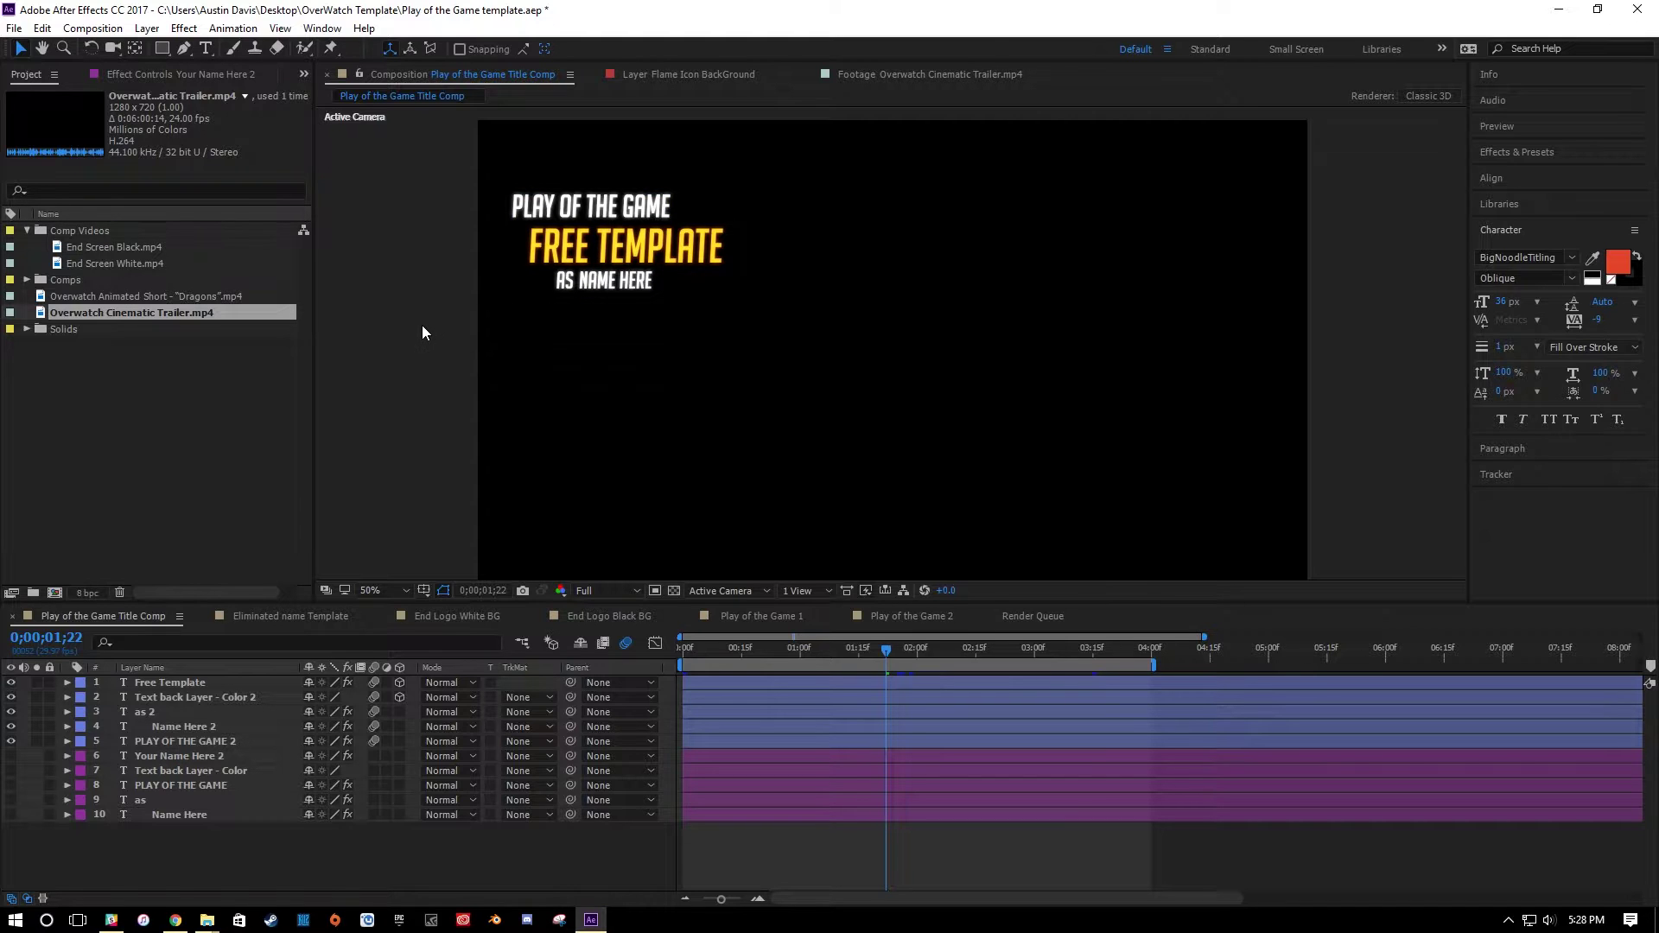
View the Eliminated name Template, End Logo White BG and End Logo Black BG comps, then return to Play of the Game Title Comp.
click(263, 615)
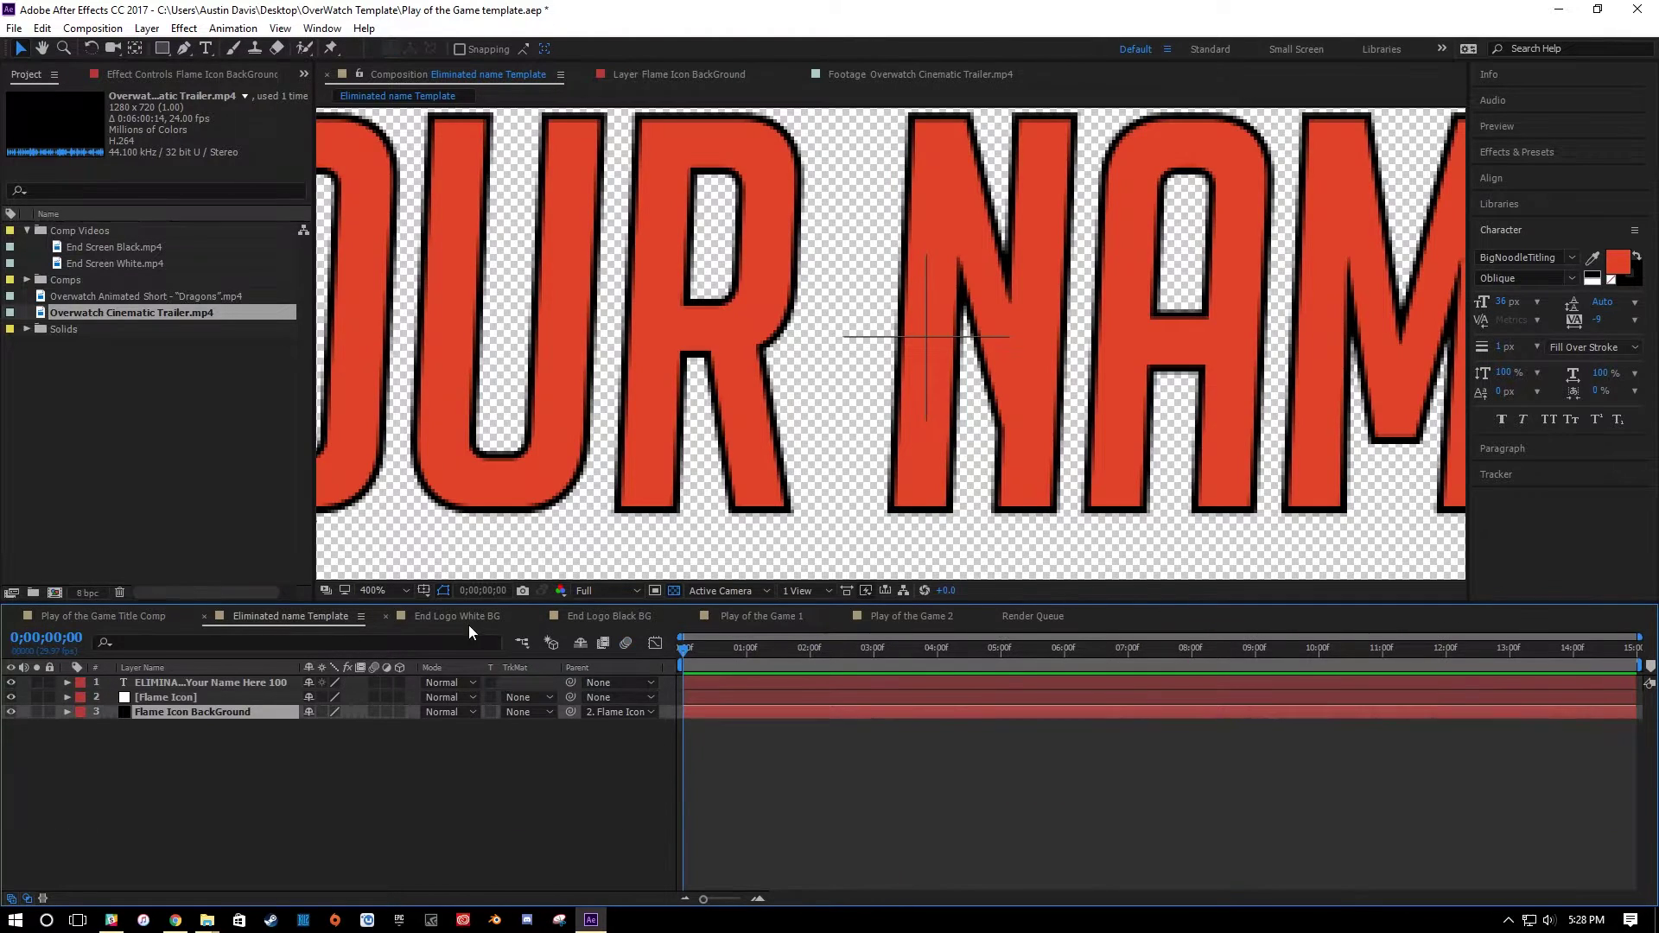
click(451, 619)
click(610, 617)
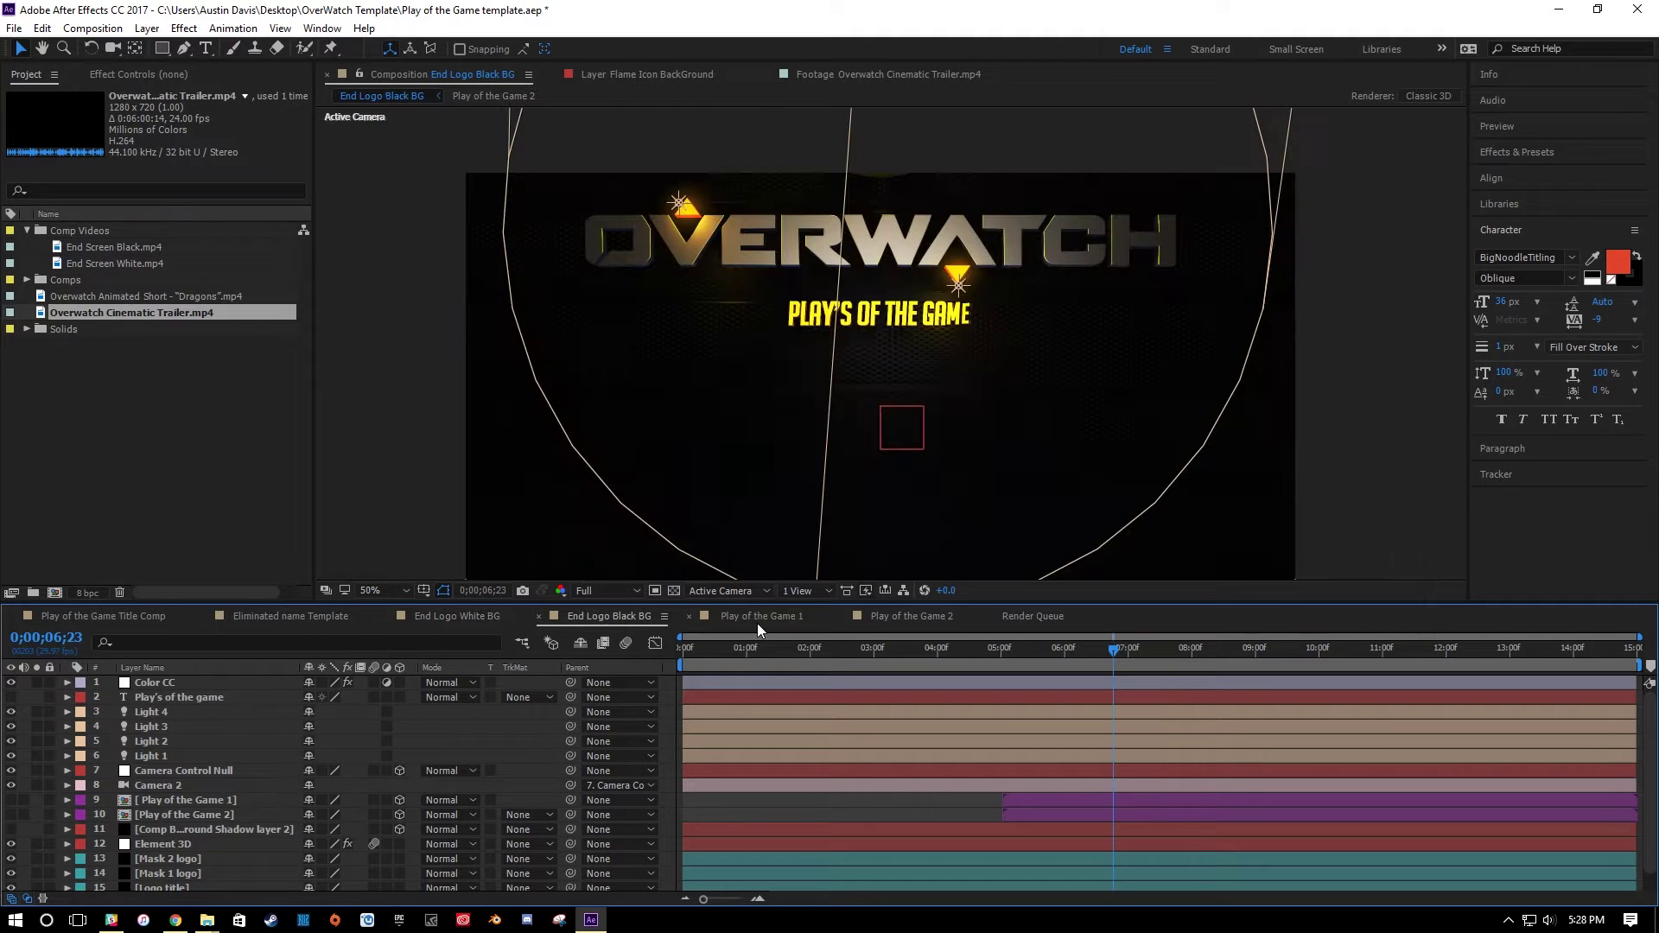
click(107, 617)
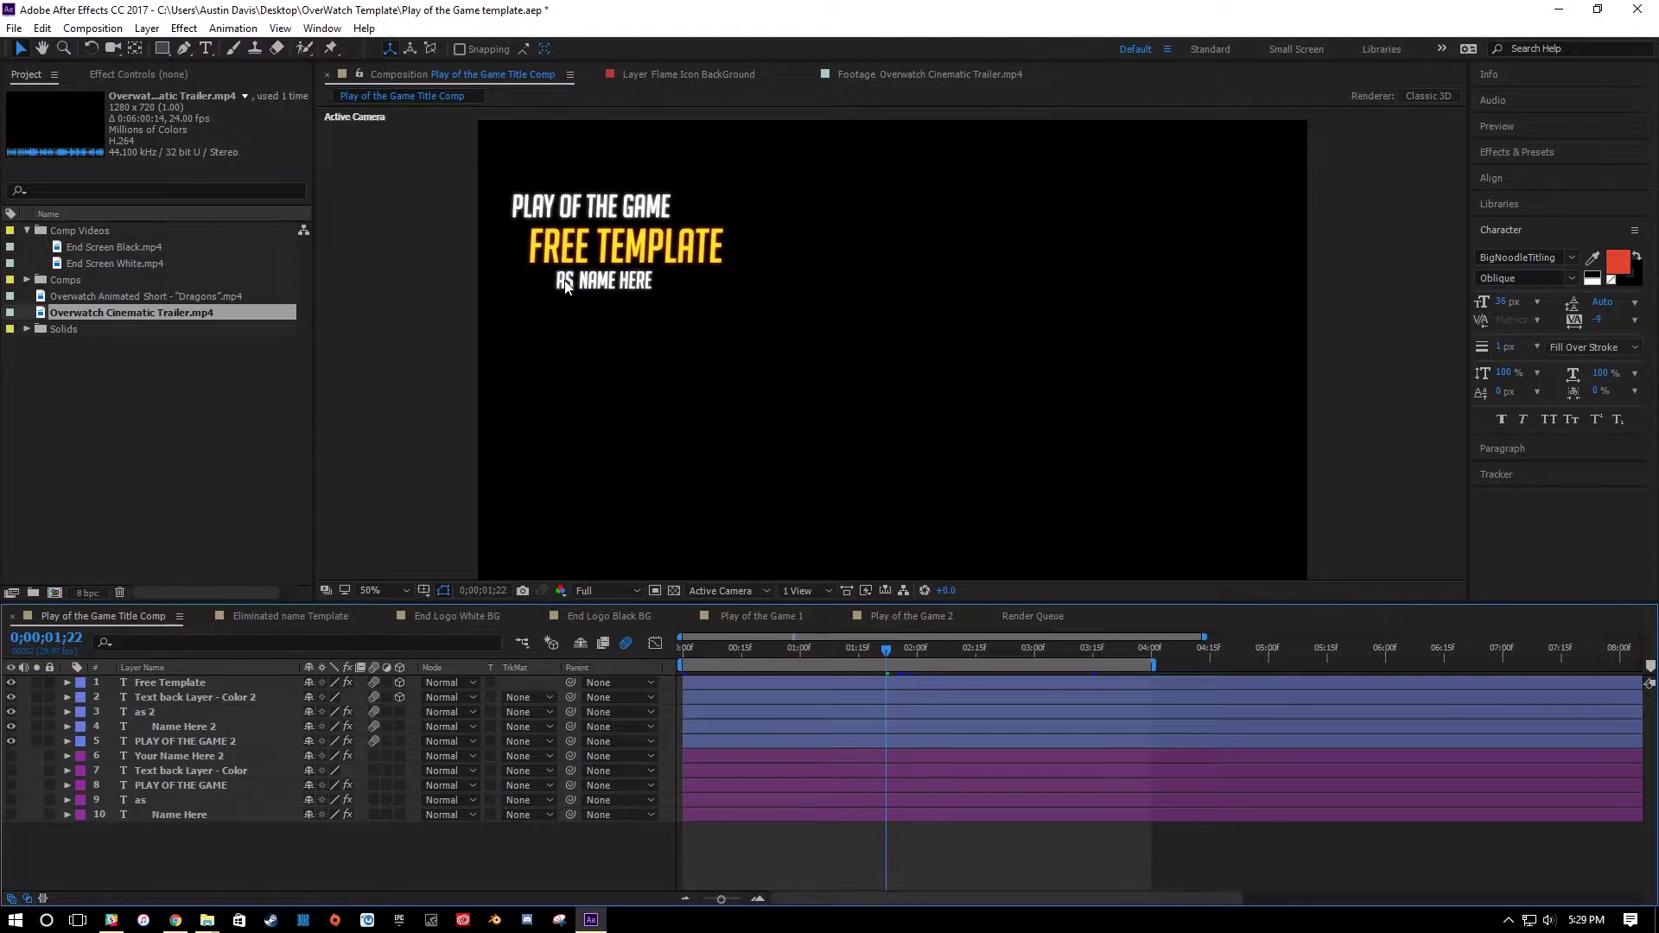
Scrub back through the title animation and select the FREE TEMPLATE title layer in the viewer.
click(153, 683)
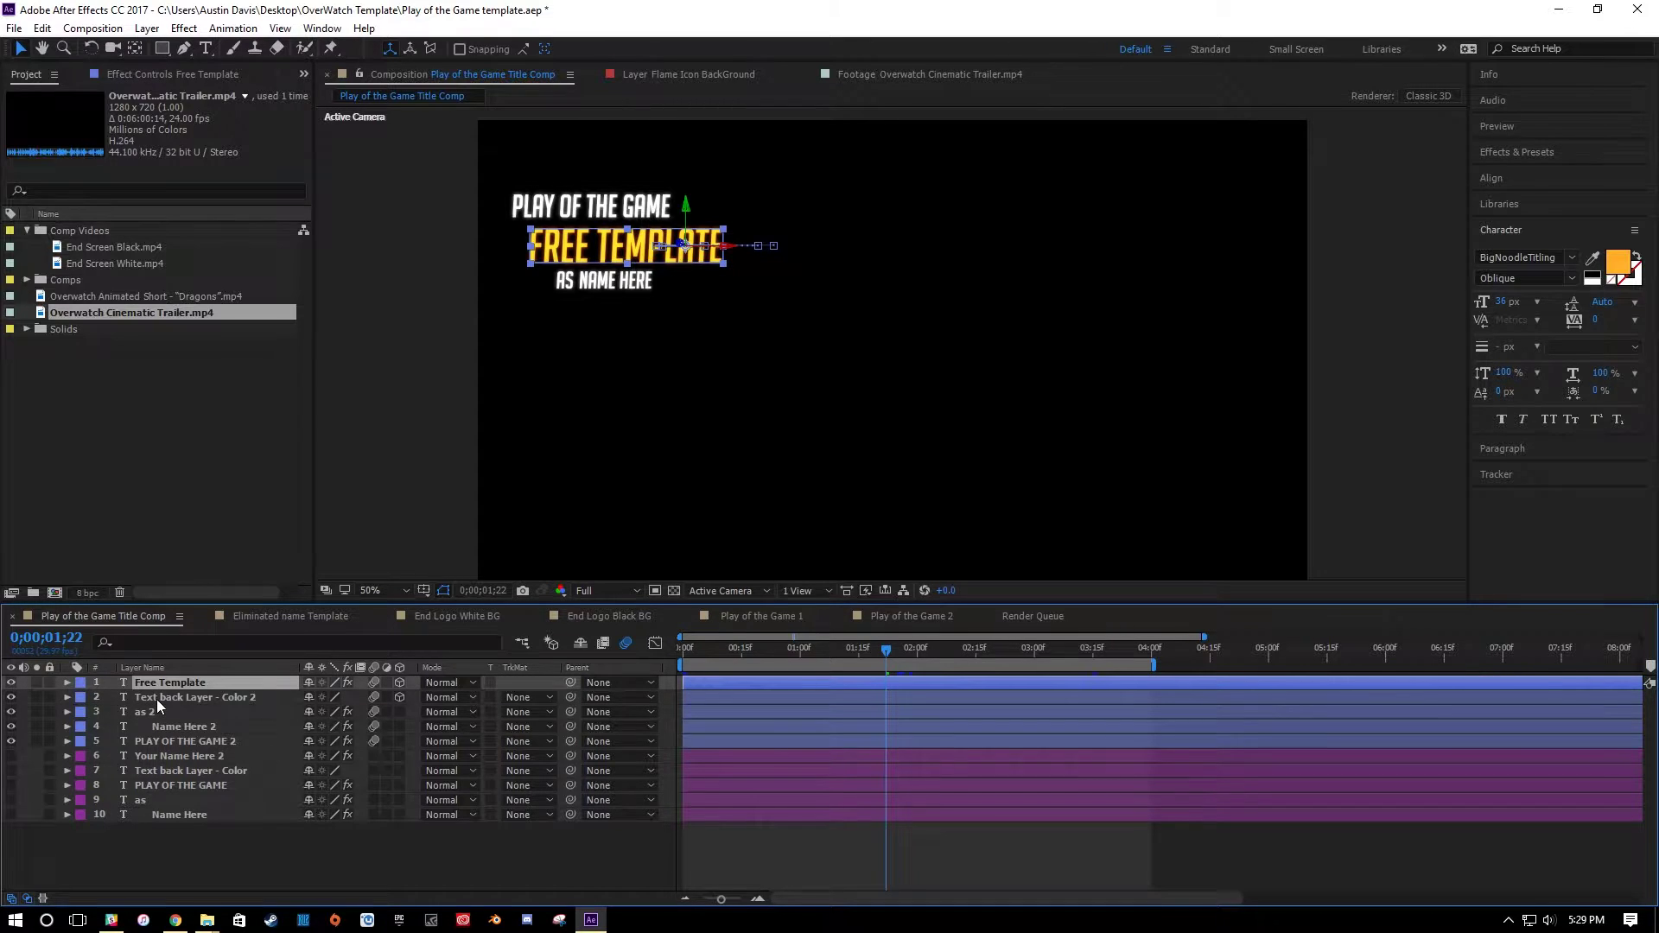
click(153, 698)
click(124, 683)
scroll(591, 254, up, 2)
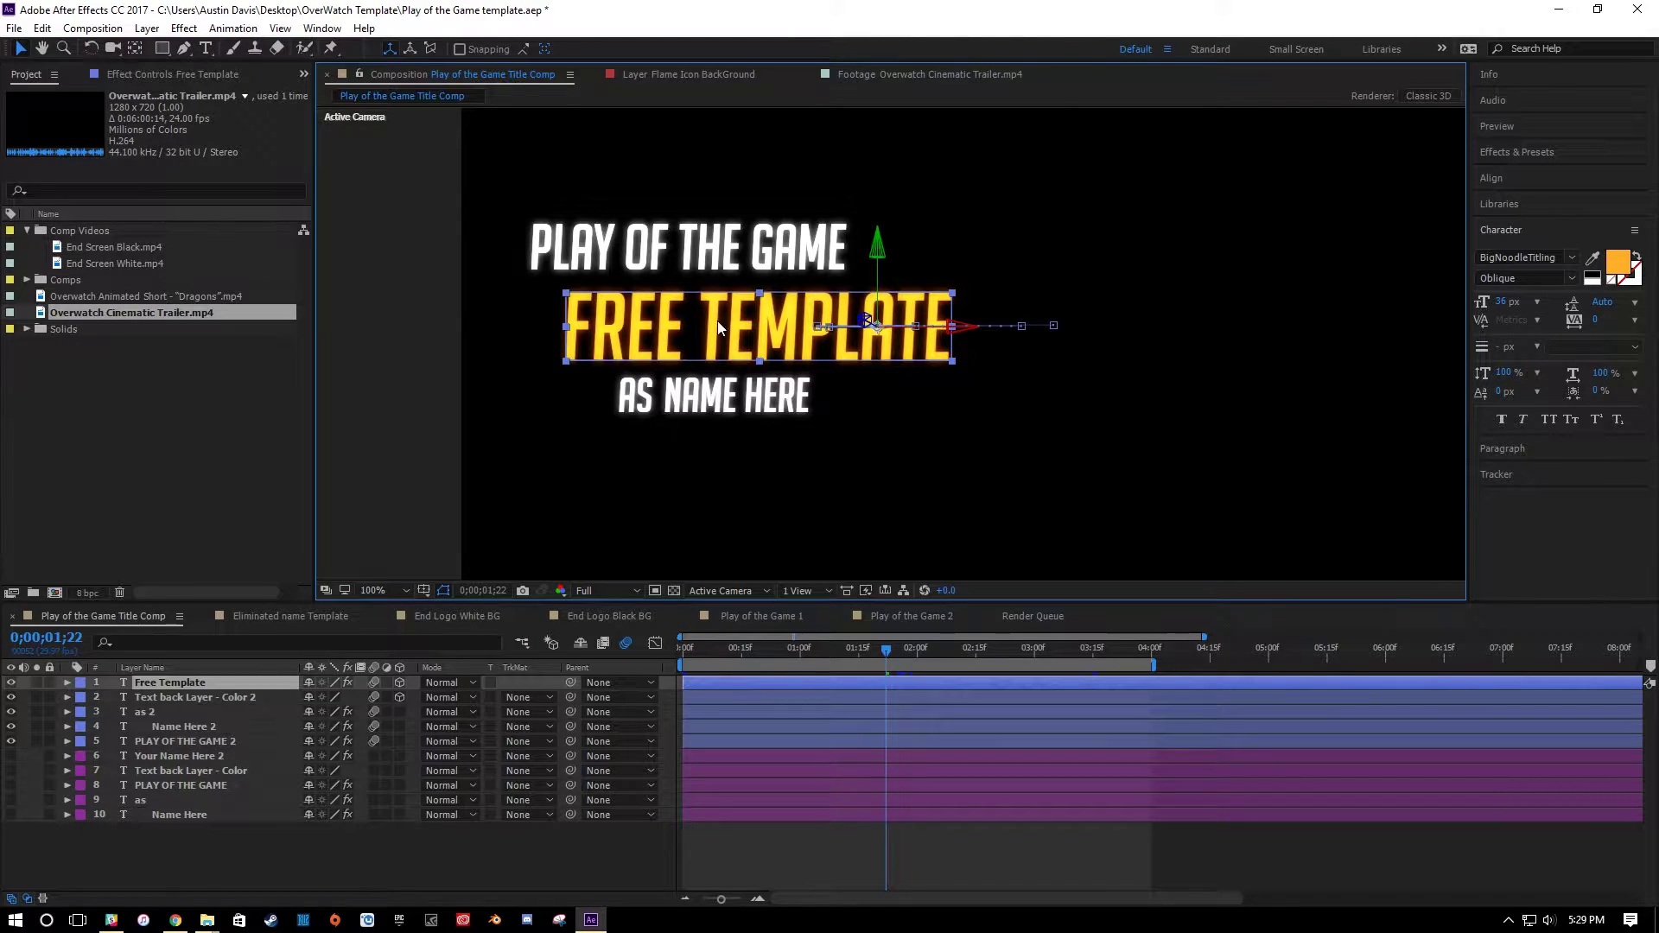
click(216, 698)
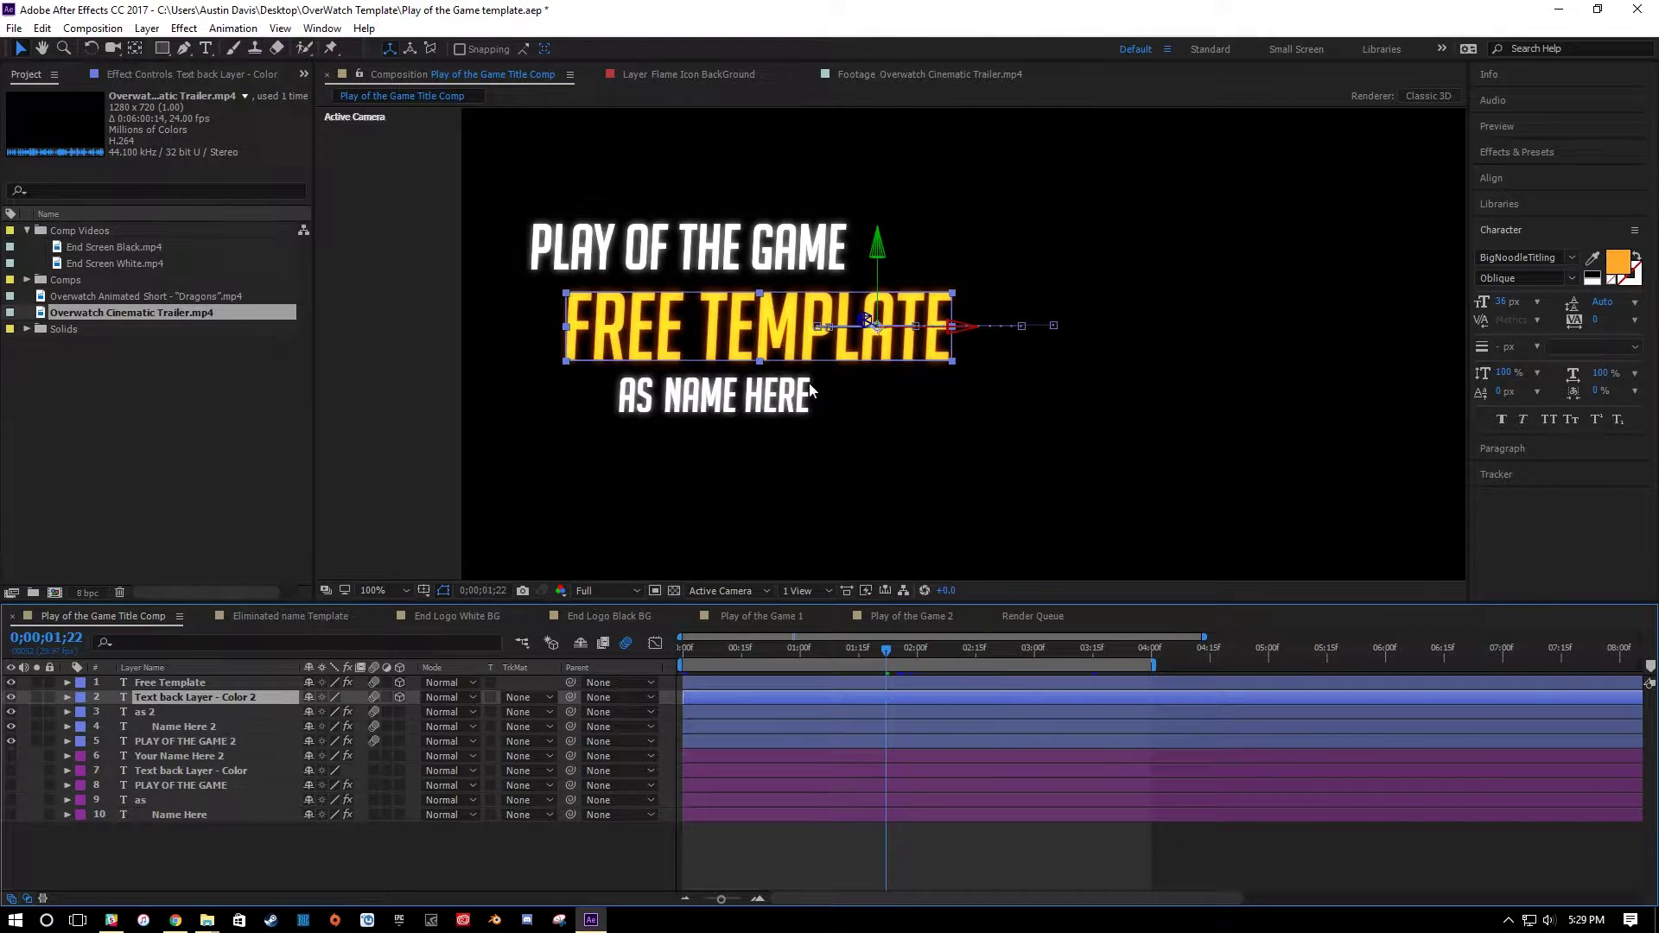
drag(907, 641, 757, 646)
scroll(545, 359, up, 1)
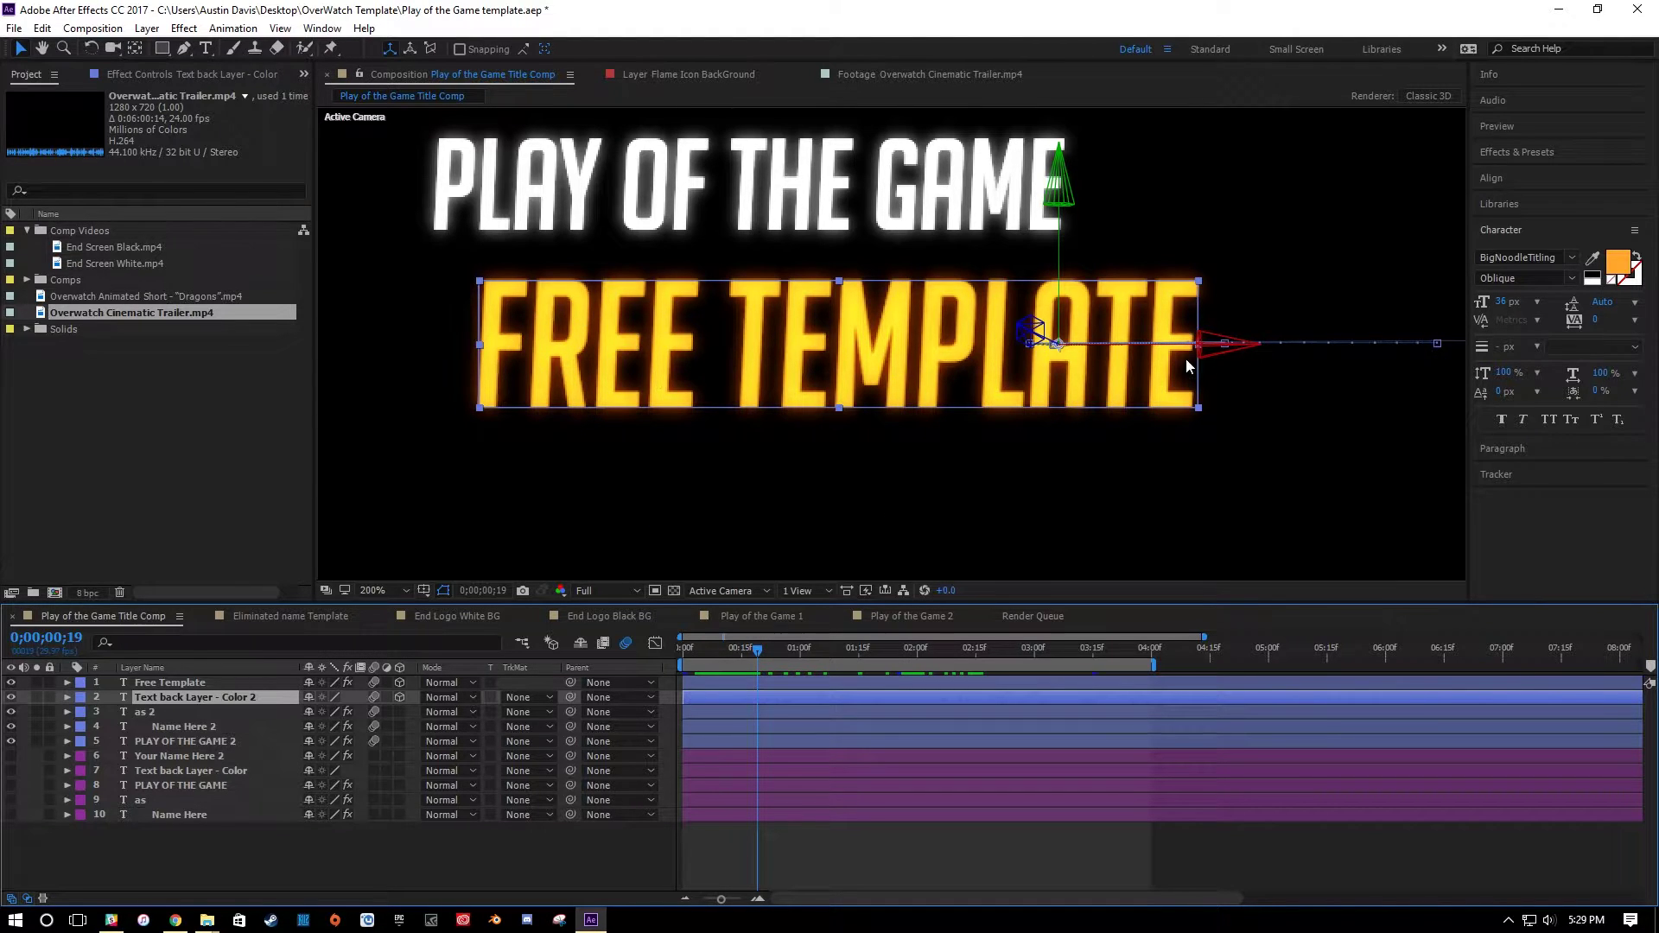
click(173, 883)
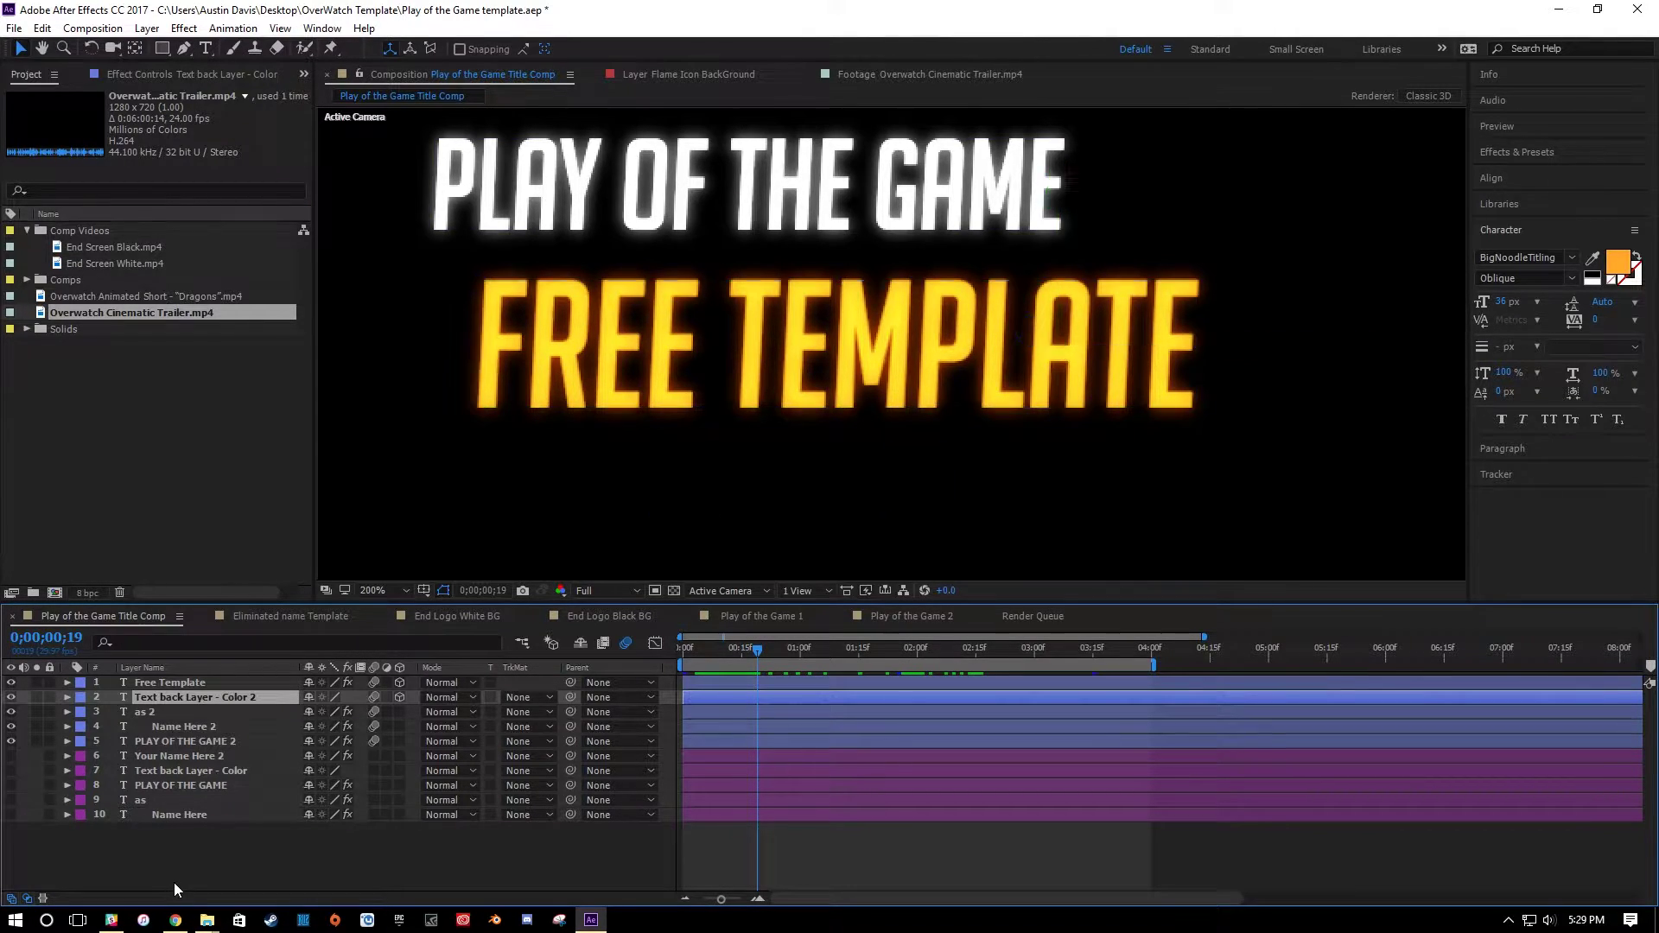
click(618, 374)
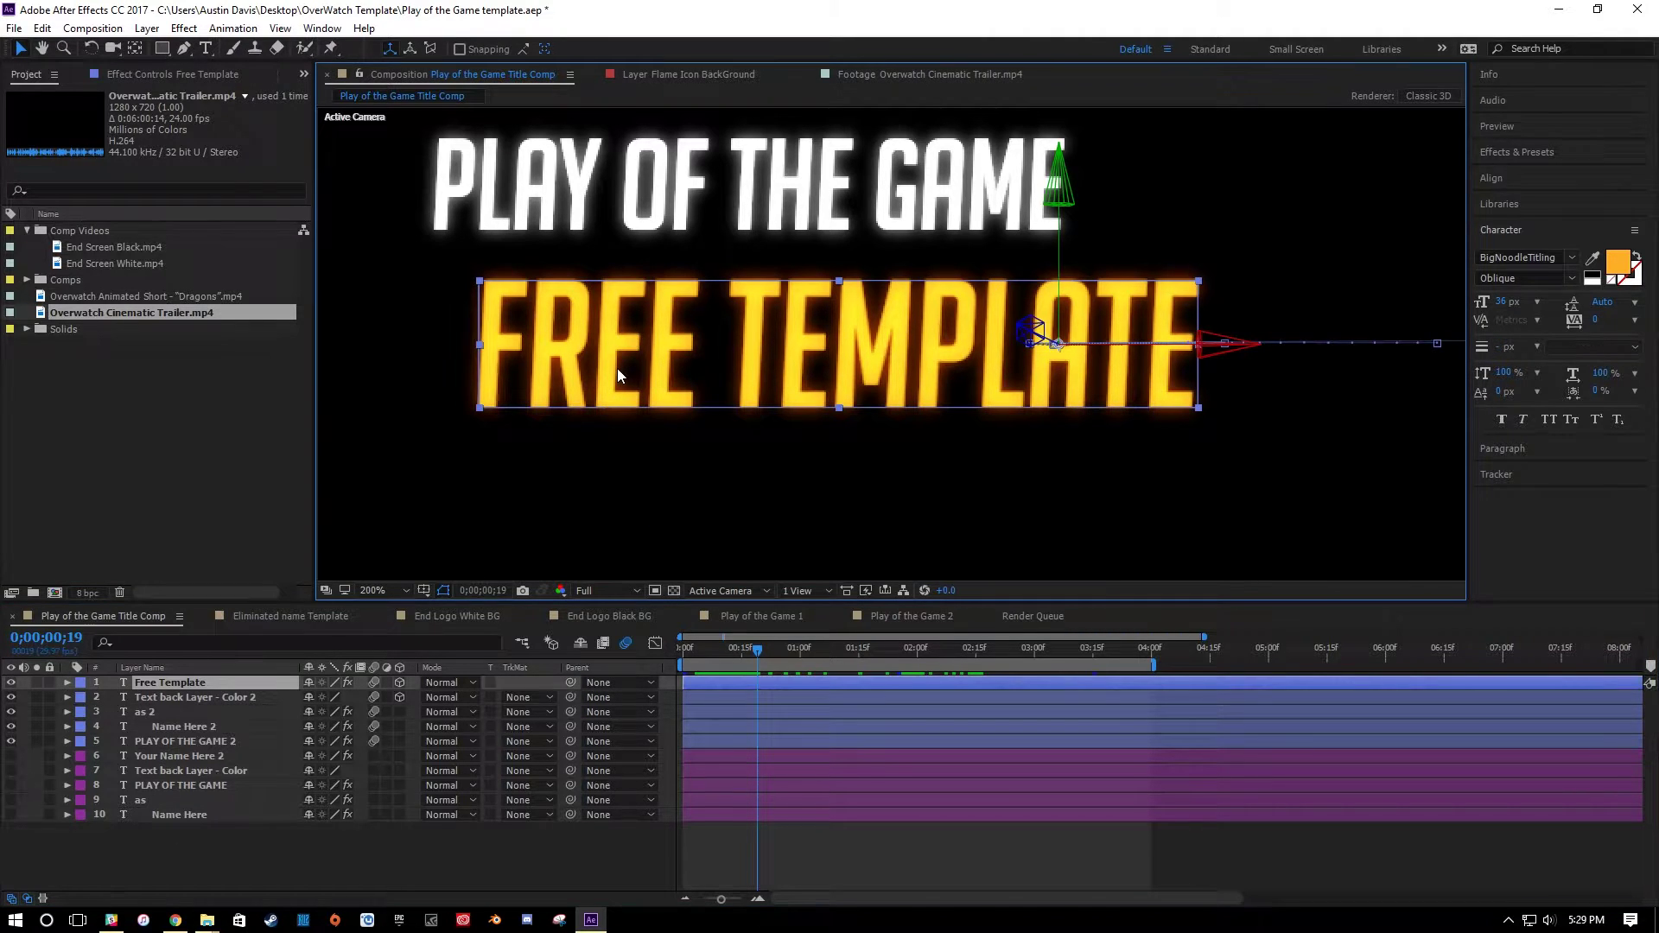
Replace the FREE TEMPLATE title text with 'Awesome guy 45'.
double_click(124, 683)
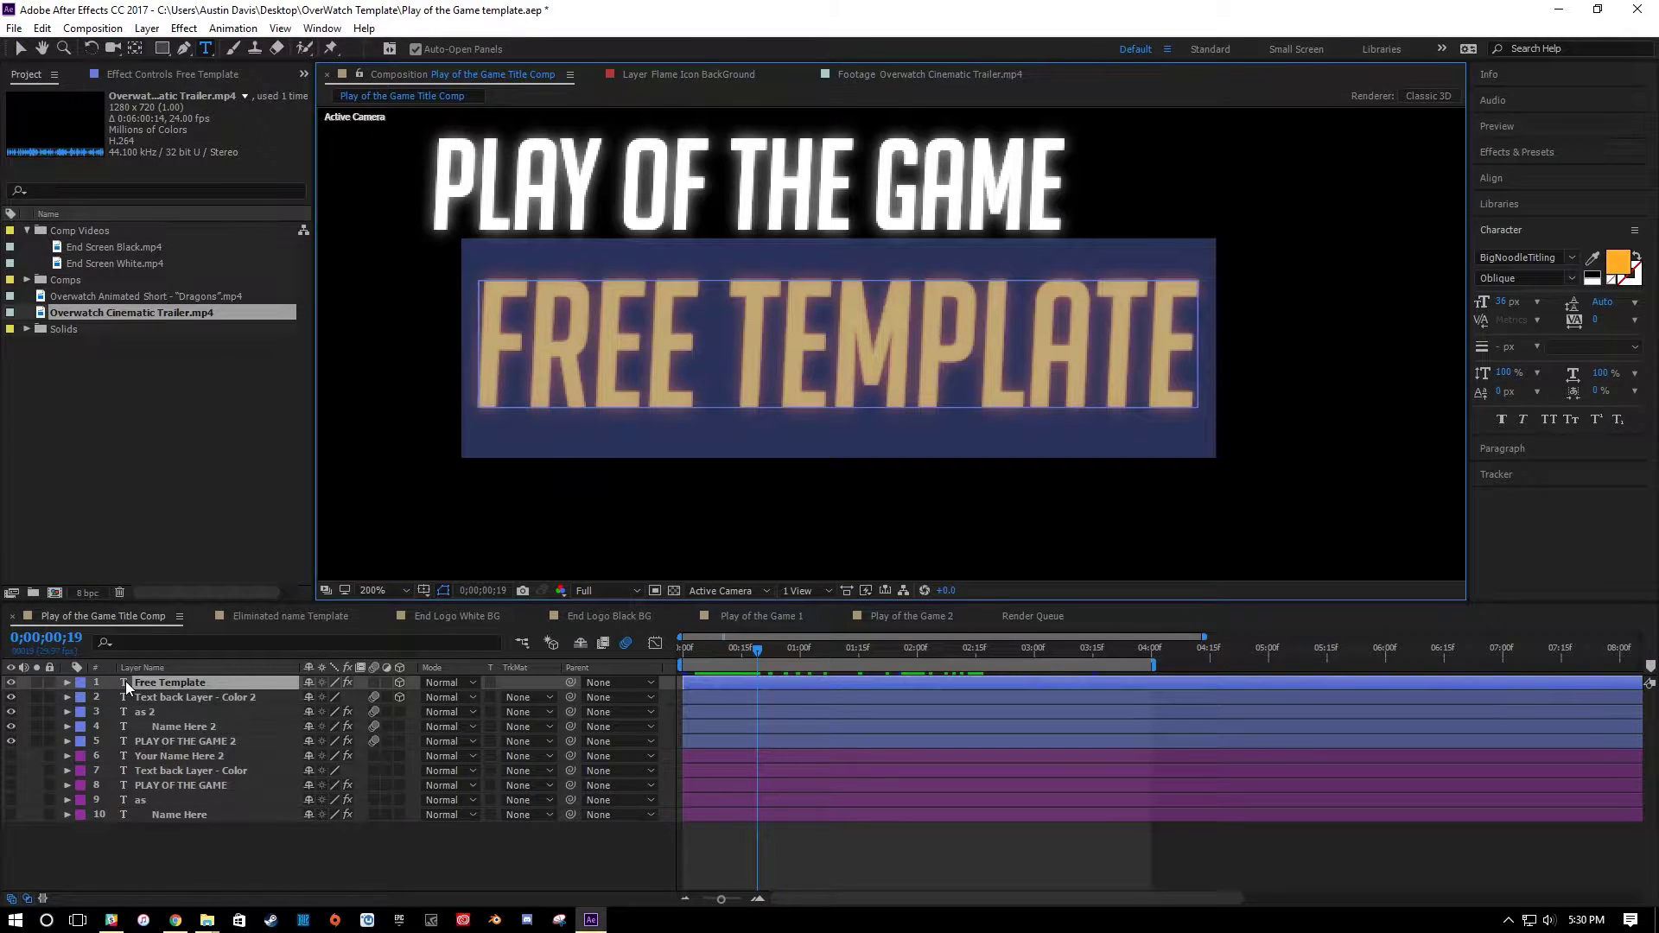
text(Awesom)
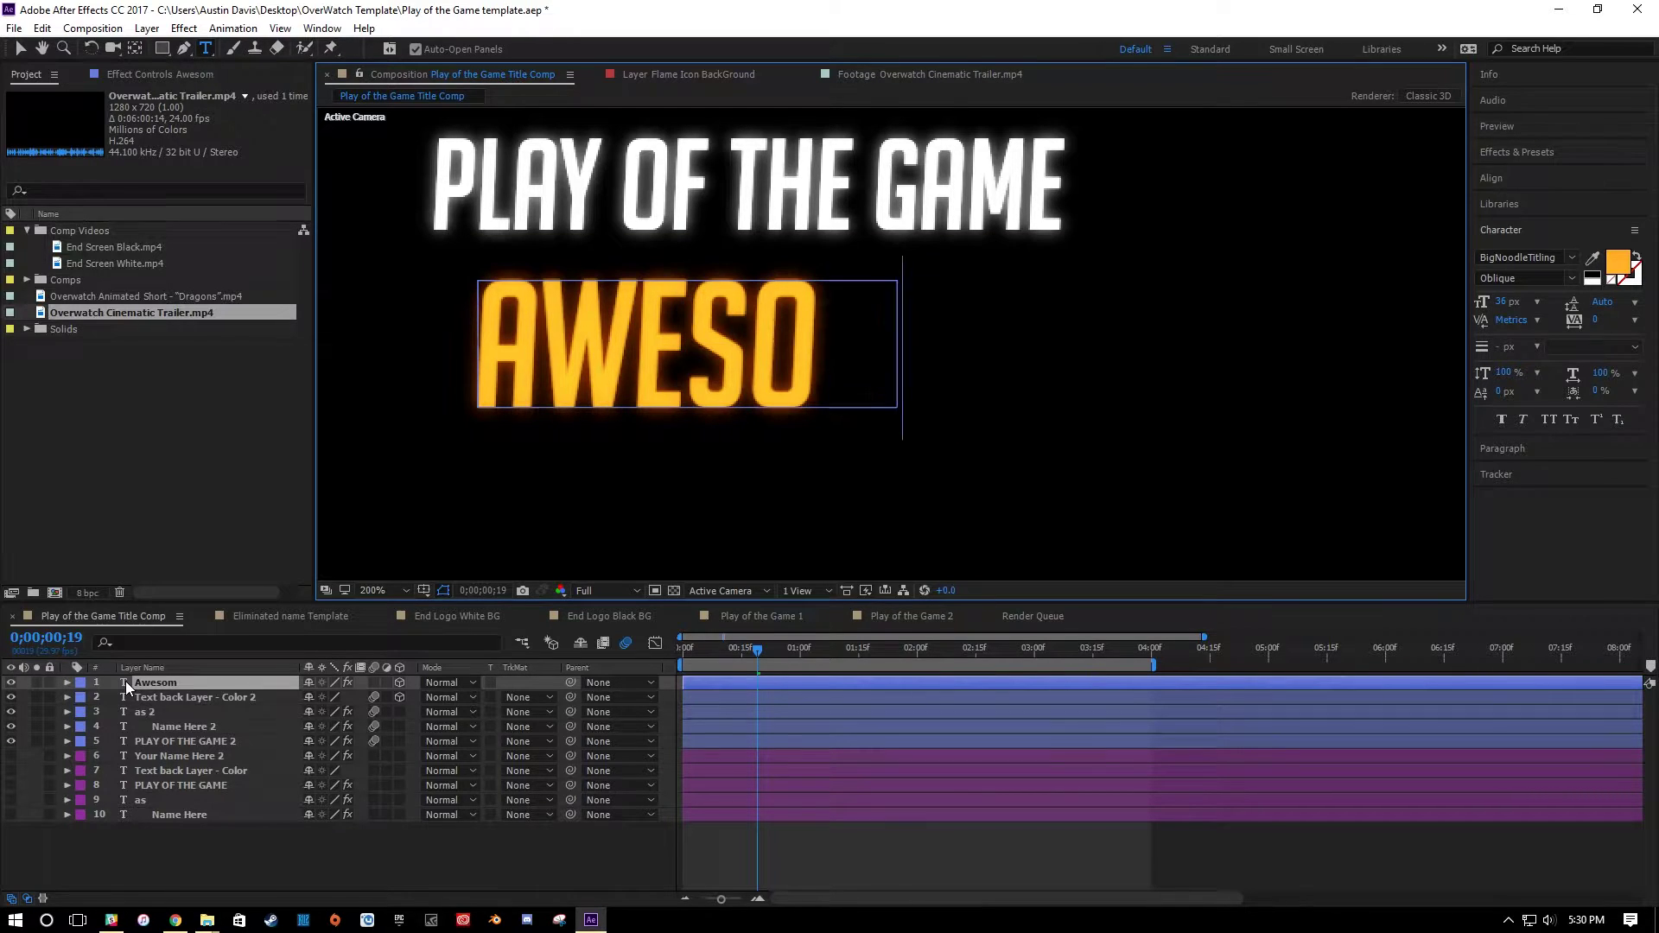
text(e guy)
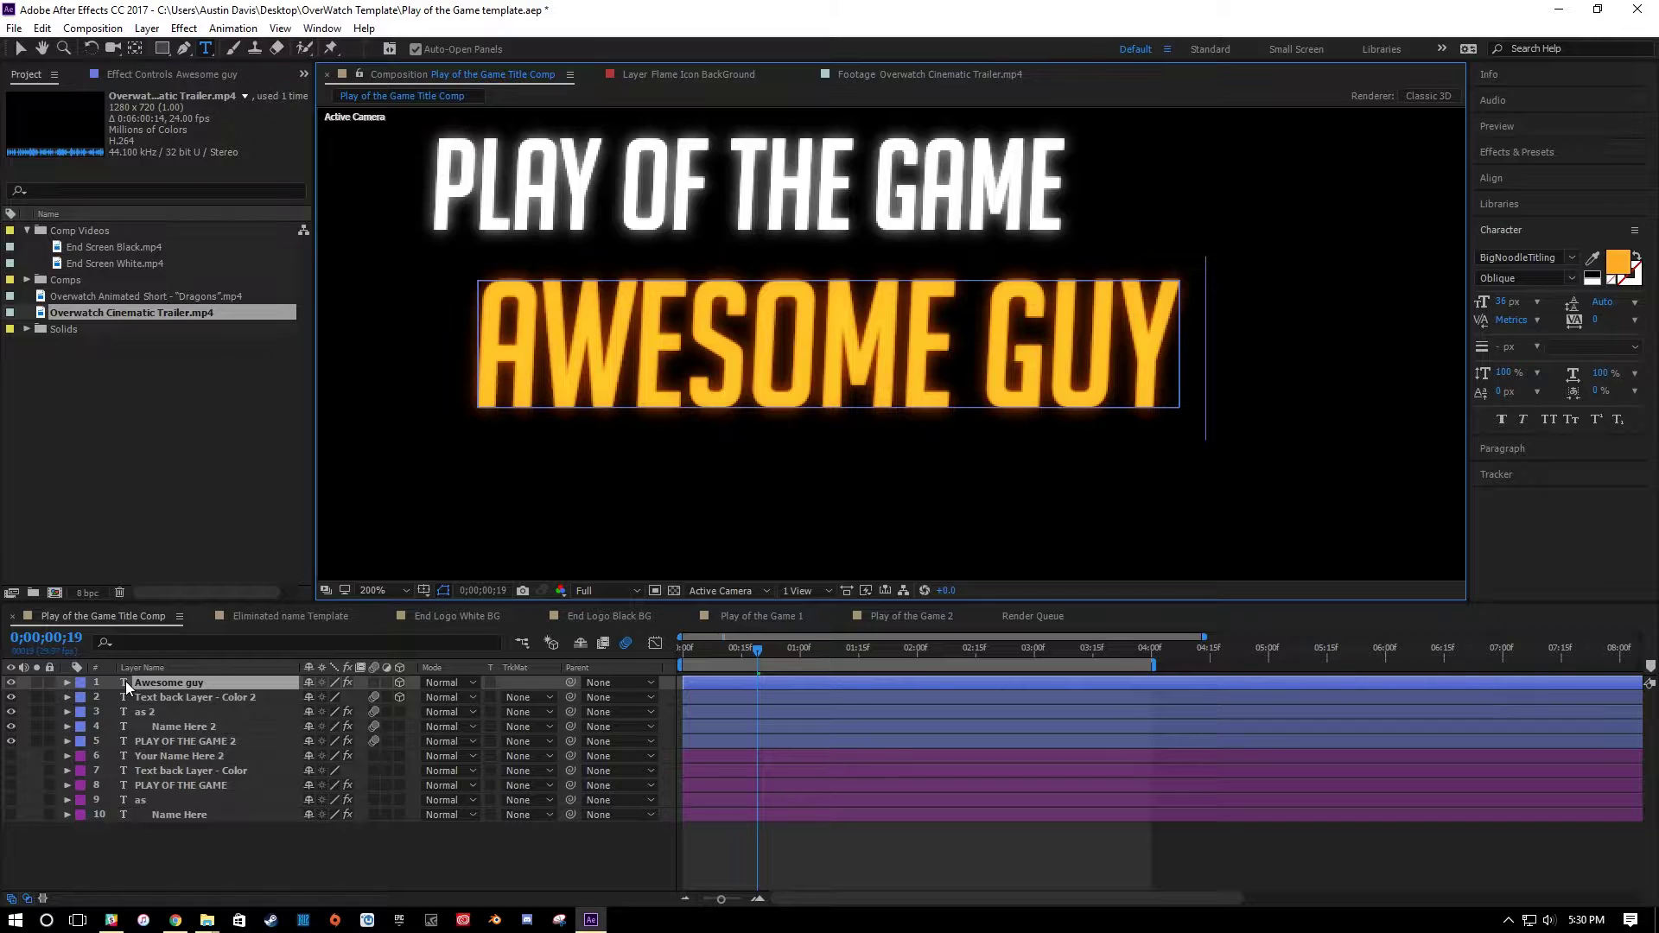
text( 45)
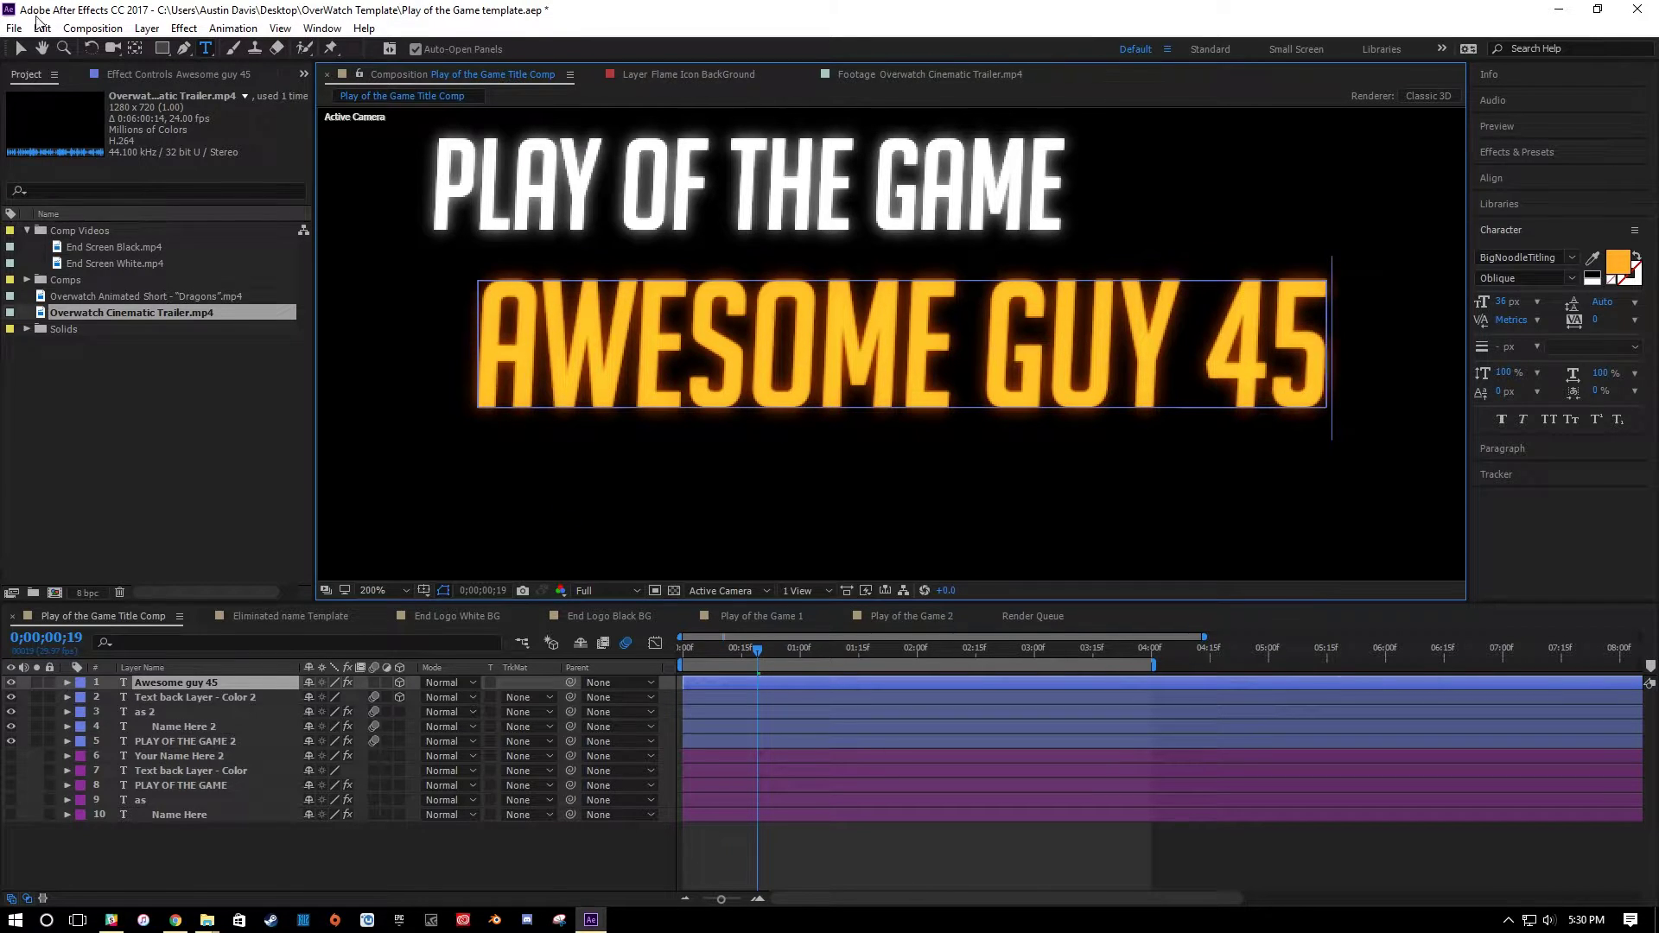
click(20, 48)
click(284, 895)
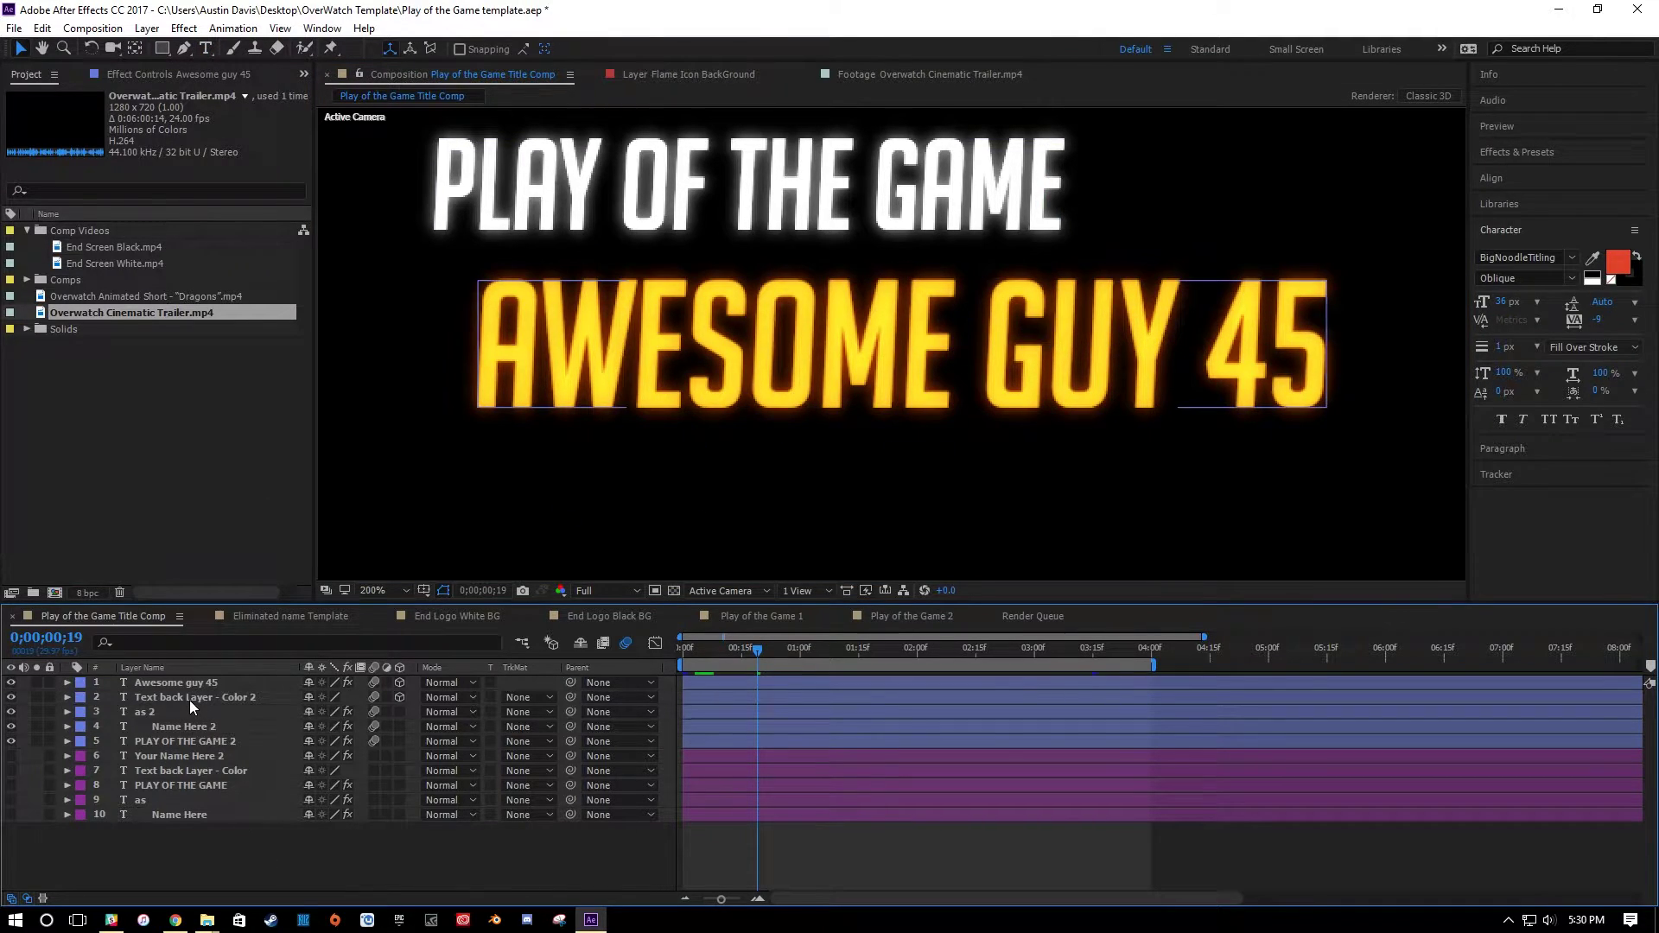
Hide and re-show the Awesome guy 45 layer, undoing a stray 'asdf' retype.
click(189, 700)
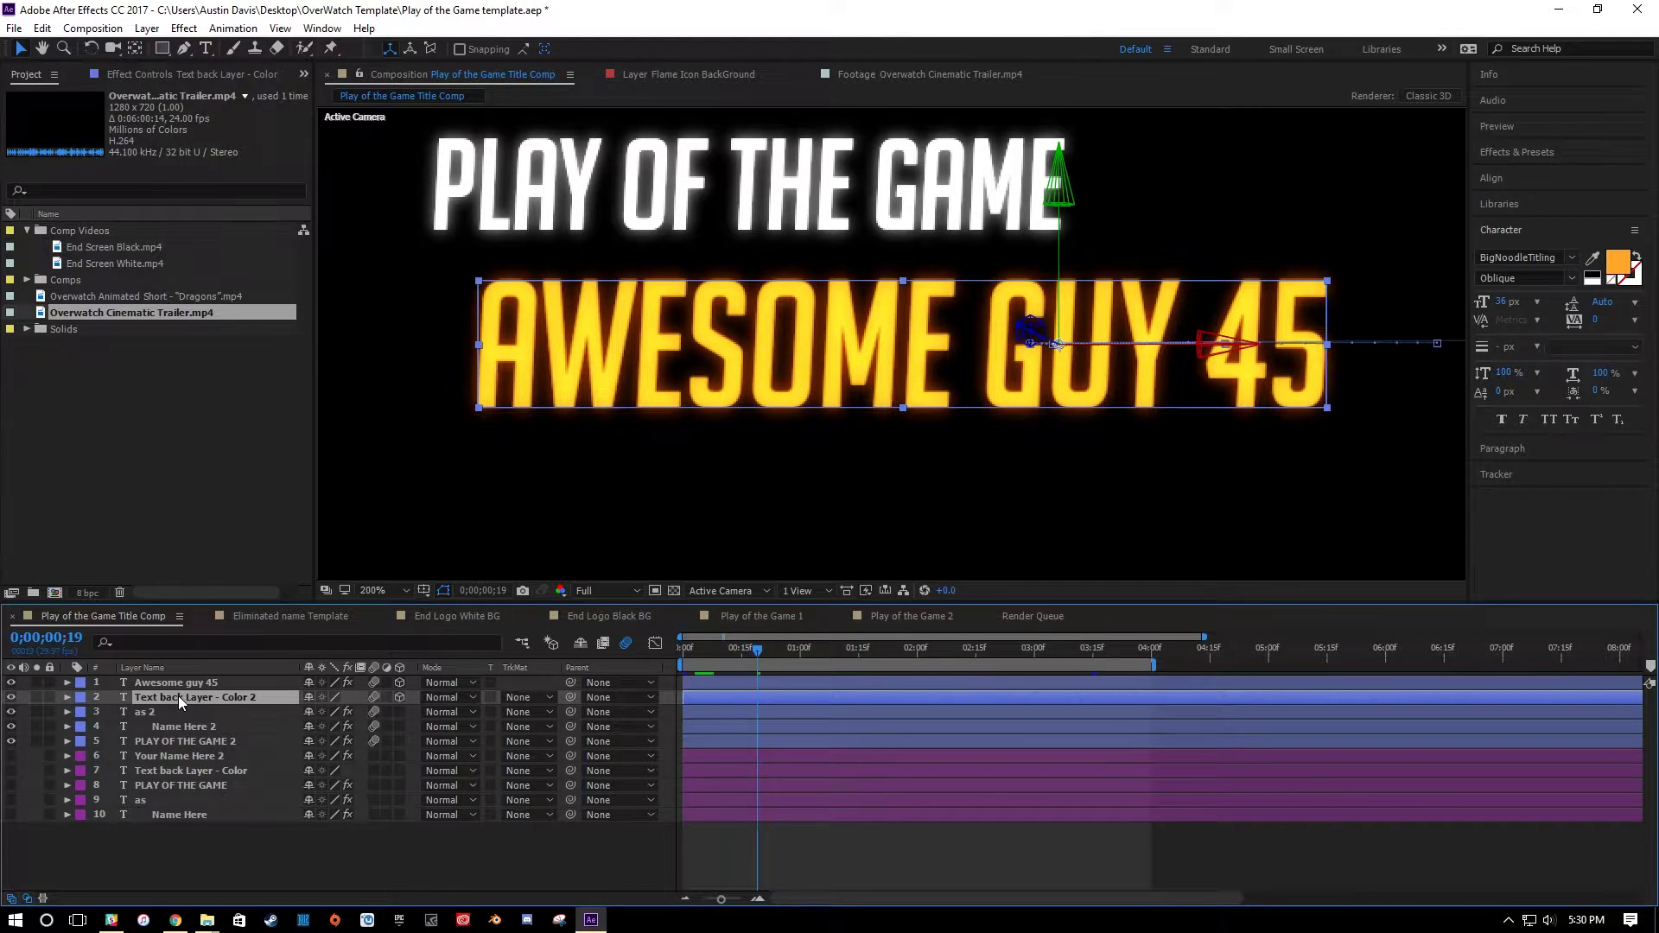
click(173, 682)
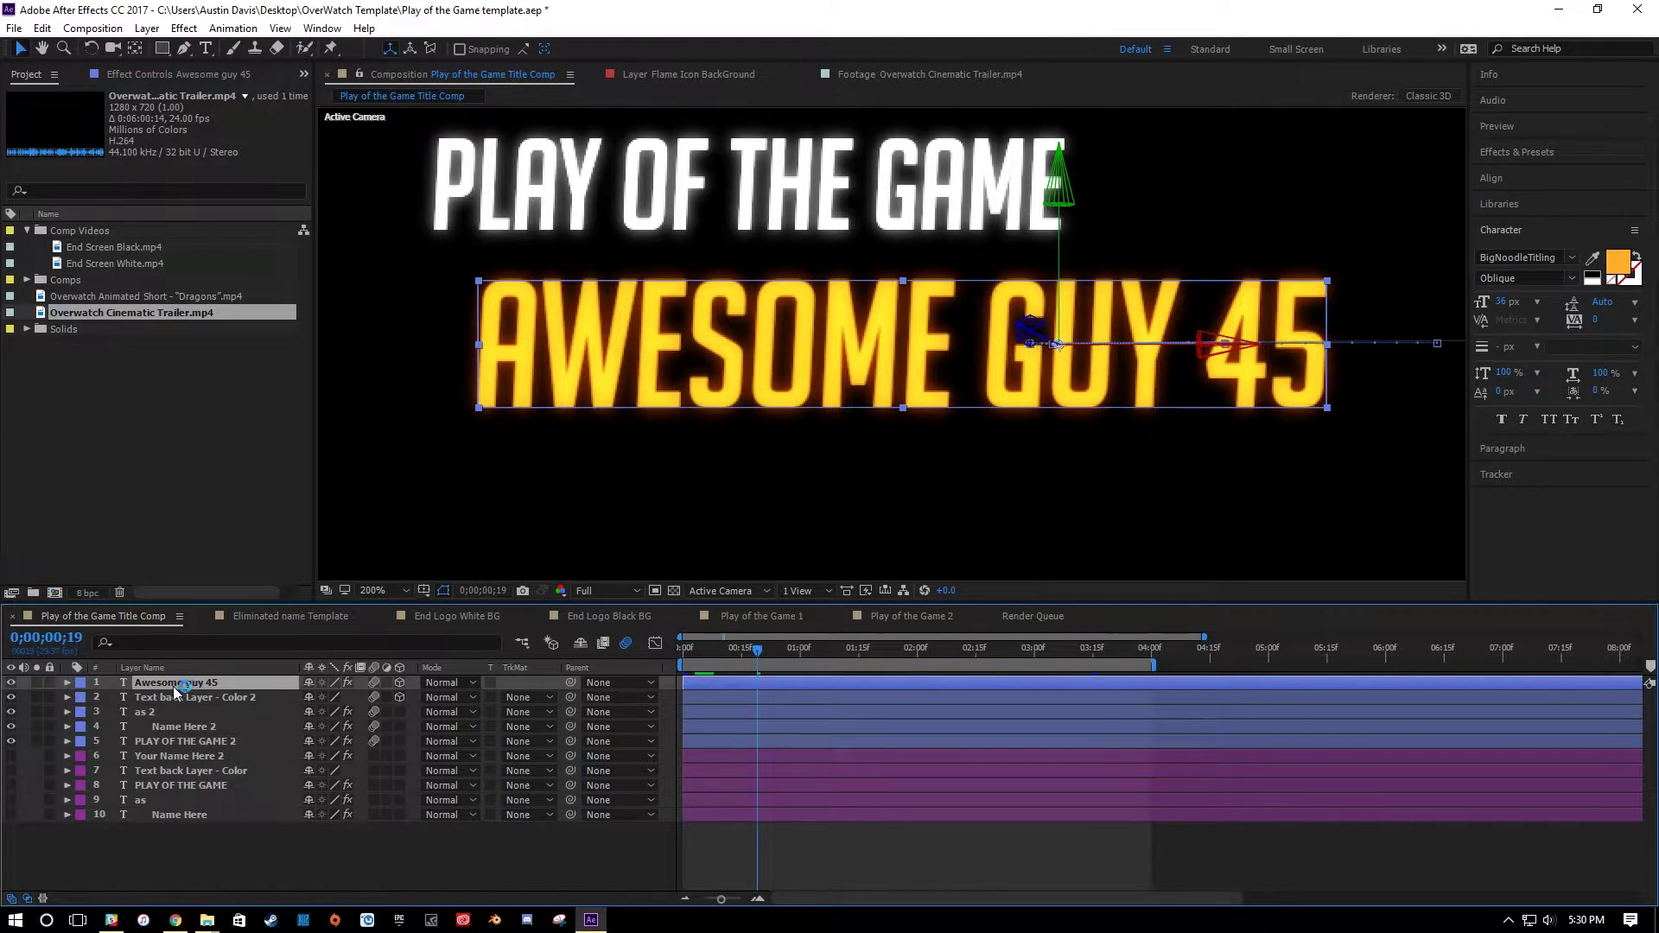
click(130, 697)
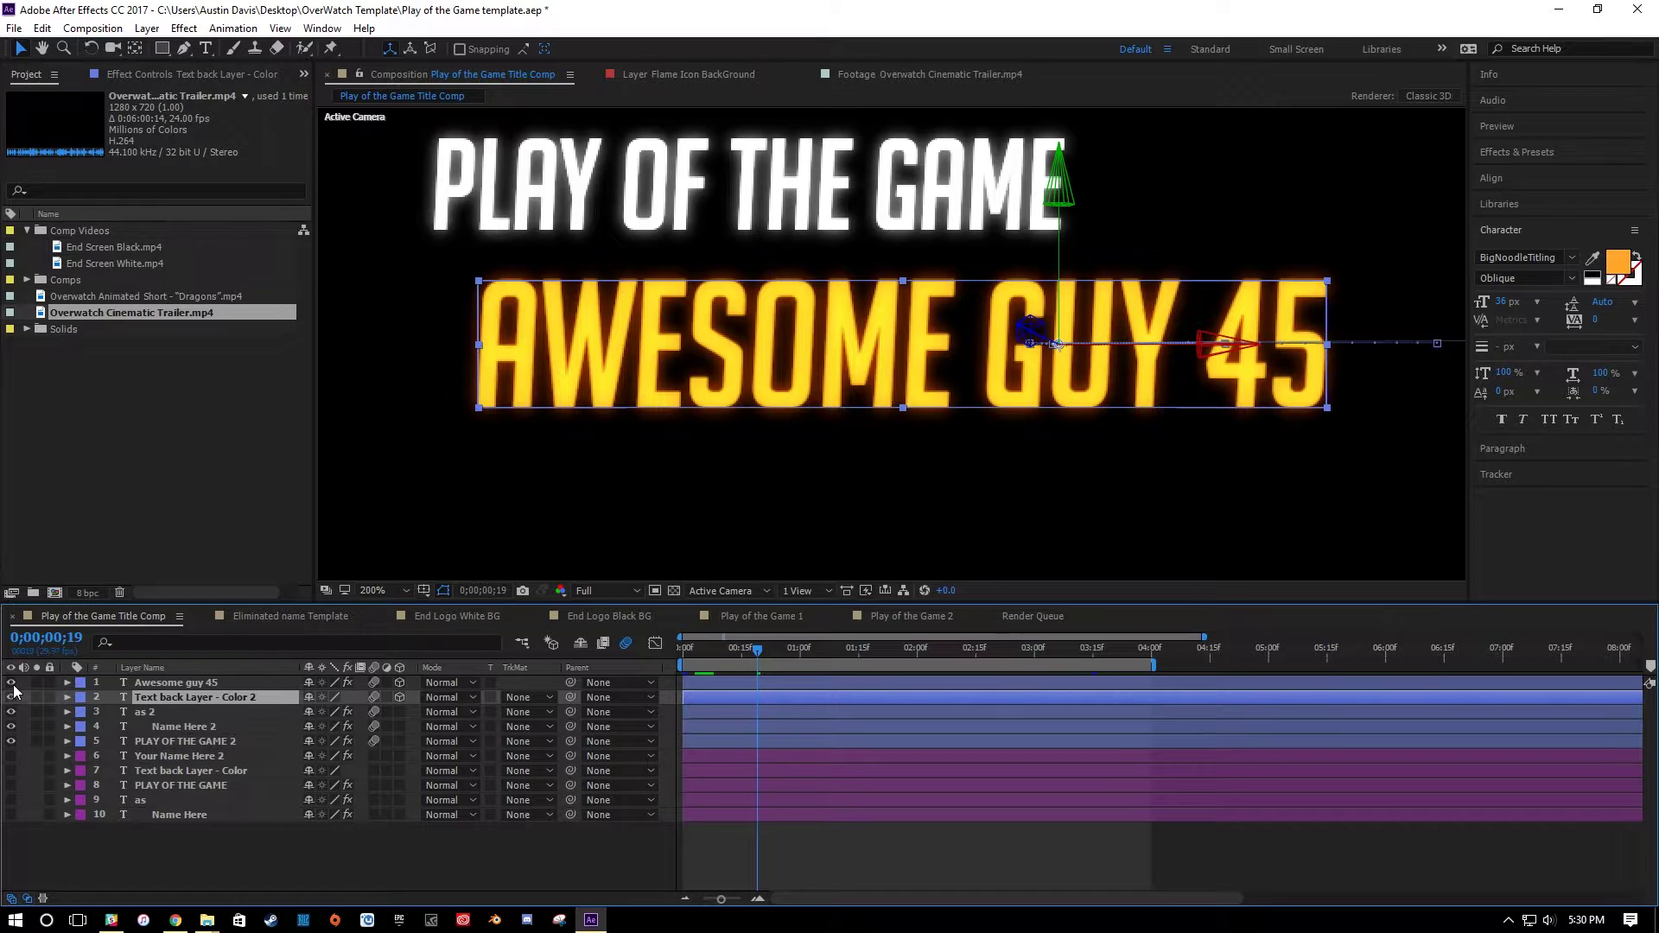
click(11, 684)
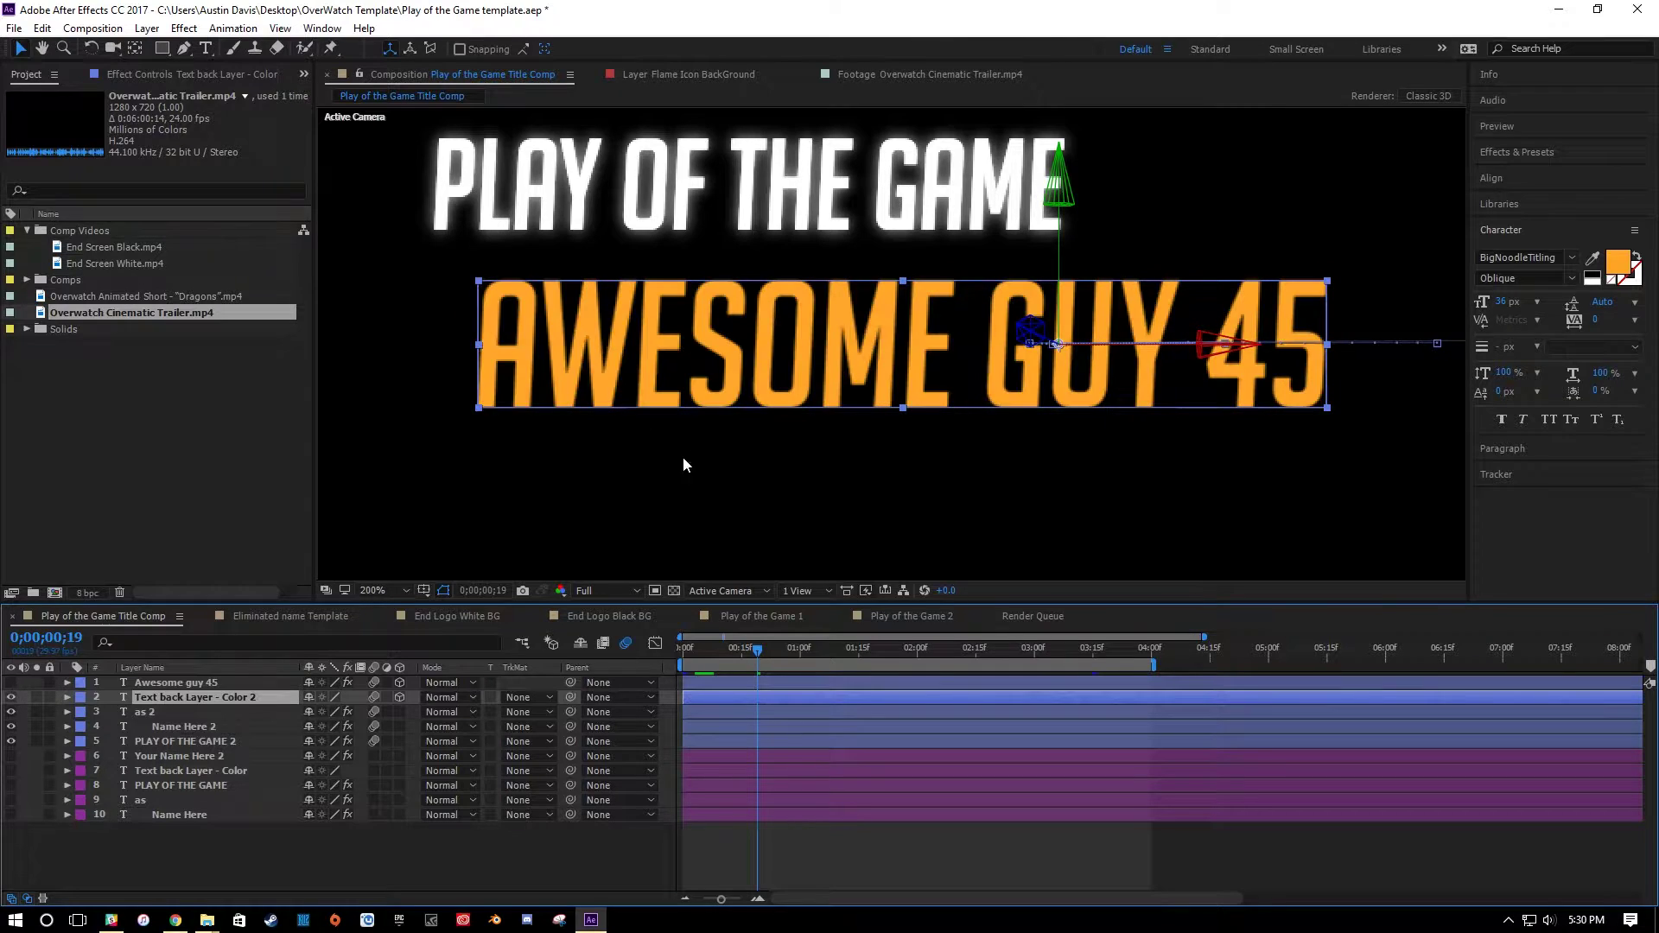
double_click(123, 683)
text(asdf)
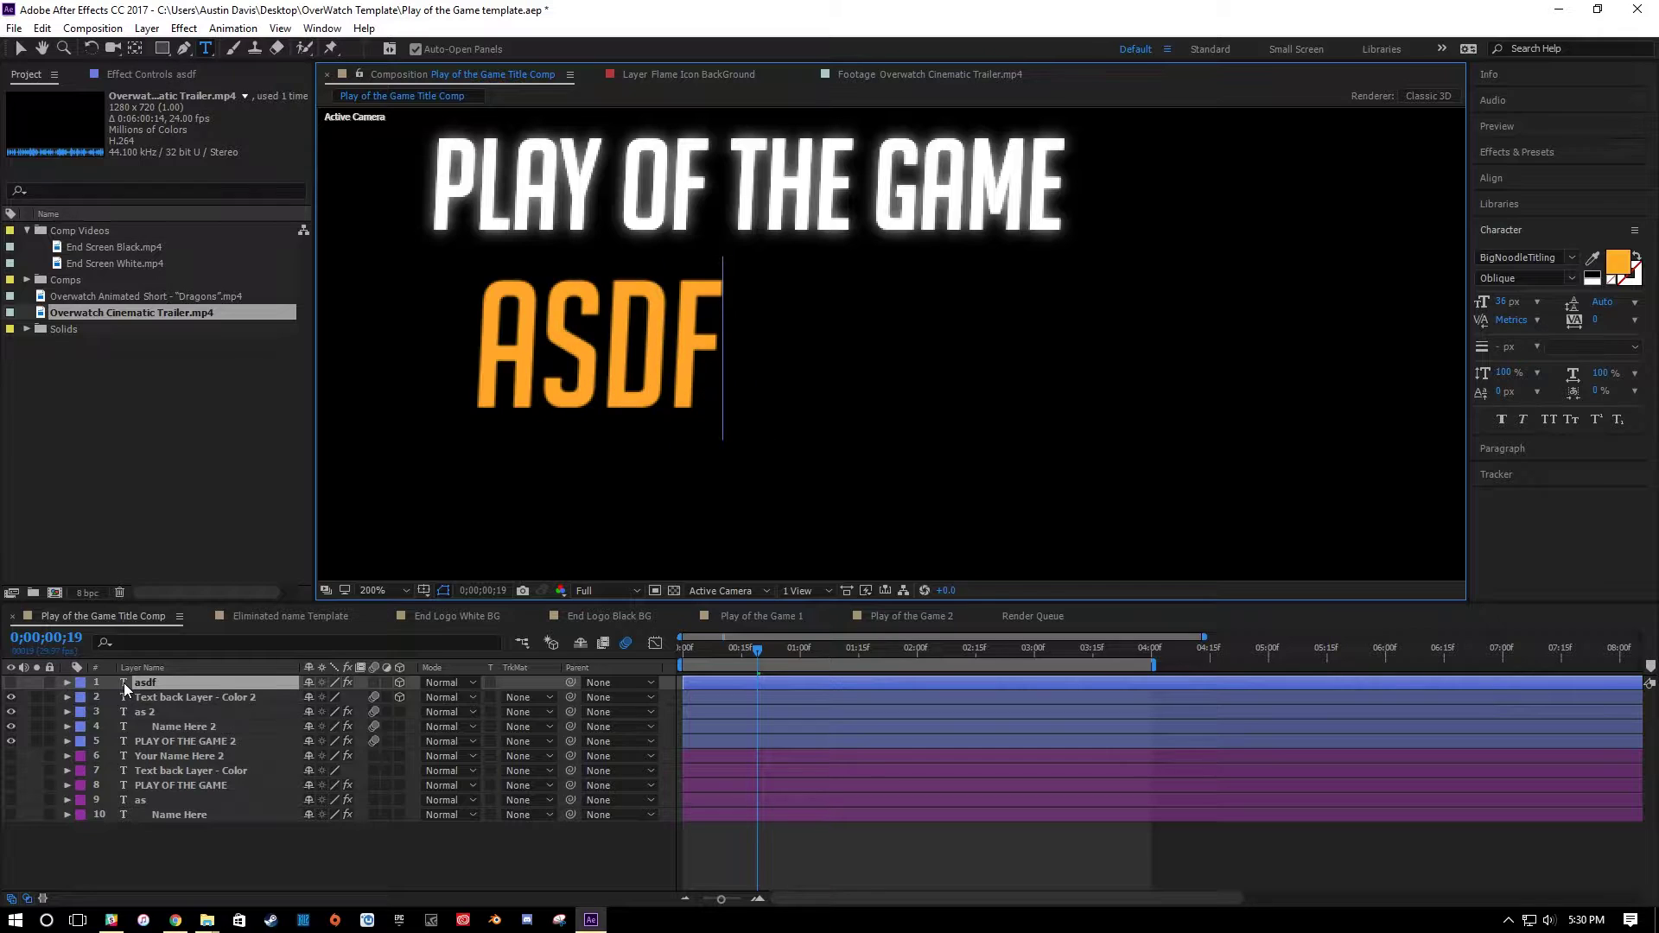
key(ctrl+z)
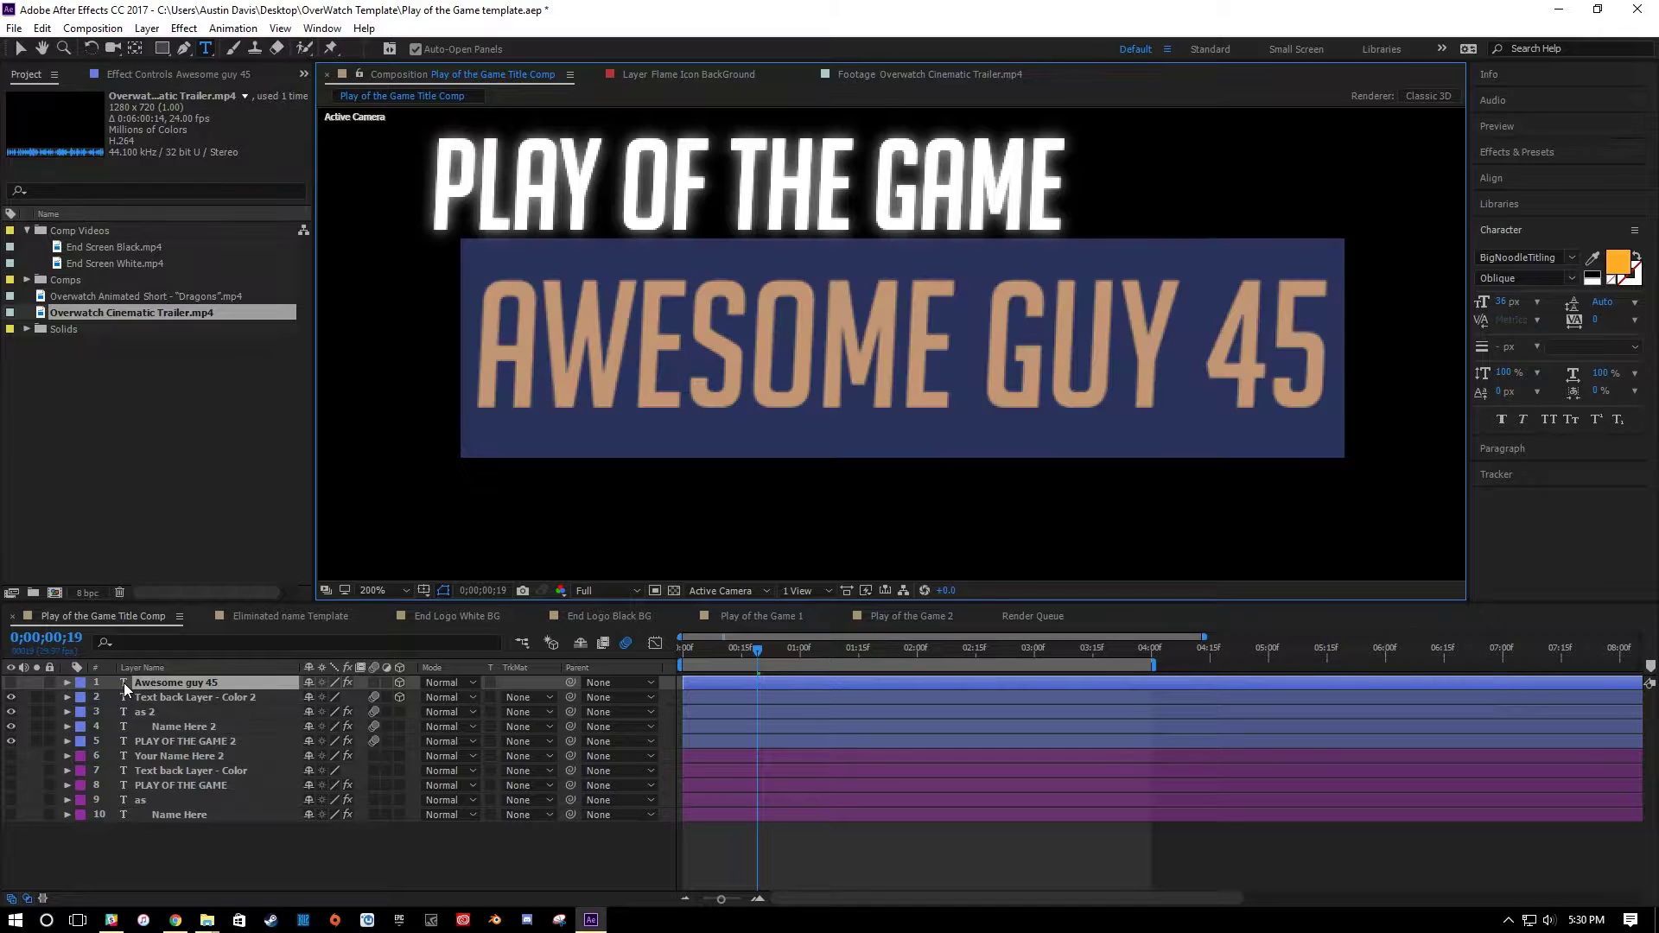
click(10, 683)
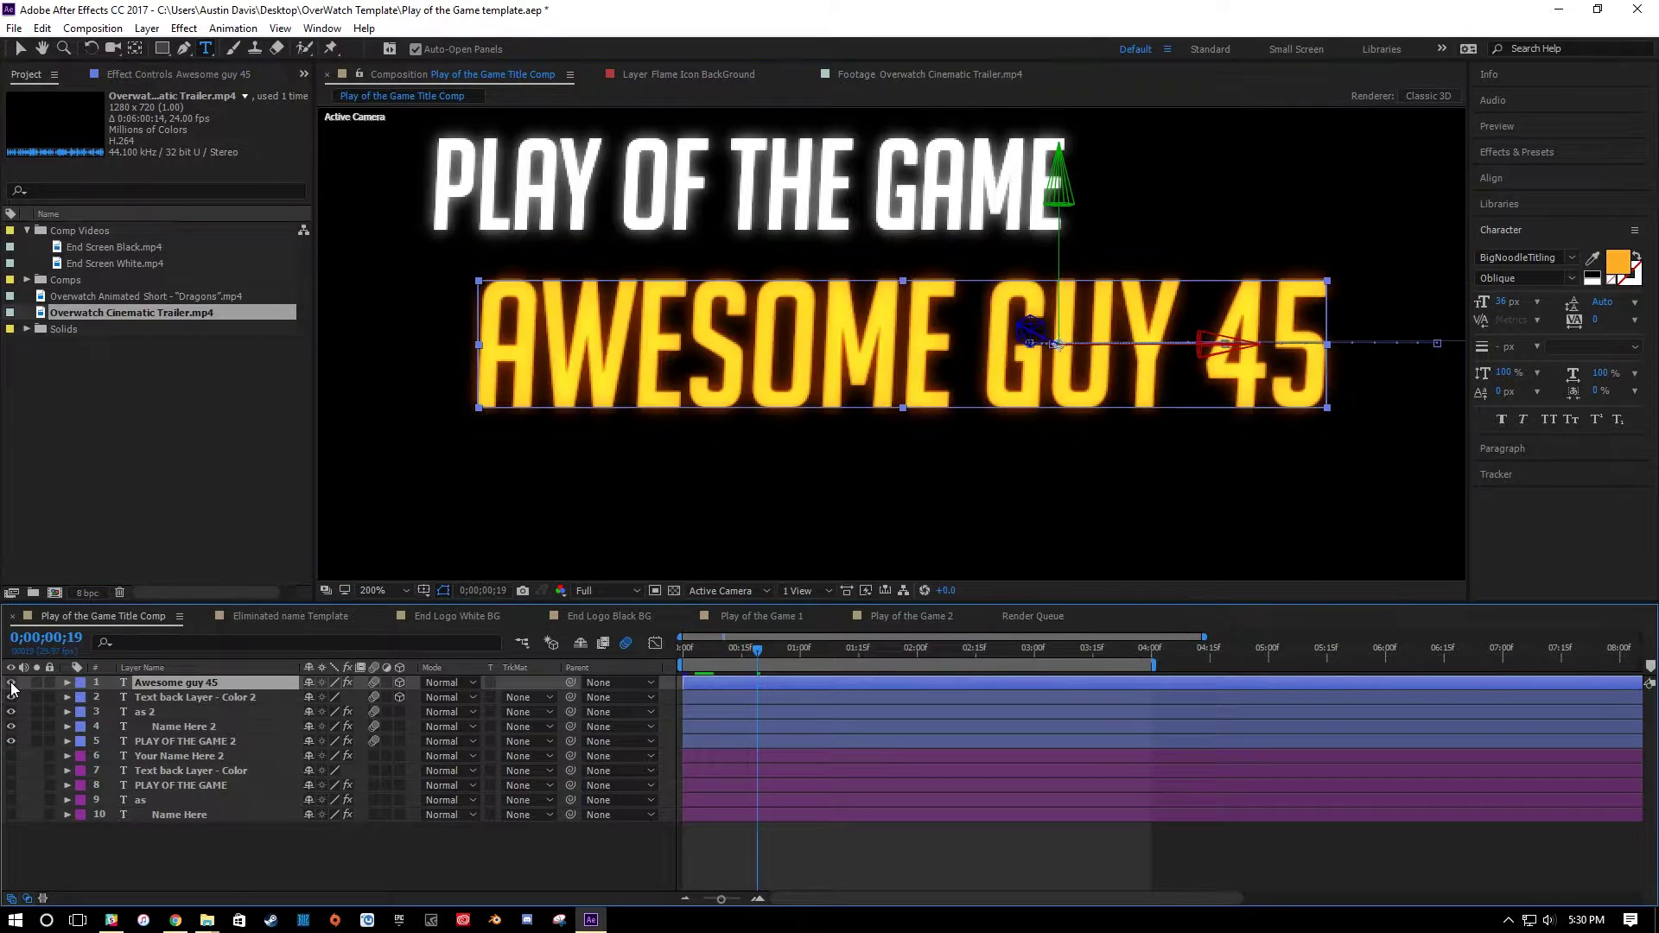
click(153, 697)
click(154, 688)
click(154, 695)
click(144, 712)
drag(822, 650, 881, 650)
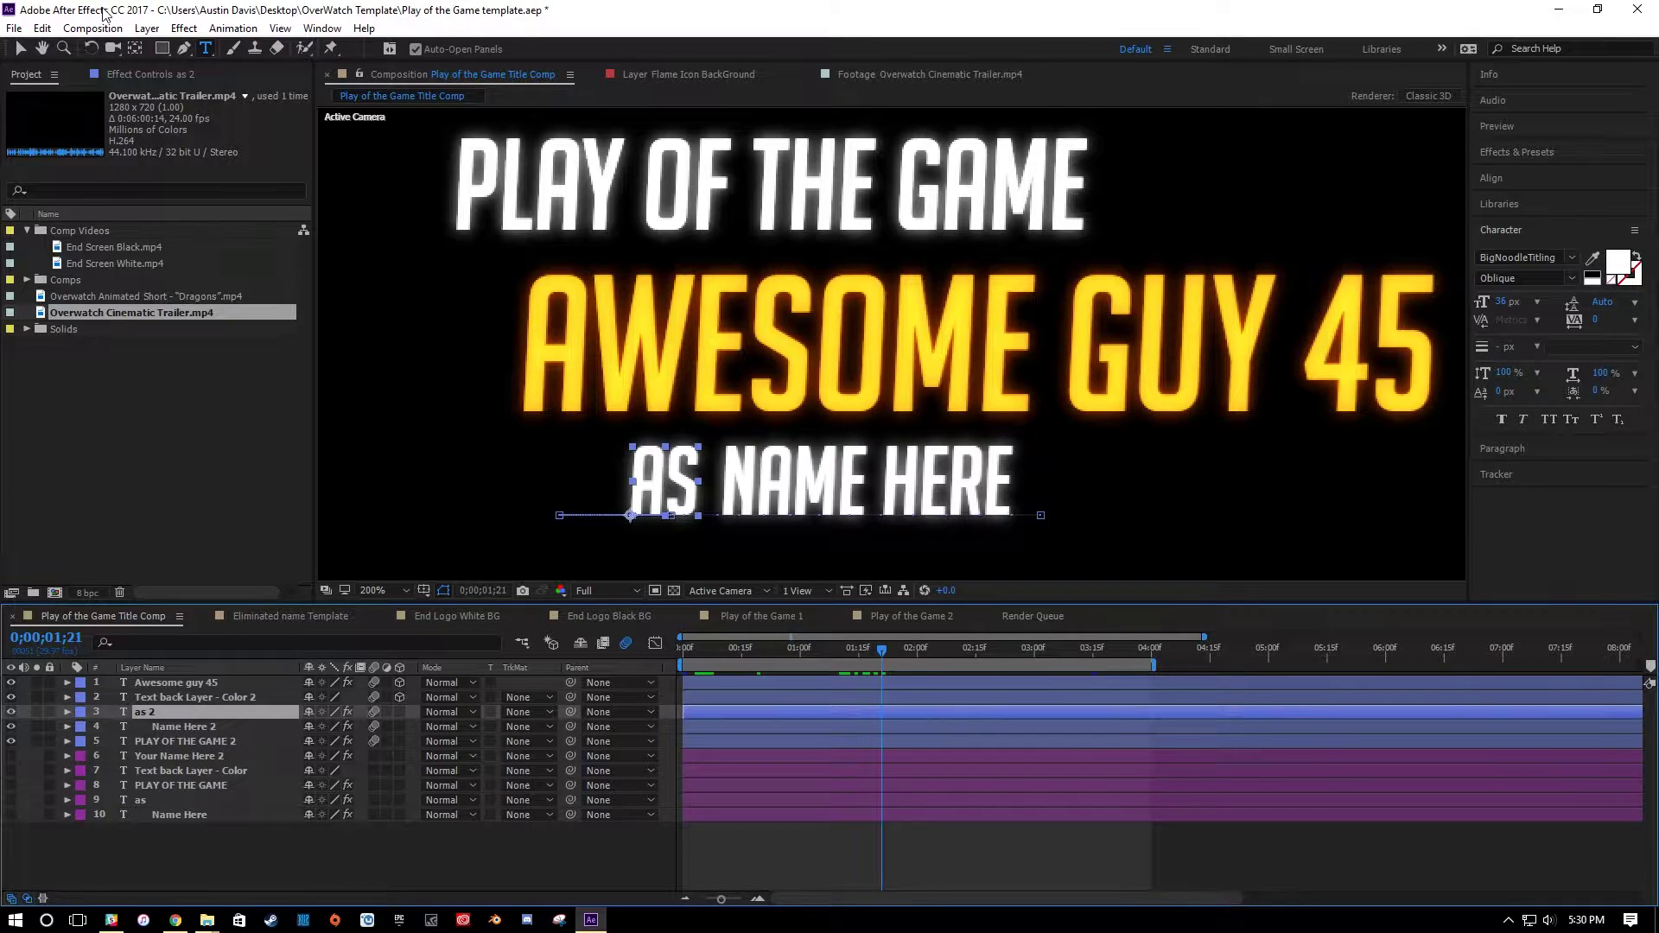
key(v)
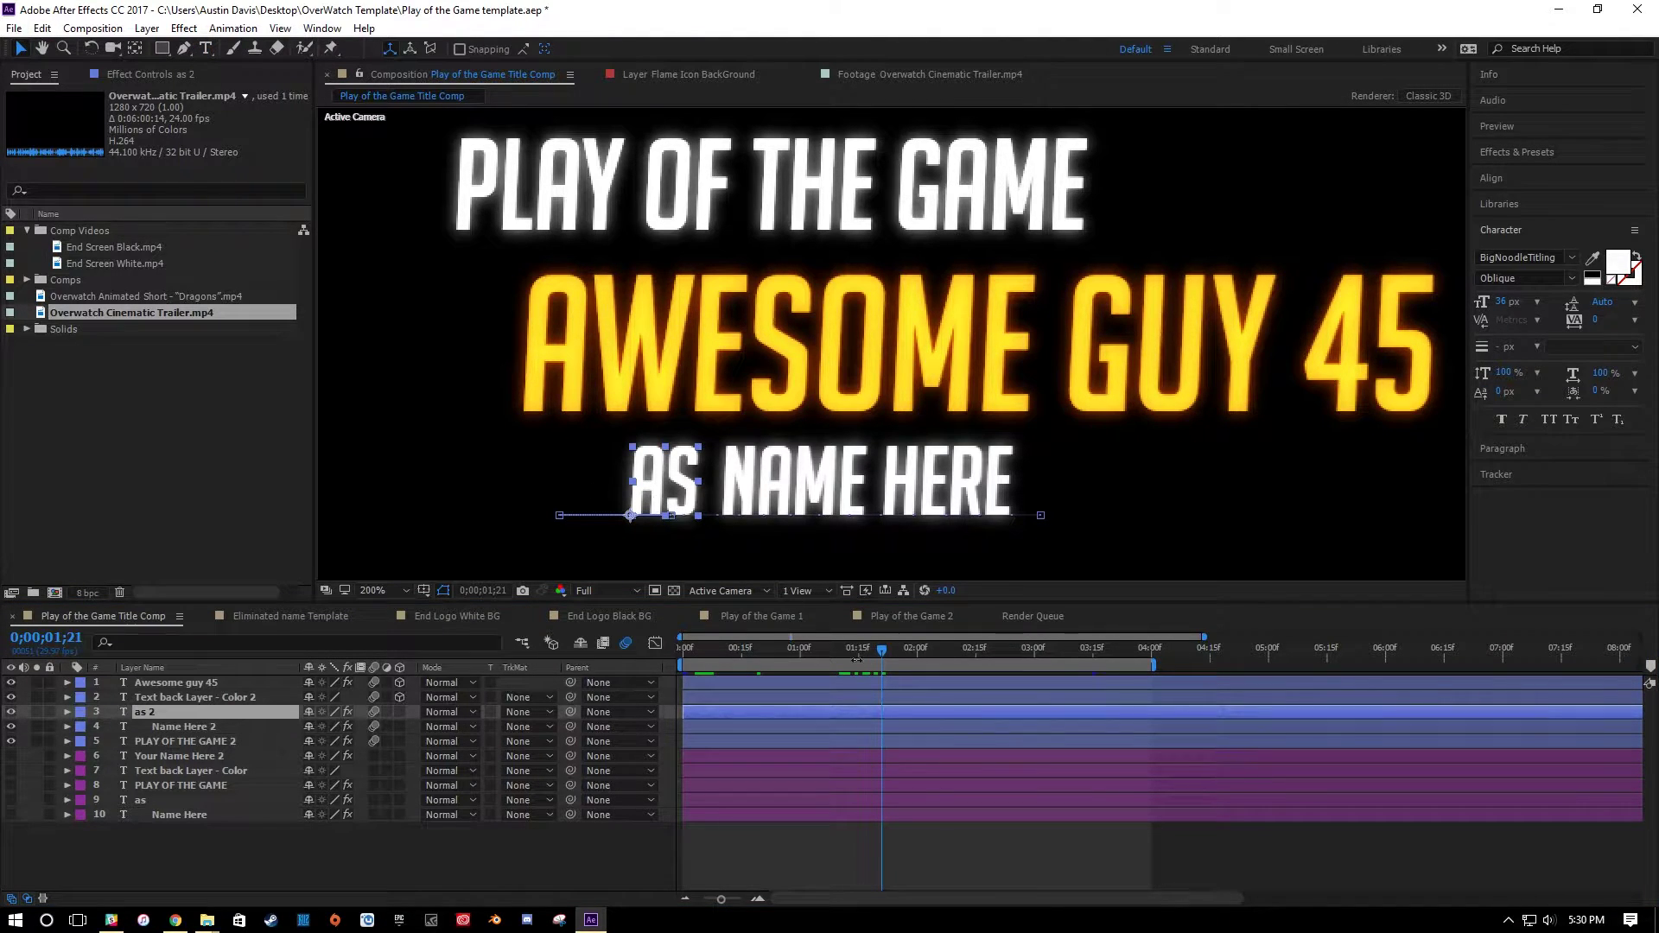
drag(856, 662, 802, 665)
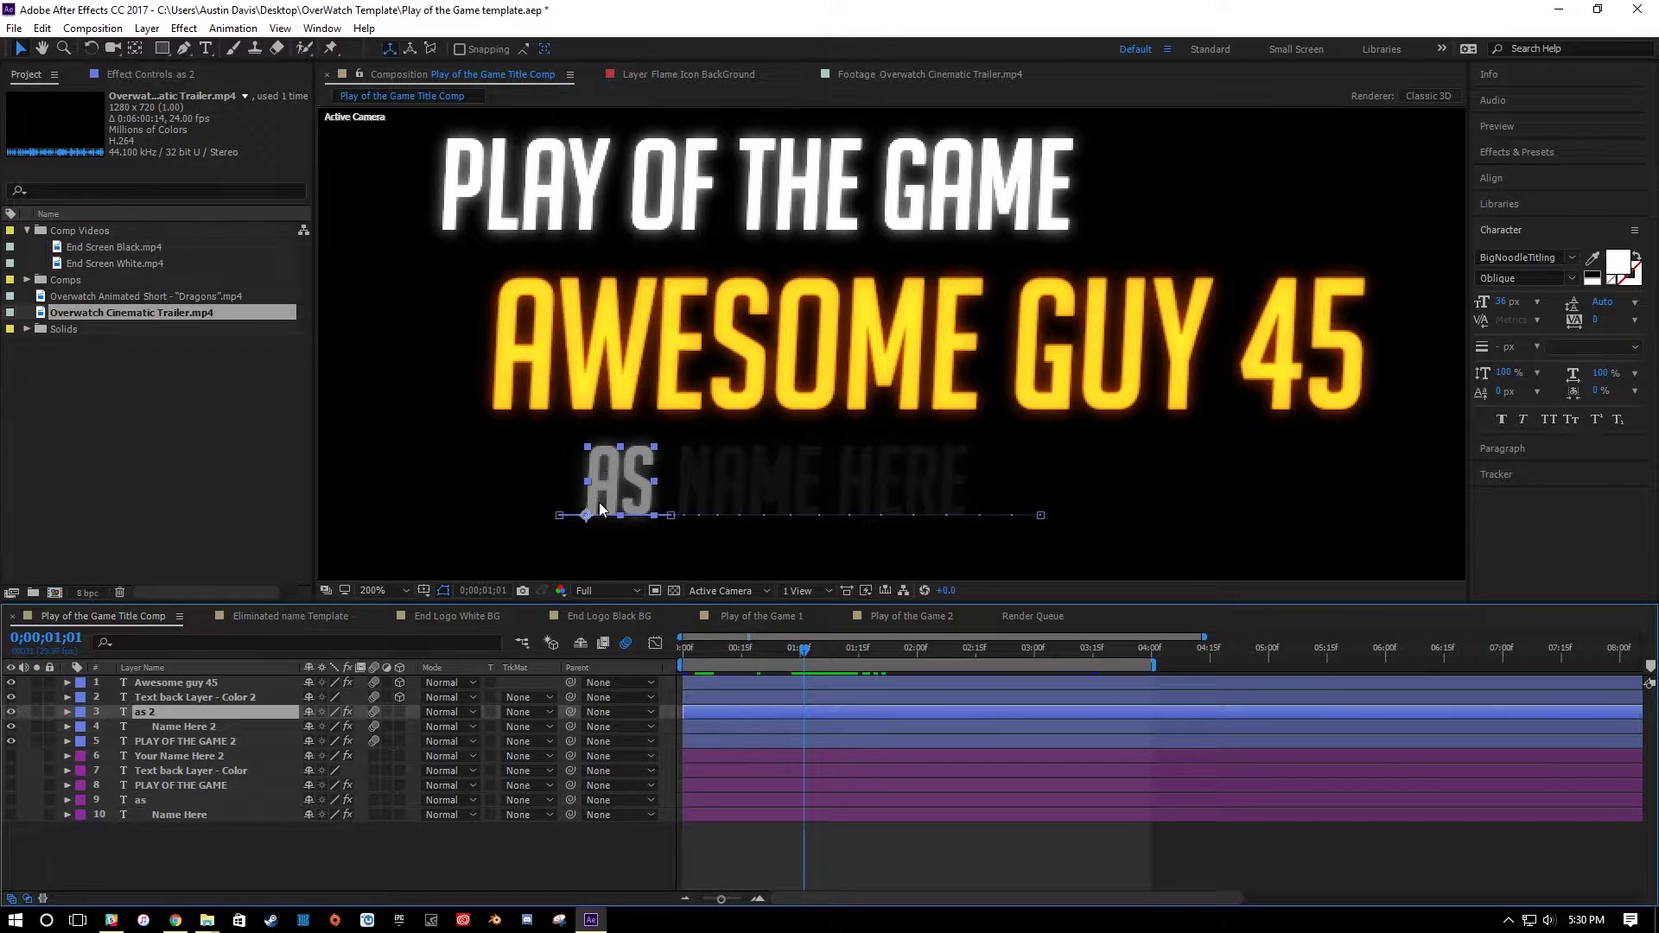
drag(804, 655, 842, 653)
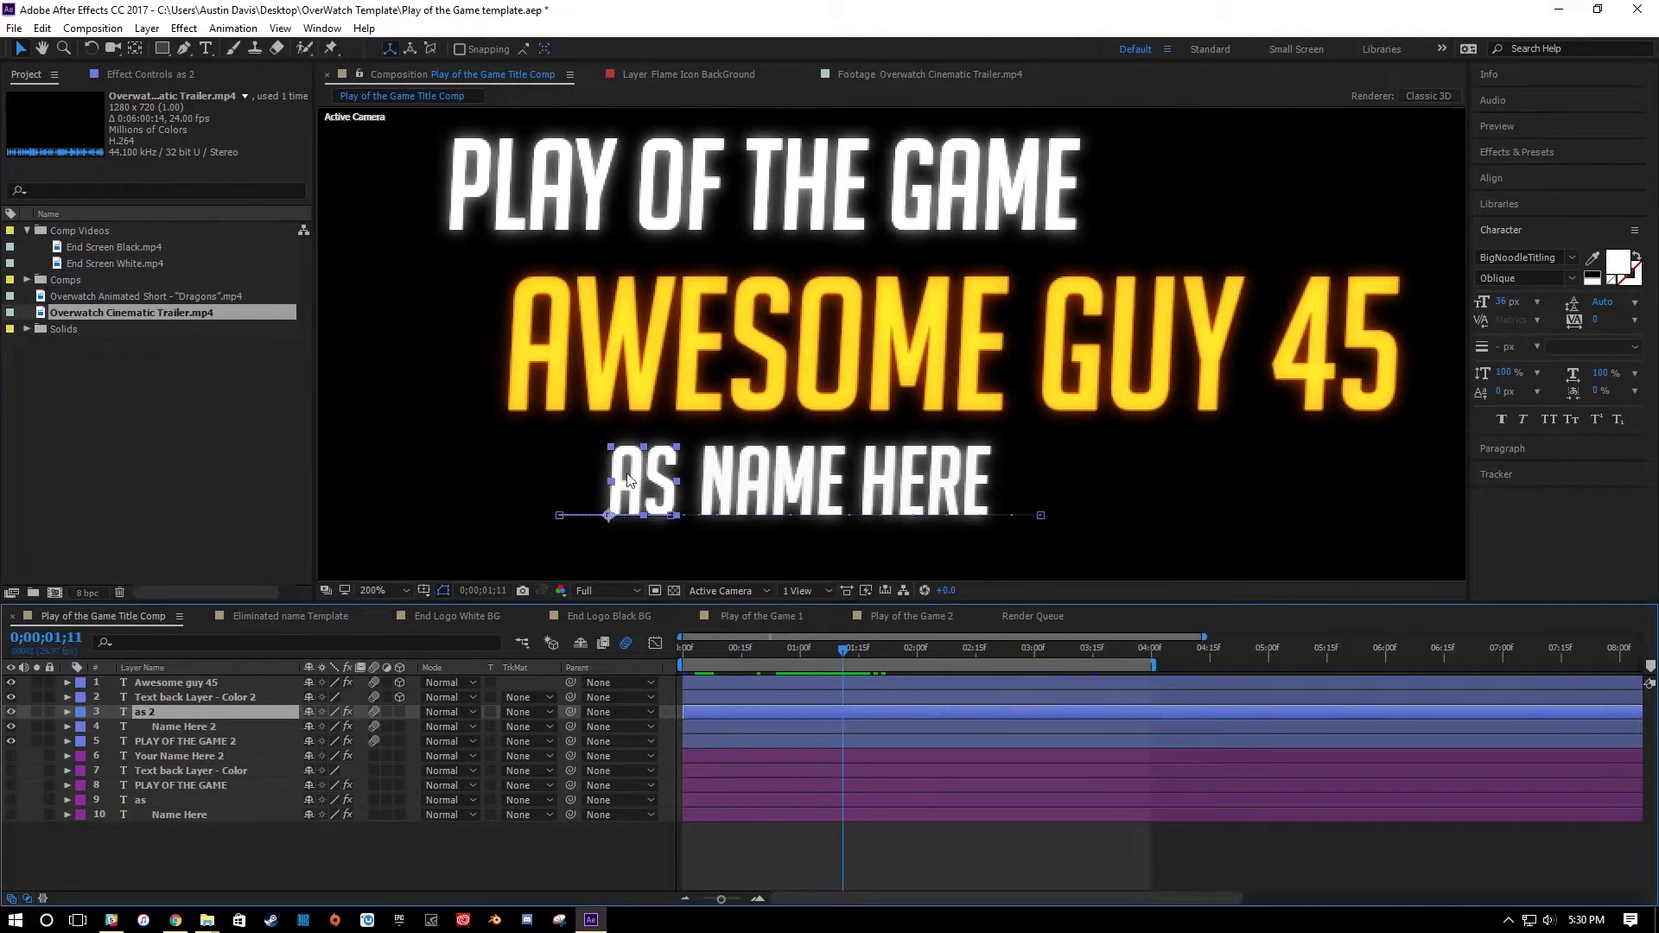
click(850, 484)
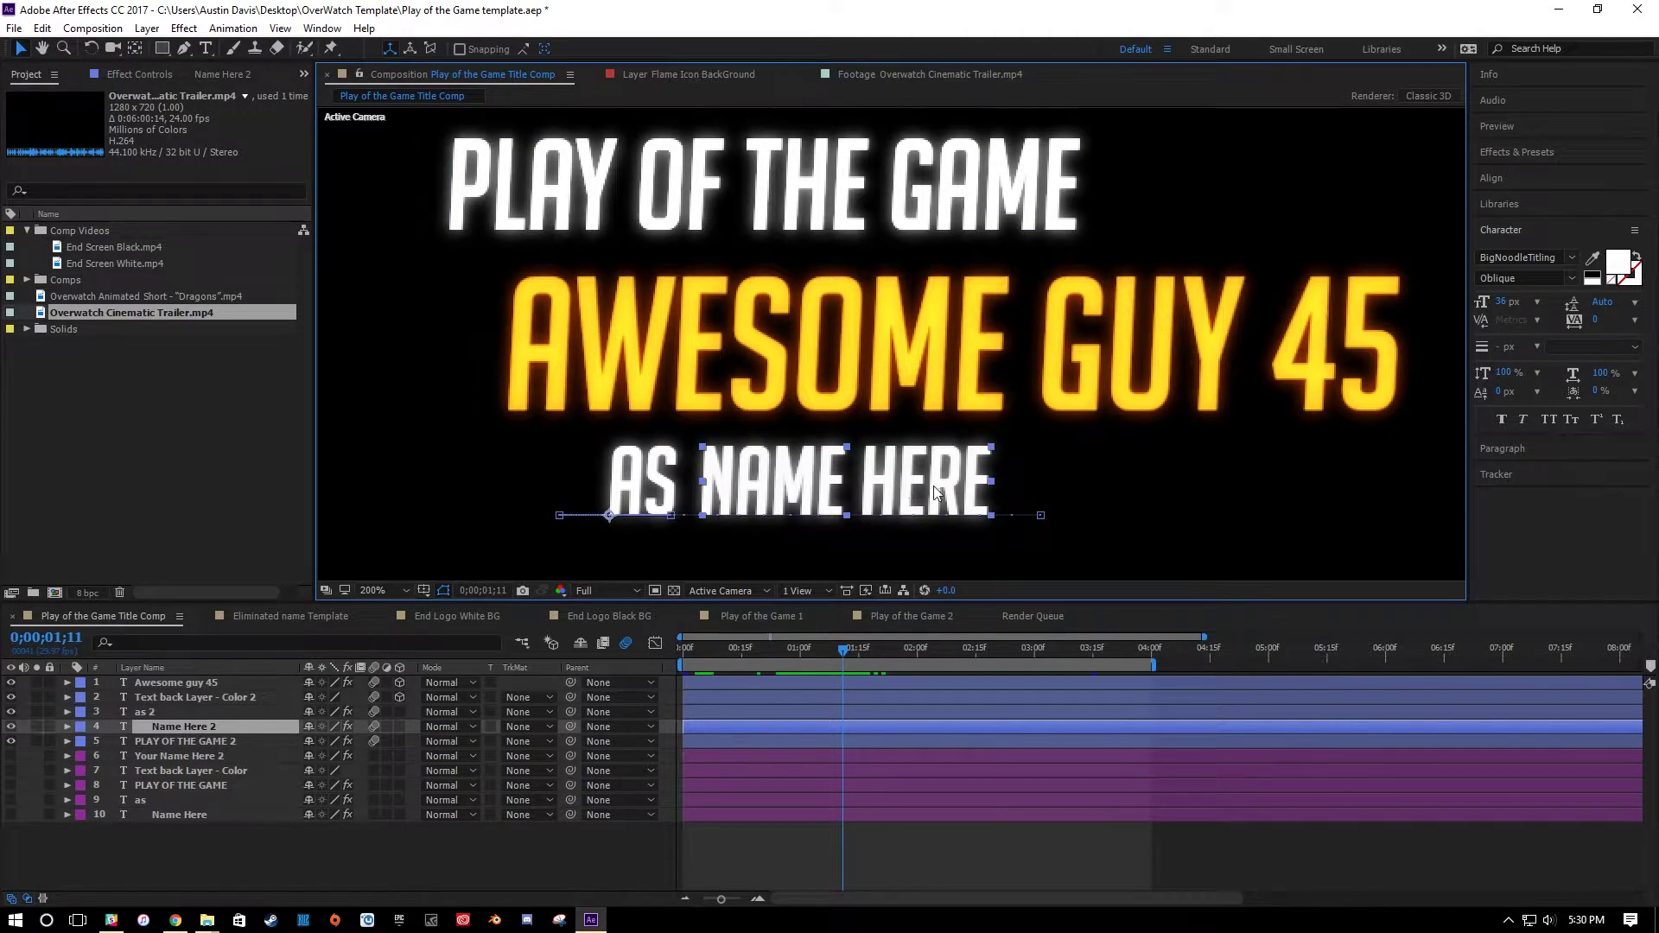
Change the AS NAME HERE line to 'AS GUN GUY 3' and select that text layer.
double_click(122, 722)
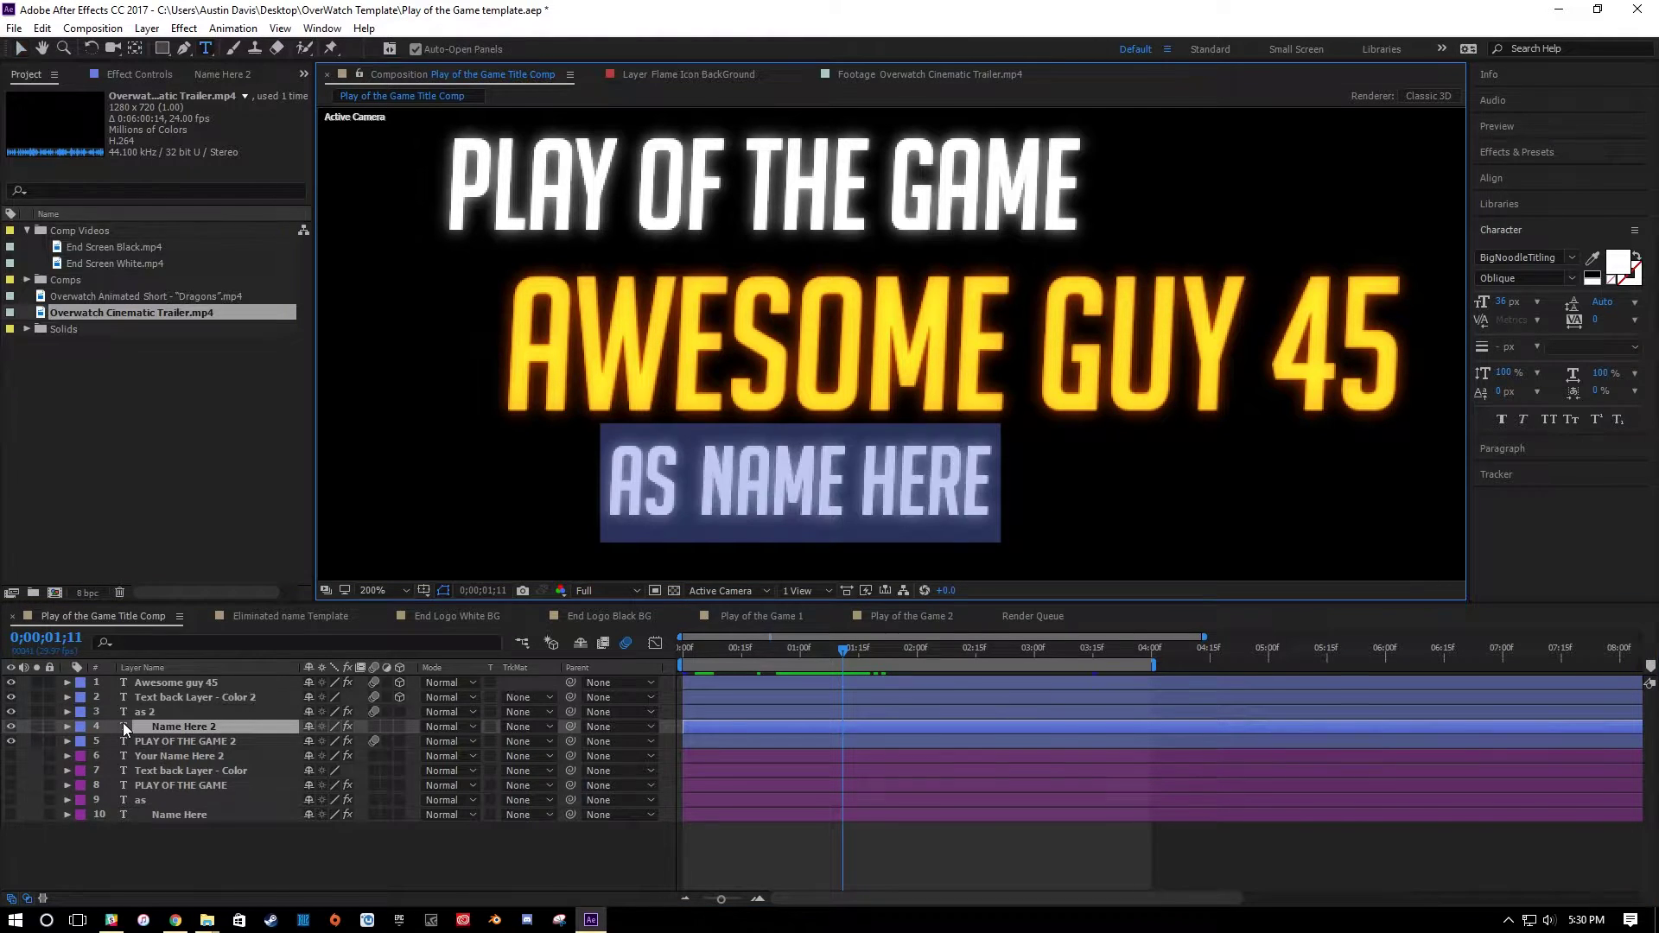
key(End)
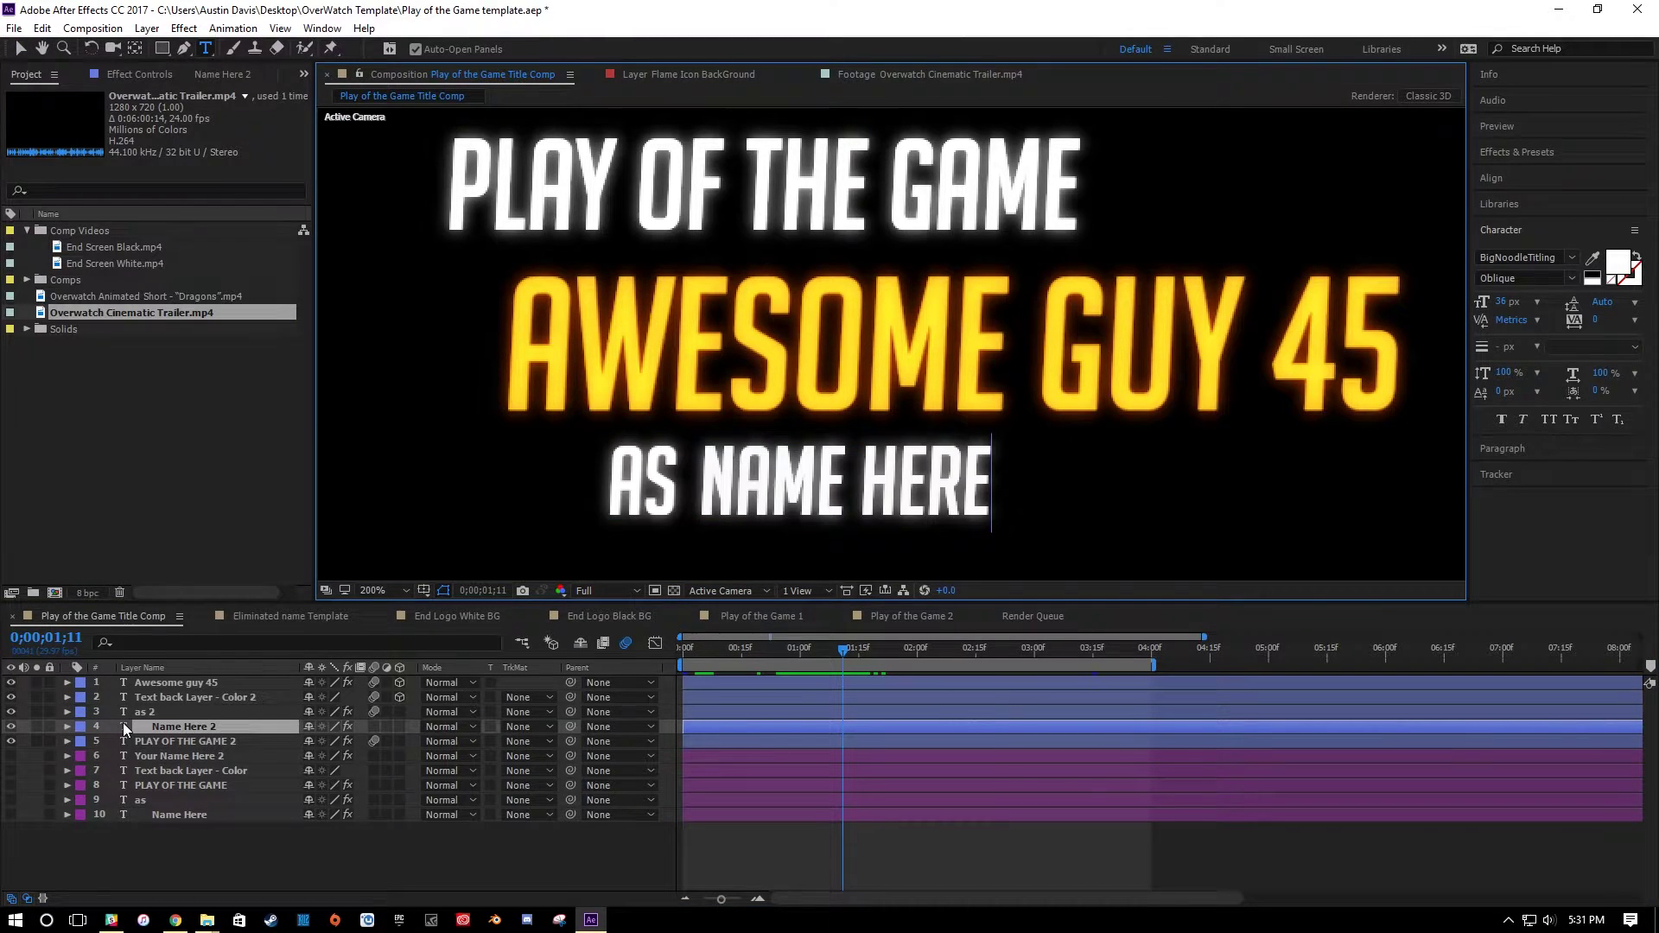
key(BackSpace)
key(BackSpace)
key(BackSpace)
key(BackSpace)
key(BackSpace)
key(BackSpace)
key(BackSpace)
key(BackSpace)
key(BackSpace)
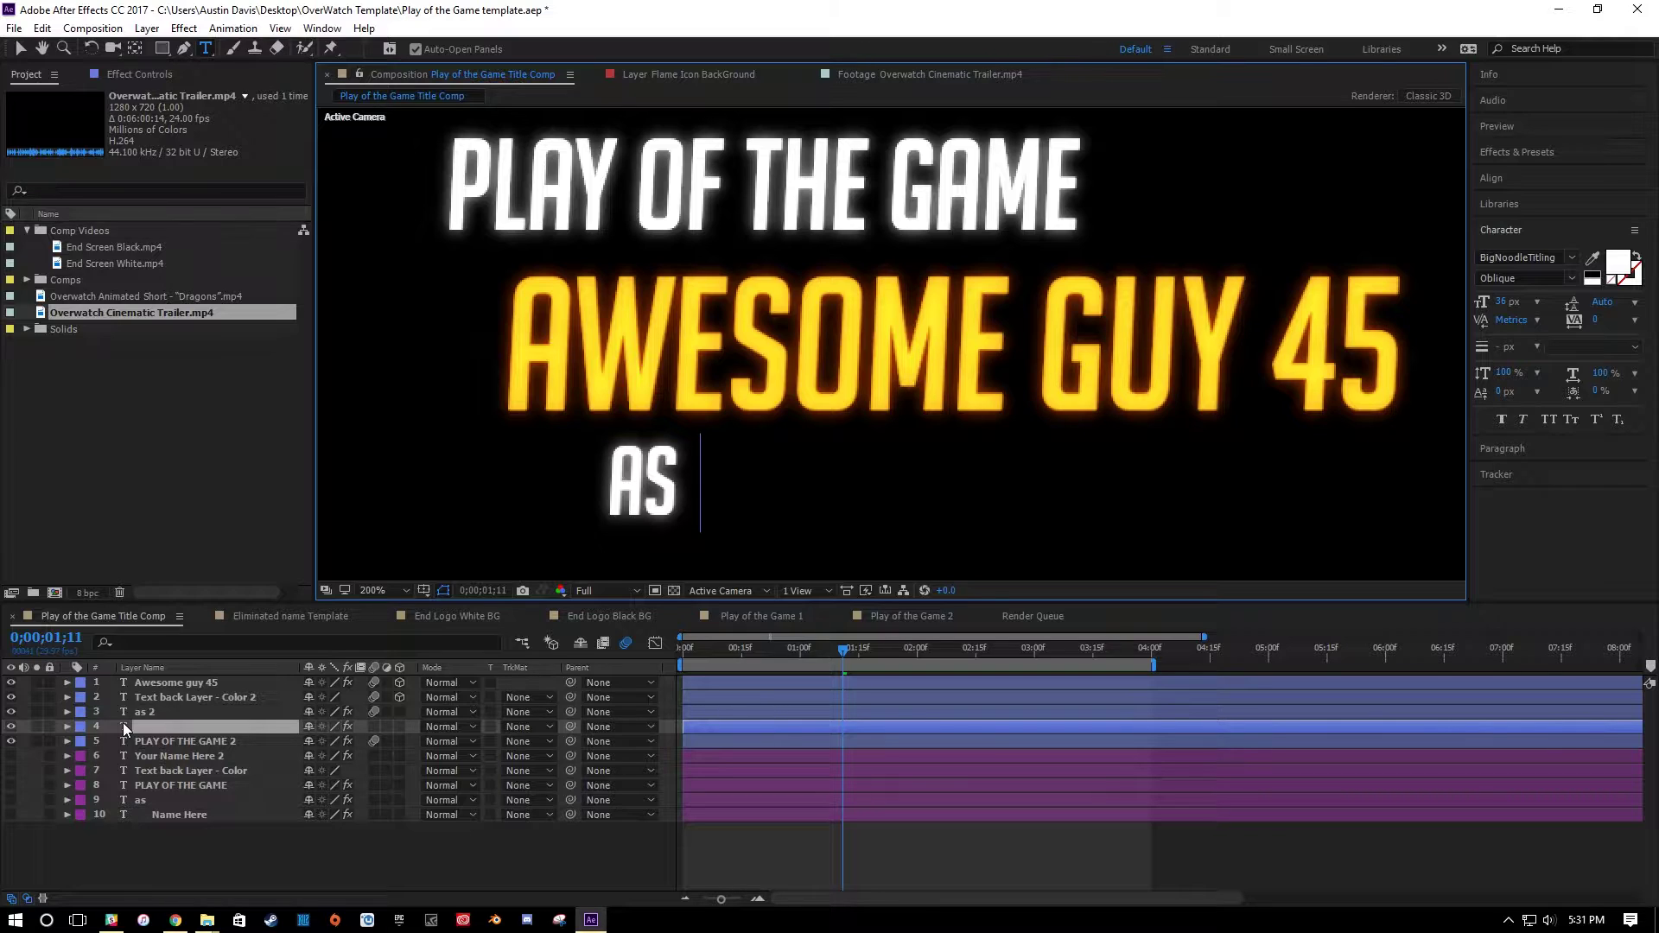
text(gun)
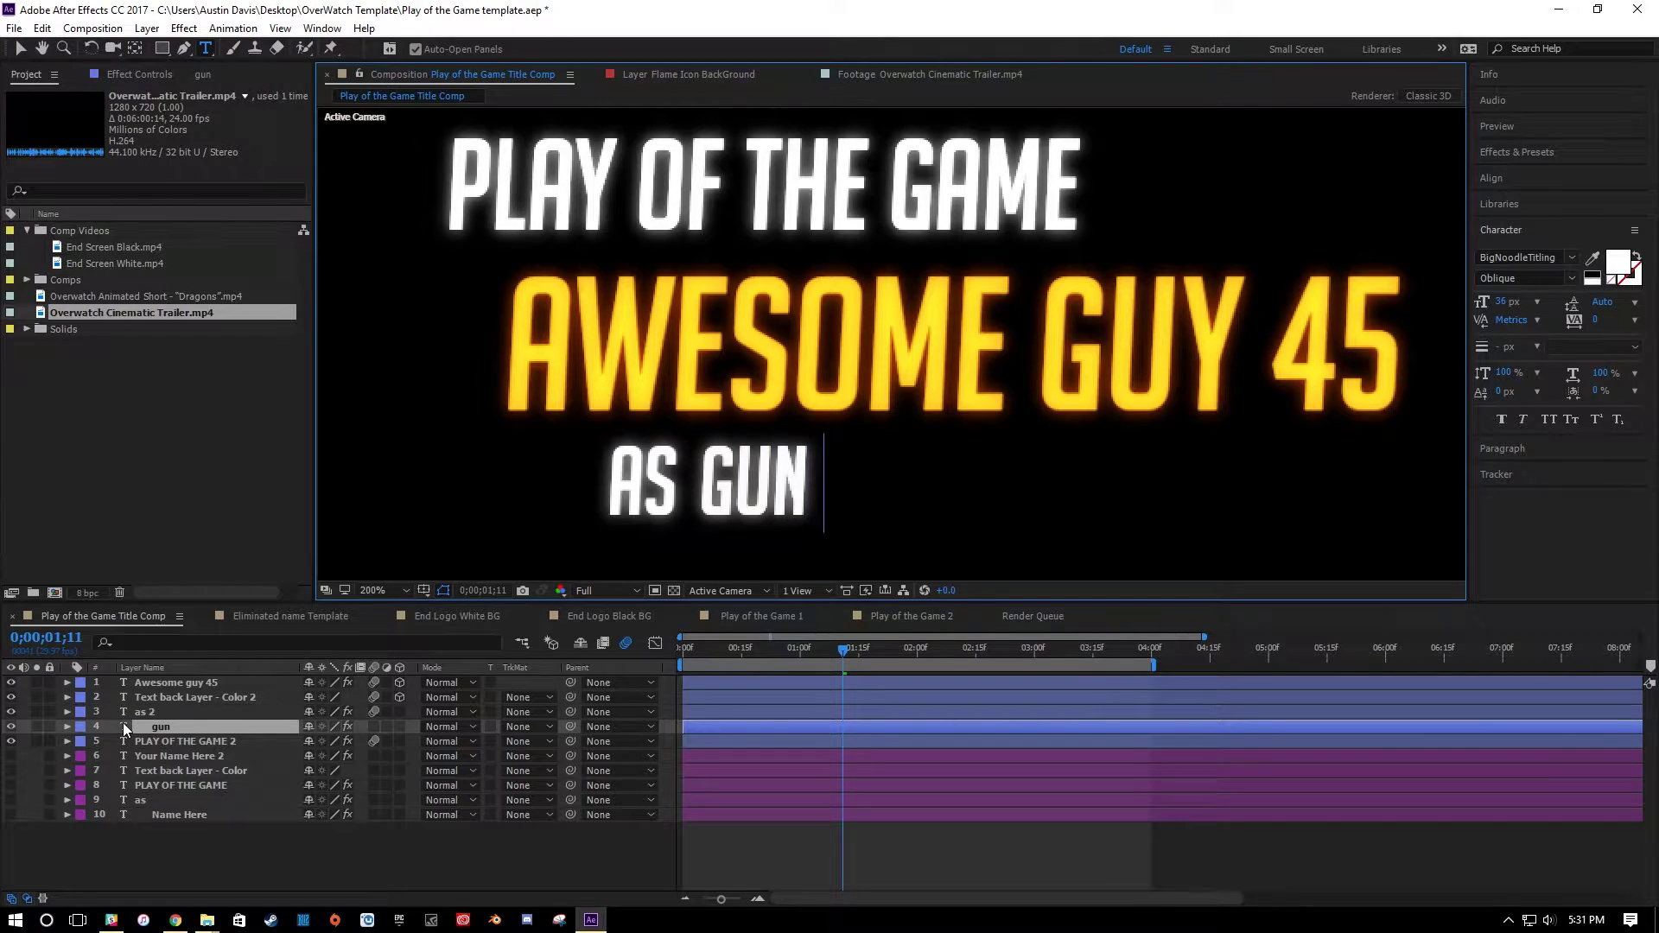
text( guy 3)
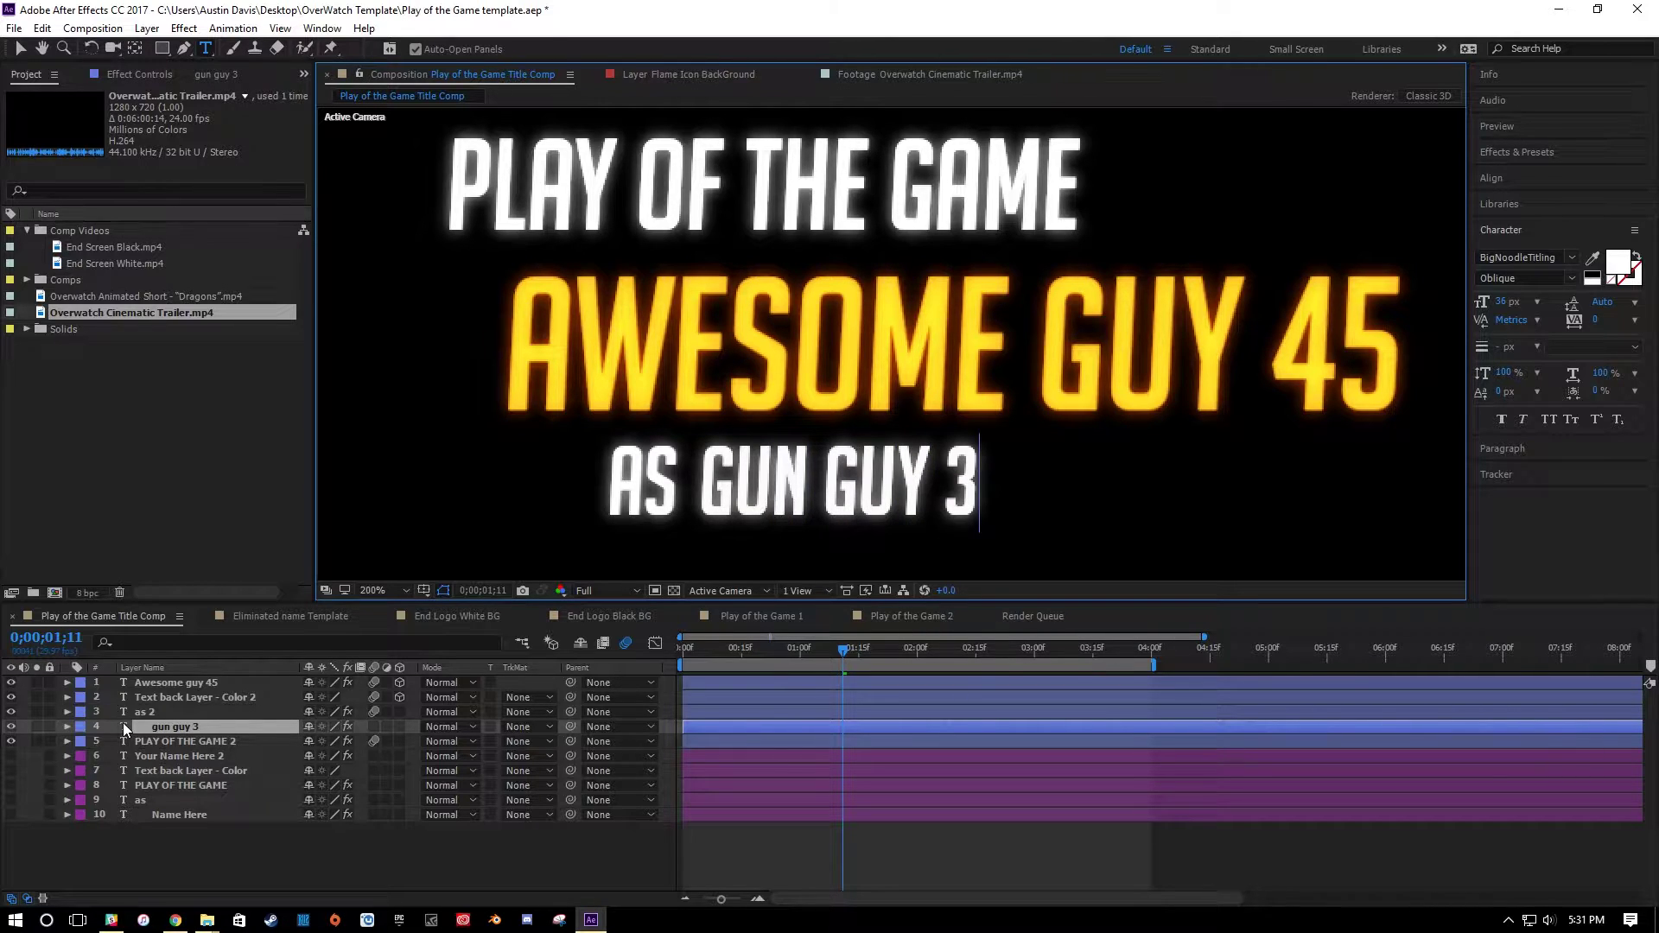
click(486, 878)
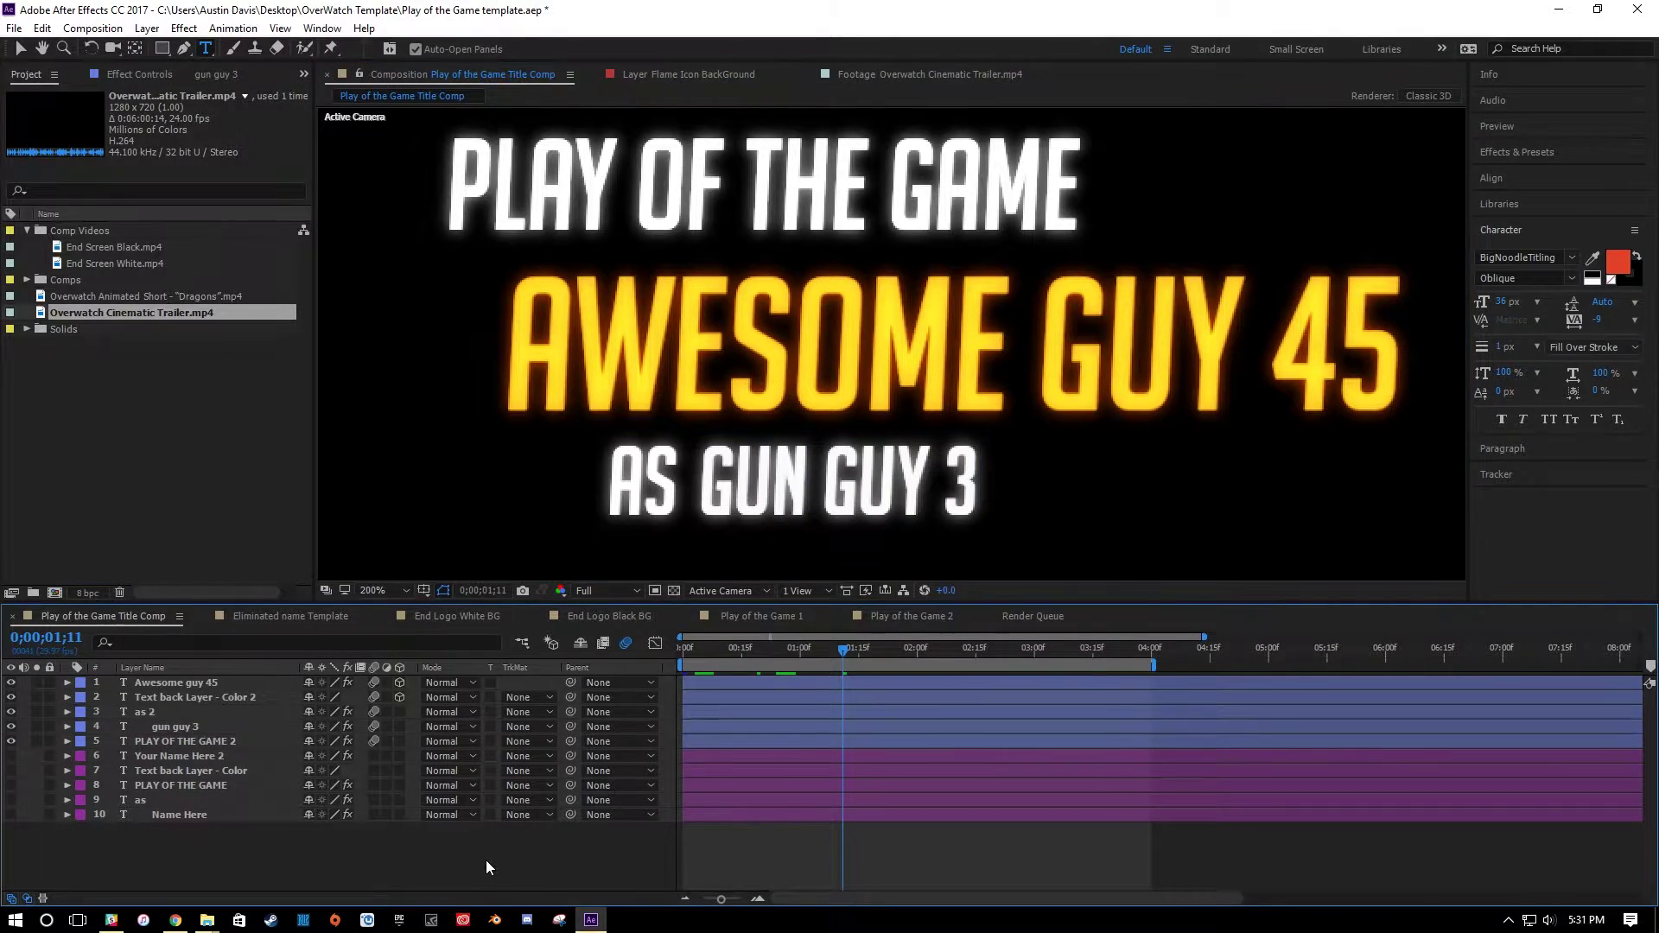
drag(843, 648, 887, 650)
key(.)
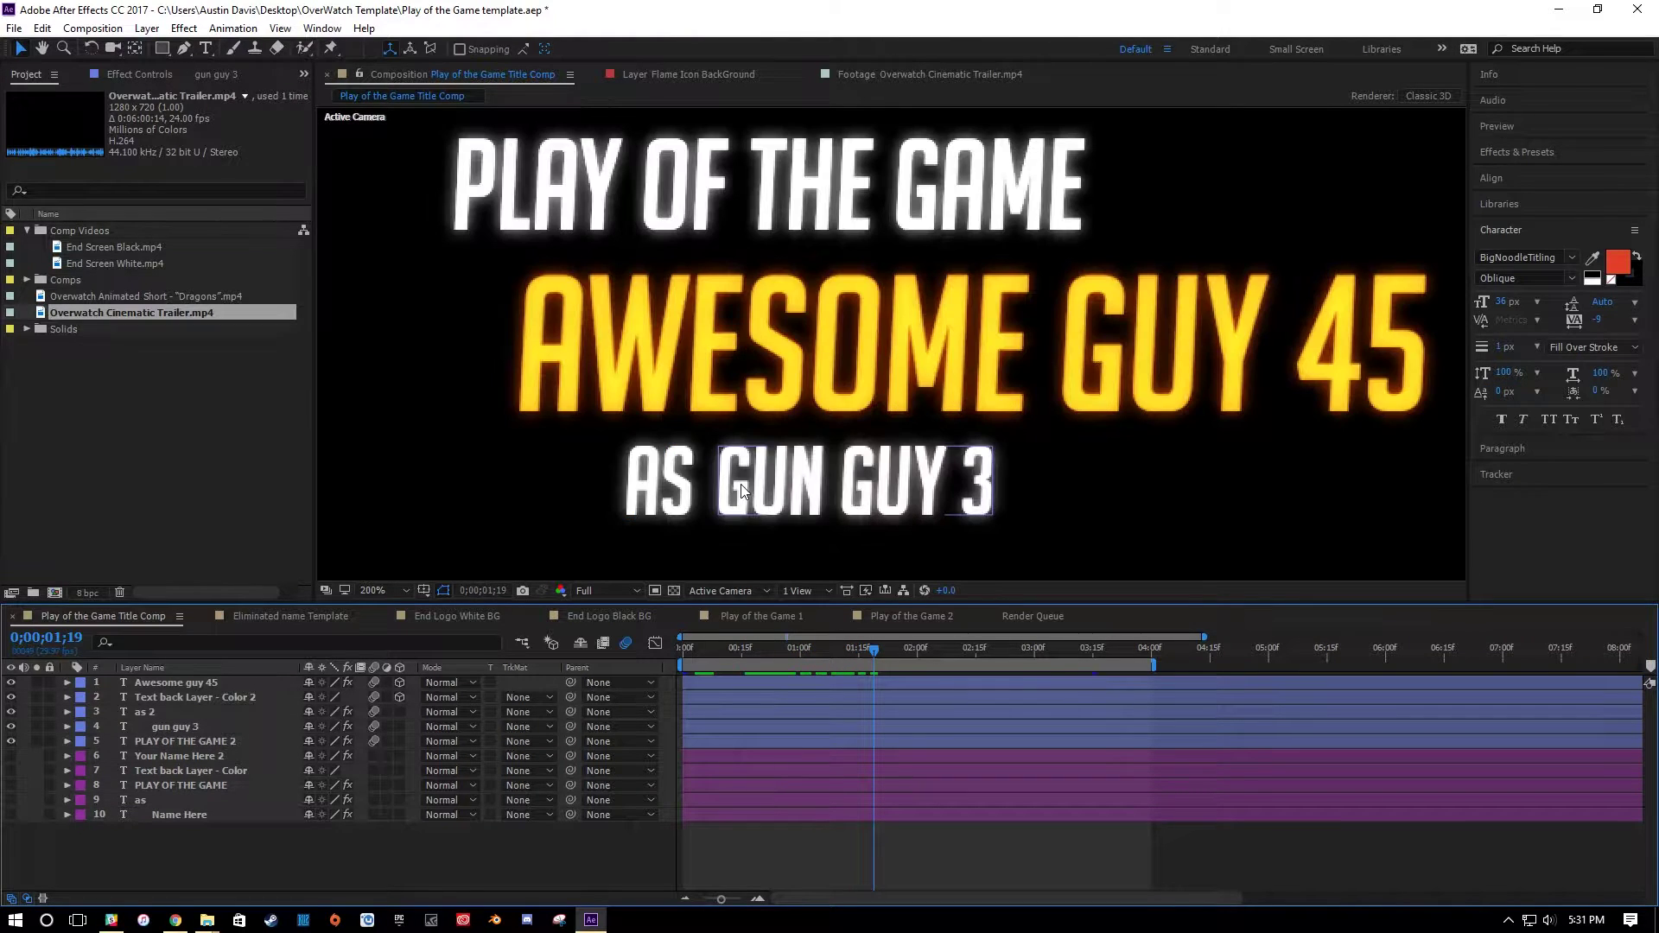
click(173, 727)
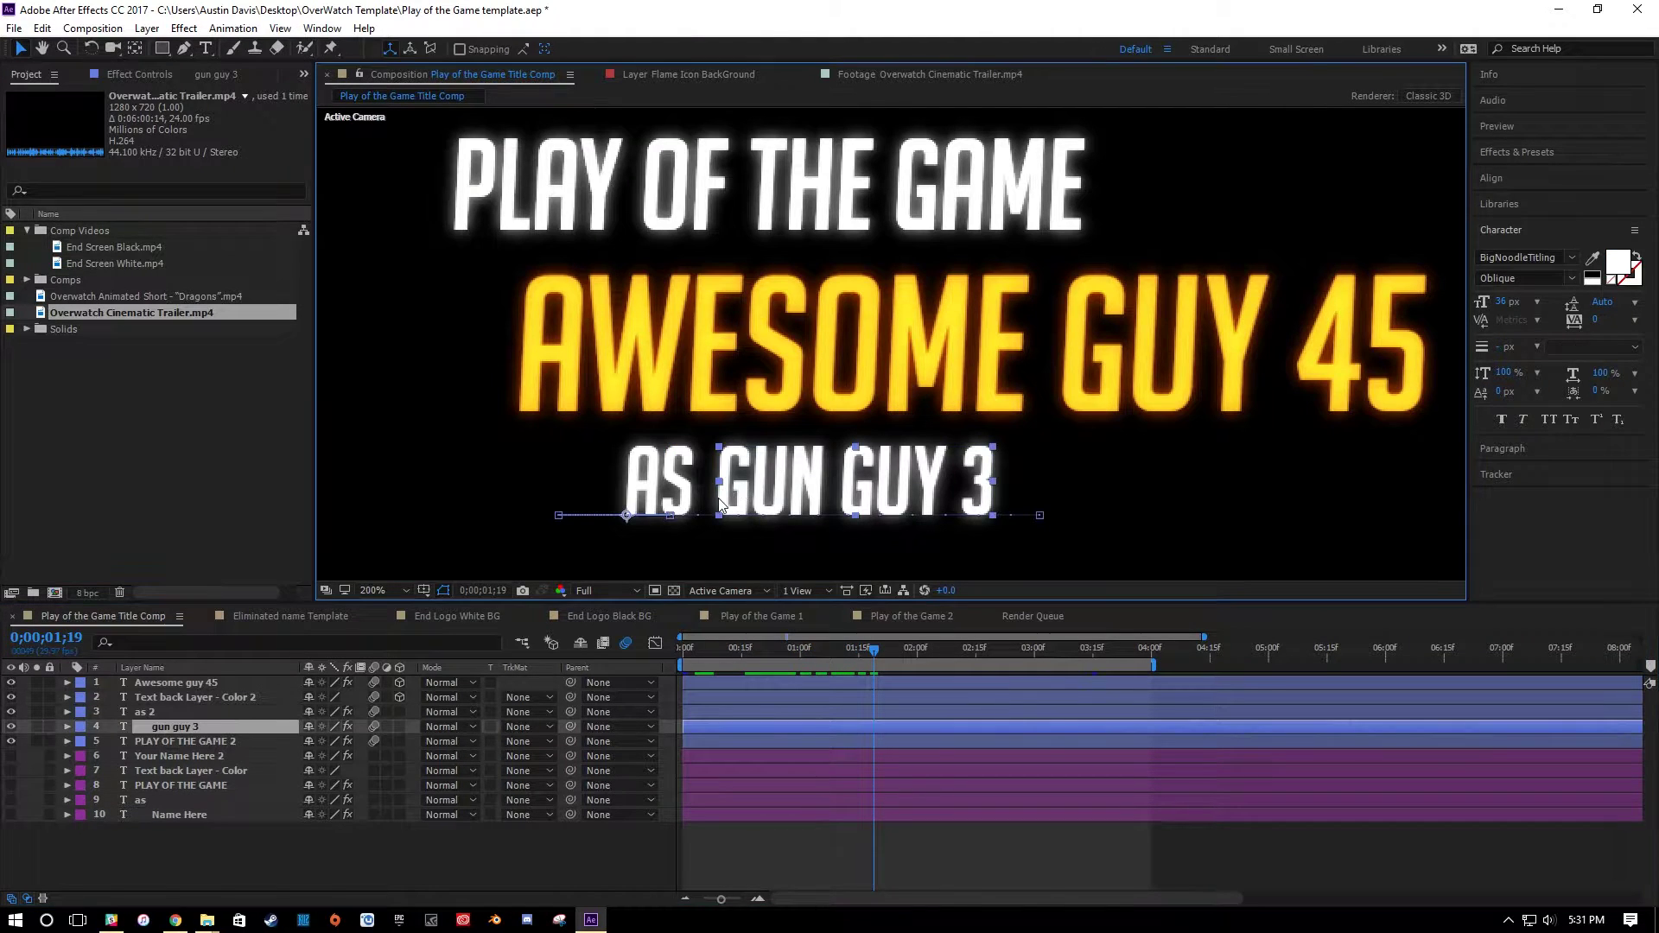
Undo a gibberish entry, then retype the name after AS as 'Gun guy 3'.
double_click(121, 724)
text(kasdjf;lk)
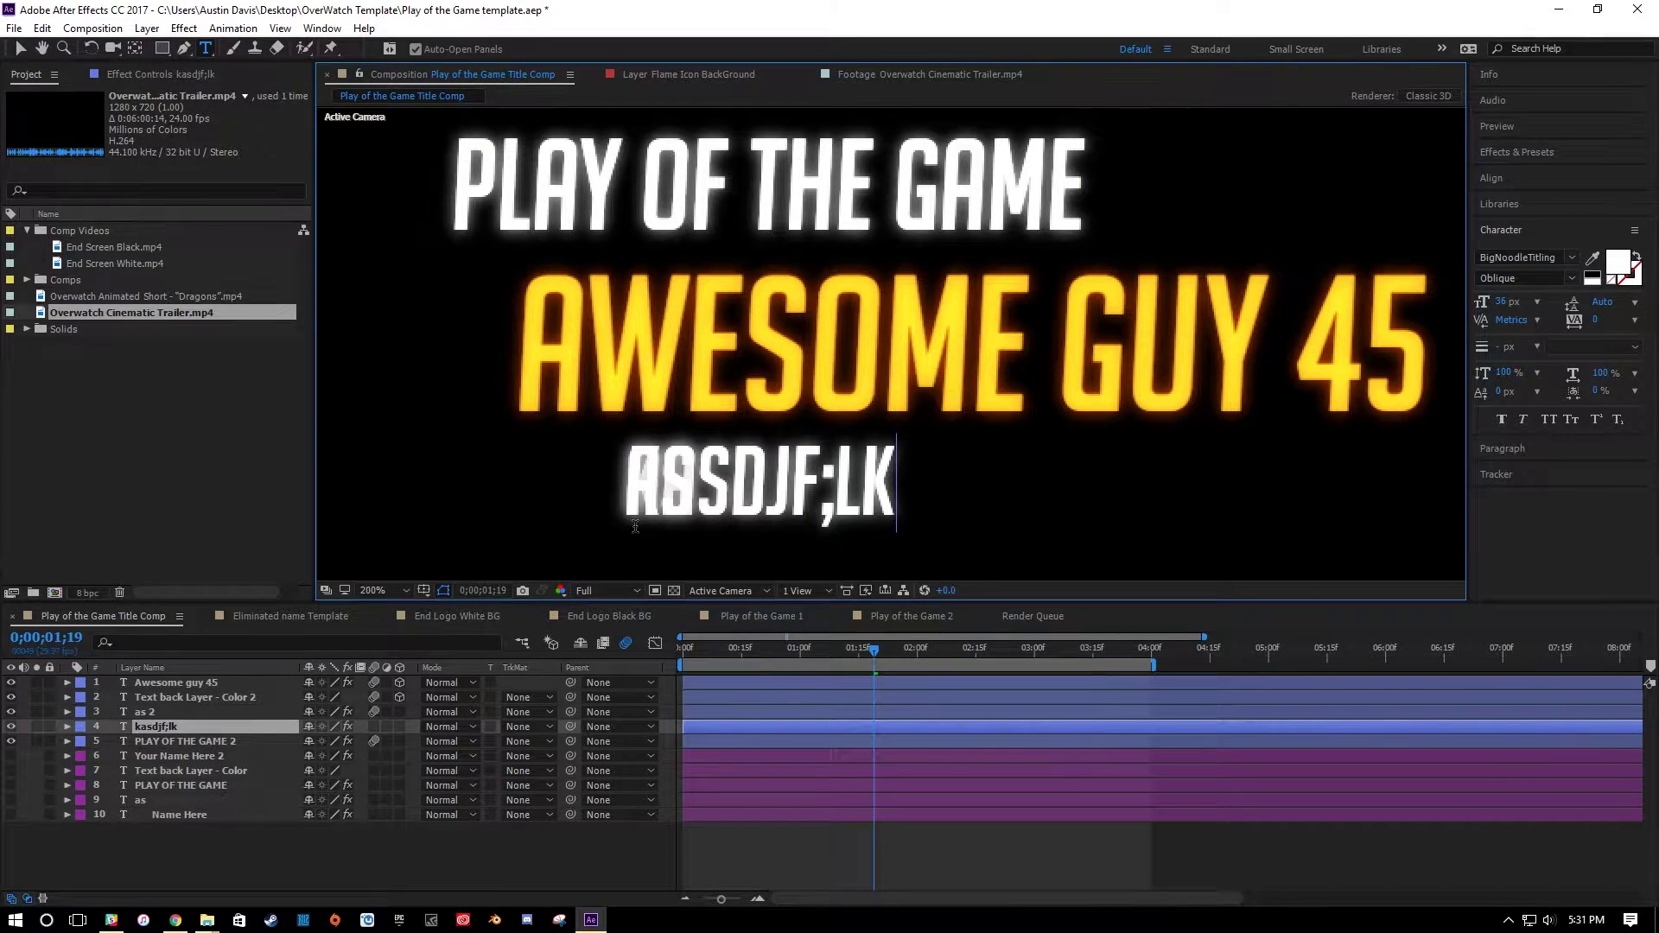
key(ctrl+z)
click(718, 481)
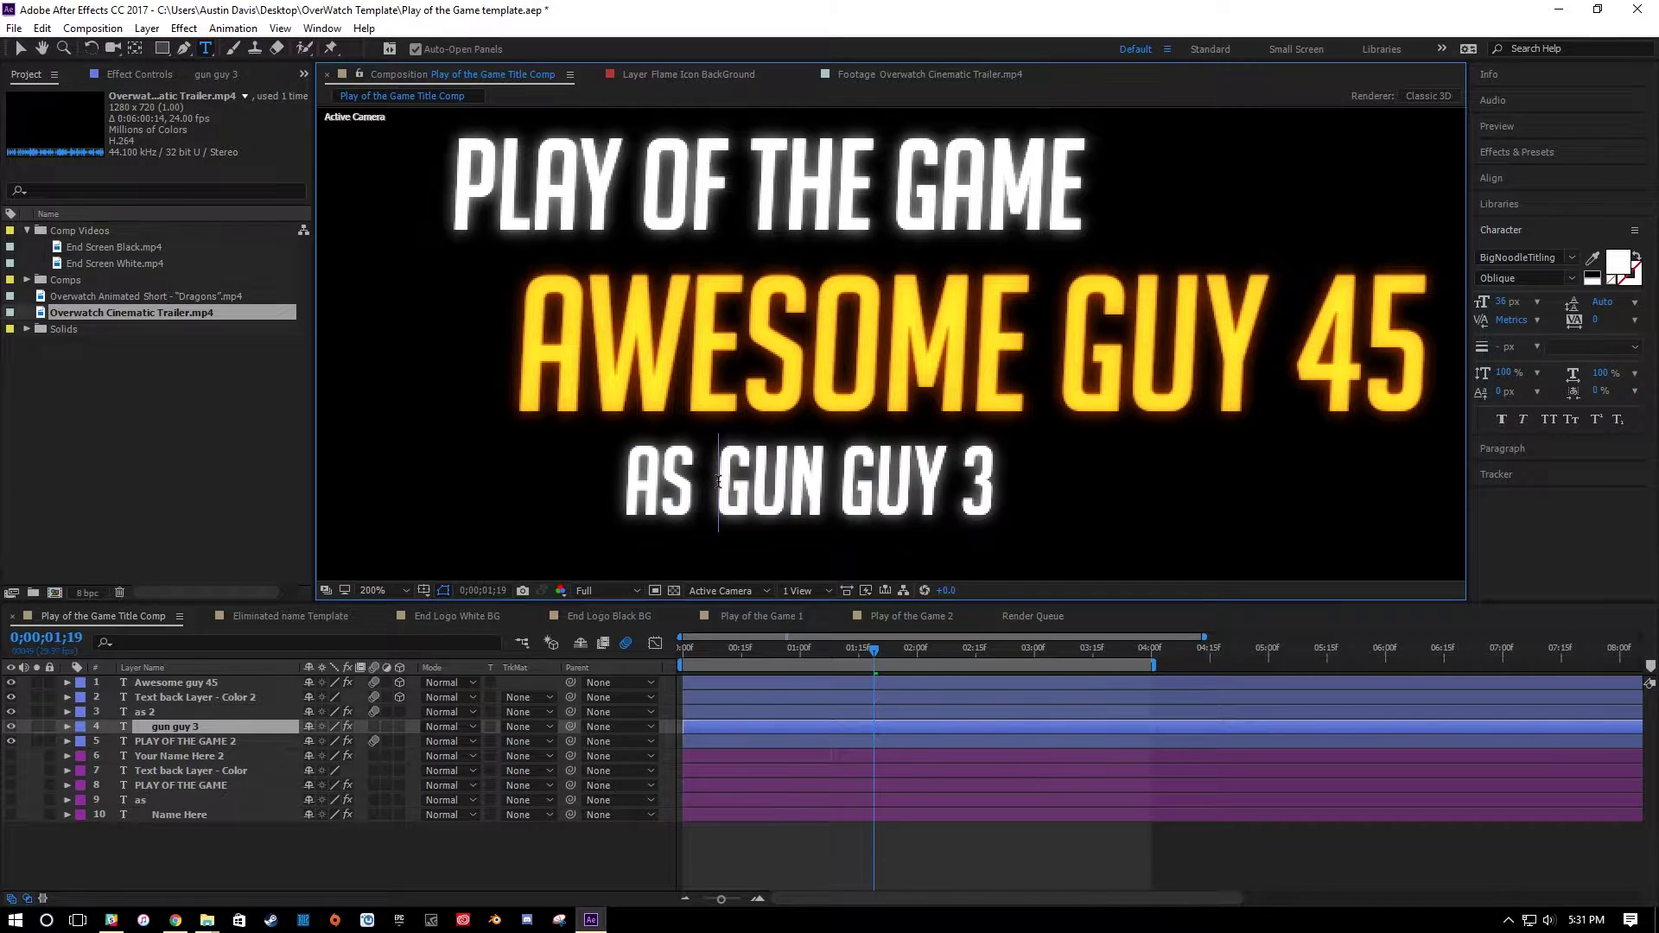
drag(700, 481, 586, 488)
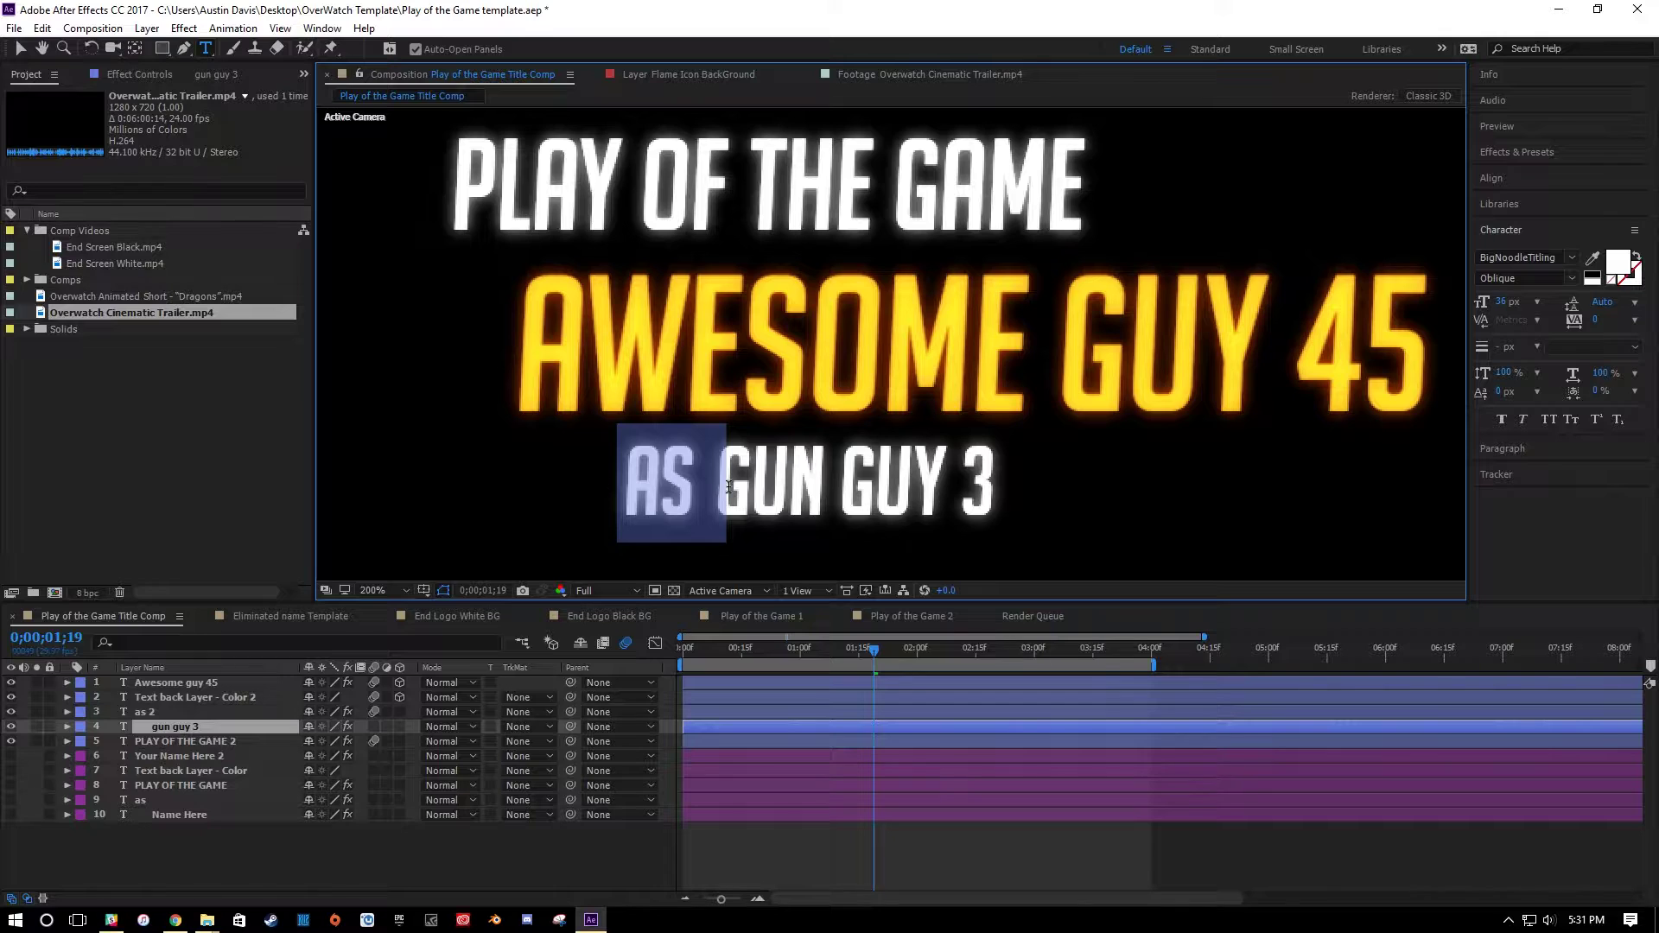
click(754, 481)
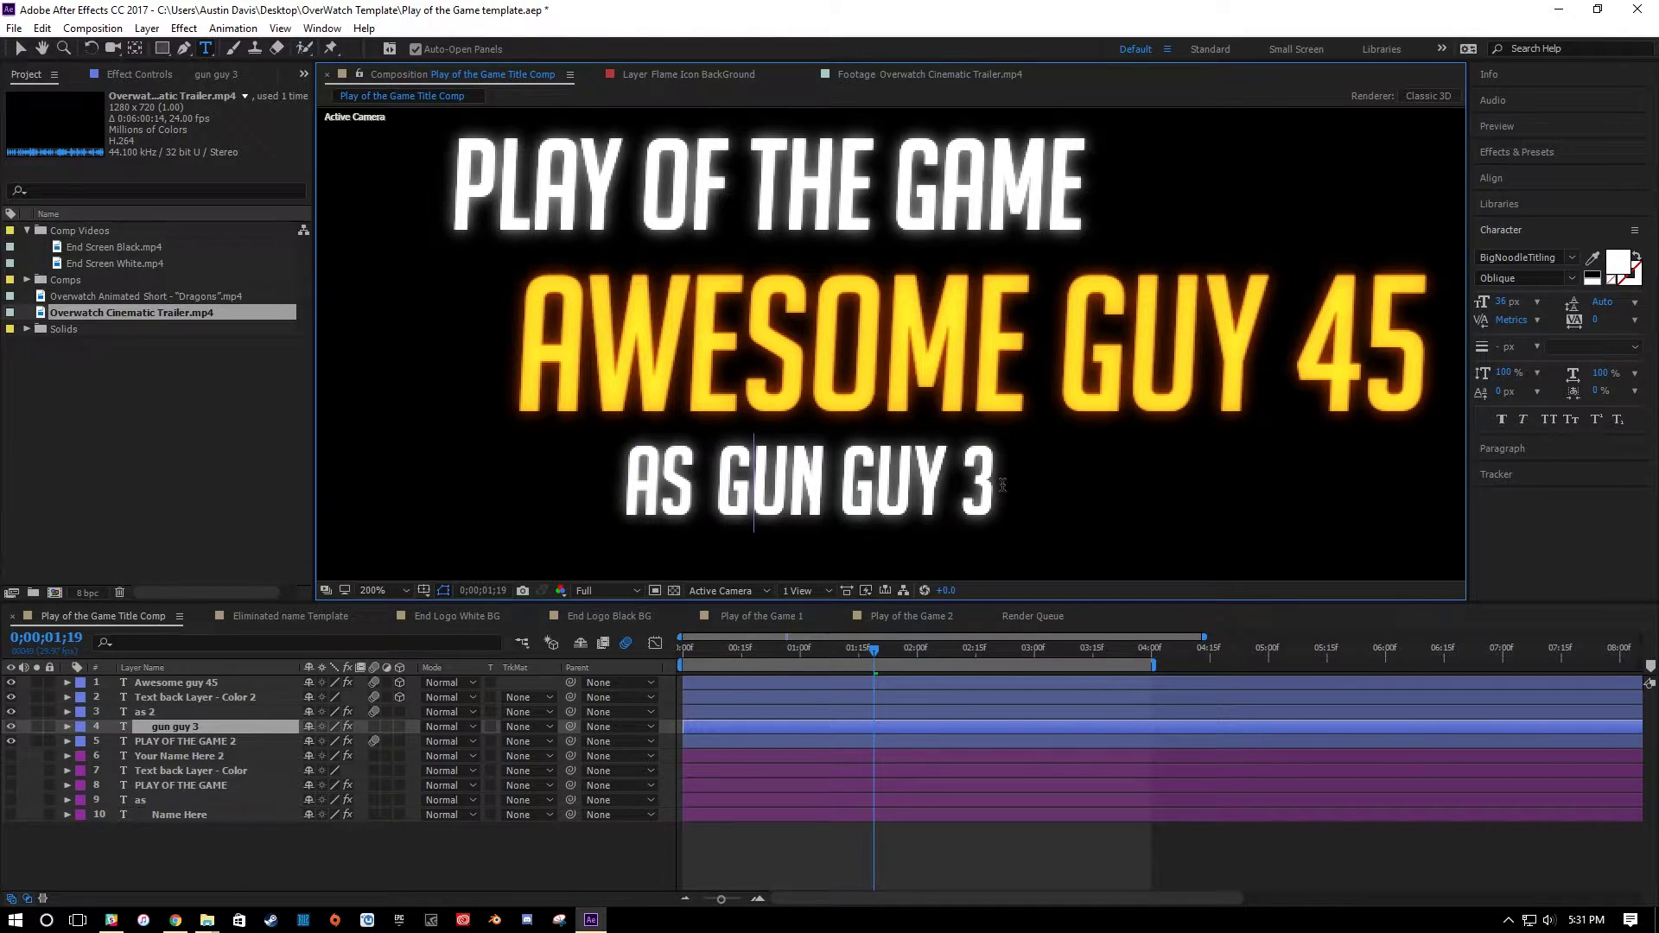
click(996, 484)
key(BackSpace)
key(BackSpace)
key(BackSpace)
key(BackSpace)
key(BackSpace)
key(BackSpace)
key(BackSpace)
key(BackSpace)
key(BackSpace)
key(BackSpace)
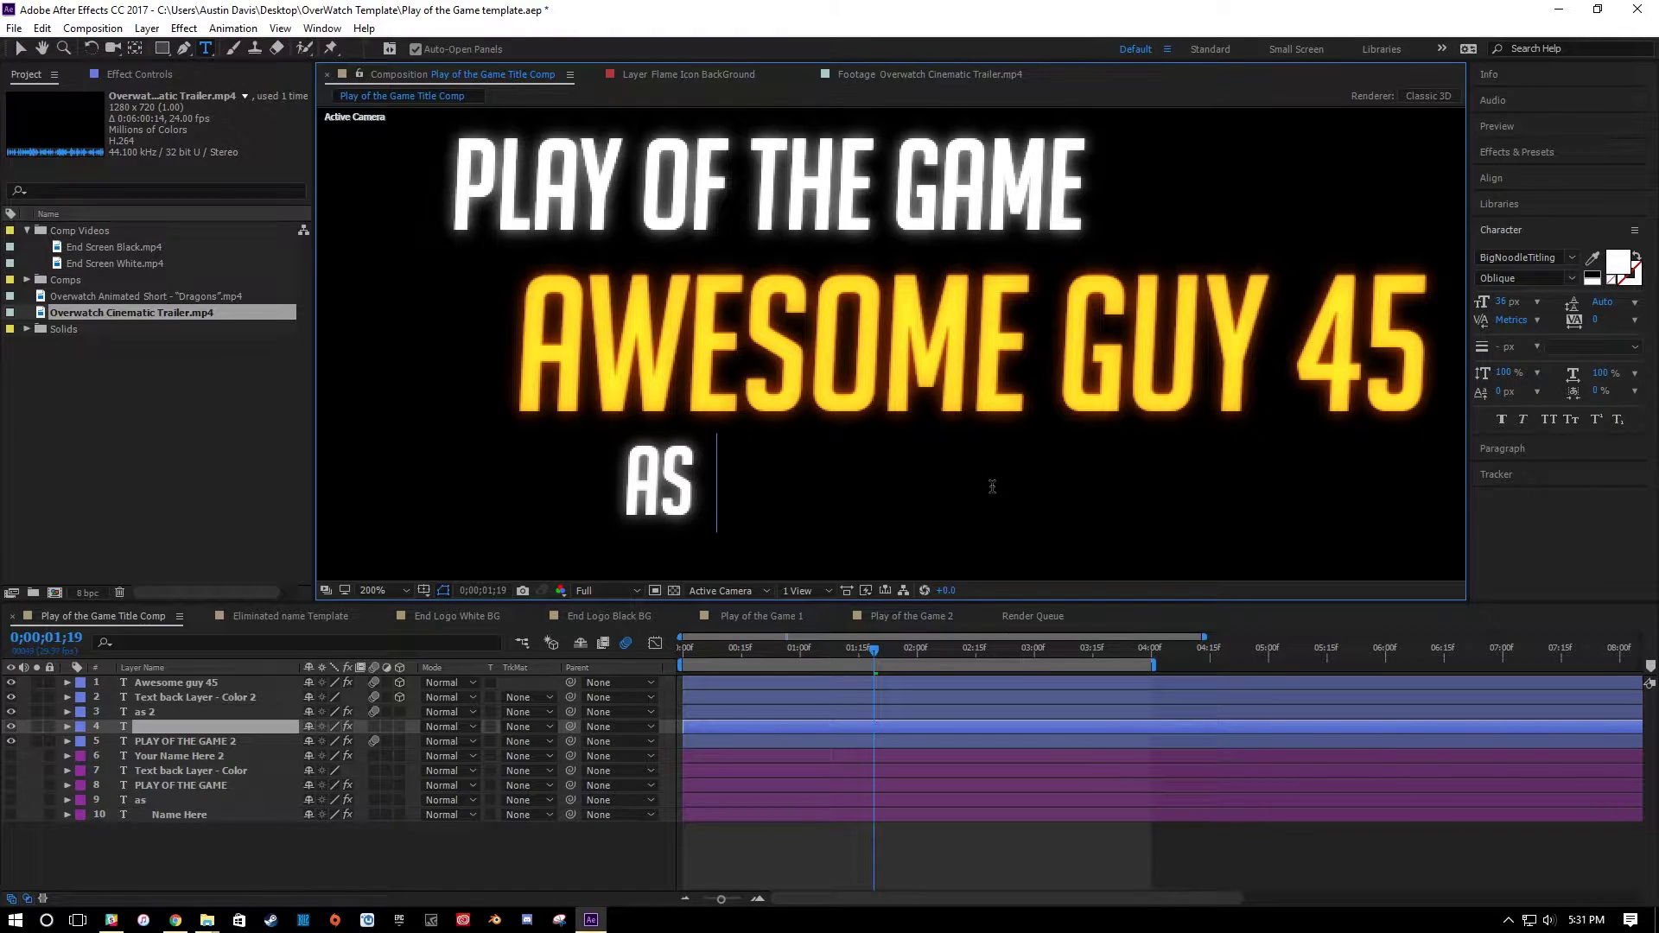
text(Gun u)
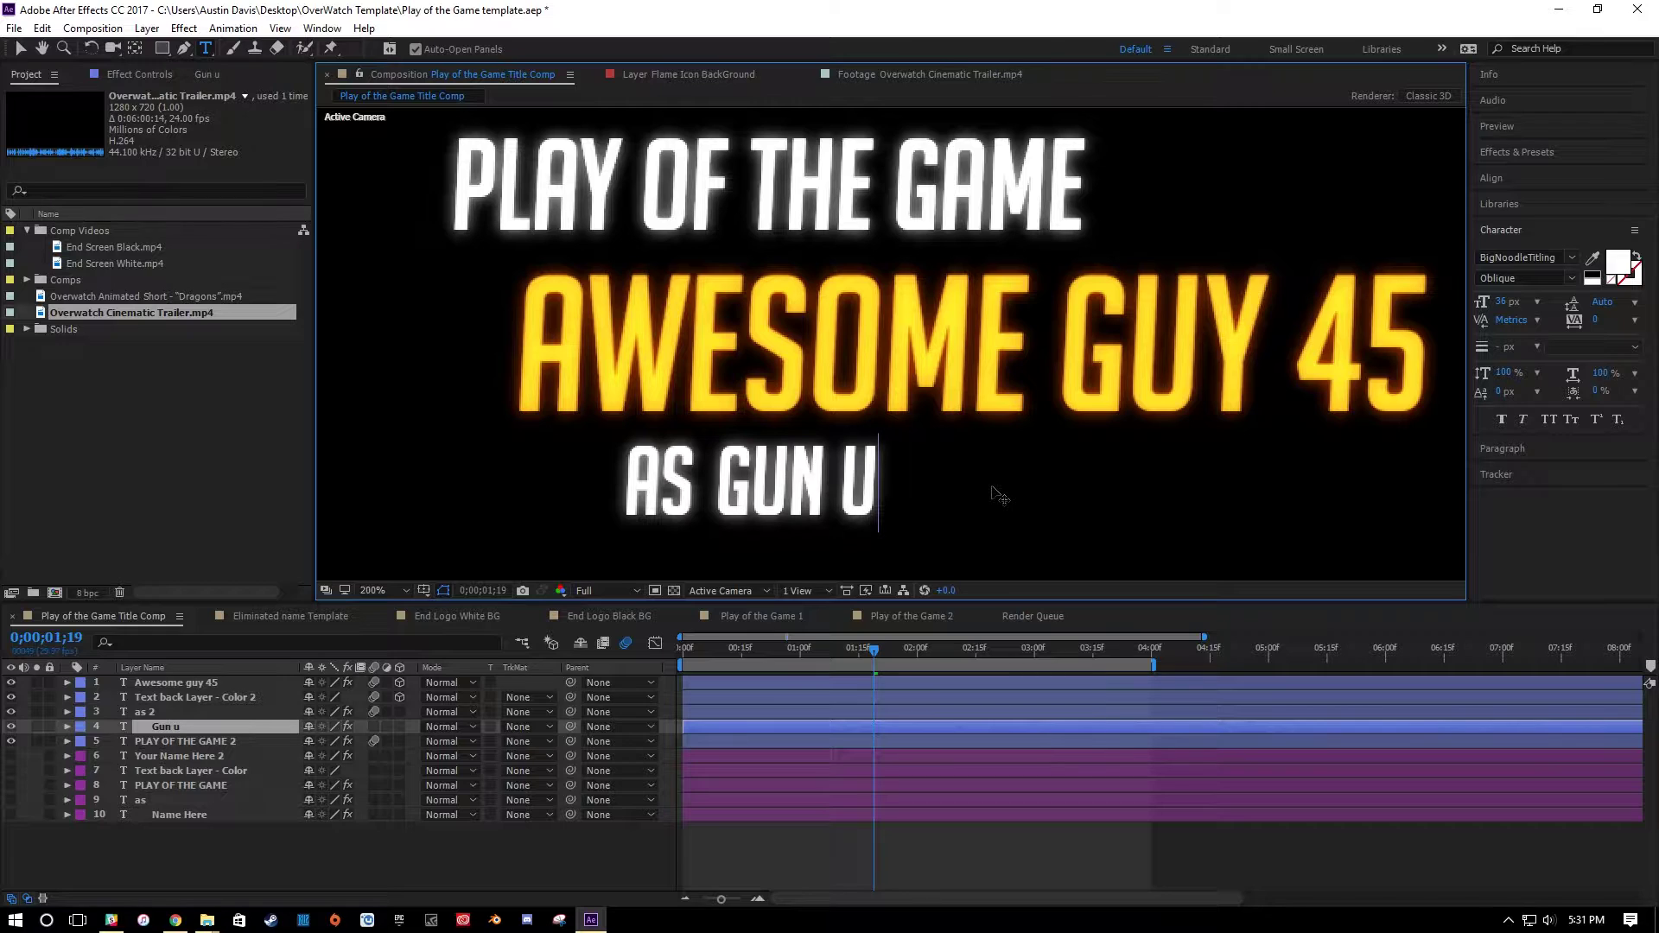
key(BackSpace)
text(guy)
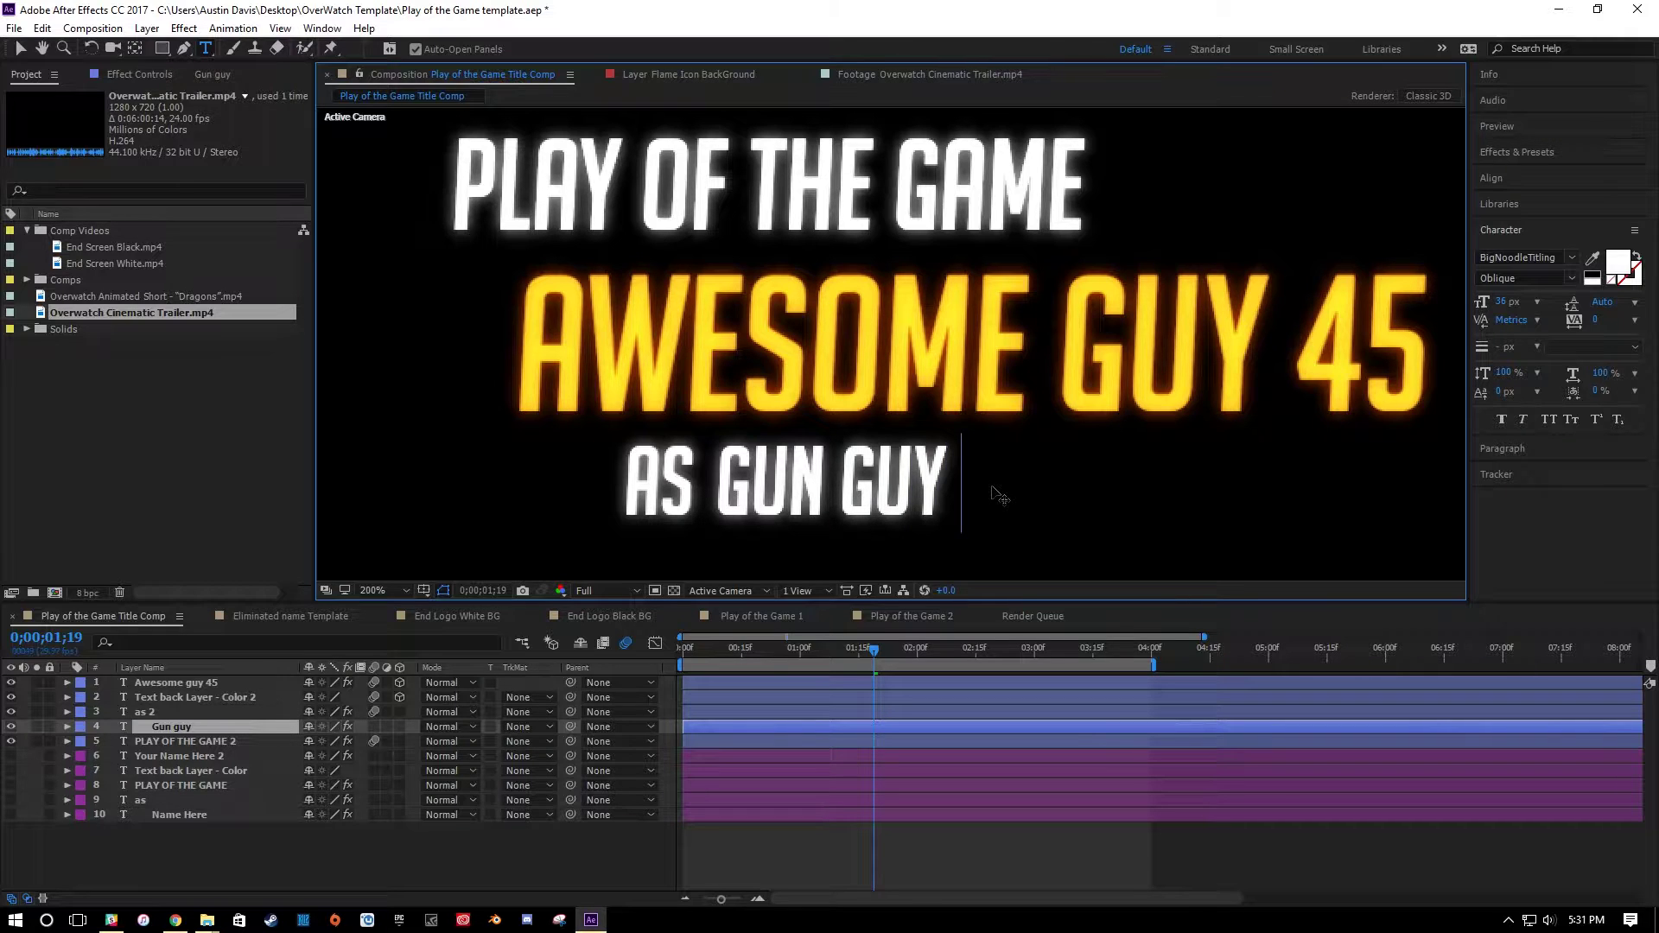
text( 3)
click(926, 389)
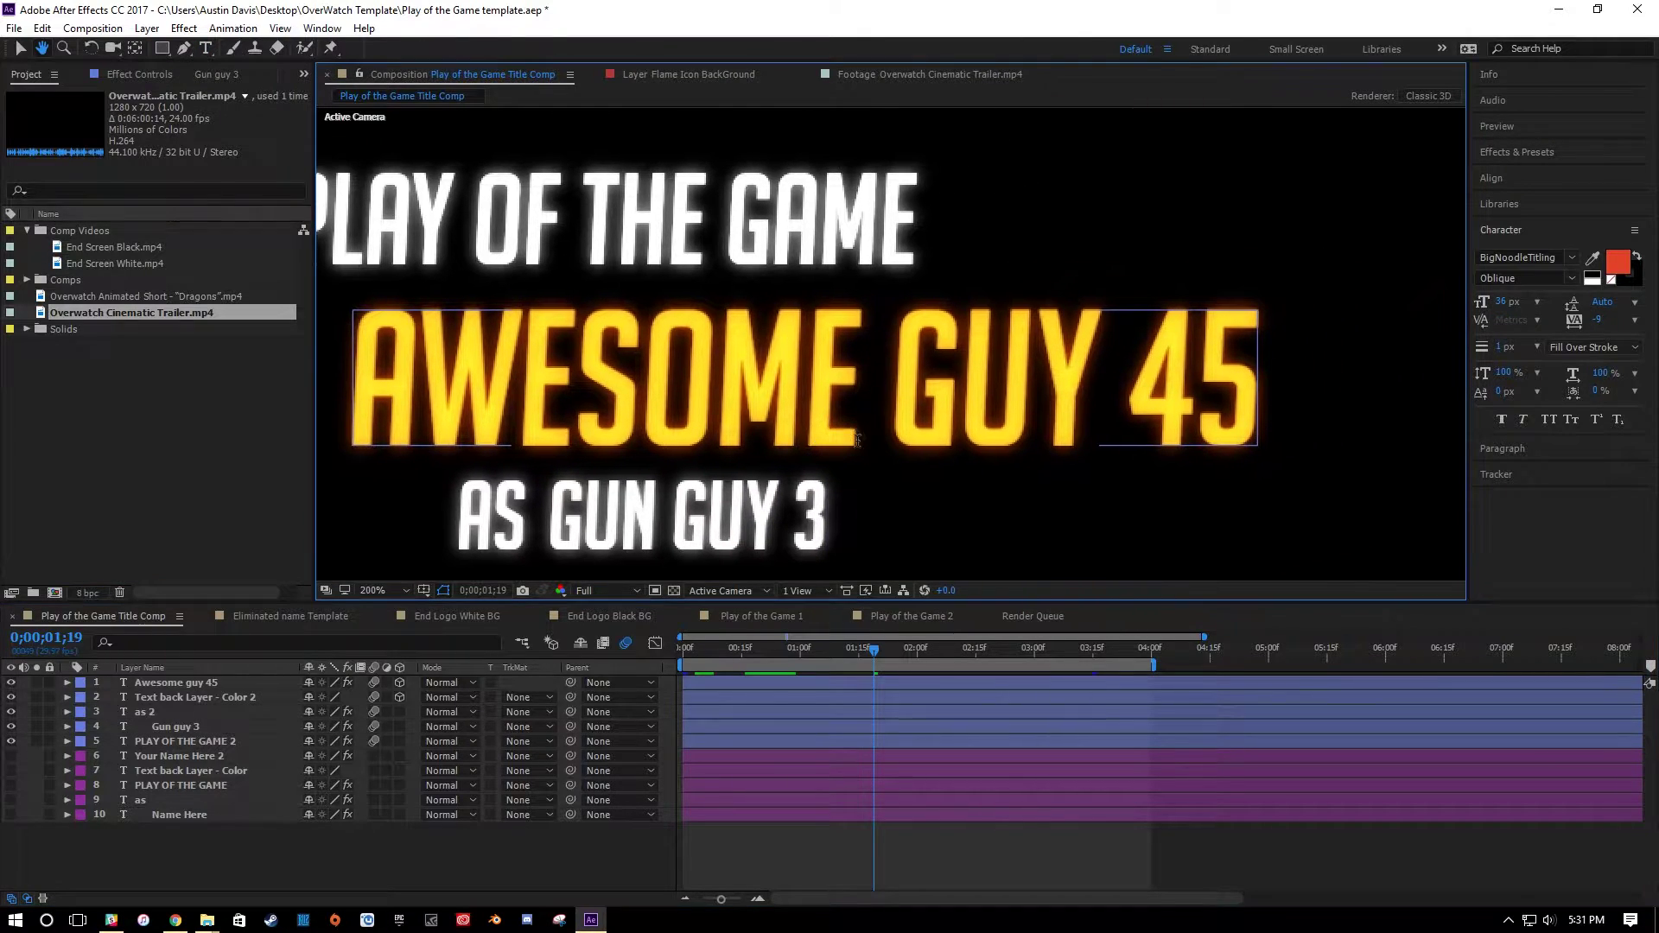
scroll(834, 480, down, 2)
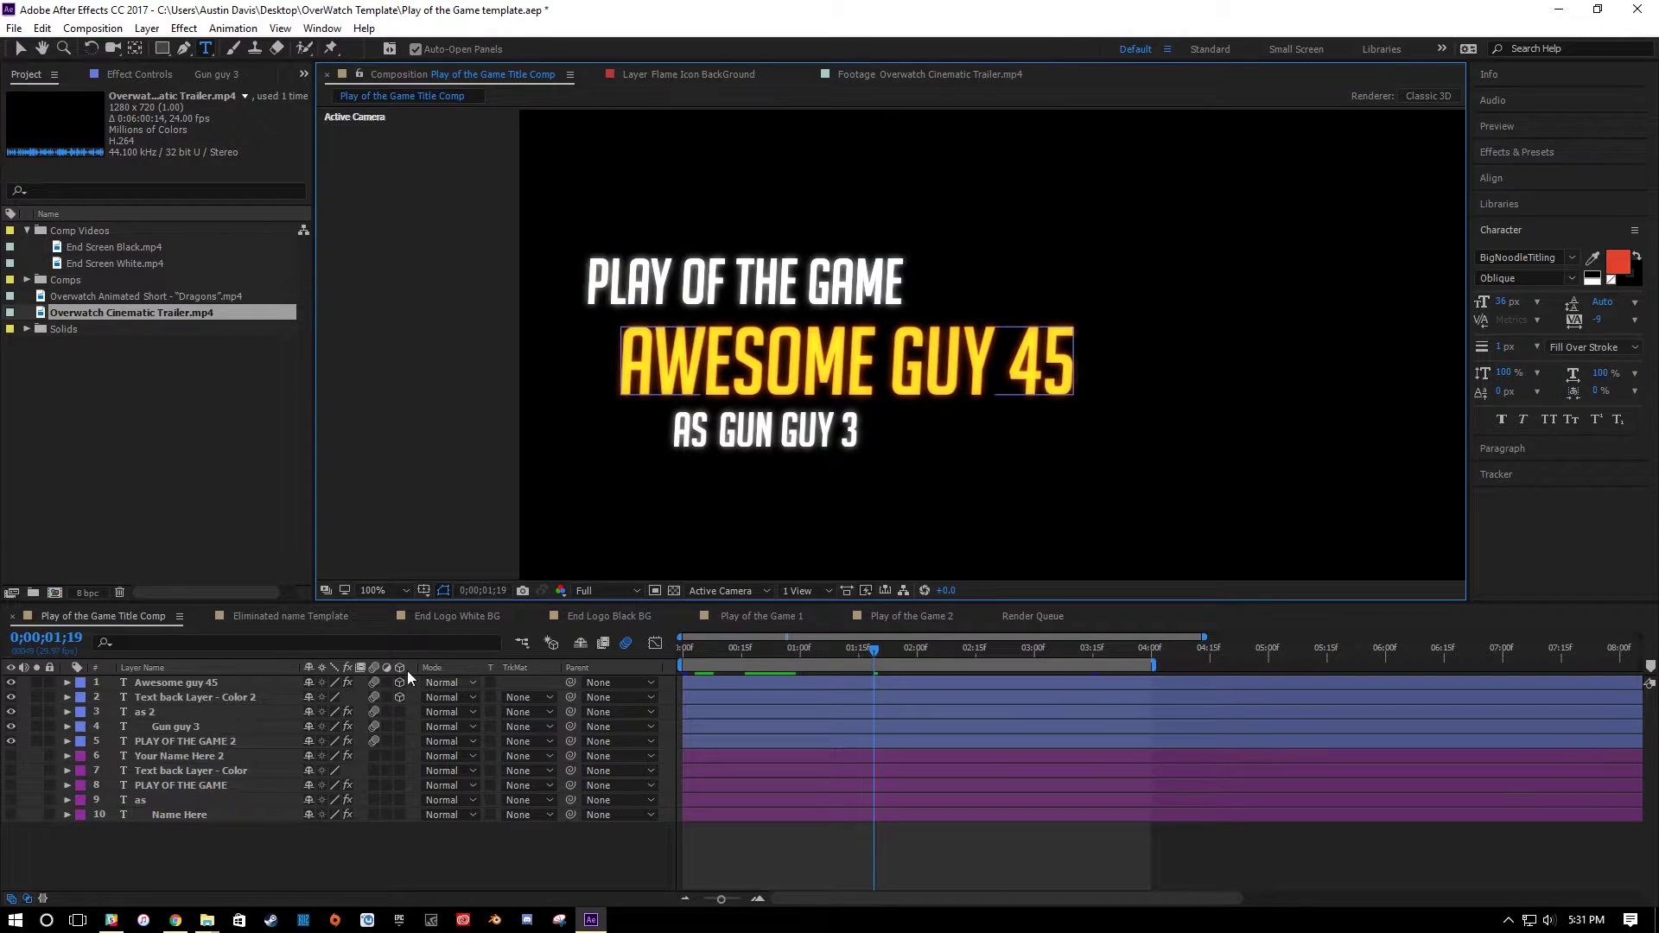
drag(842, 650, 667, 672)
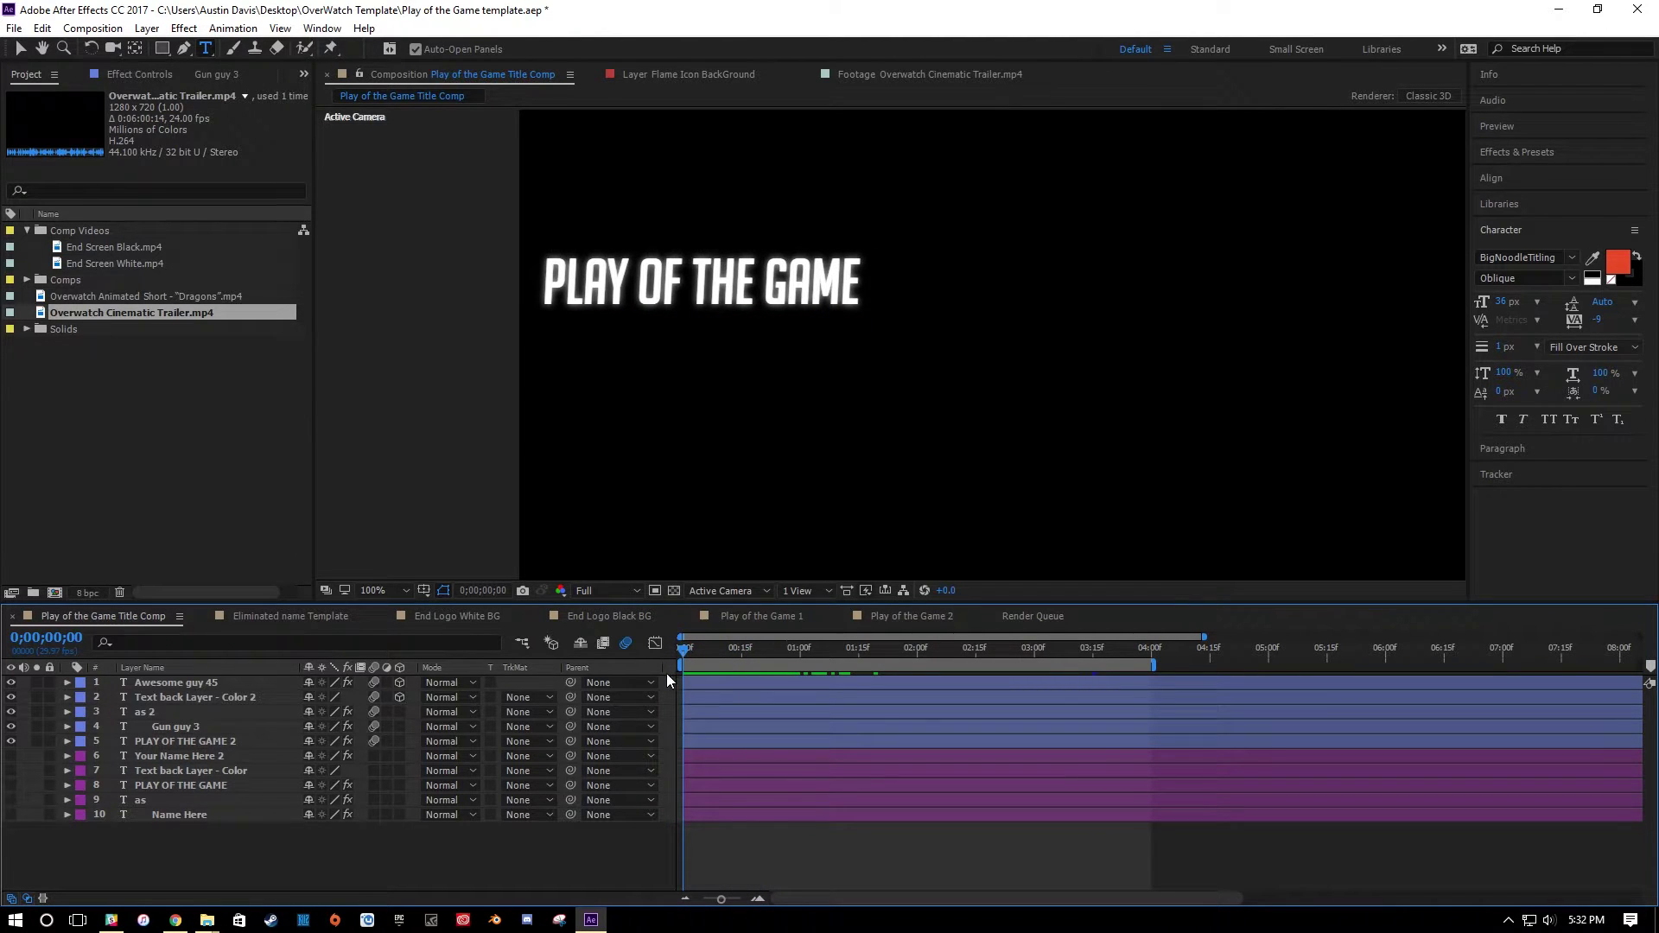
drag(683, 680, 957, 656)
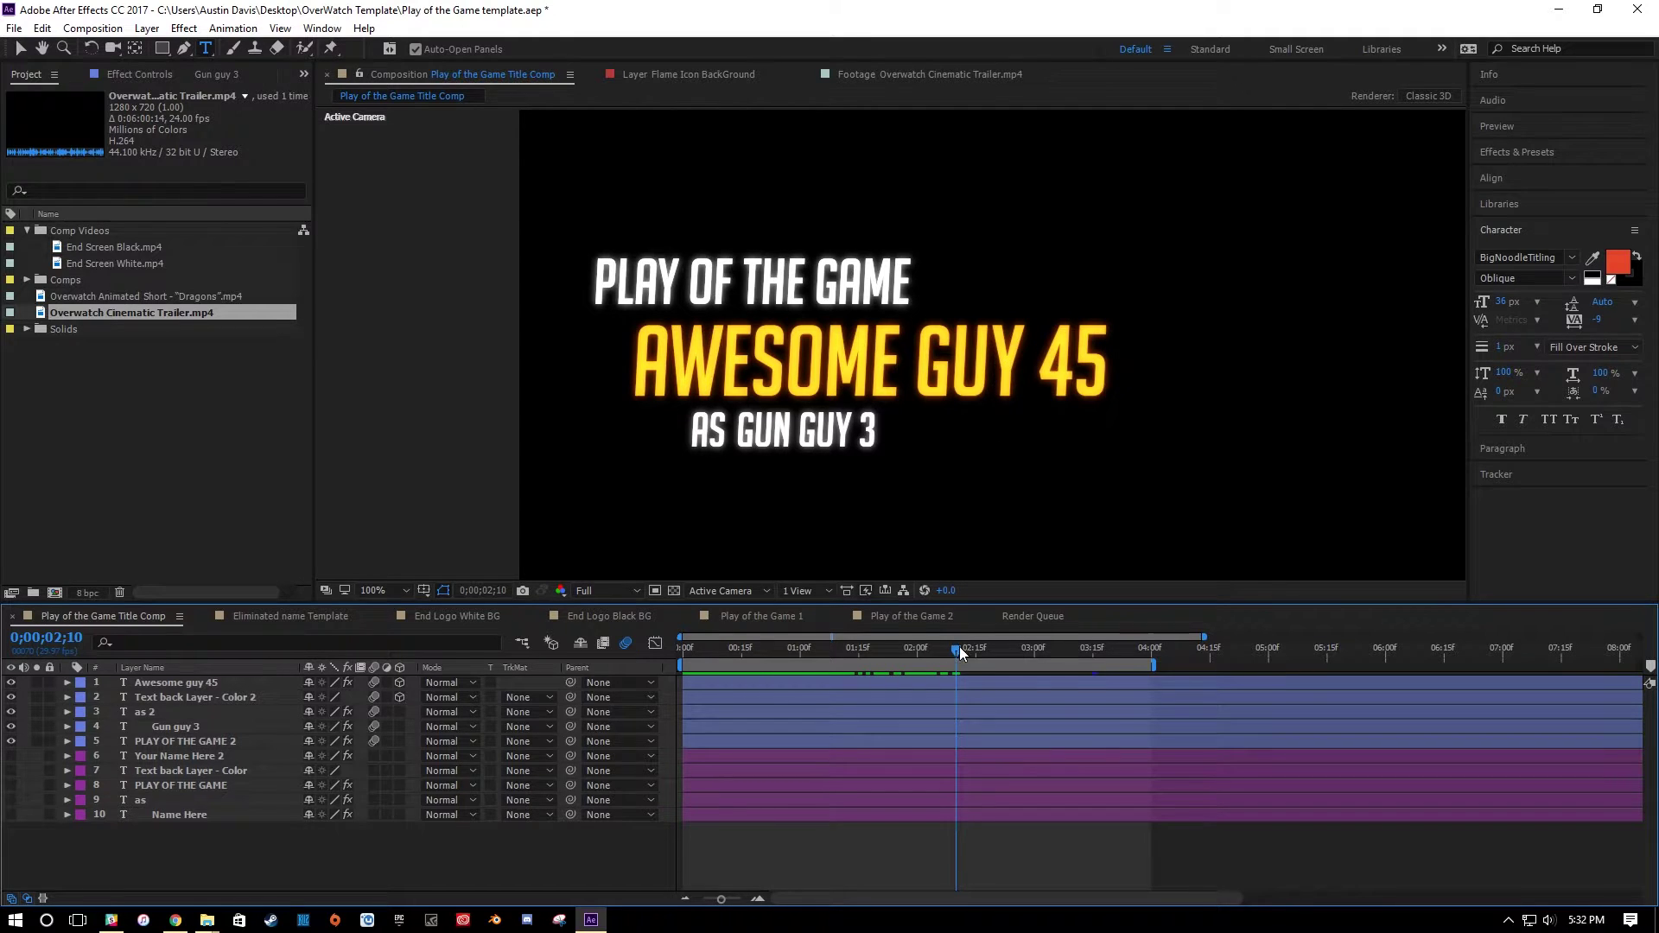
drag(961, 647, 1124, 661)
Hide layers 1–5 and make layers 6–10 visible, previewing the restored YOUR NAME HERE title.
click(143, 683)
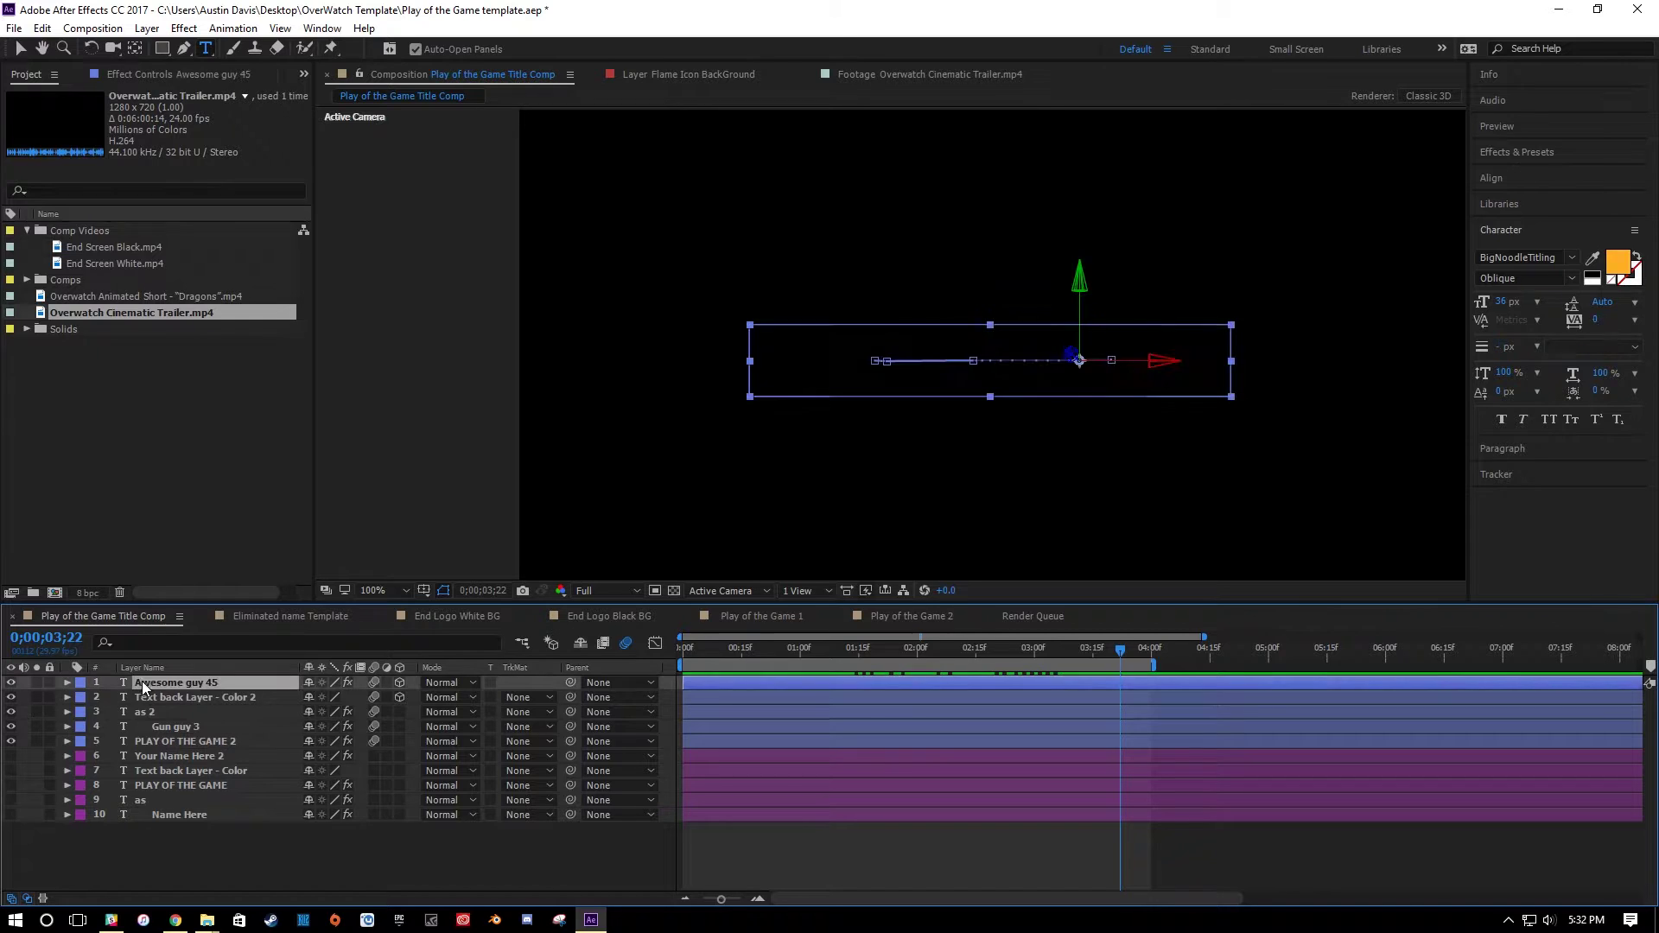
shift+click(156, 740)
click(10, 697)
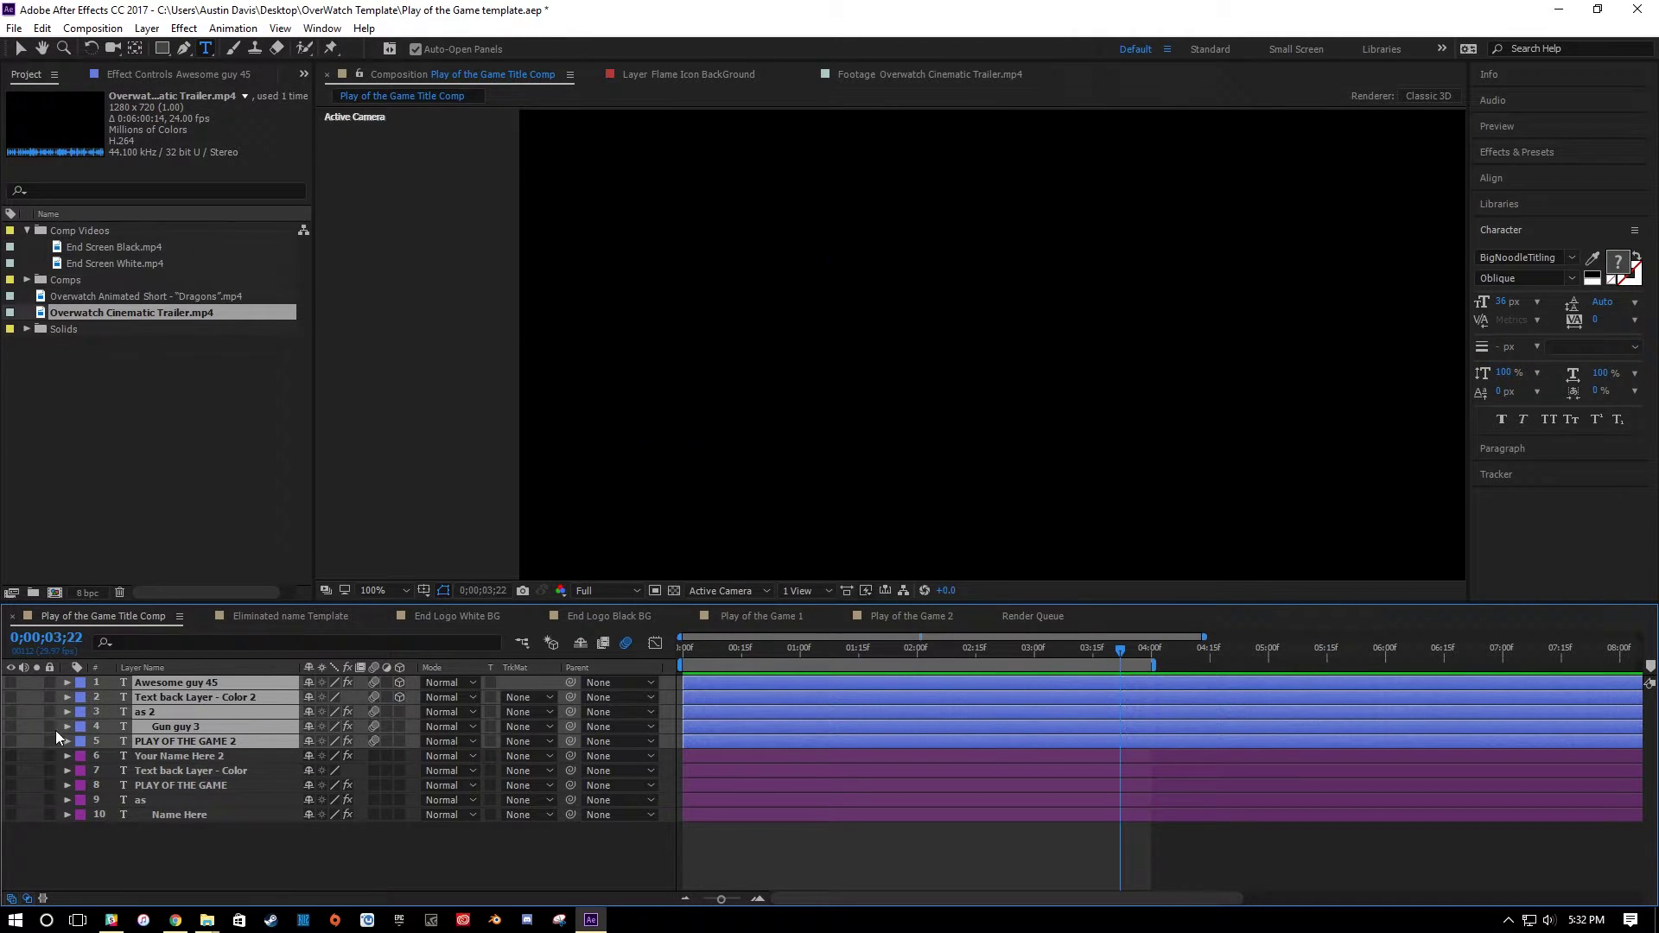
click(166, 757)
shift+click(171, 816)
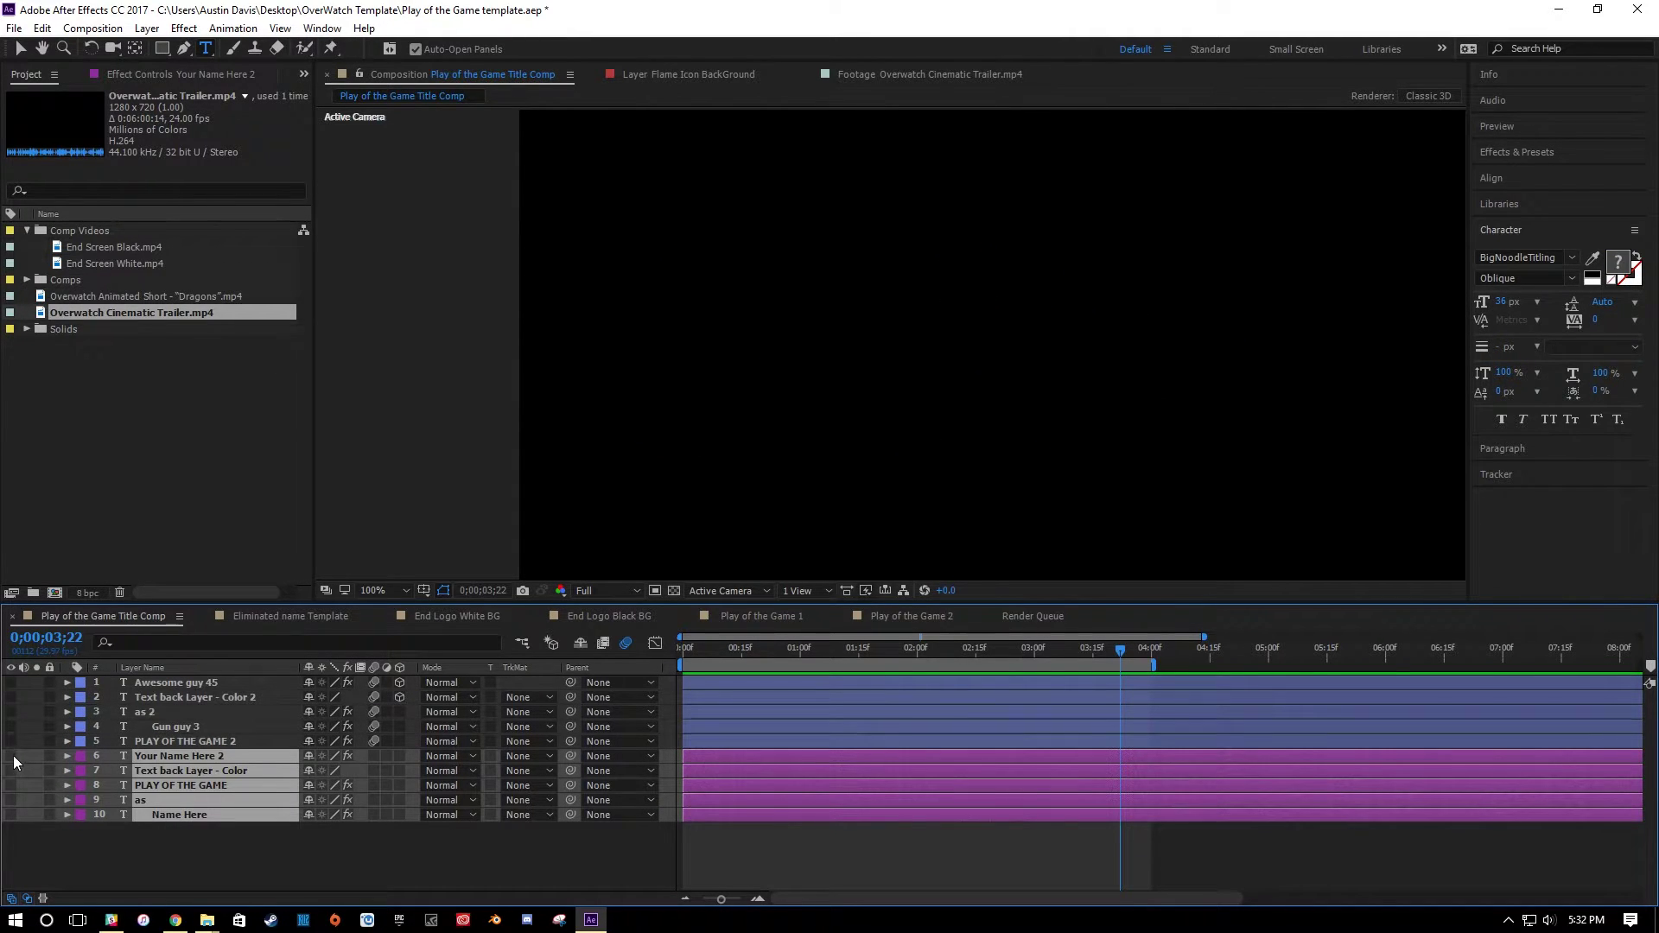
drag(12, 755, 12, 815)
drag(688, 646, 1152, 627)
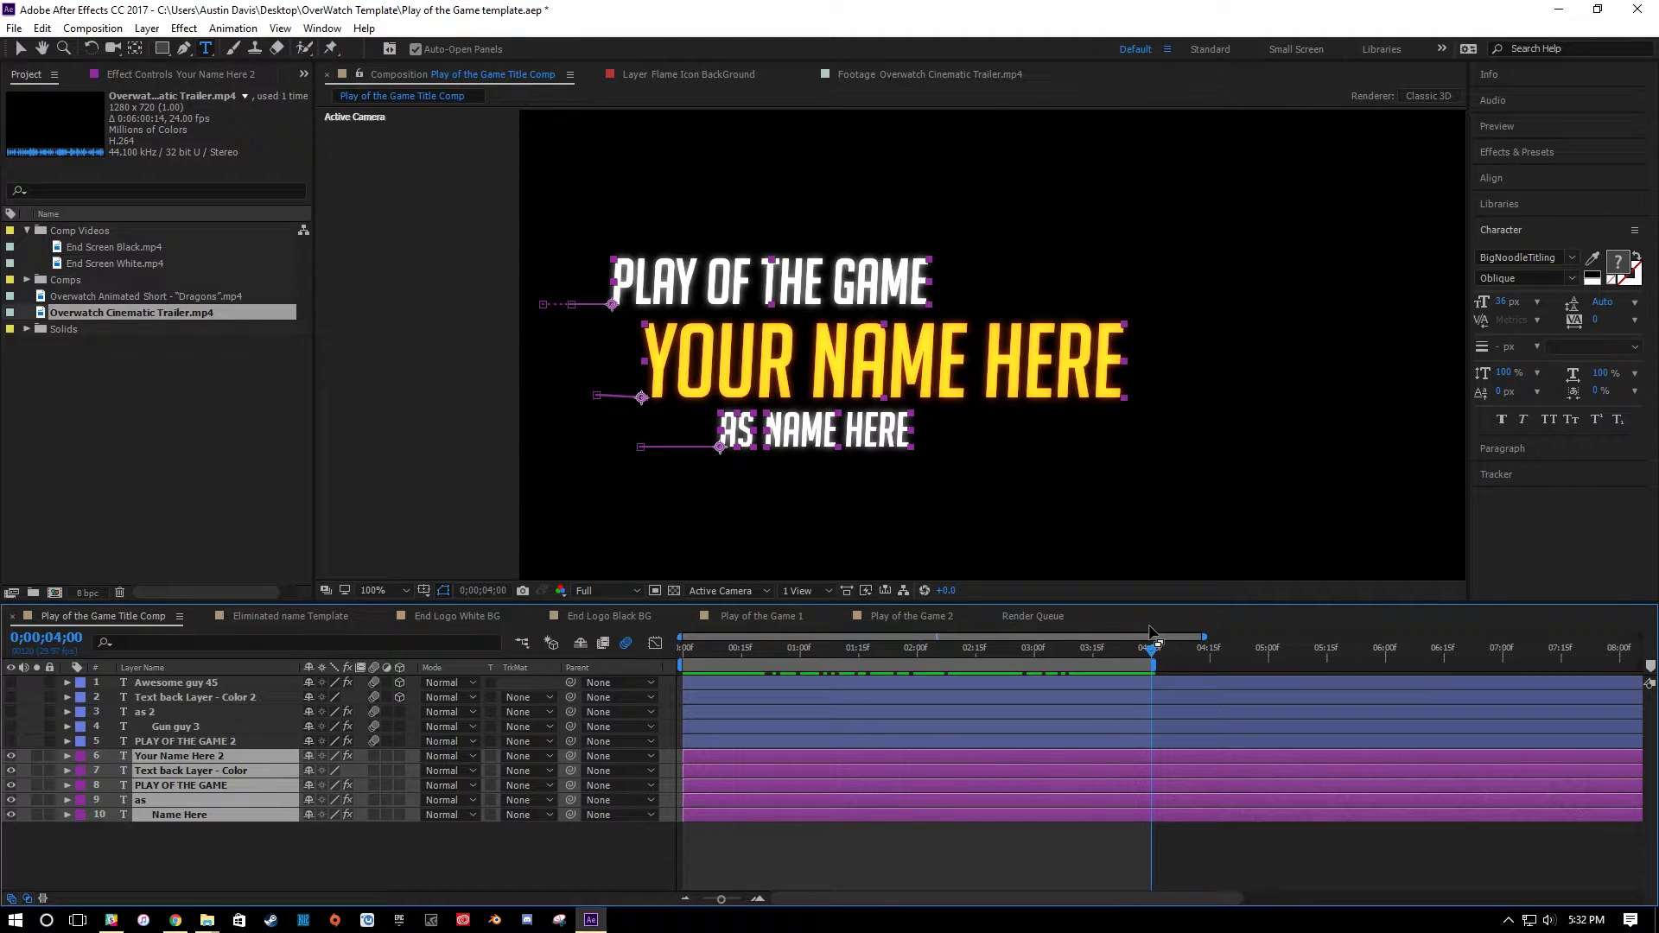
Inspect the Your Name Here 2, PLAY OF THE GAME, as, Name Here and Text back Layer - Color layers.
click(430, 869)
click(123, 757)
double_click(123, 757)
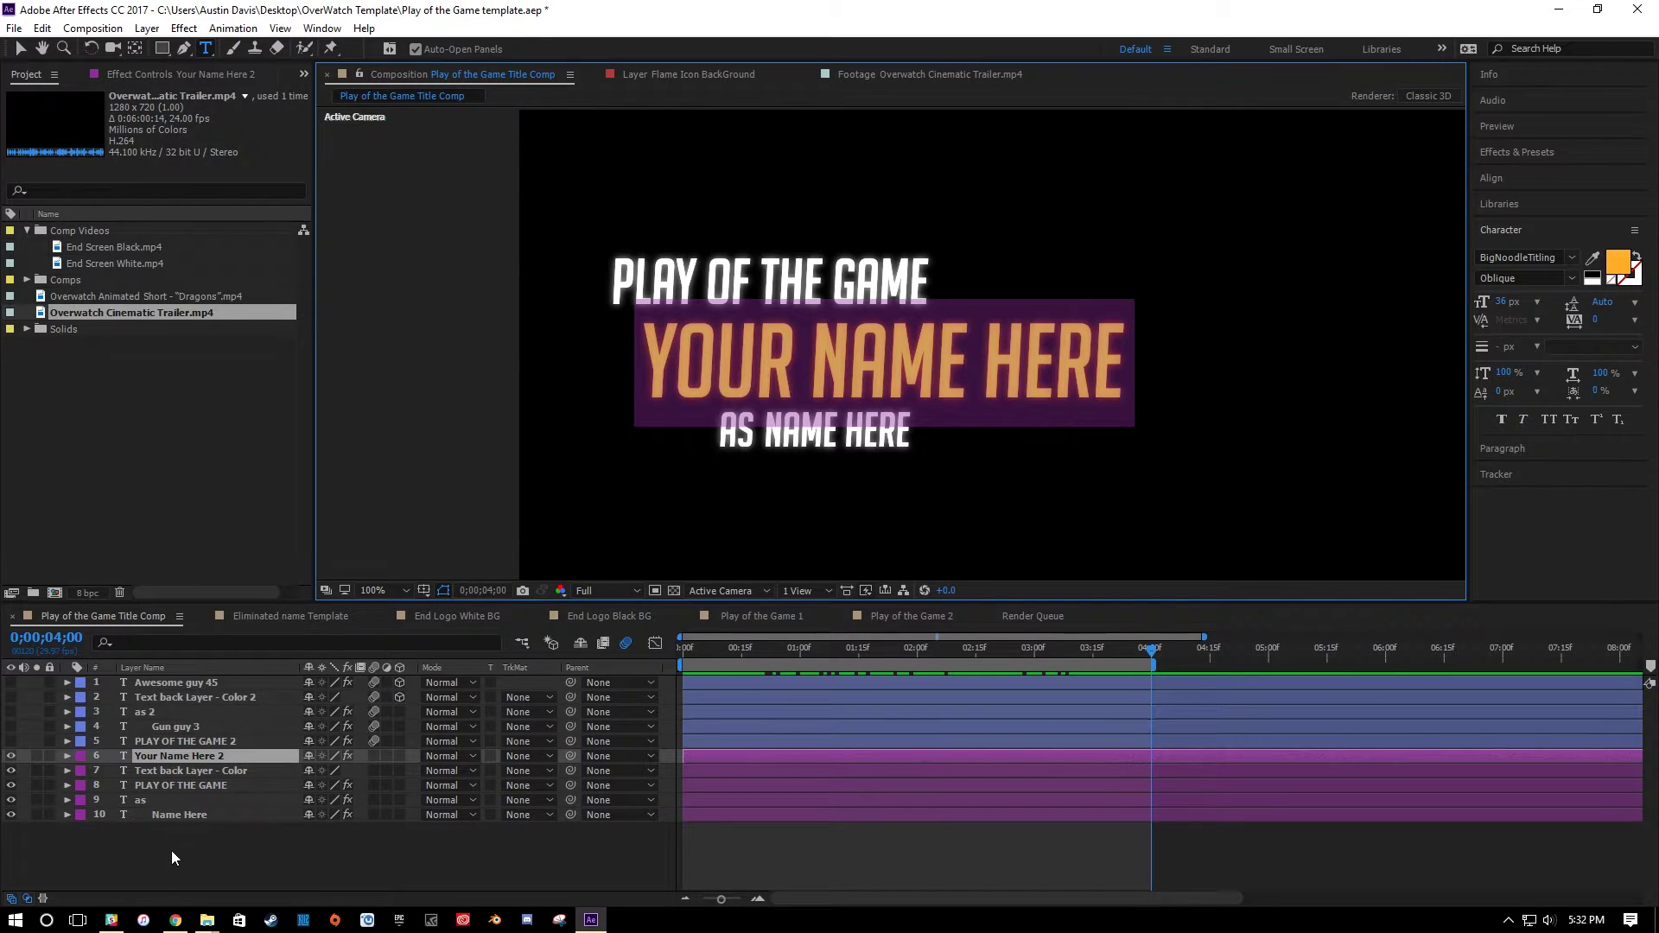
click(147, 786)
click(146, 801)
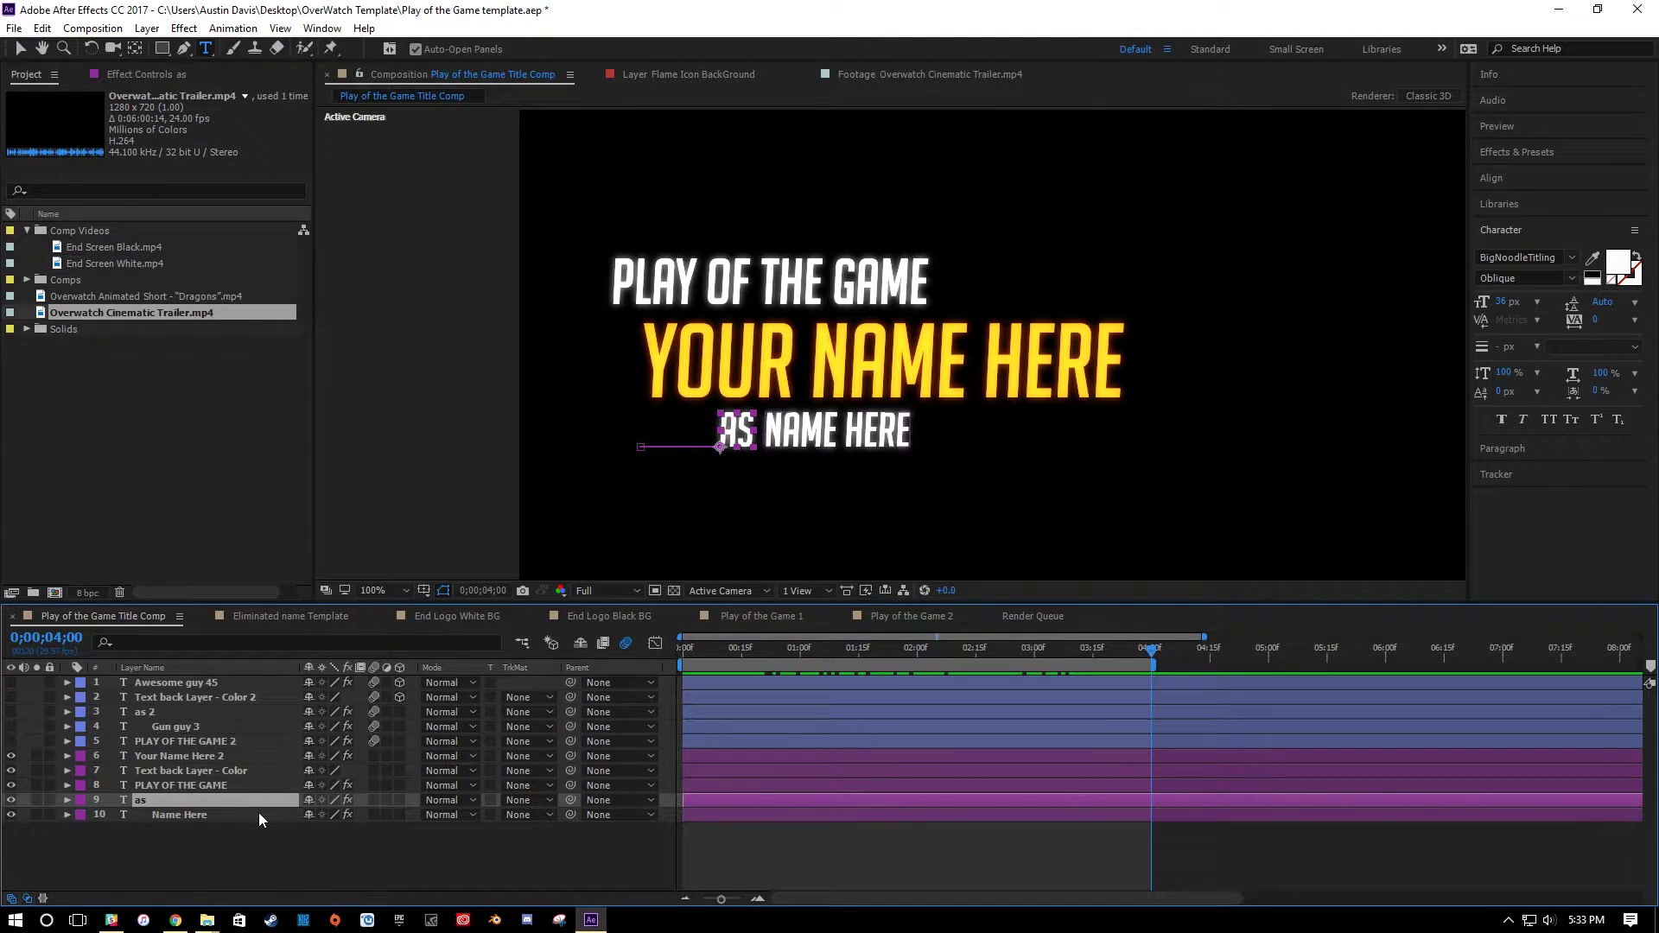
click(207, 817)
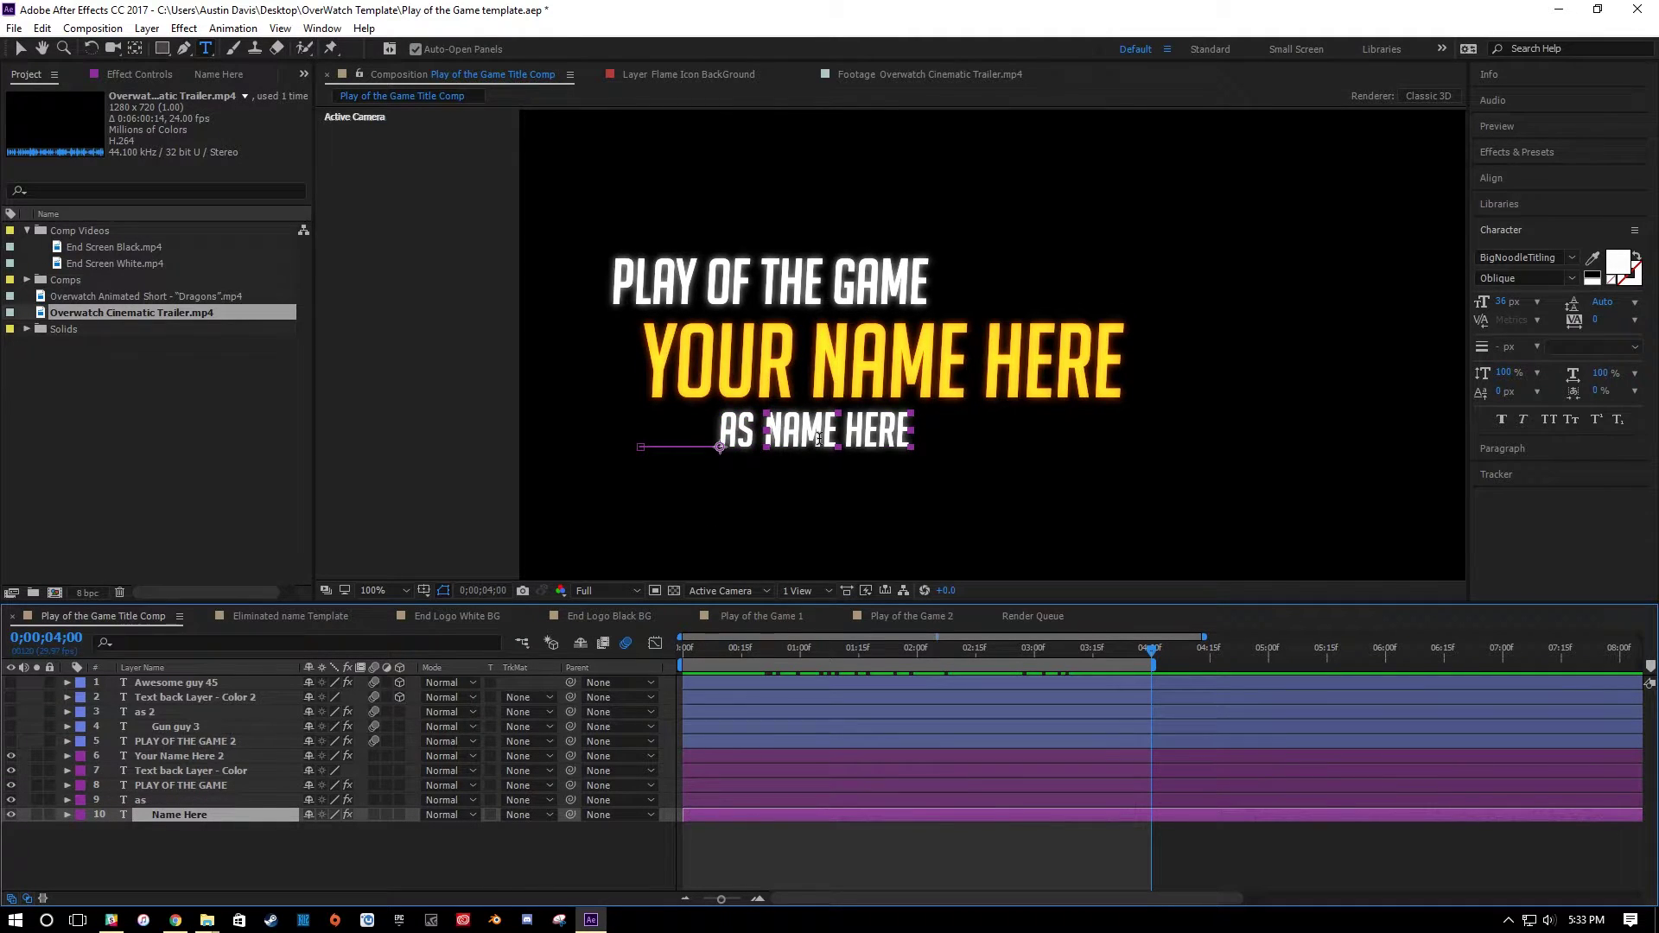
key(F2)
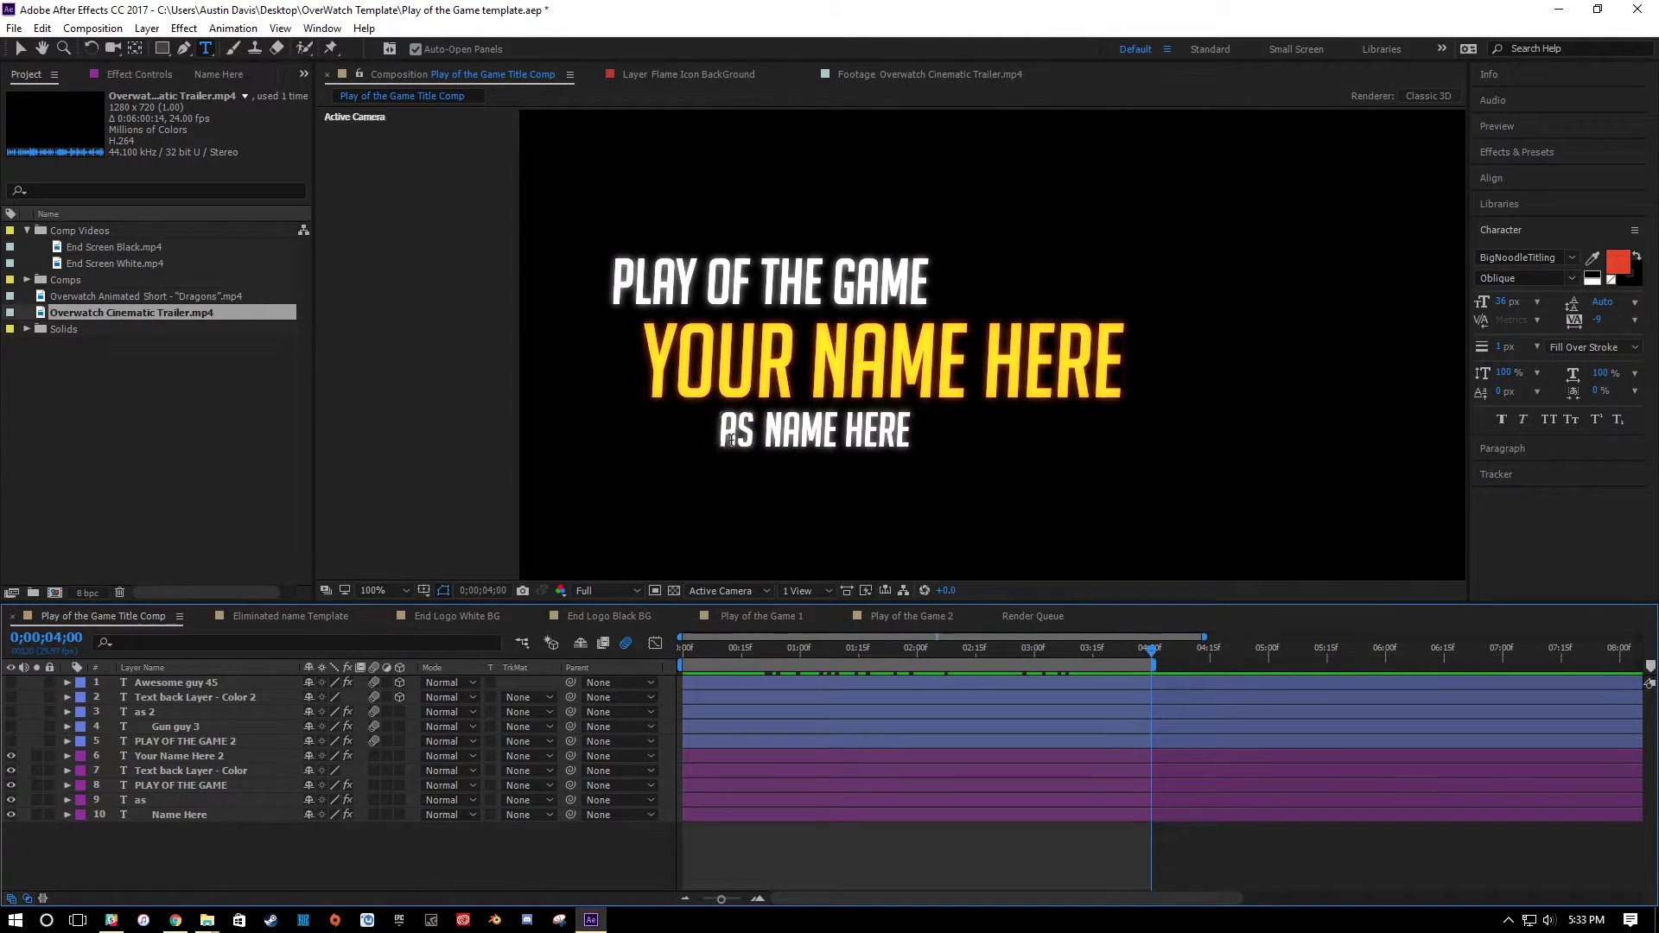
key(v)
click(899, 432)
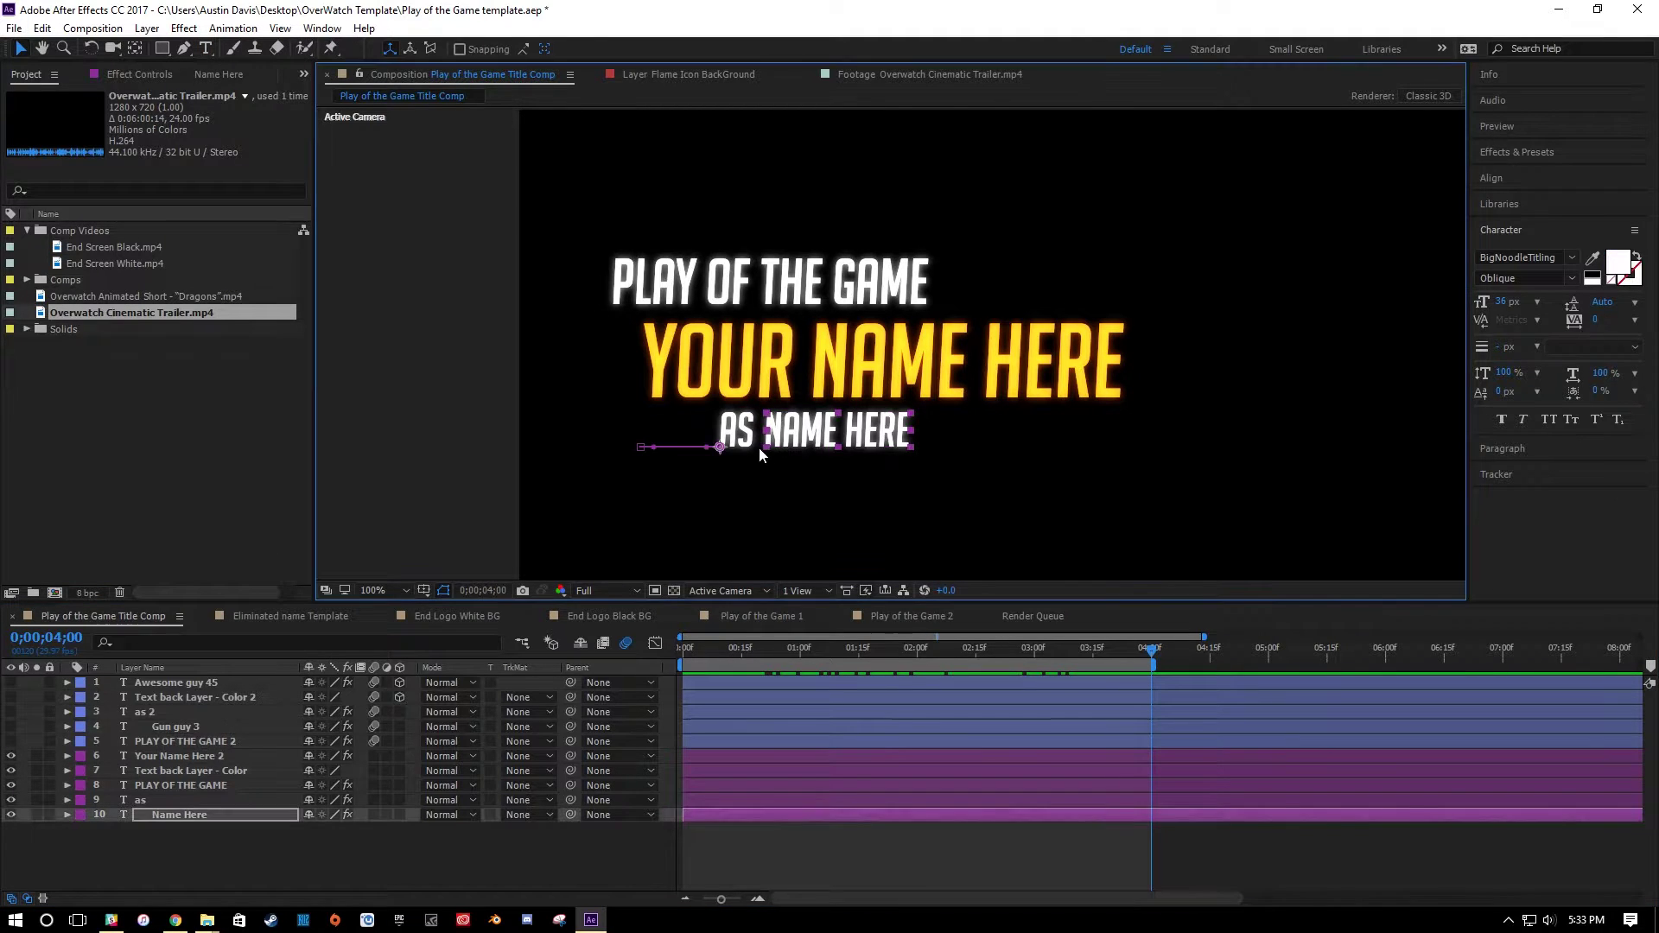
click(183, 759)
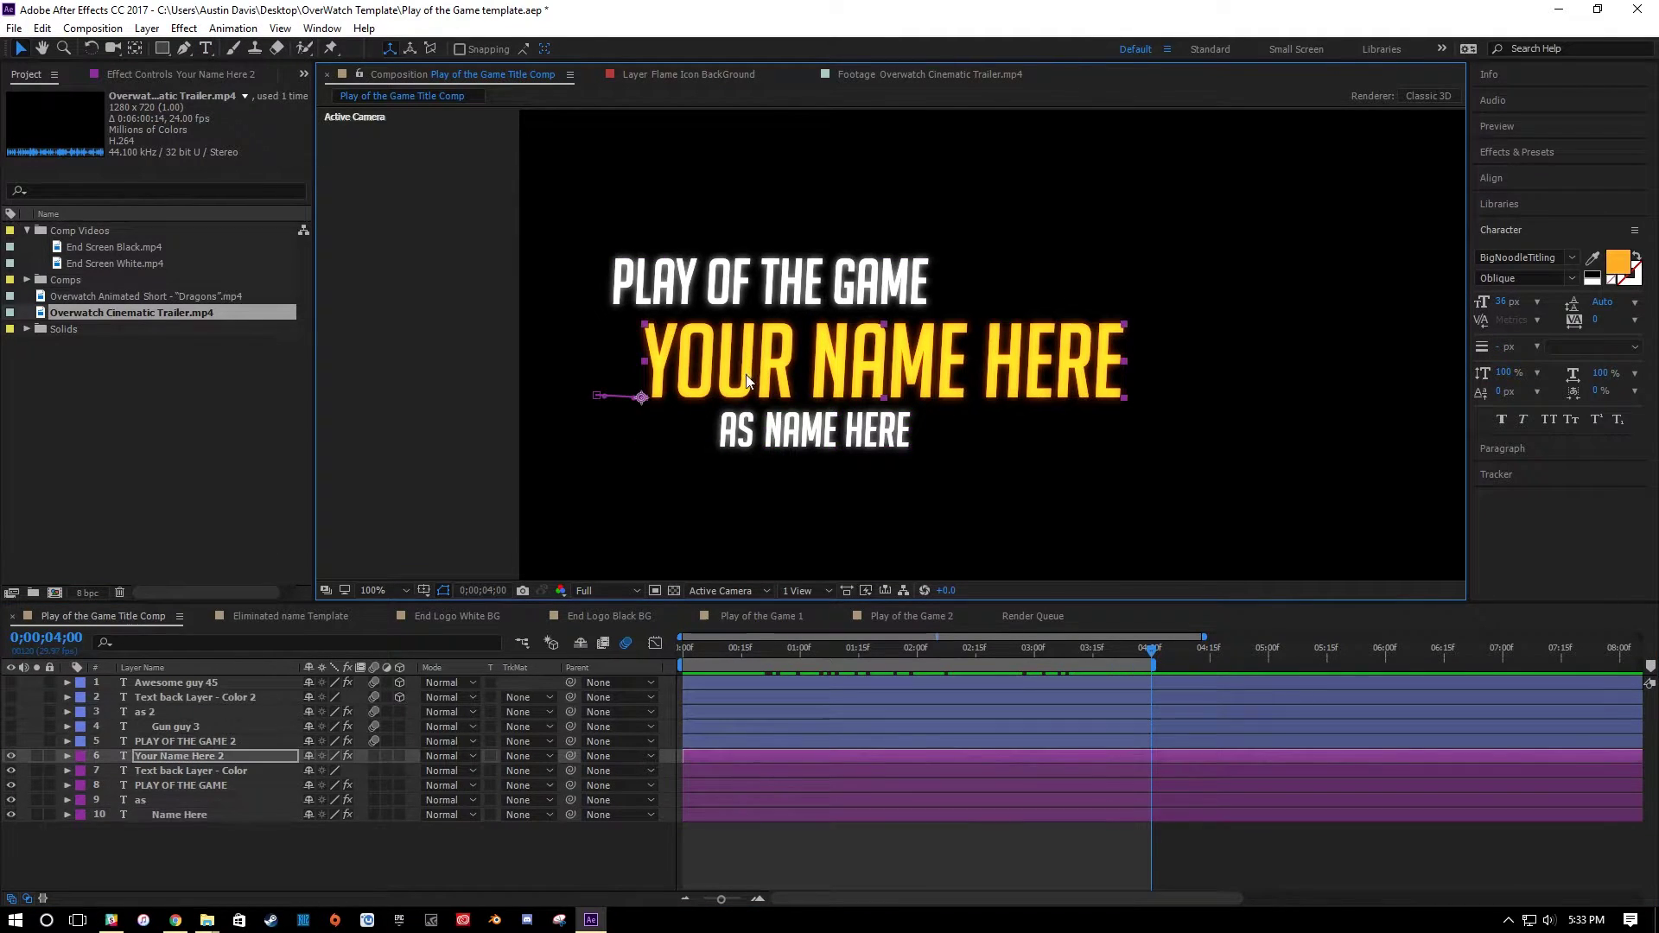
click(159, 774)
click(158, 759)
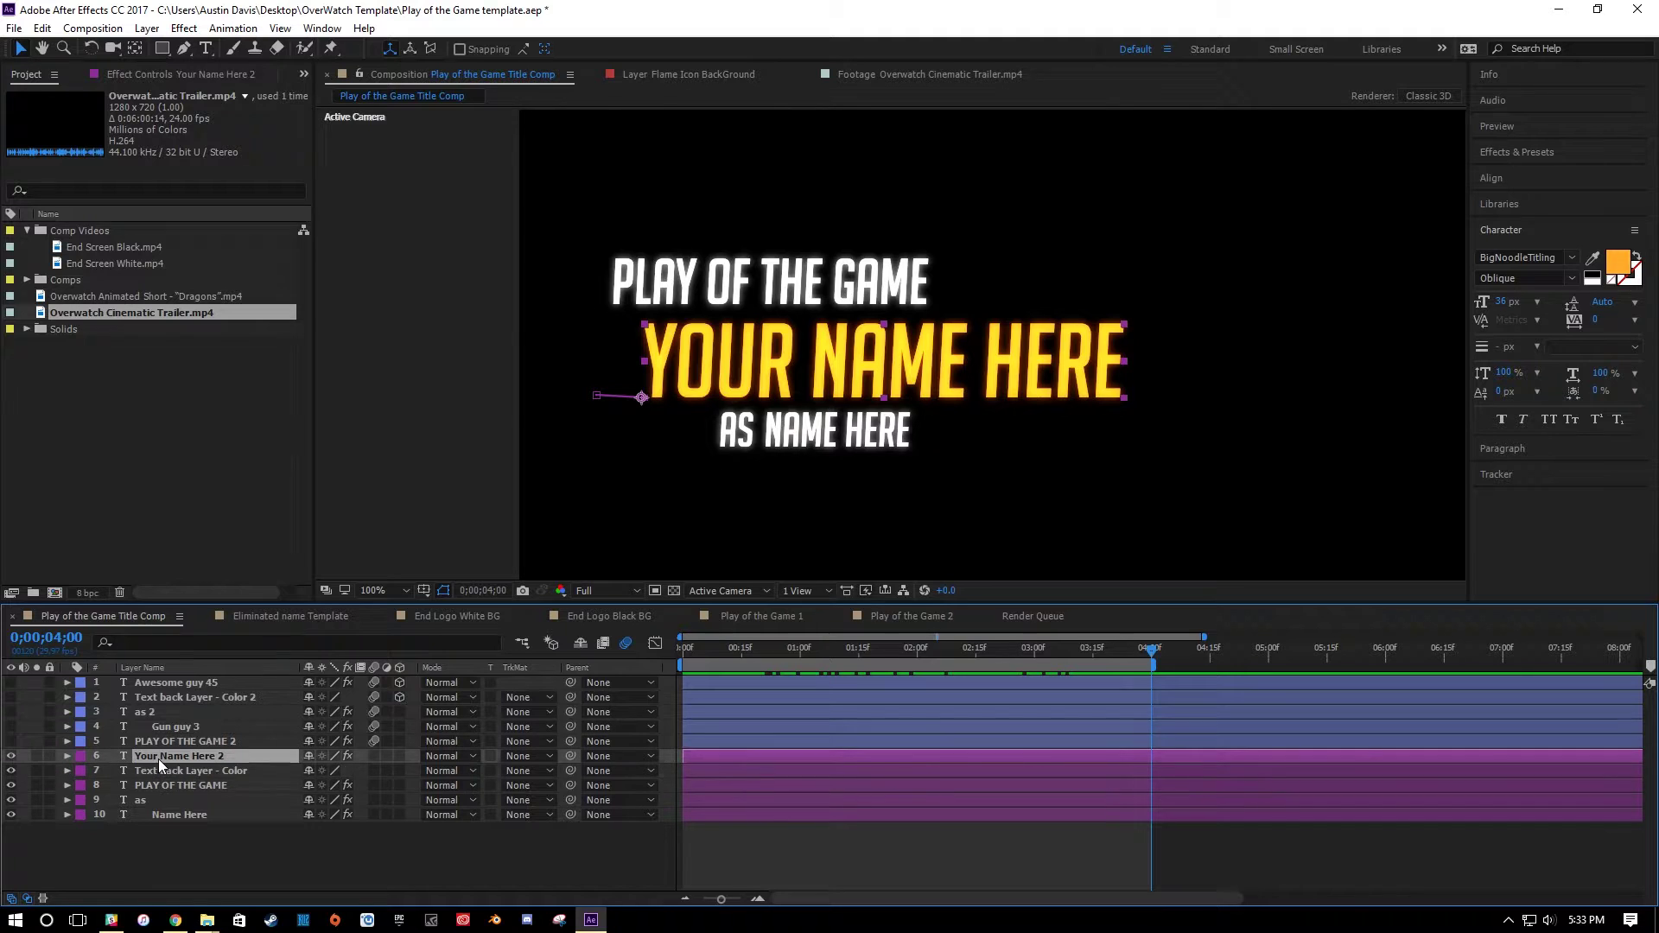
Open the Eliminated name Template comp and show it over a black background.
click(273, 615)
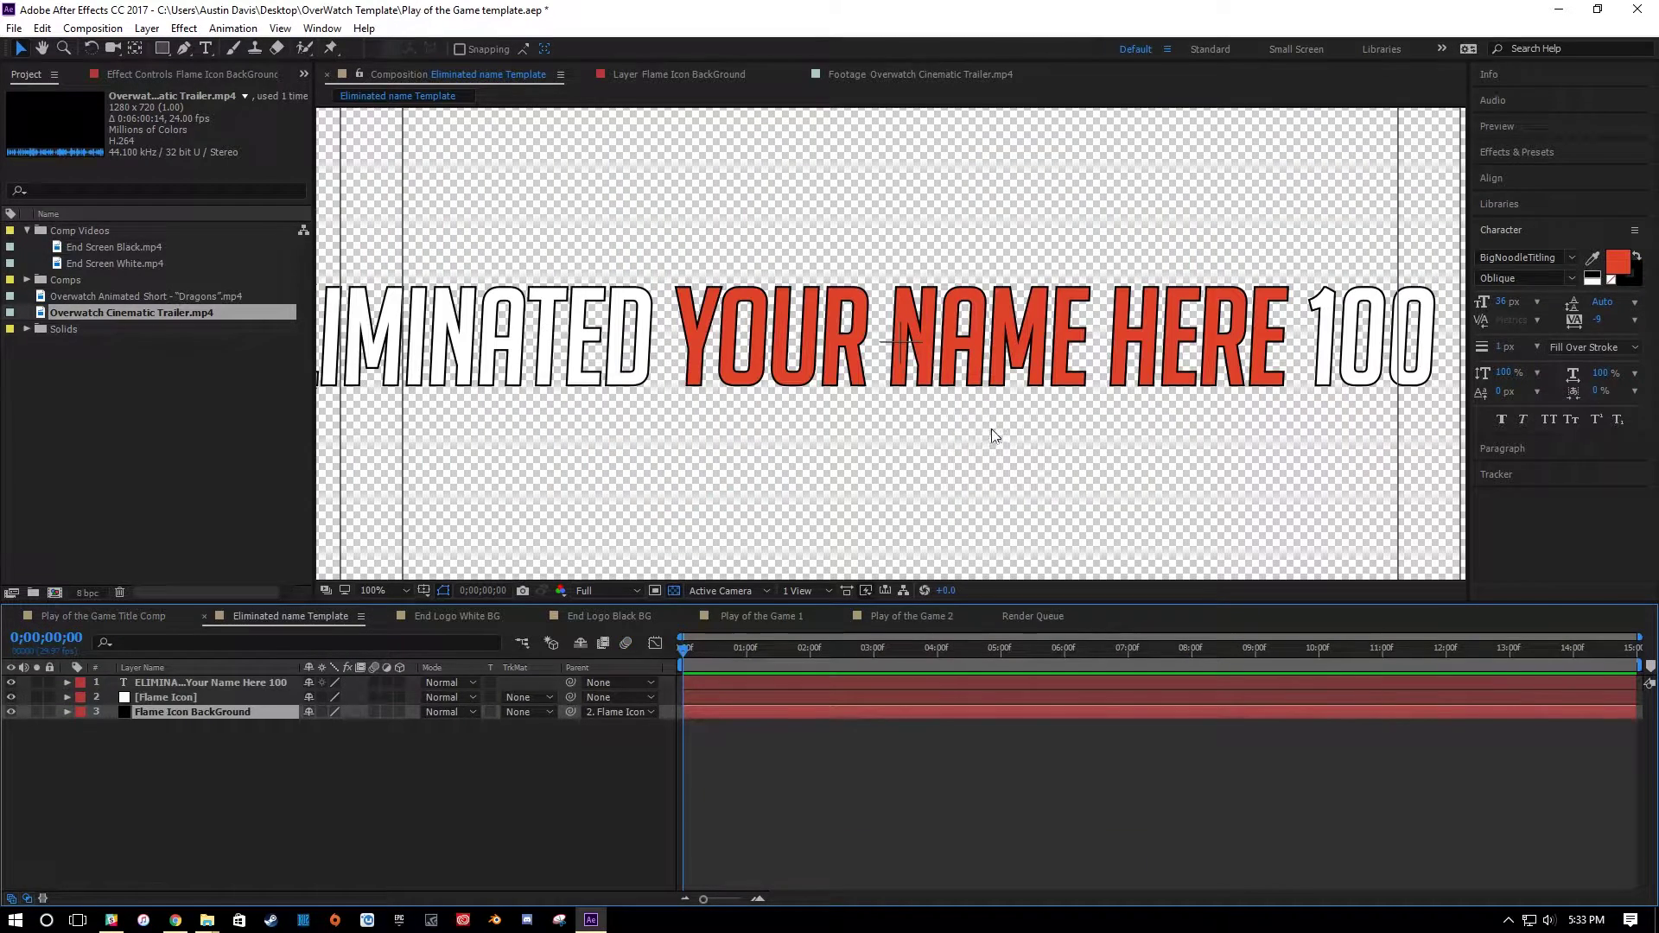
scroll(948, 444, up, 1)
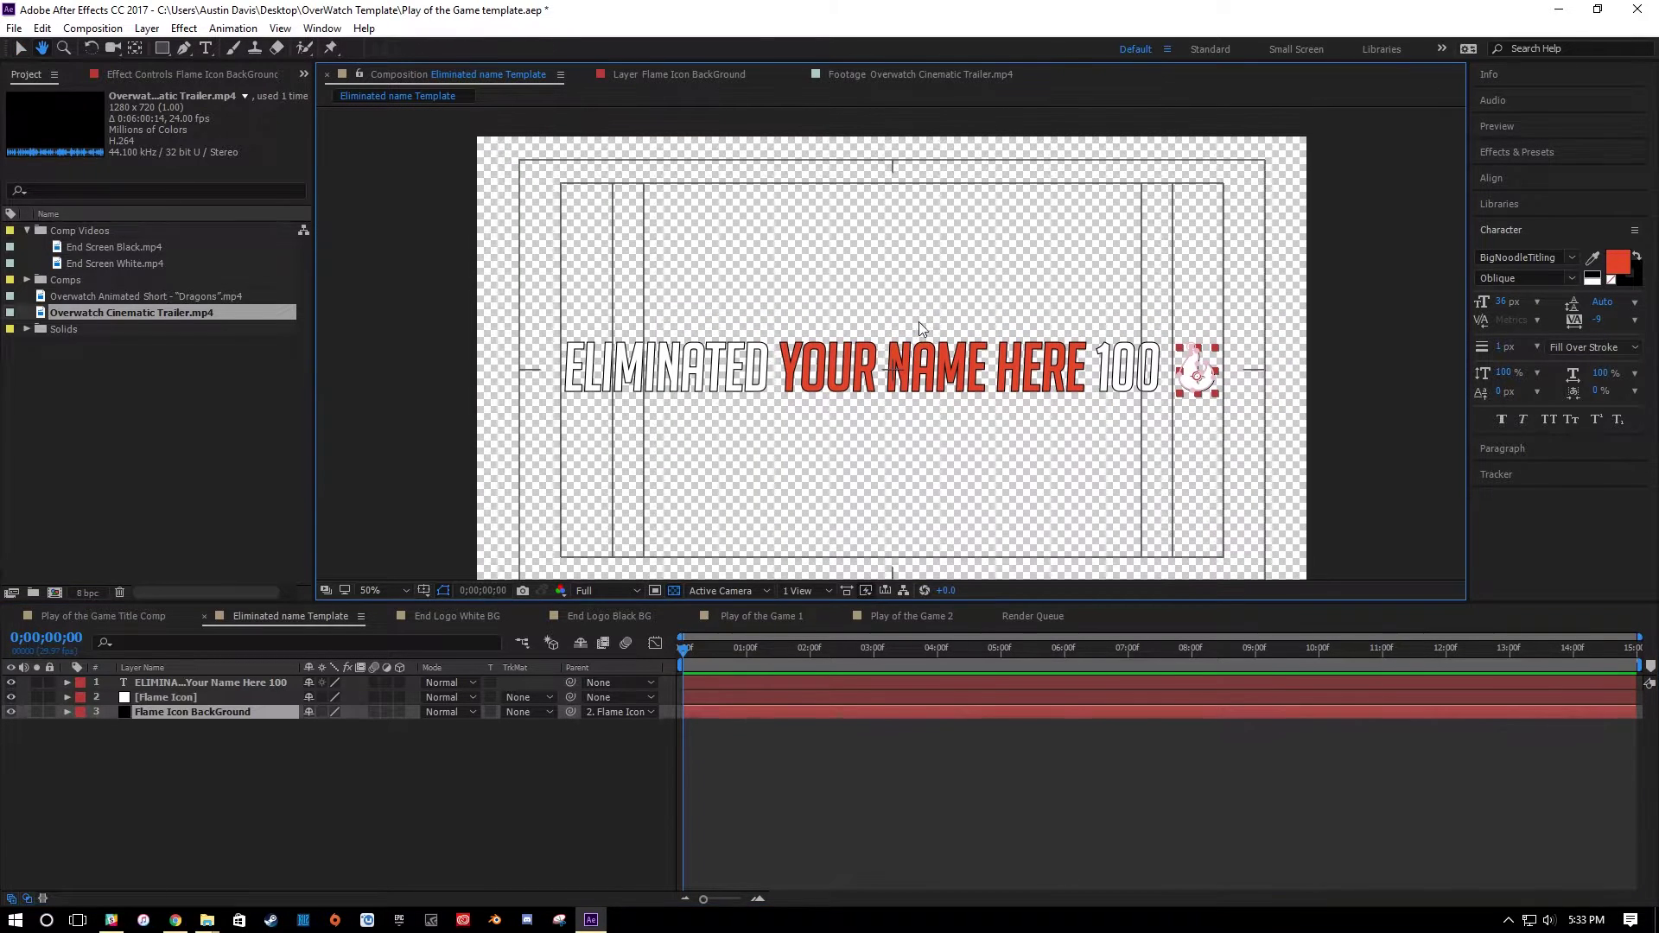
click(674, 592)
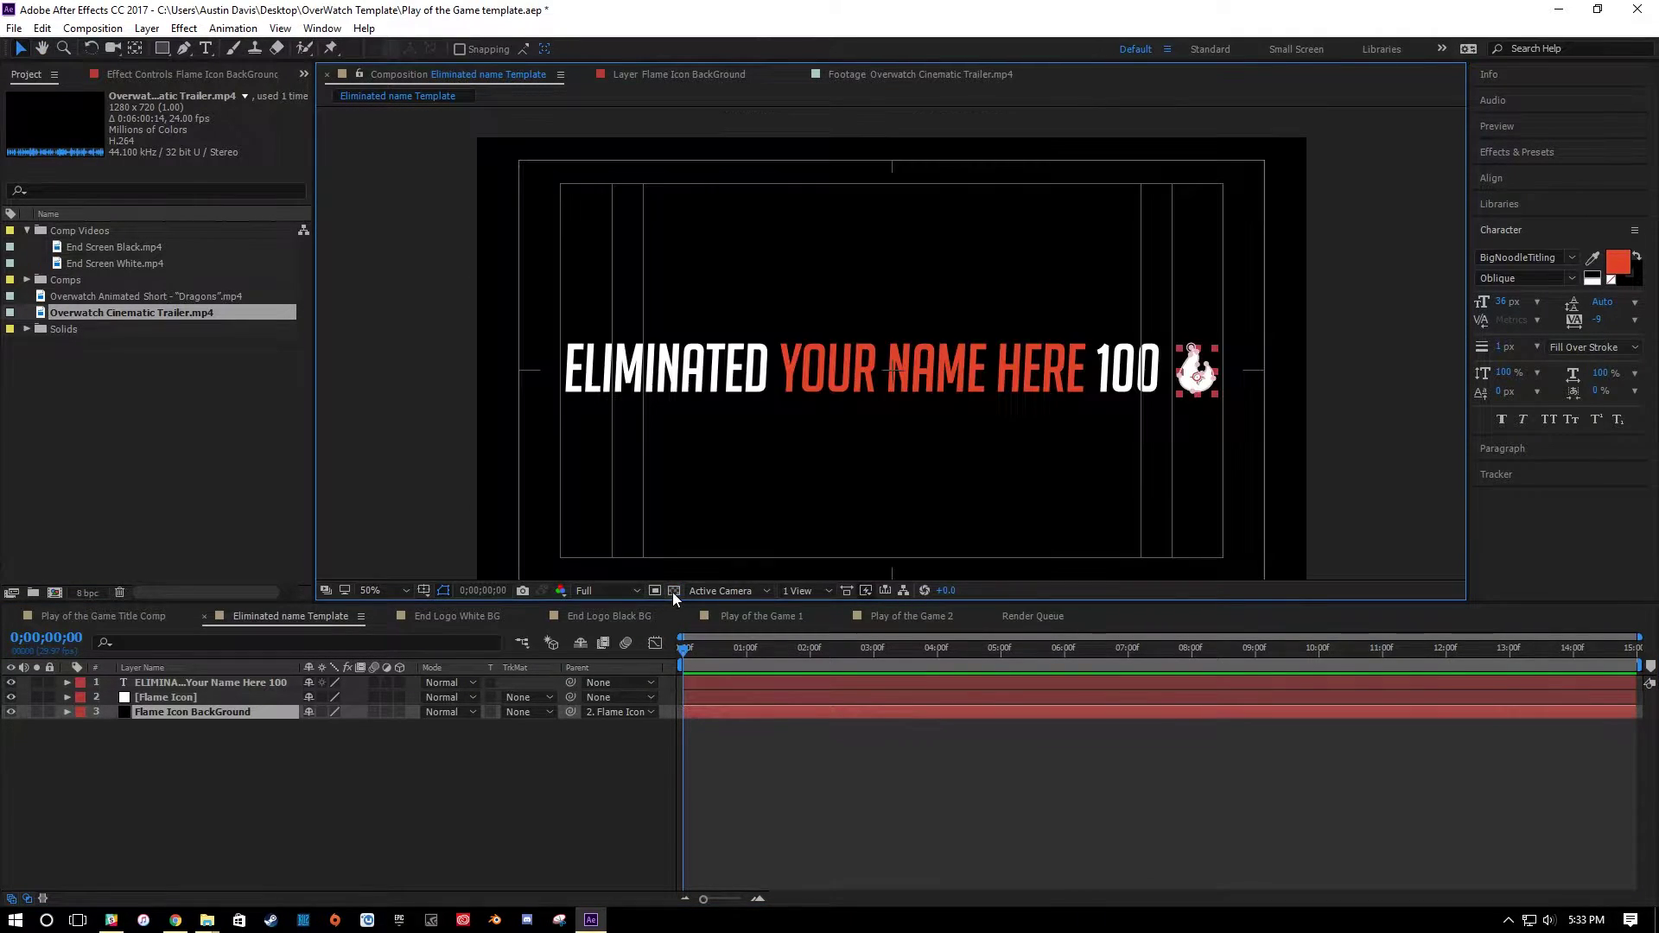
Replace YOUR NAME HERE with 'The Awesome guy' and nudge the text layer slightly left.
click(125, 685)
double_click(125, 687)
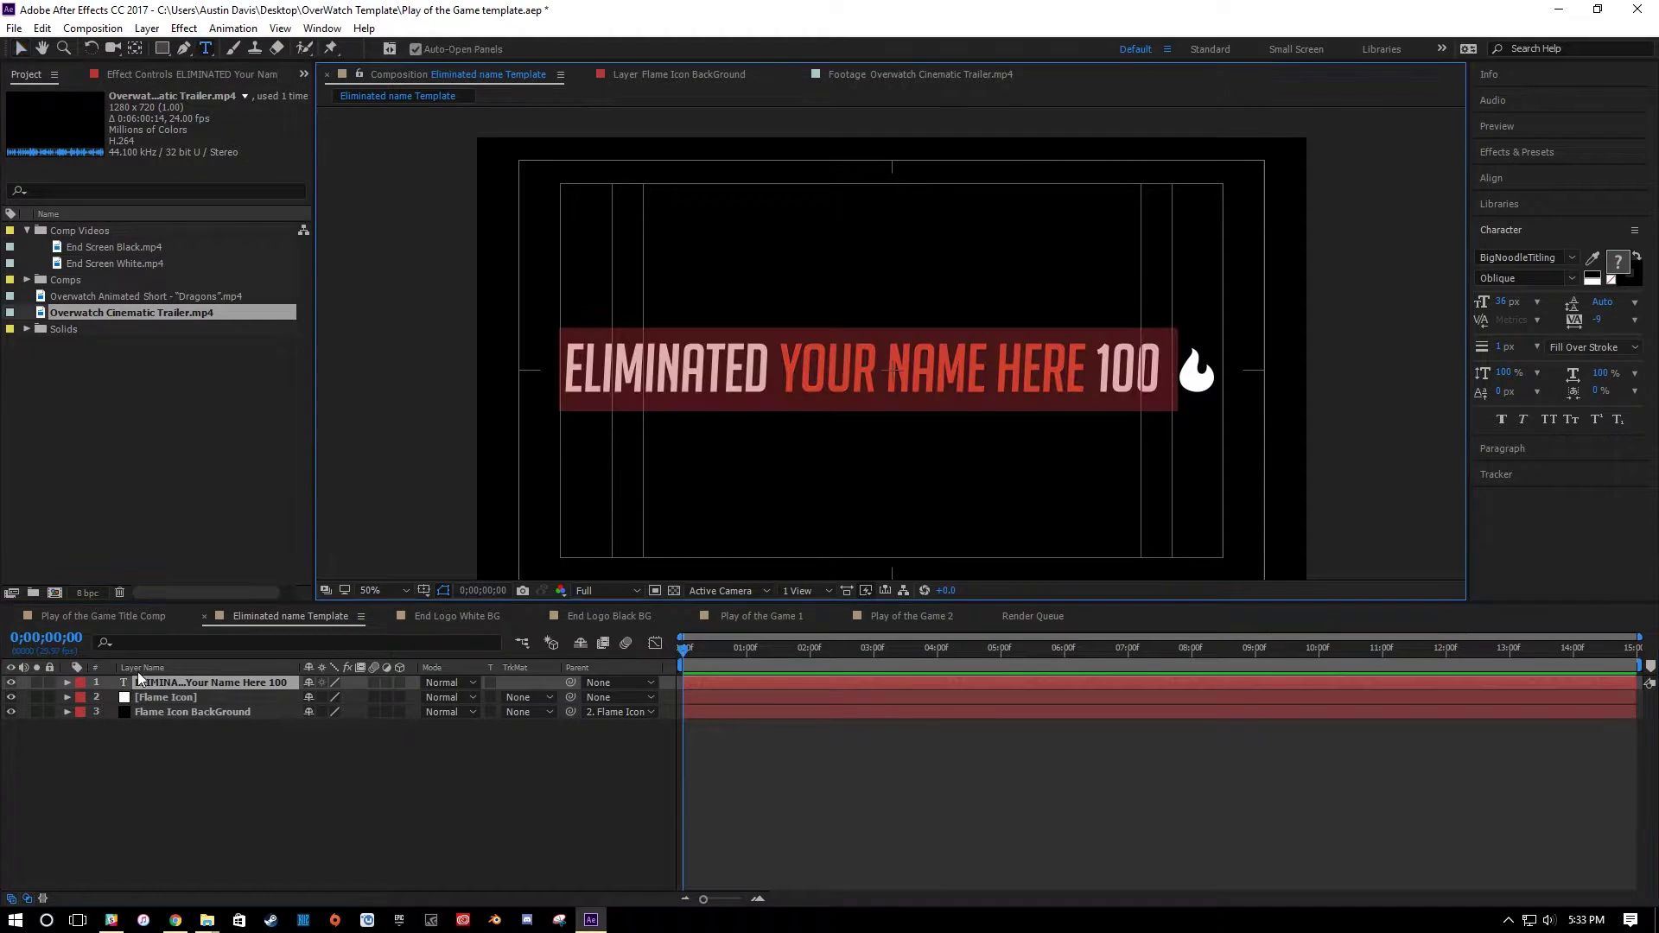
click(1087, 377)
drag(1085, 372, 786, 357)
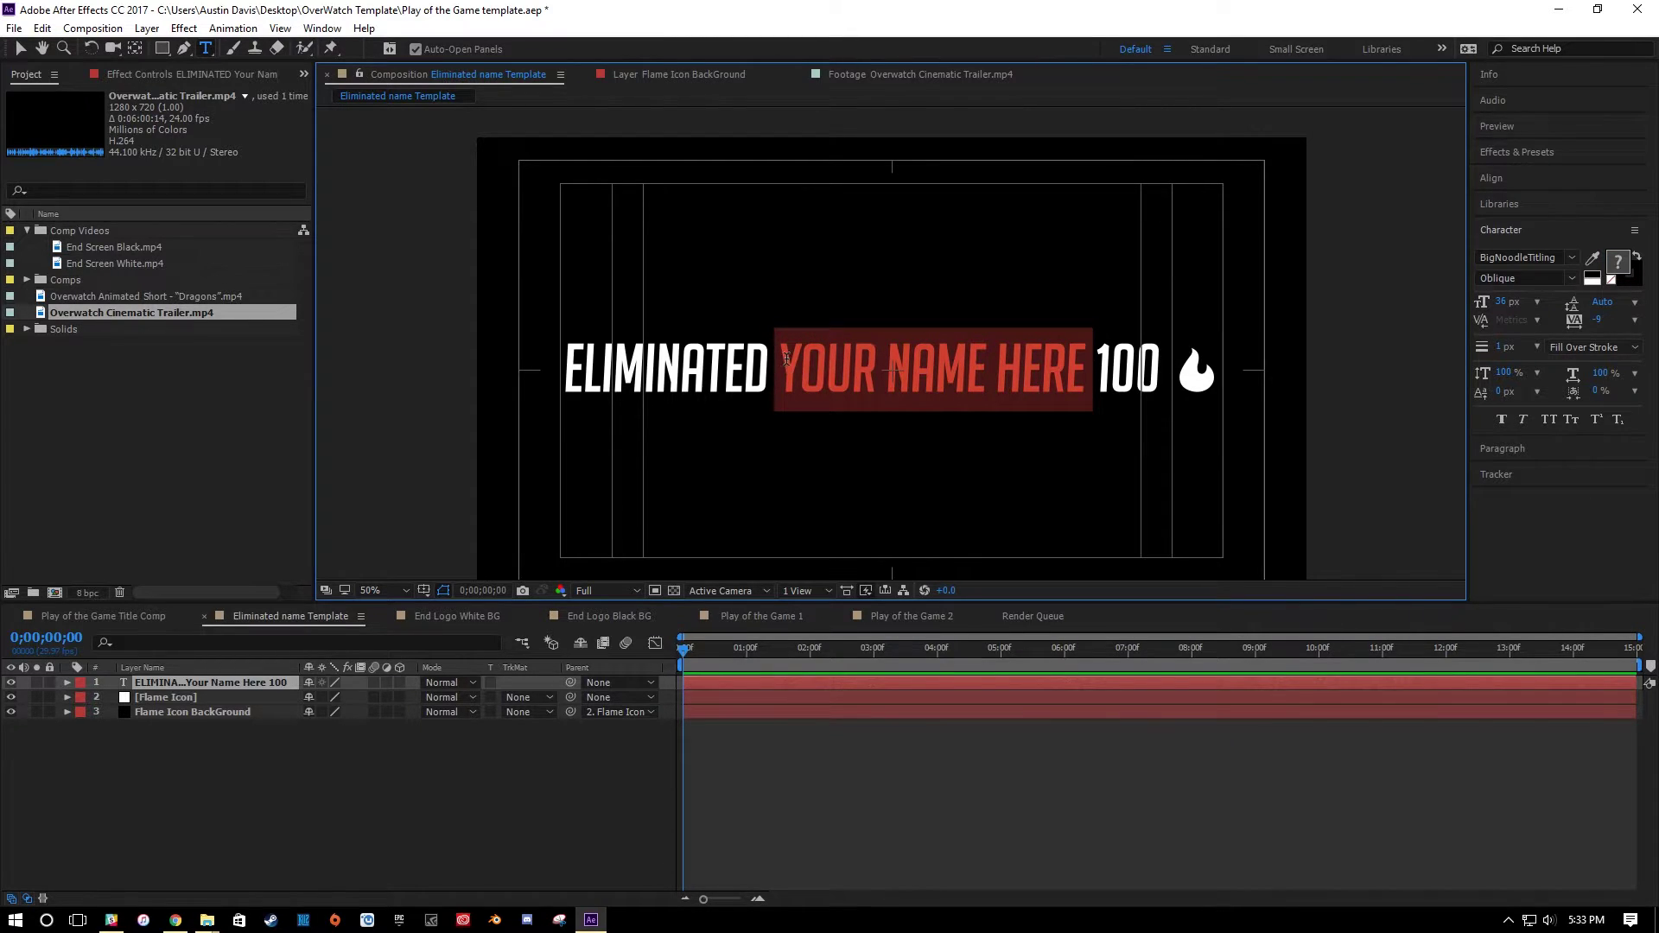
text(The Aw)
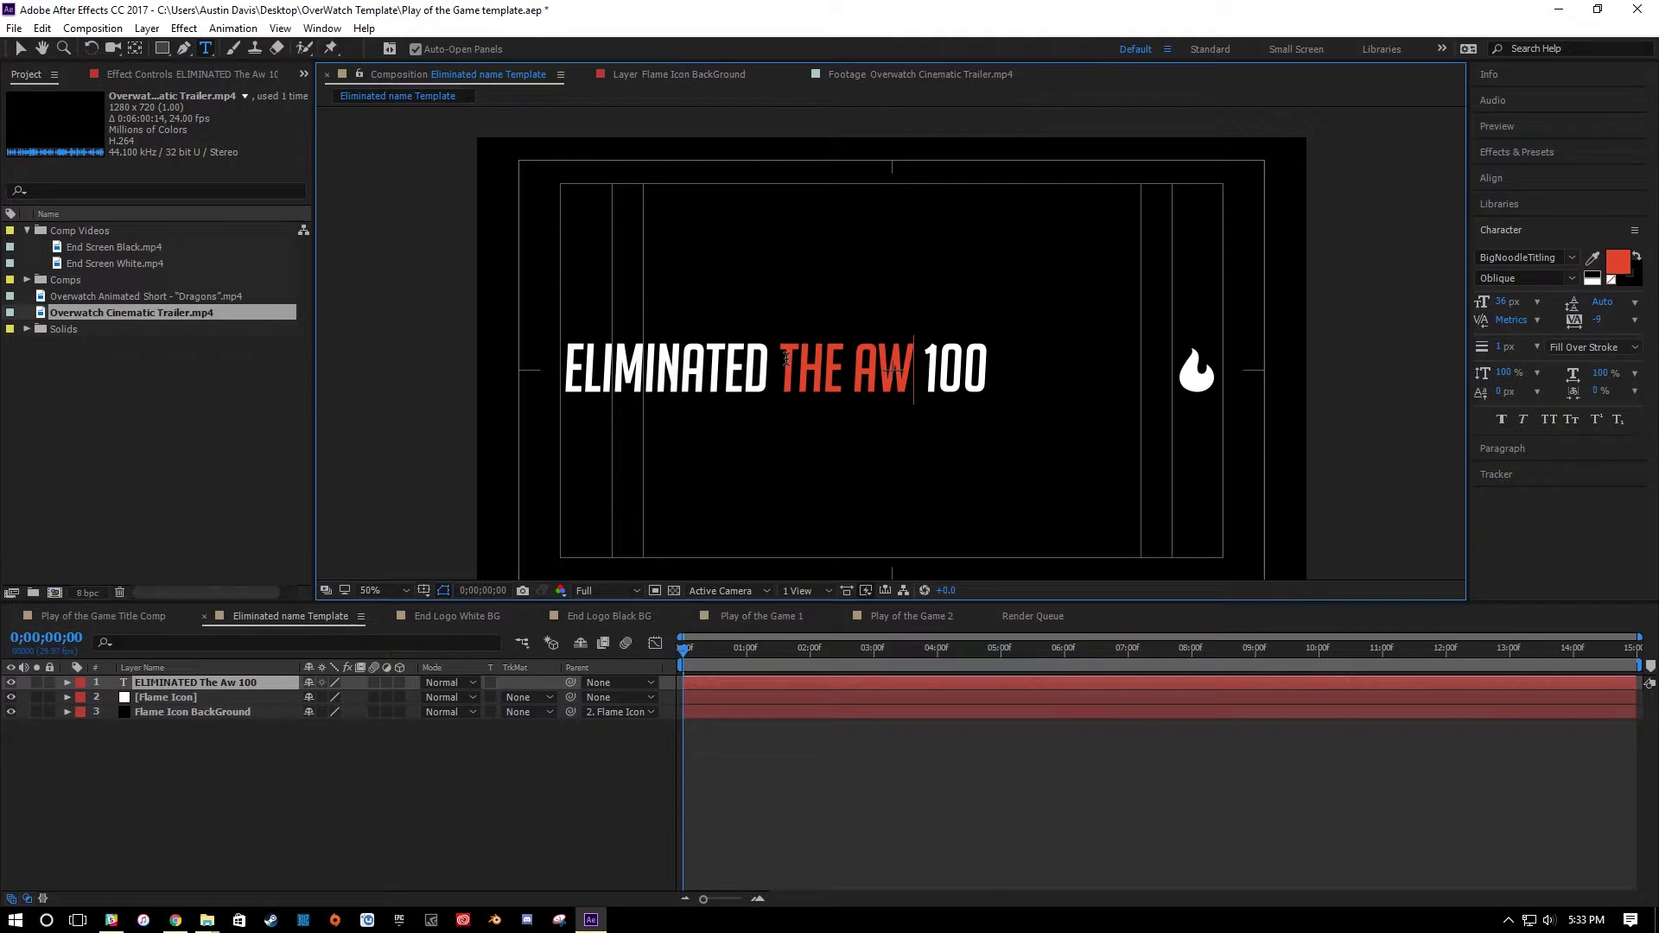
text(esome guy)
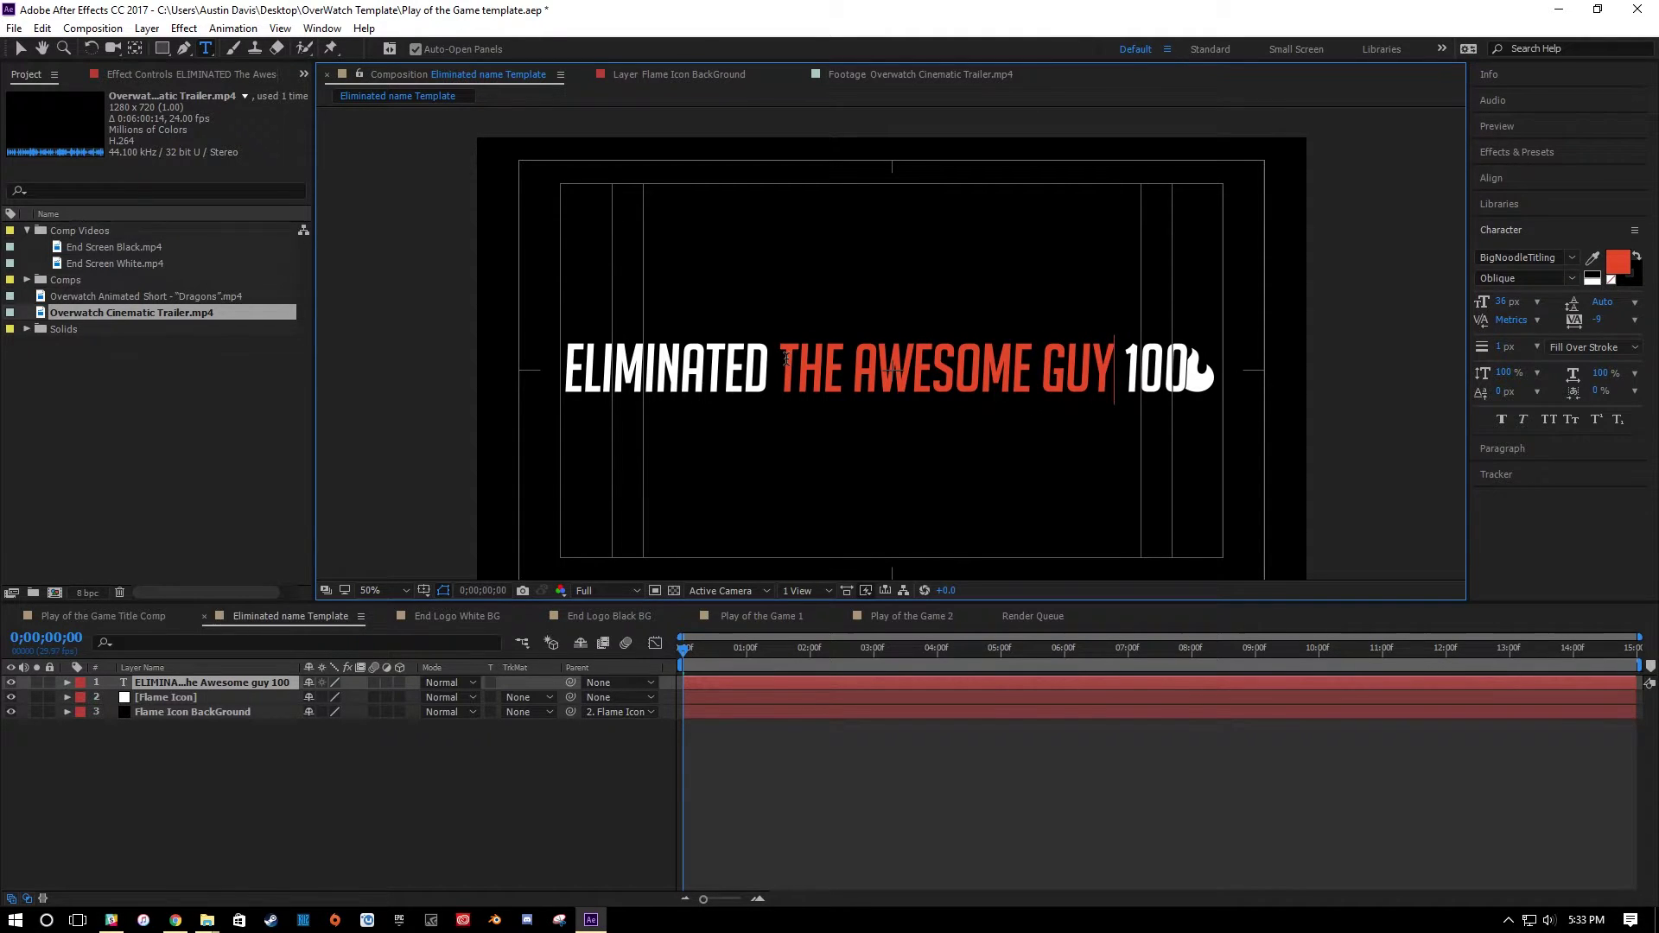
click(21, 49)
click(372, 800)
click(197, 684)
drag(875, 382, 849, 382)
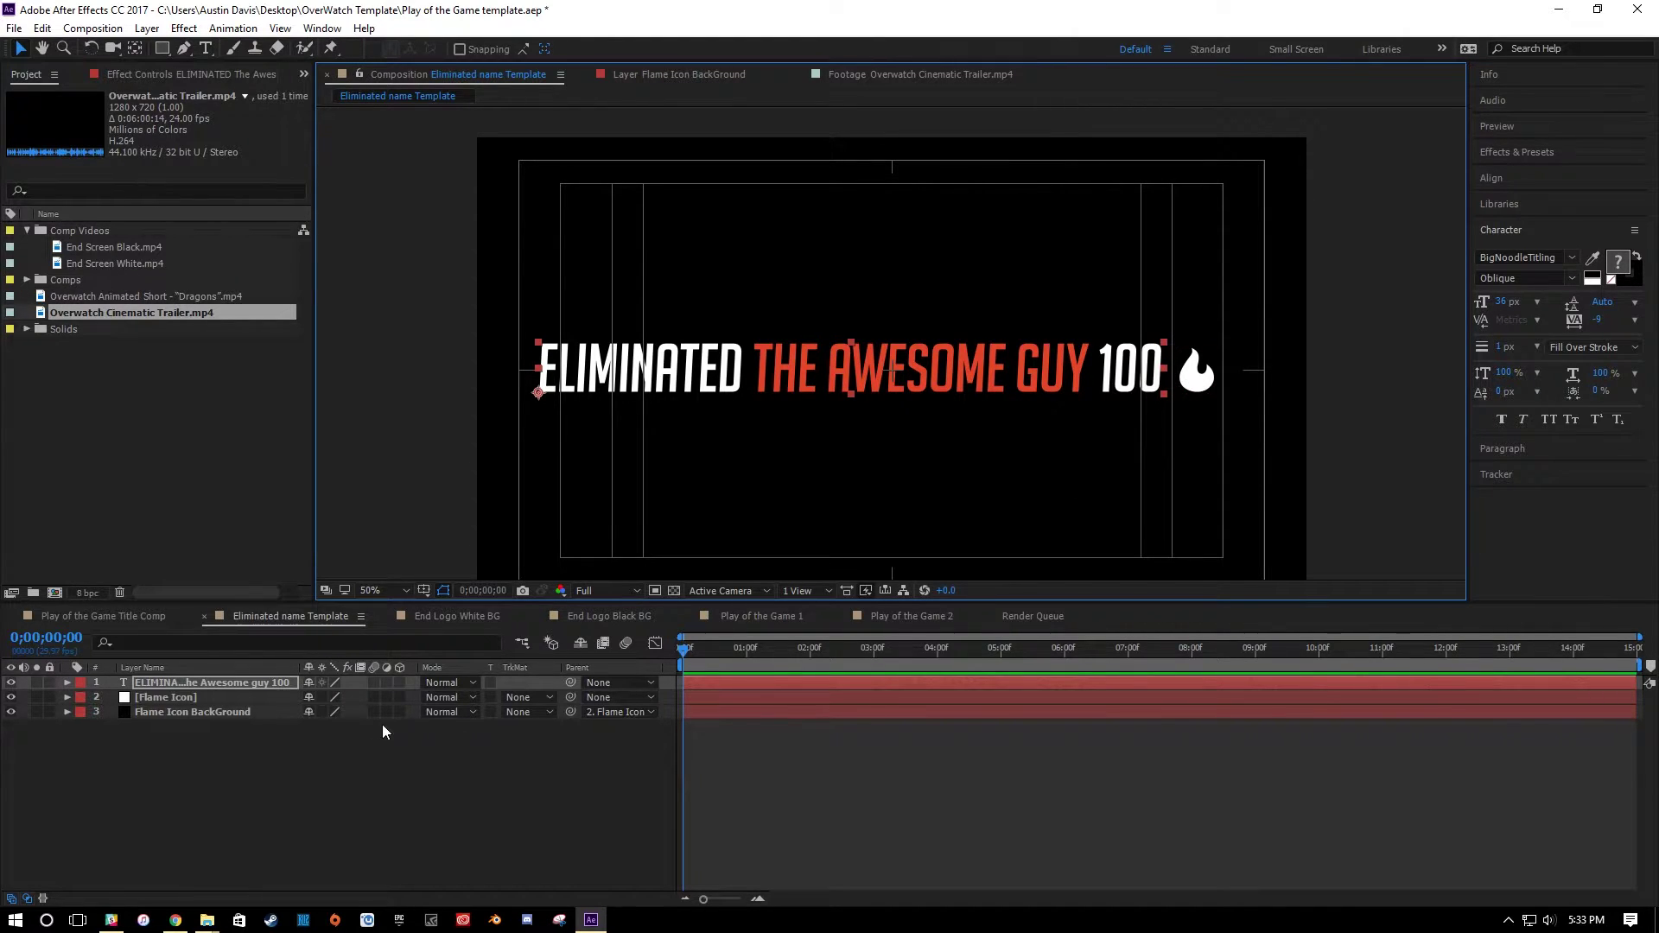
Append 'of the game' after GUY and scale the title layer down to 314%.
click(219, 774)
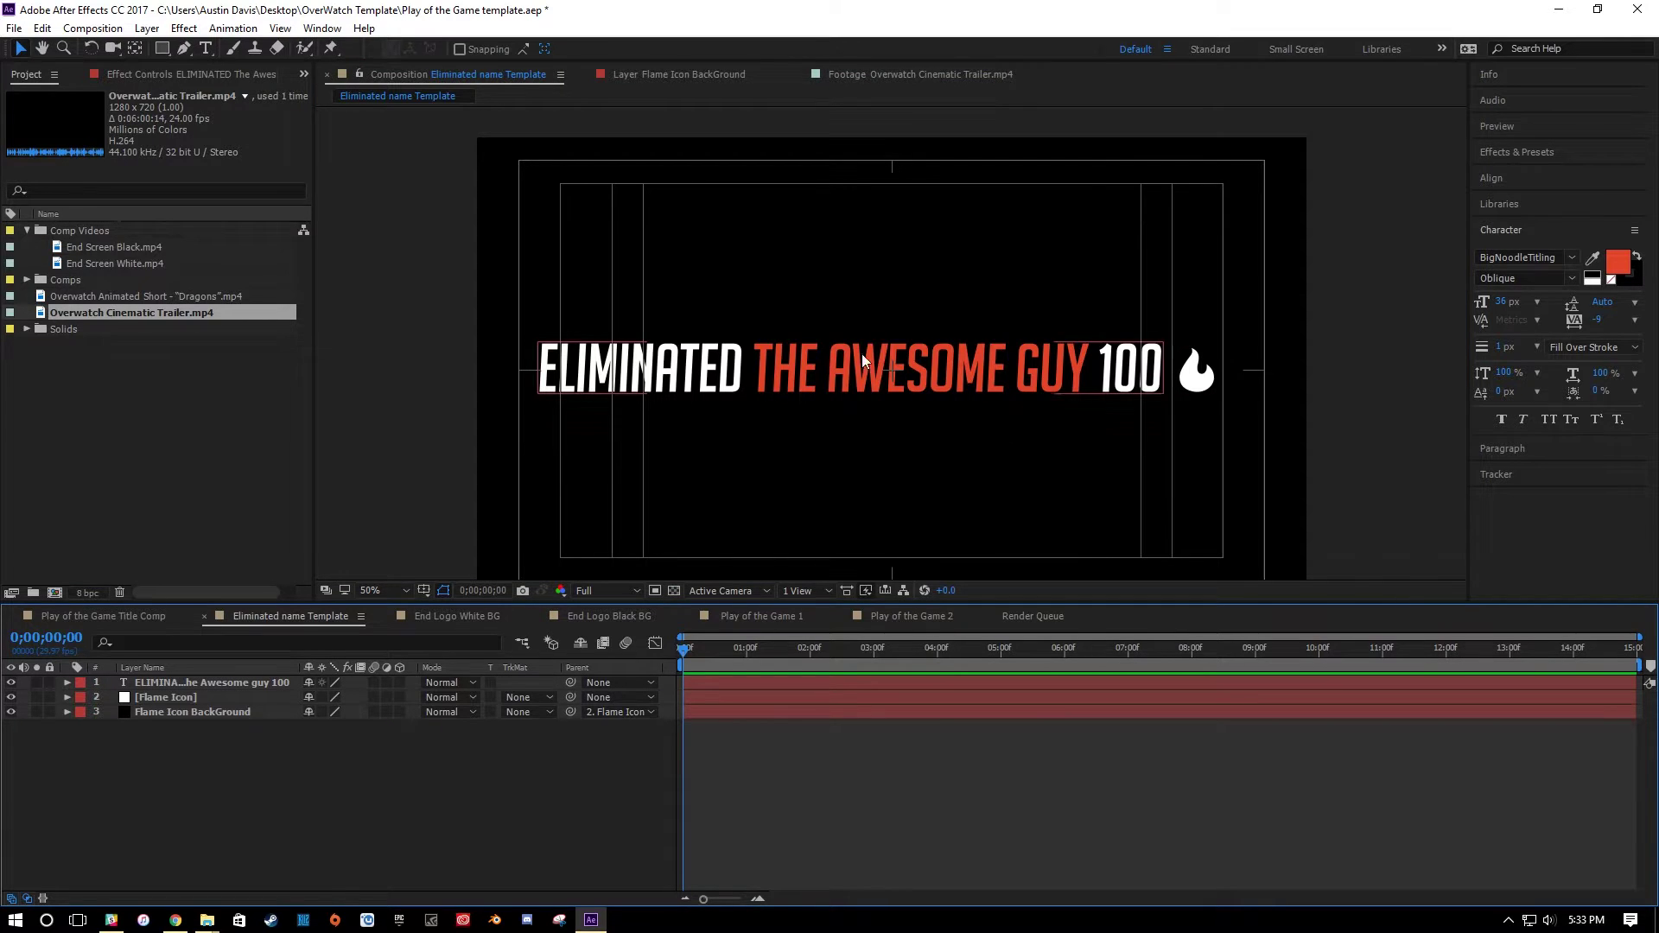
click(1009, 360)
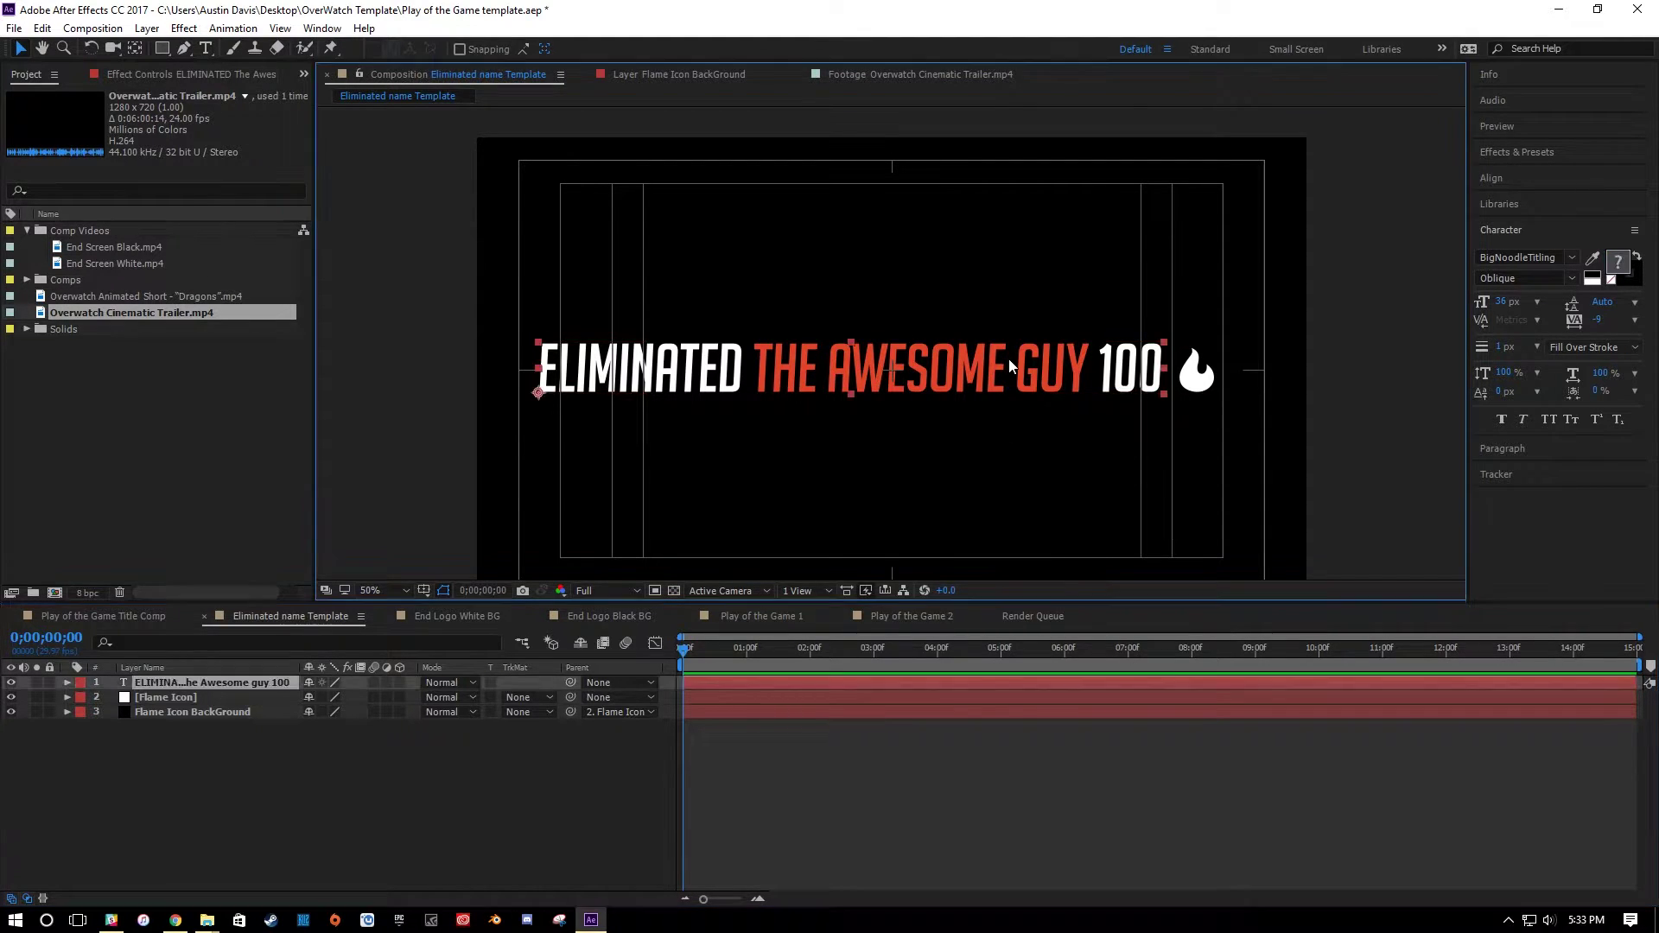
double_click(1056, 373)
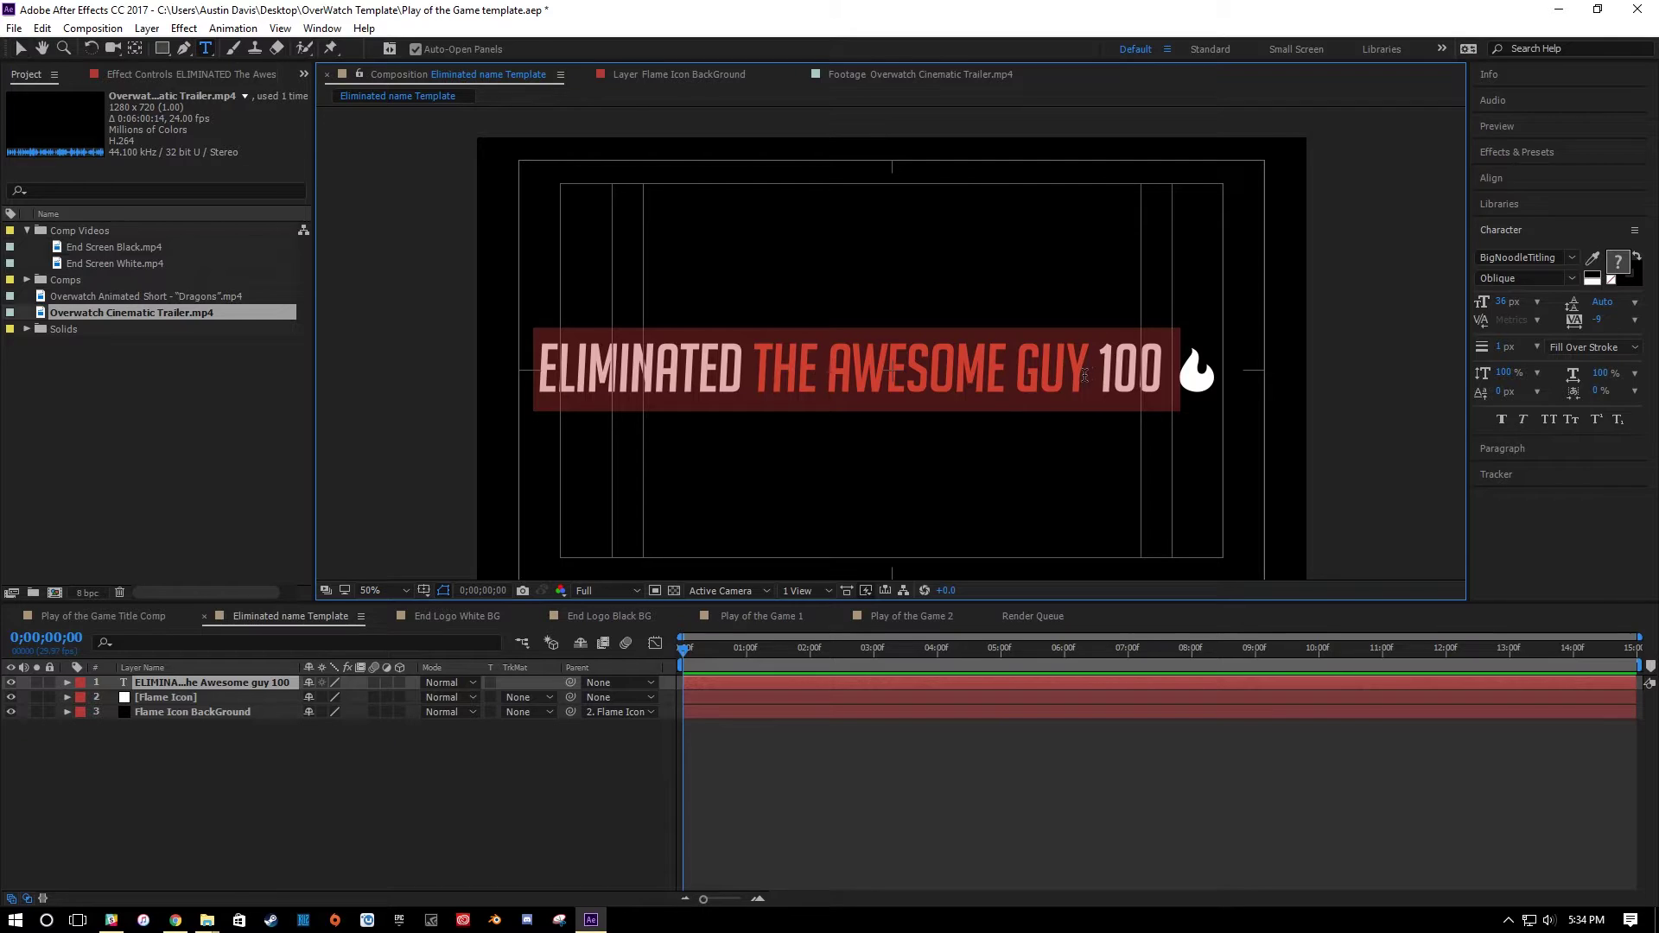
click(1086, 373)
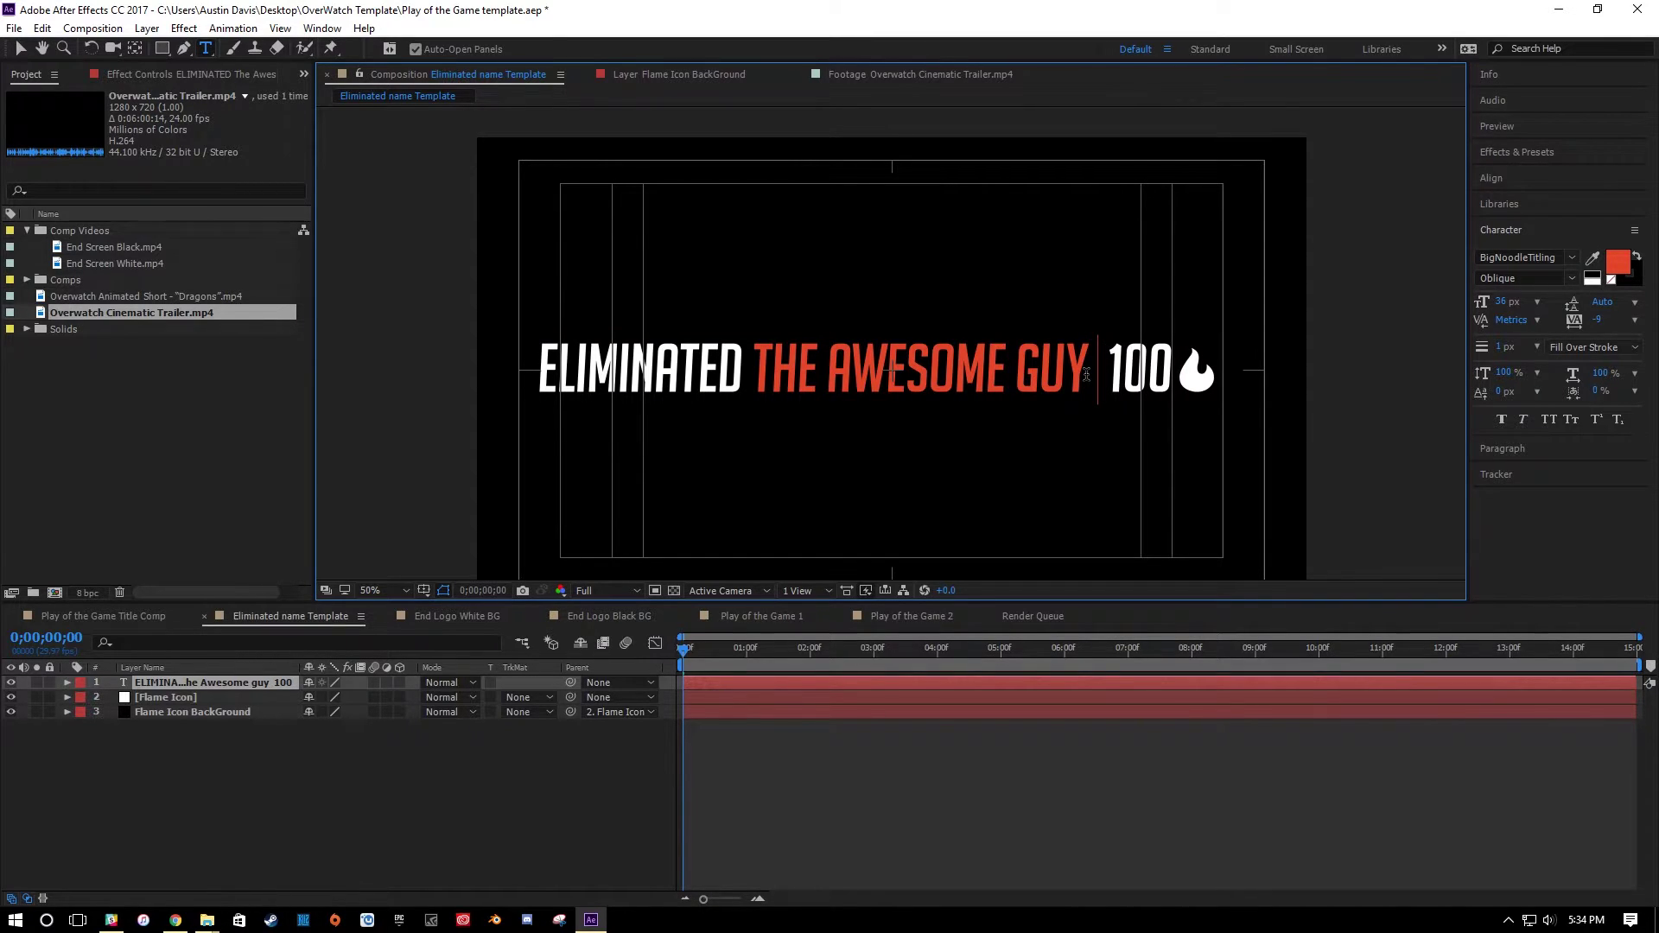
text(of the)
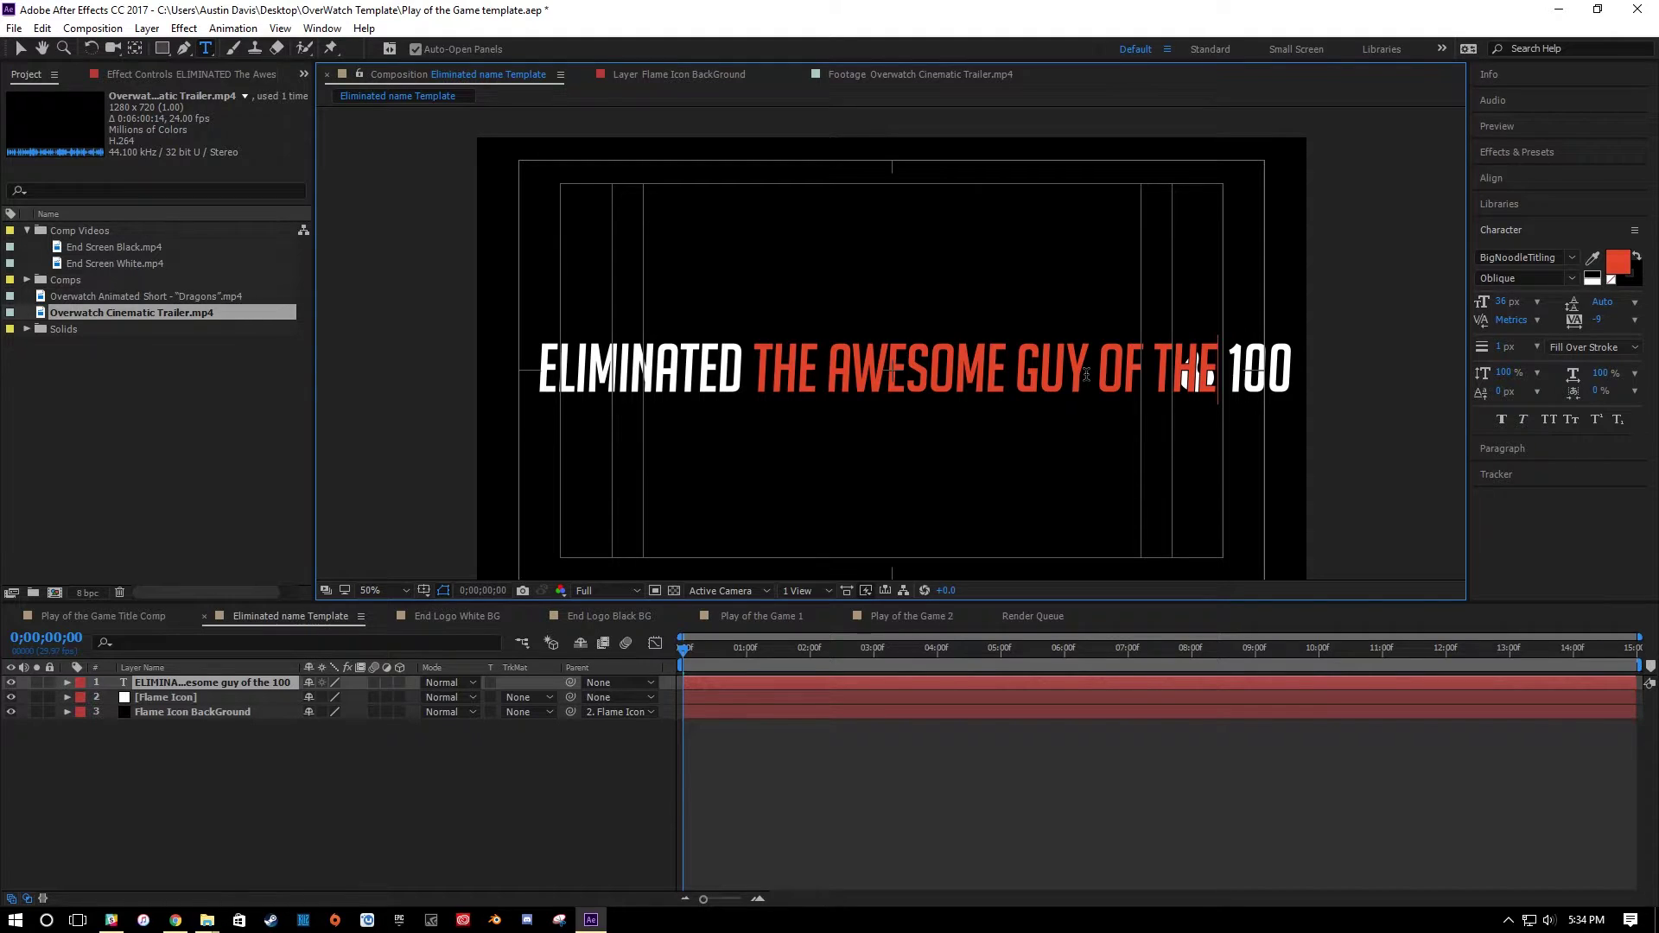
text( game)
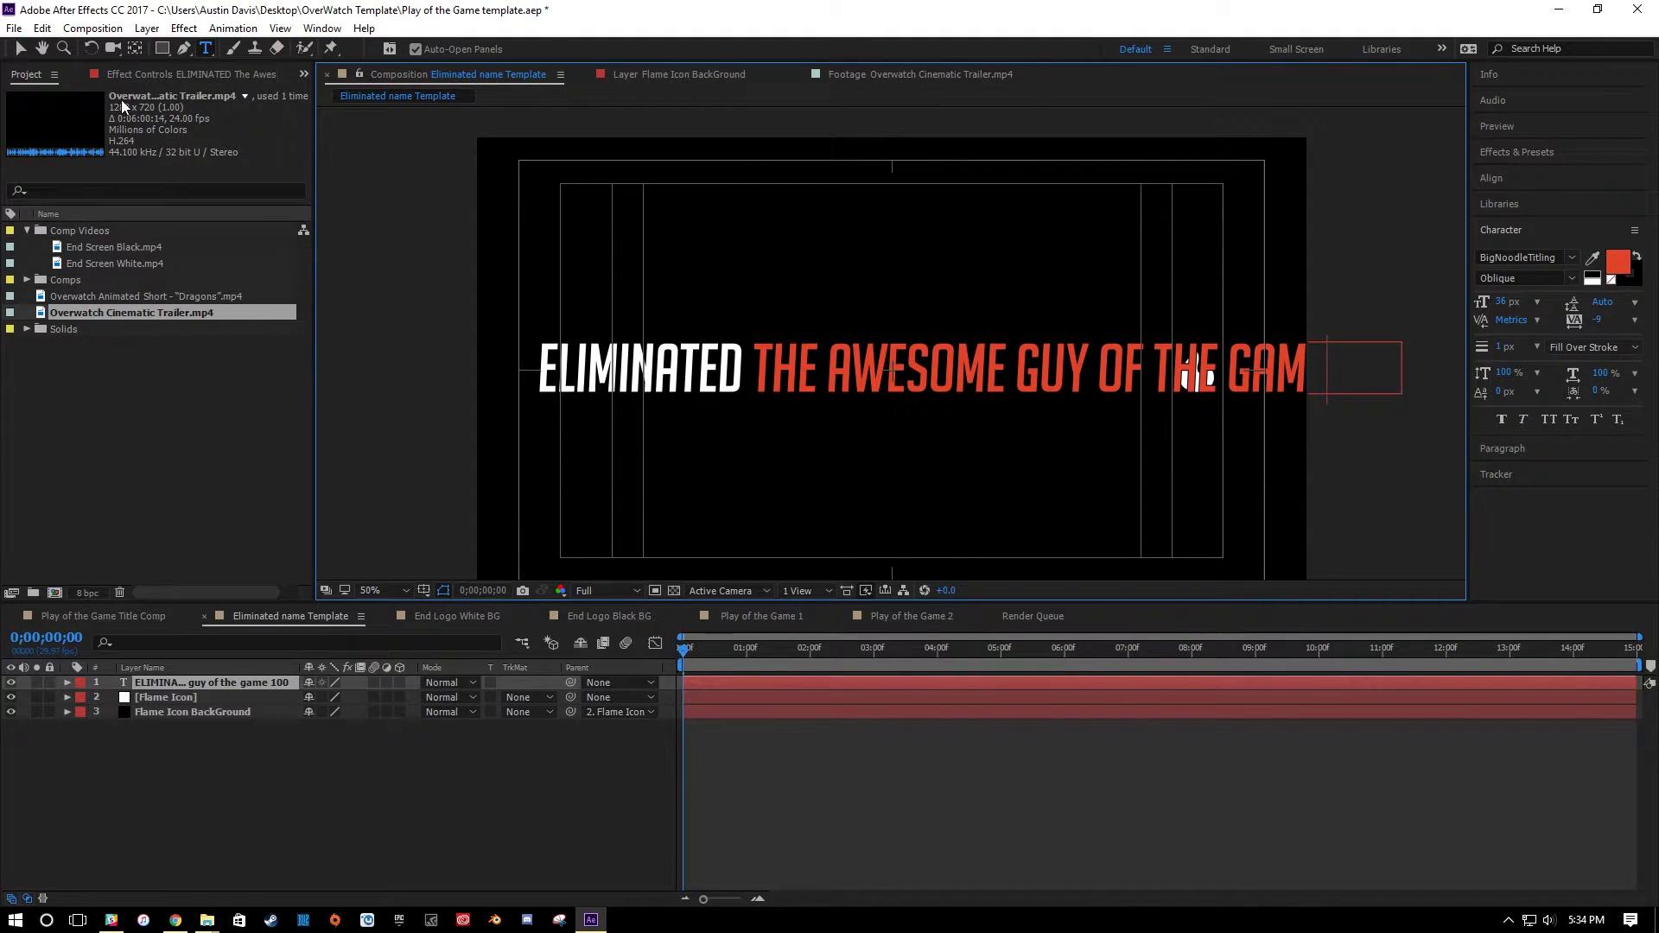
click(21, 49)
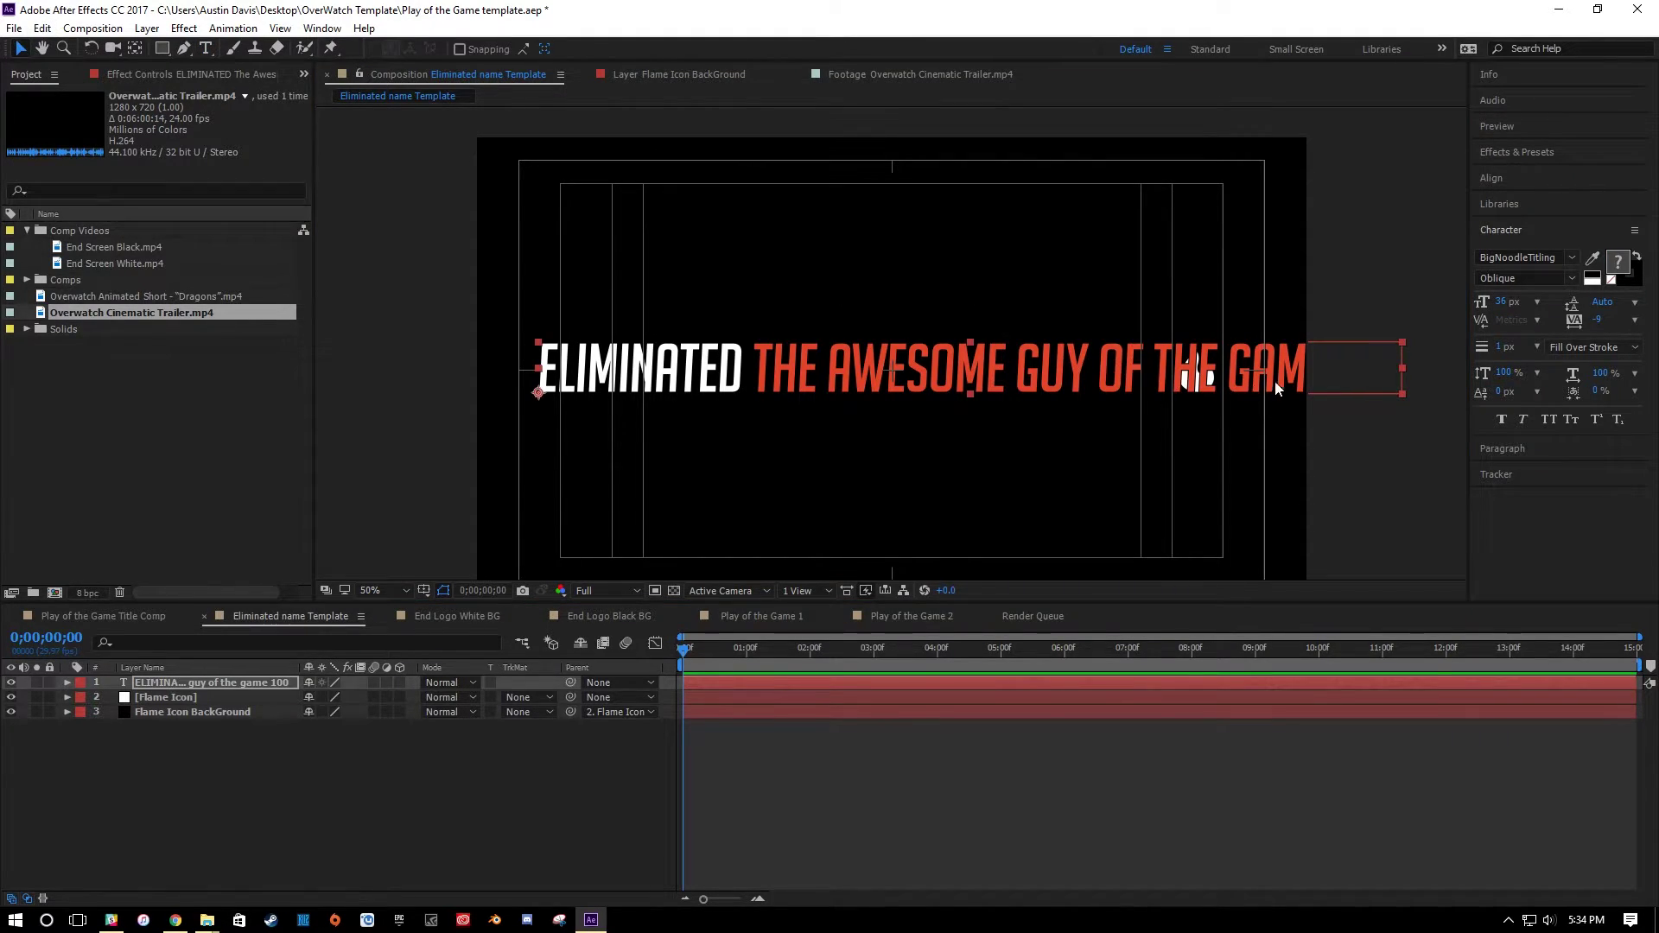
key(s)
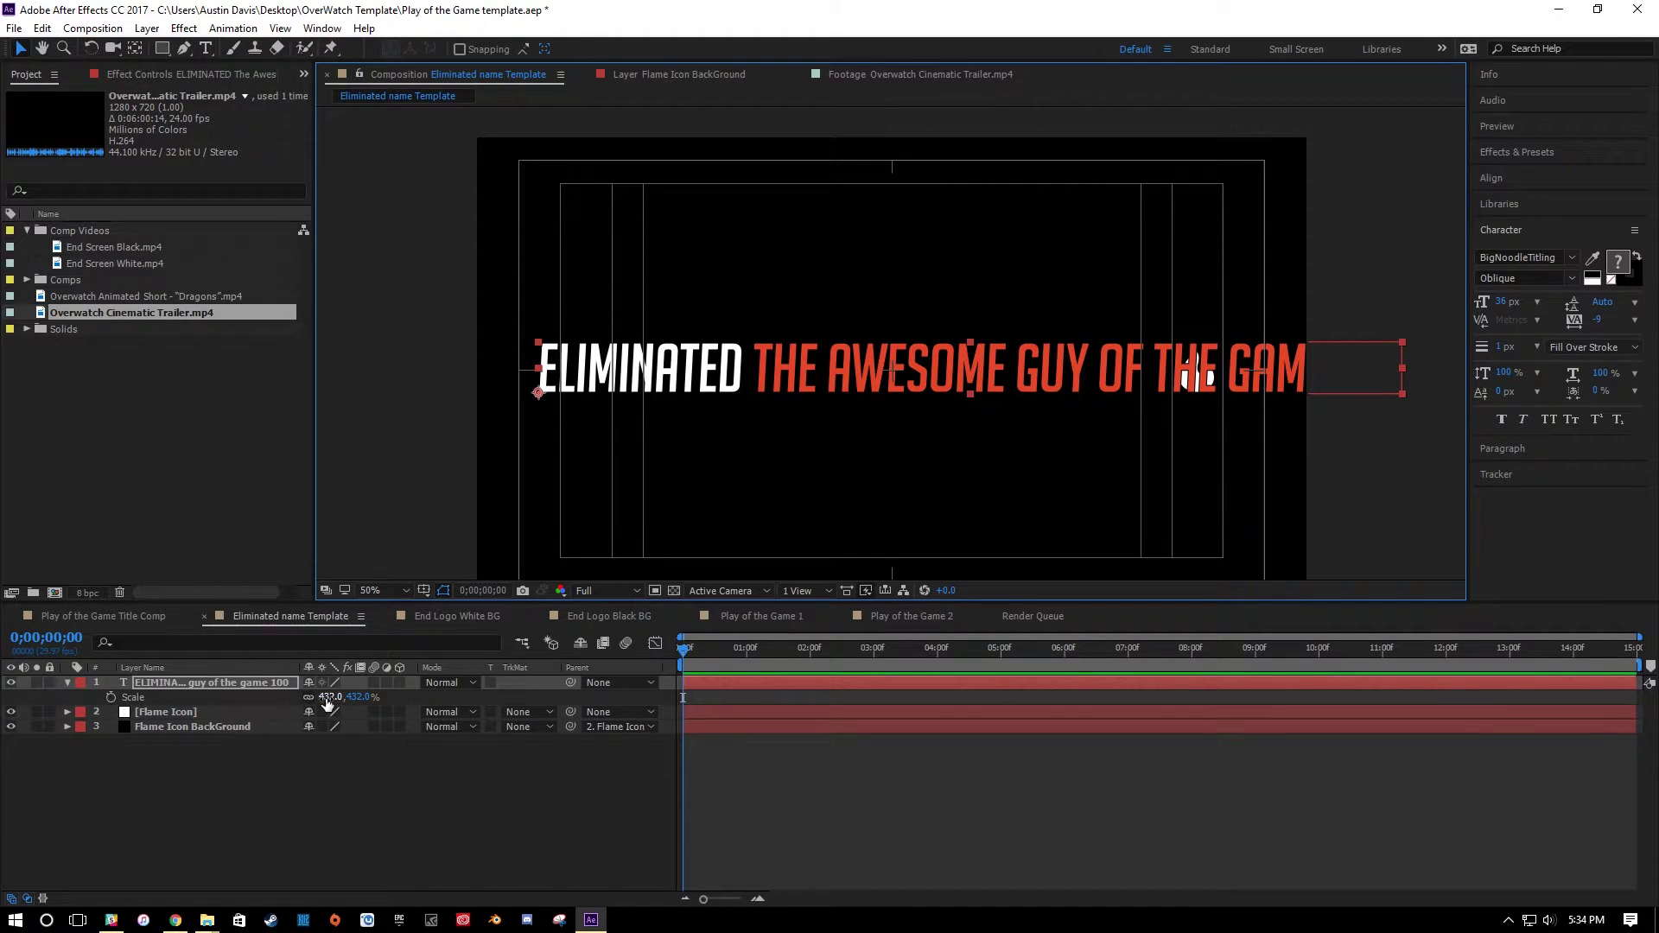
drag(327, 701, 242, 714)
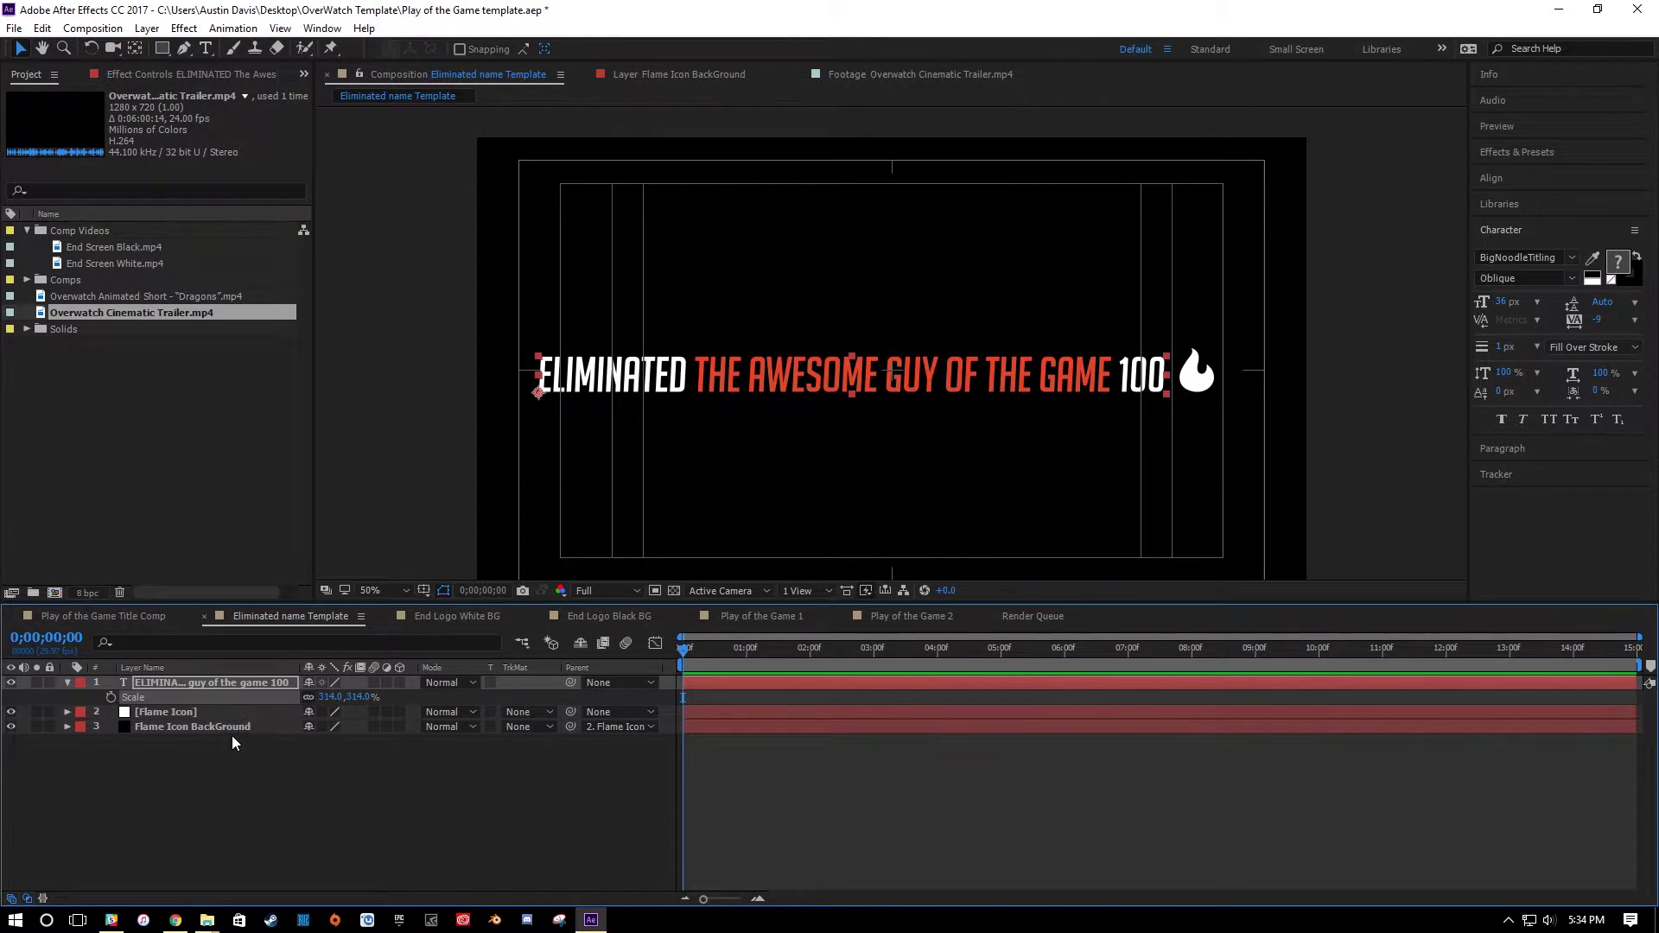
Compare the Flame Icon and Flame Icon BackGround layers, then switch the viewer to the transparency grid.
click(180, 714)
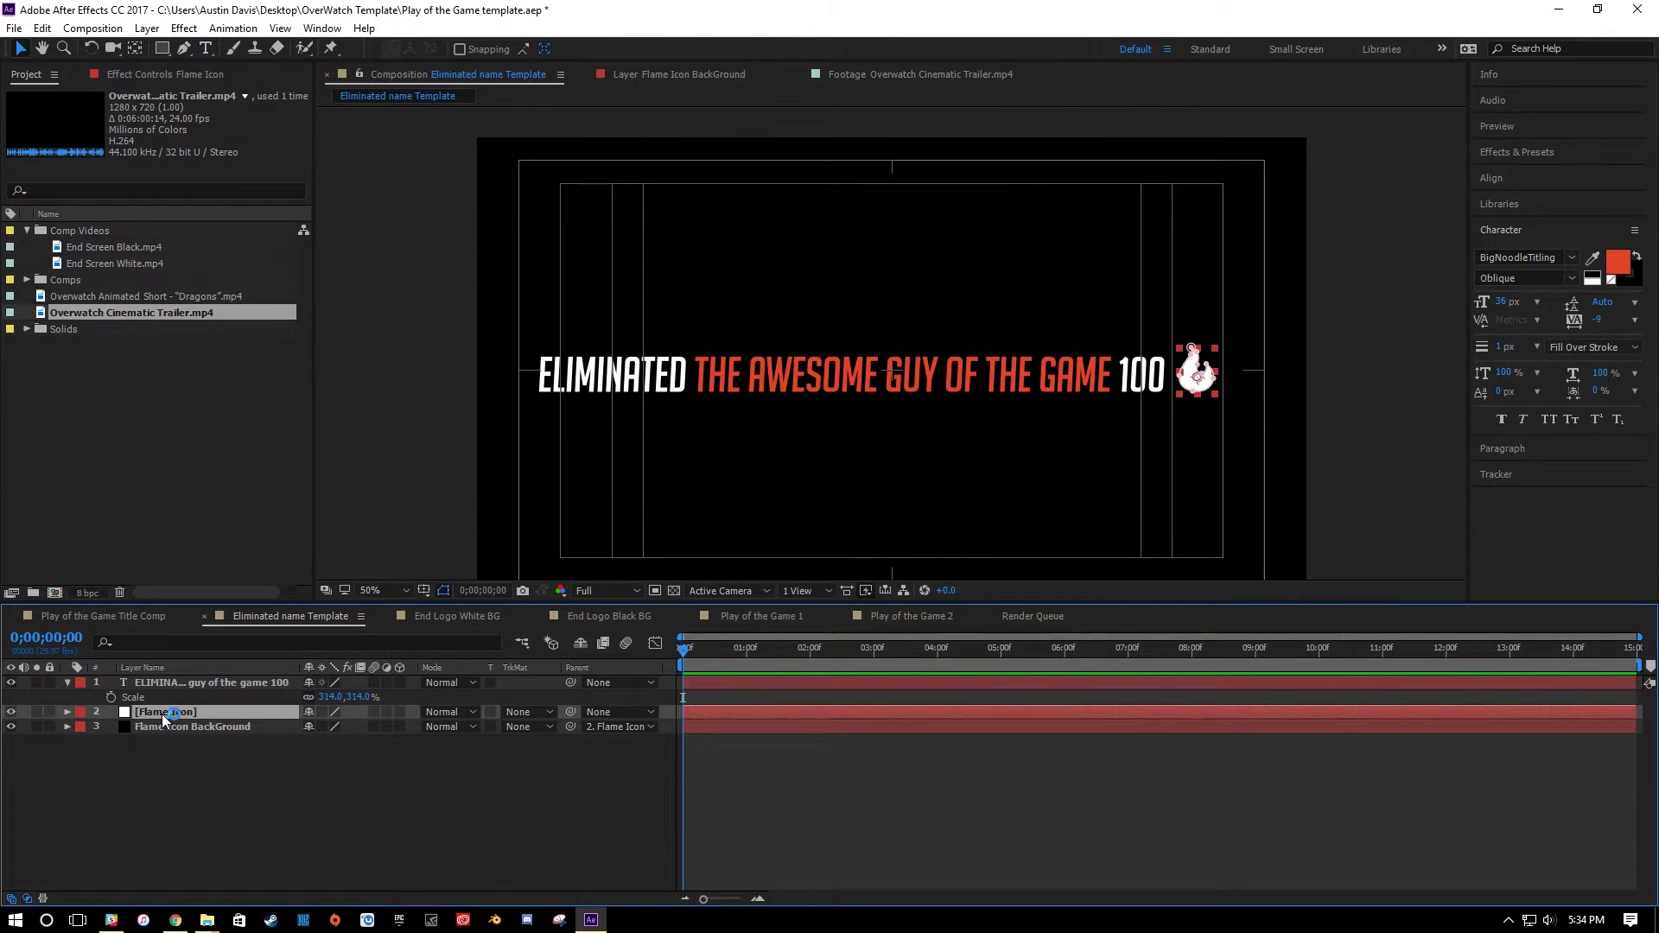
click(163, 730)
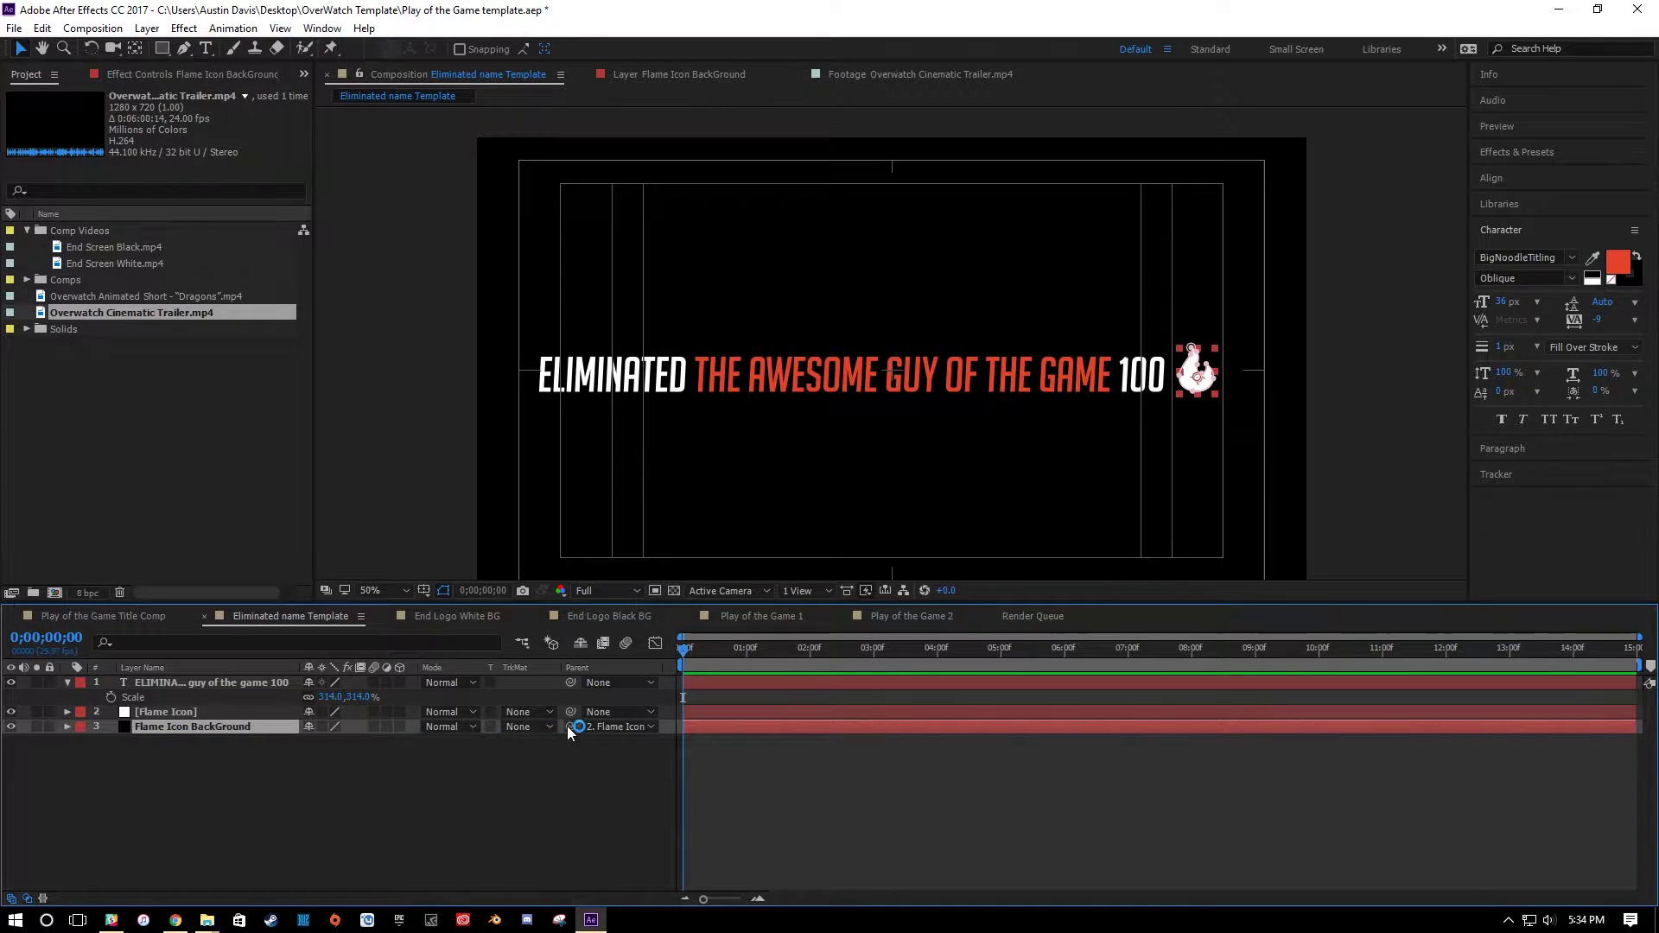
click(242, 714)
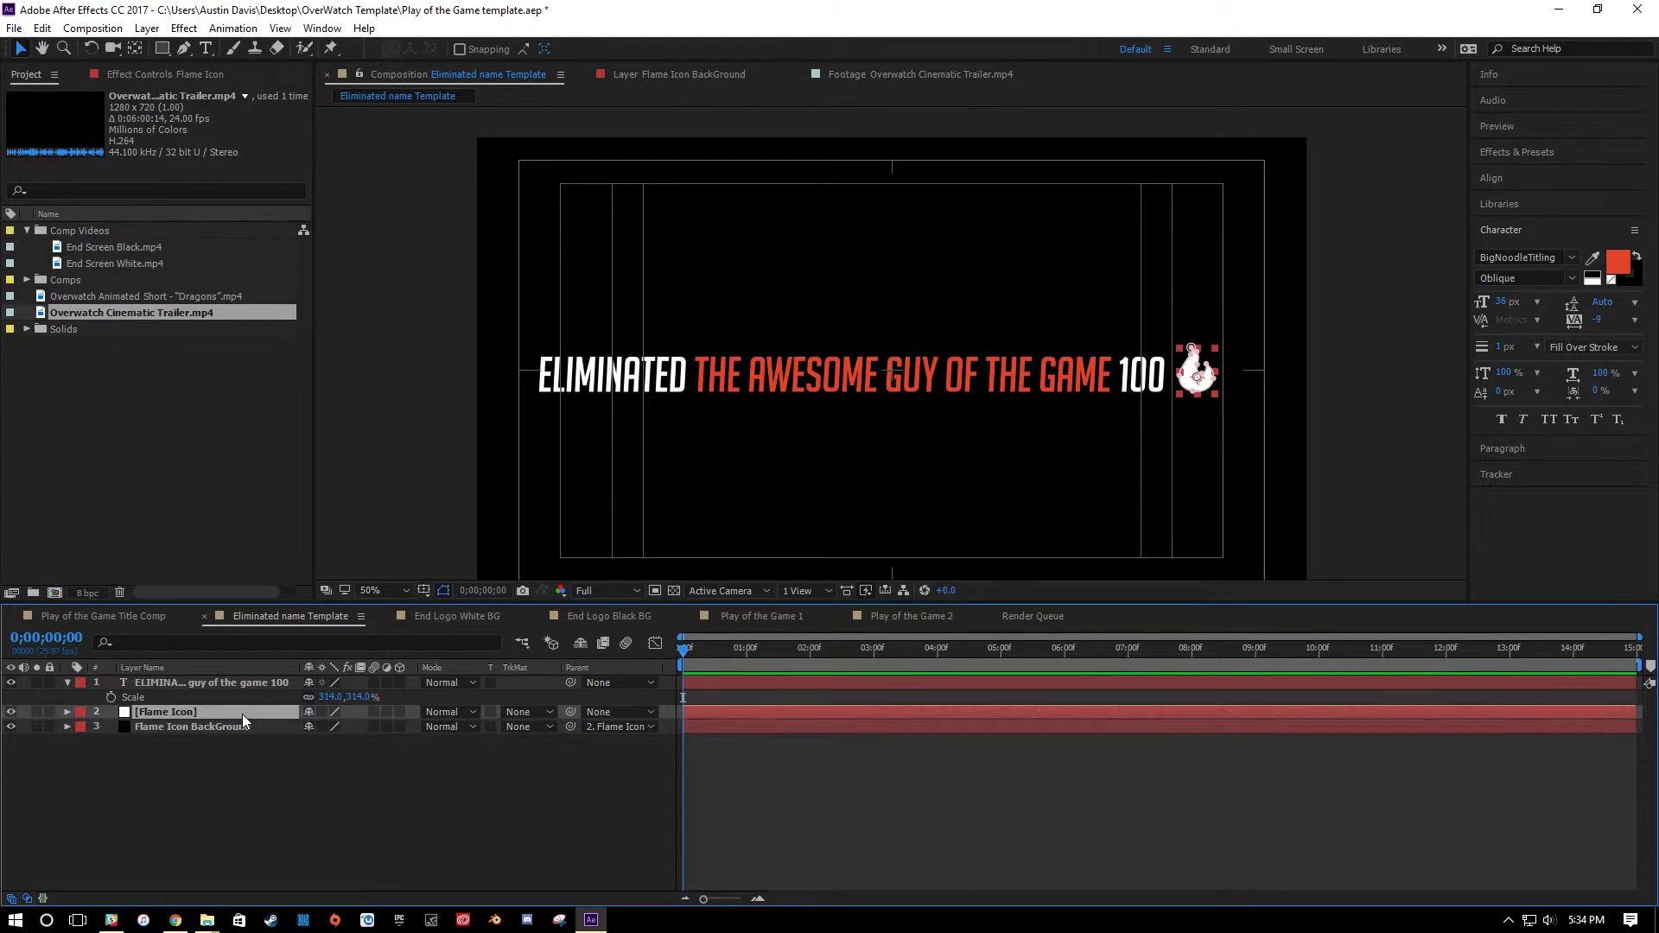
click(174, 728)
click(177, 714)
click(183, 727)
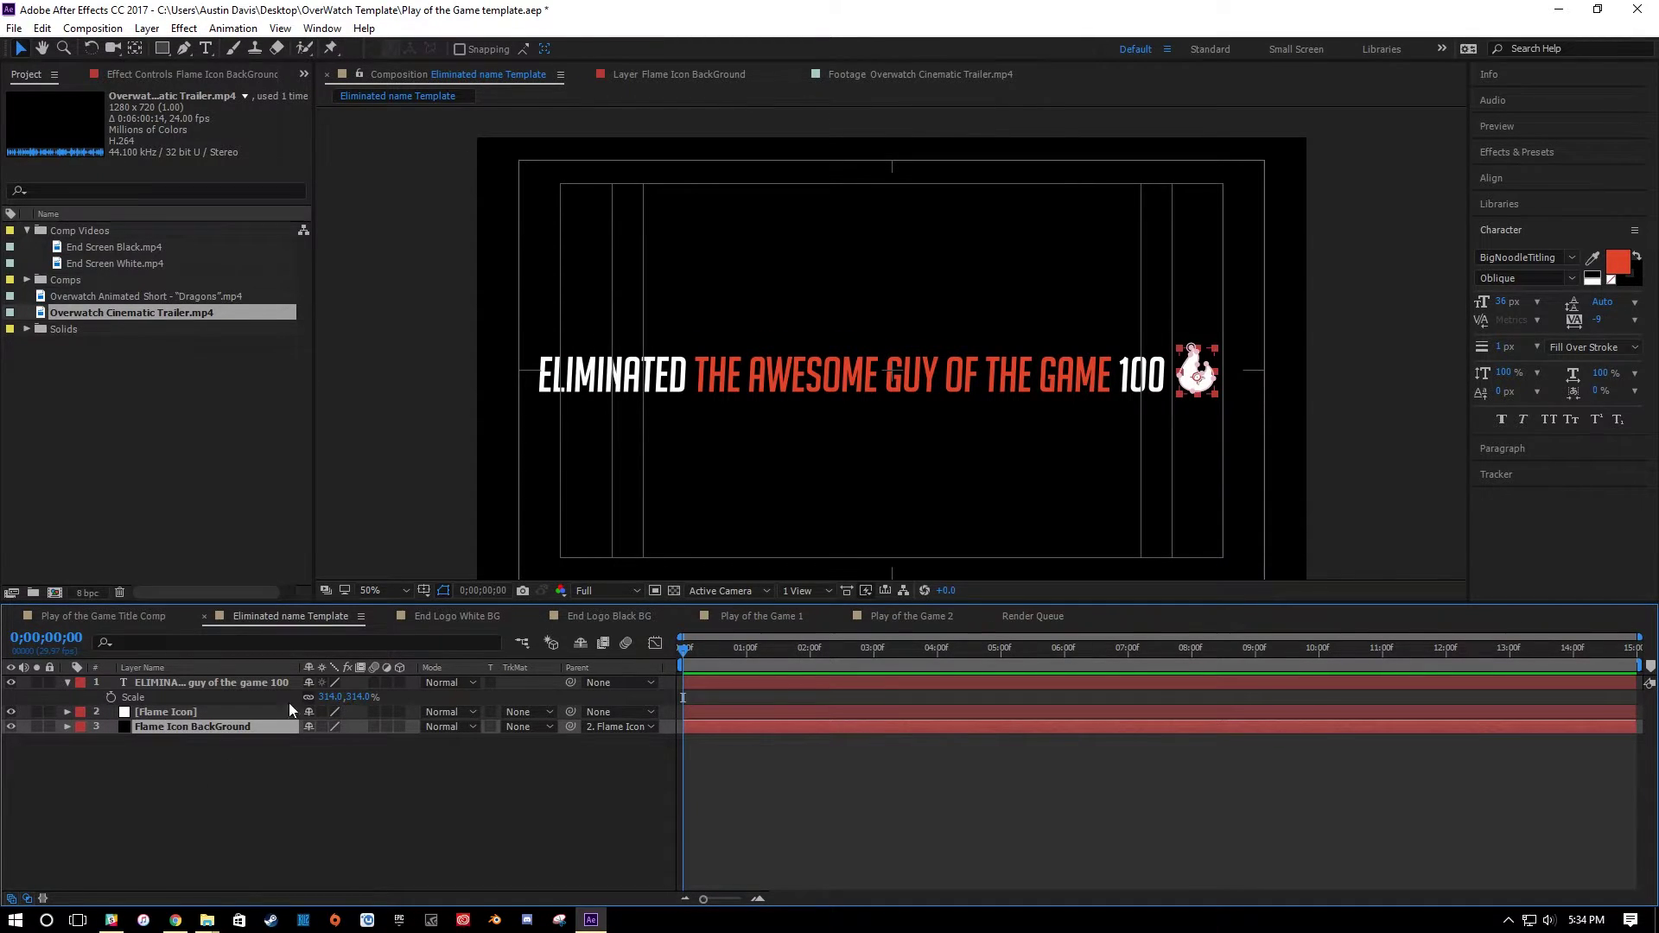
click(865, 591)
click(816, 780)
Zoom in on the flame icon and toggle its black outline layer off and on to compare.
click(674, 590)
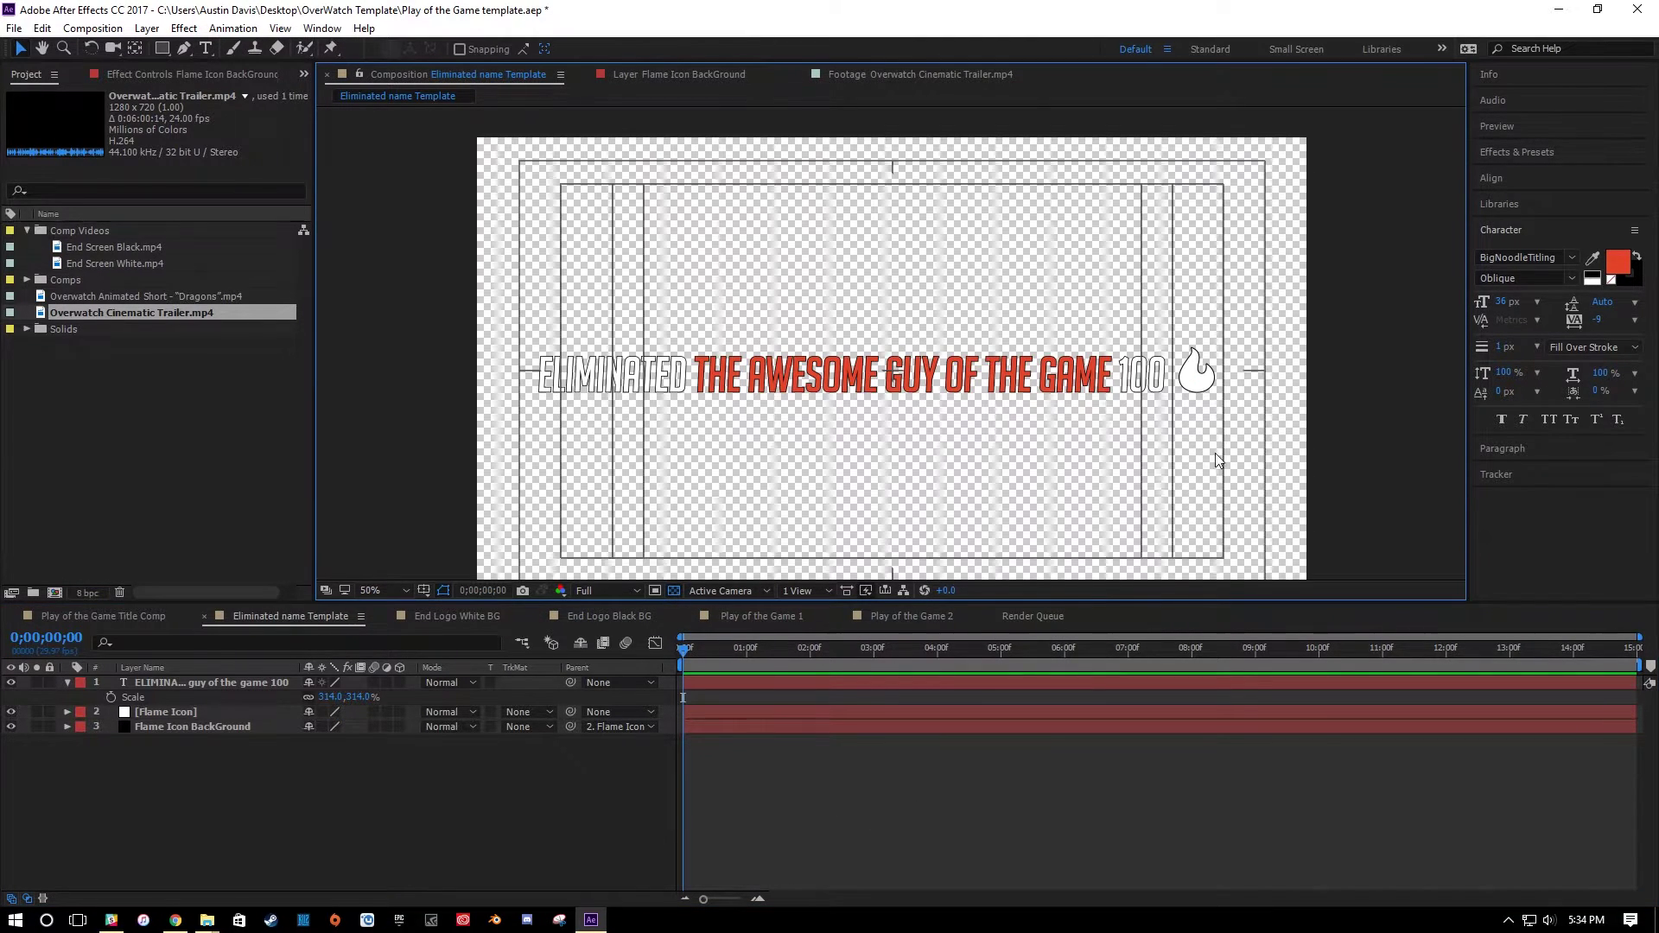
key(h)
scroll(1217, 444, up, 4)
scroll(864, 406, up, 4)
key(v)
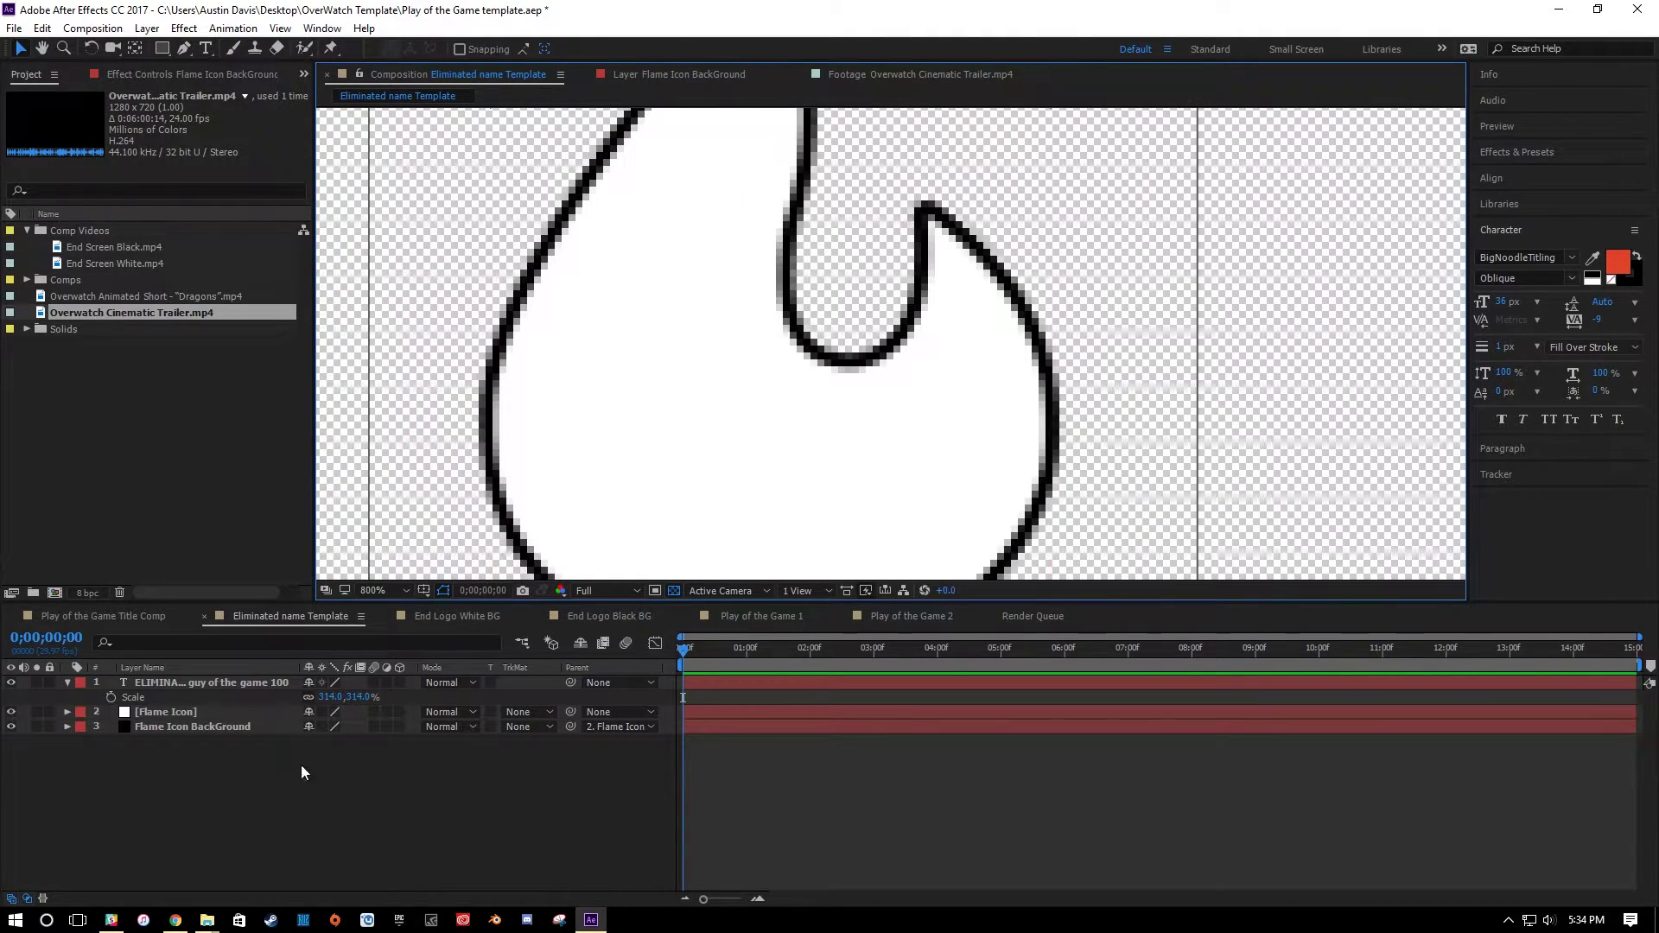
click(13, 727)
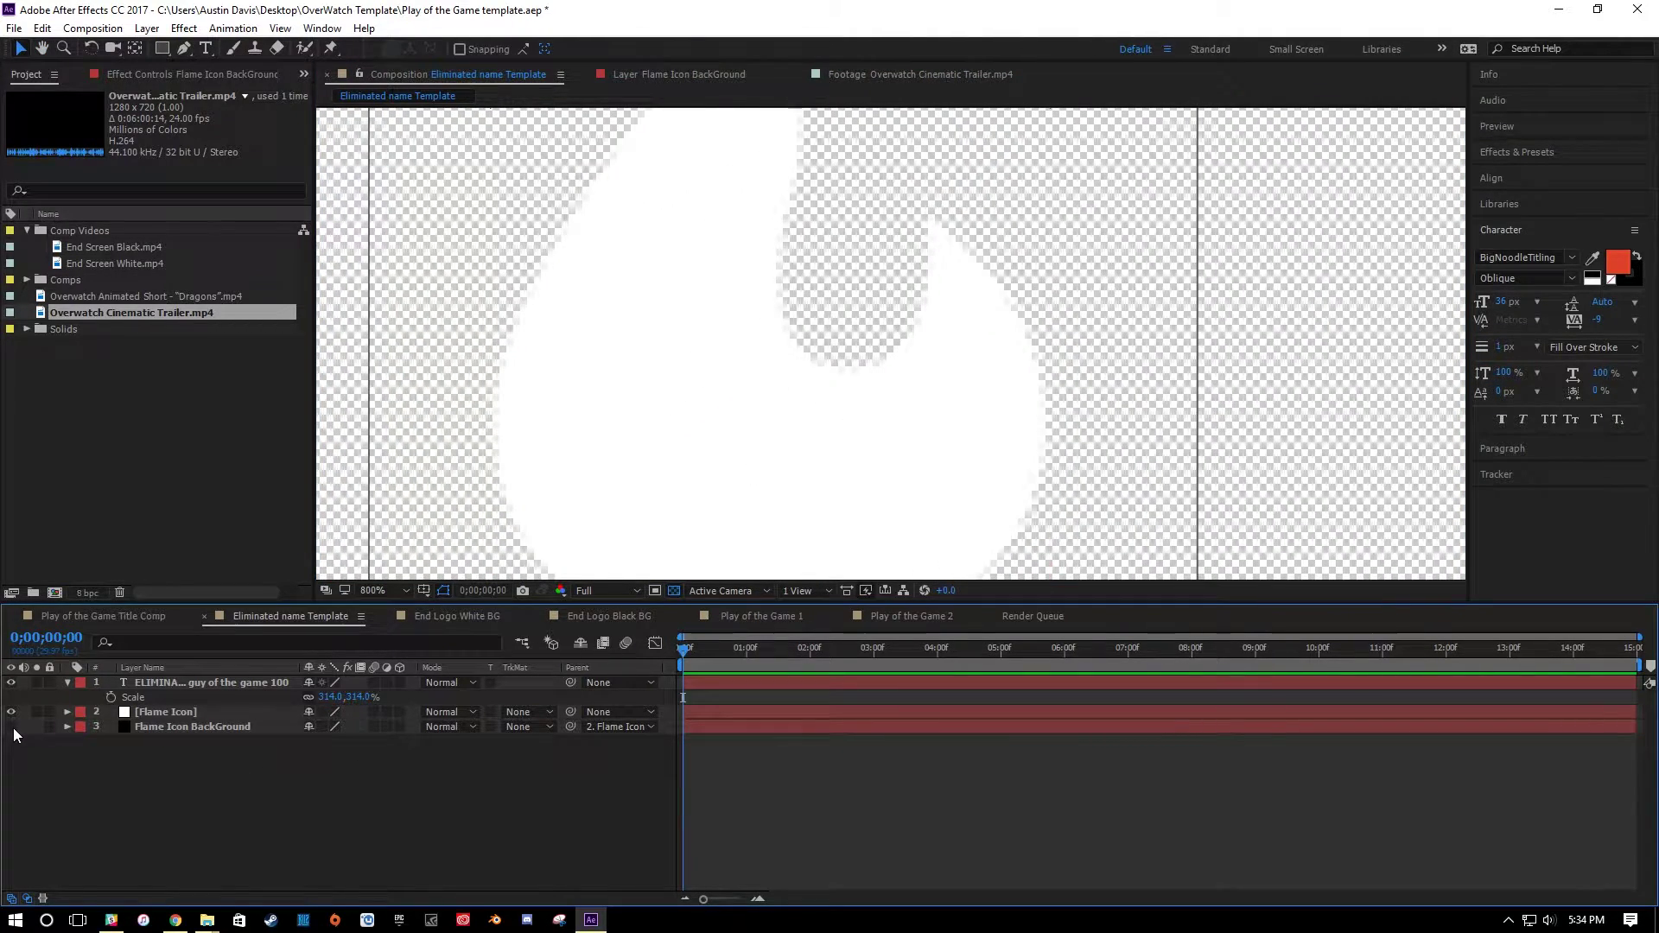
click(12, 727)
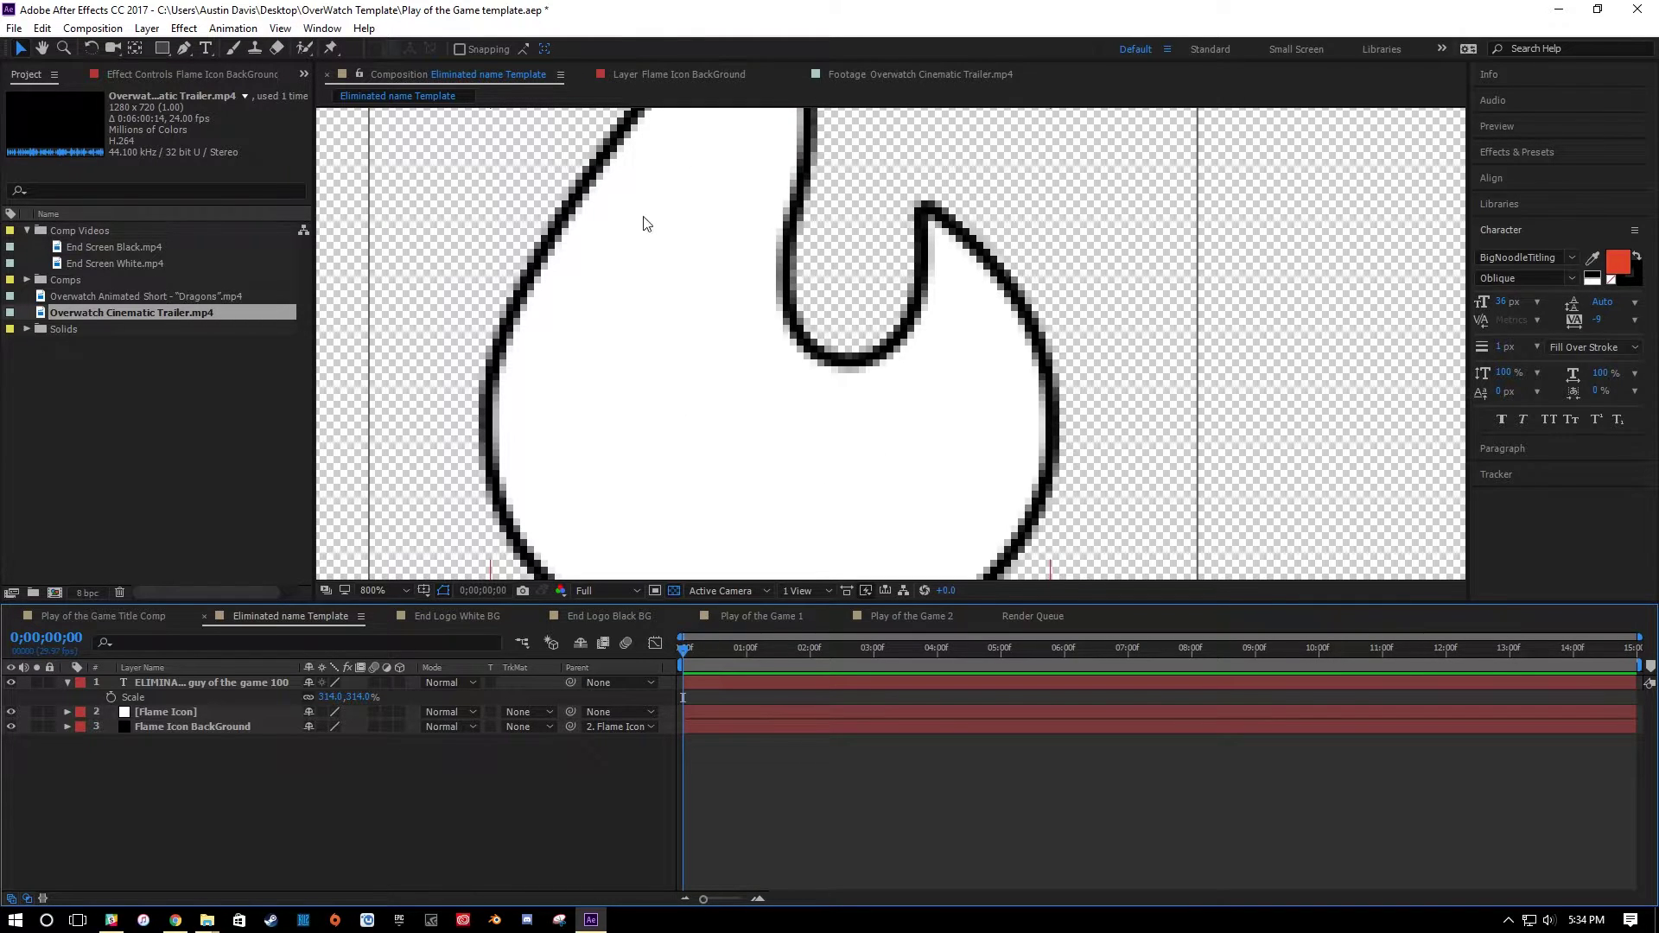
Scale the Flame Icon layer to 23% and move it next to the title's 100.
click(181, 715)
scroll(766, 407, down, 2)
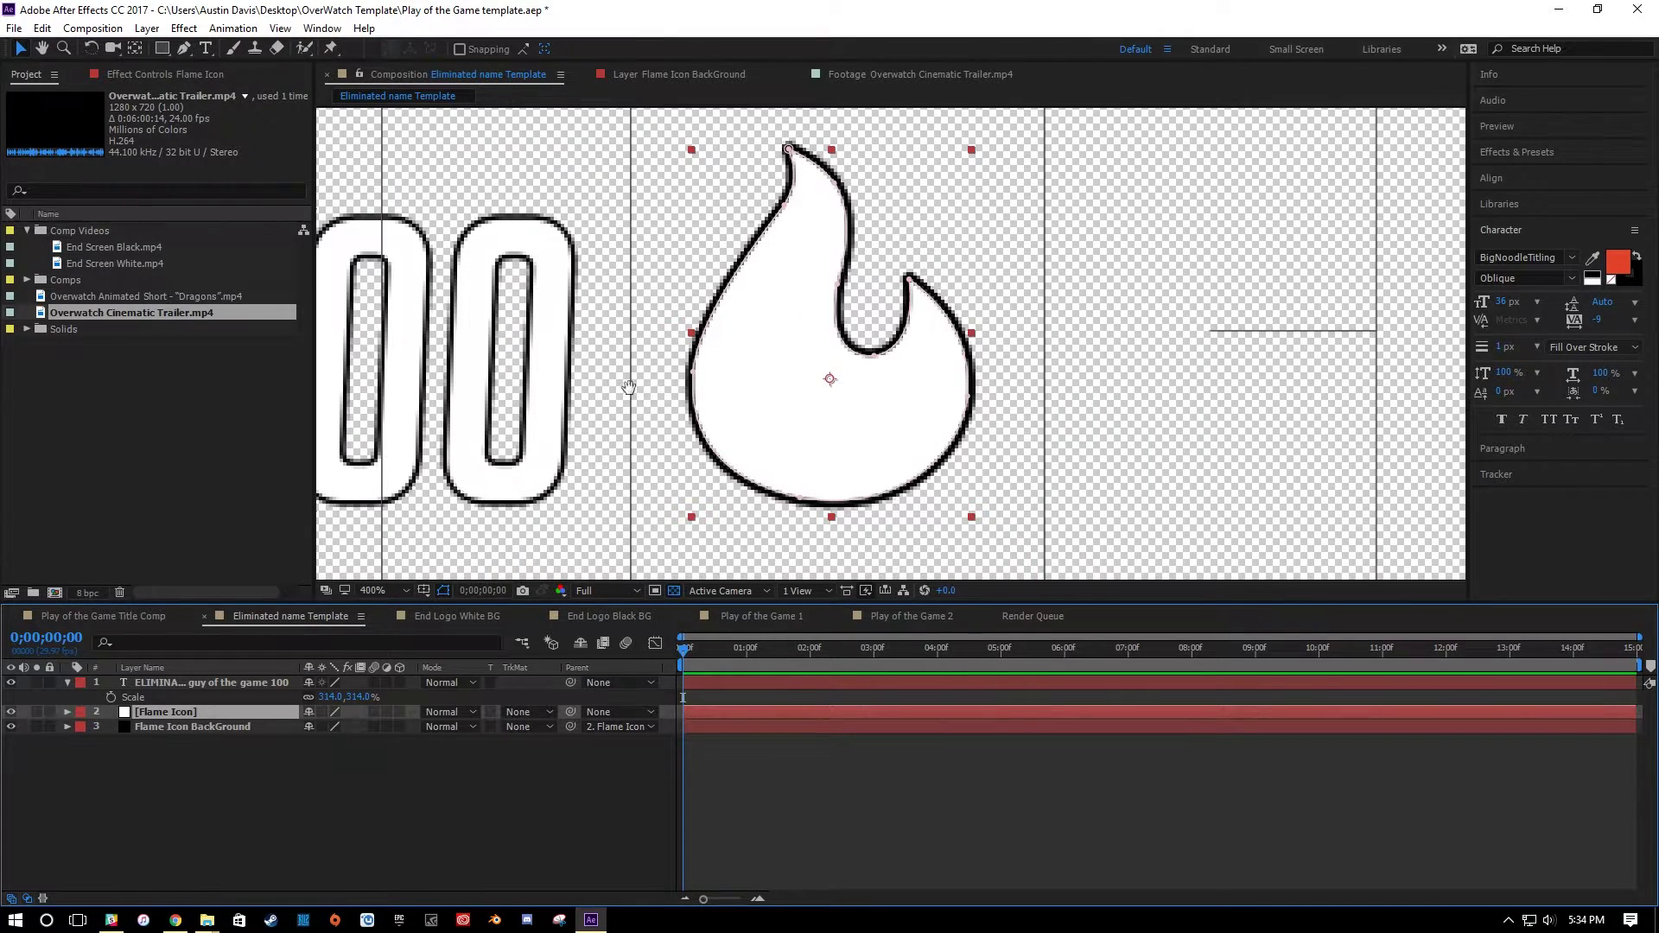
key(s)
drag(334, 727, 329, 728)
drag(936, 404, 891, 446)
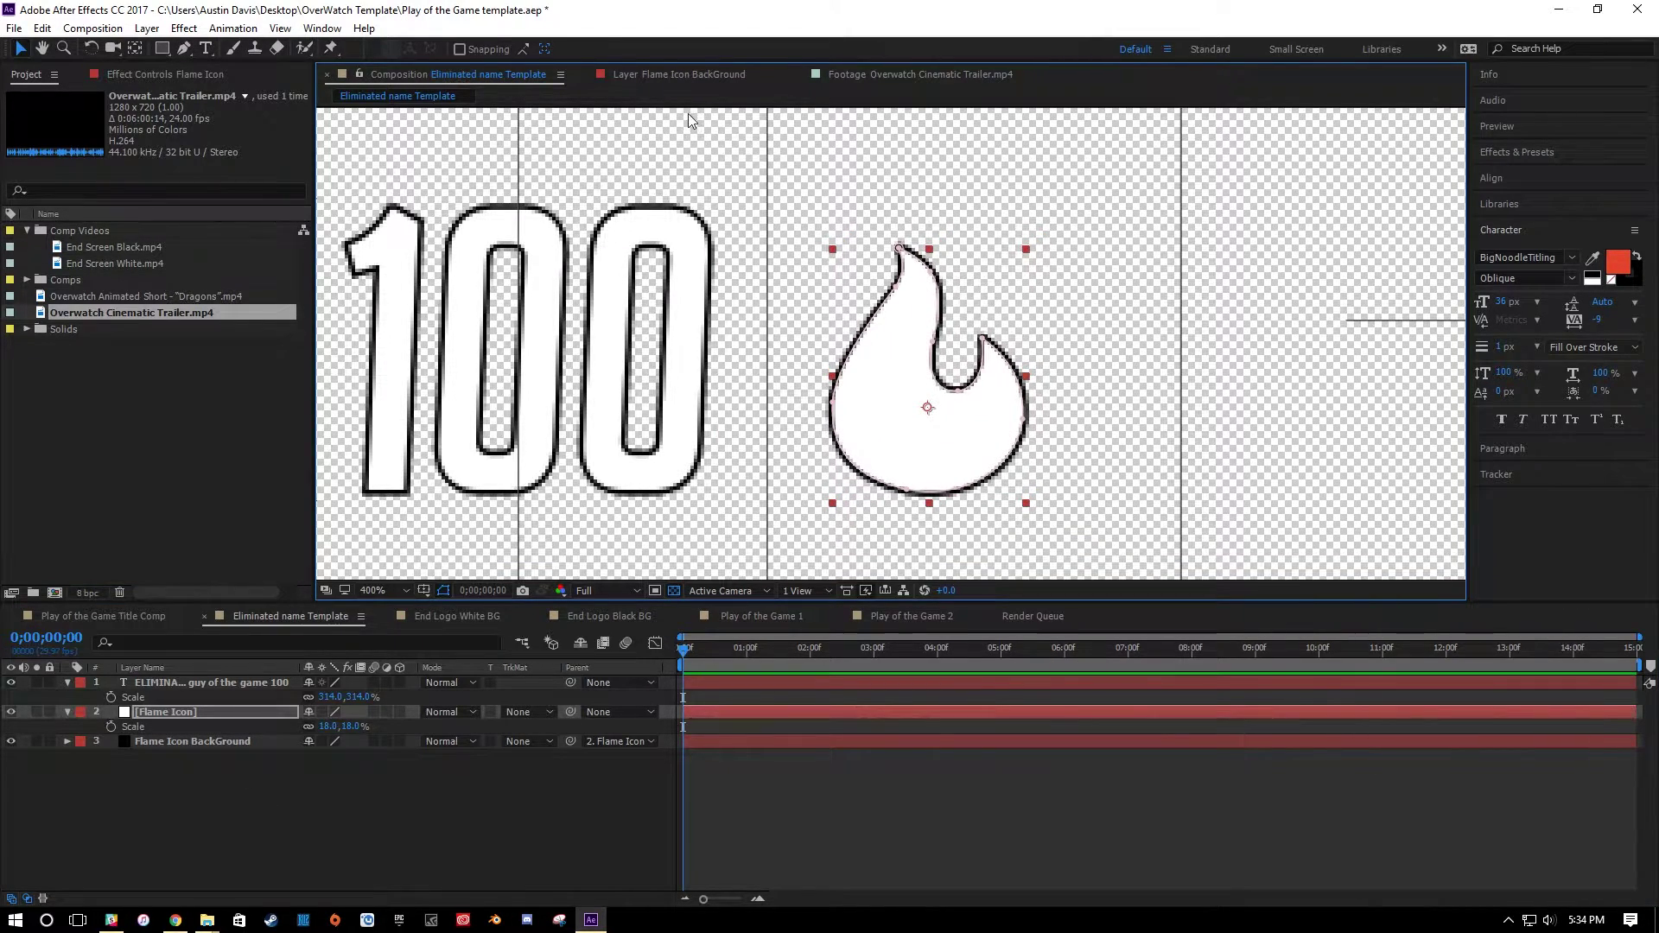
Show rulers, add a horizontal guide at the flame's base, and fit the composition in view.
key(ctrl+r)
drag(700, 112, 905, 460)
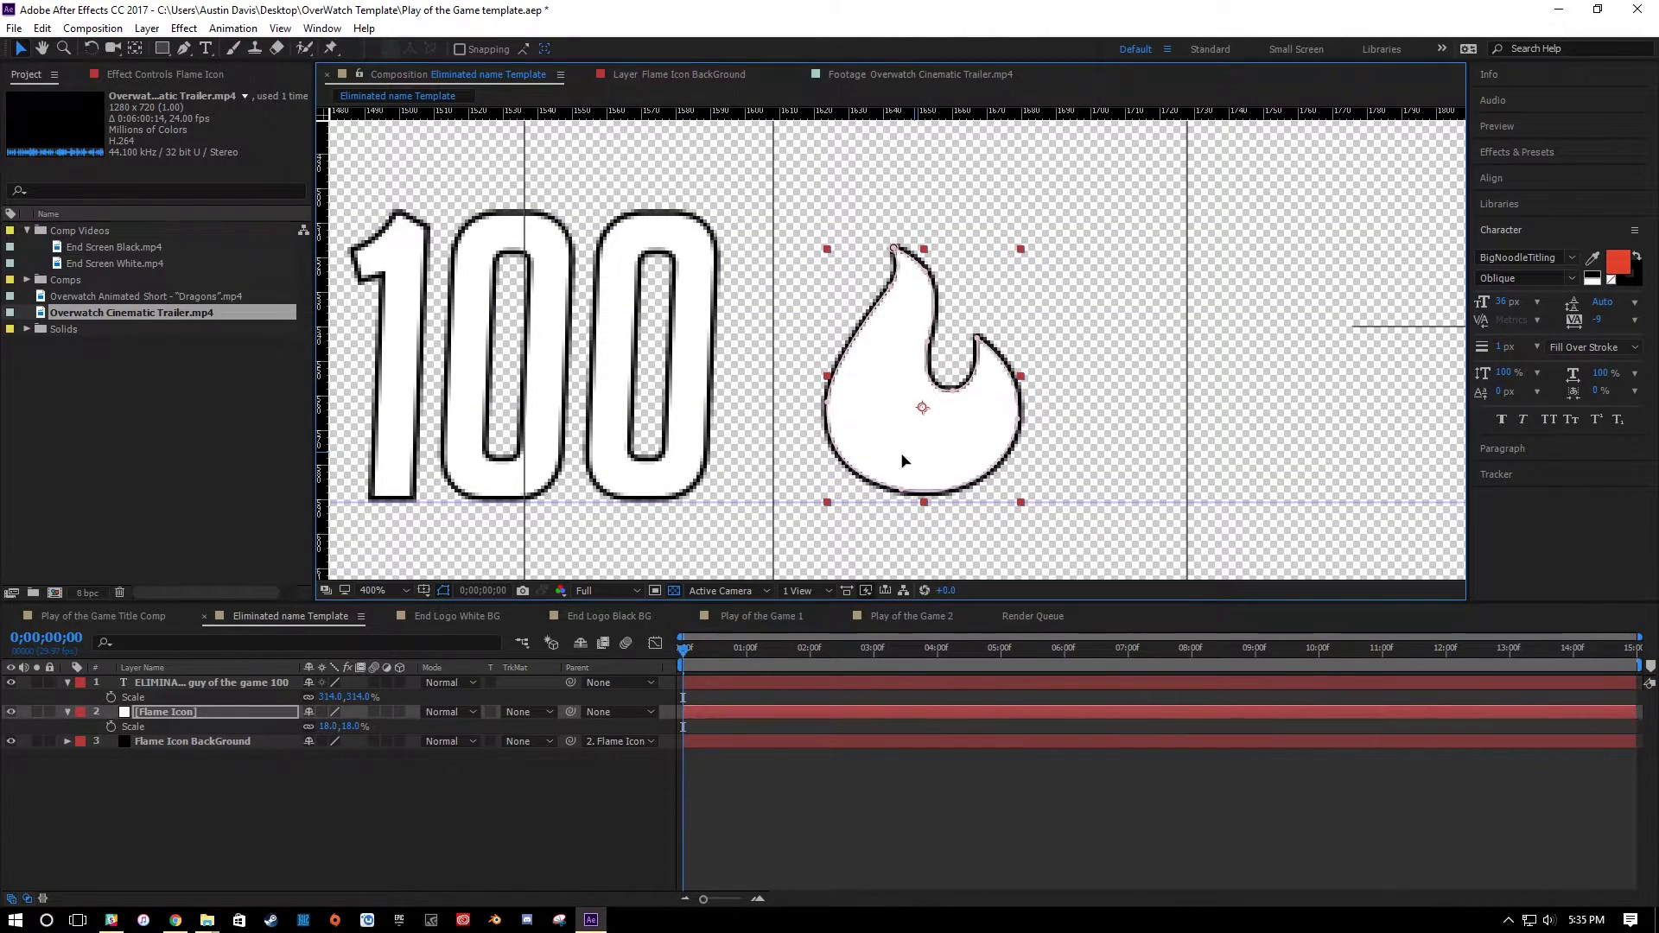
key(comma)
key(comma)
key(comma)
key(comma)
key(period)
key(period)
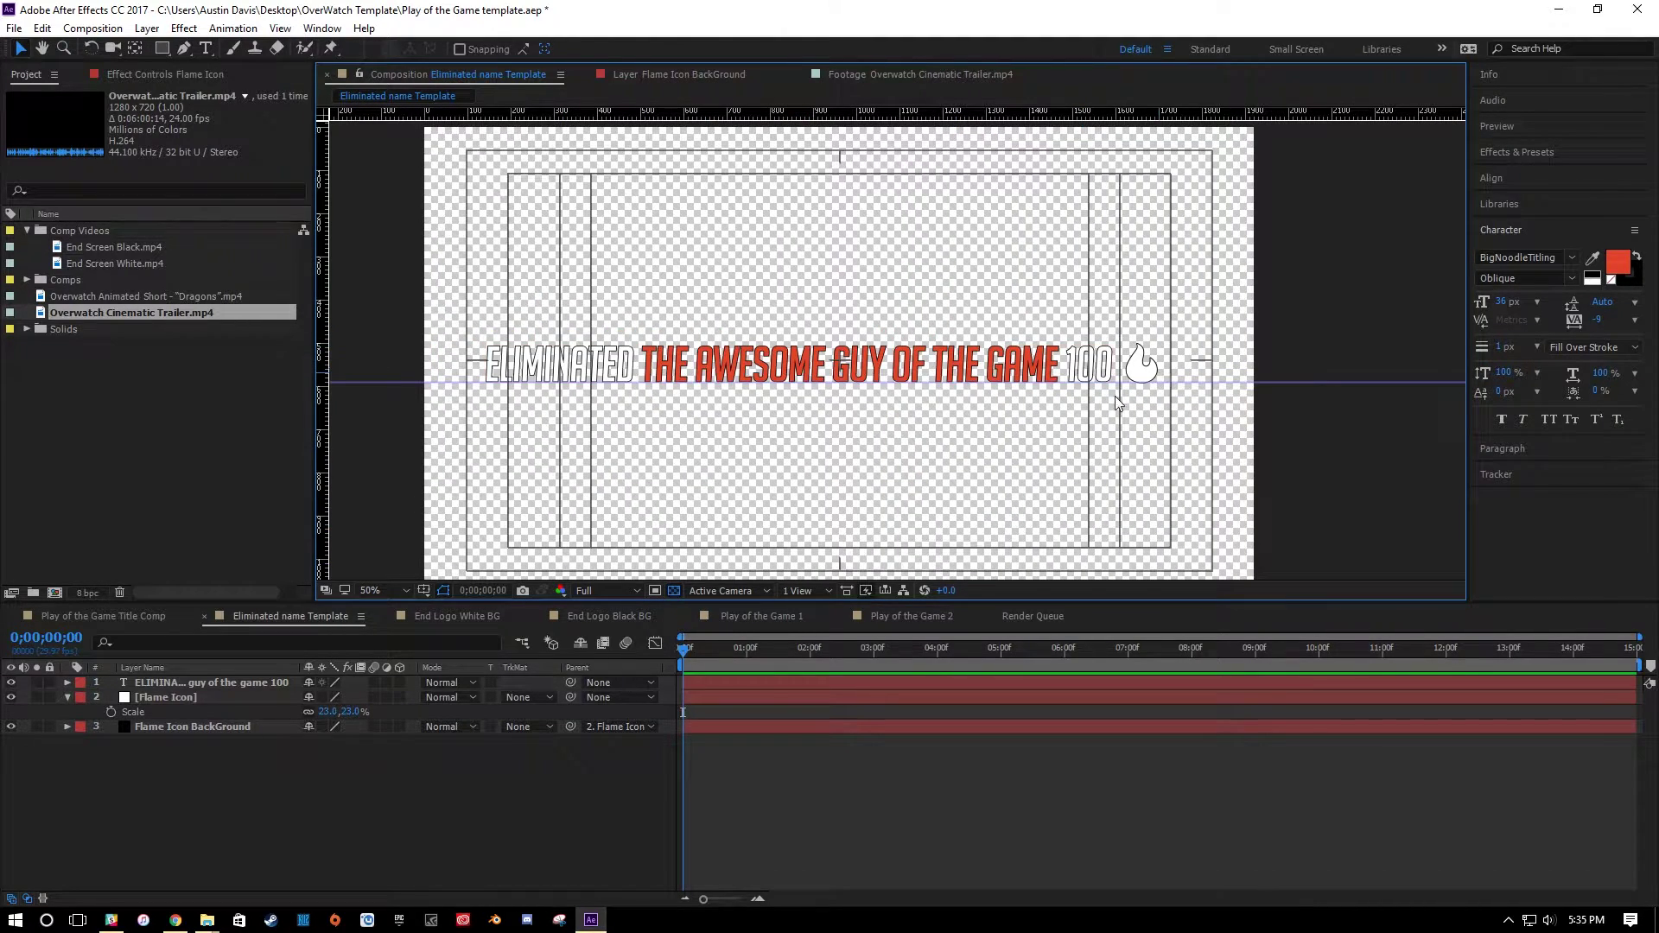
Save the current frame to the Render Queue with the output format set to PNG Sequence.
click(113, 32)
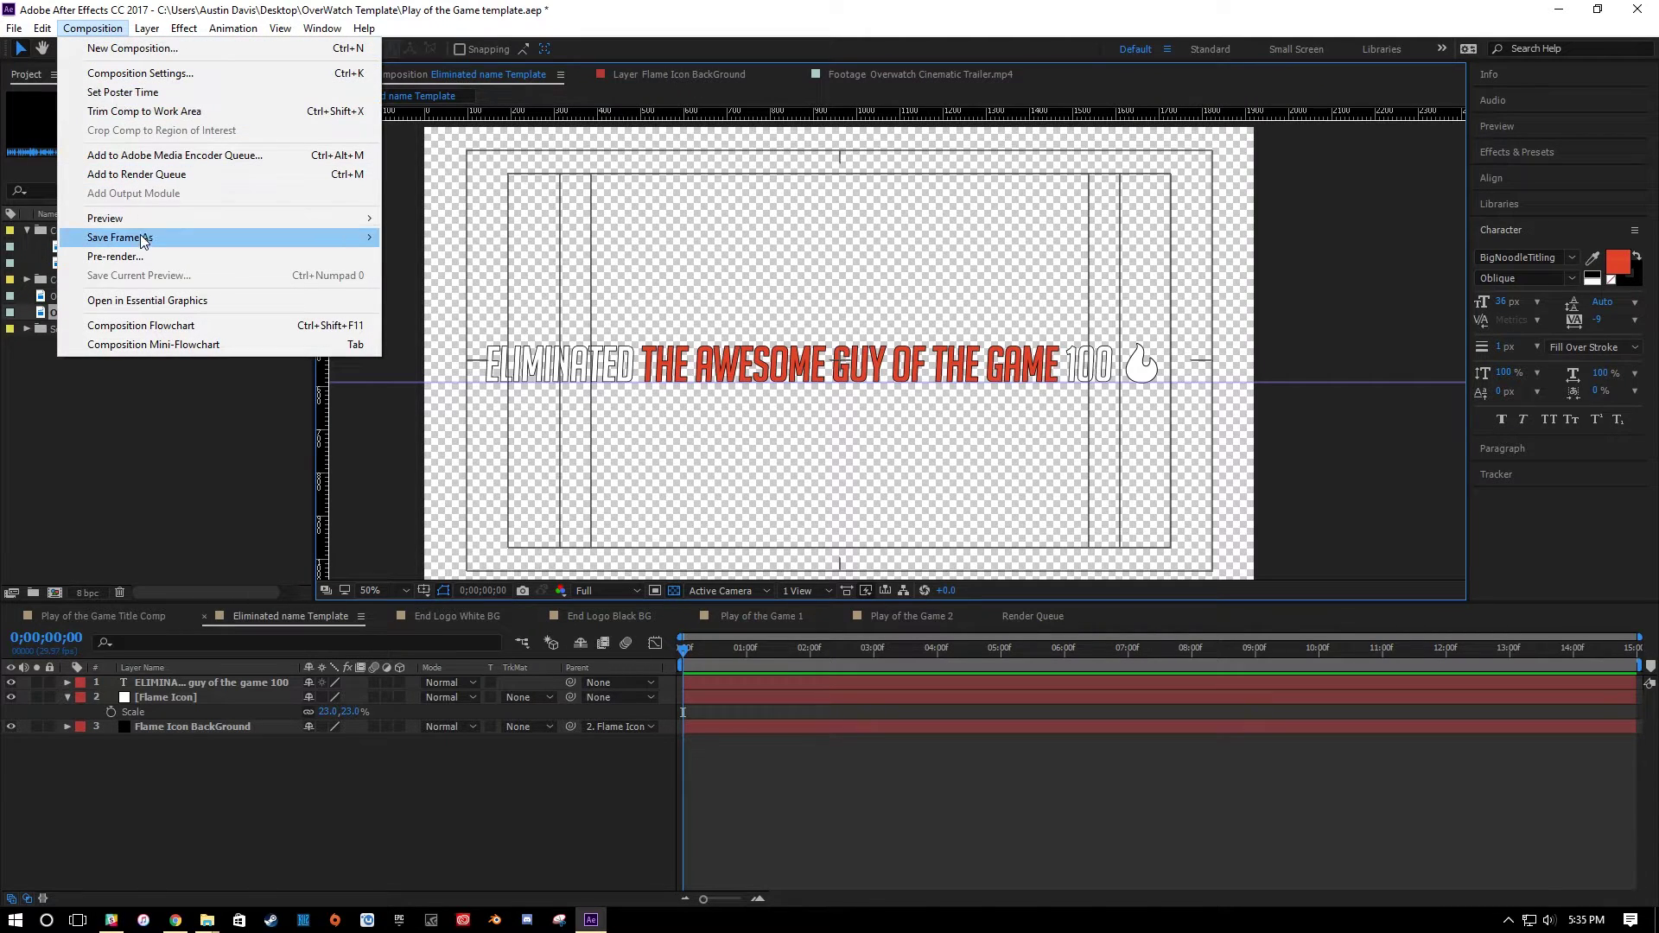
mouse_move(140, 236)
click(513, 234)
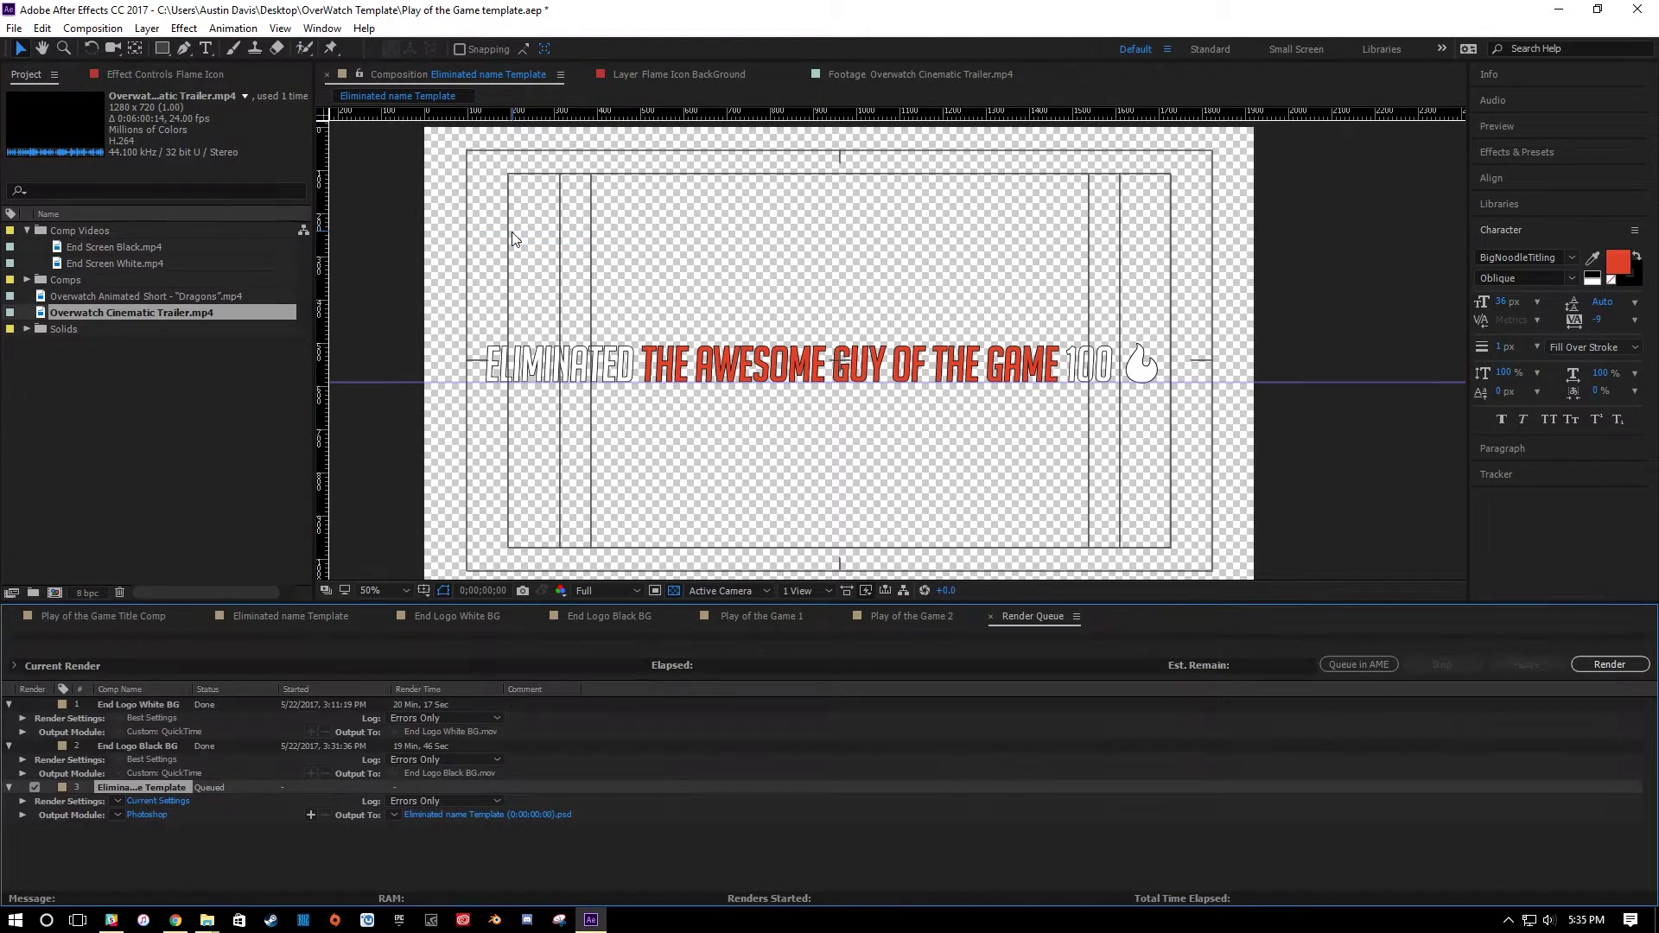
click(143, 814)
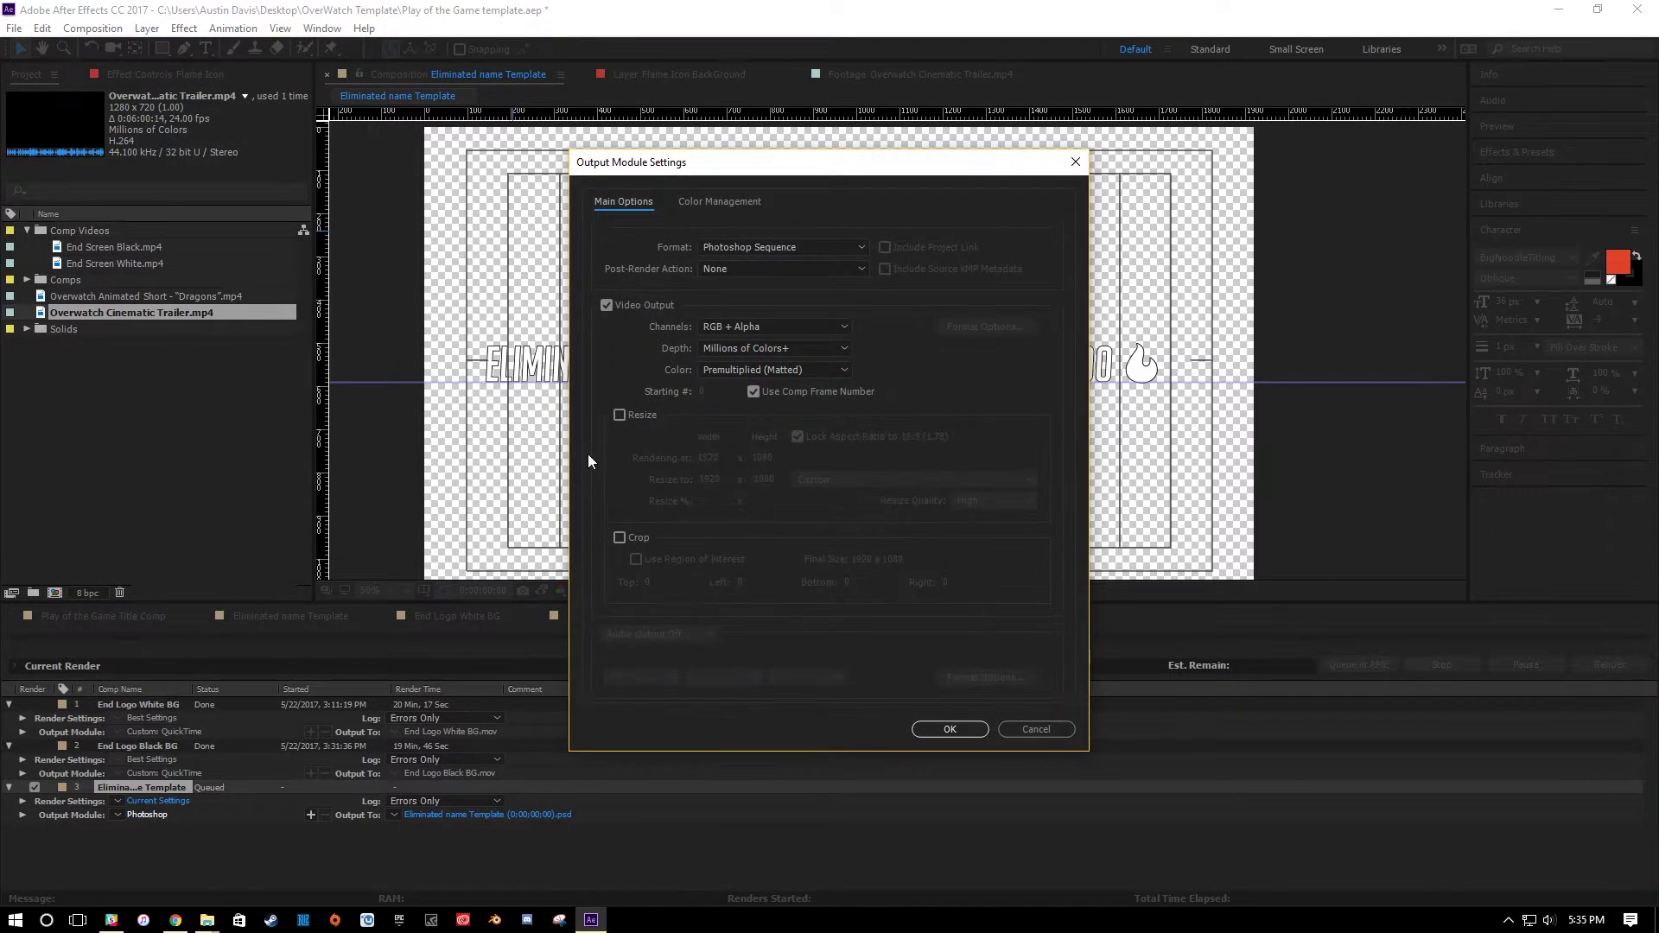
drag(745, 167, 913, 179)
click(925, 257)
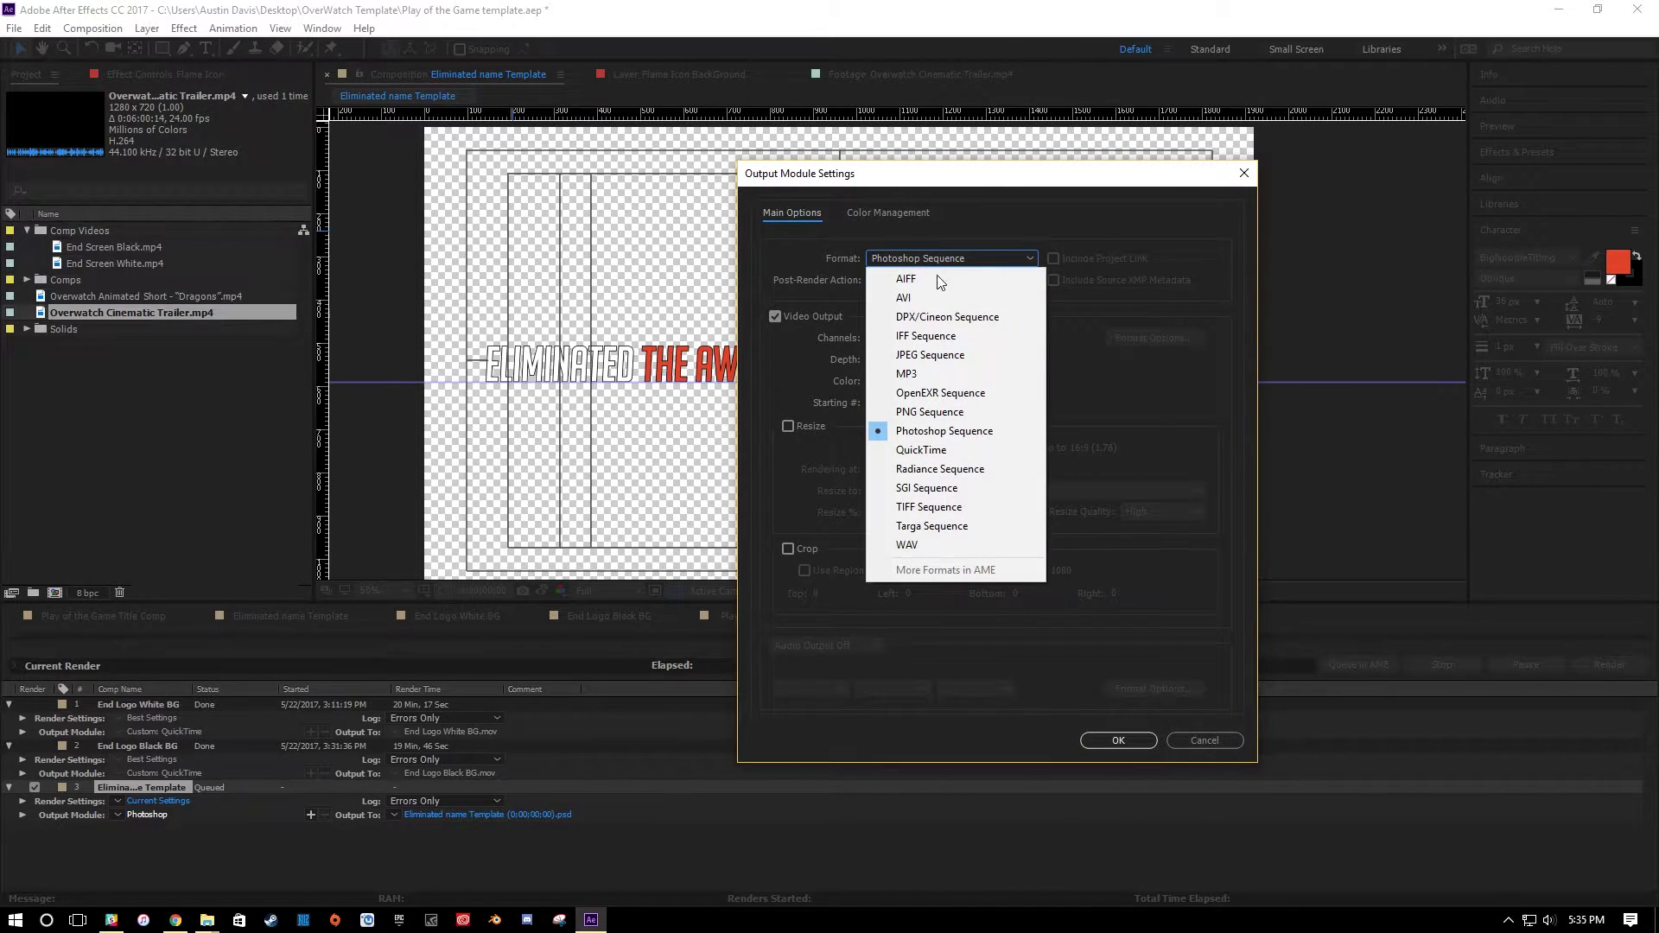
click(935, 411)
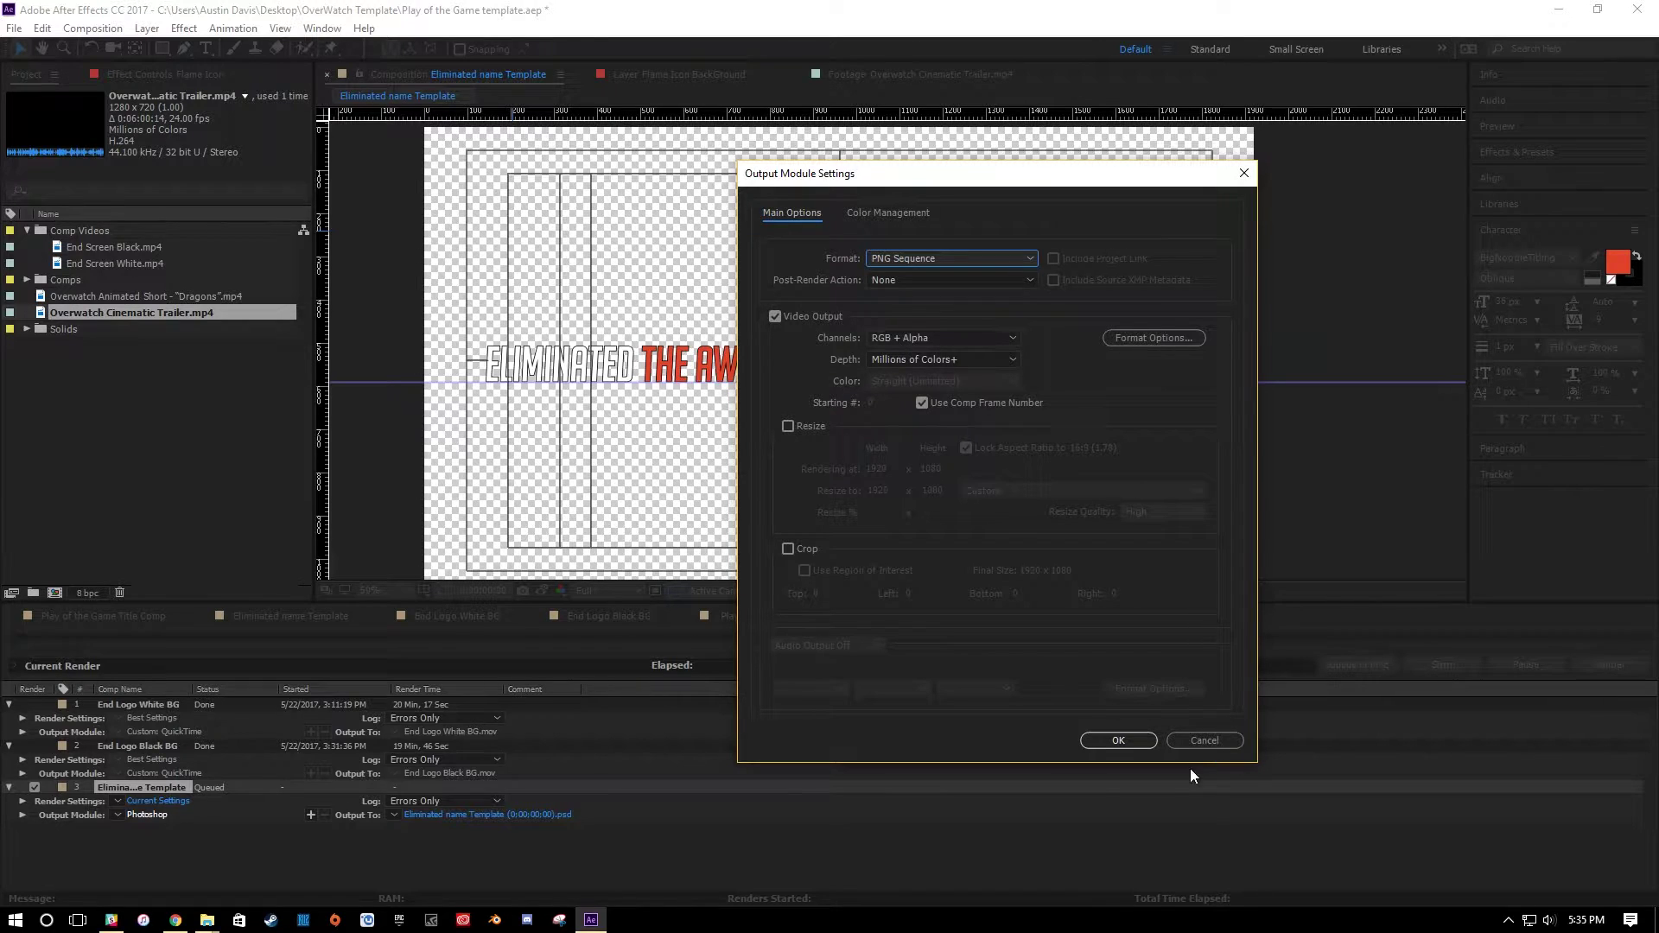
click(1118, 742)
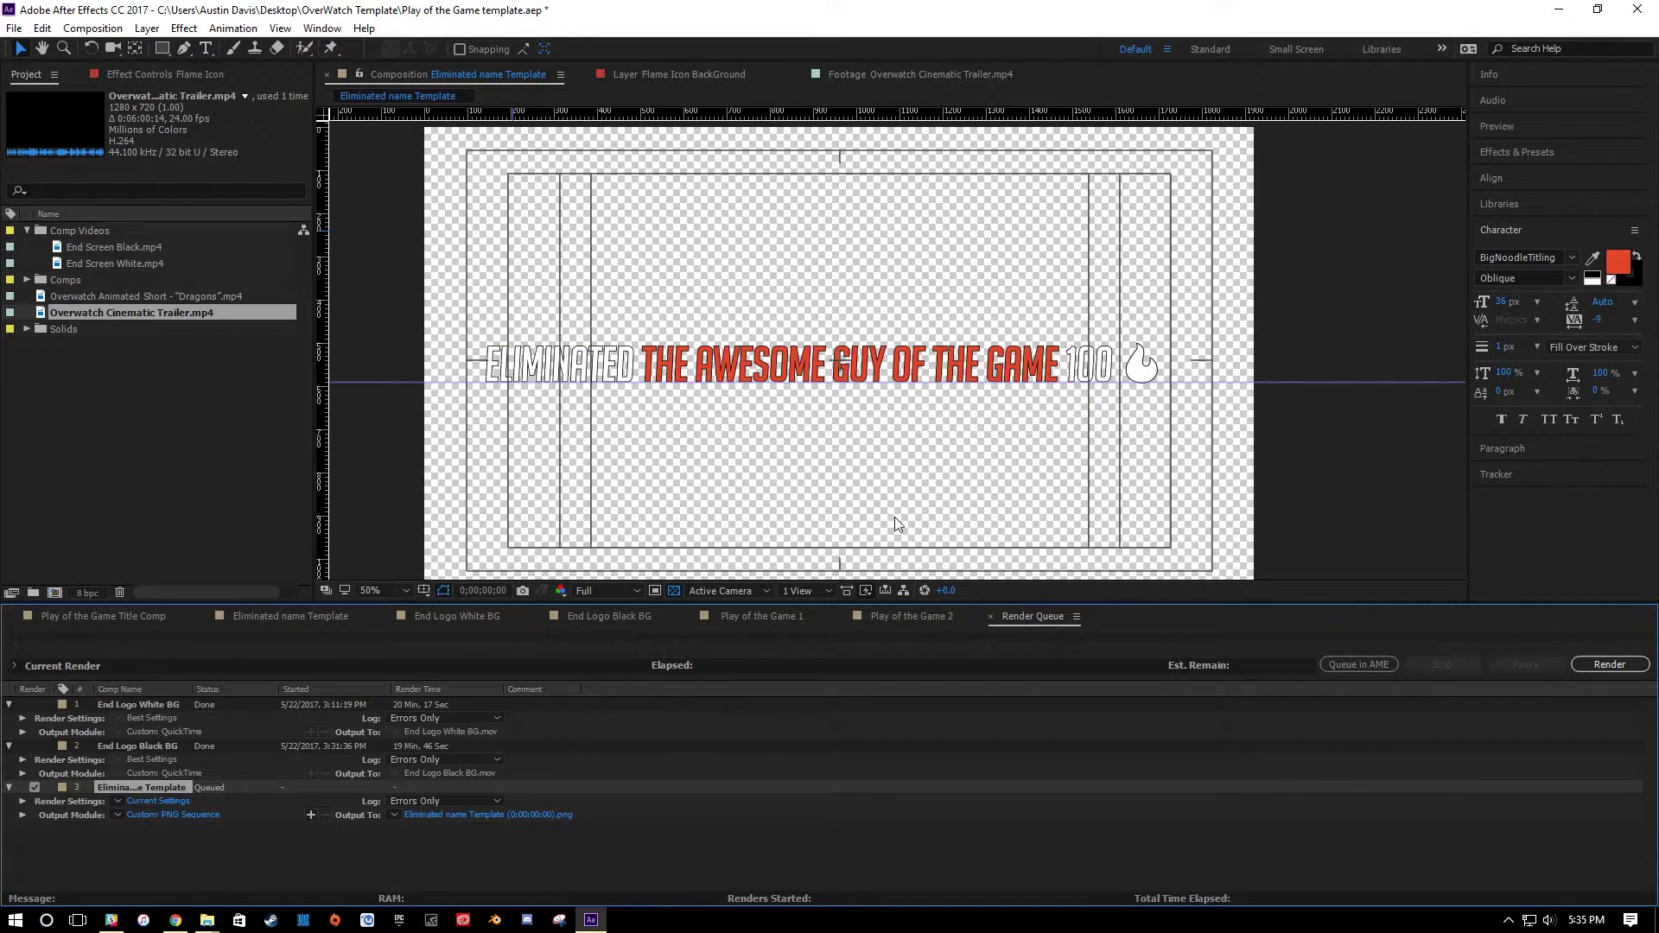
Open End Logo White BG and scrub from the dark logo frame to the two-clip frame.
click(751, 482)
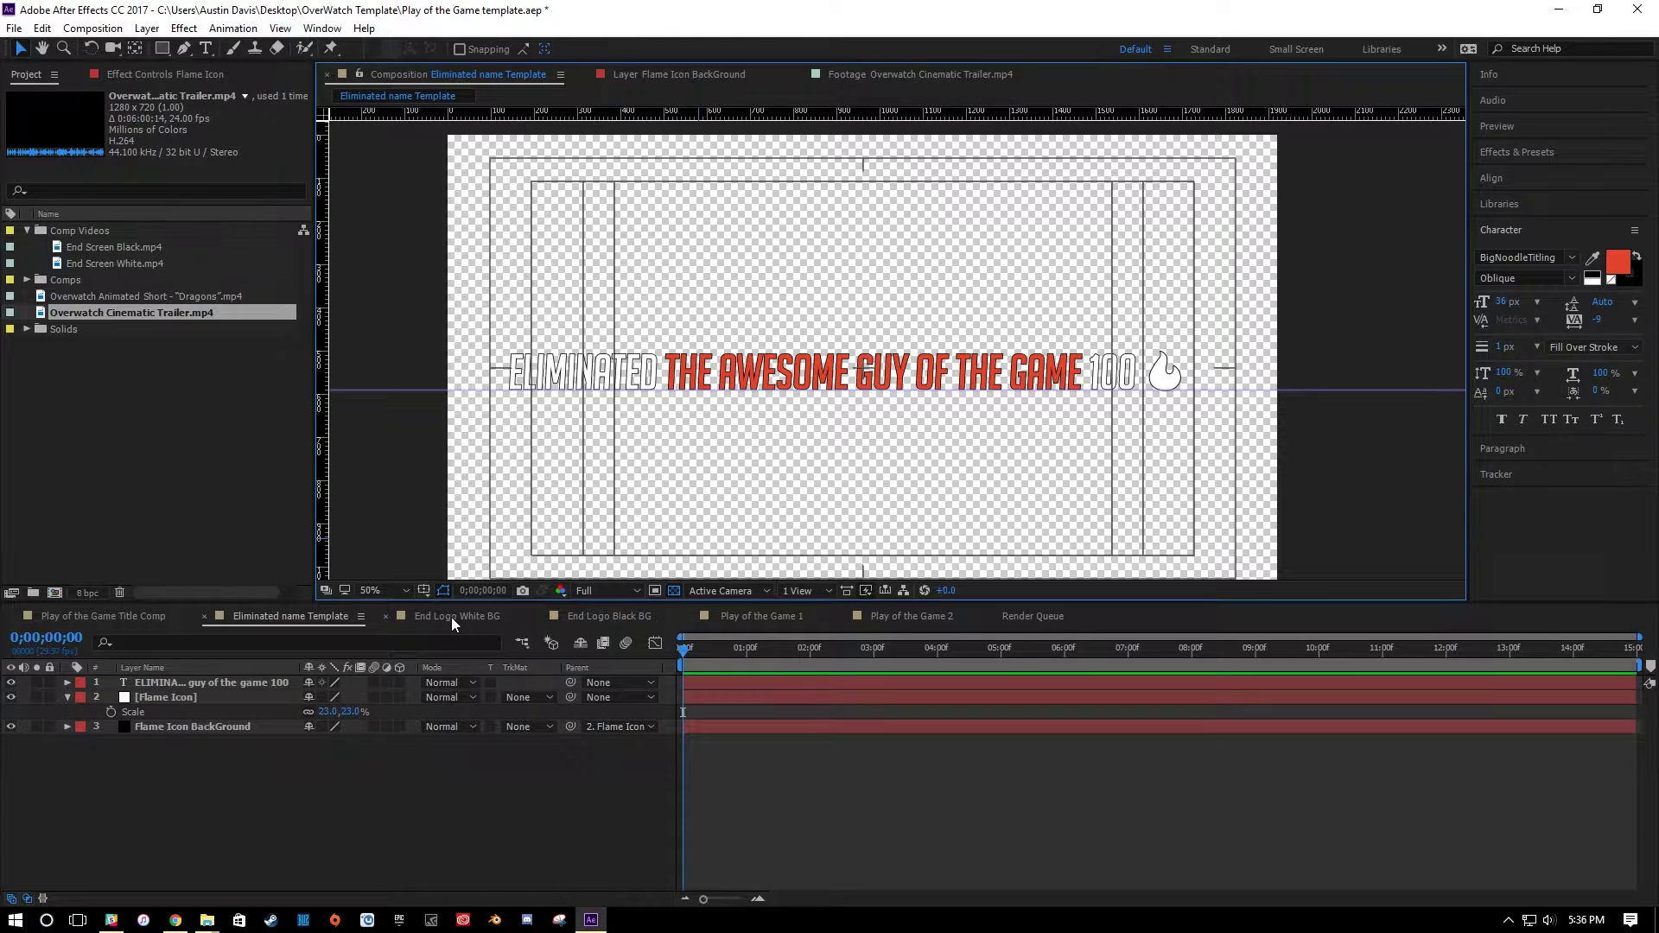
click(451, 617)
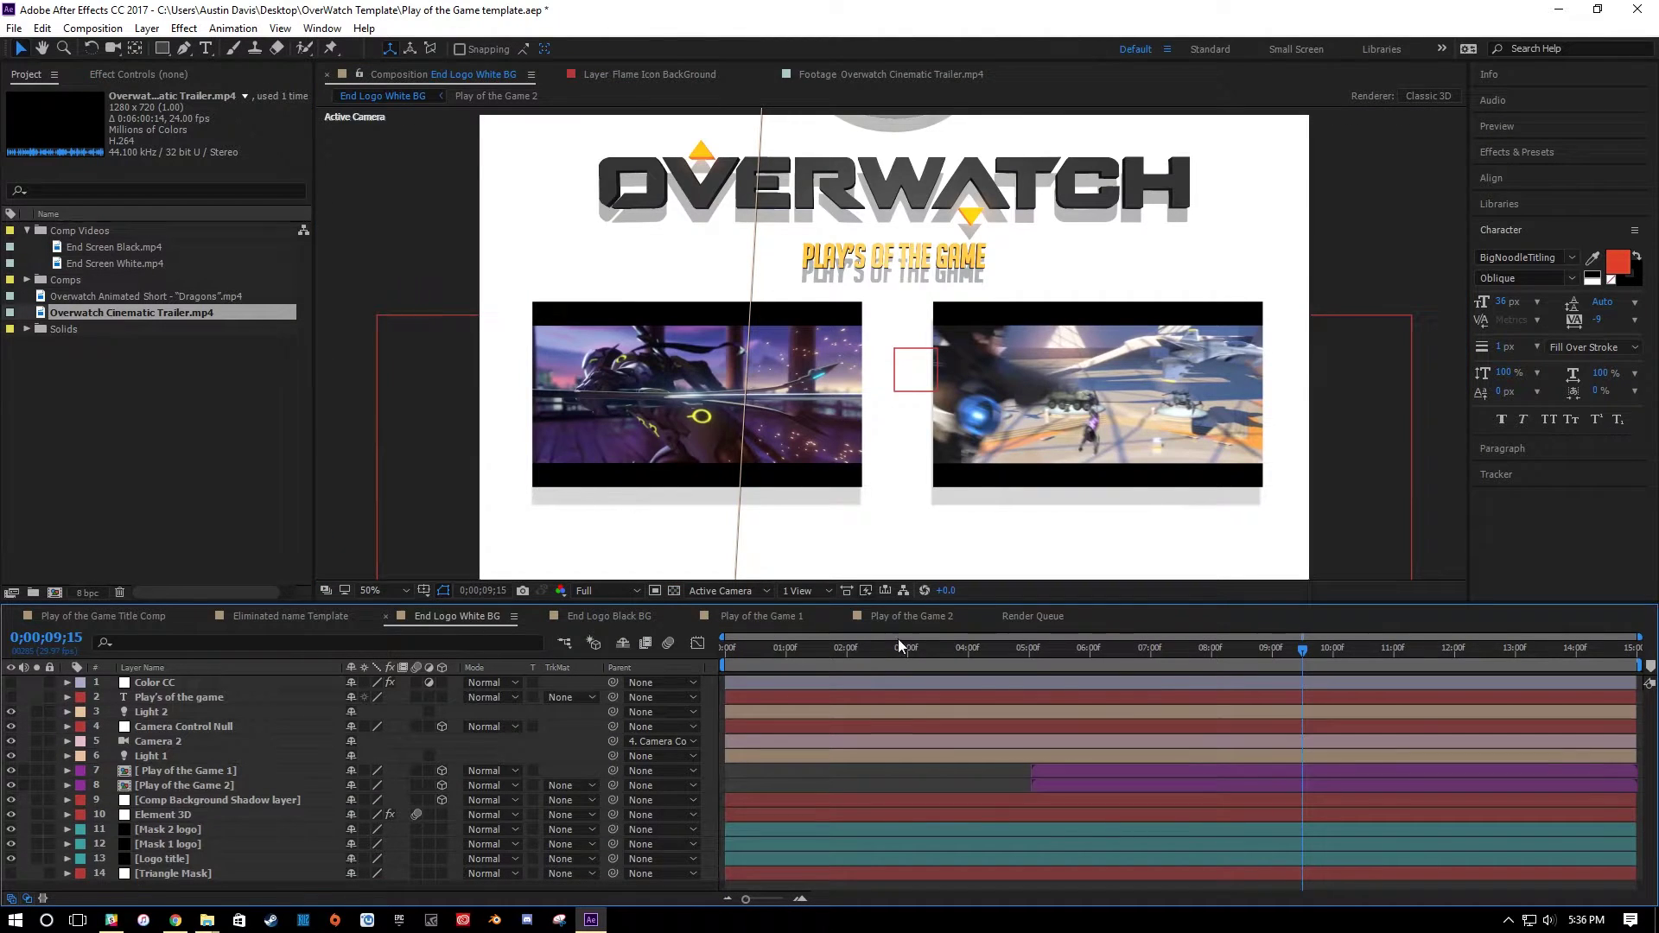
drag(1150, 657, 1085, 660)
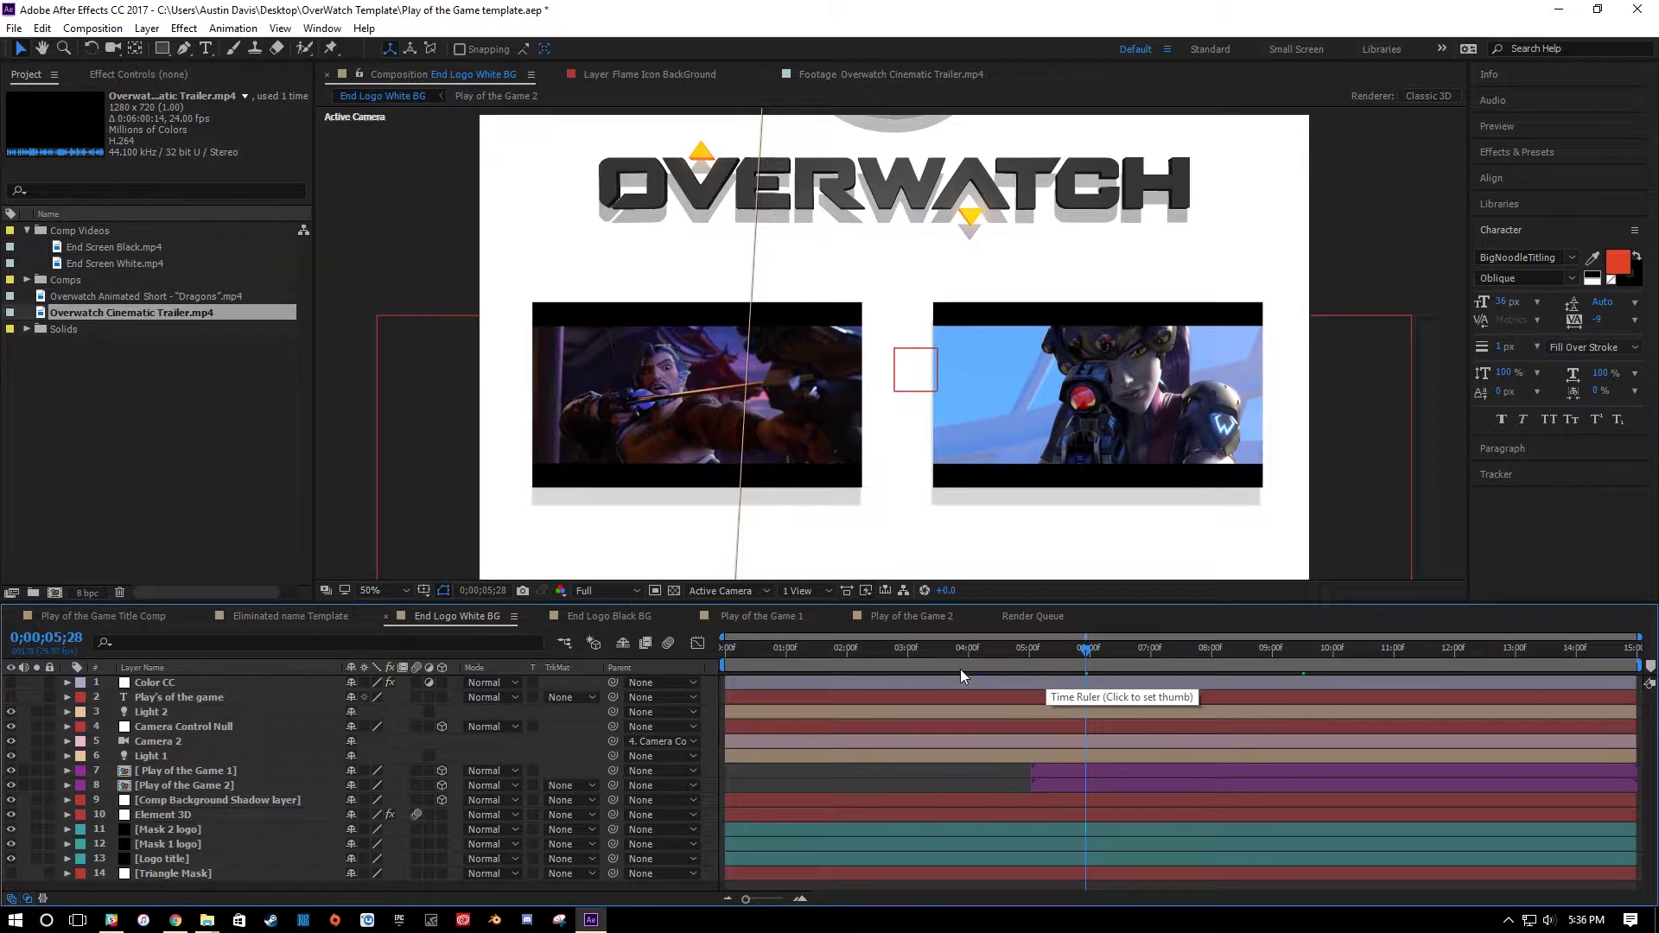
click(834, 652)
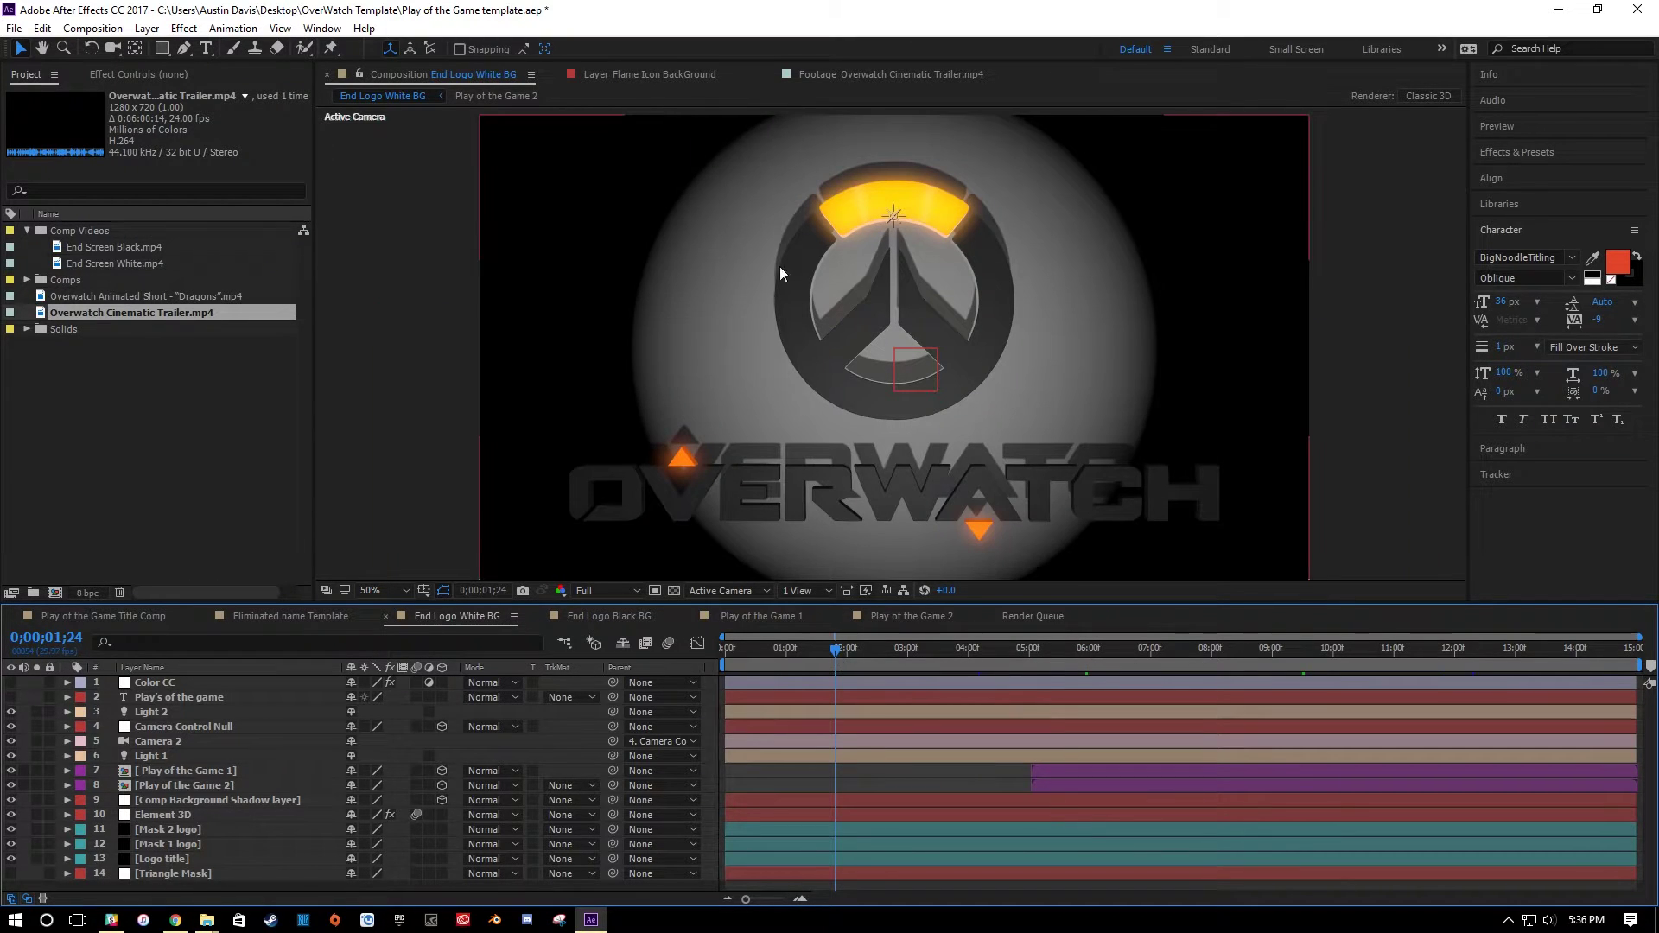
click(982, 653)
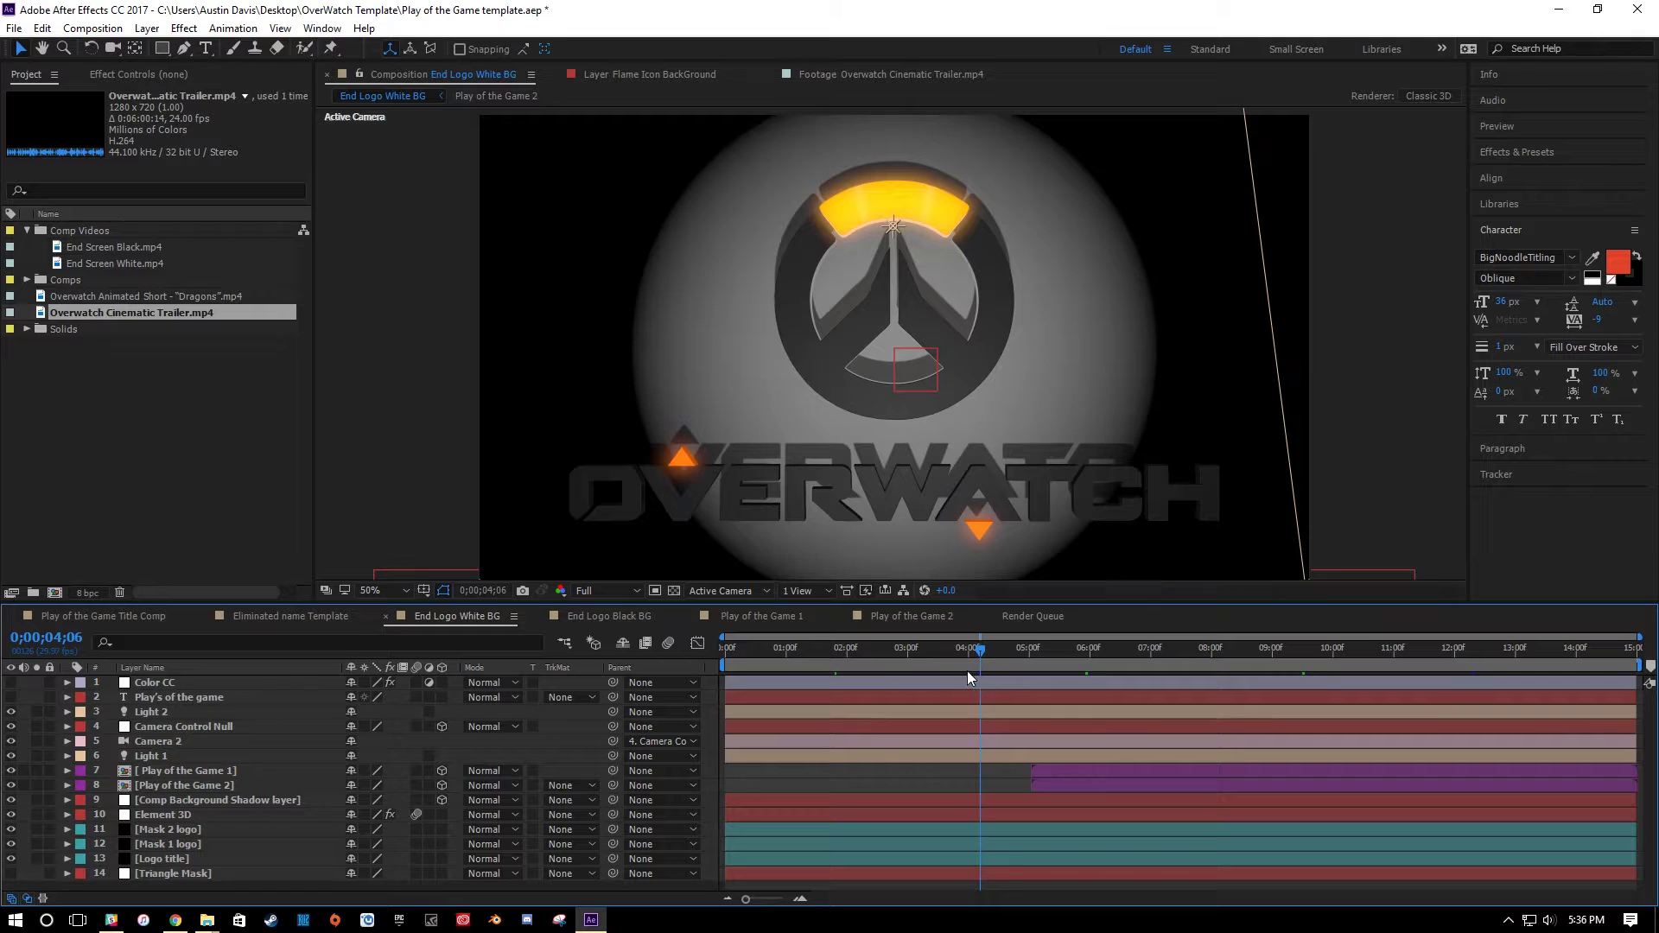
click(1017, 649)
click(1178, 650)
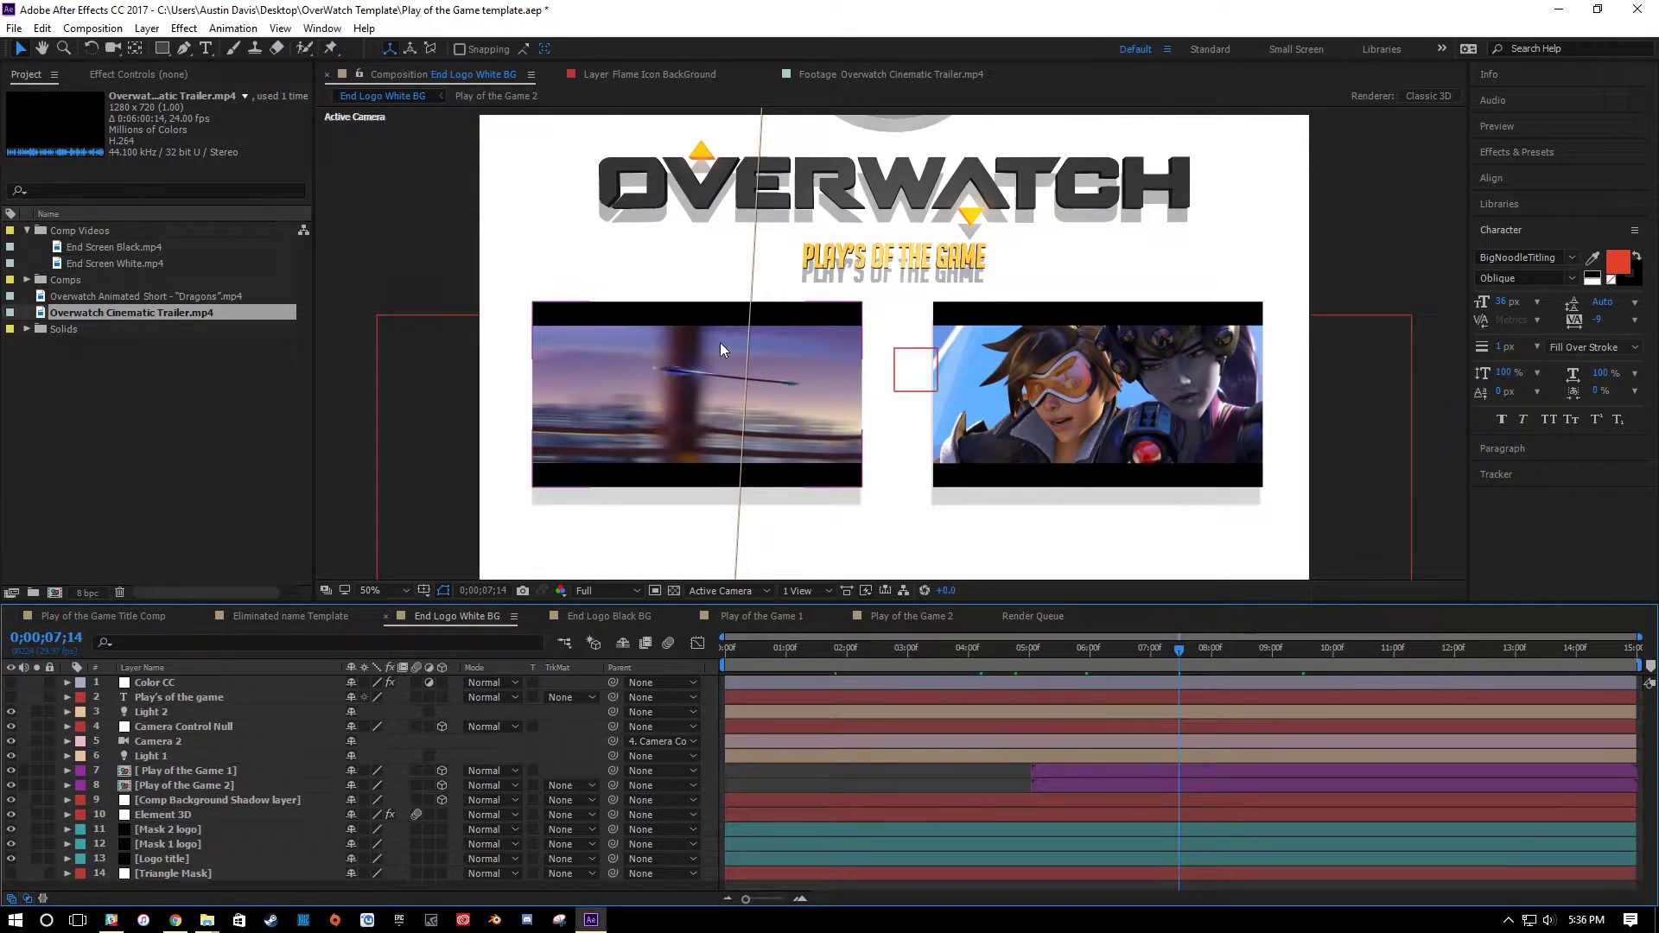
Select the left play-of-the-game clip and advance to 8 seconds 4 frames.
click(1083, 370)
click(725, 372)
click(1219, 650)
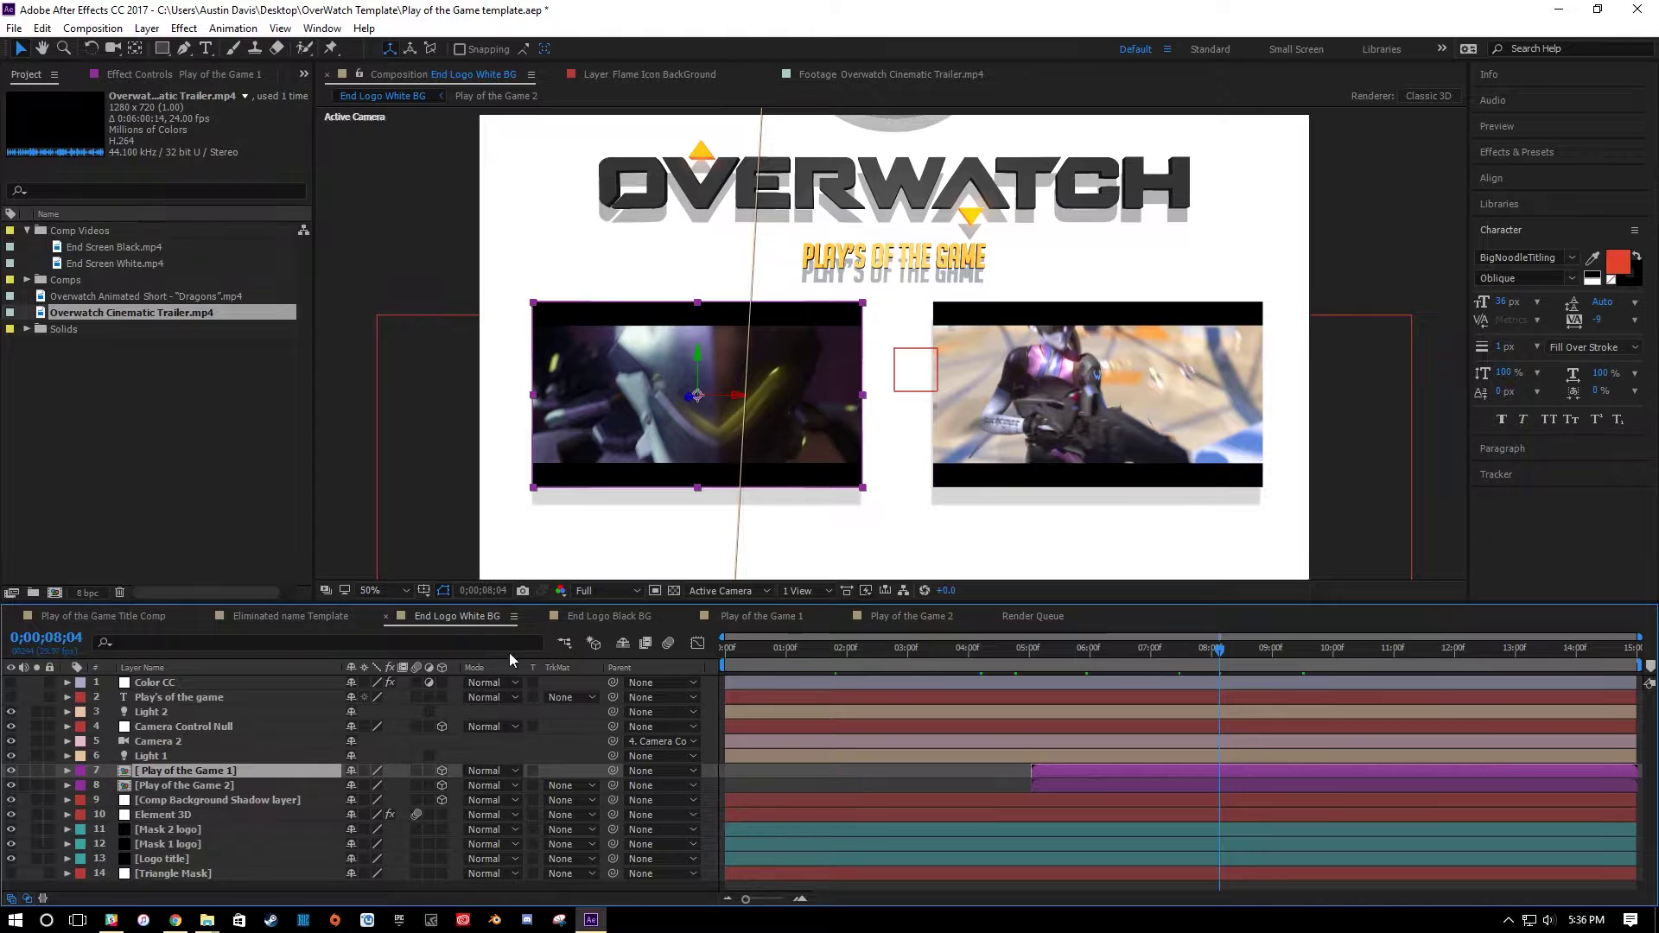
Check which clip belongs to which layer and open the Play of the Game 1 composition.
click(745, 381)
click(993, 427)
click(669, 410)
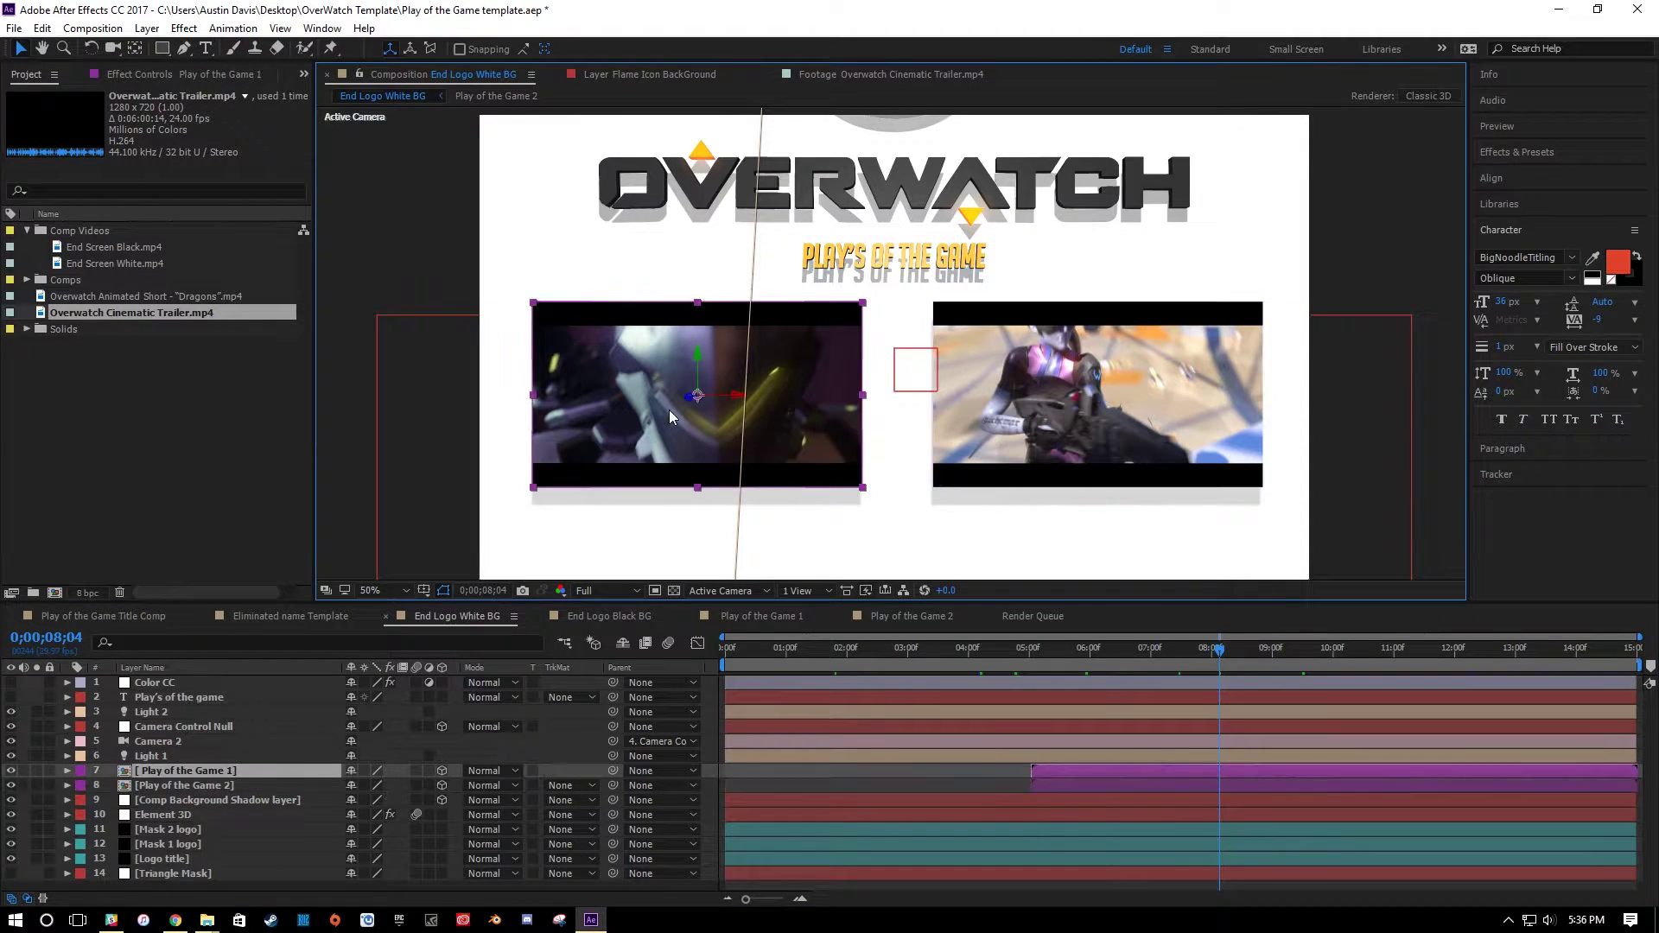
click(745, 619)
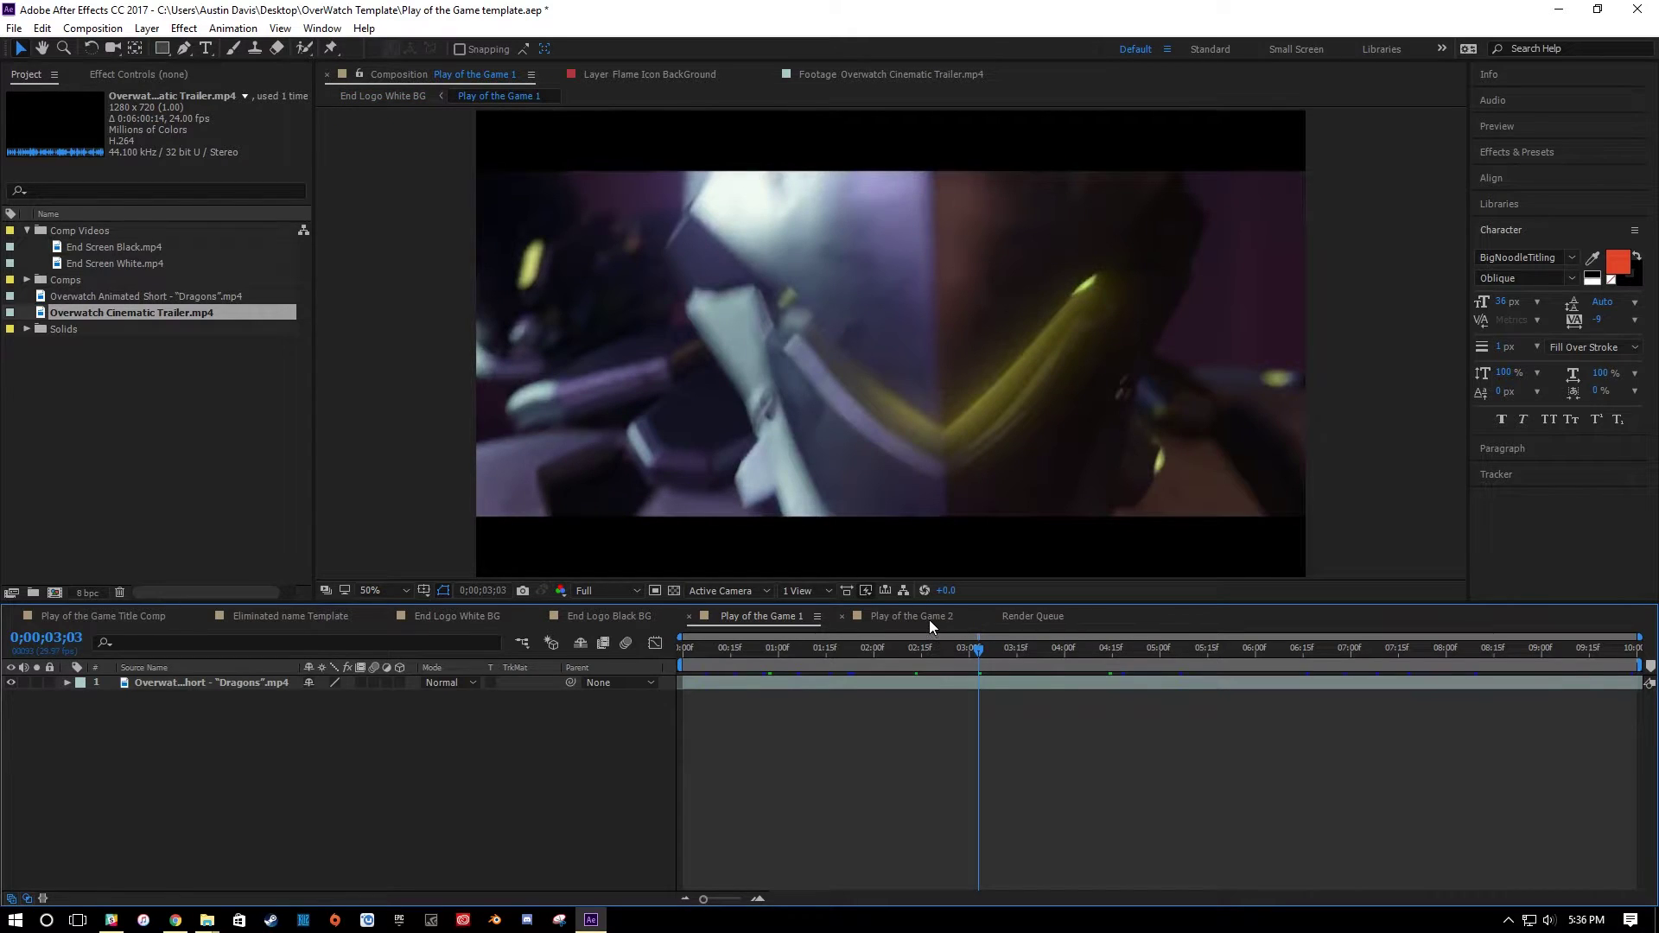
click(920, 617)
click(748, 622)
Add End Screen Black.mp4 as a layer and hide the Dragons footage to reveal the logo.
click(85, 261)
click(81, 249)
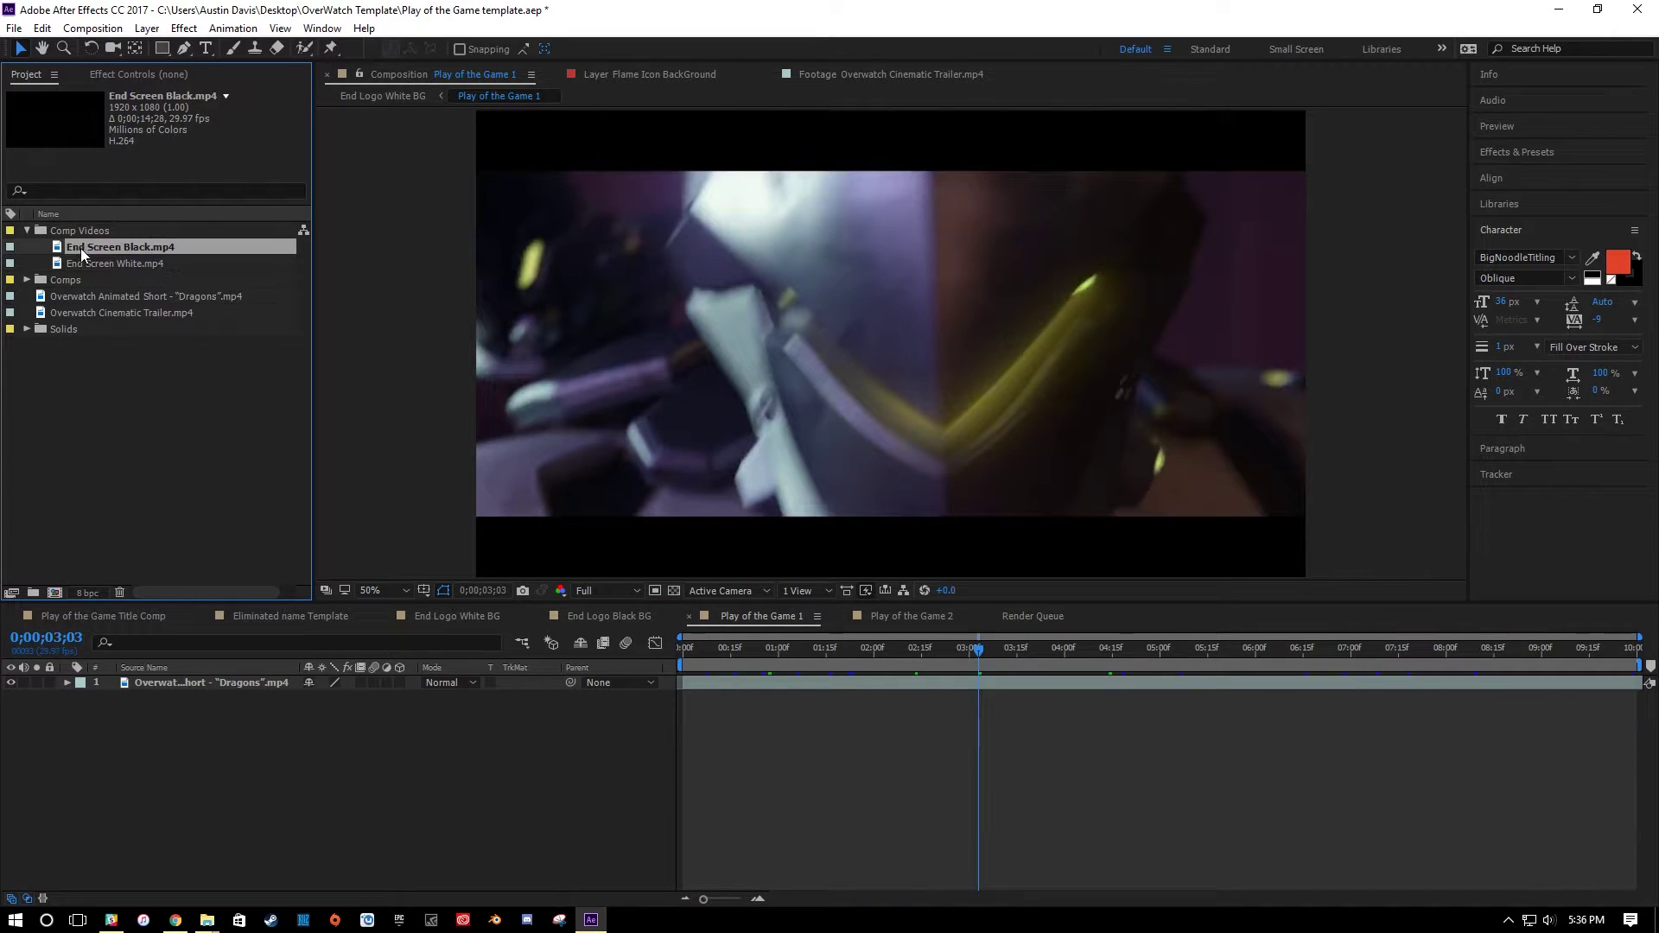
drag(78, 246, 254, 738)
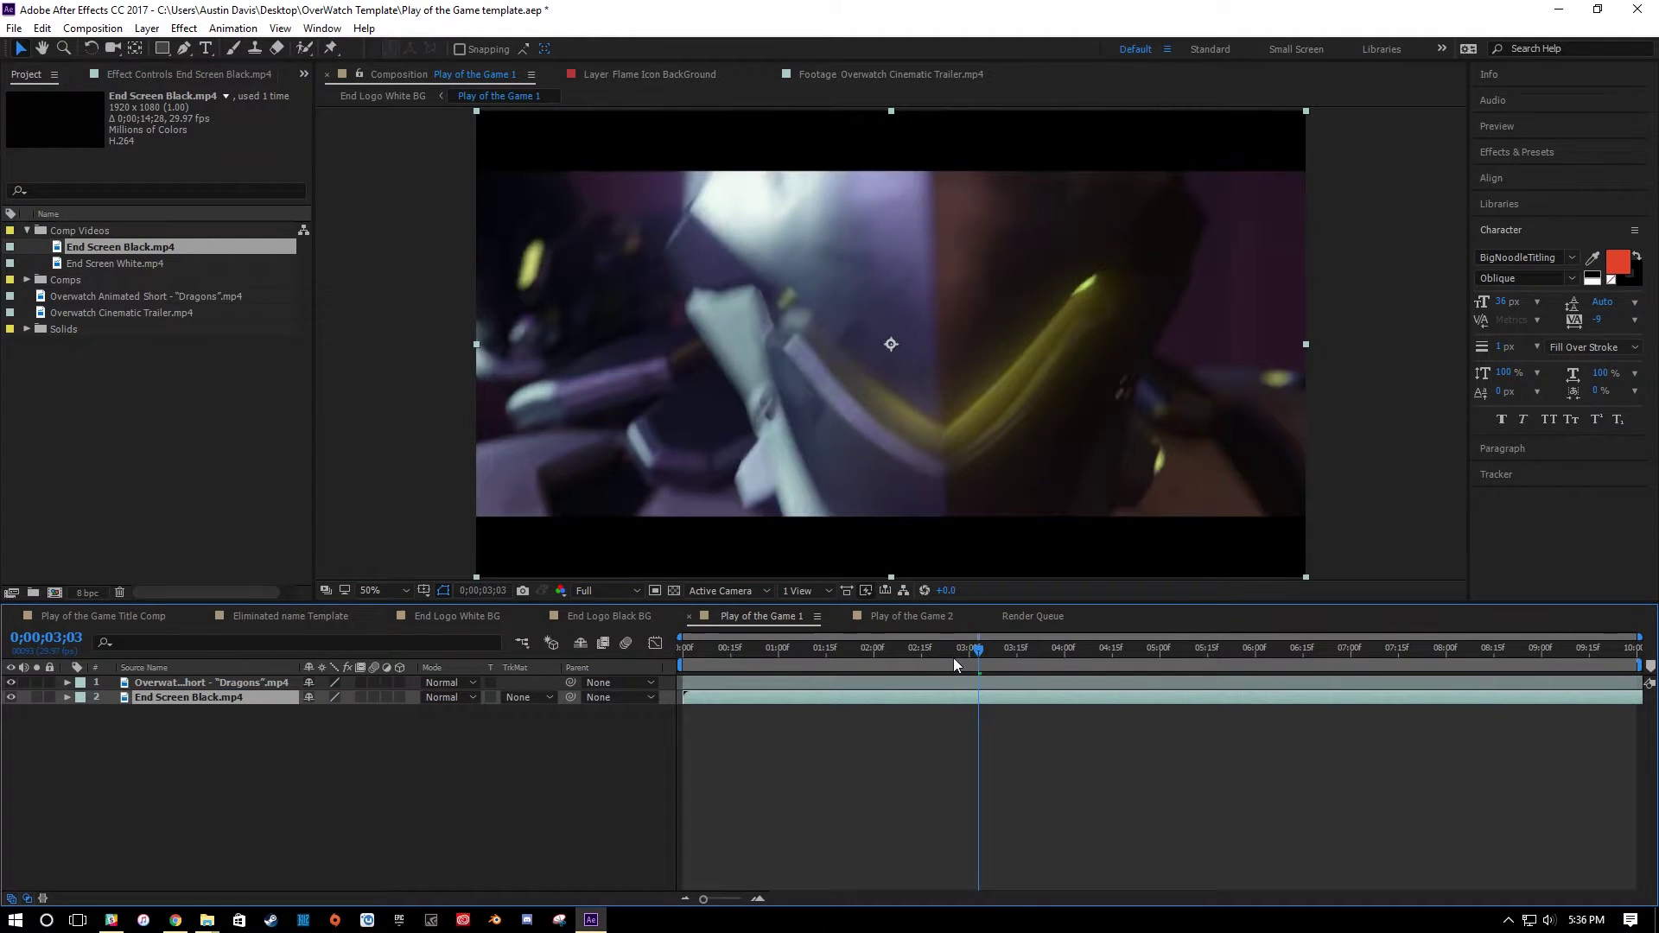
drag(952, 657, 922, 657)
click(11, 683)
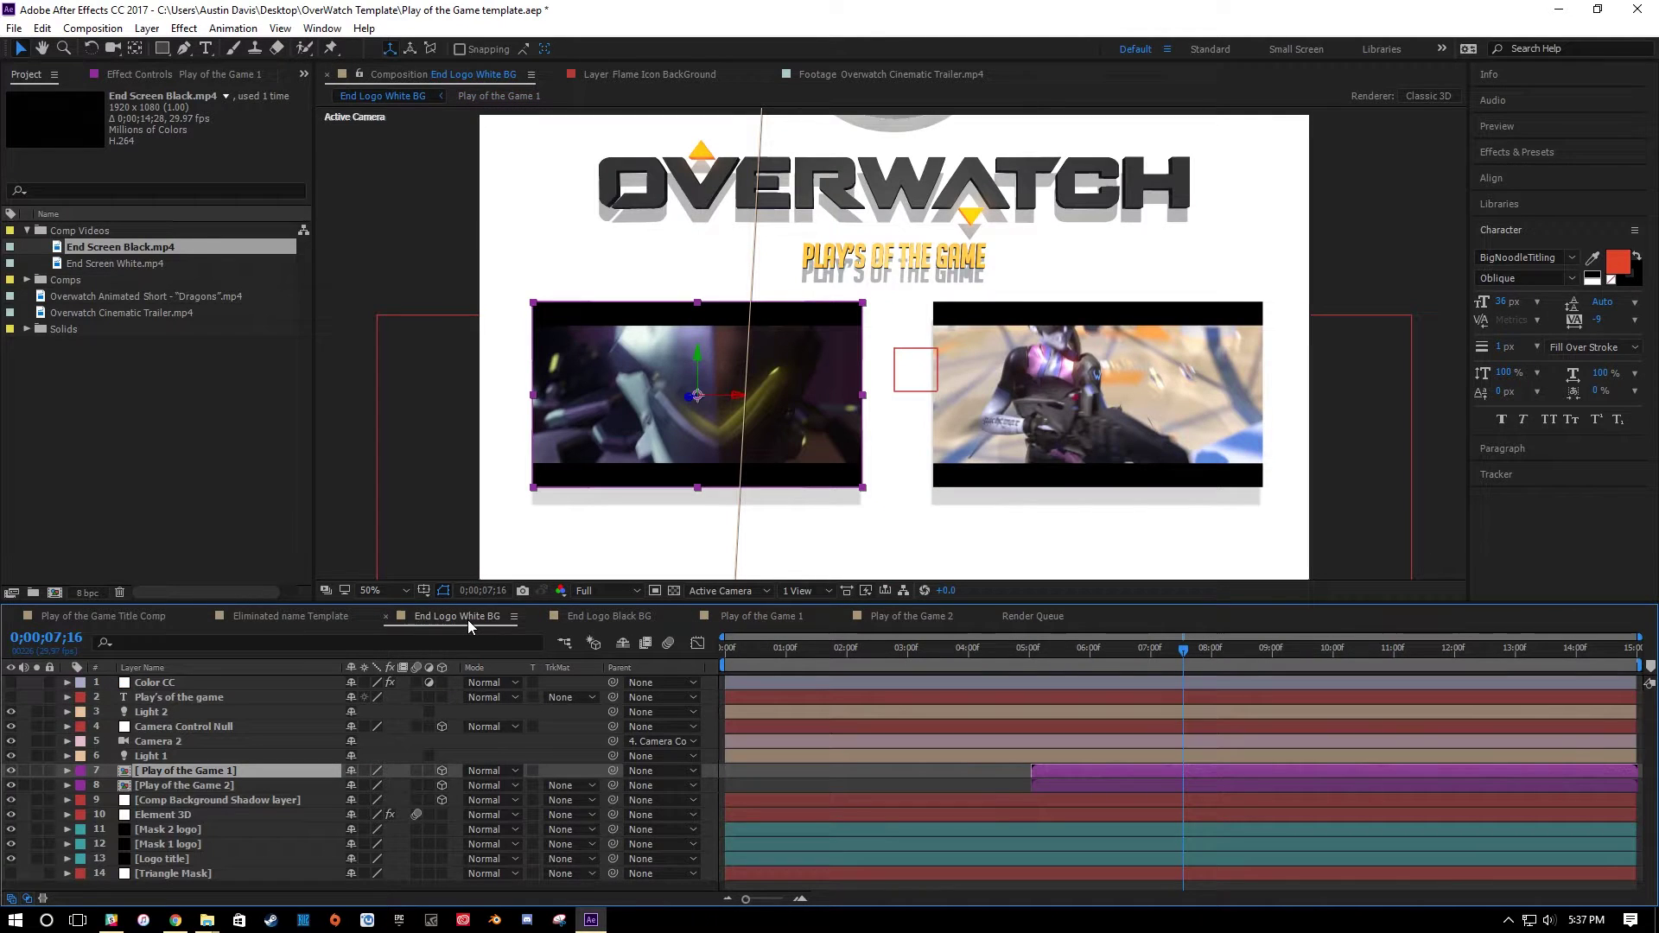
In End Logo White BG, zoom in on the logo now showing in the left clip.
click(468, 620)
scroll(713, 468, up, 2)
drag(313, 437, 725, 359)
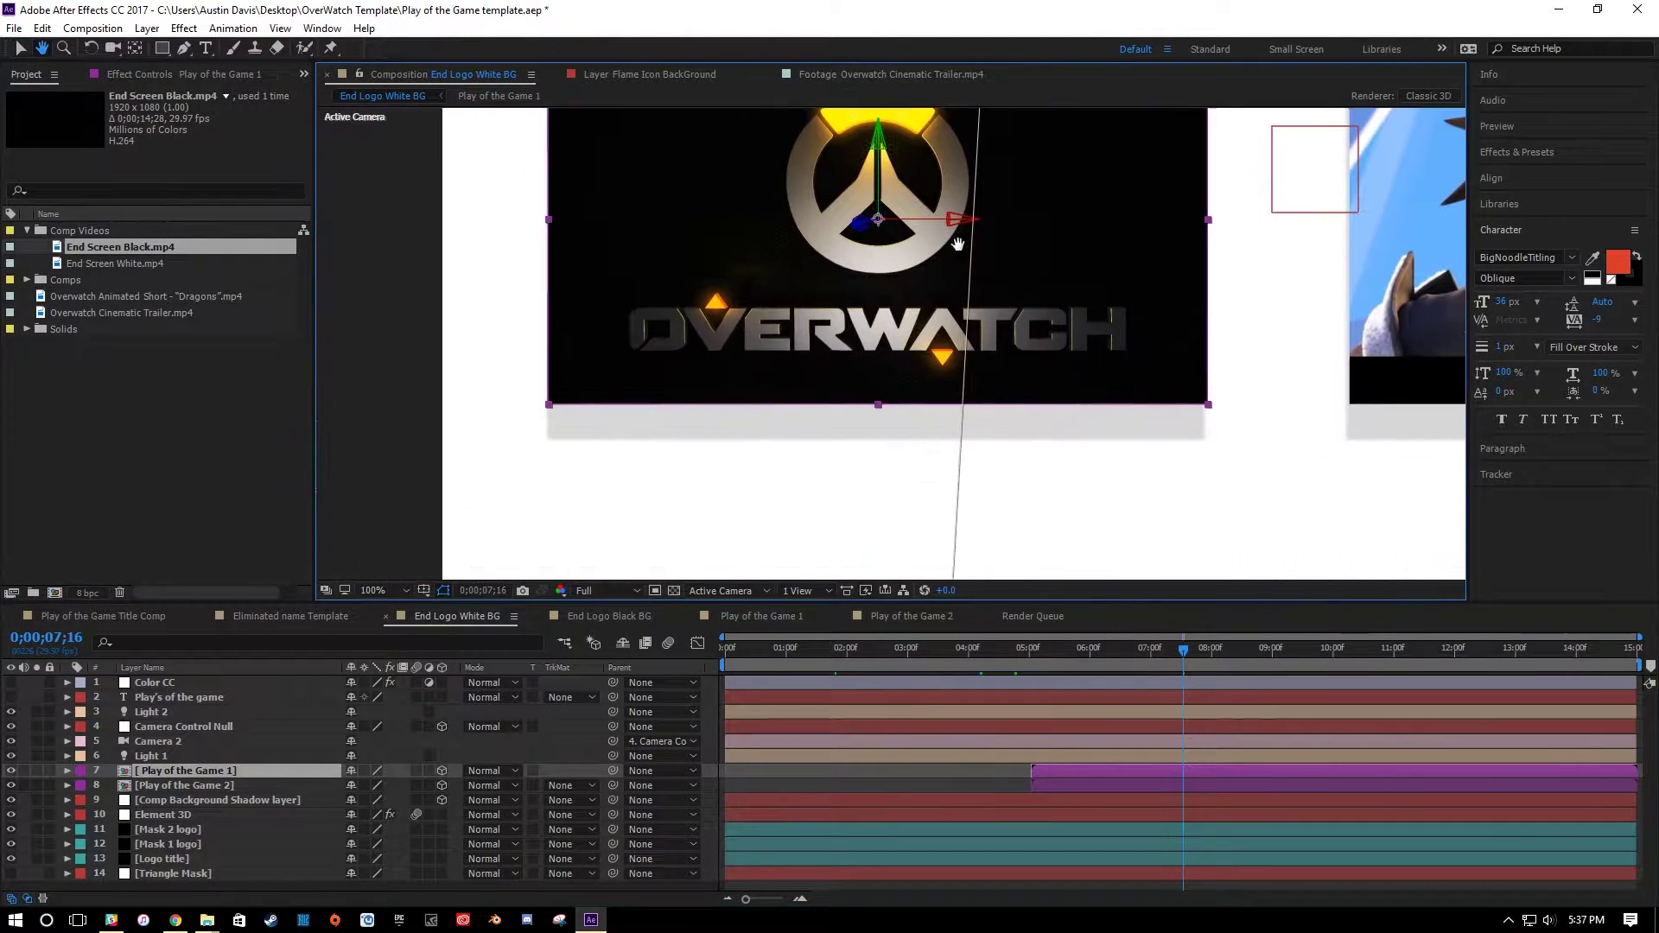
drag(1124, 350, 1000, 360)
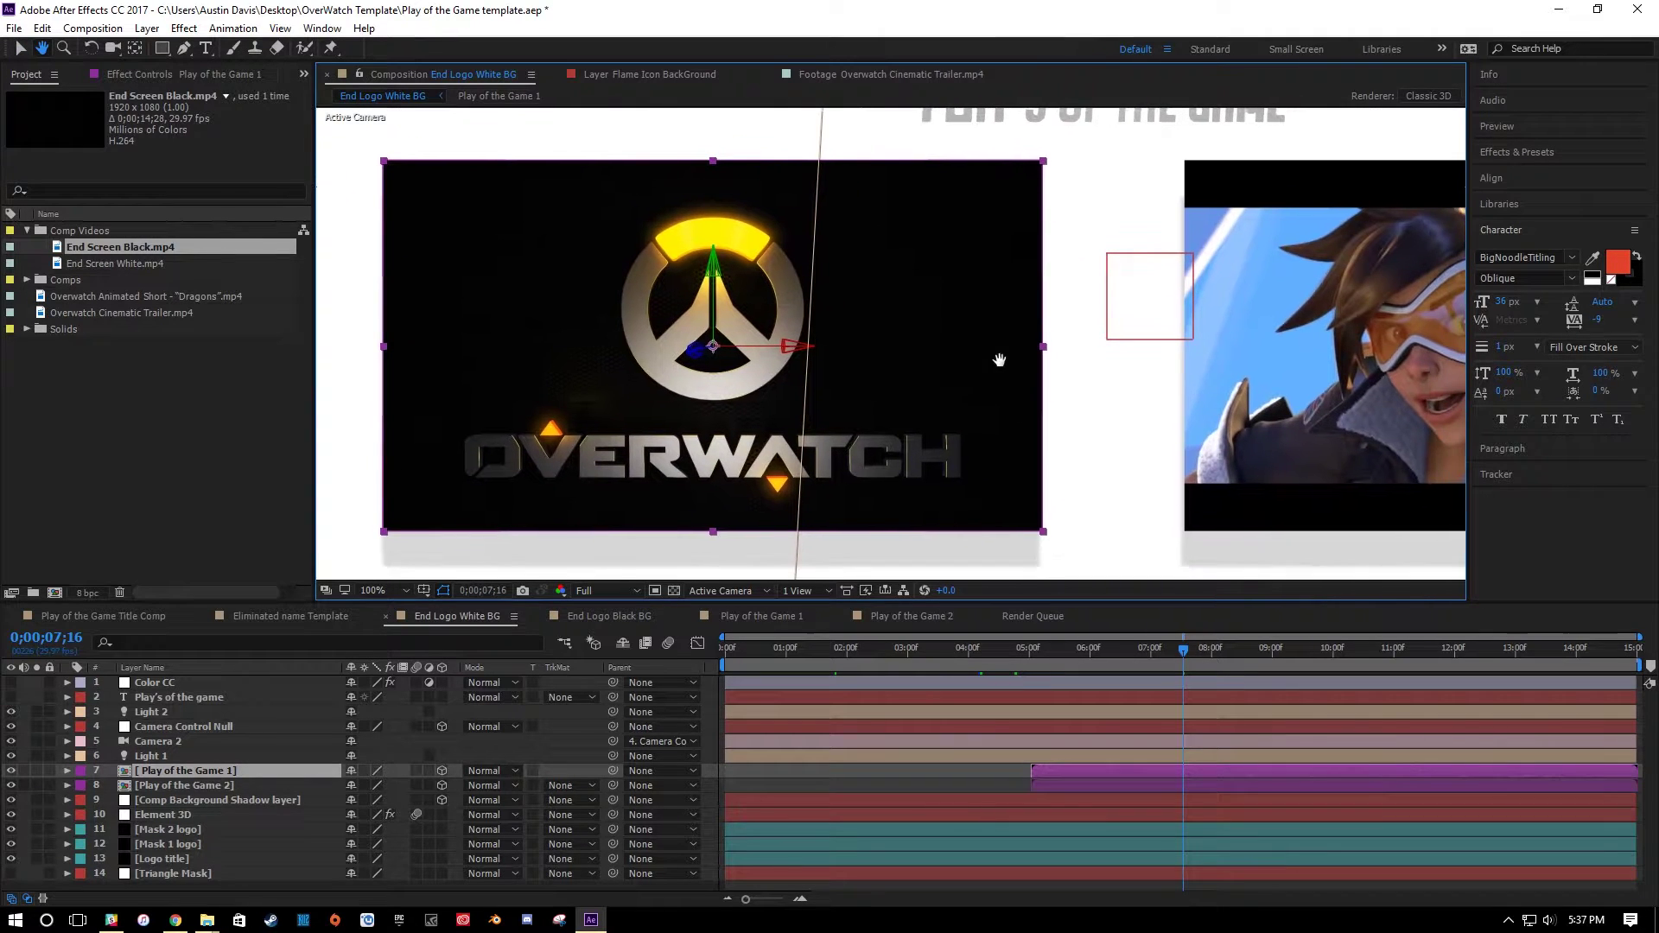
Open End Logo Black BG and make the Play of the Game 2 layer visible again.
click(616, 615)
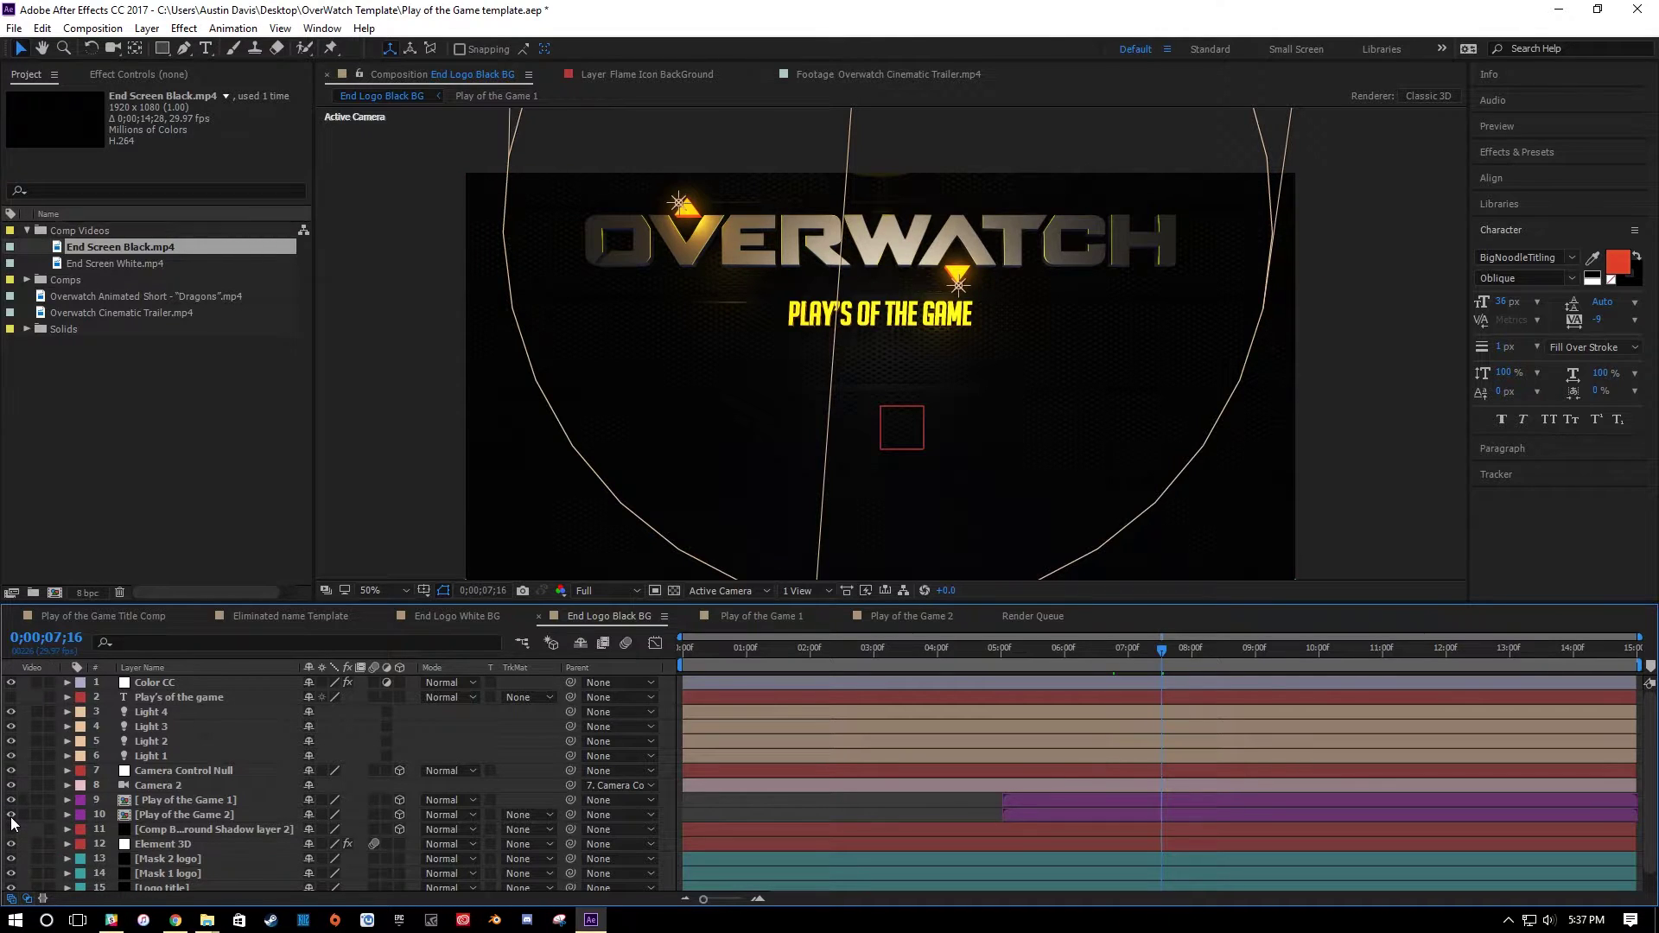
click(11, 815)
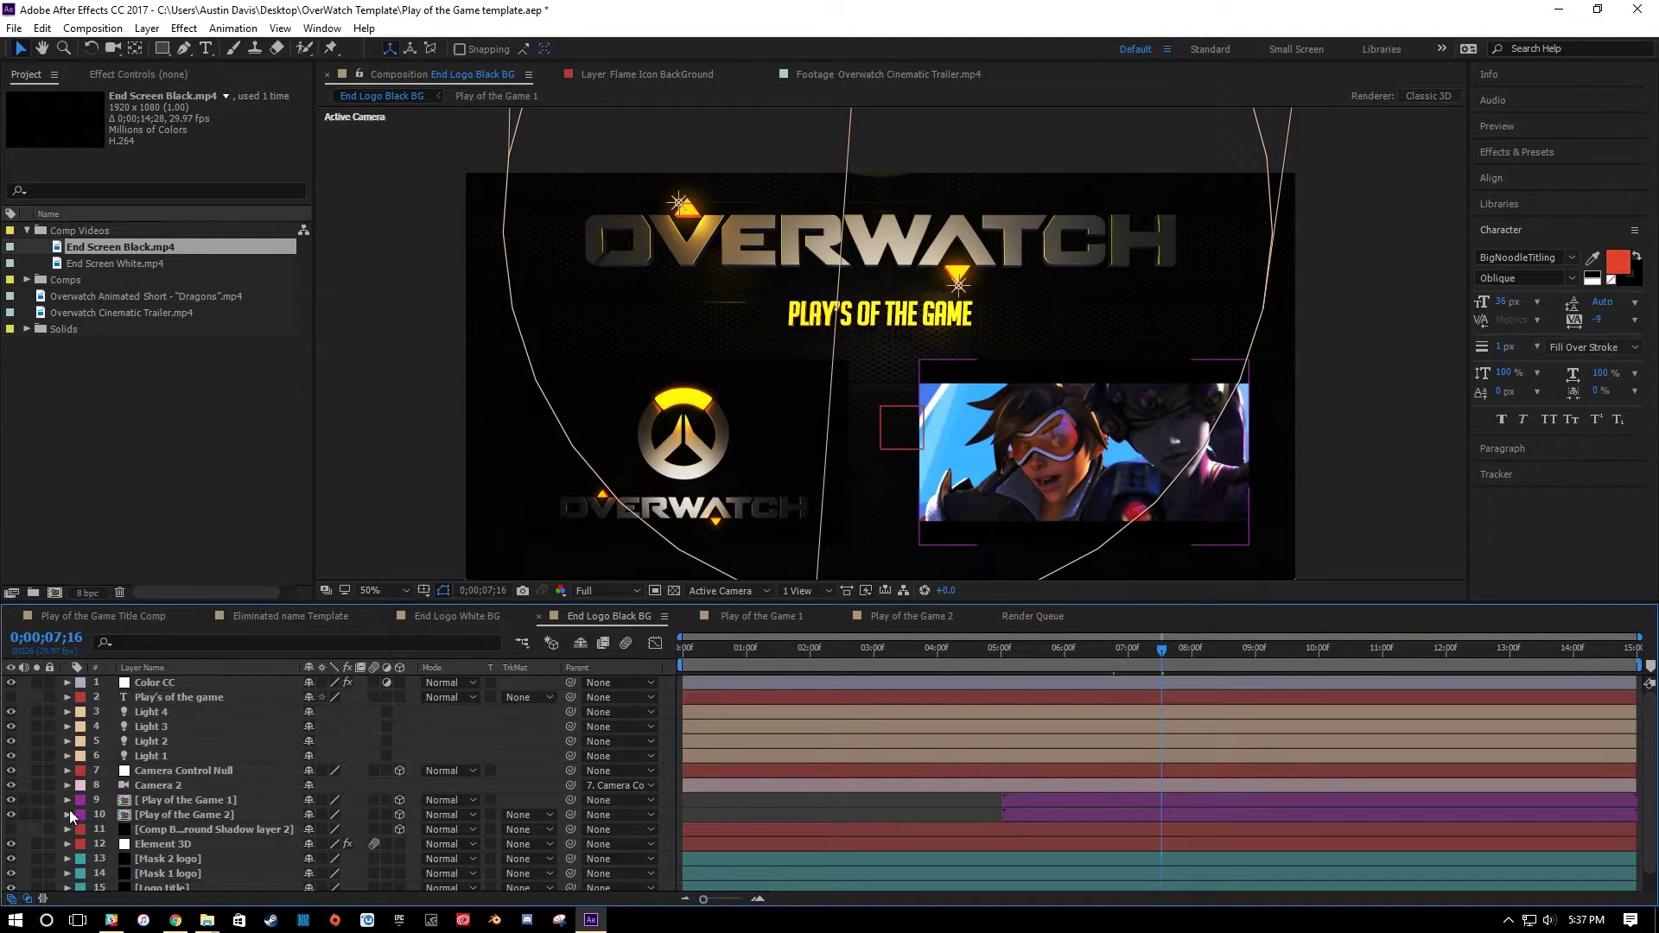
scroll(725, 448, up, 2)
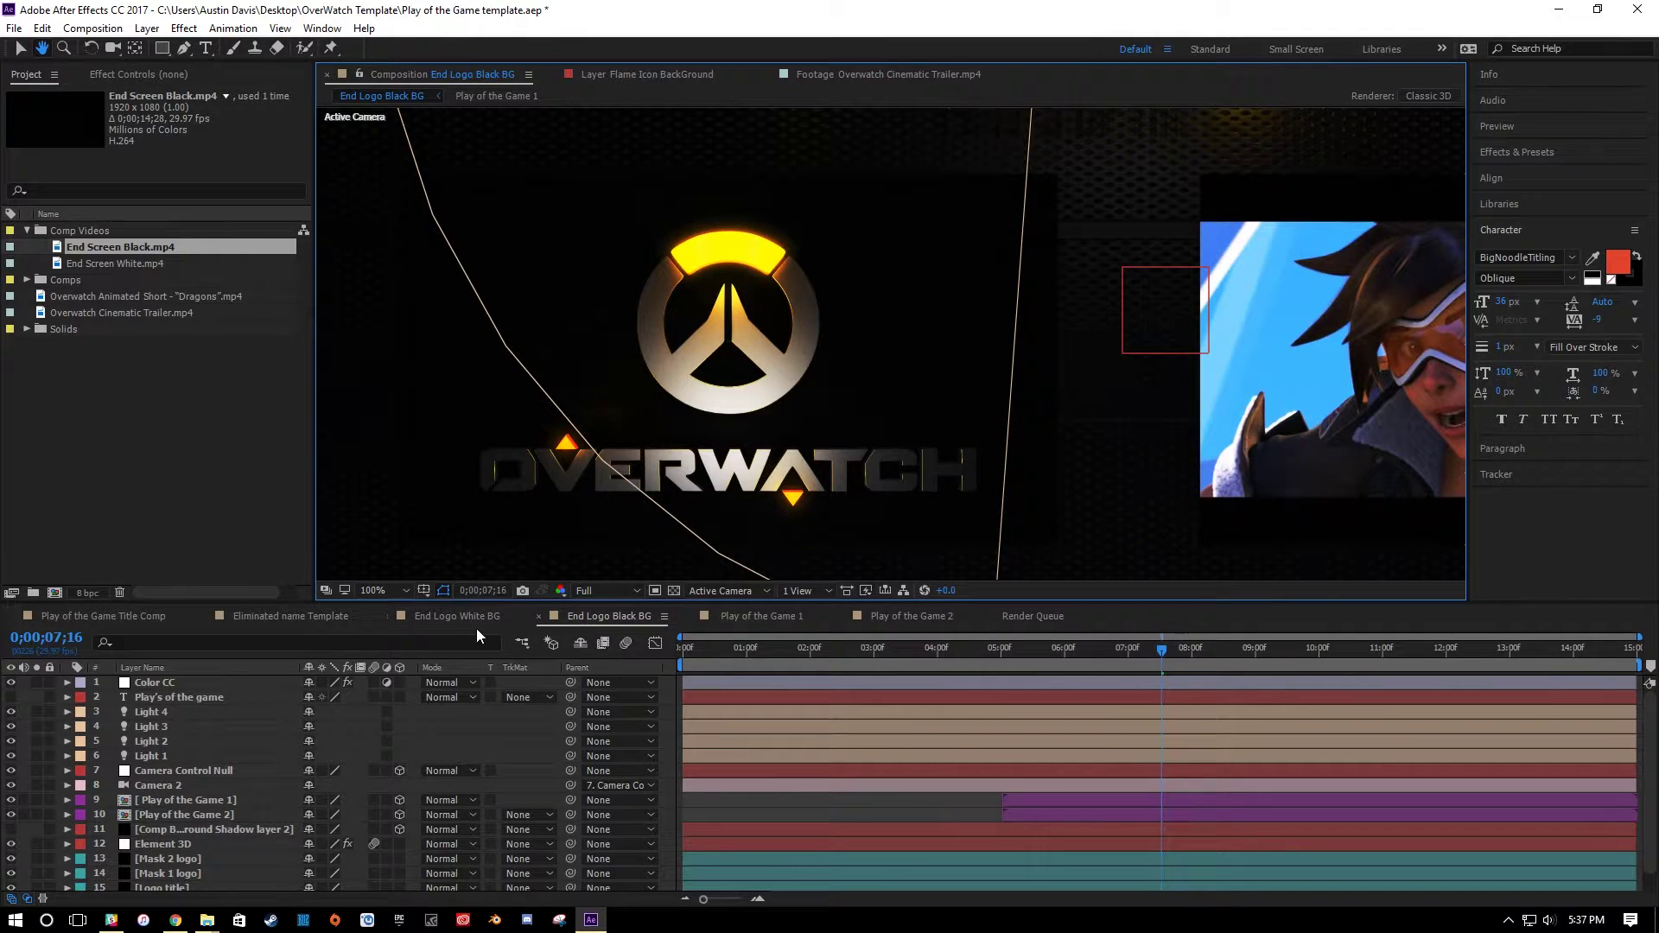
click(20, 49)
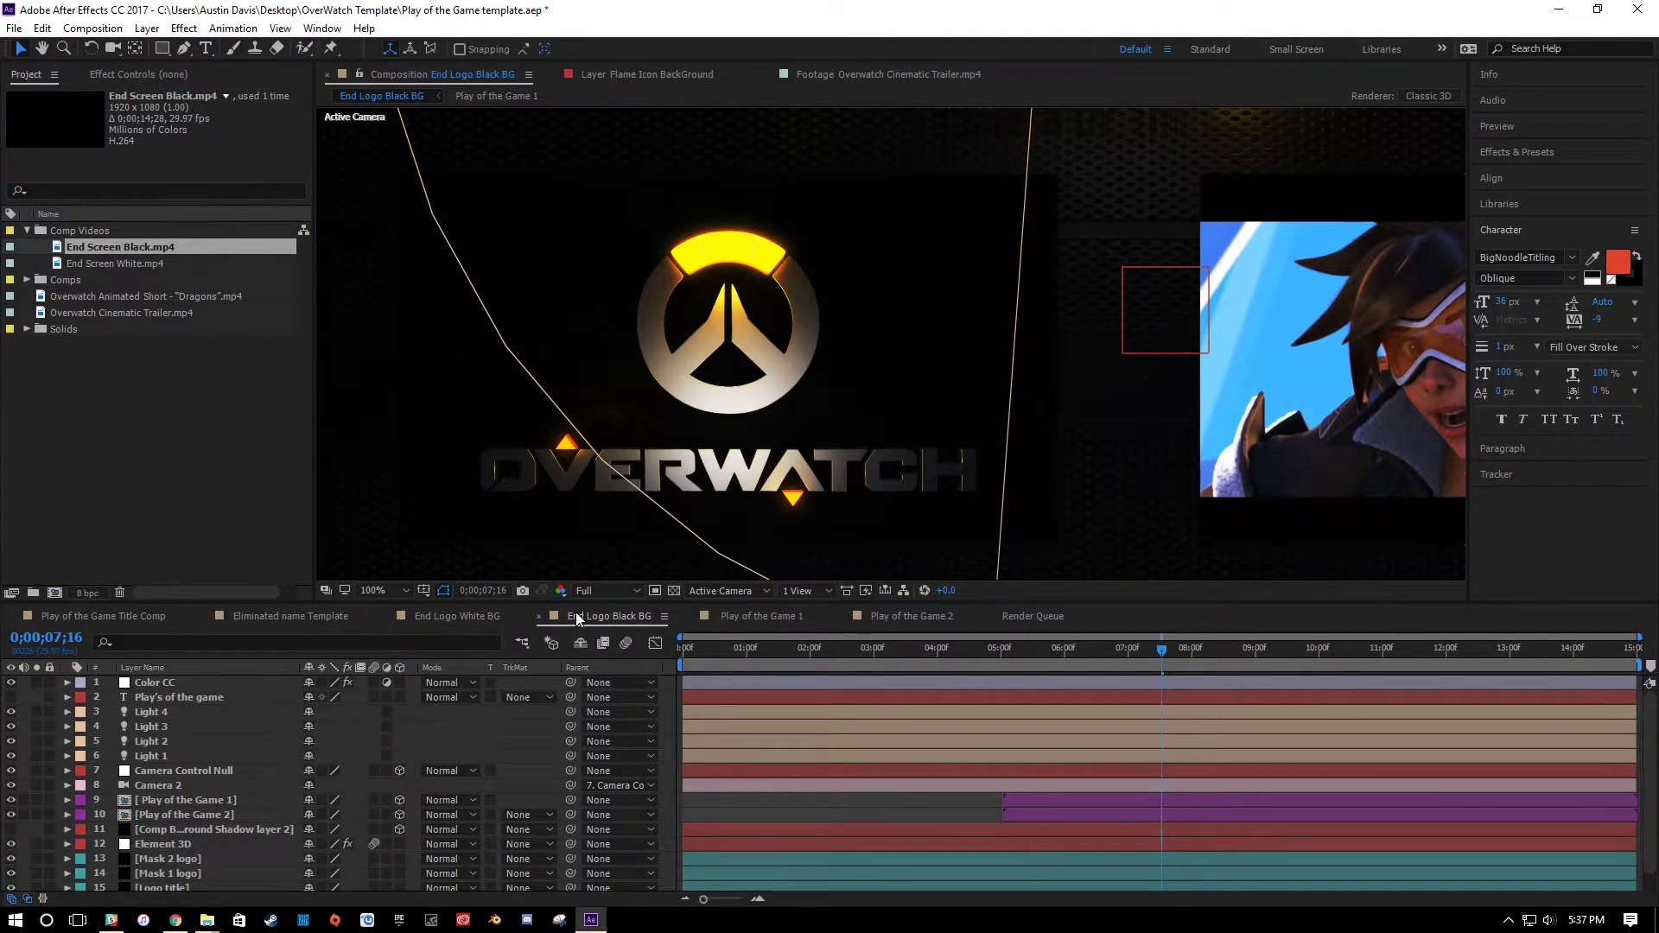
In Play of the Game 1, hide End Screen Black.mp4 and show the Dragons footage again.
click(788, 620)
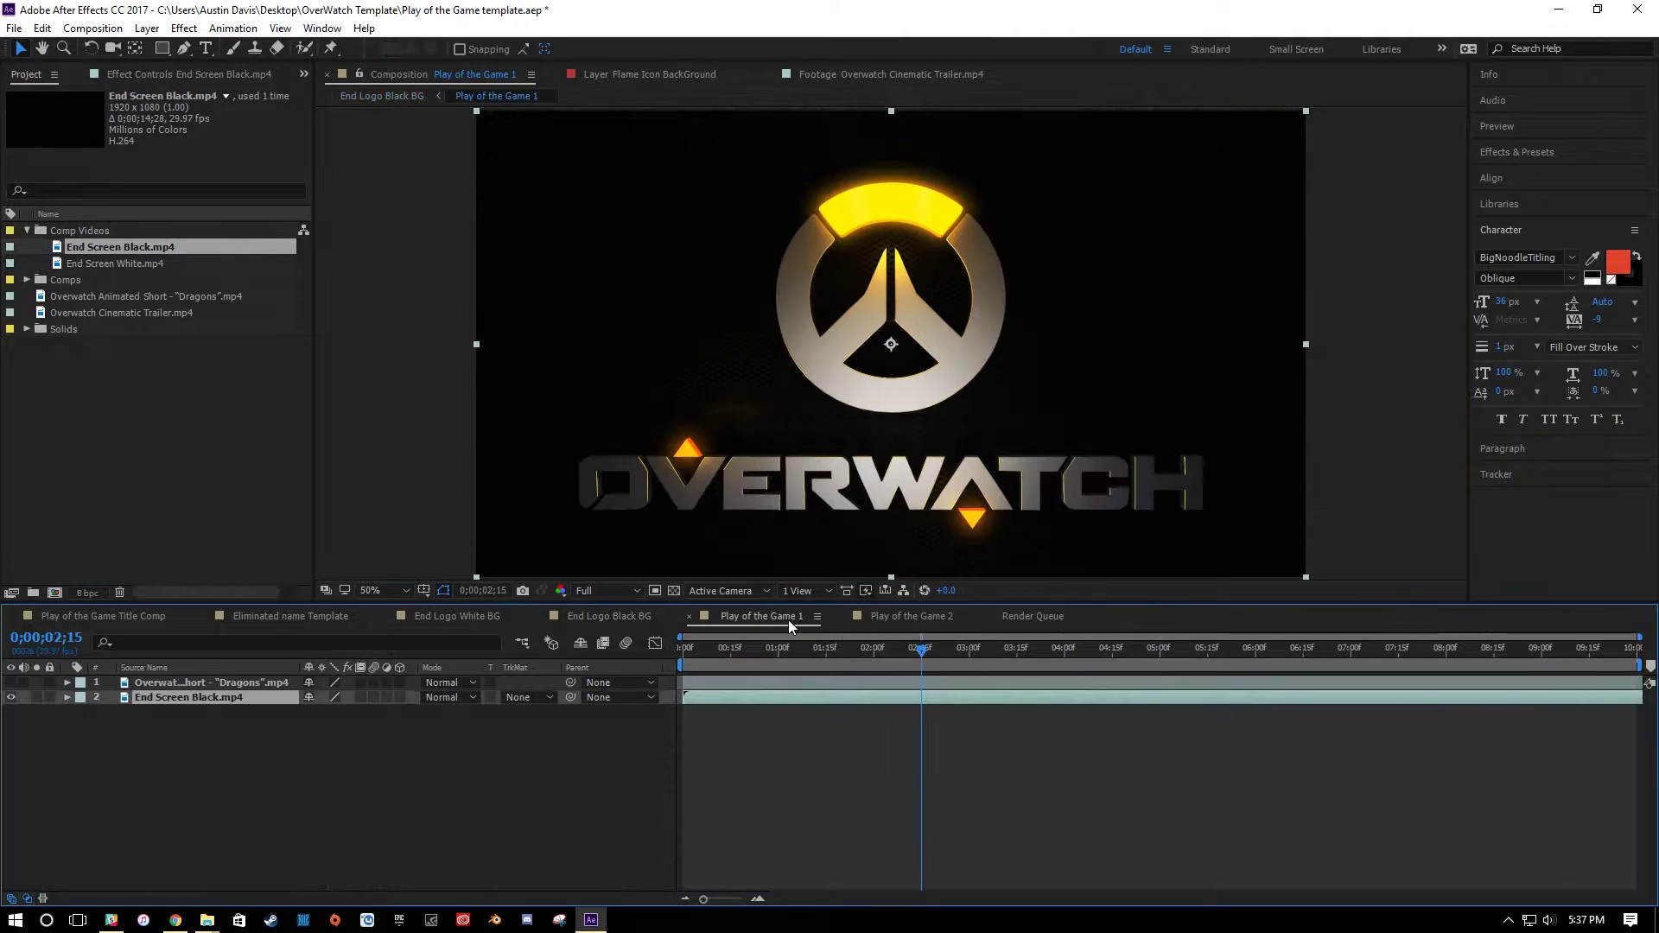
click(12, 698)
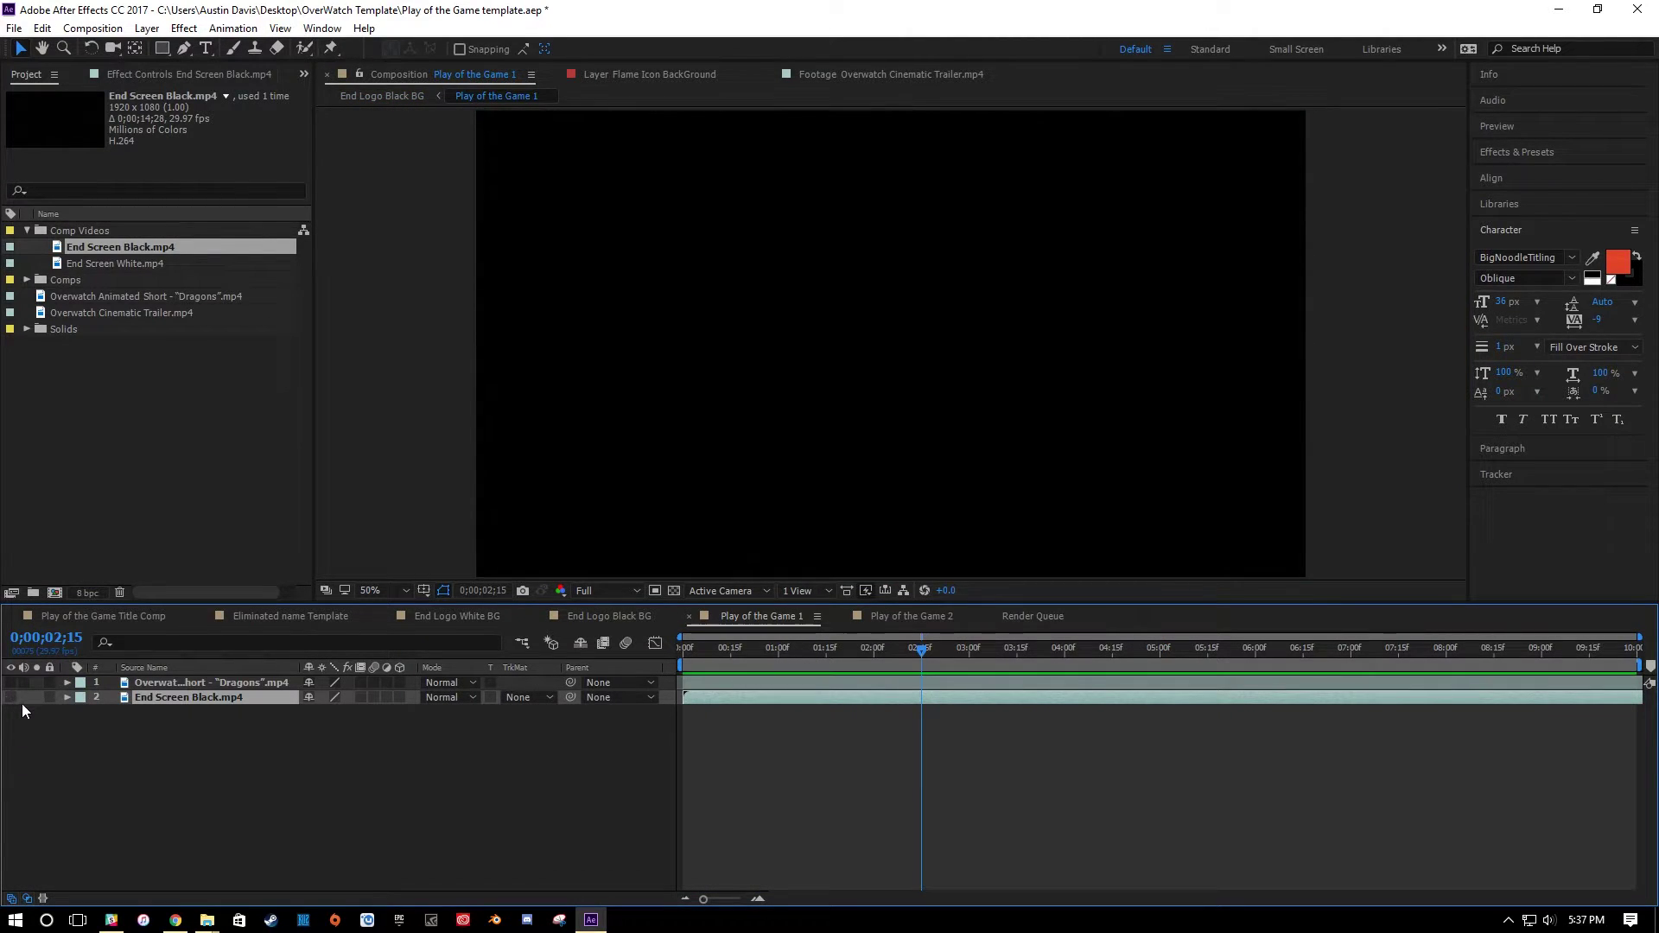
click(11, 682)
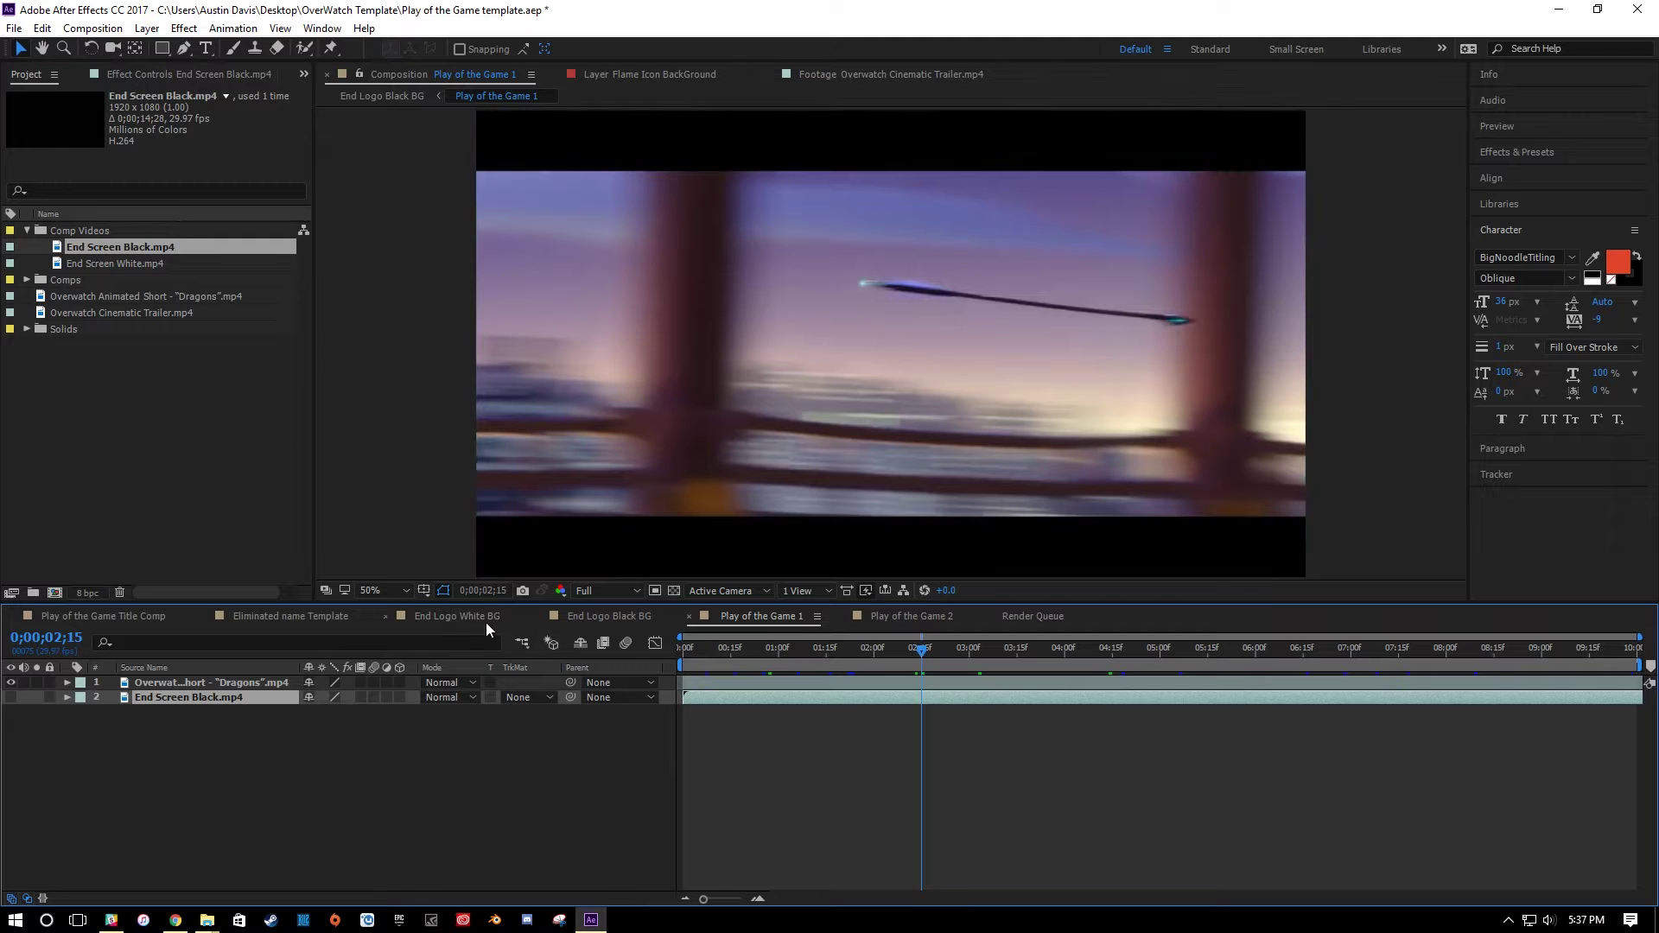
Return to End Logo White BG and pan to show the full OVERWATCH logo and title.
click(482, 620)
key(h)
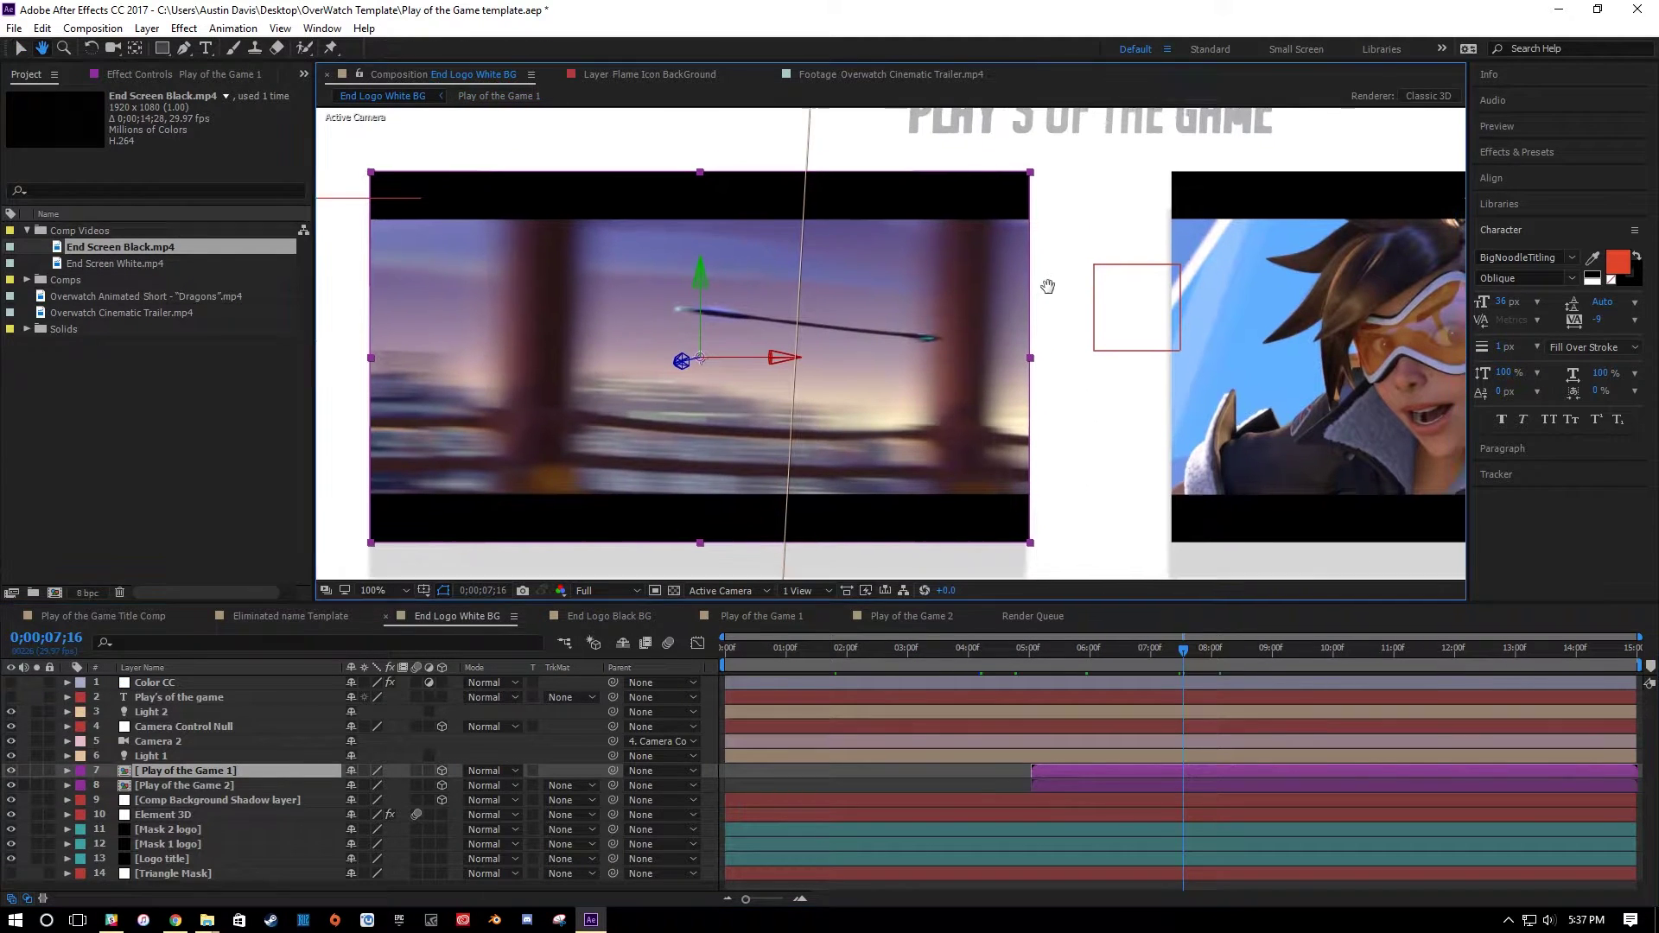
drag(1038, 297, 860, 682)
key(v)
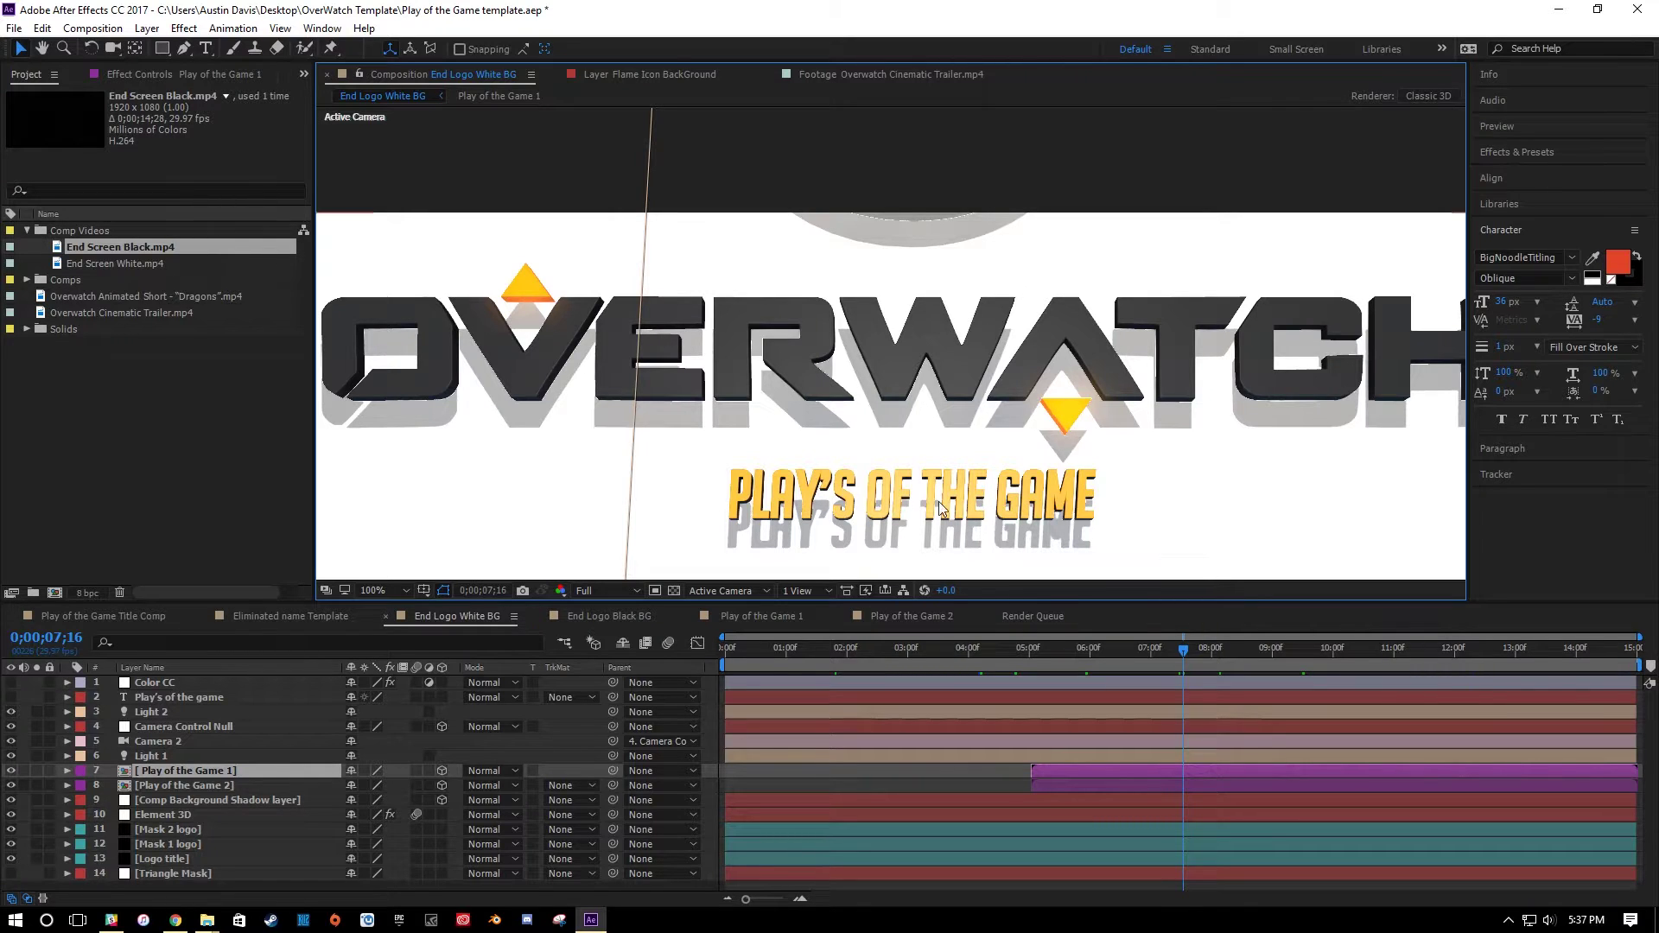
double_click(124, 698)
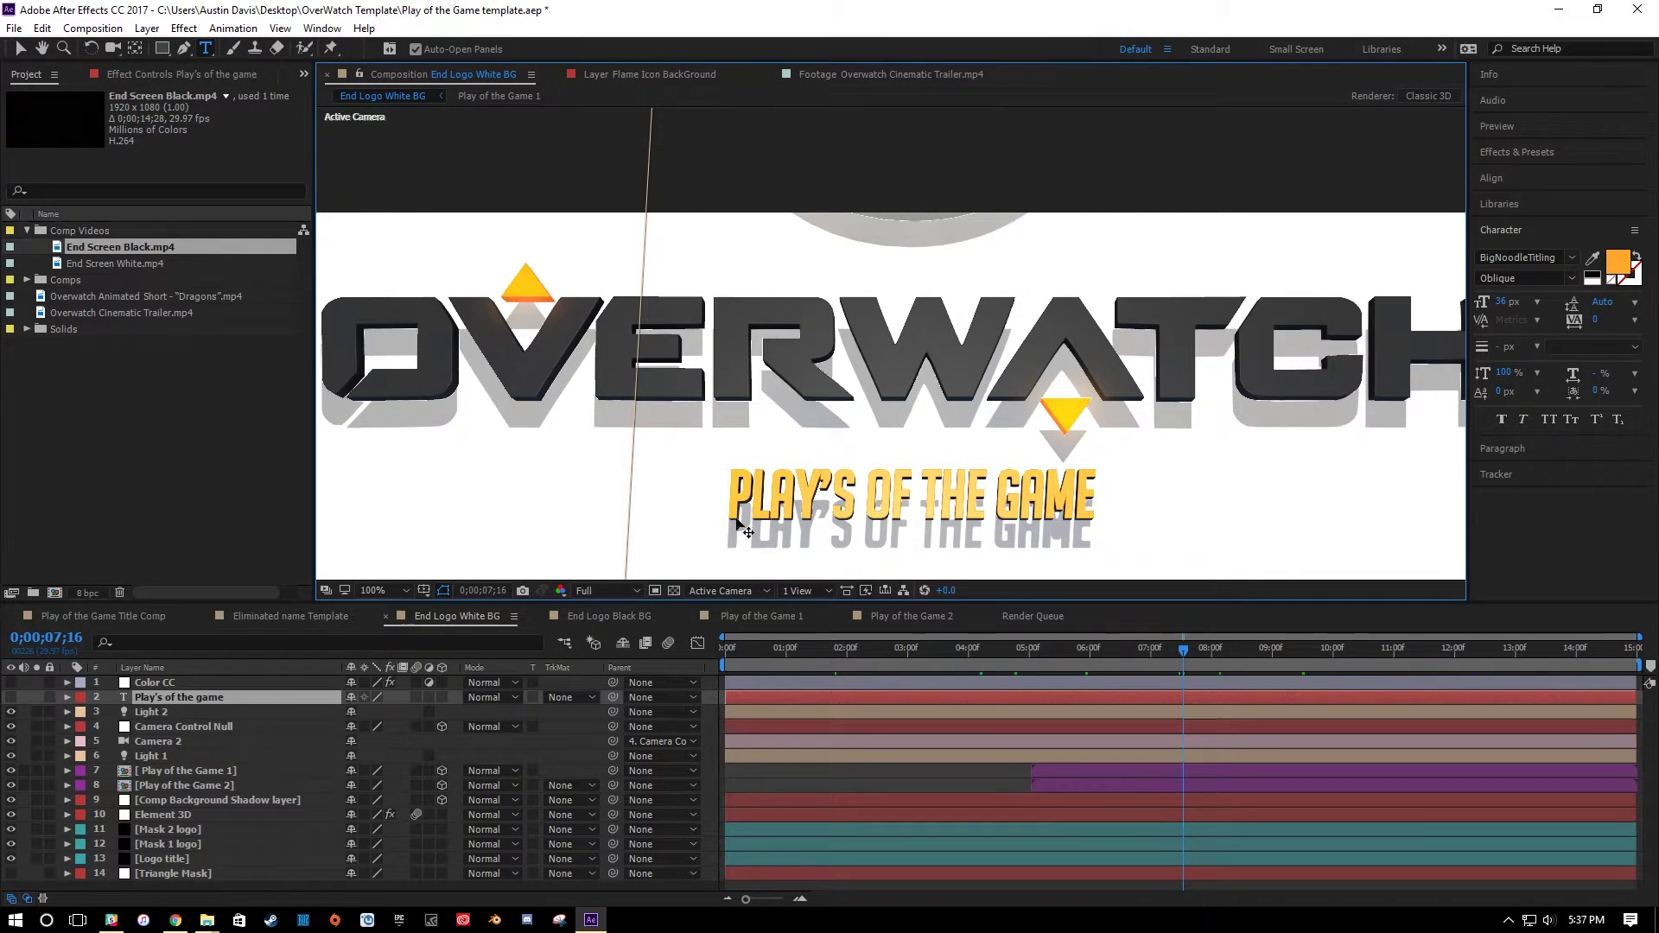
key(Return)
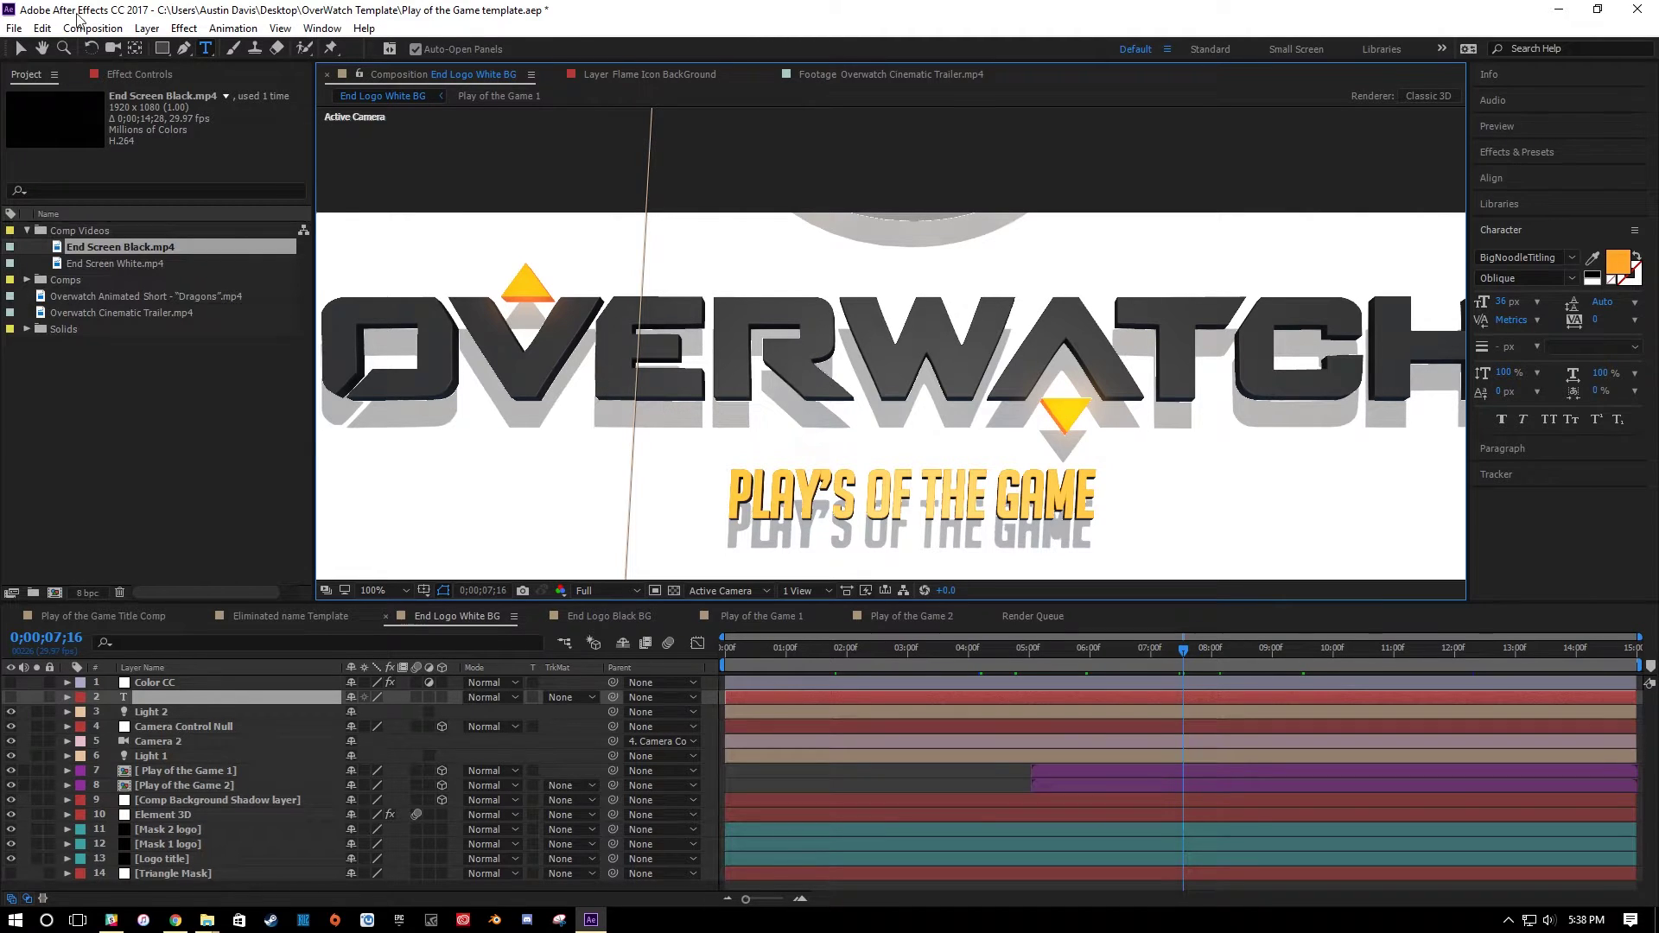
click(41, 48)
drag(795, 447, 842, 169)
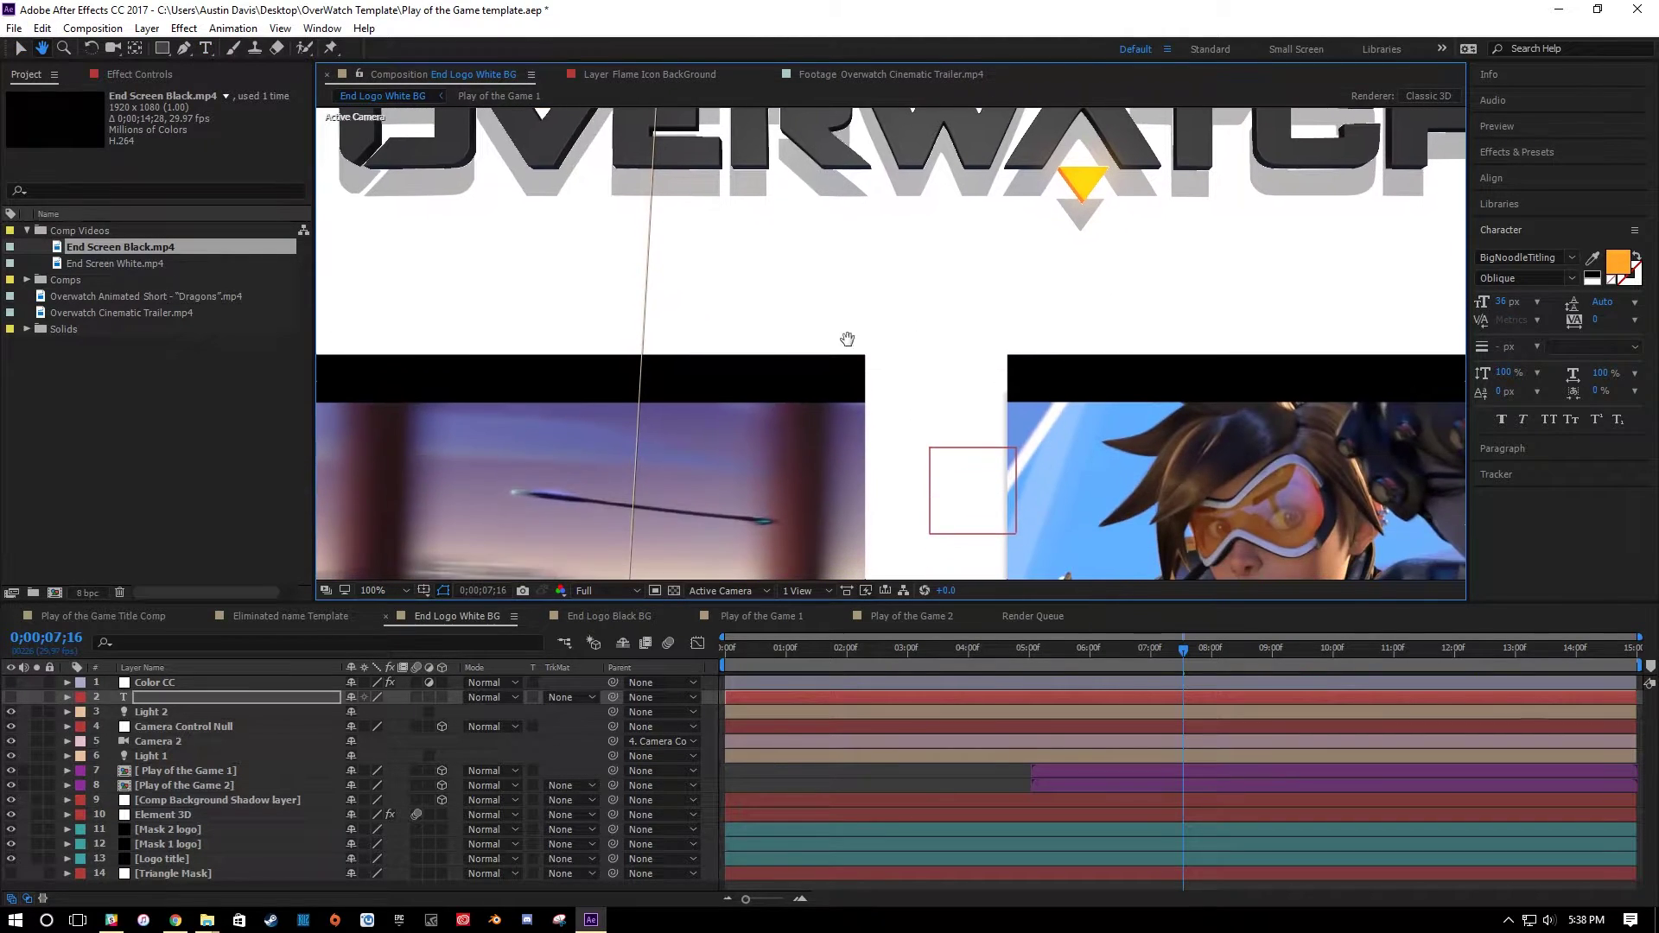
drag(830, 510, 842, 418)
drag(537, 467, 623, 380)
key(v)
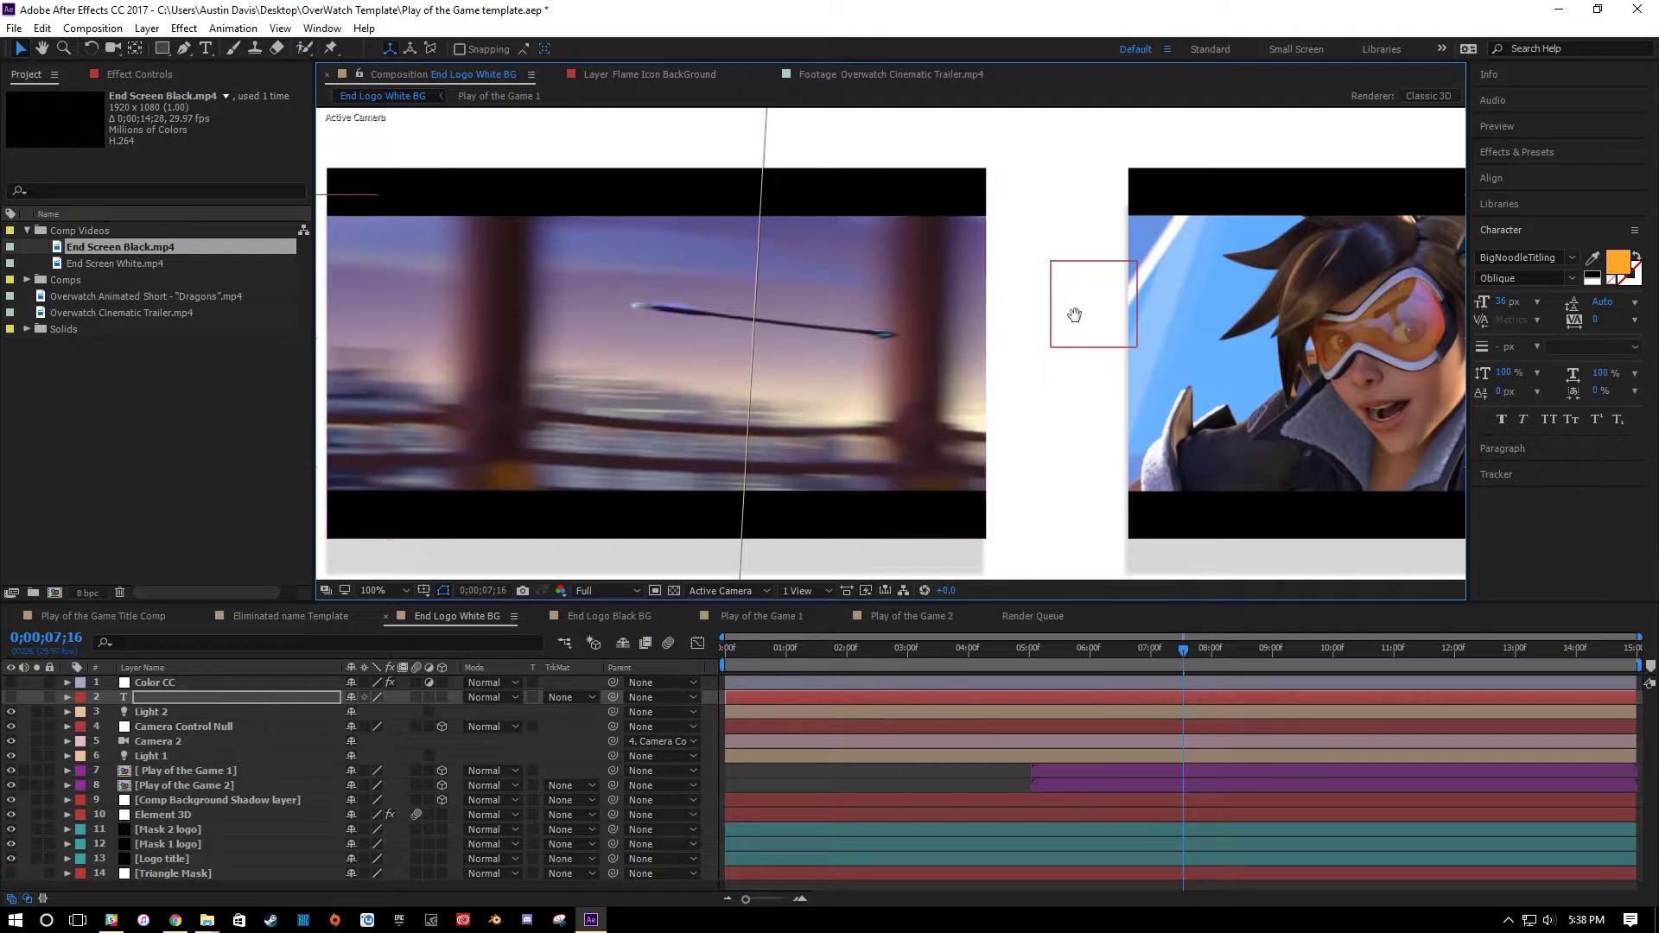
scroll(895, 418, down, 2)
double_click(122, 698)
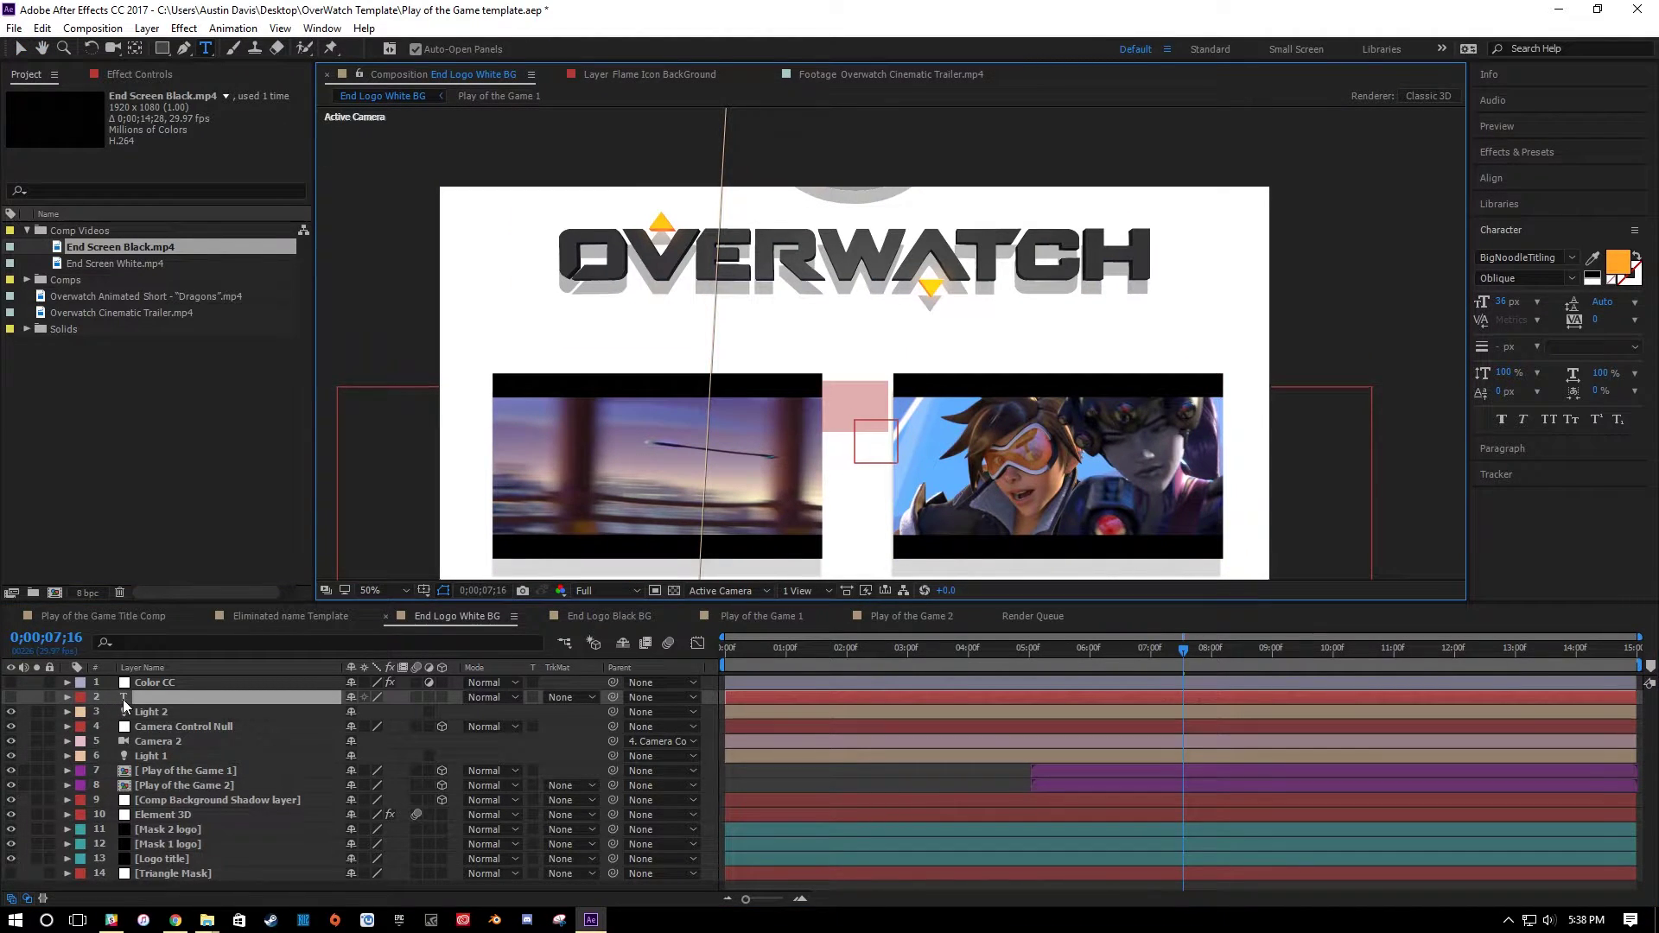
text(True)
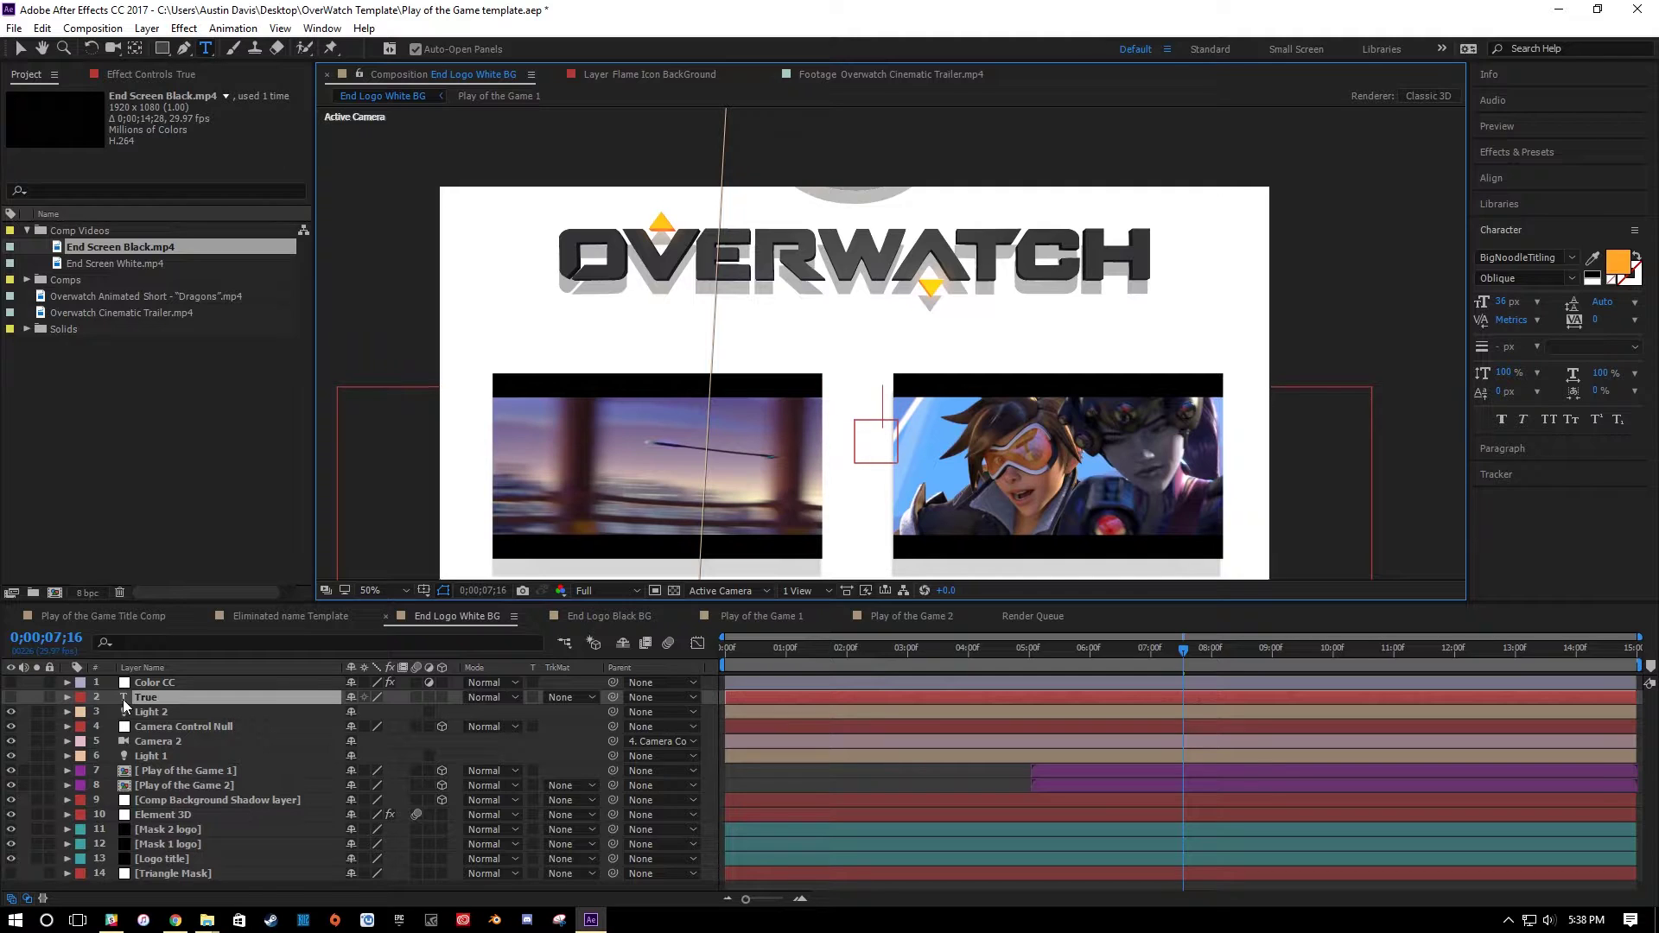
text(PlayStudios)
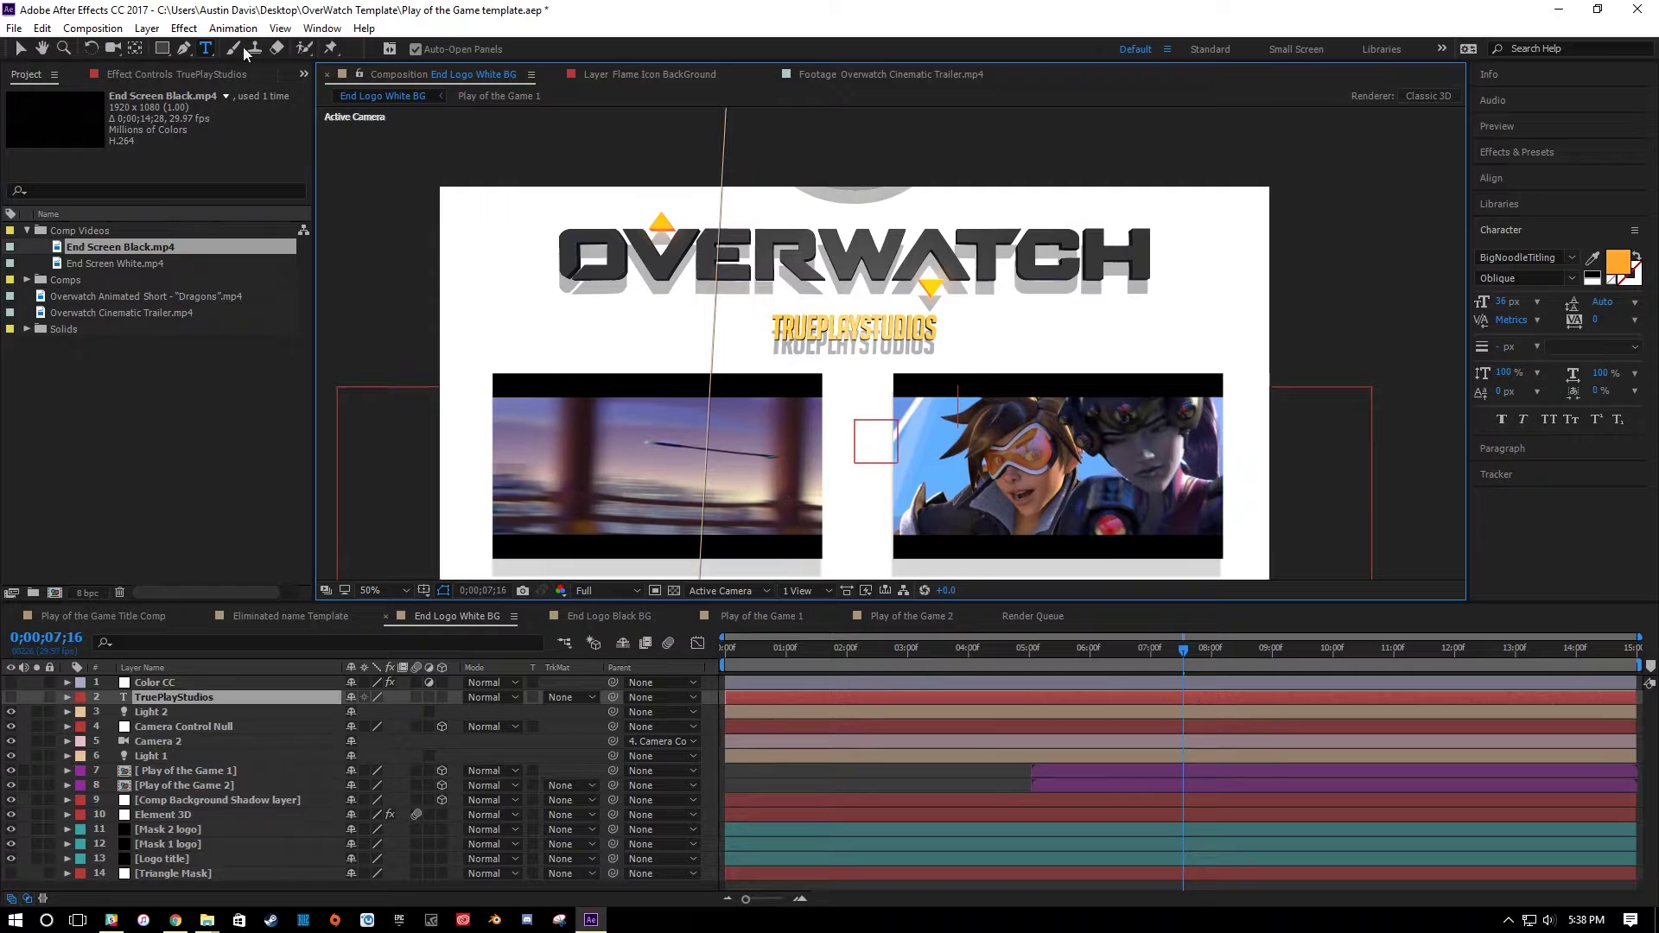
click(21, 48)
scroll(985, 384, up, 4)
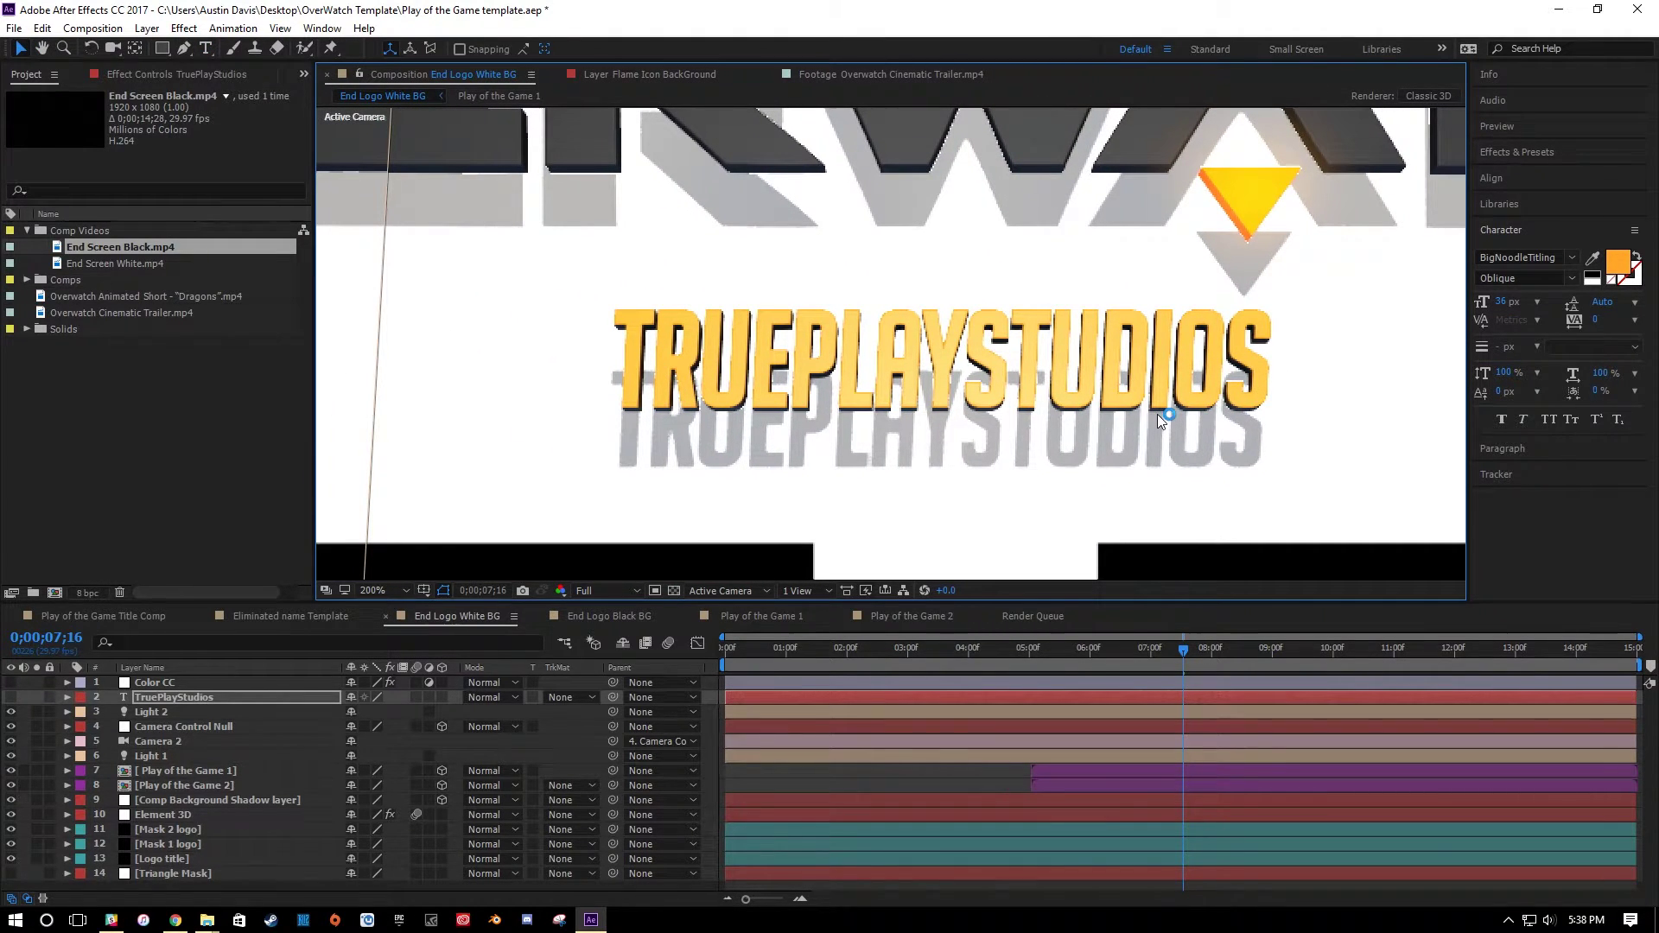
scroll(911, 406, down, 2)
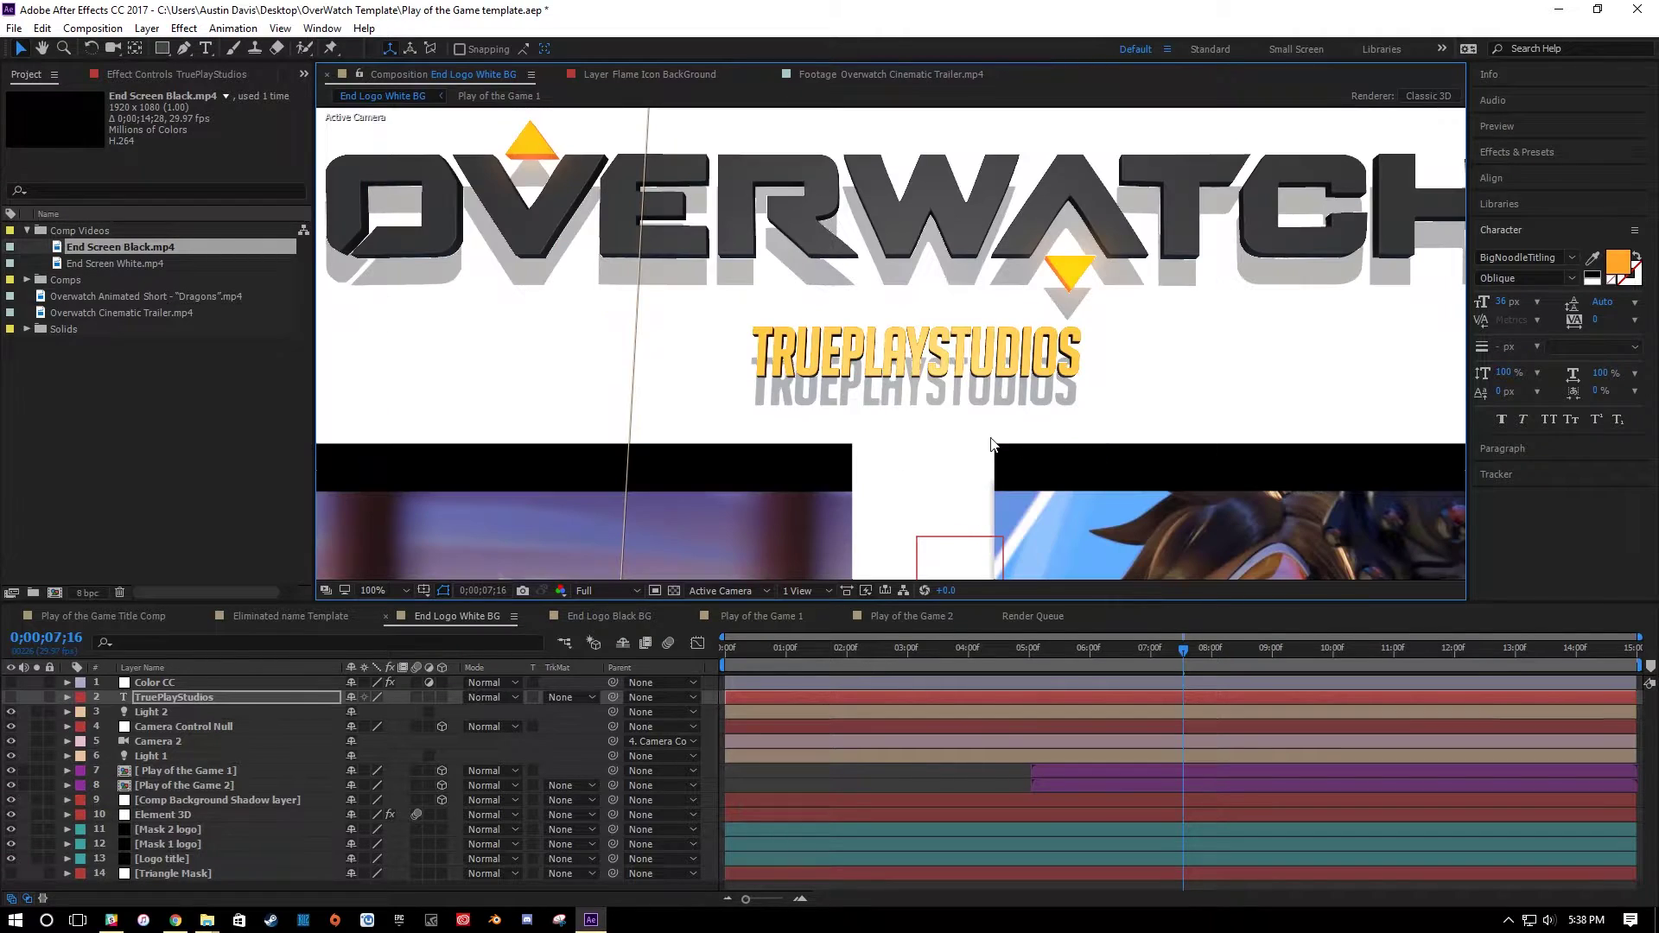
scroll(1108, 387, down, 1)
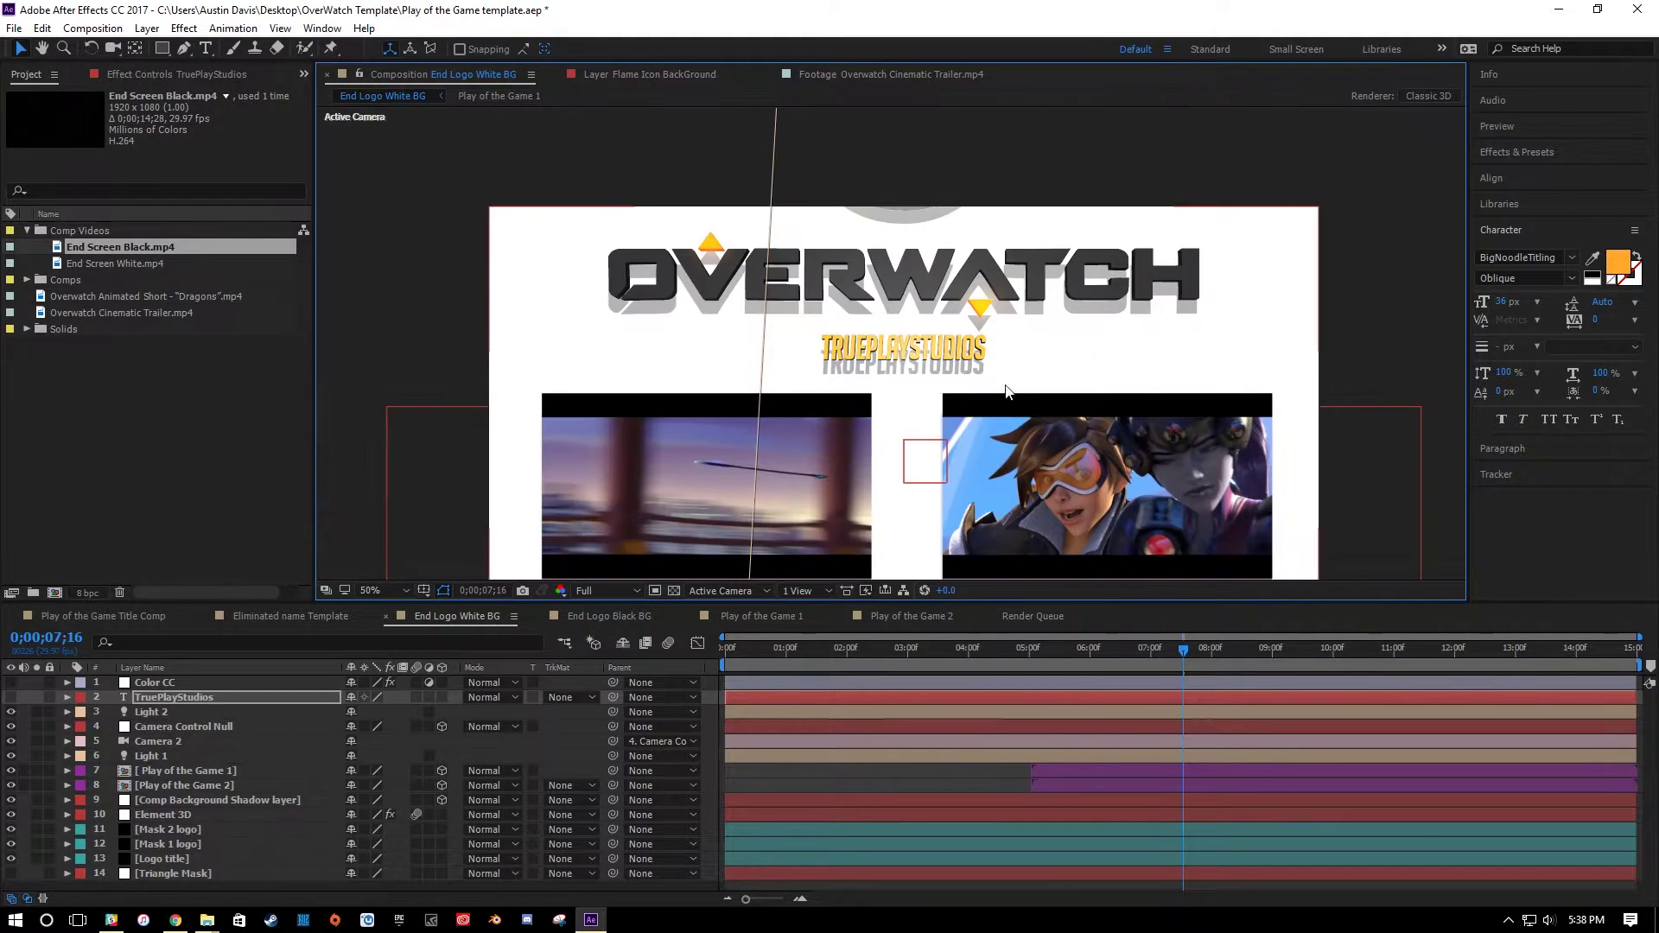
scroll(850, 368, up, 1)
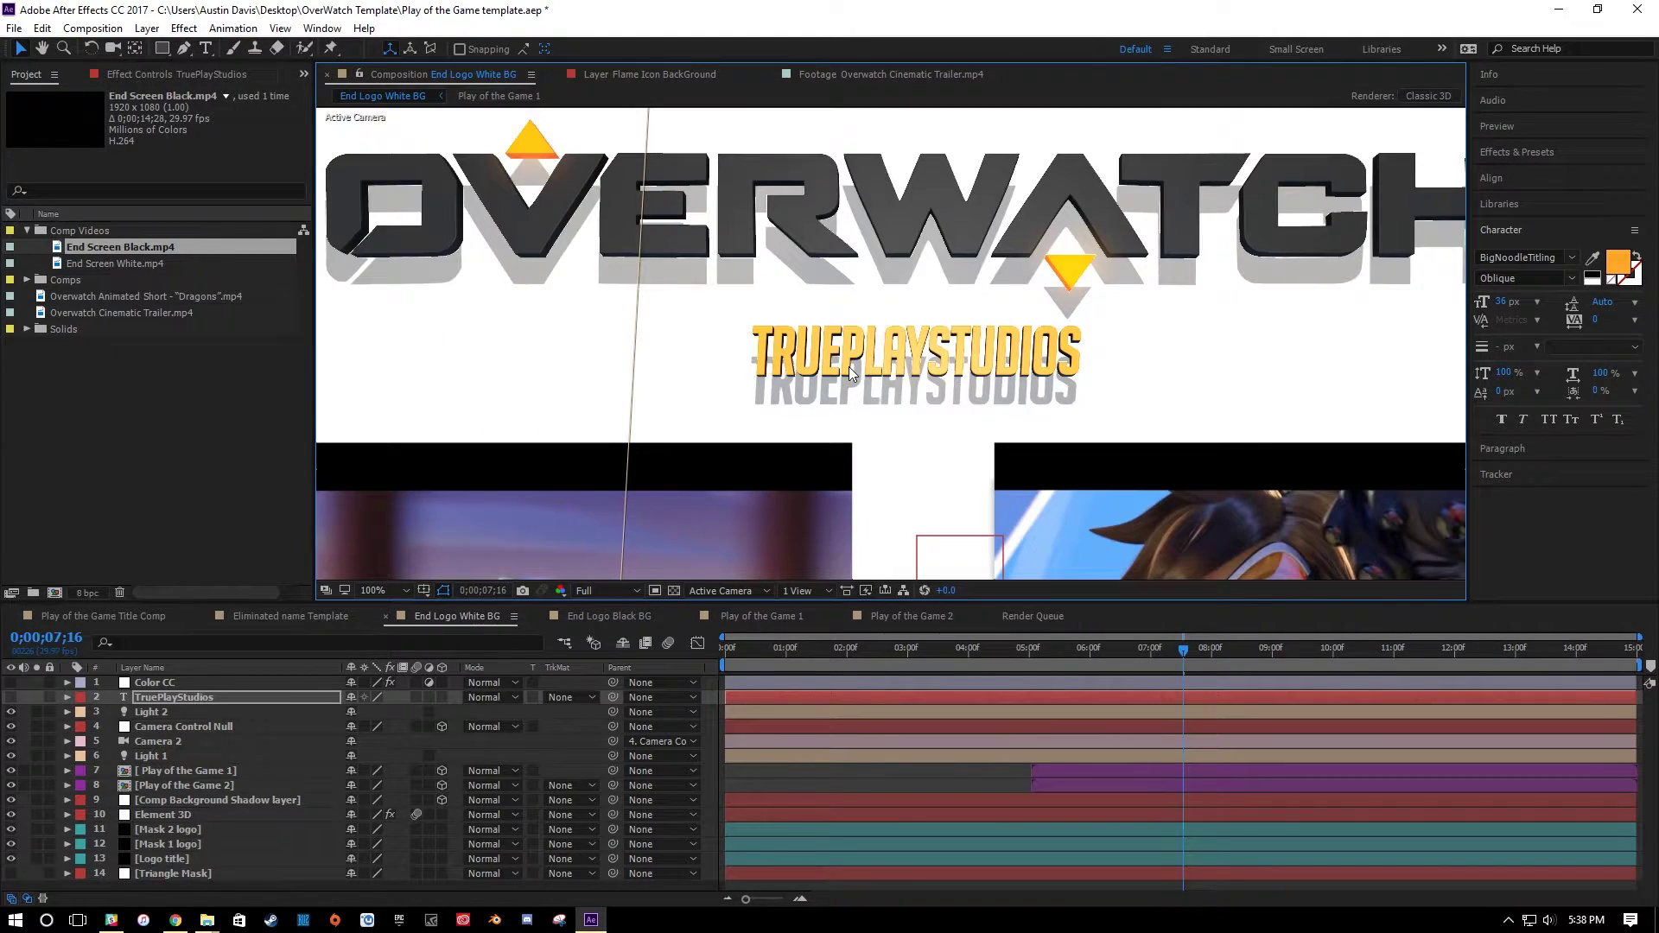
click(142, 700)
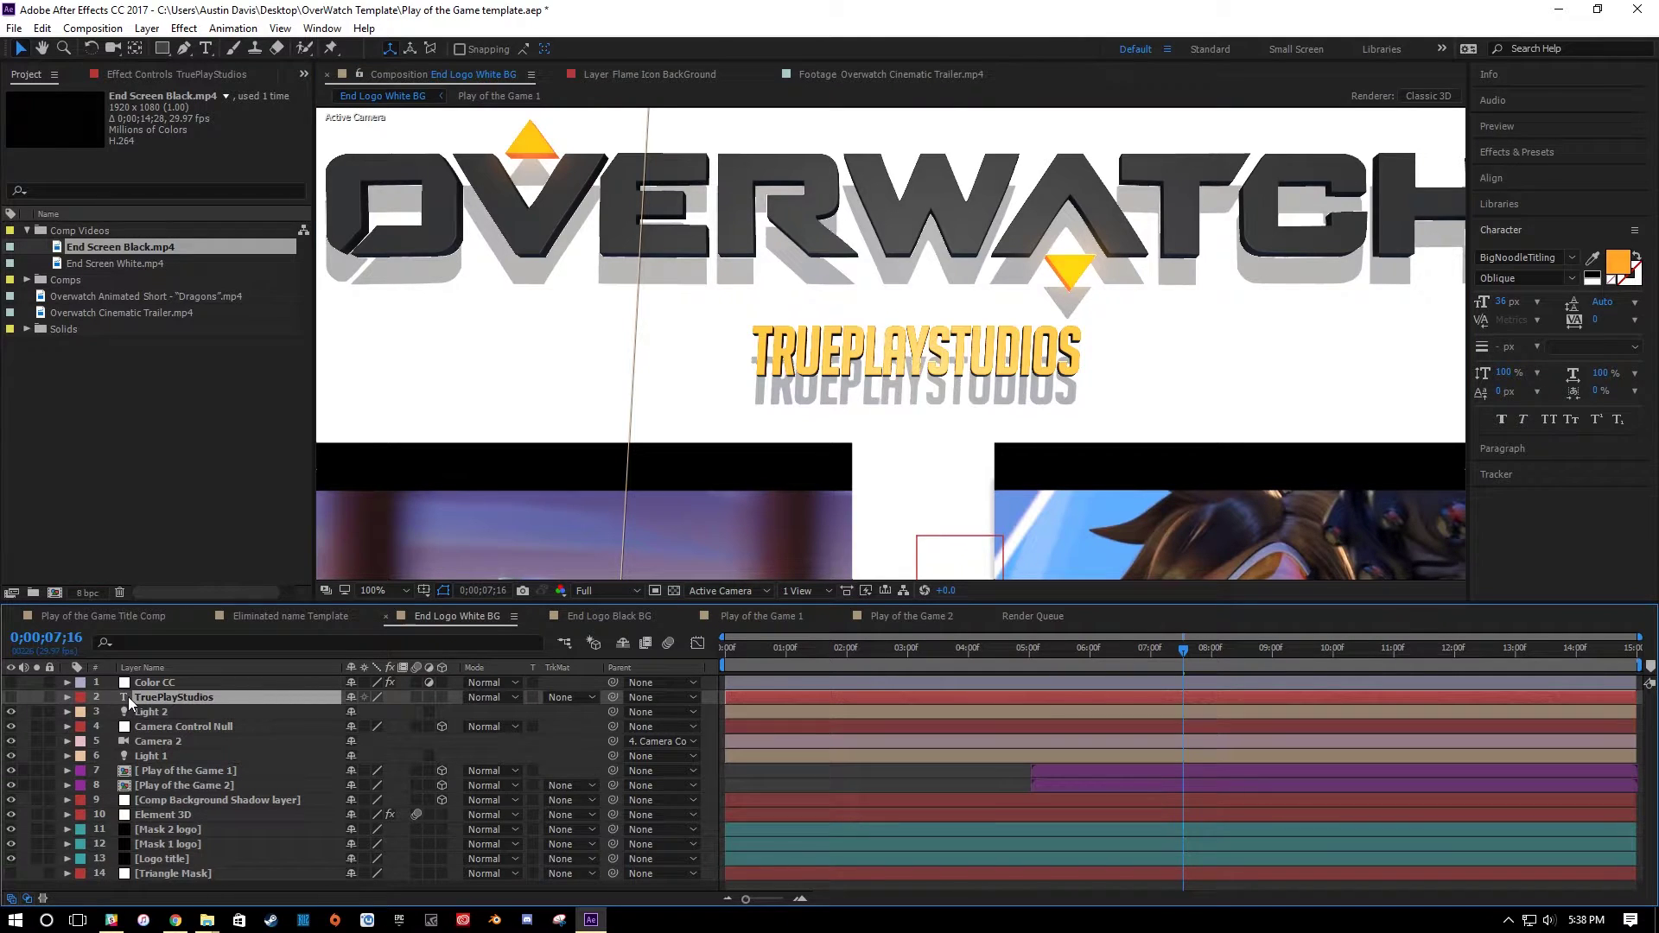
key(ctrl+t)
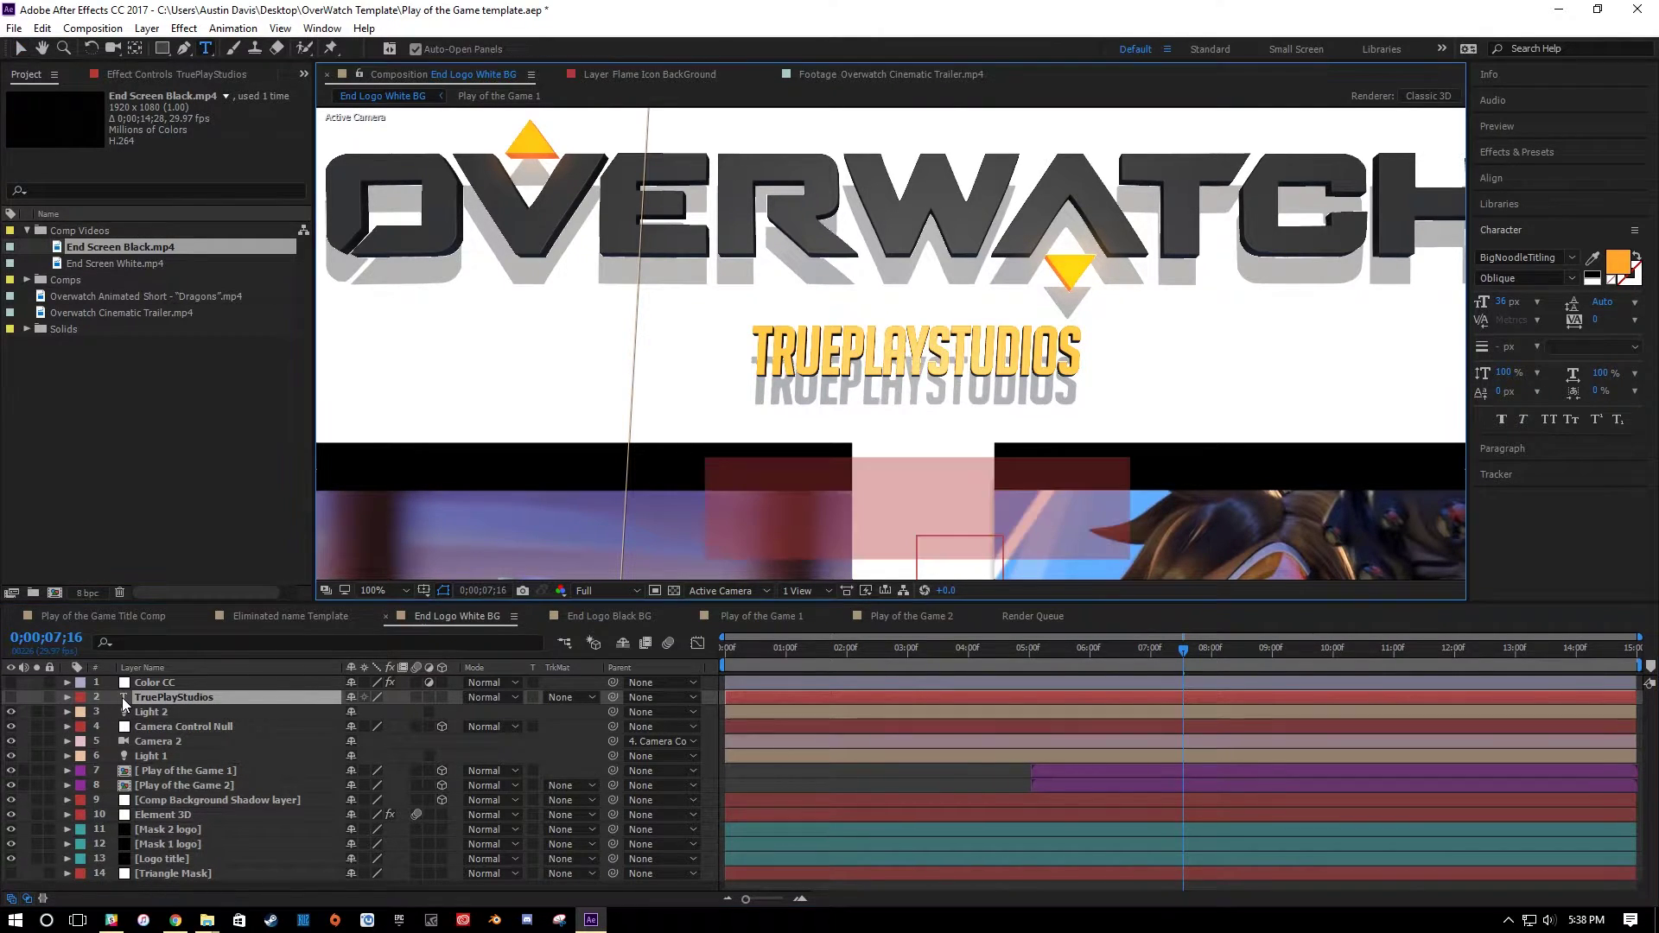
click(199, 727)
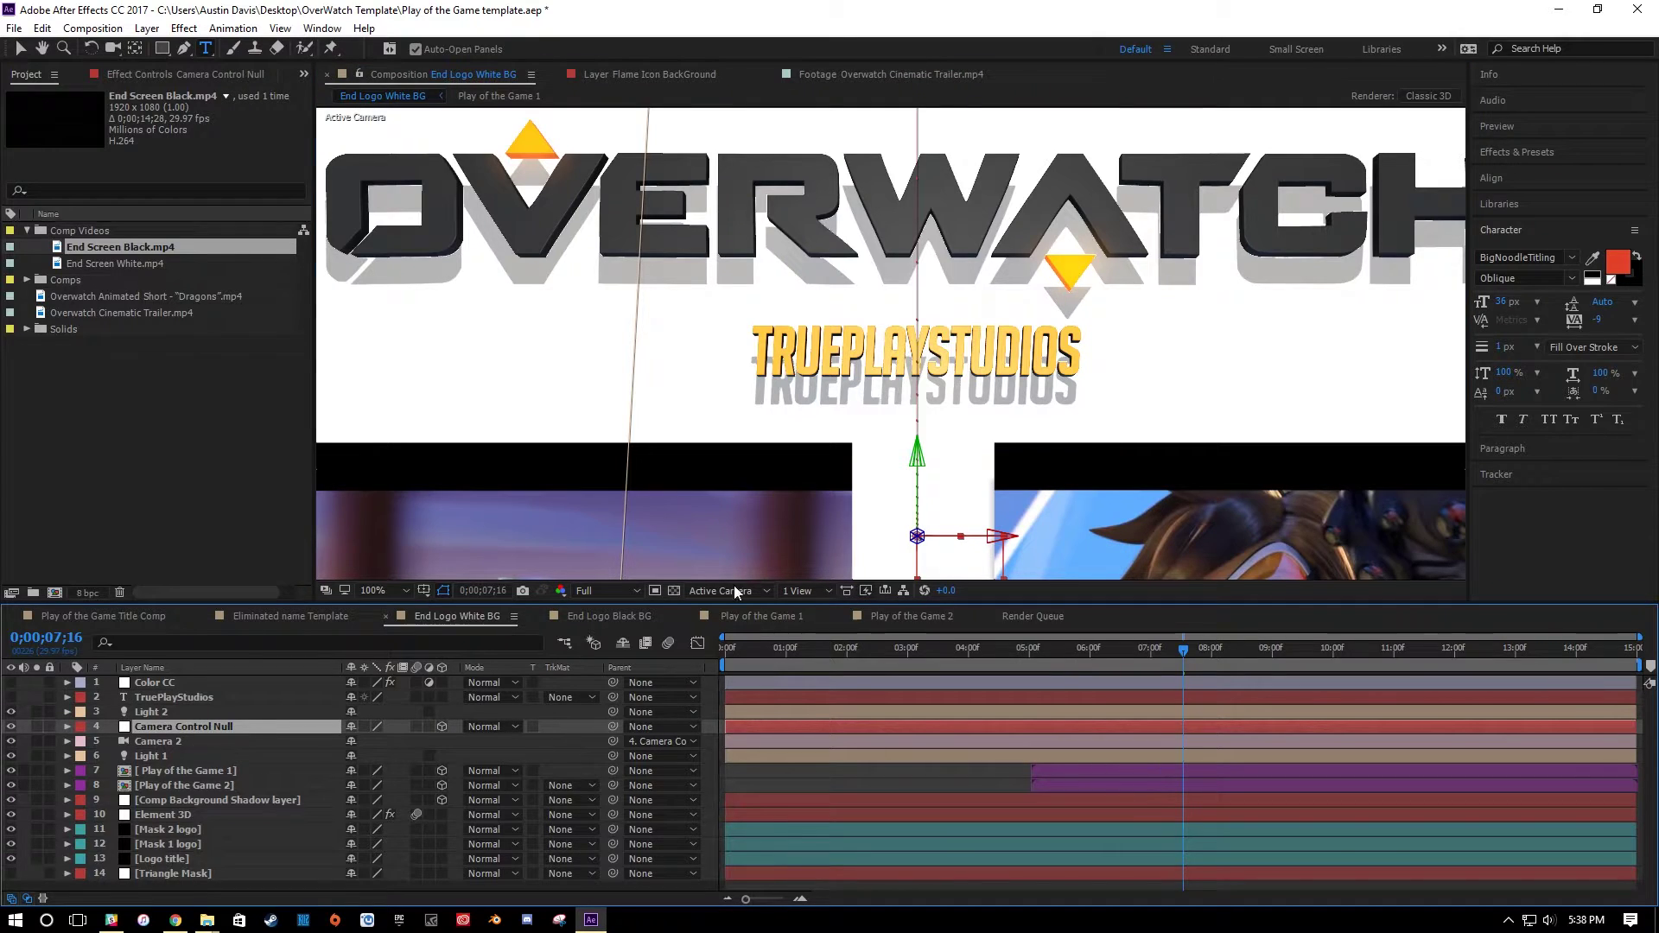
scroll(1093, 385, down, 1)
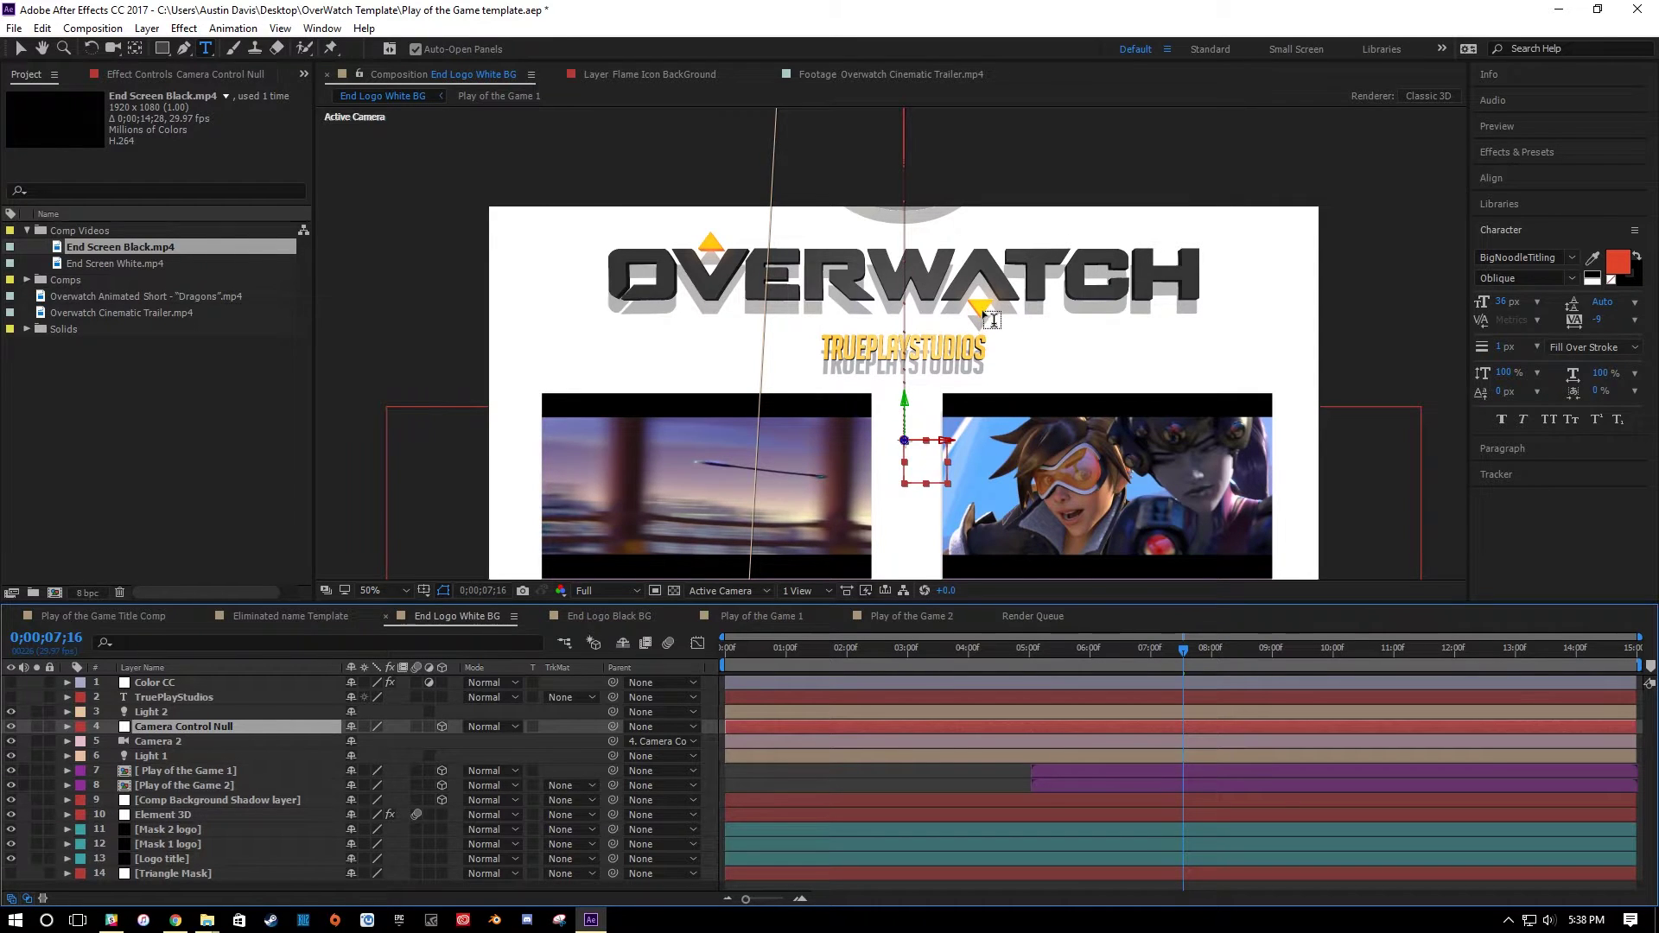
Select layer 10 Element 3D and show its effect settings in Effect Controls.
click(154, 814)
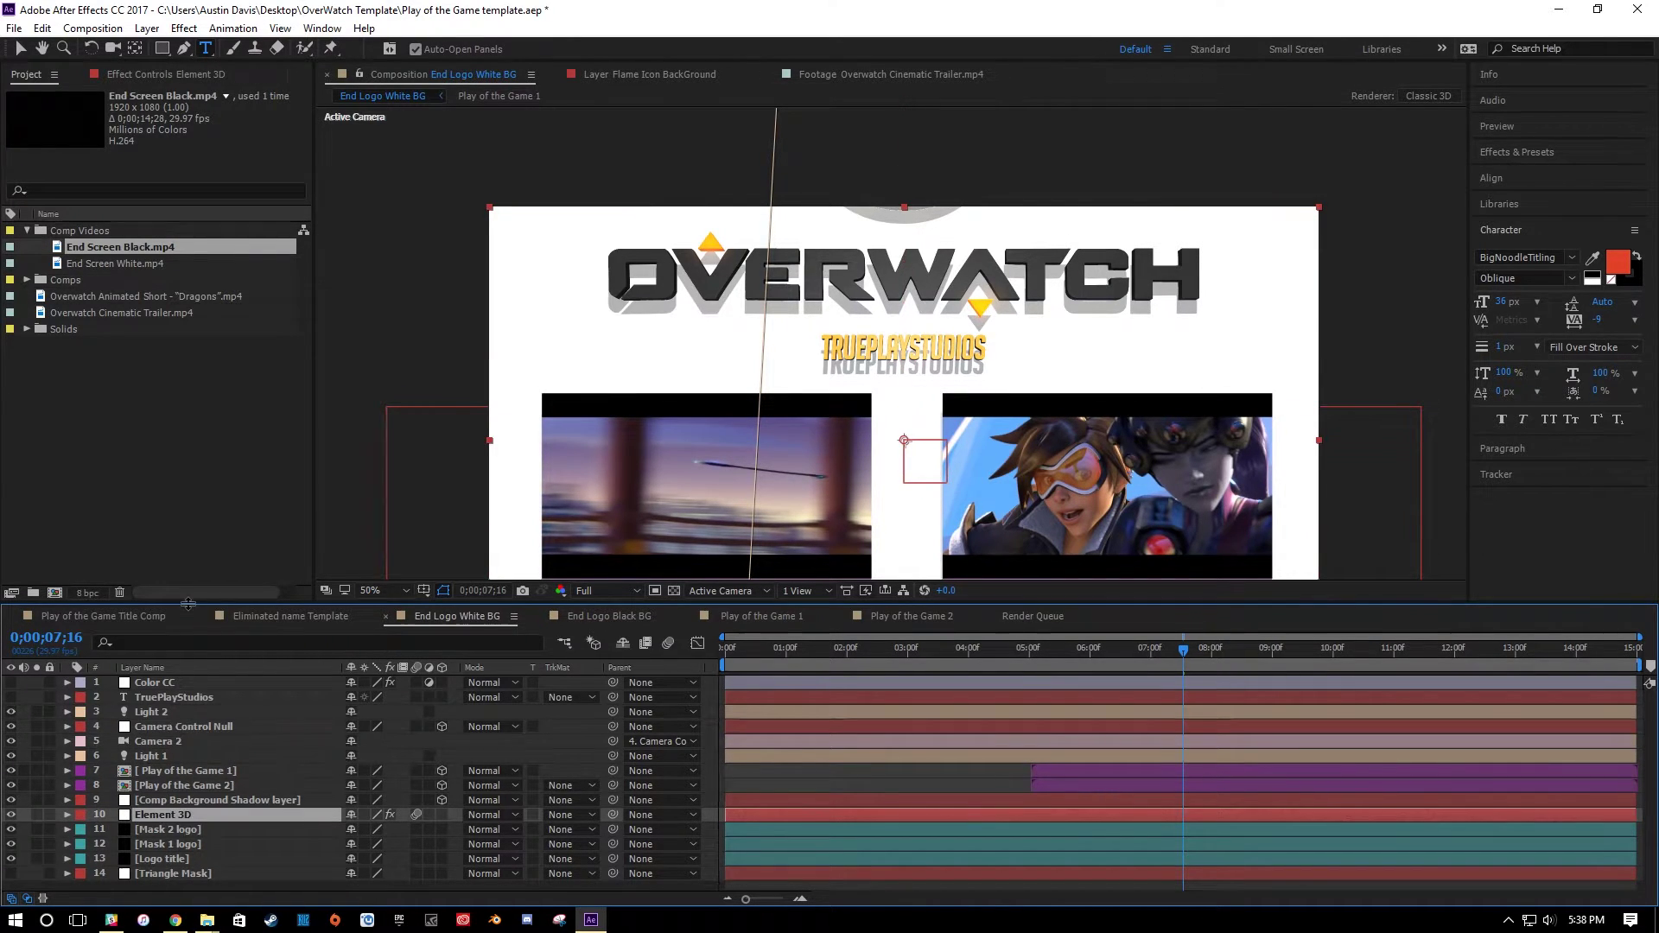
click(164, 75)
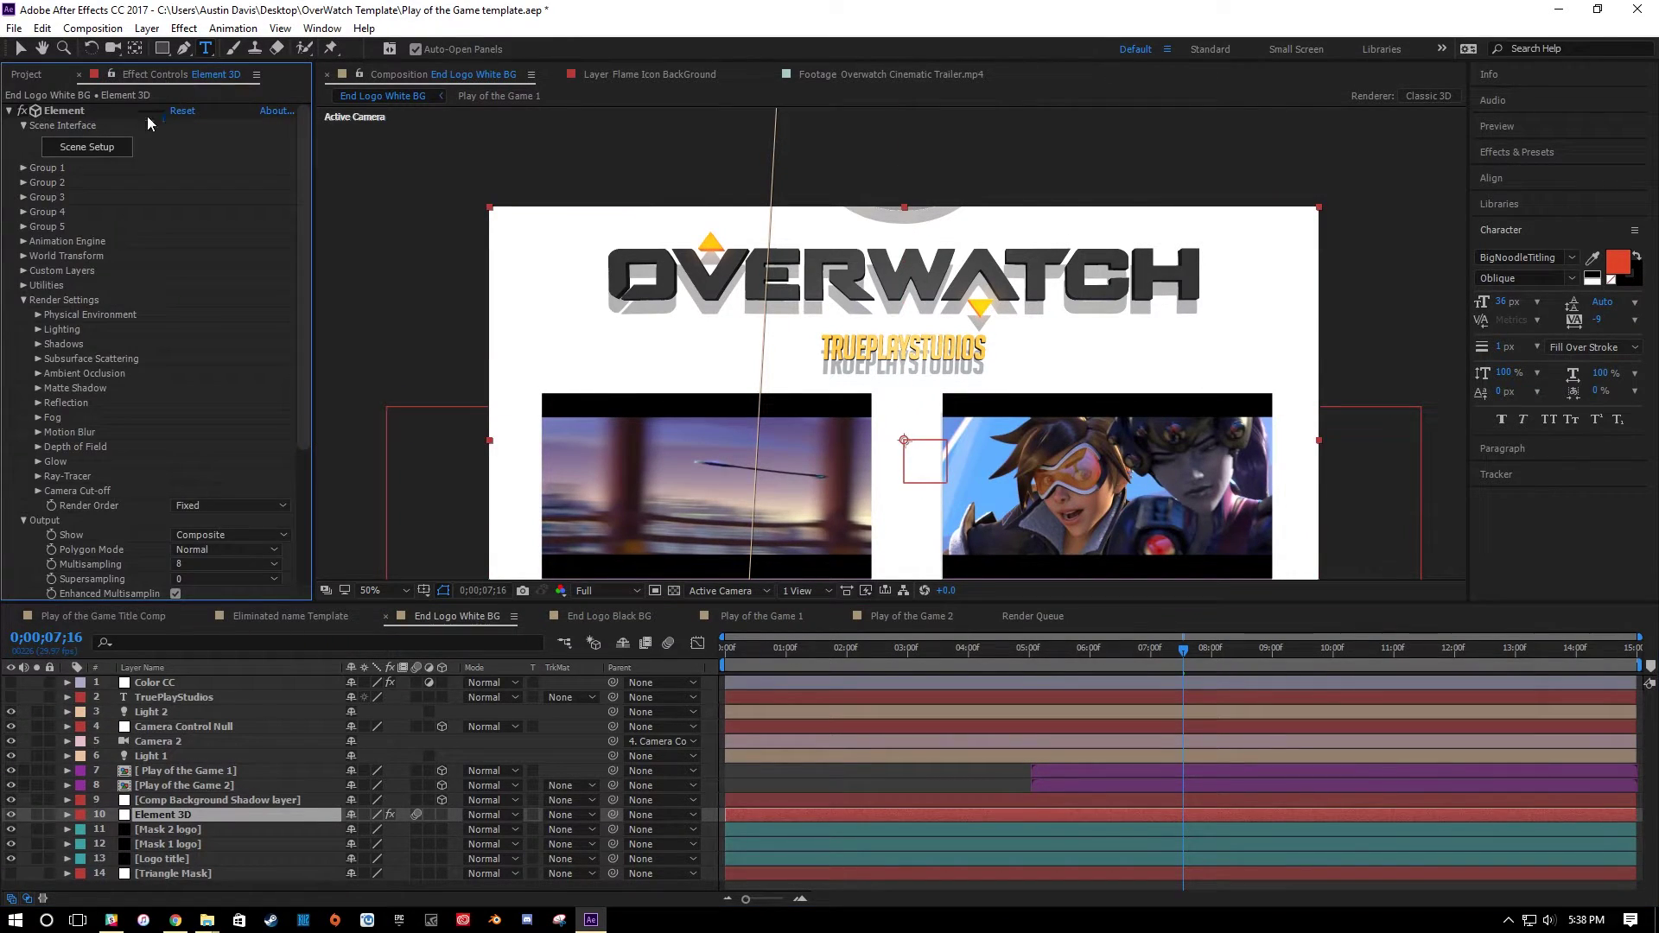
In Scene Setup, change the Paint_Red material's diffuse color from orange to blue (2BB0FF).
click(108, 149)
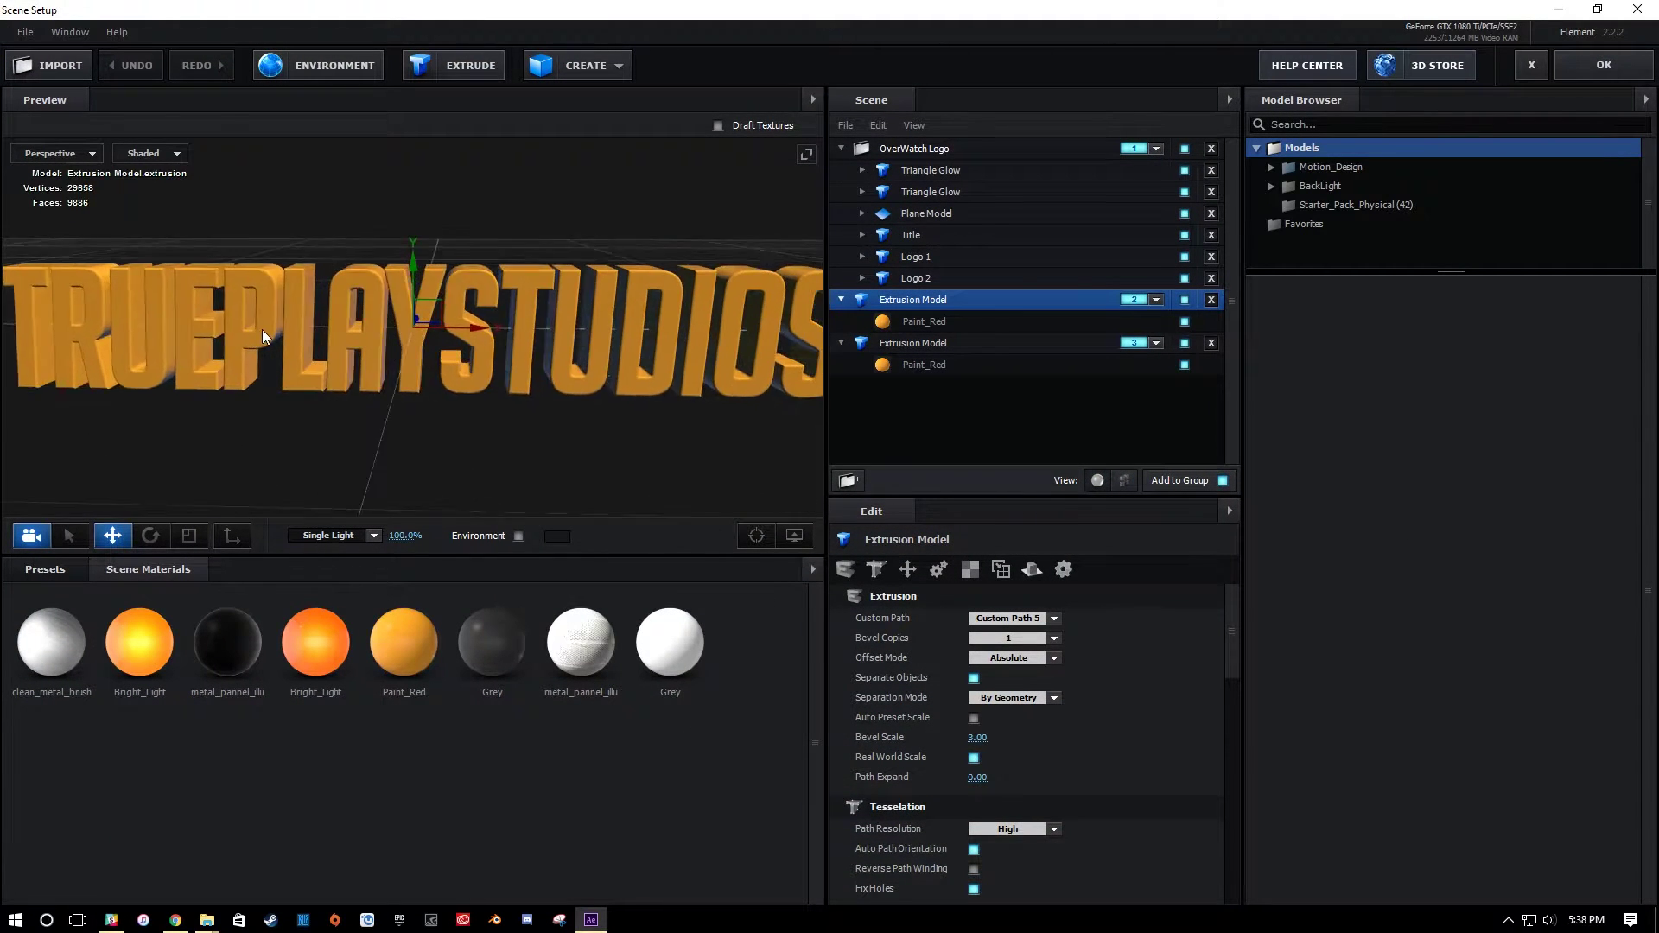
scroll(264, 329, down, 5)
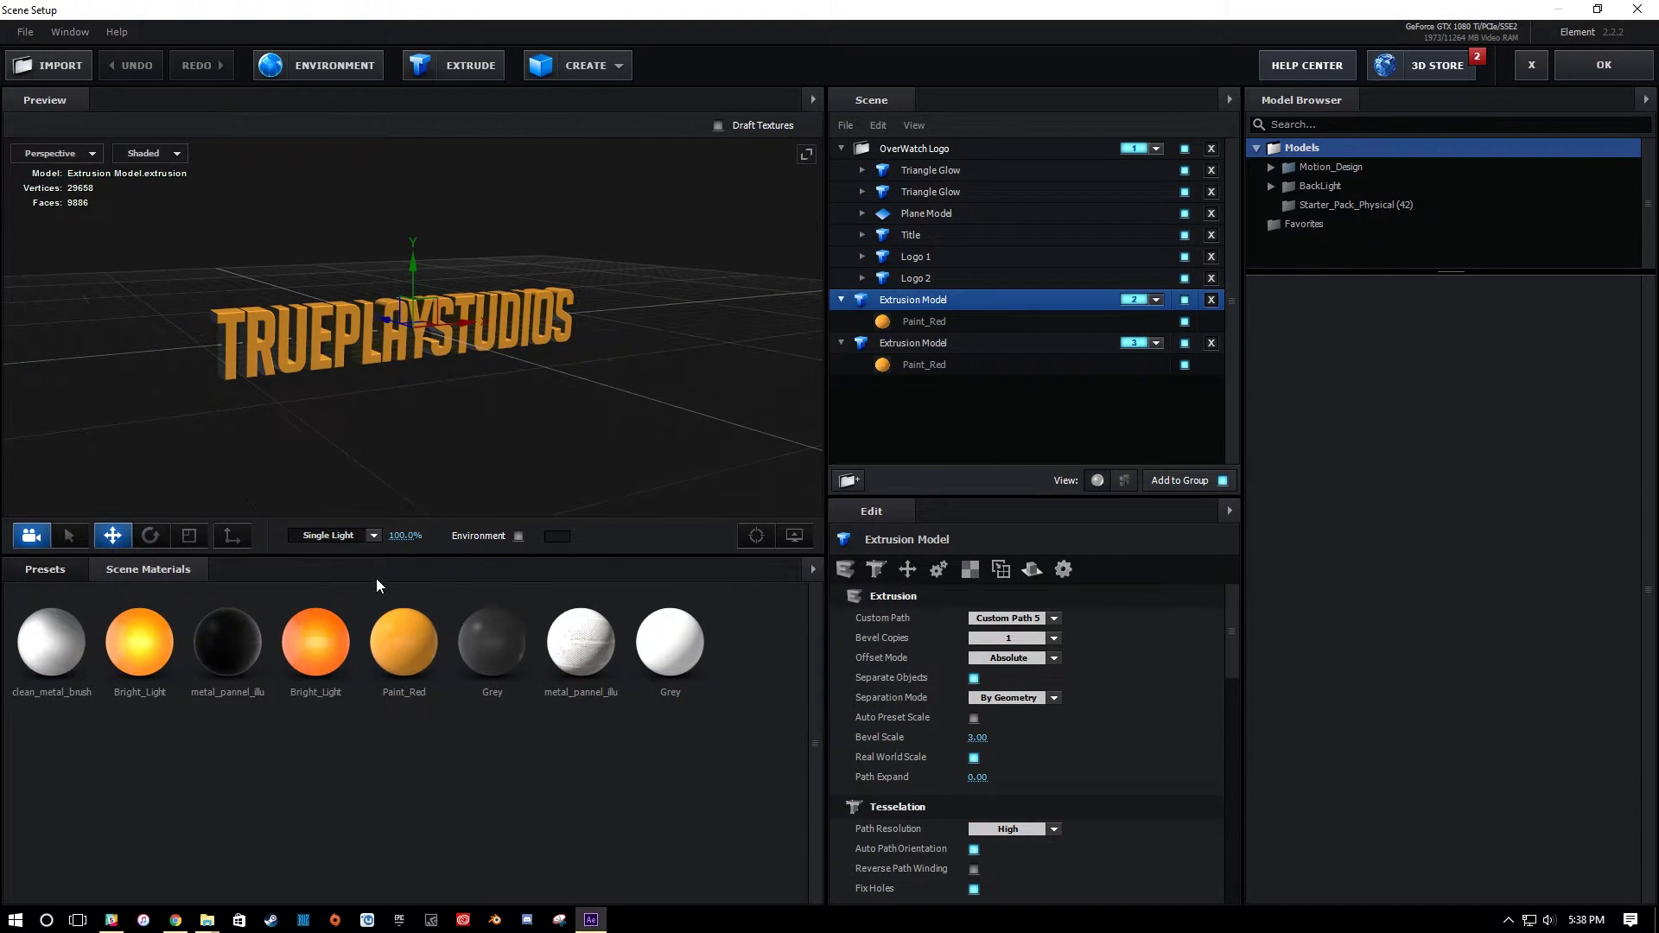
click(413, 641)
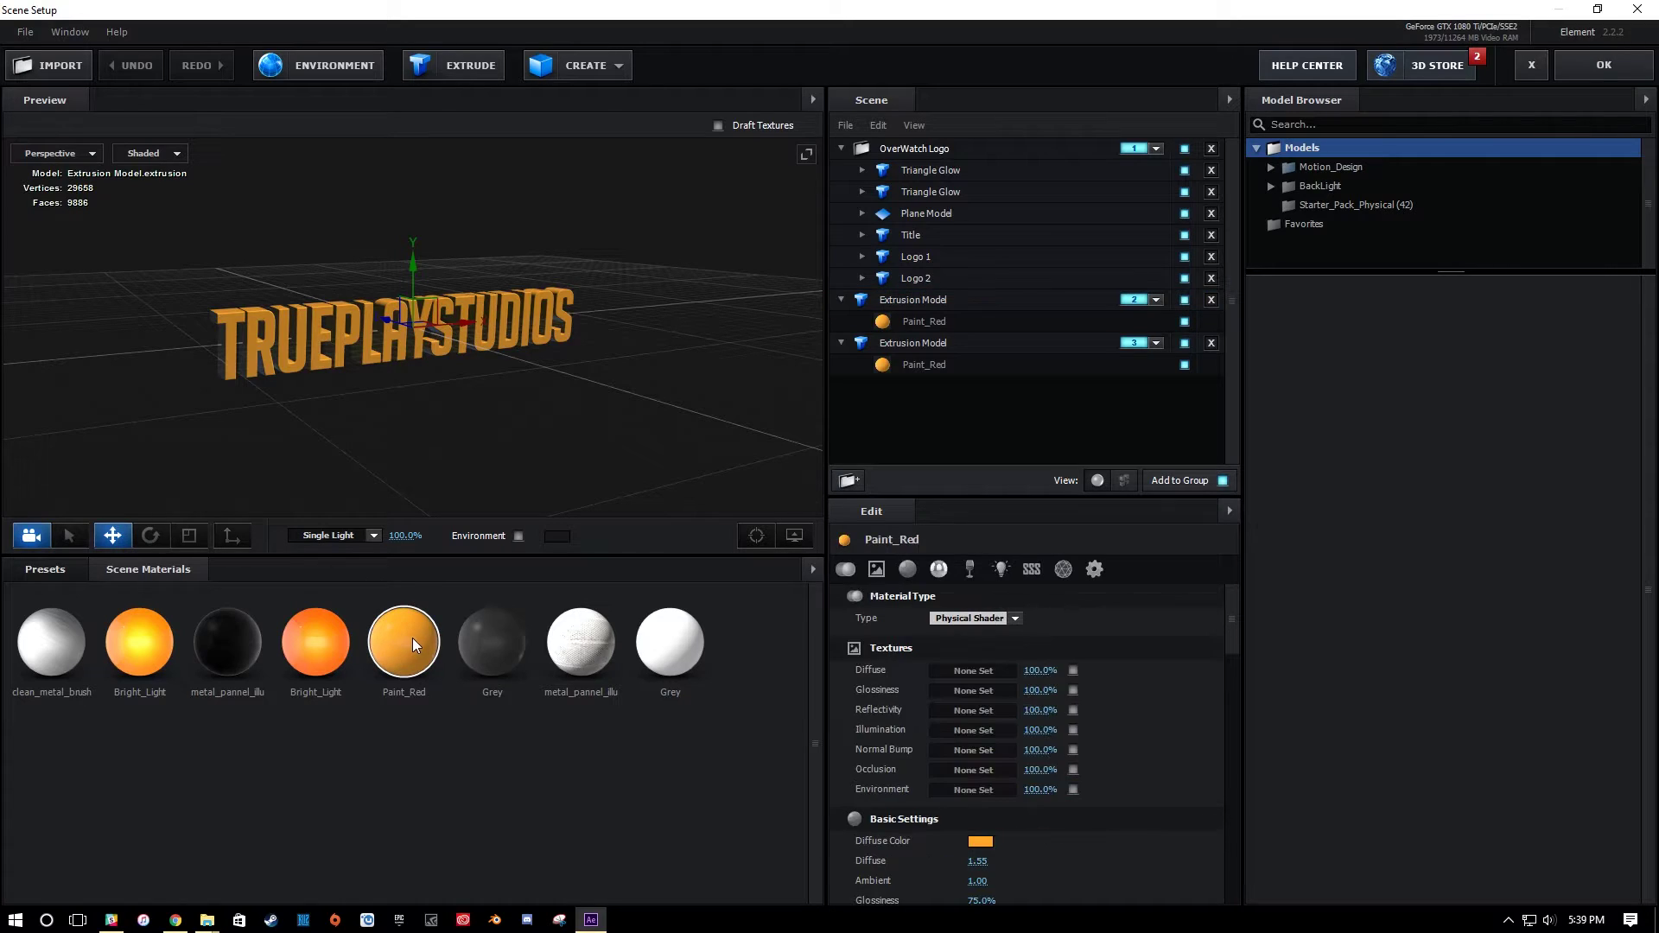
click(980, 840)
drag(1069, 757, 1069, 771)
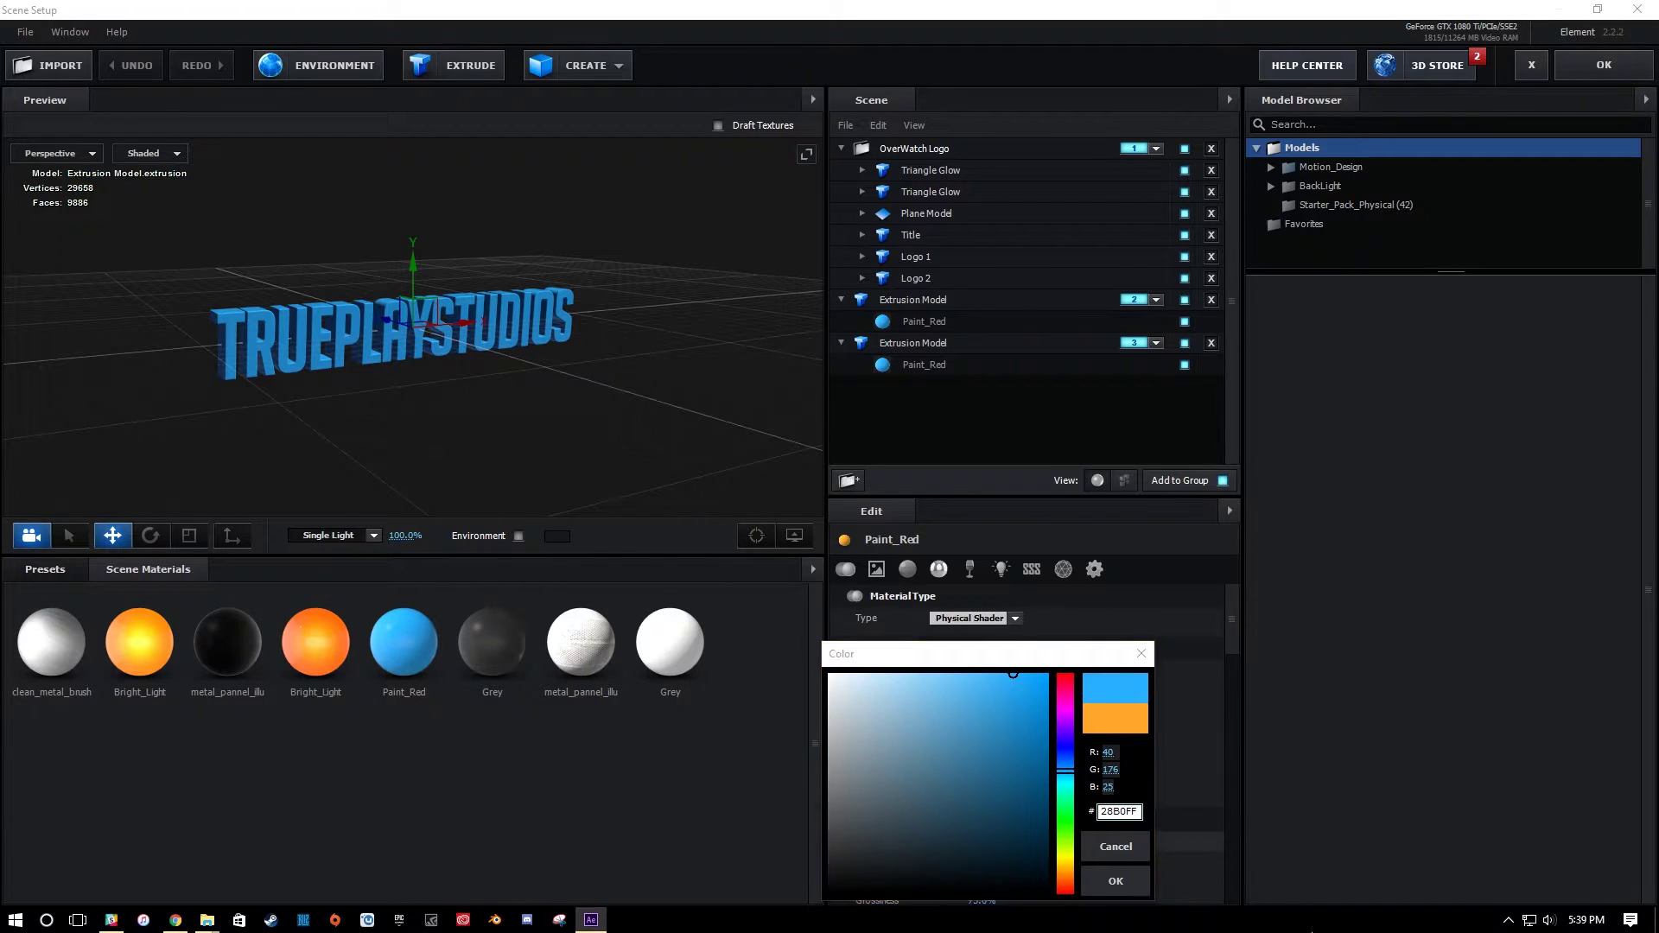
click(1091, 880)
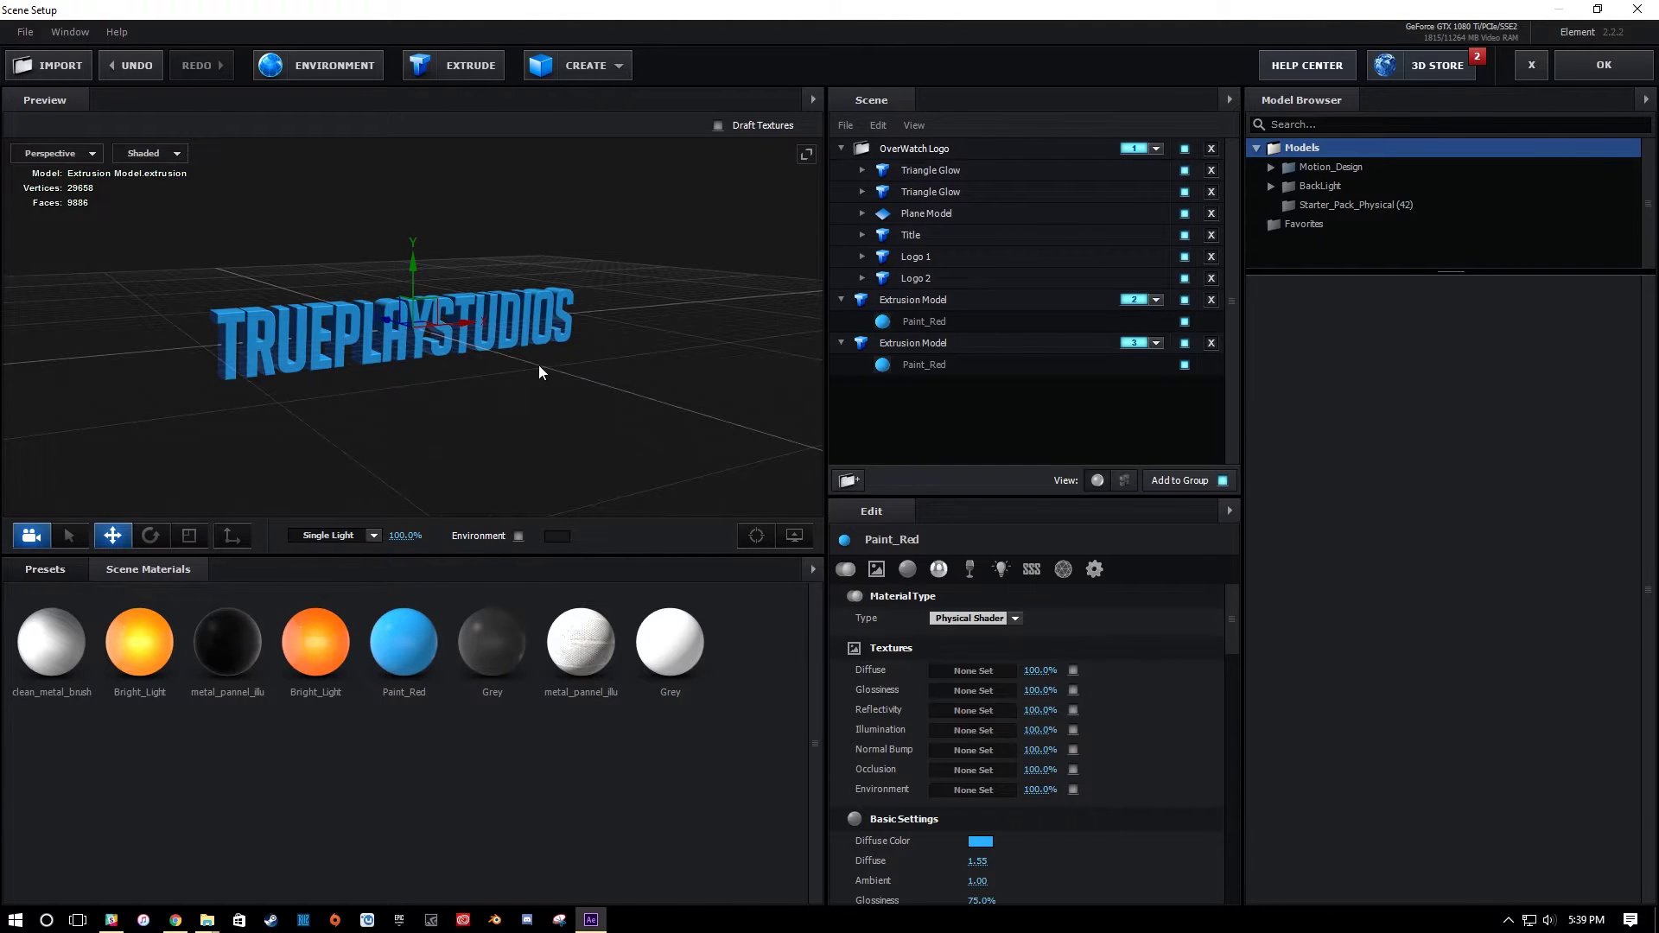
drag(538, 367, 504, 371)
click(1007, 147)
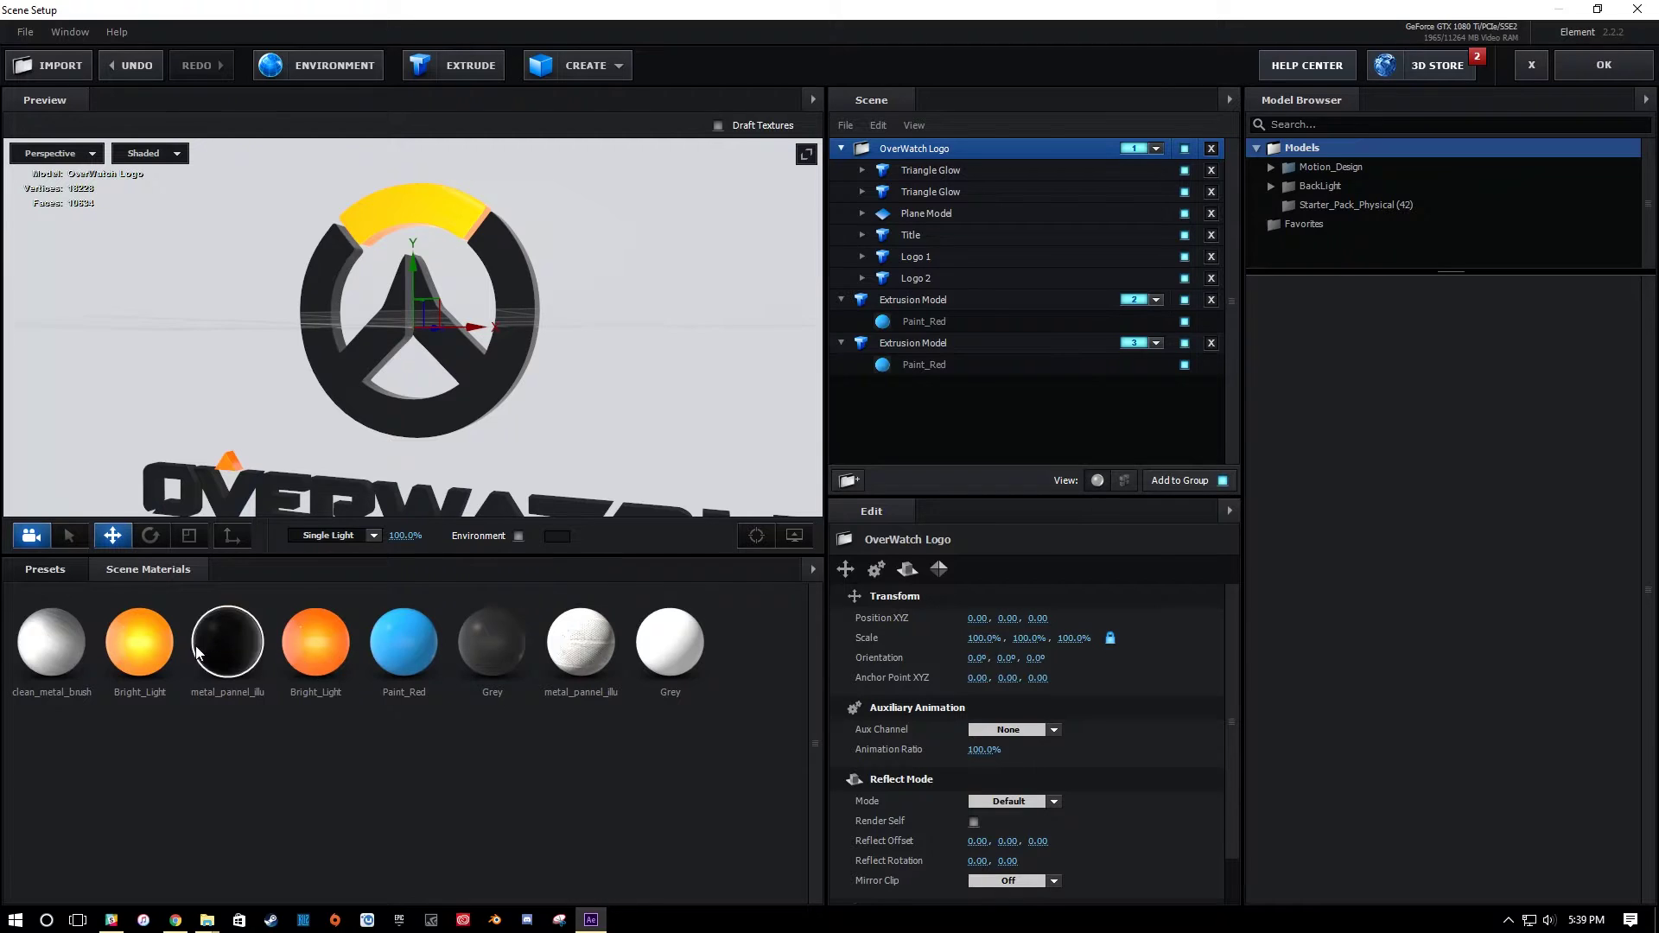
Change the first Bright_Light material's illumination color to blue.
click(139, 641)
scroll(1041, 863, down, 3)
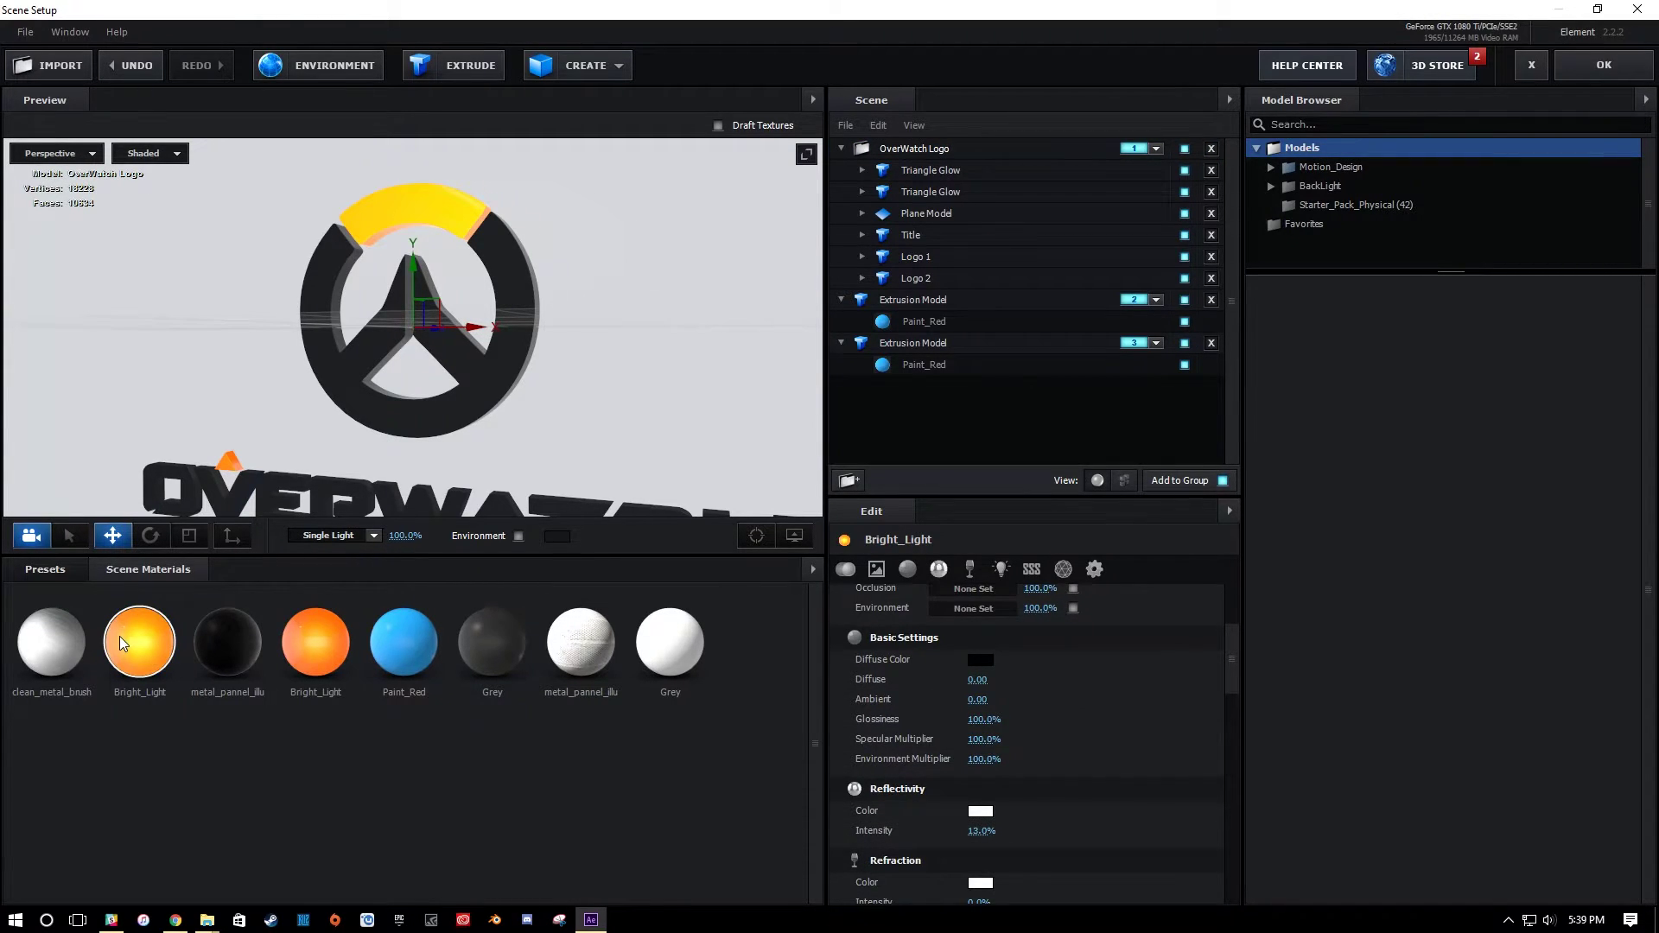
scroll(1097, 840, down, 3)
click(980, 793)
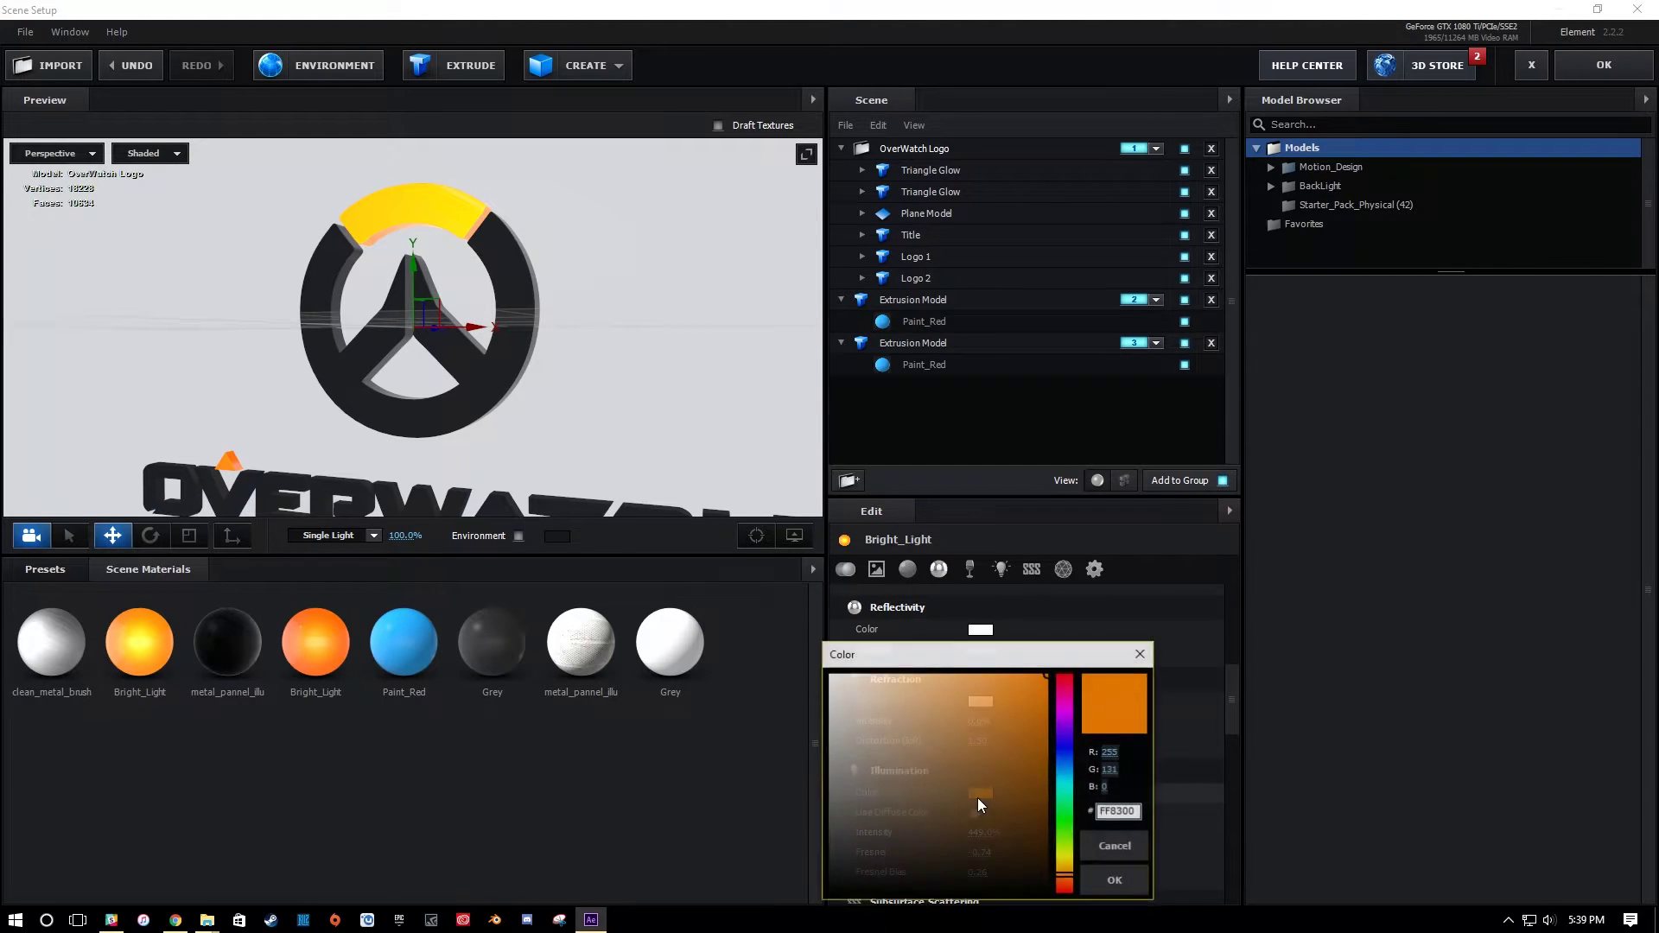
click(1064, 777)
drag(1065, 781, 1058, 767)
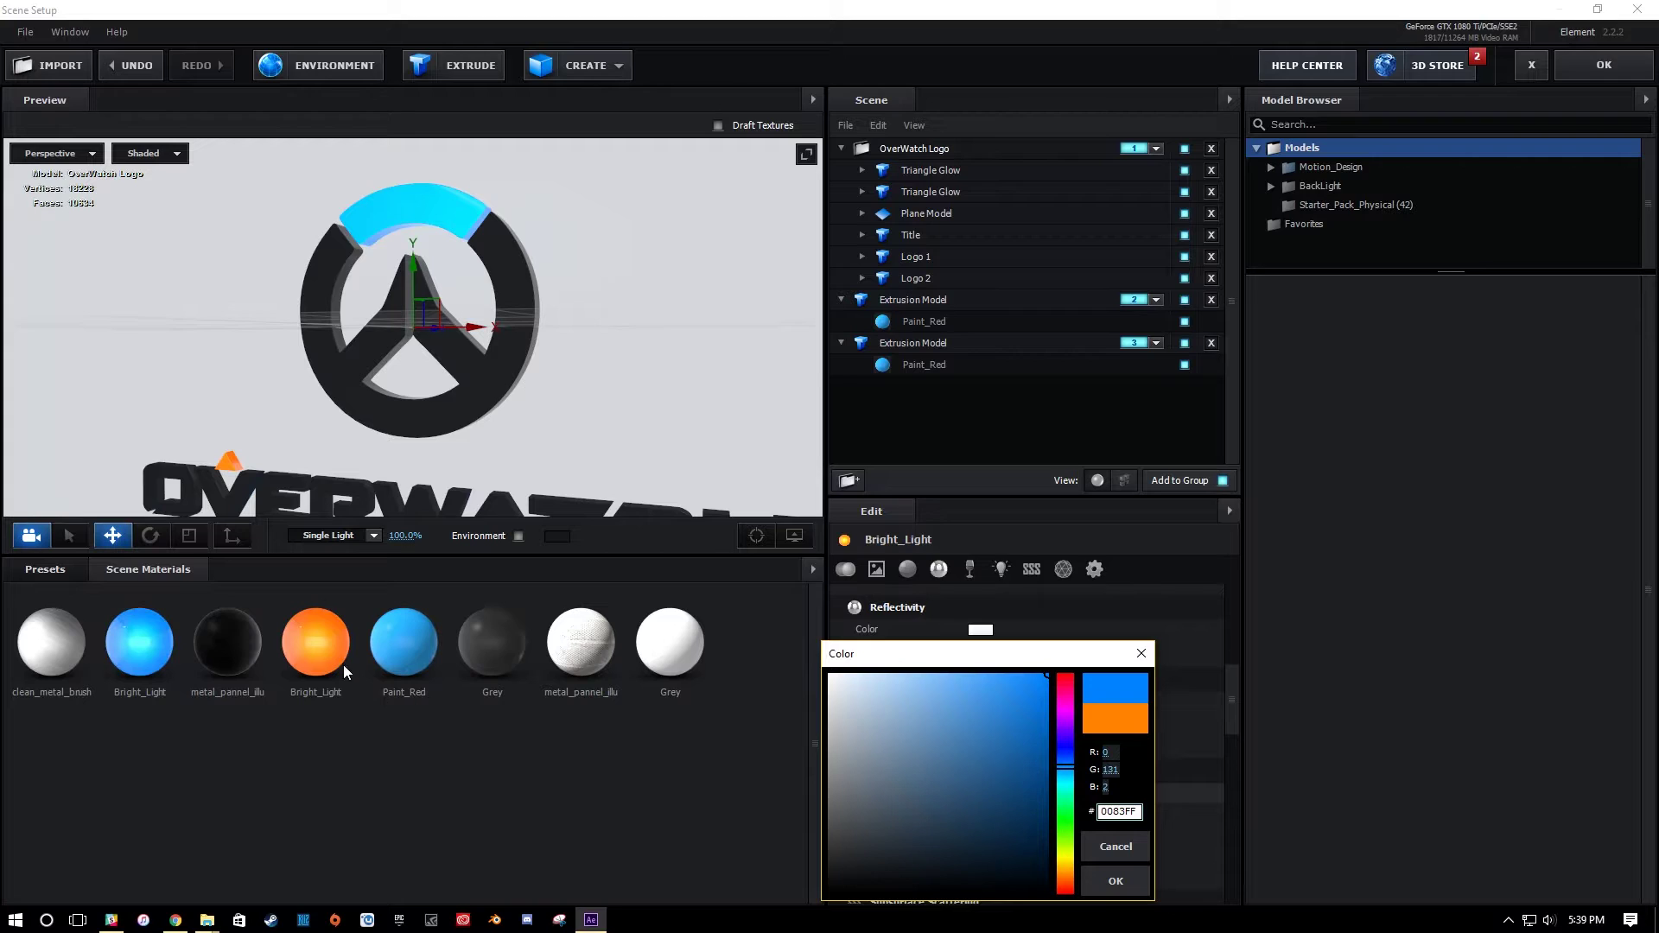
click(1124, 884)
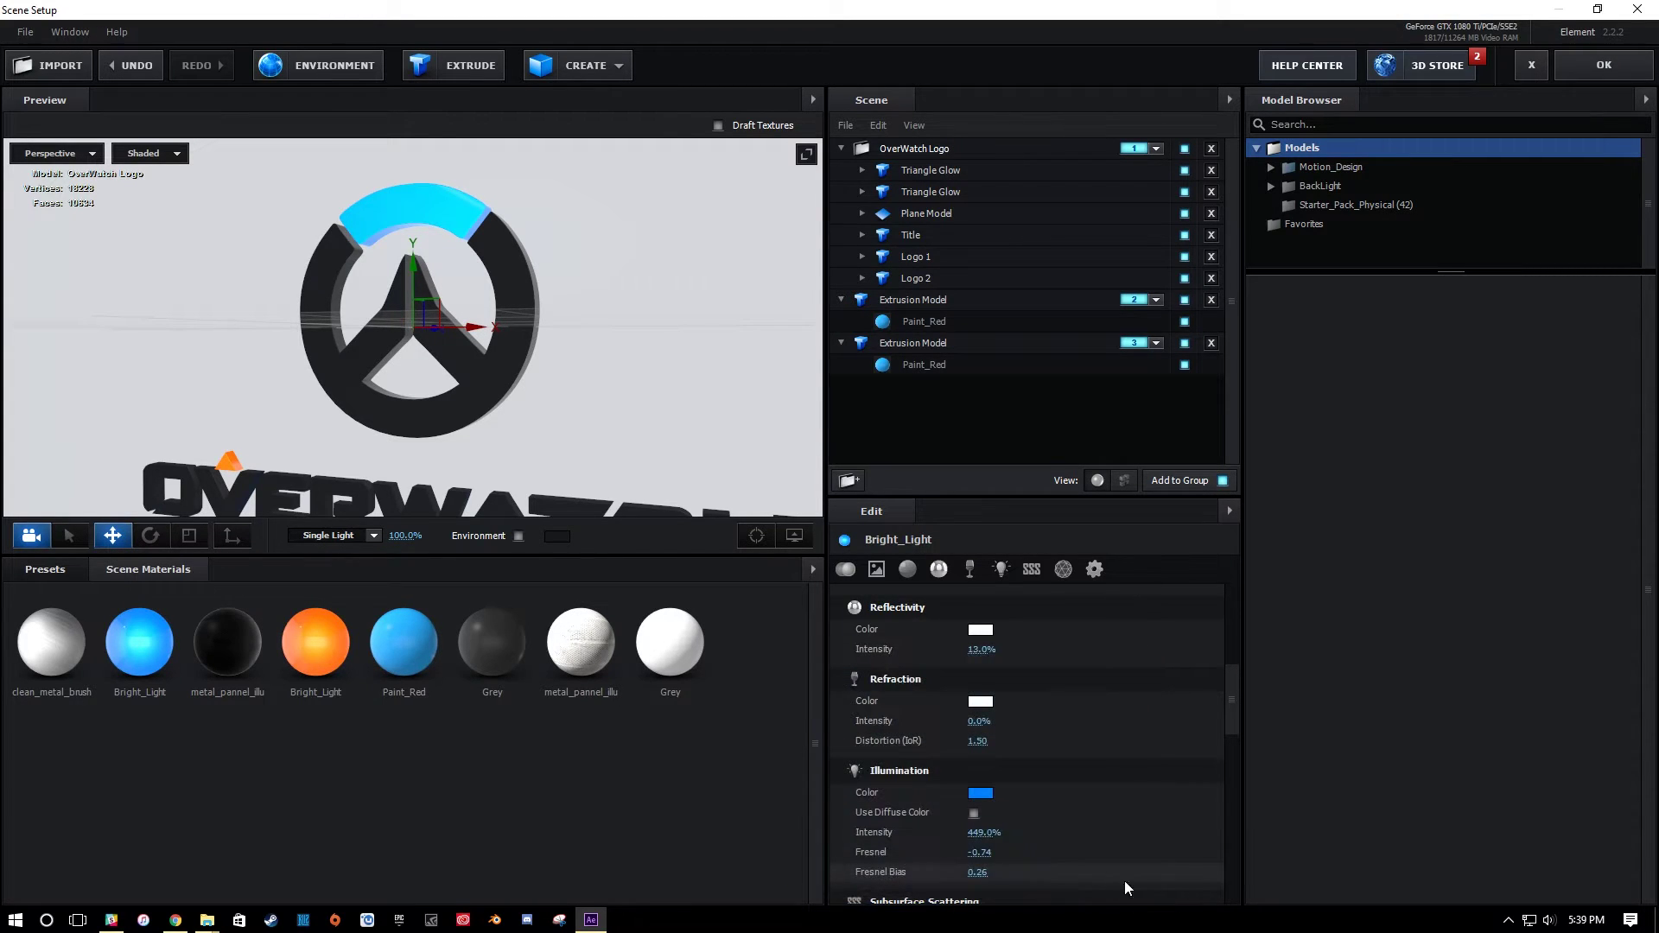
Change the Bright_Light copy's illumination color from orange to light blue (00BFFF).
click(304, 648)
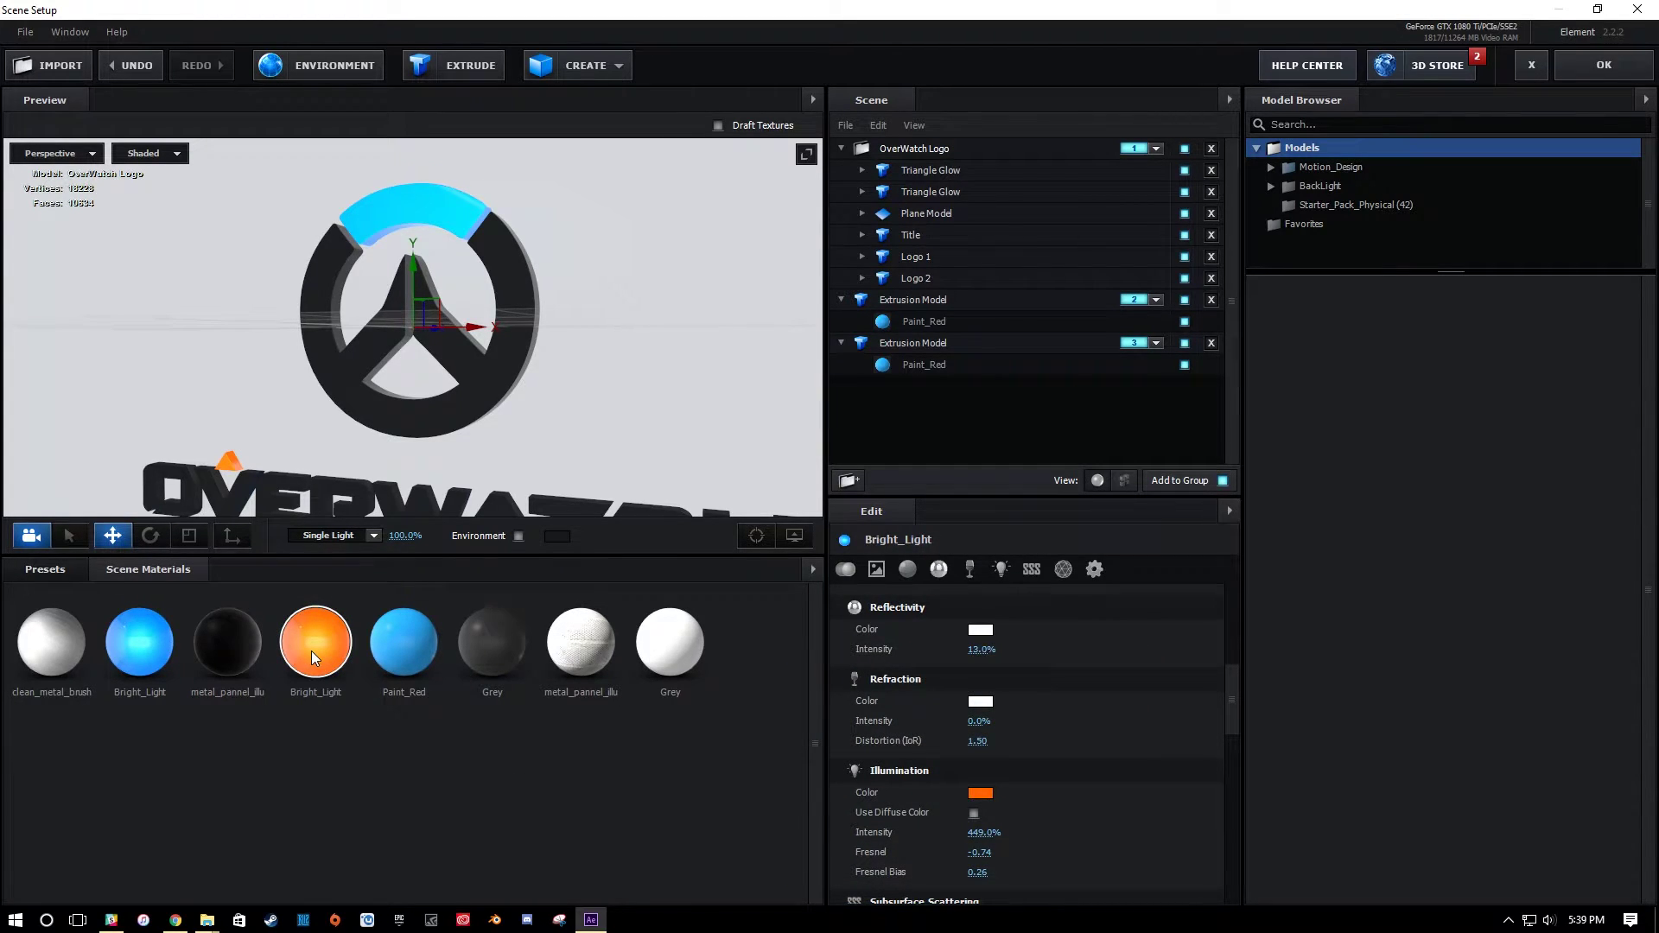
click(980, 795)
click(1062, 775)
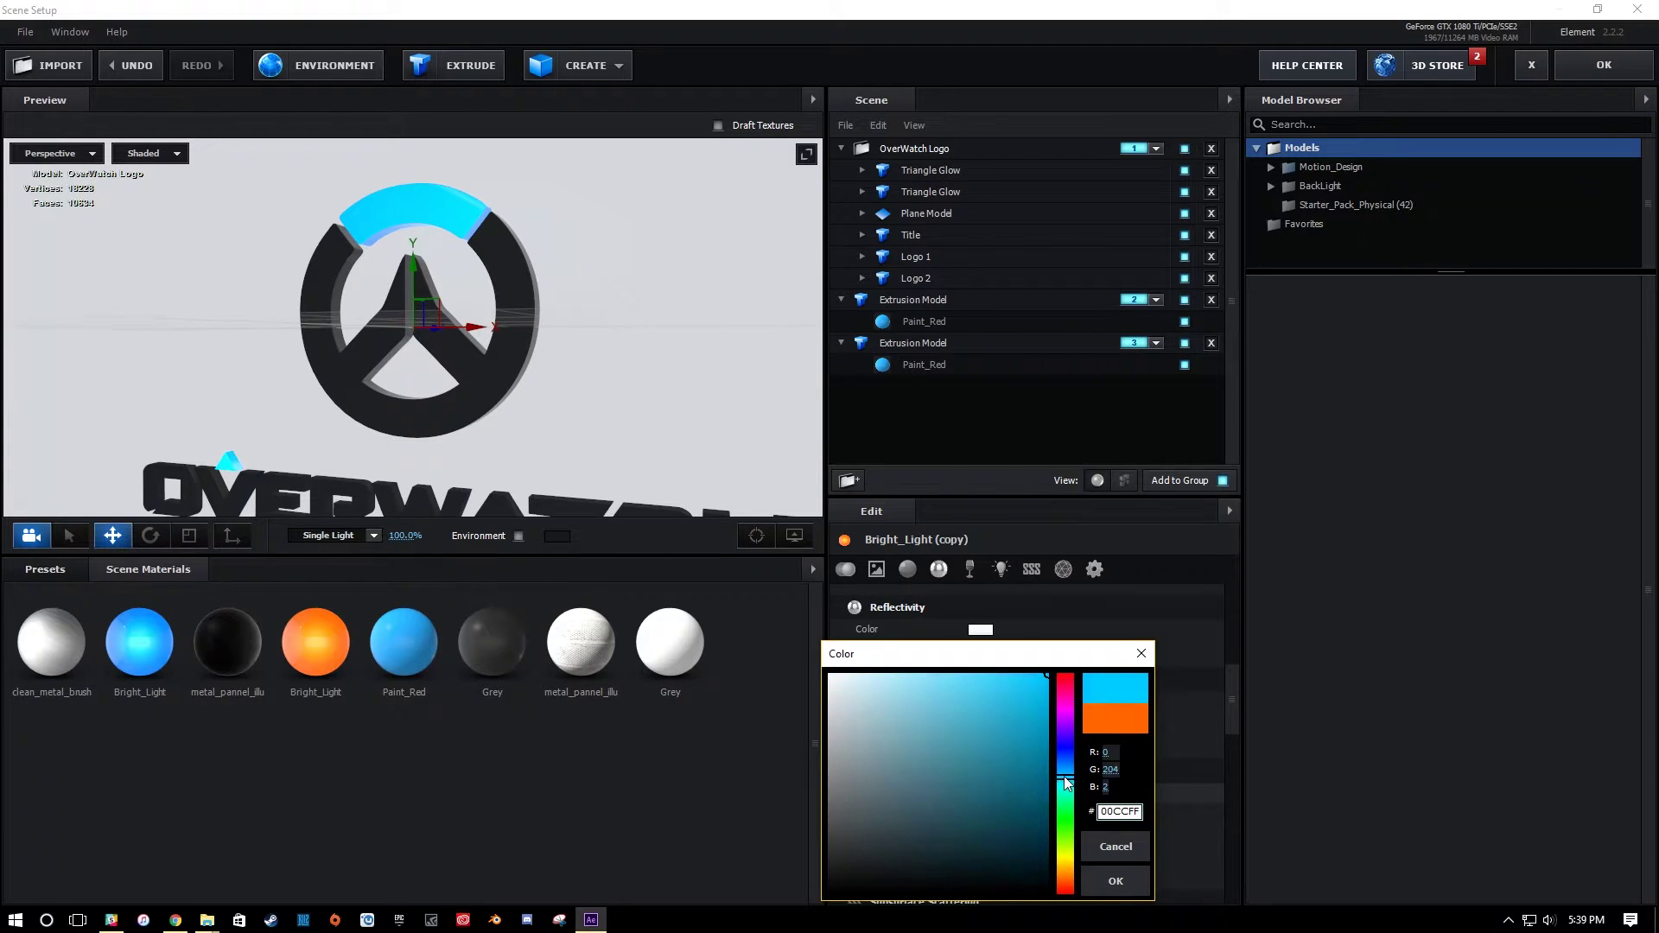
drag(1065, 776, 1065, 775)
click(1109, 880)
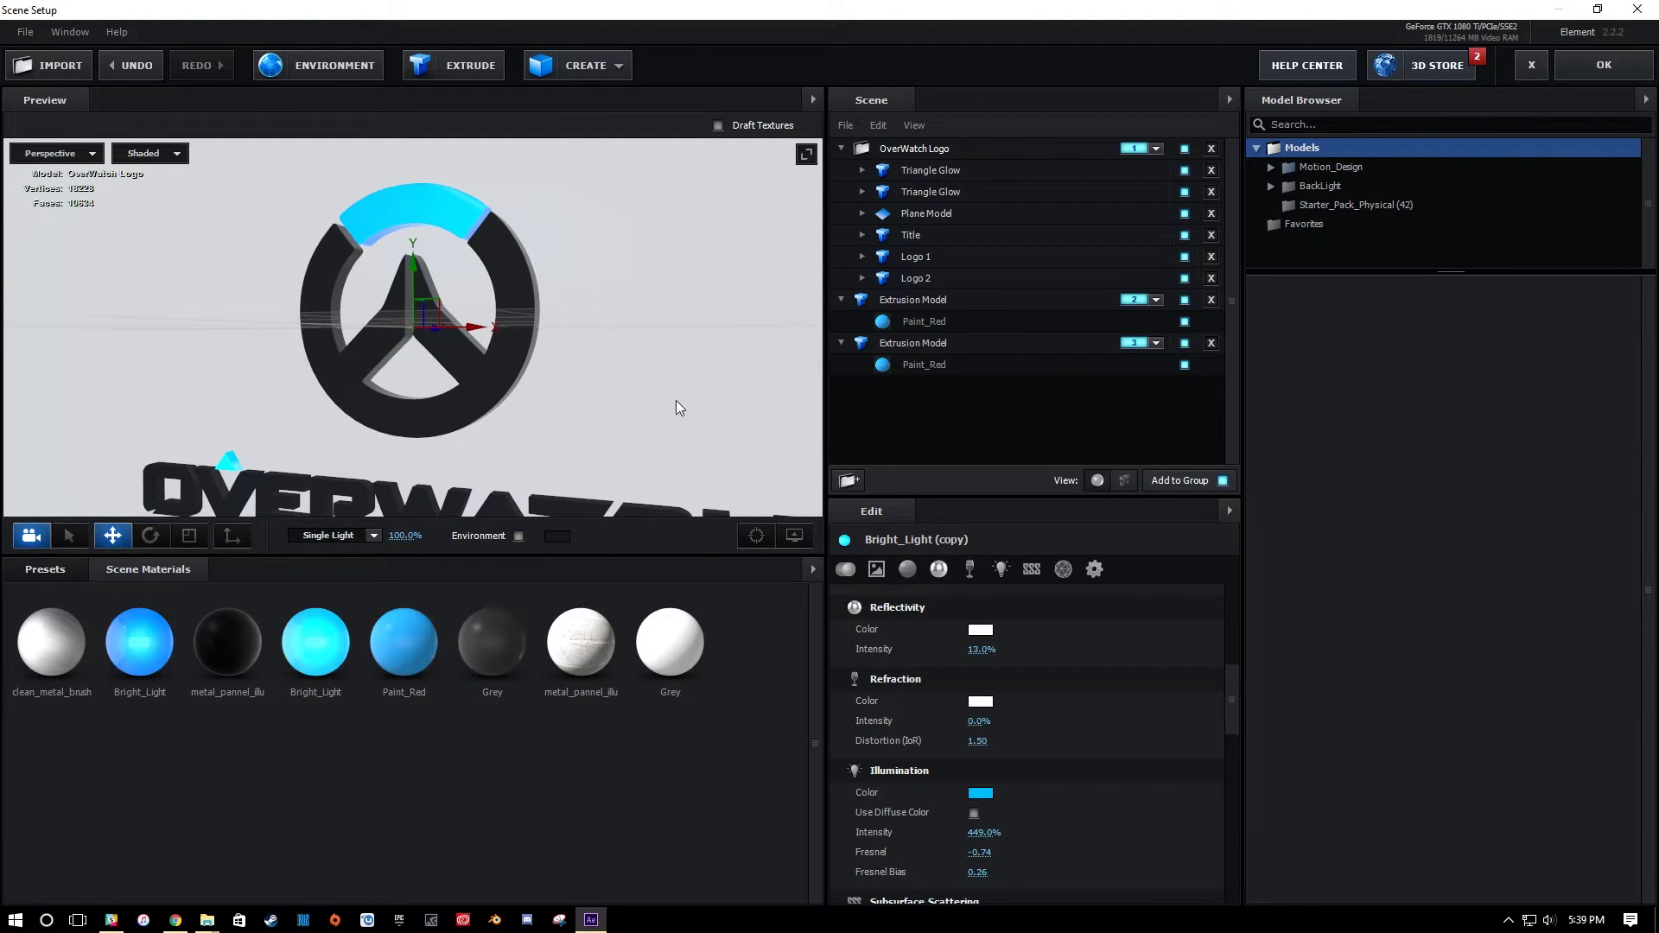
drag(678, 402, 700, 388)
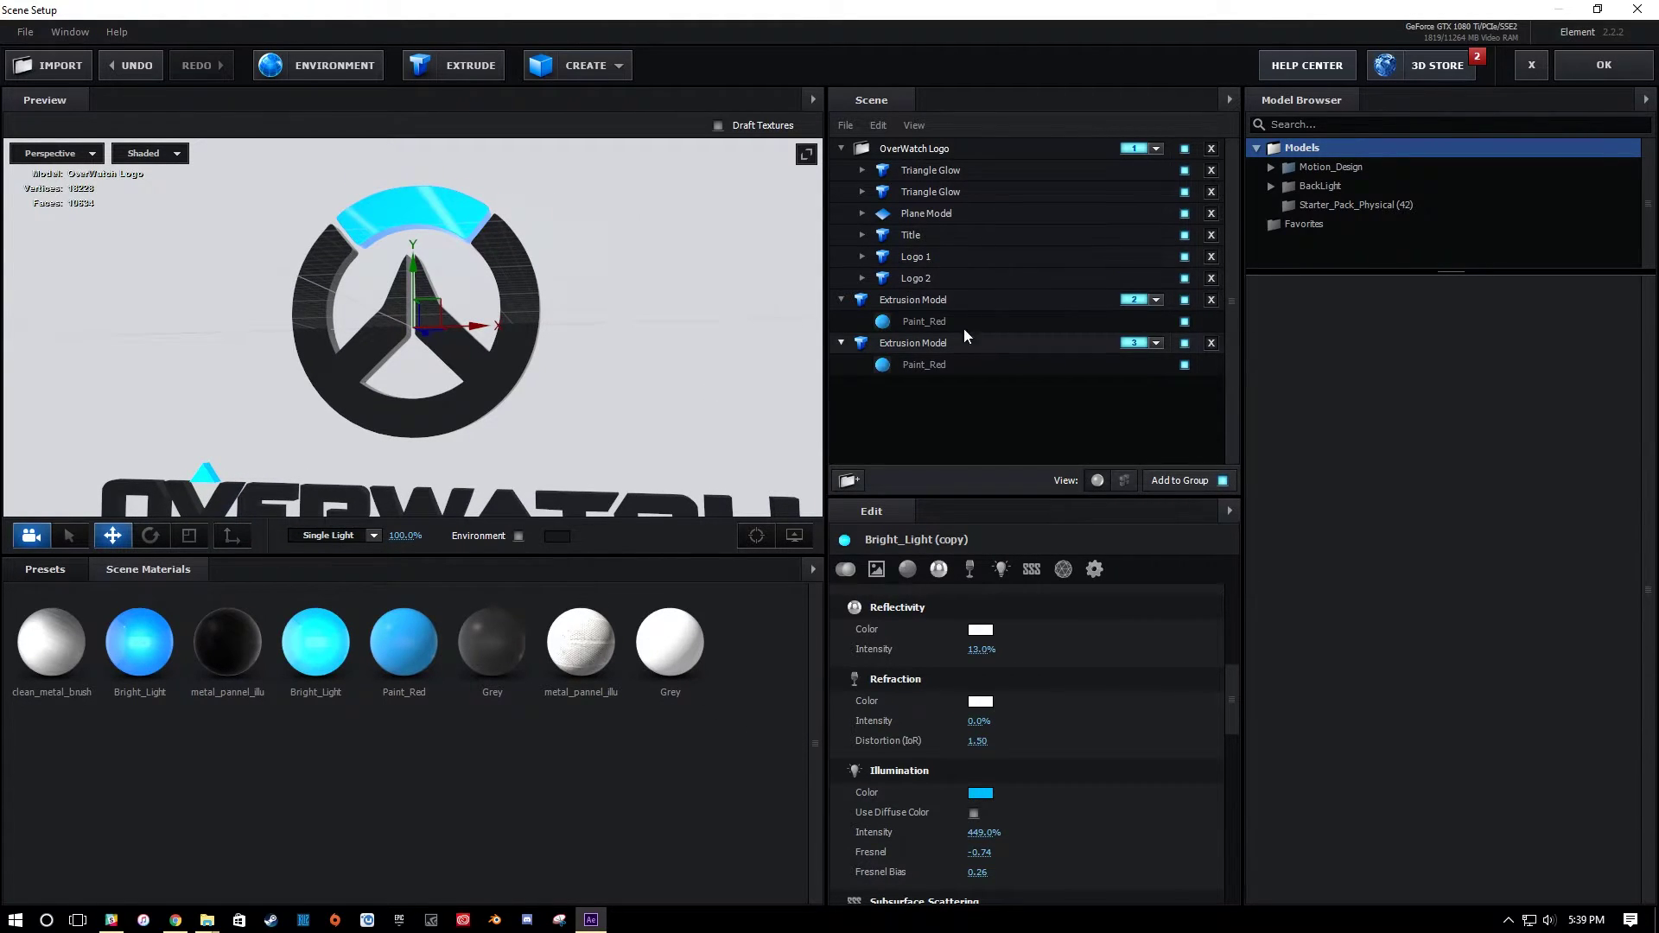
Set the Grey material's diffuse color to dark blue 3C5491 so the backdrop plane turns blue.
click(667, 645)
scroll(1054, 800, down, 3)
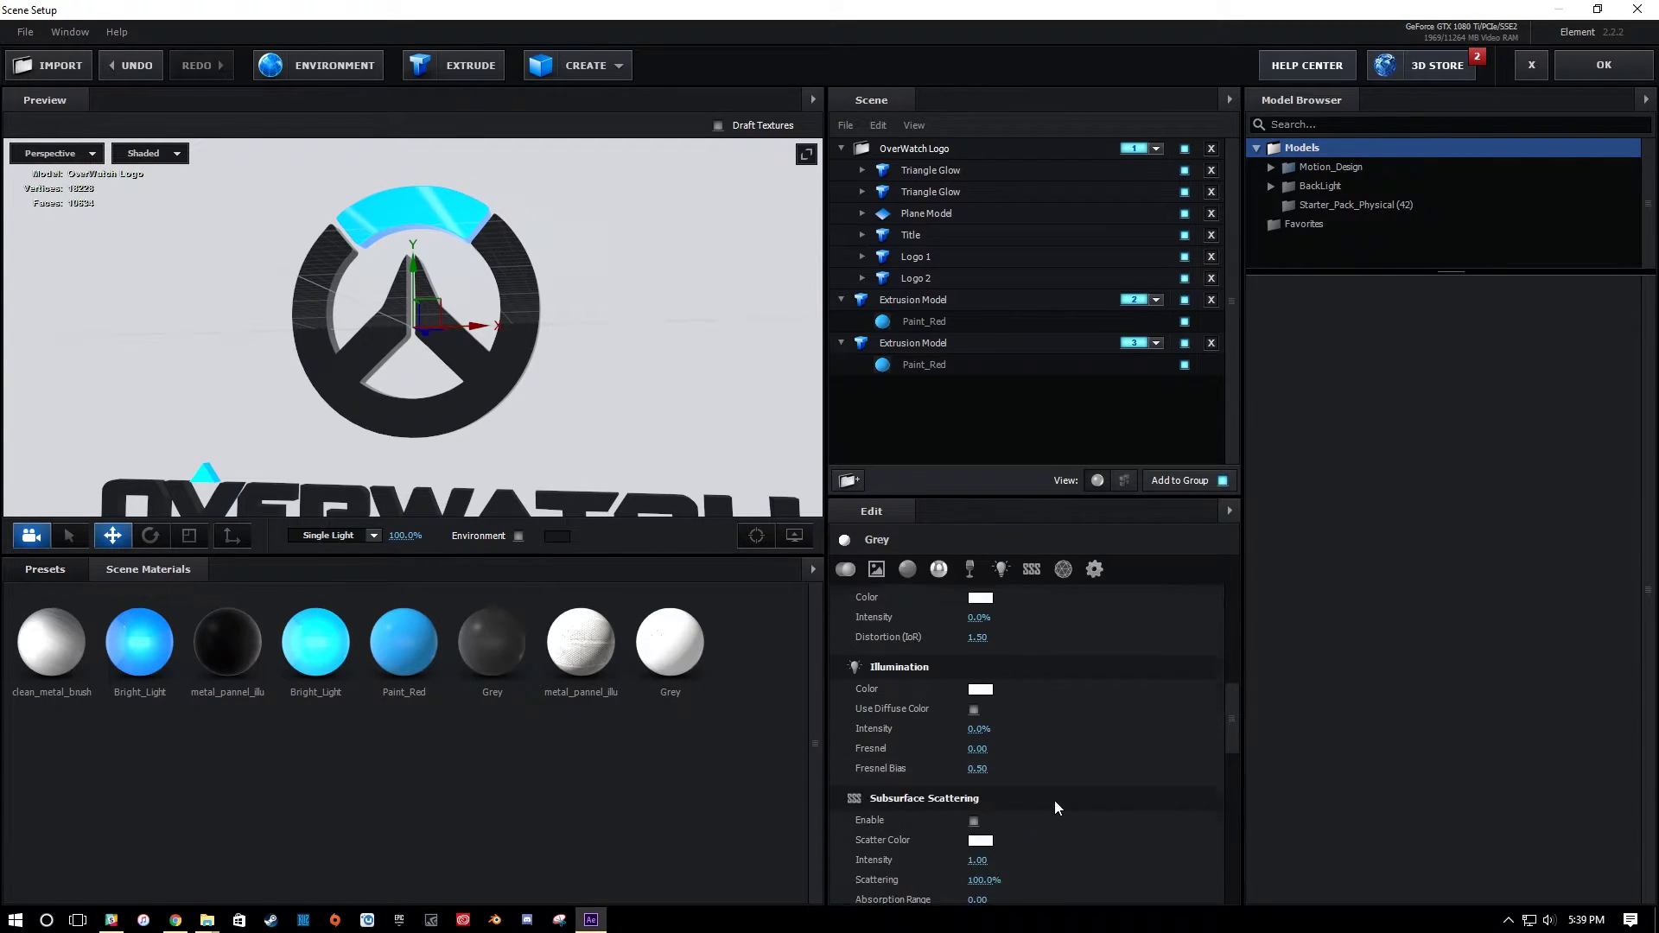
scroll(1034, 769, up, 1)
scroll(1034, 735, up, 4)
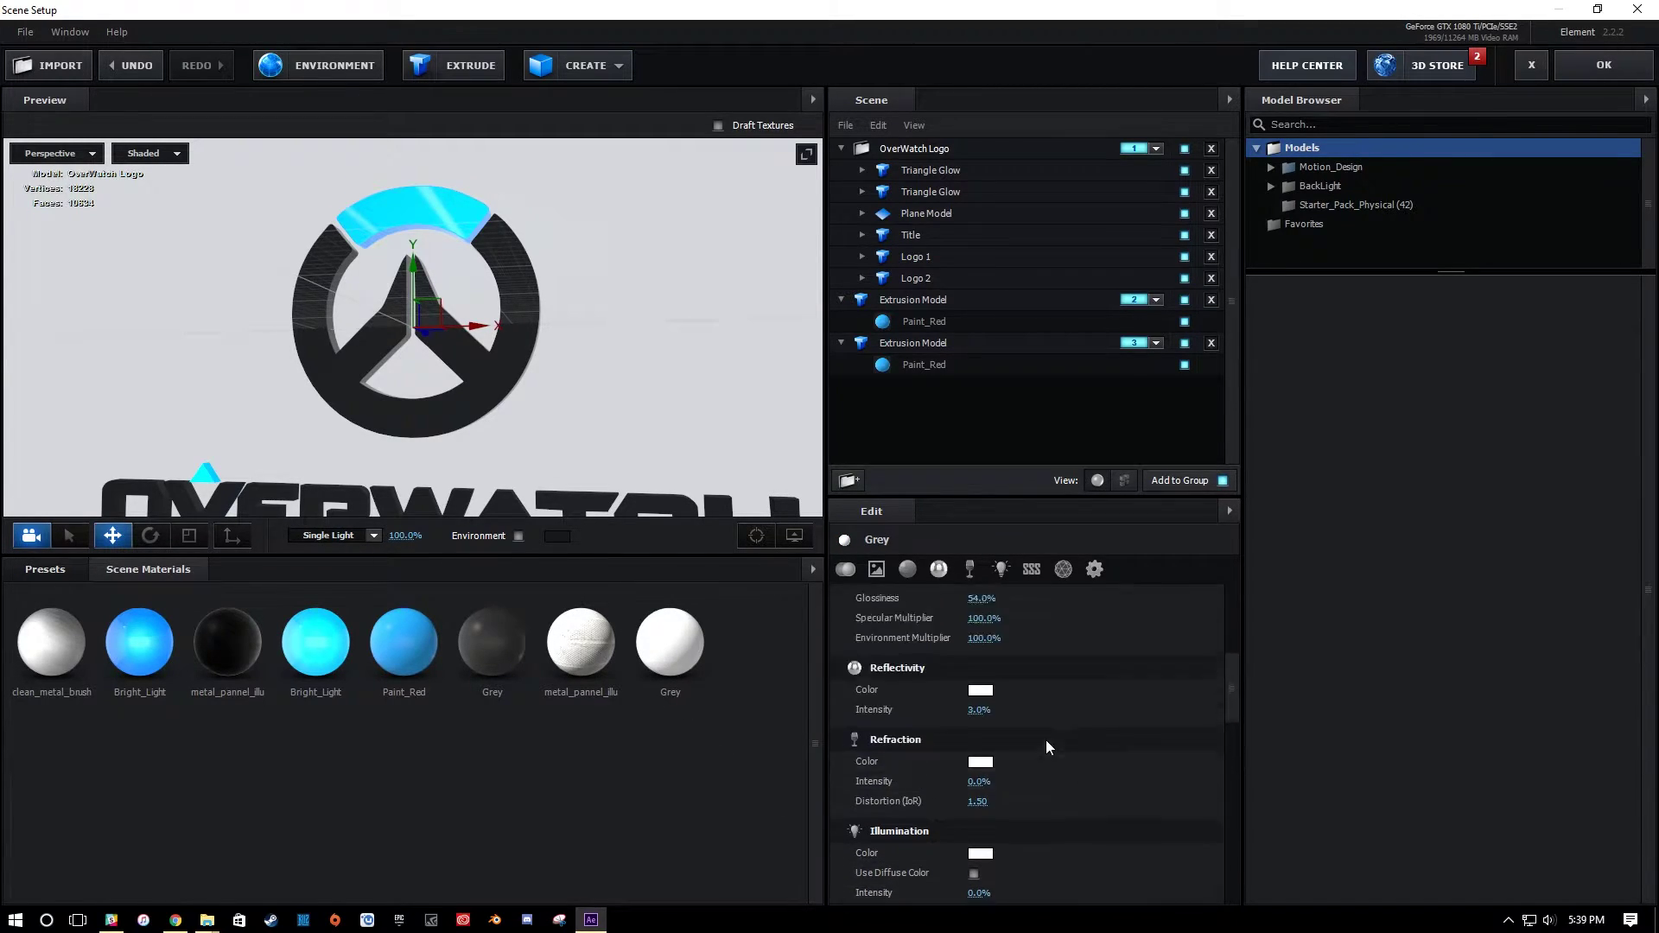
scroll(1004, 704, up, 1)
click(984, 660)
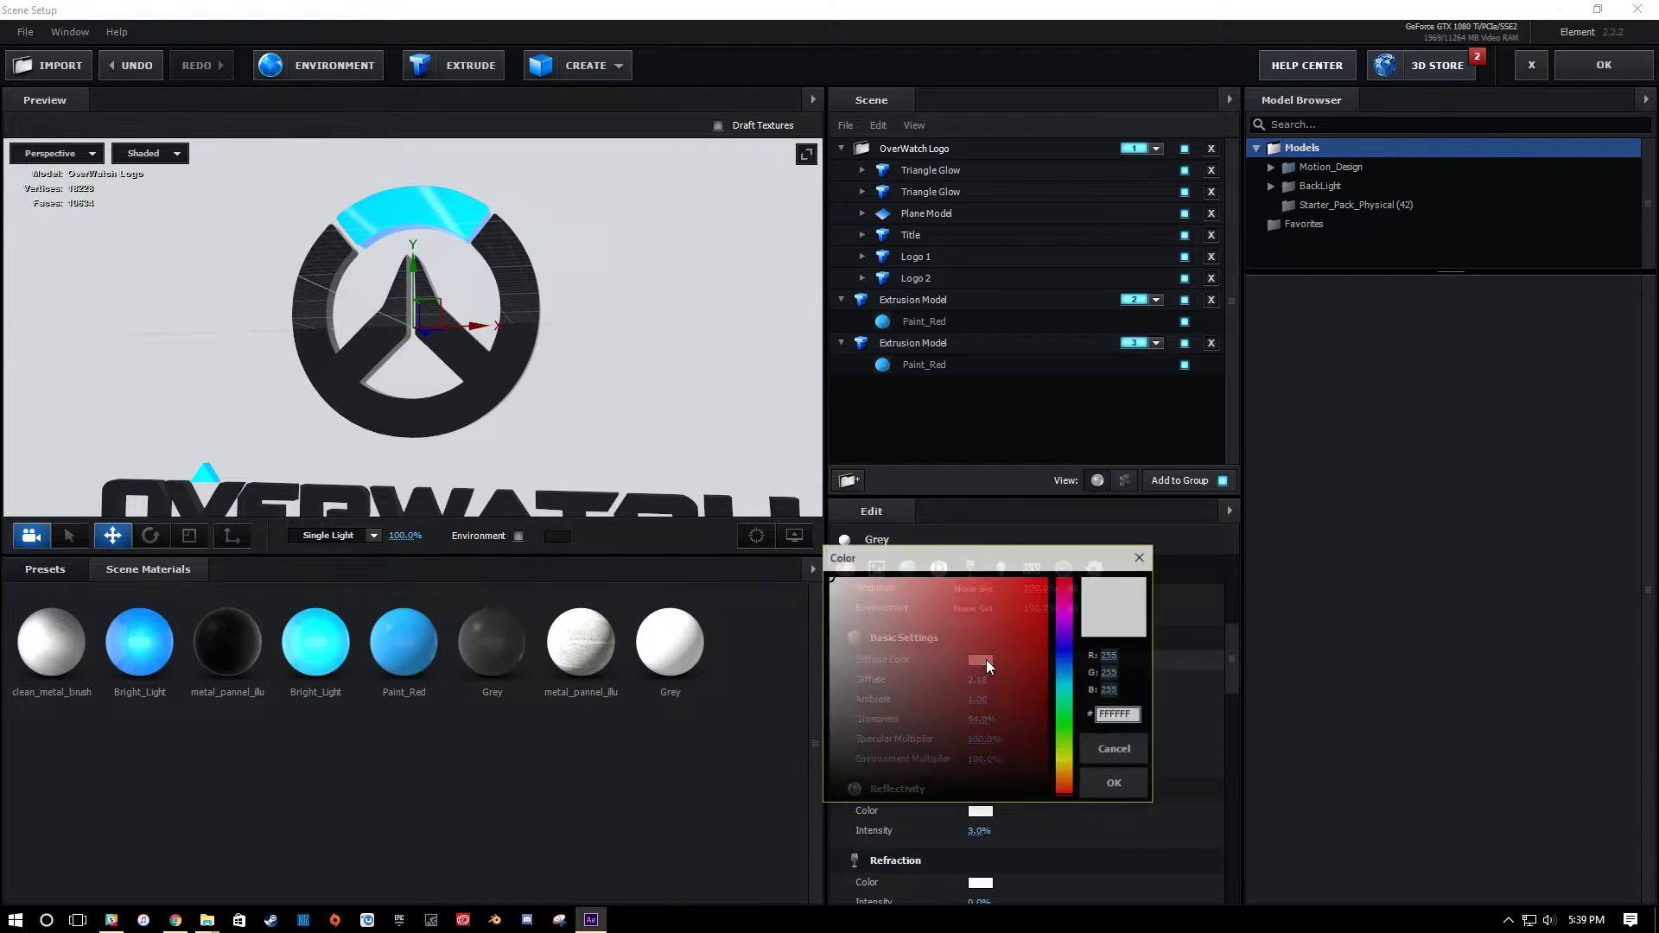
click(1066, 661)
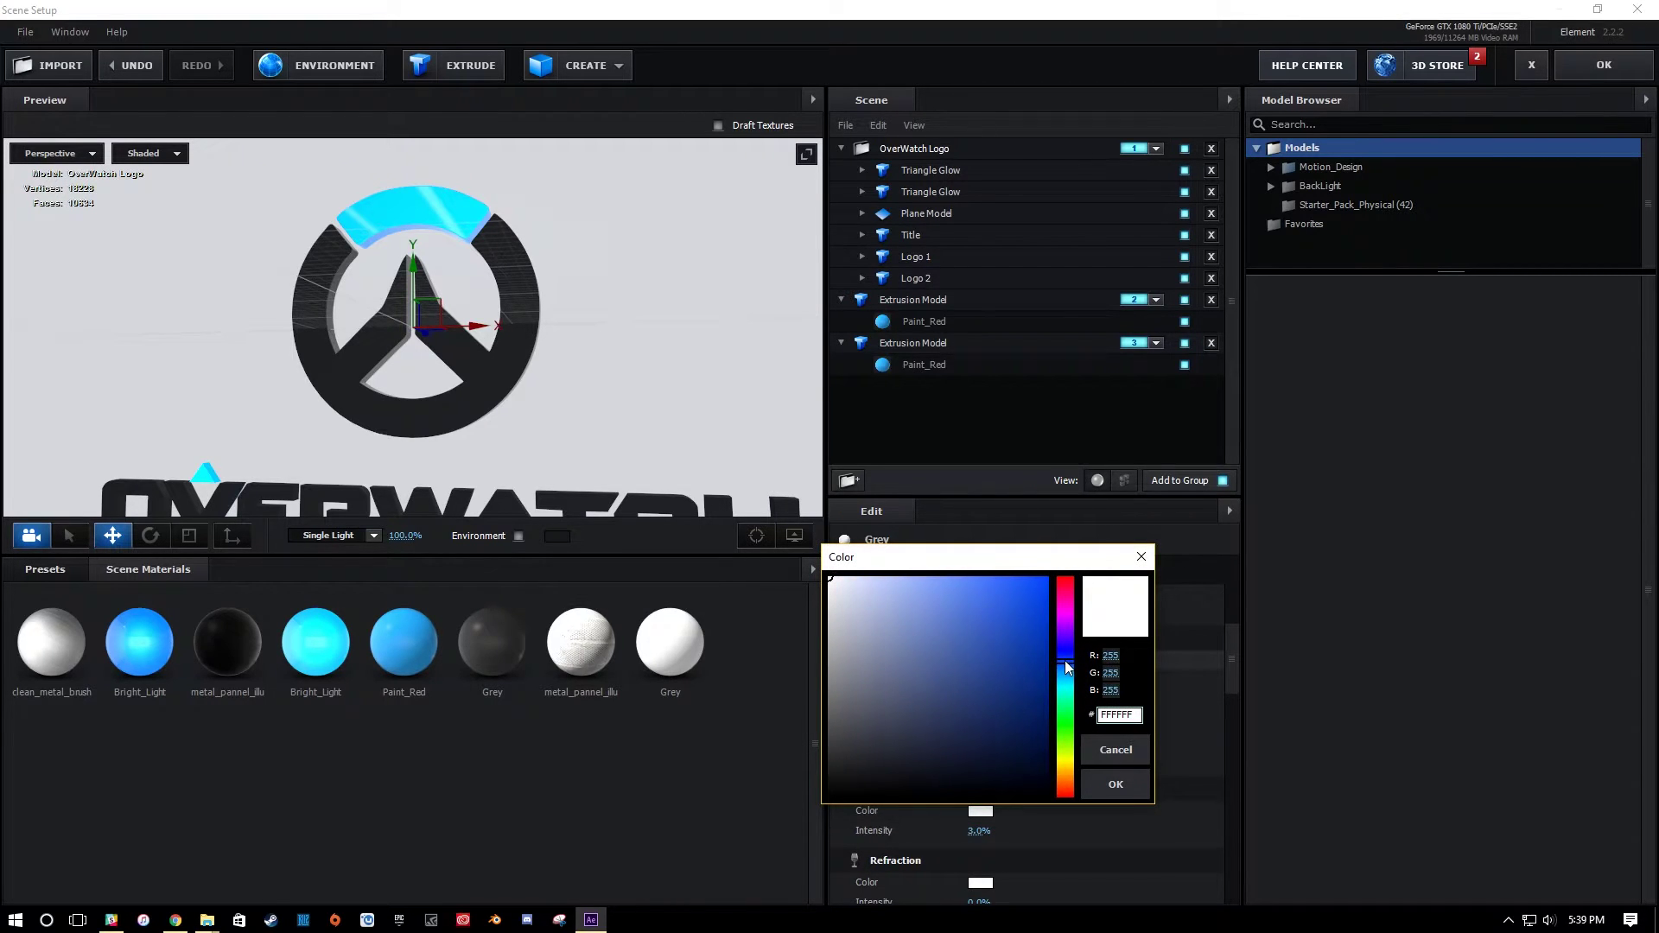
mouse_move(1042, 639)
mouse_down()
mouse_move(972, 577)
mouse_move(933, 581)
mouse_move(927, 671)
mouse_move(910, 674)
mouse_move(957, 670)
mouse_up()
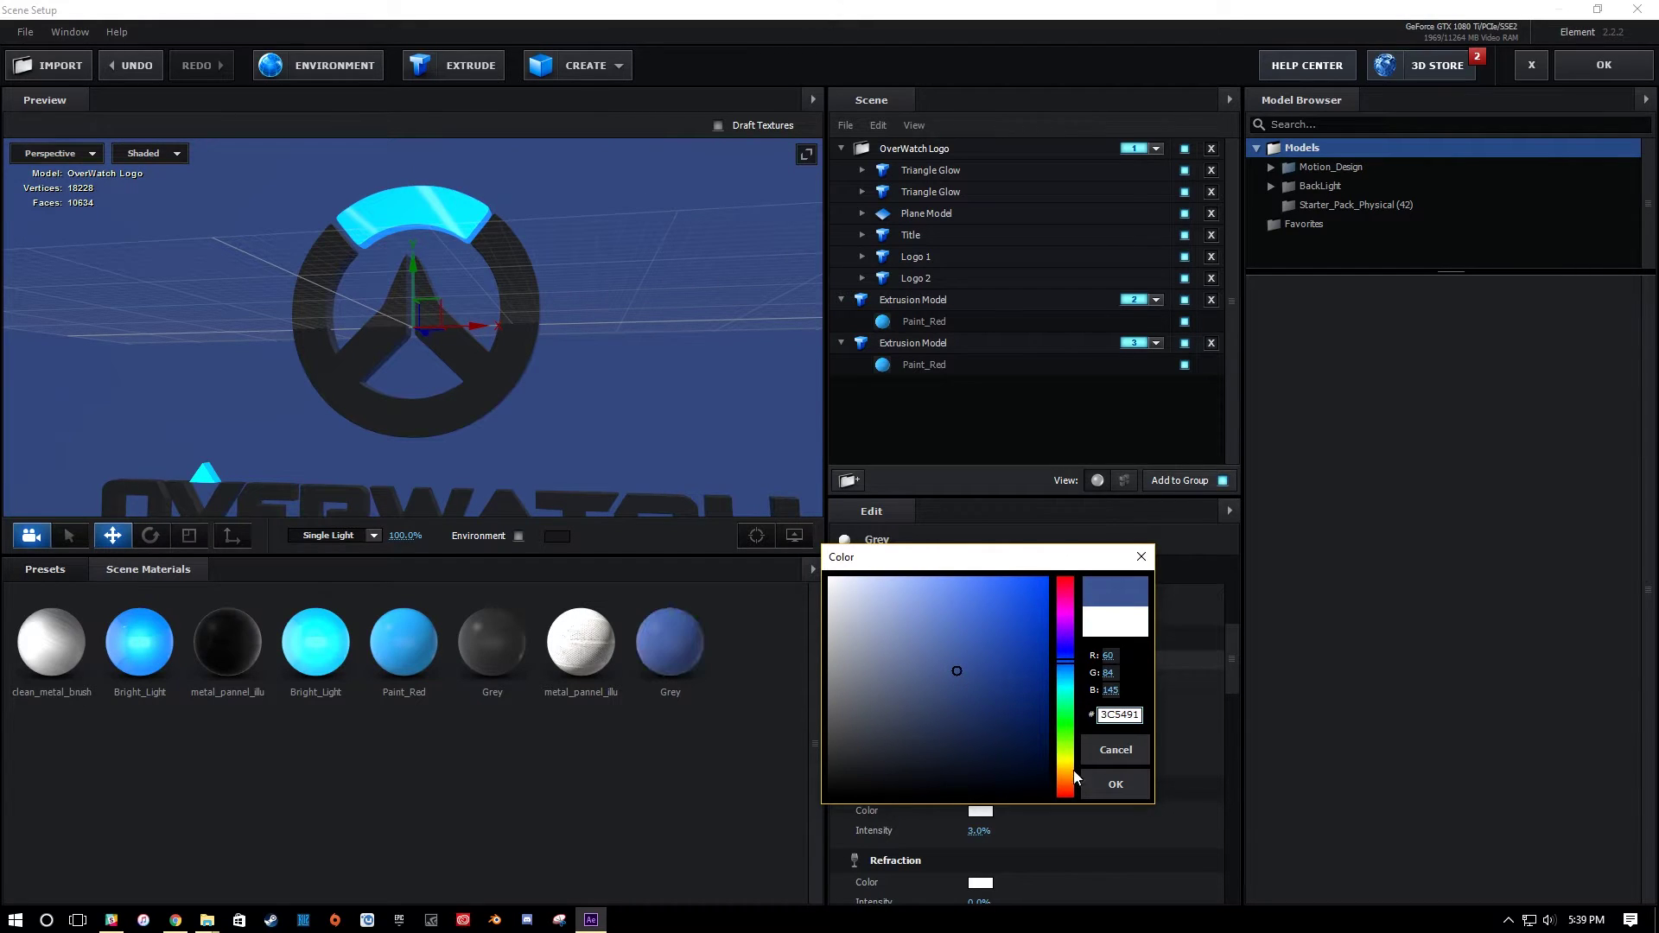
click(1119, 791)
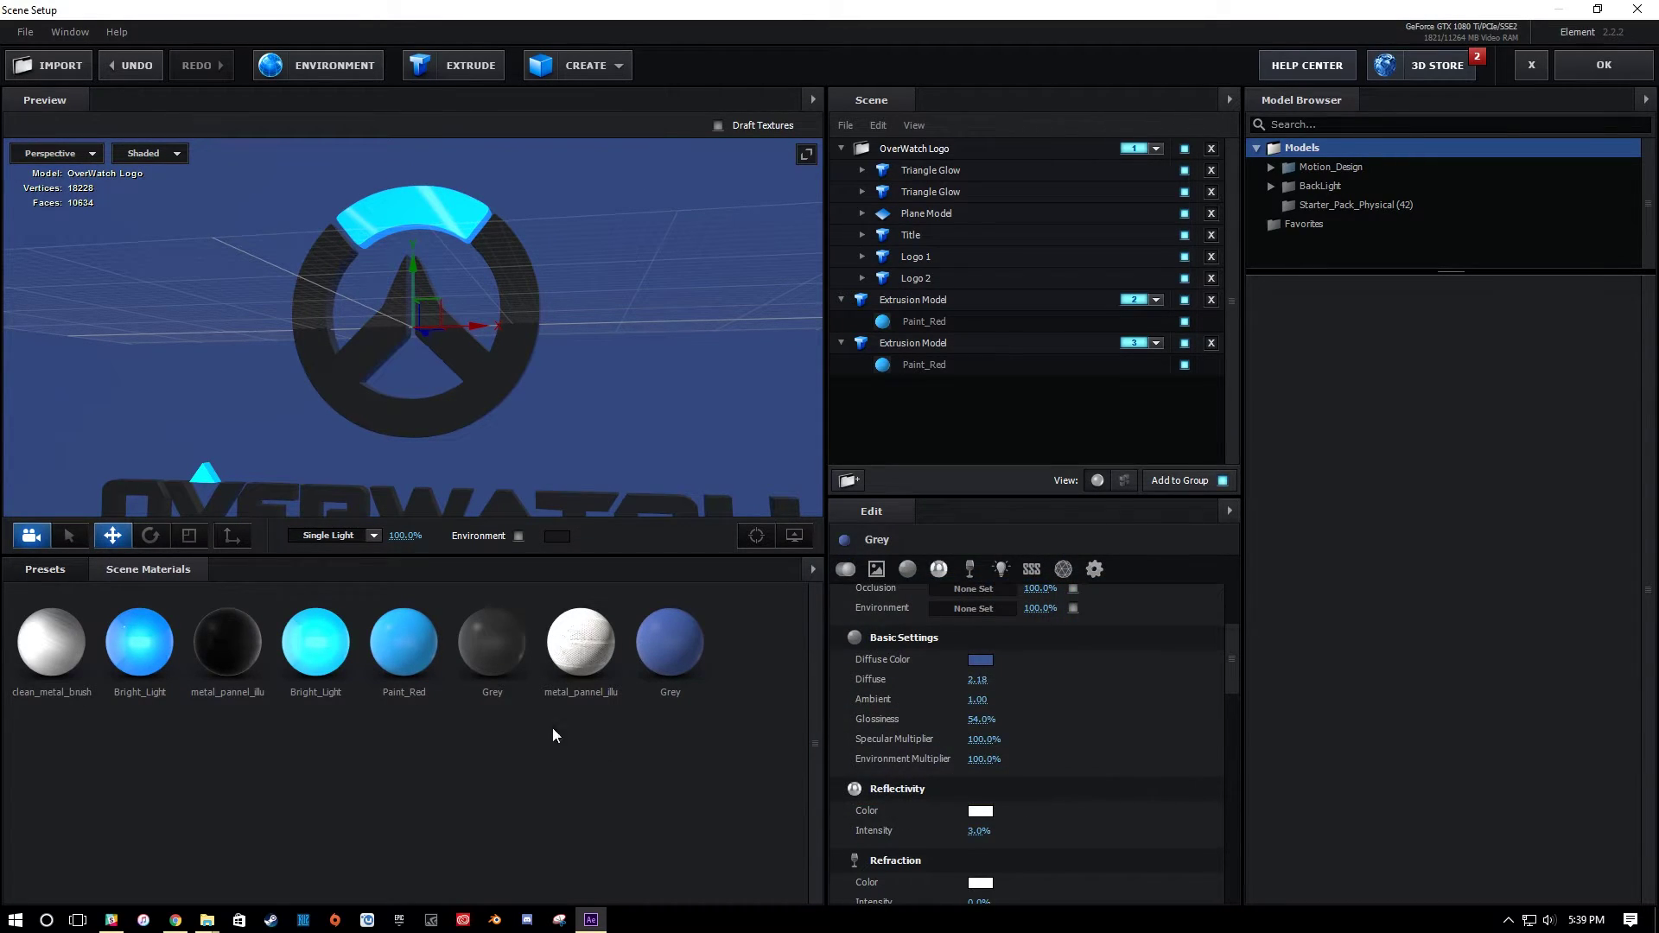
click(1595, 76)
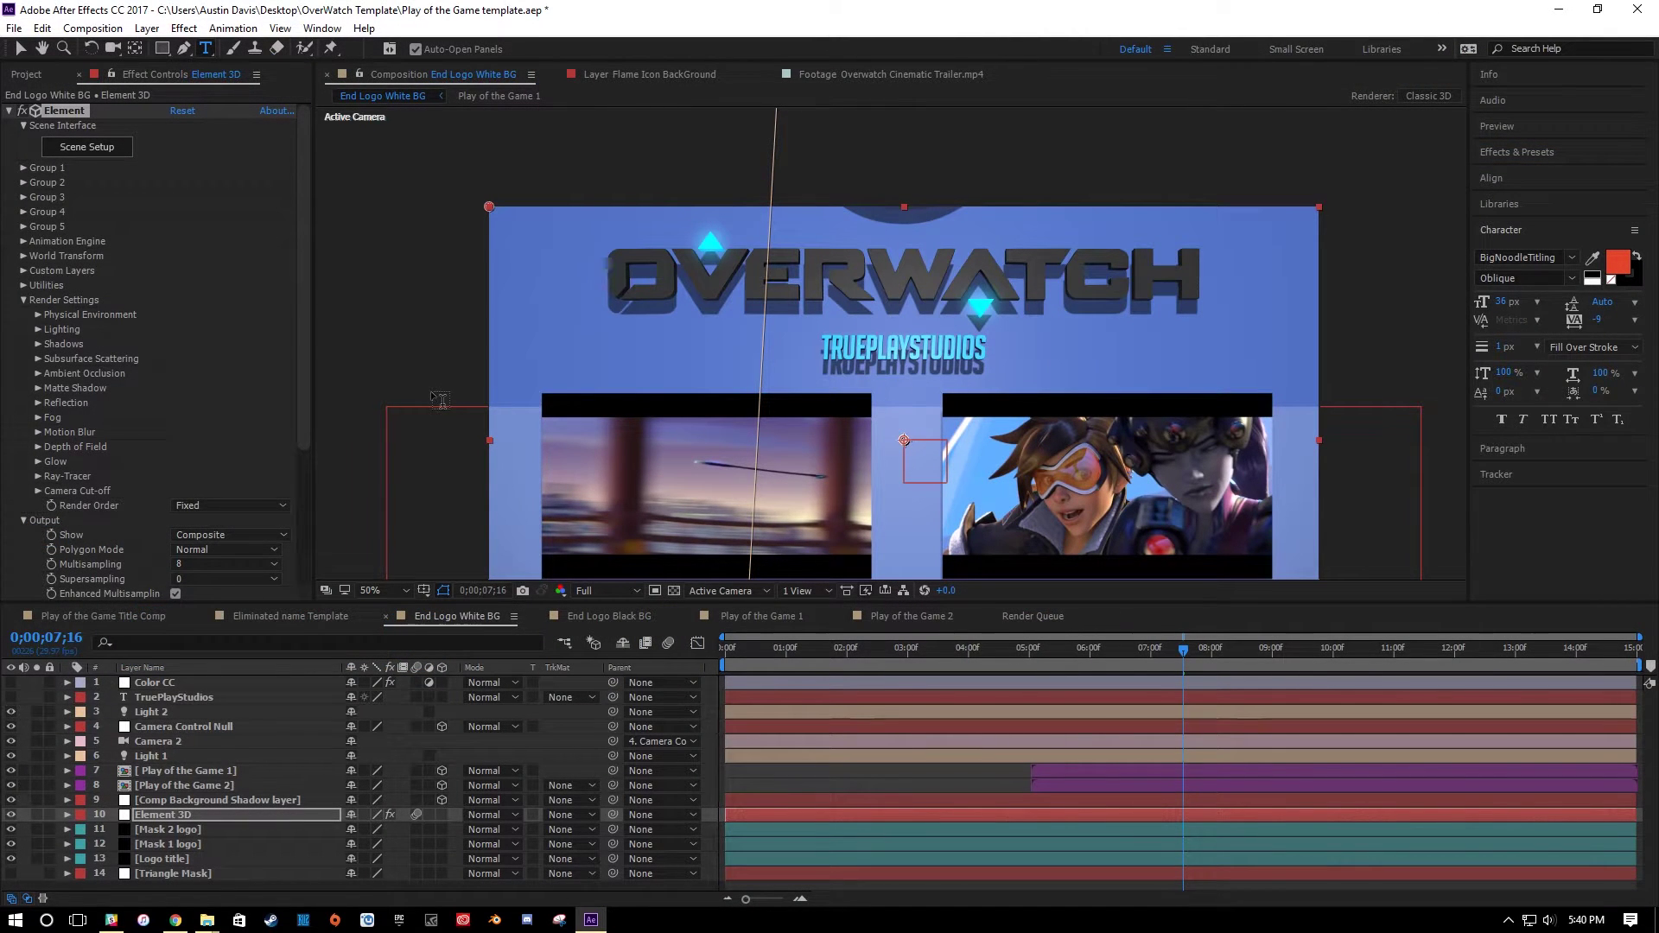
click(21, 50)
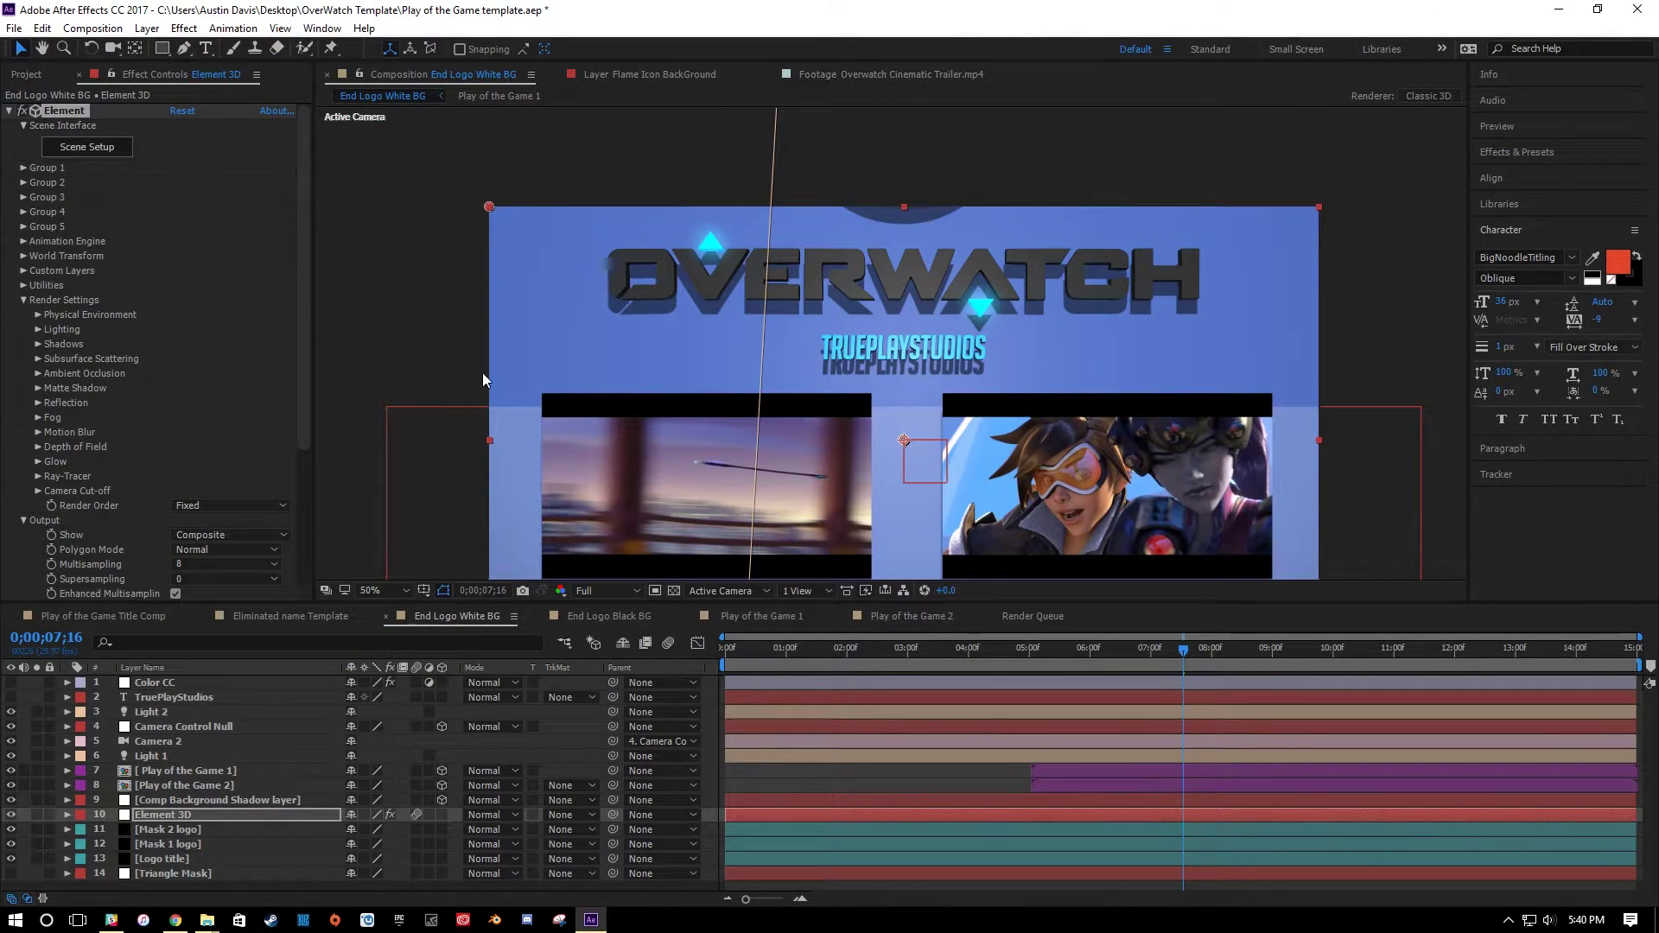
drag(445, 366, 448, 260)
click(438, 294)
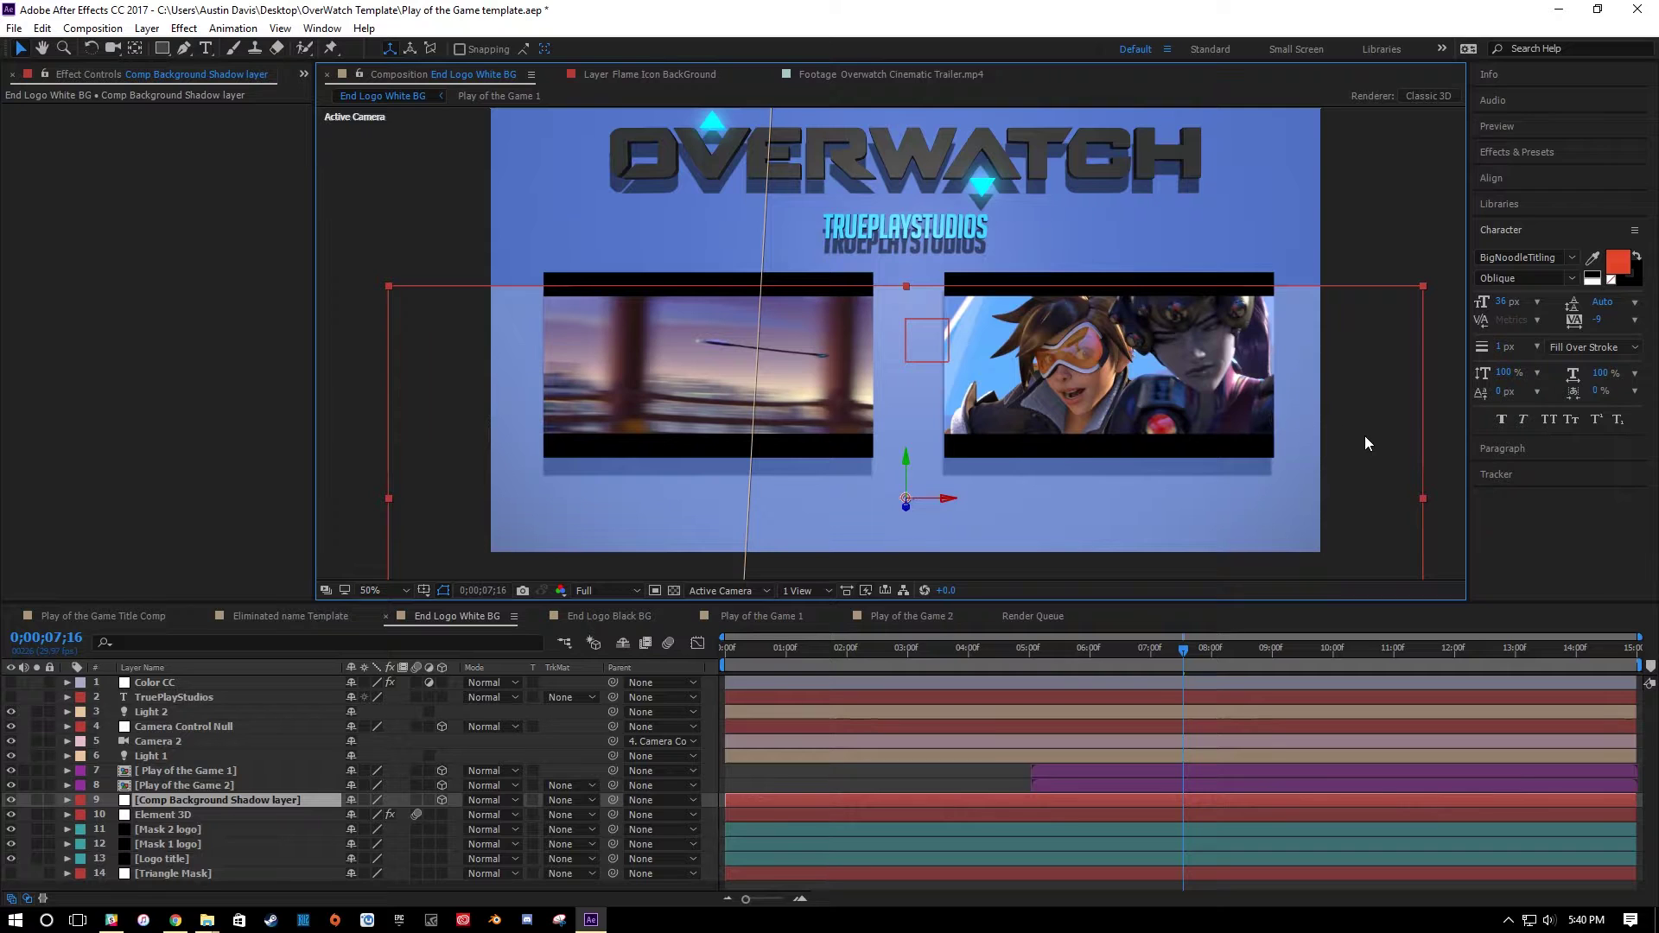
key(period)
drag(871, 451, 1025, 350)
drag(610, 337, 772, 335)
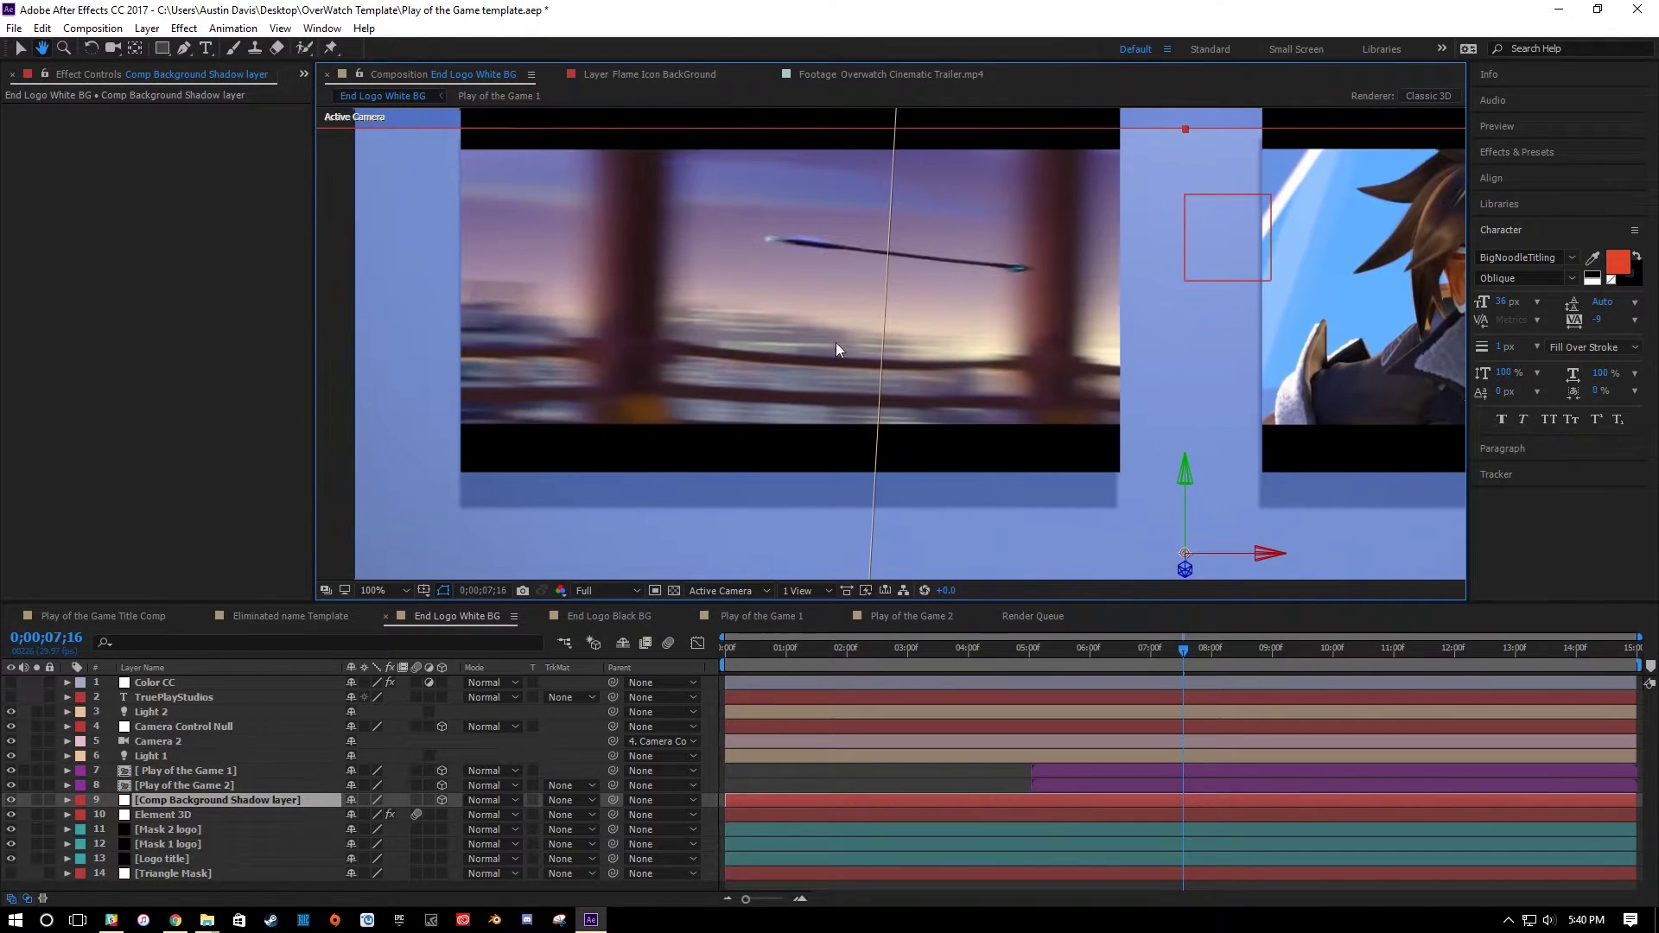
click(174, 774)
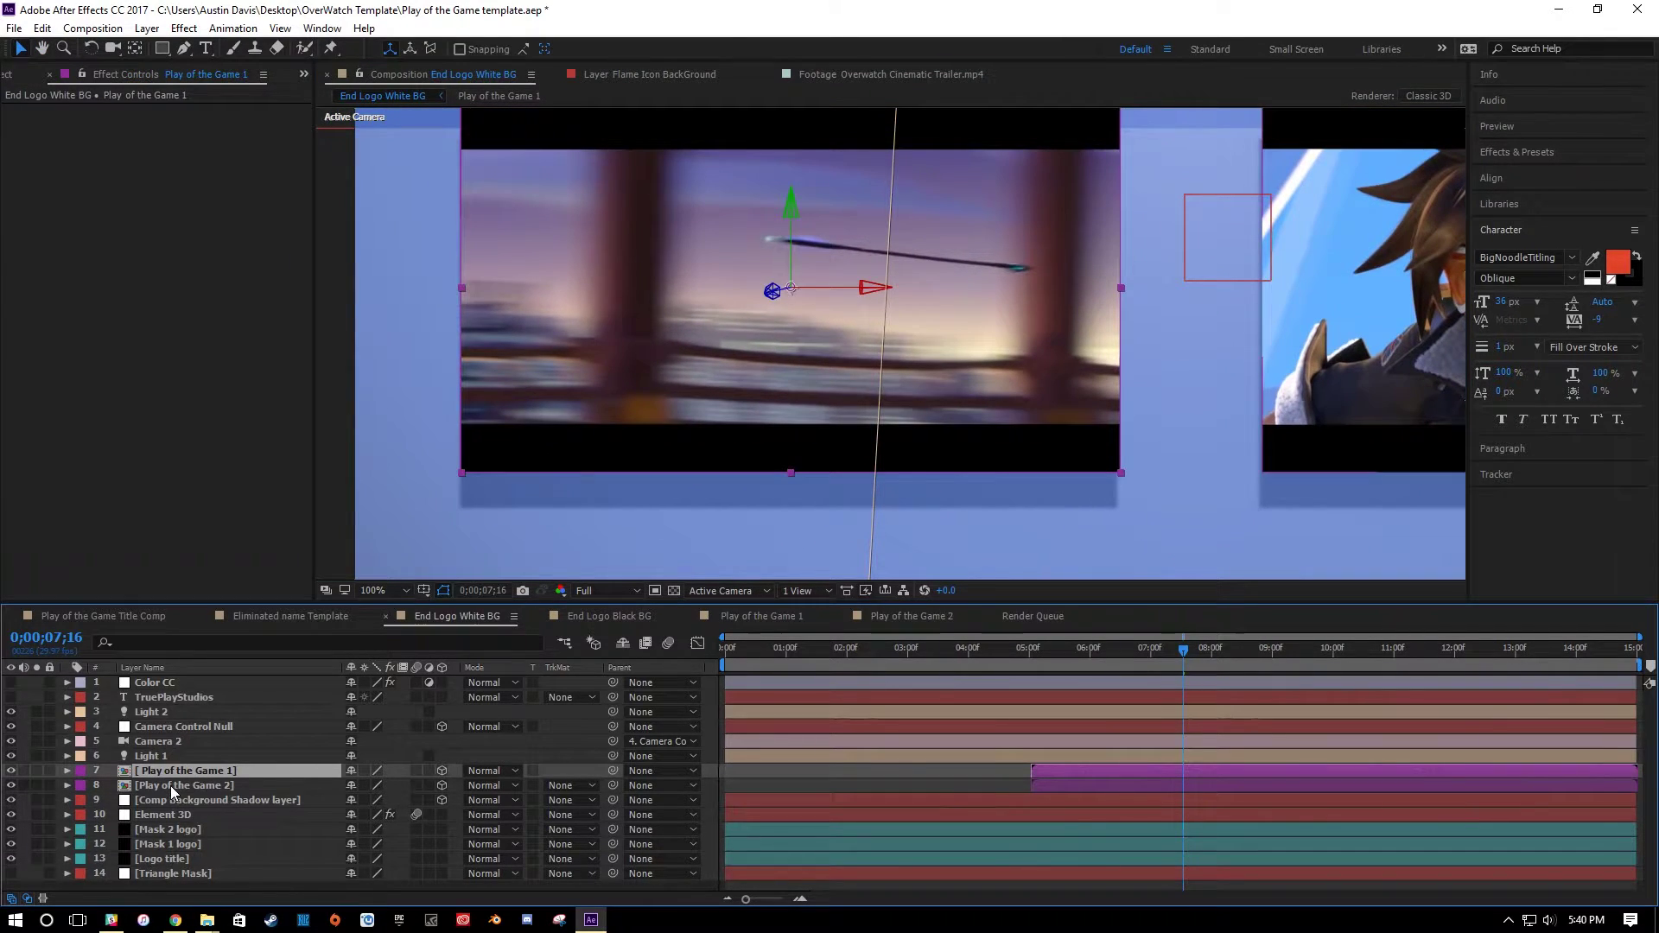
click(170, 786)
drag(1039, 312, 855, 422)
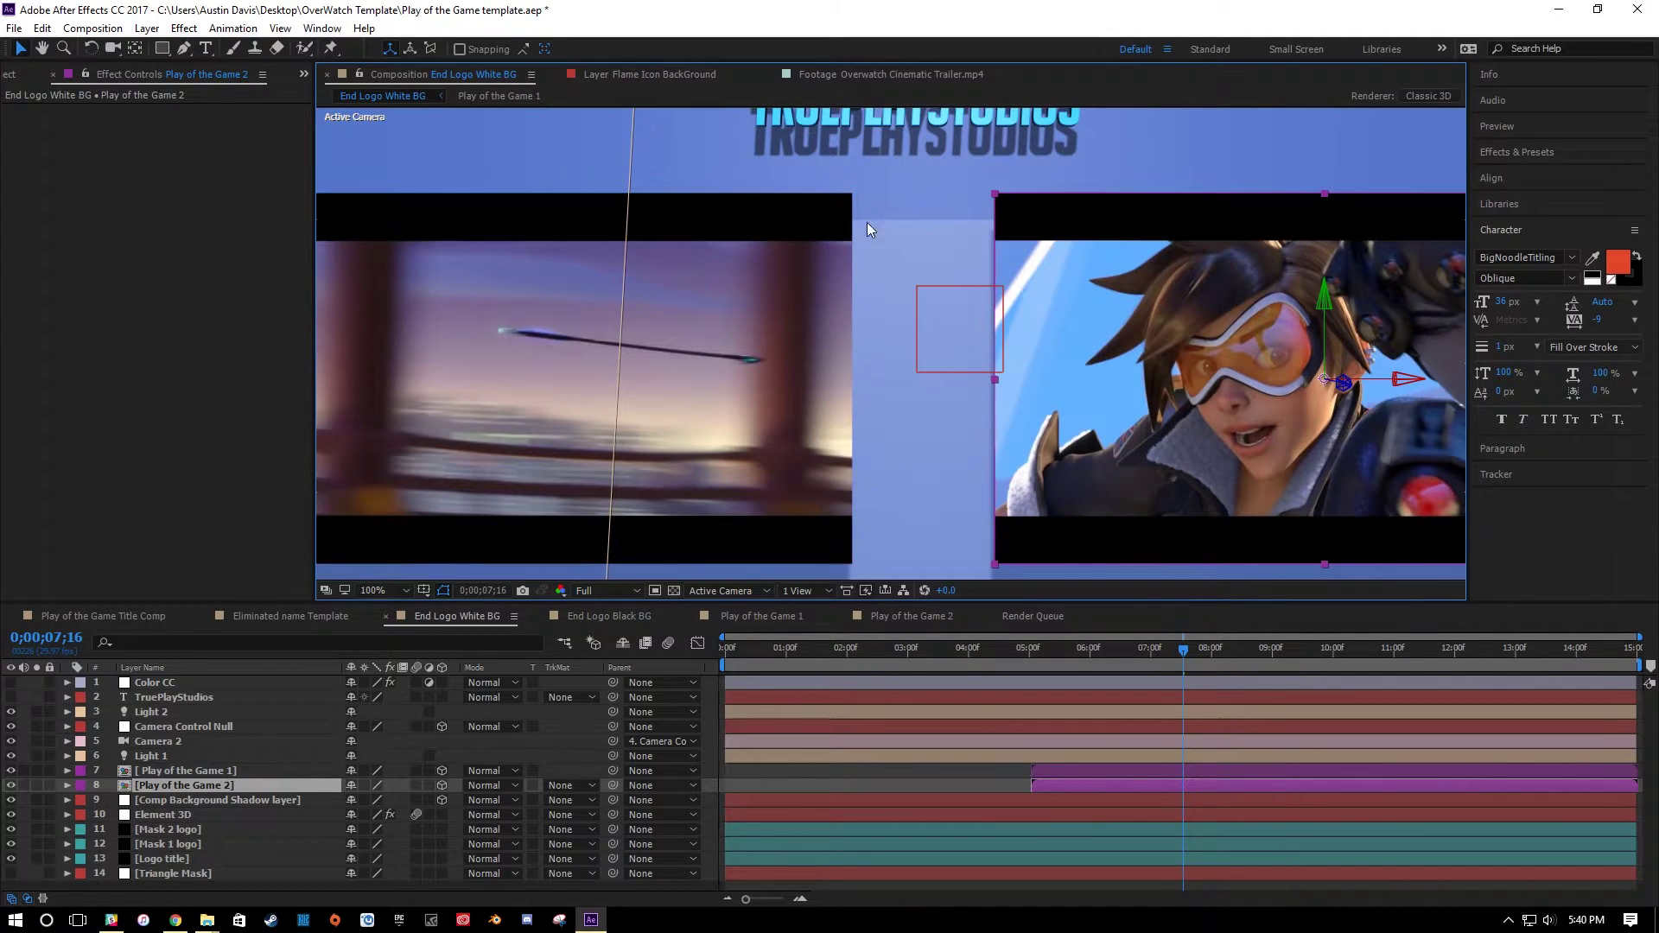
scroll(889, 328, down, 2)
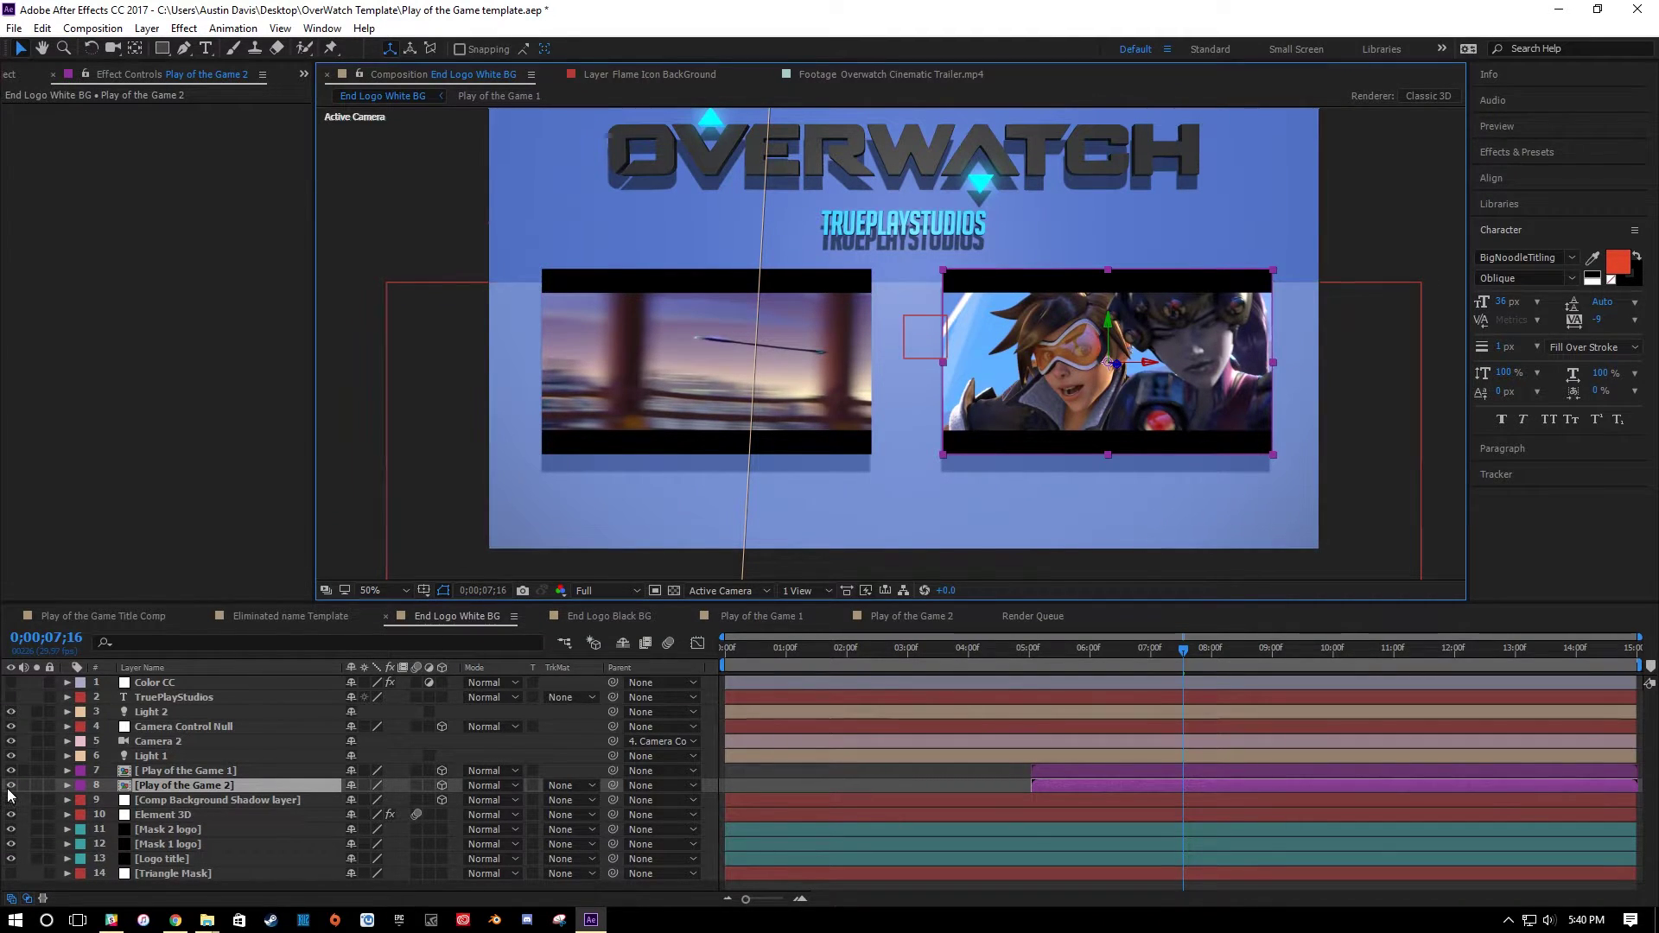
click(159, 799)
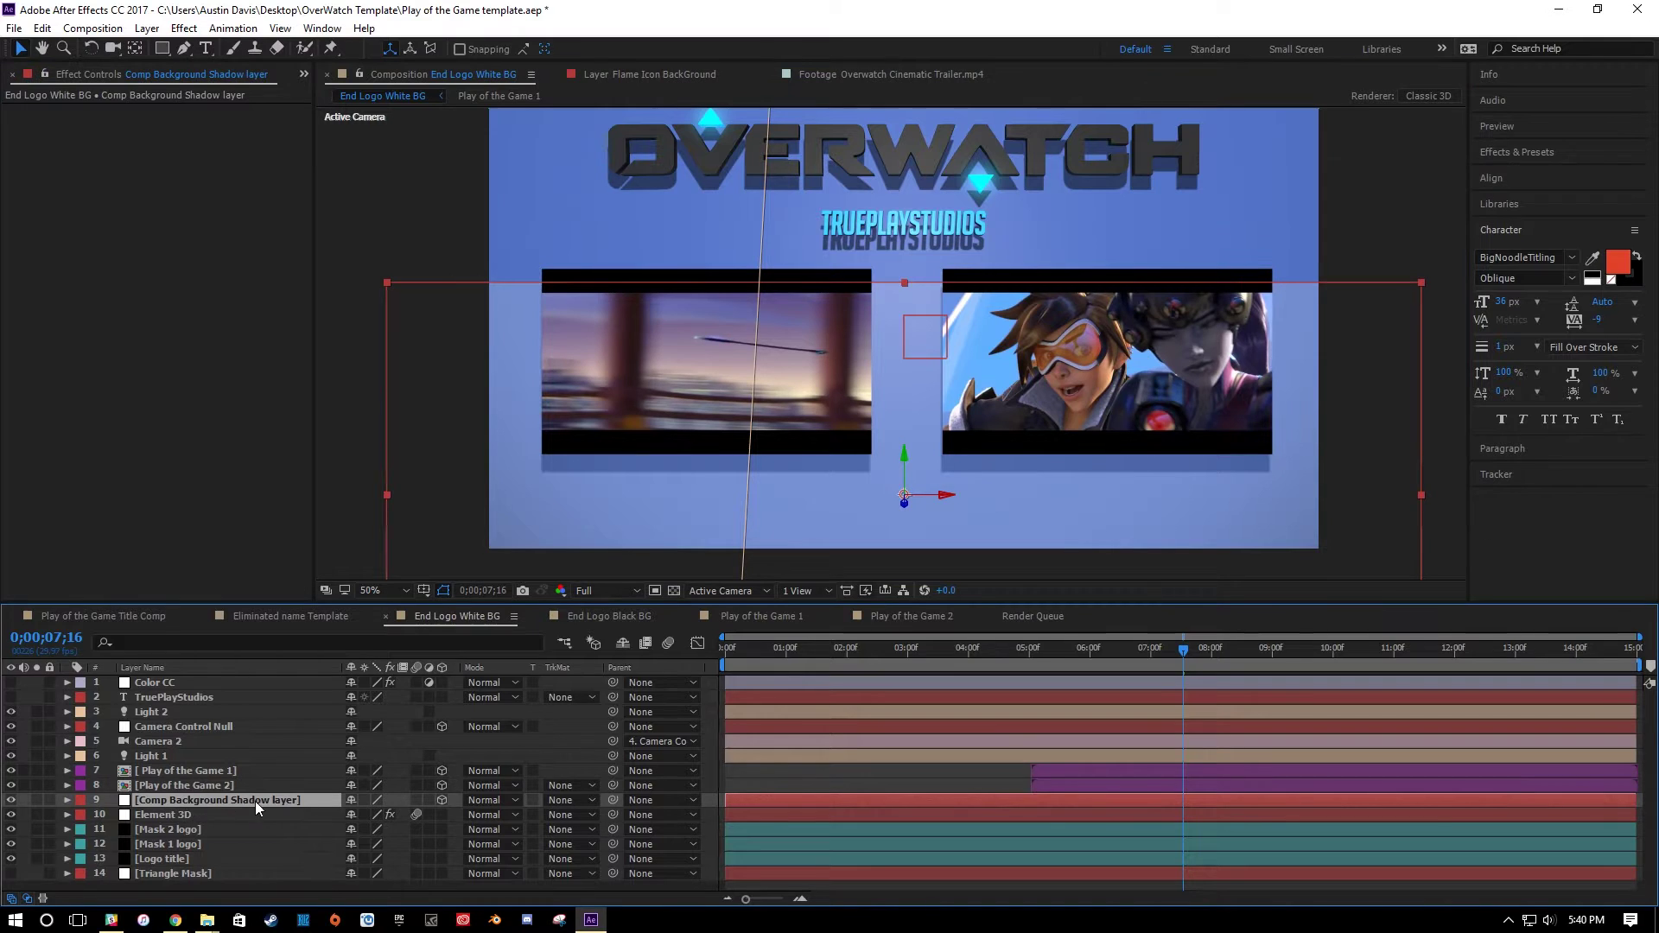
click(11, 800)
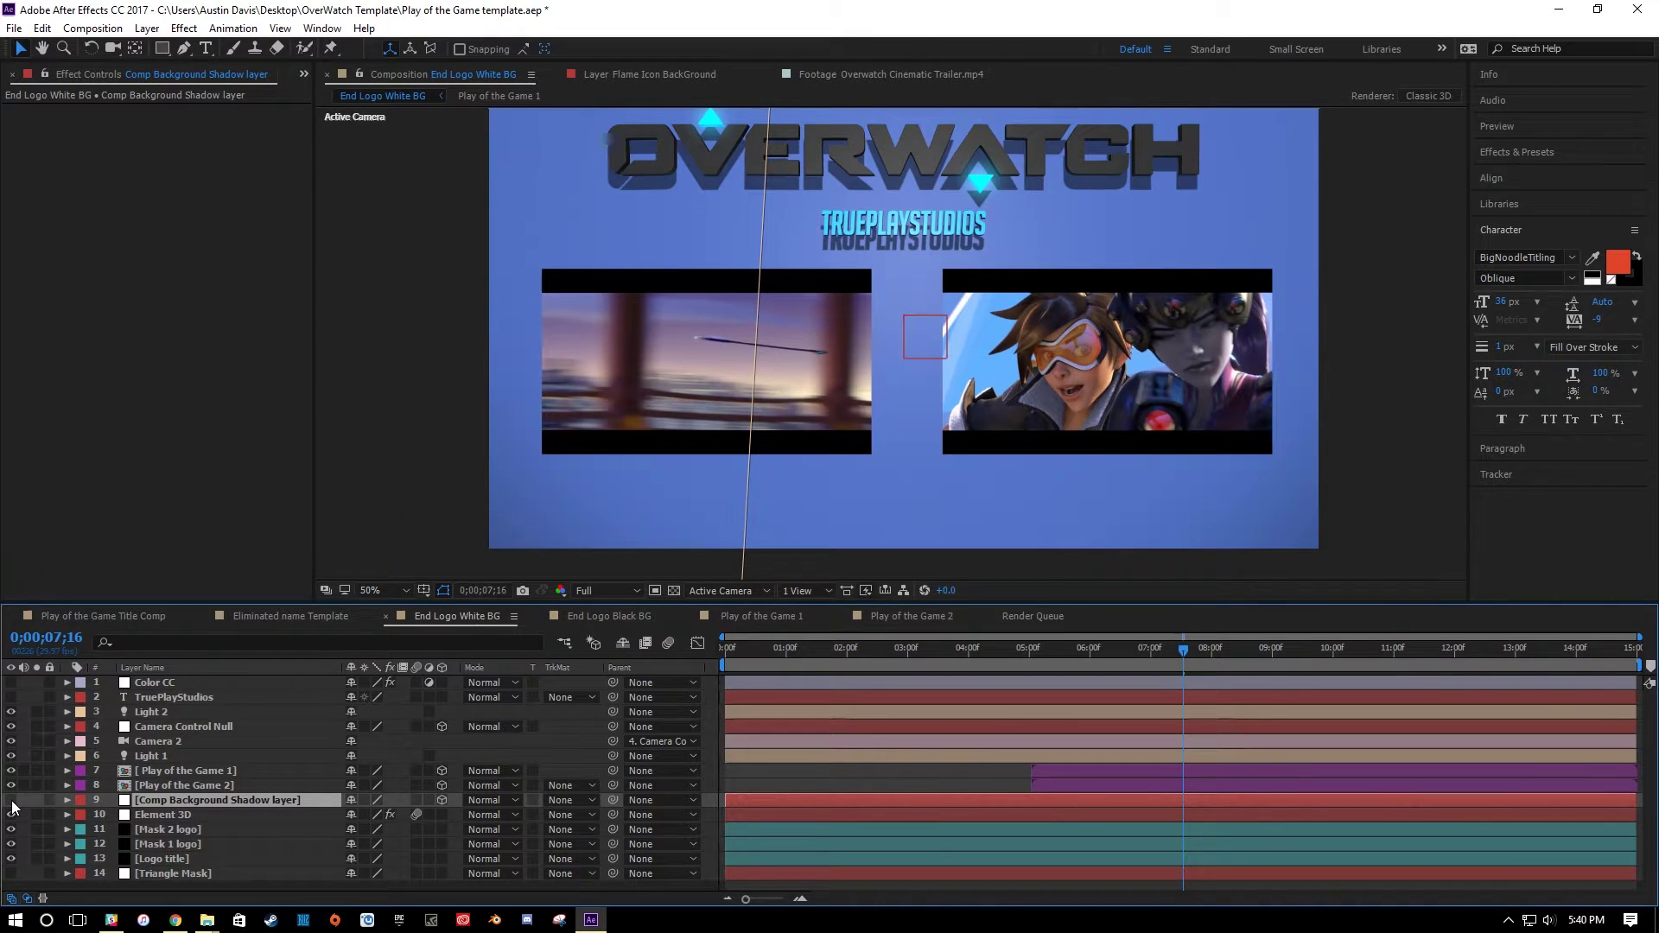
scroll(878, 445, down, 3)
key(period)
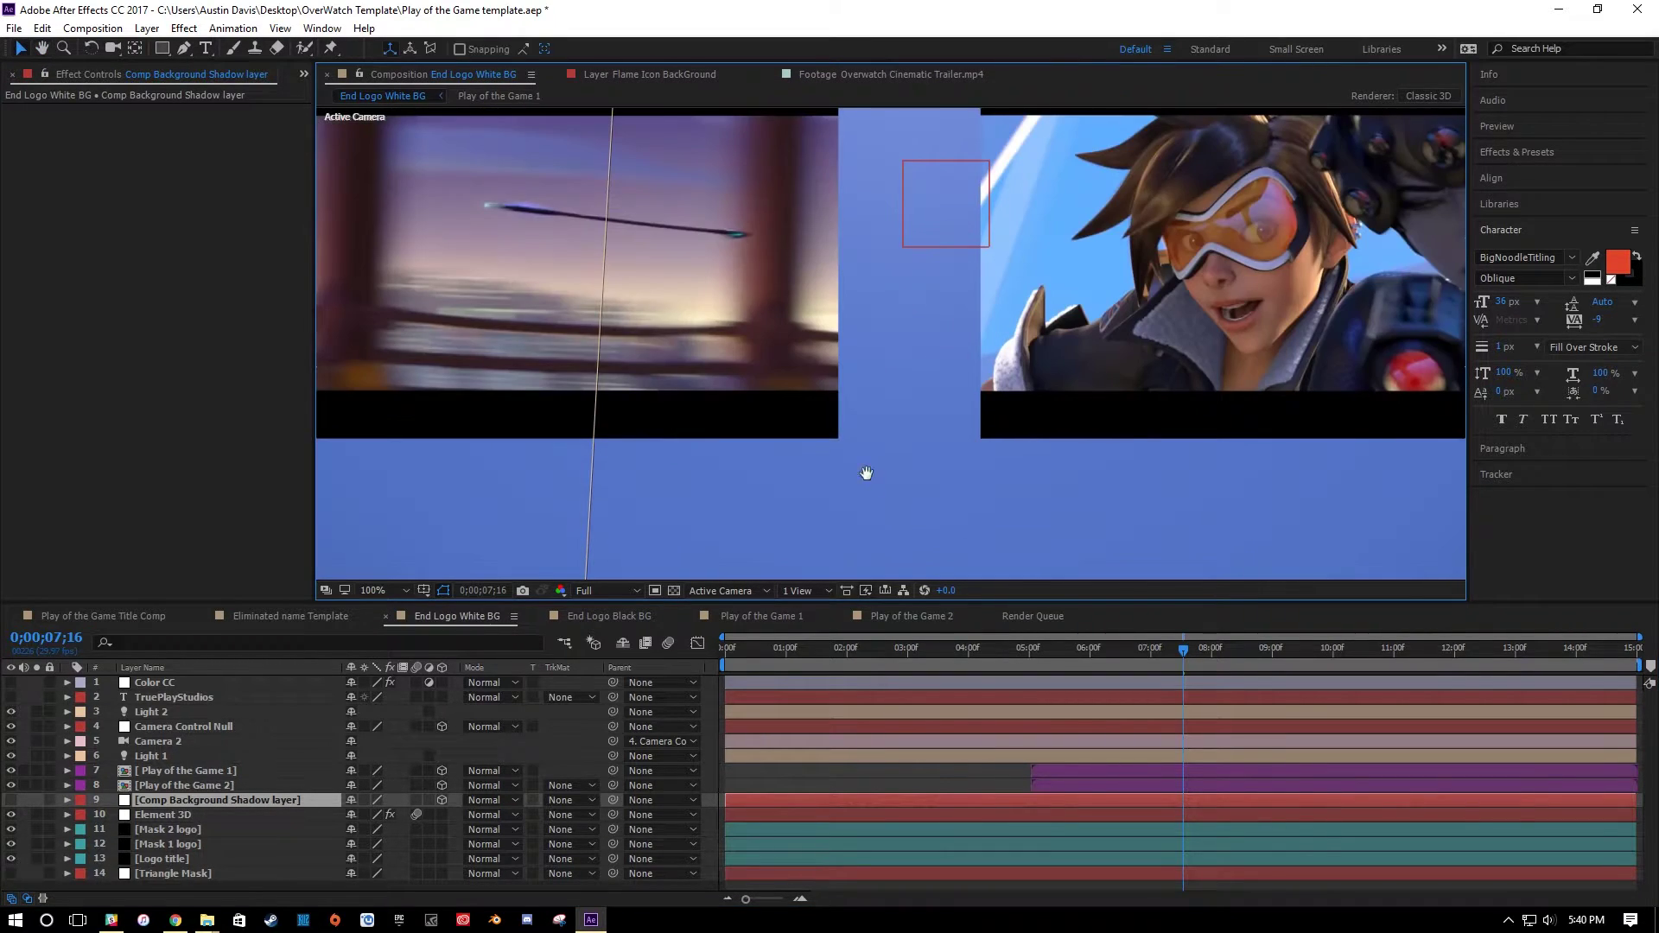
scroll(835, 475, up, 2)
click(12, 801)
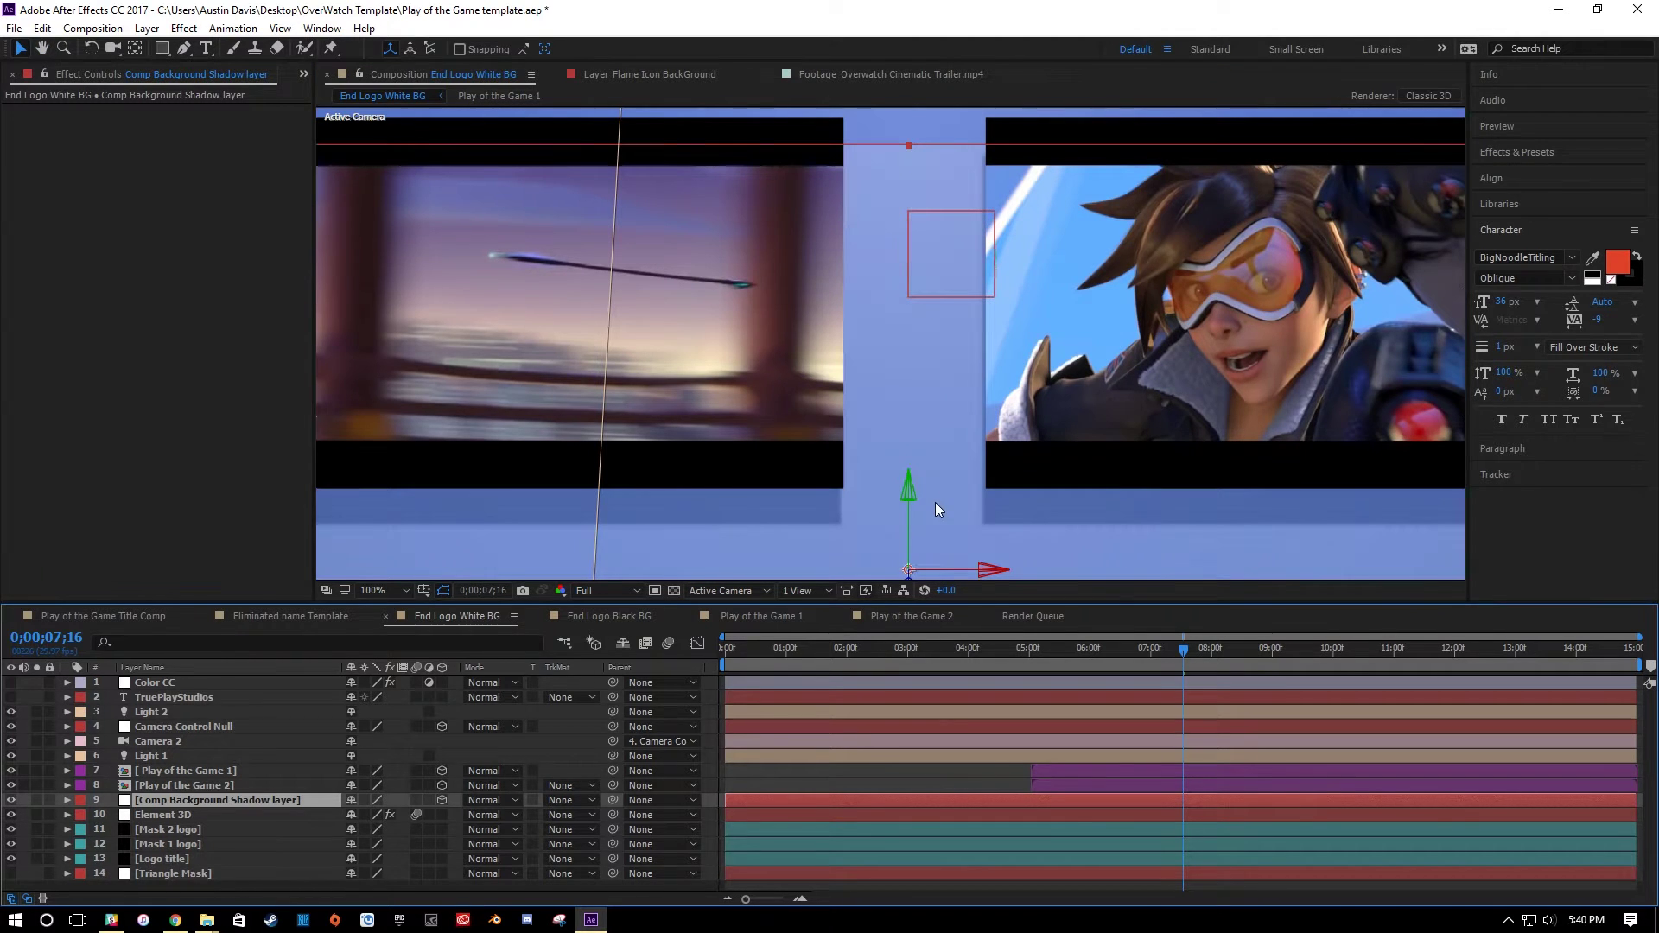
drag(878, 230, 854, 404)
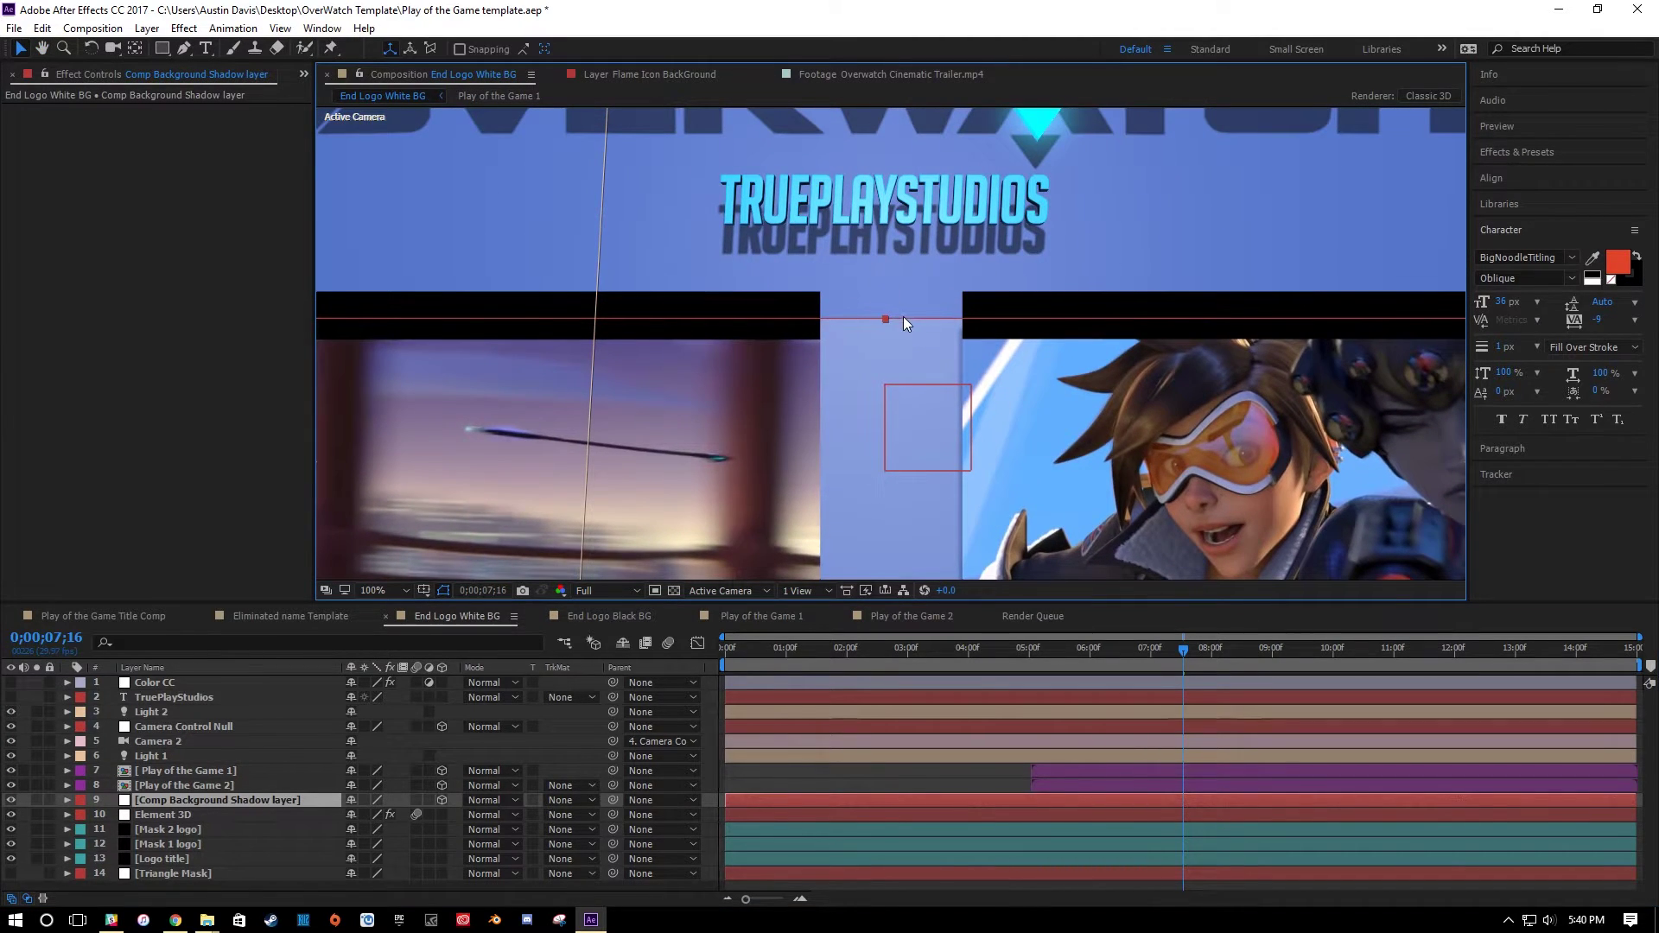
key(a)
key(a)
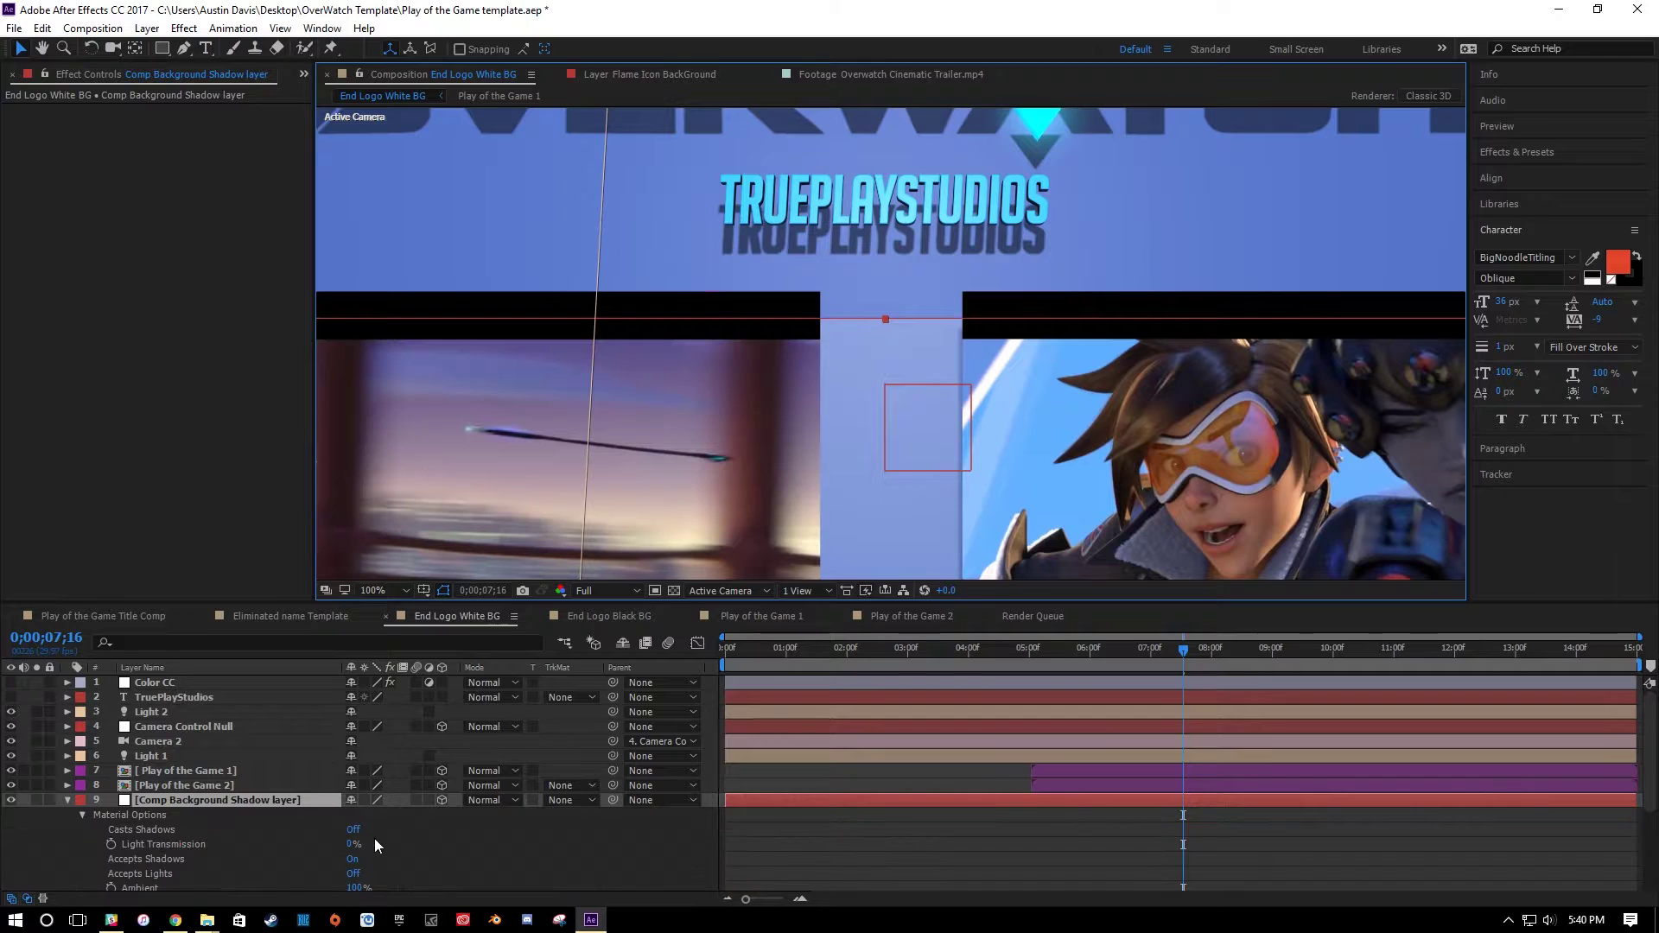
key(a)
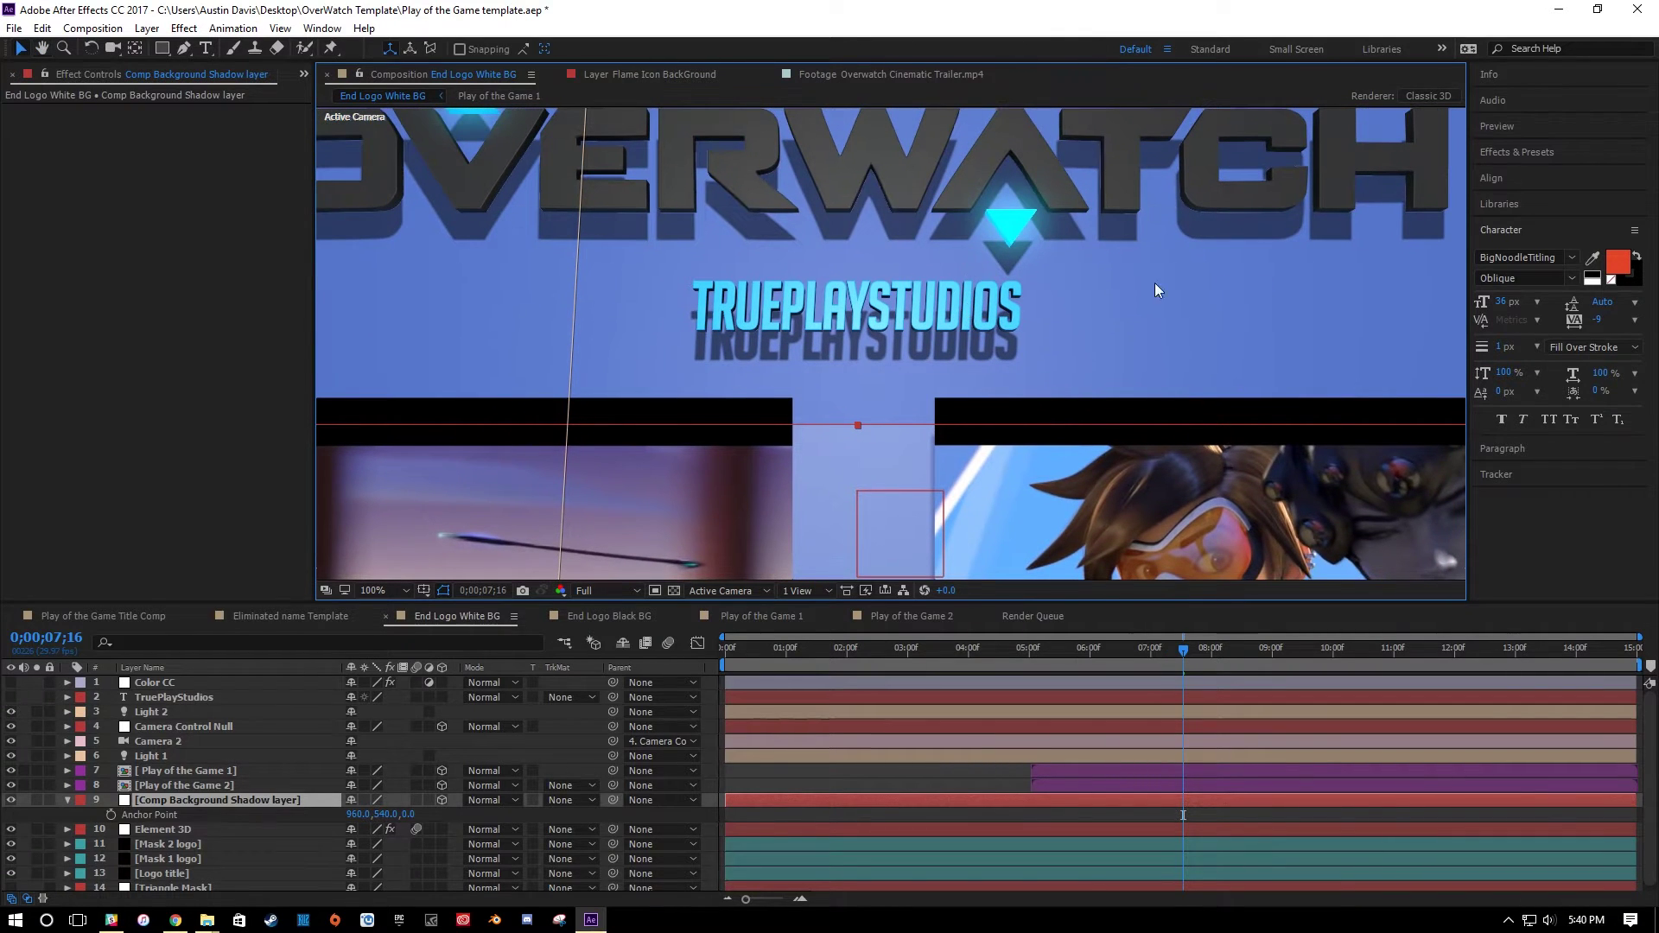
Sample the comp's background blue as the Comp Background Shadow solid's colour.
click(145, 28)
click(157, 74)
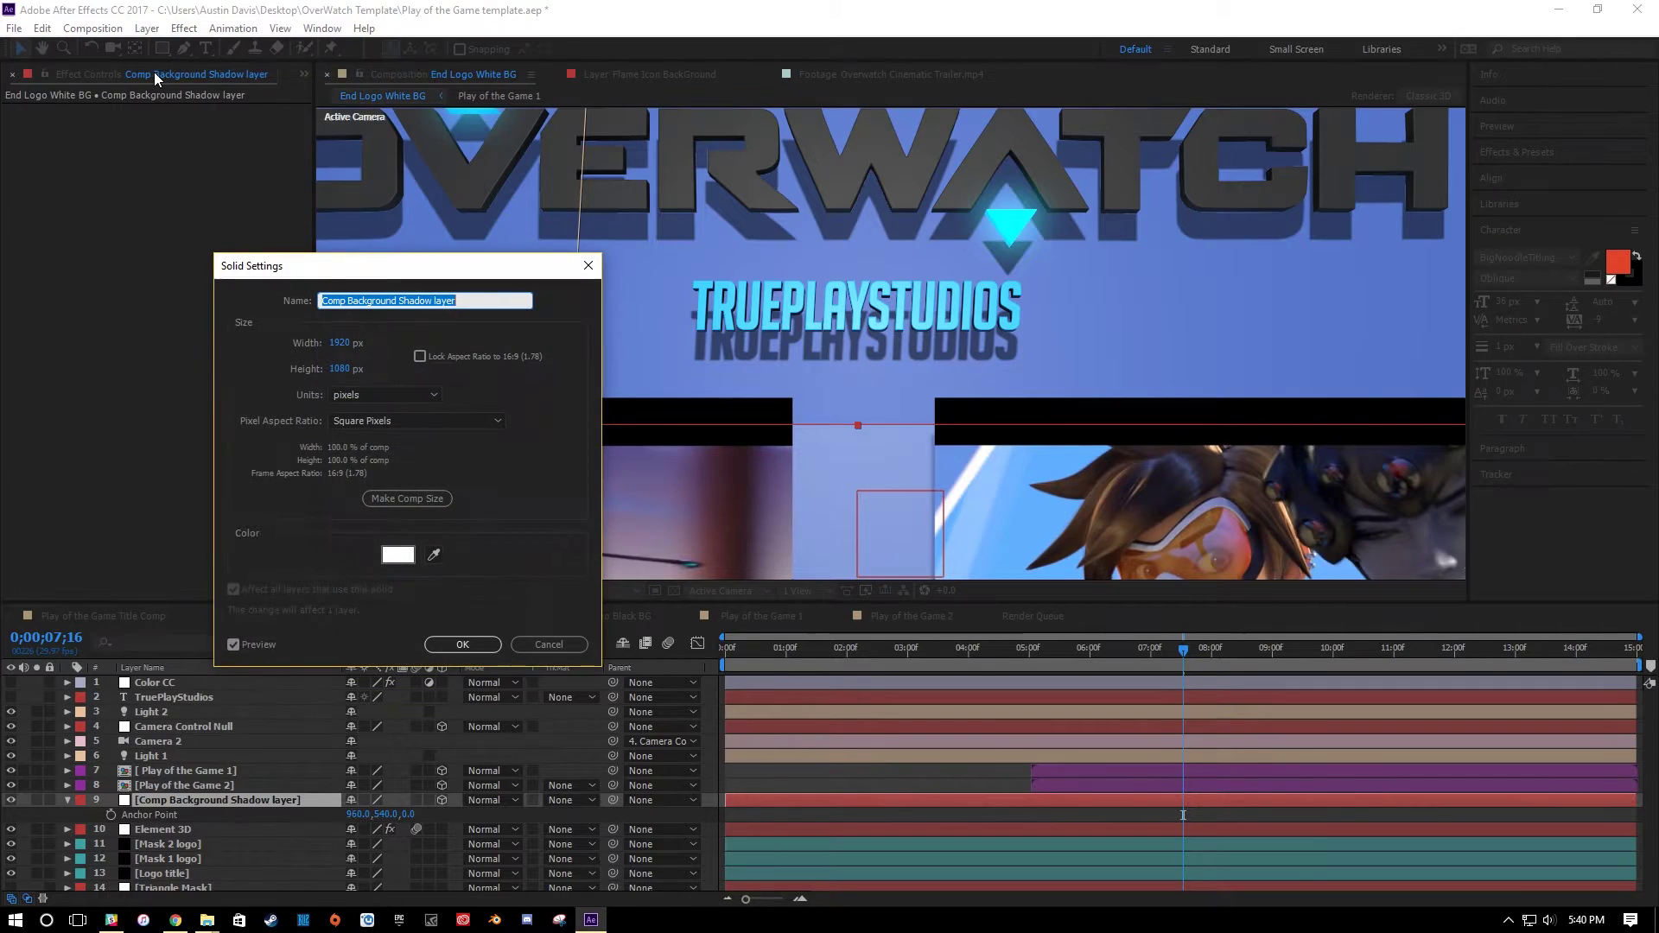
click(433, 560)
click(1207, 326)
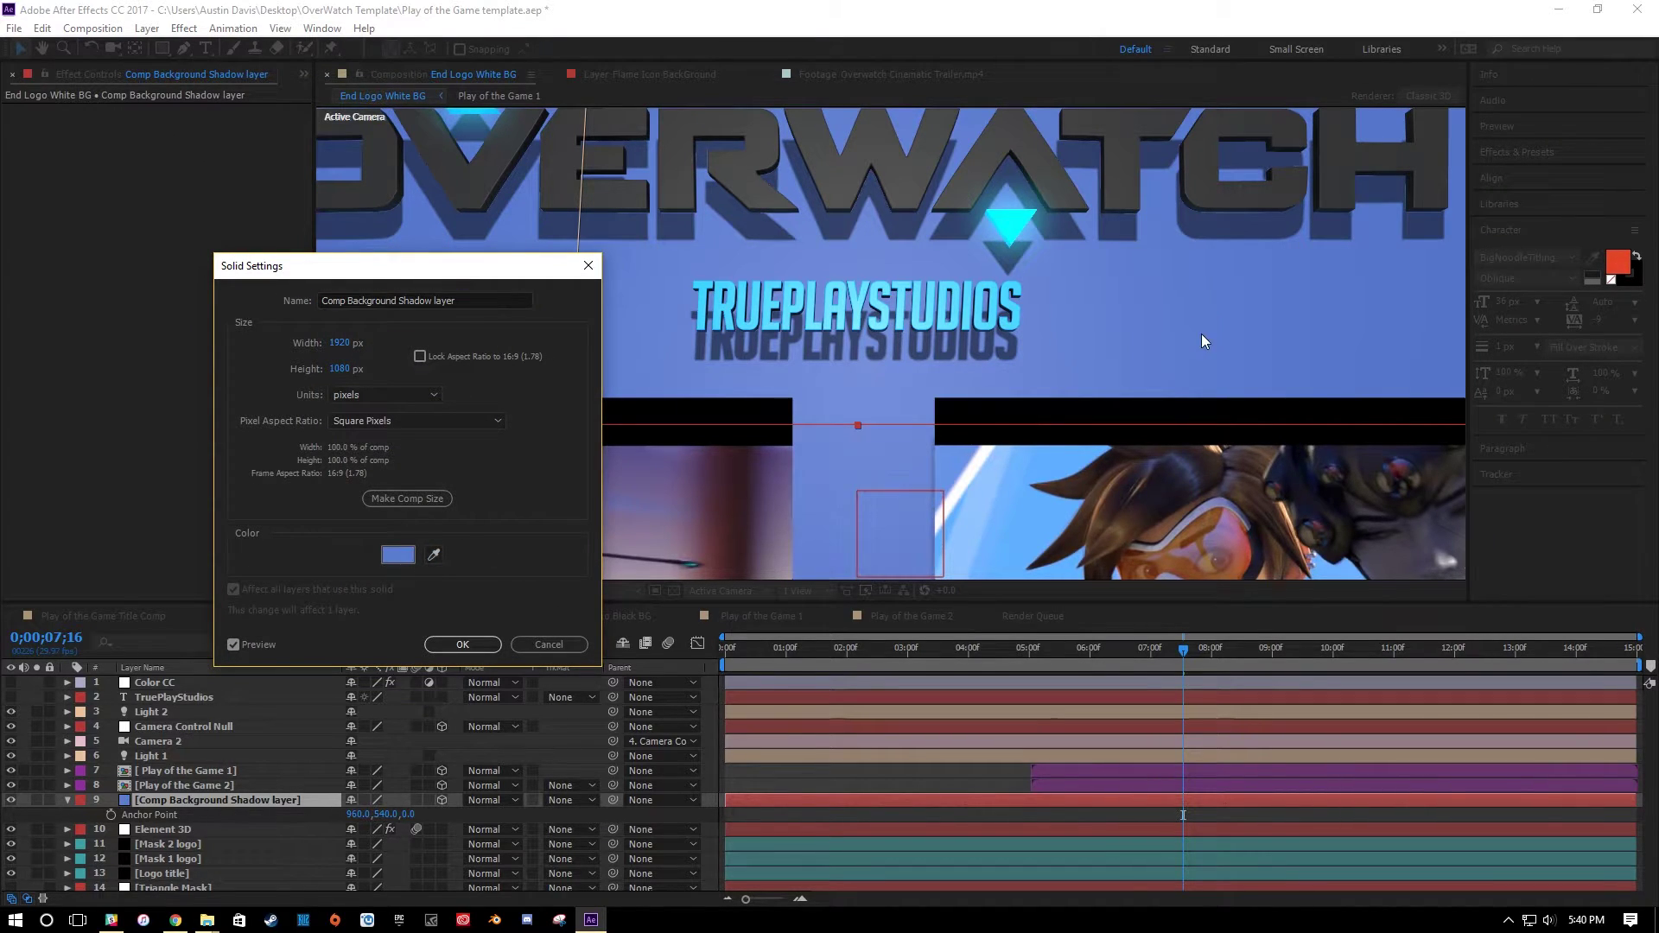
click(474, 642)
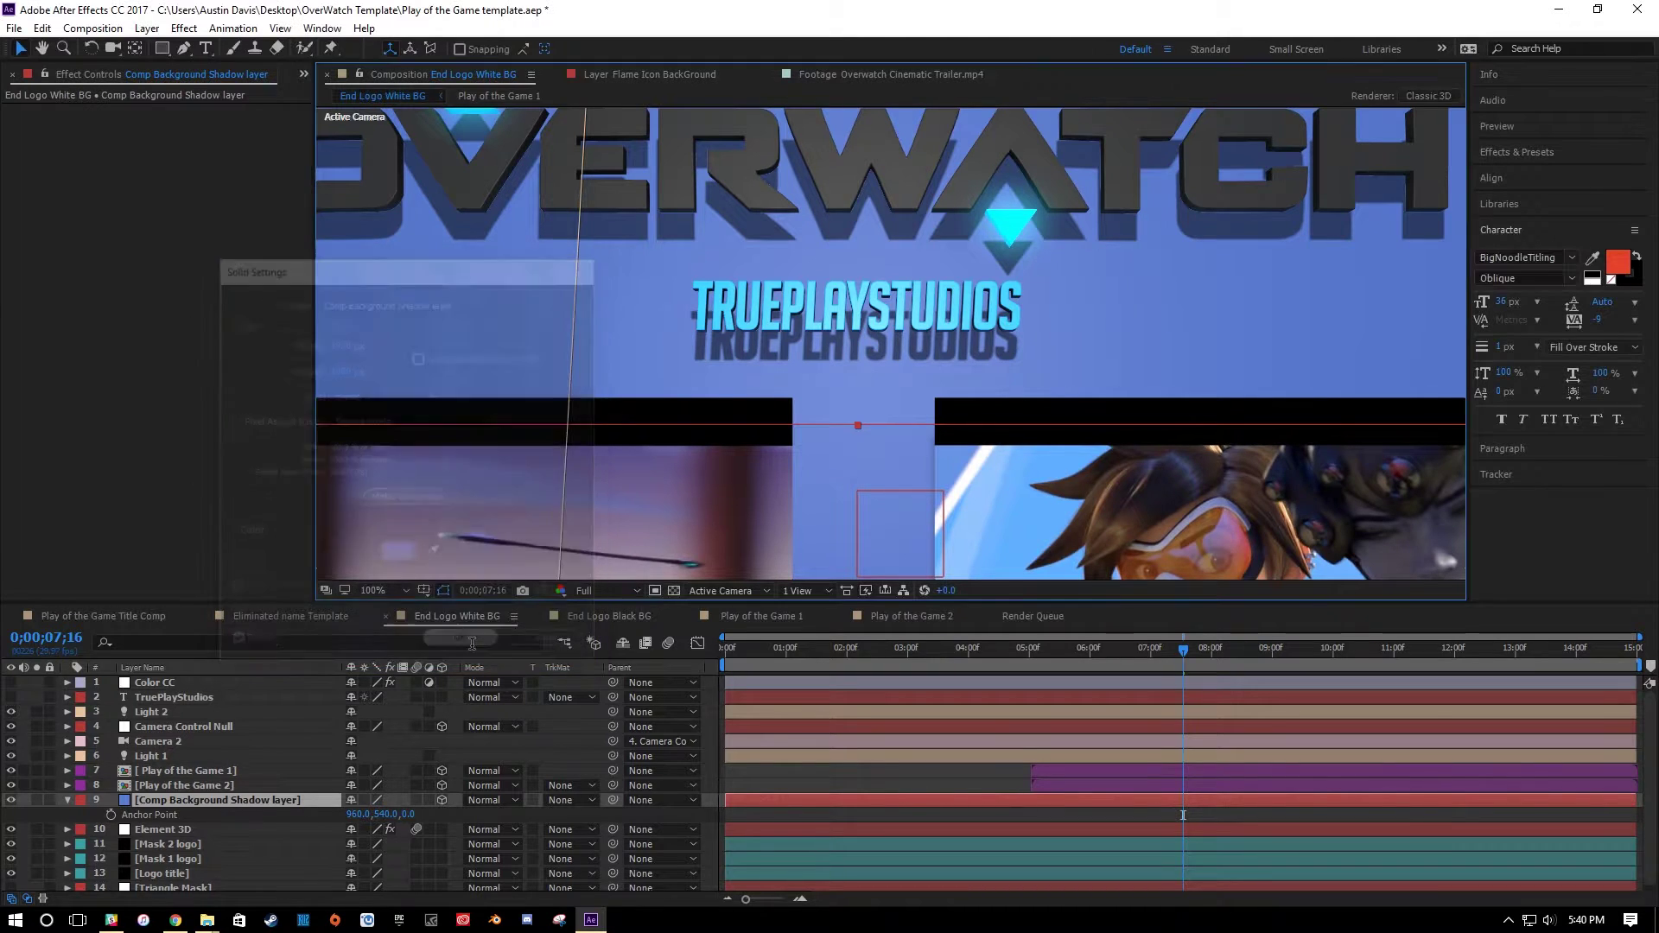
Select the Comp Background Shadow layer in the timeline.
scroll(650, 454, down, 2)
scroll(810, 416, up, 4)
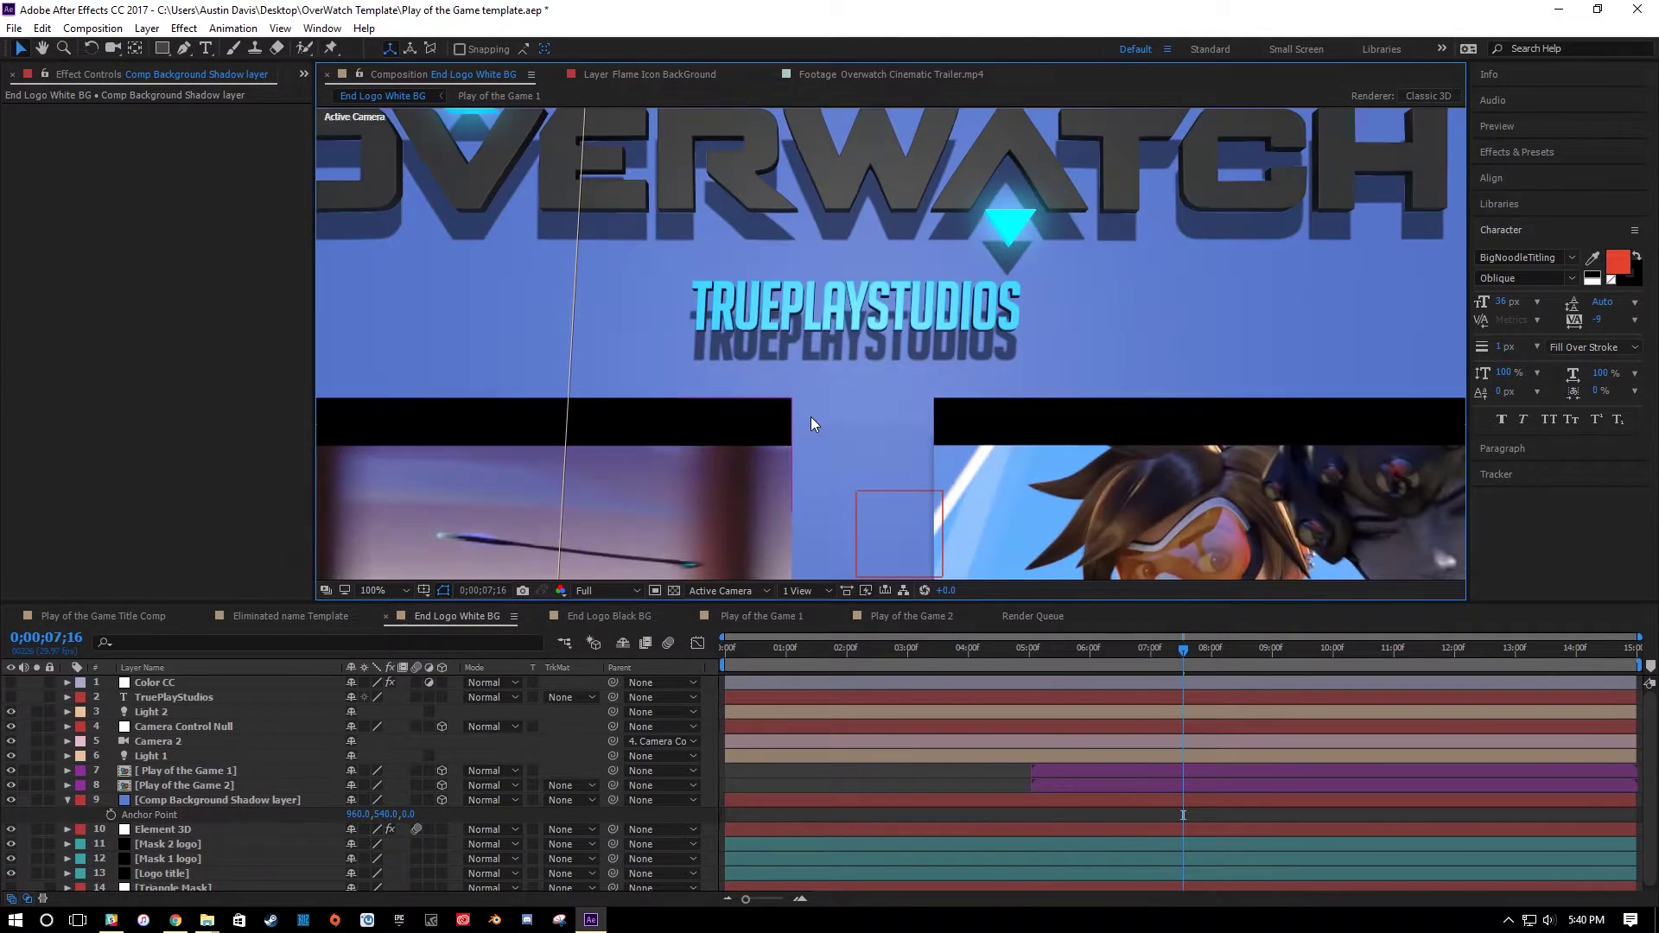
scroll(871, 377, up, 2)
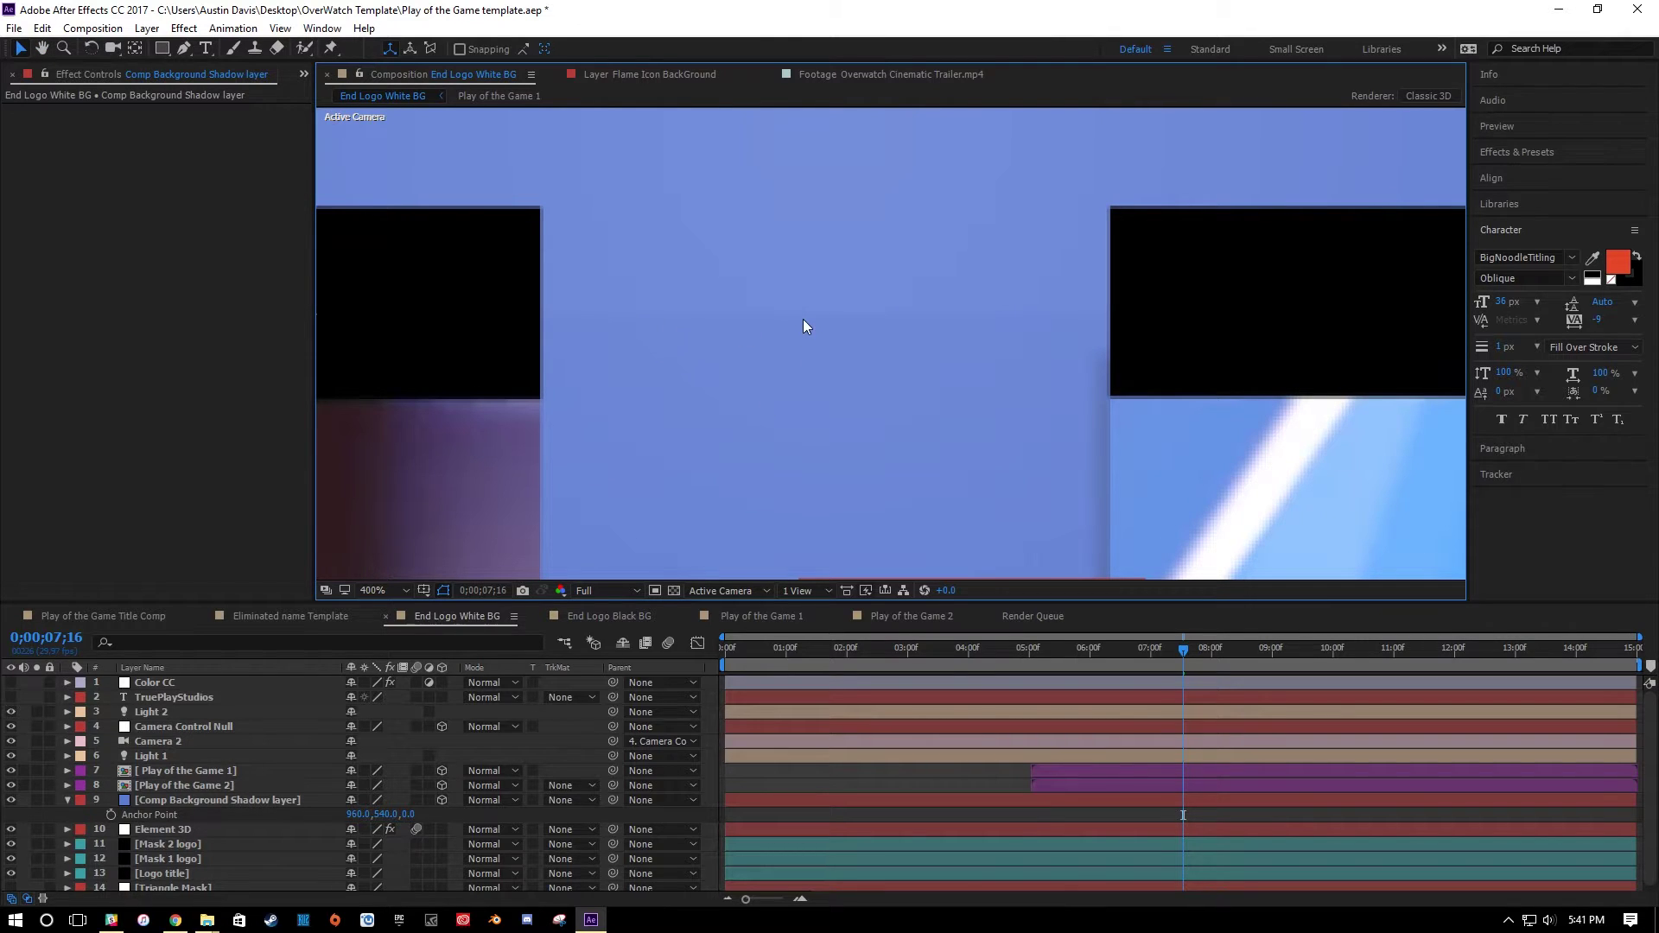
click(160, 804)
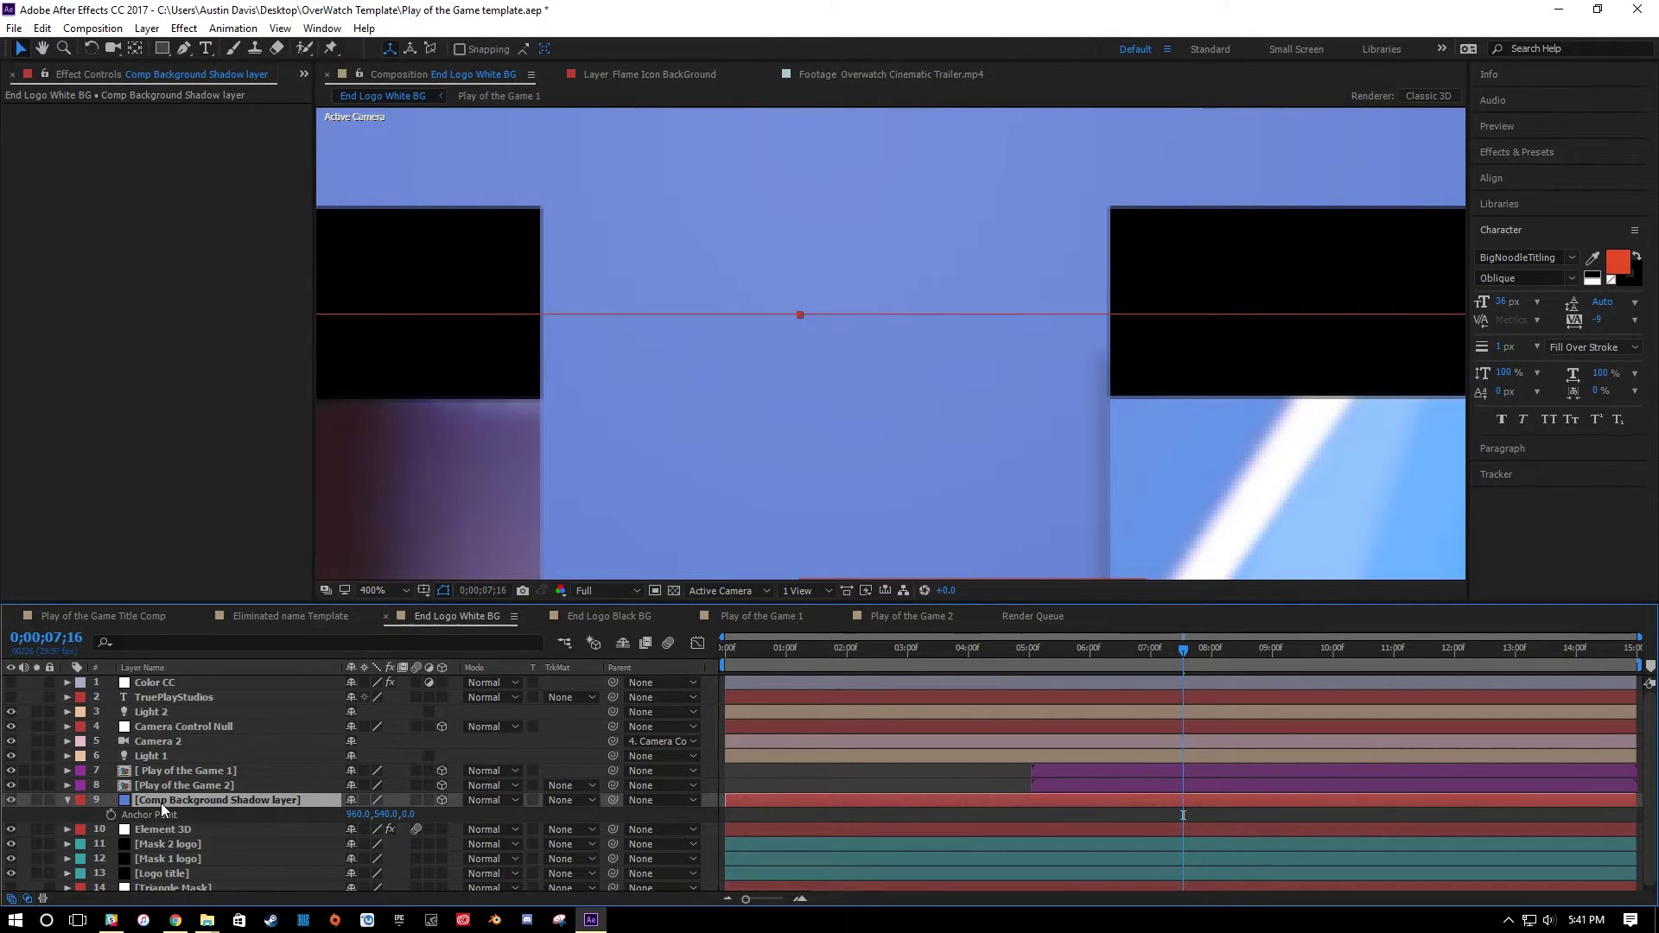
Add a rectangle mask to the Comp Background Shadow layer and raise its feather to 37 pixels.
key(a)
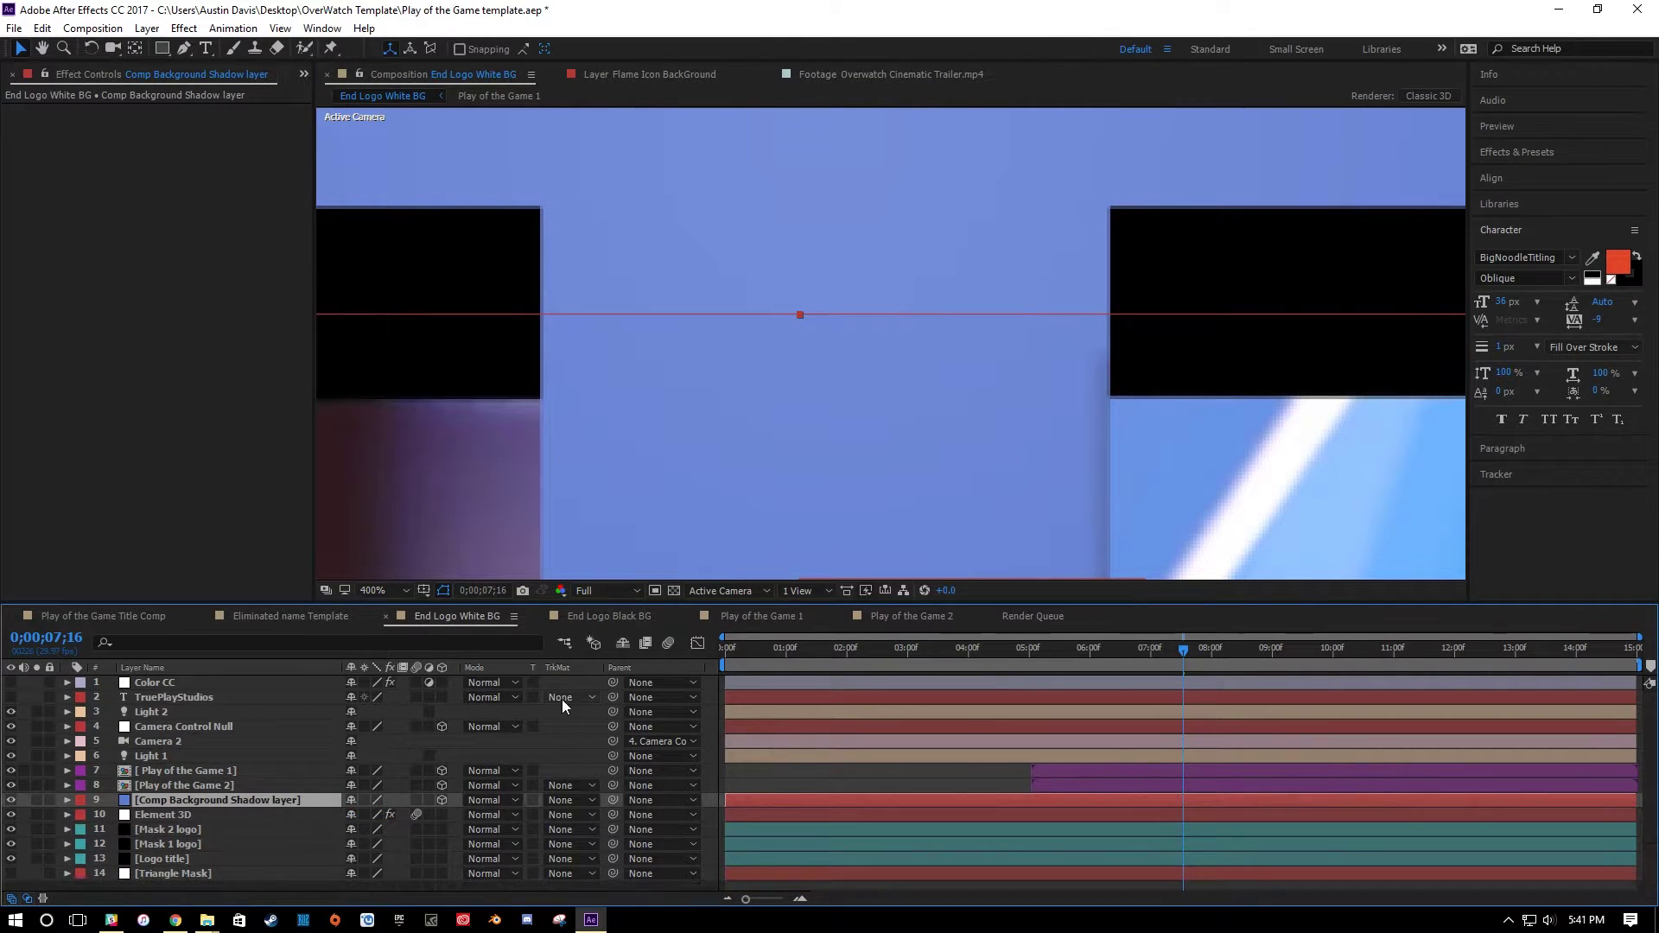
double_click(162, 49)
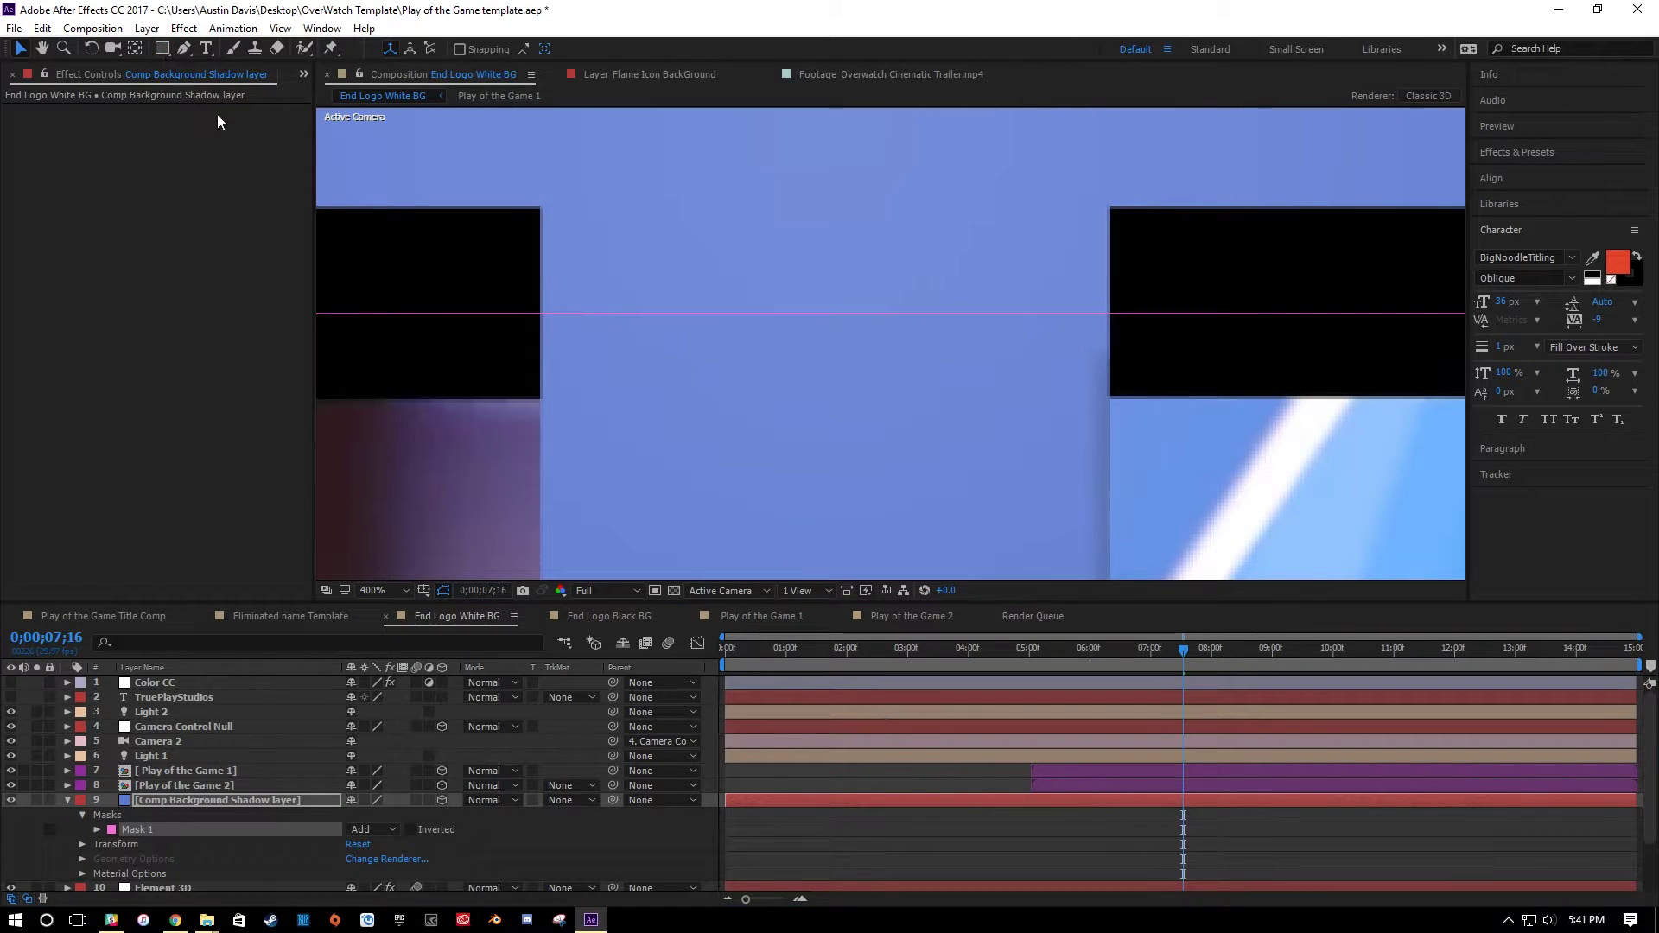
click(97, 830)
scroll(415, 865, down, 2)
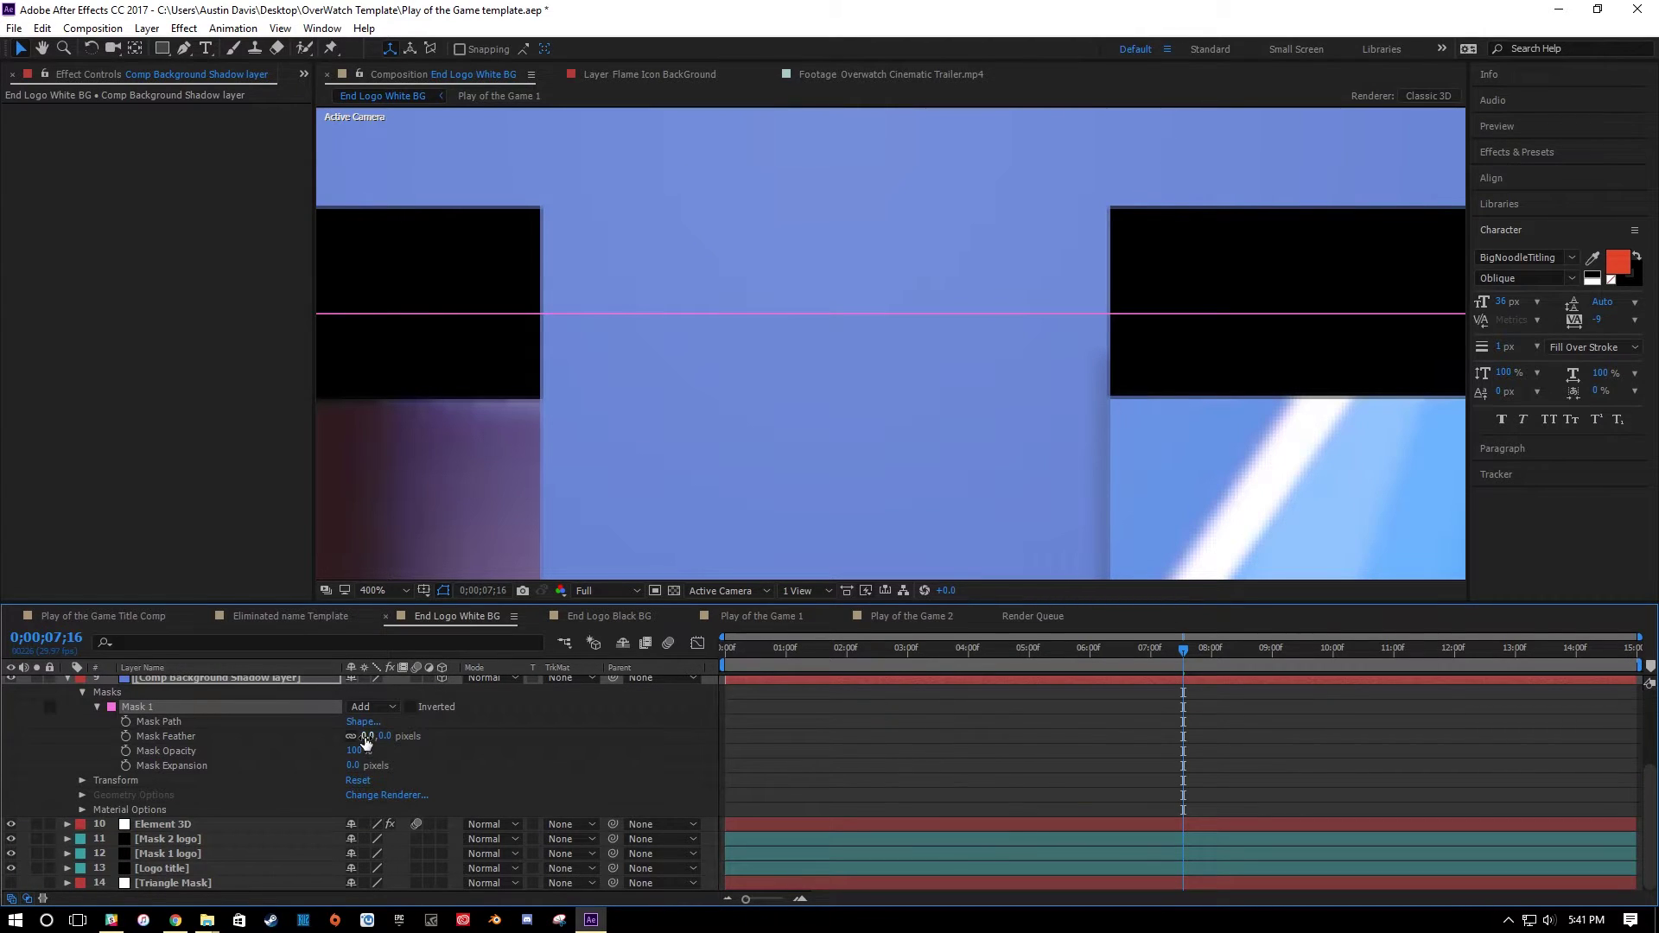
click(351, 737)
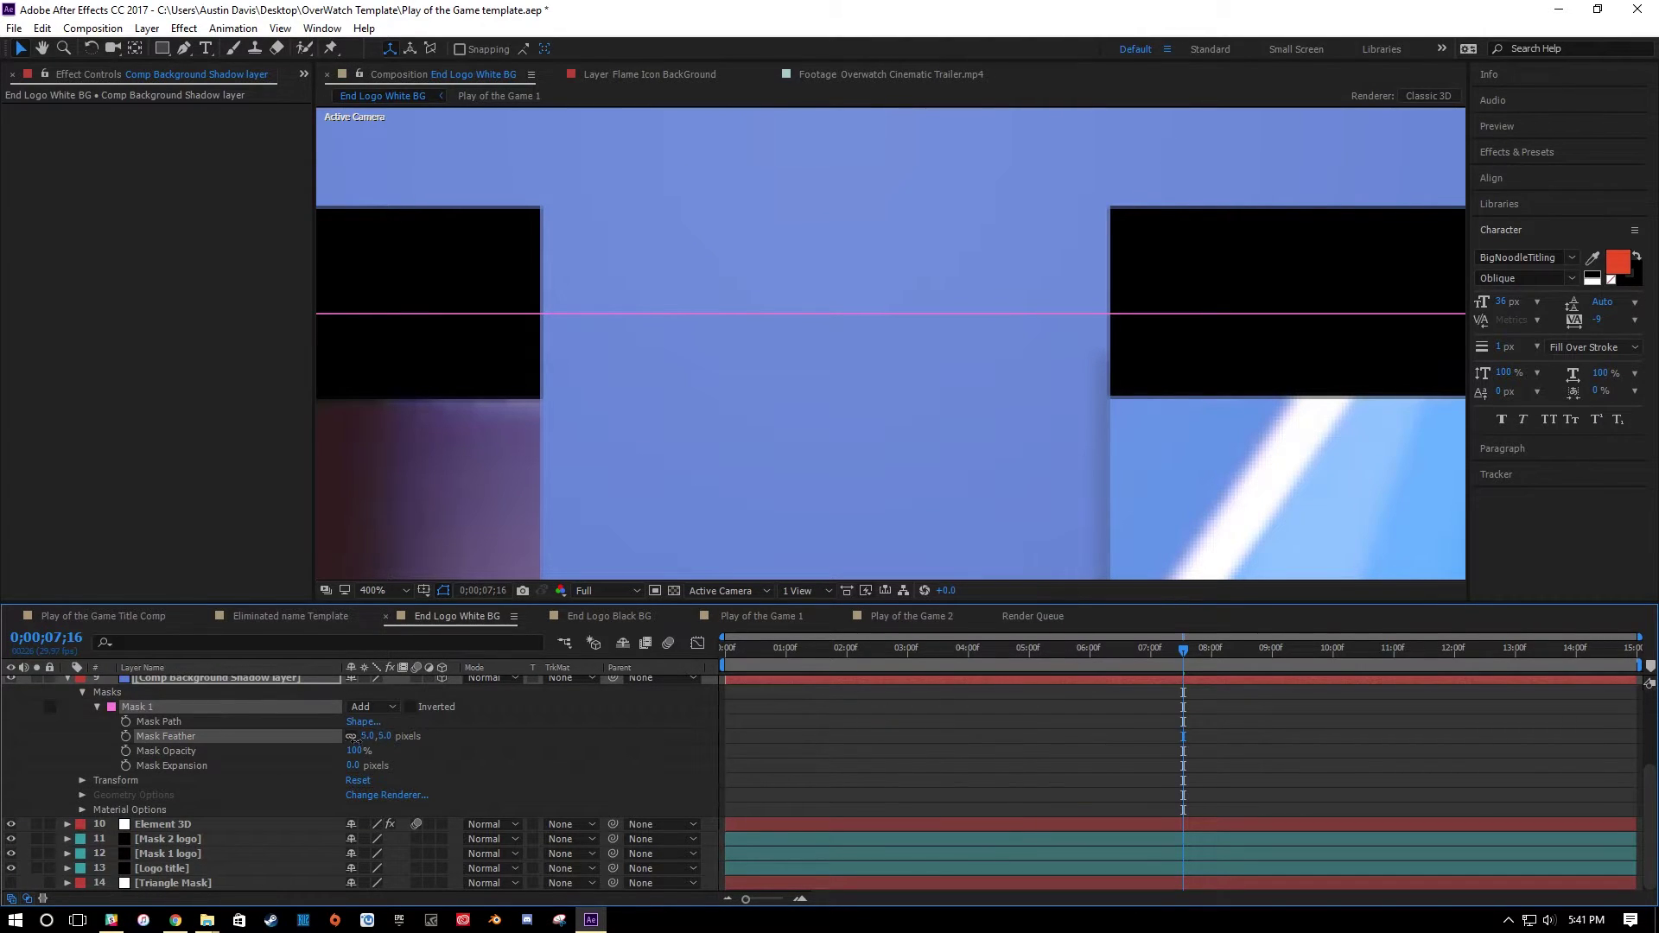
drag(365, 737, 333, 773)
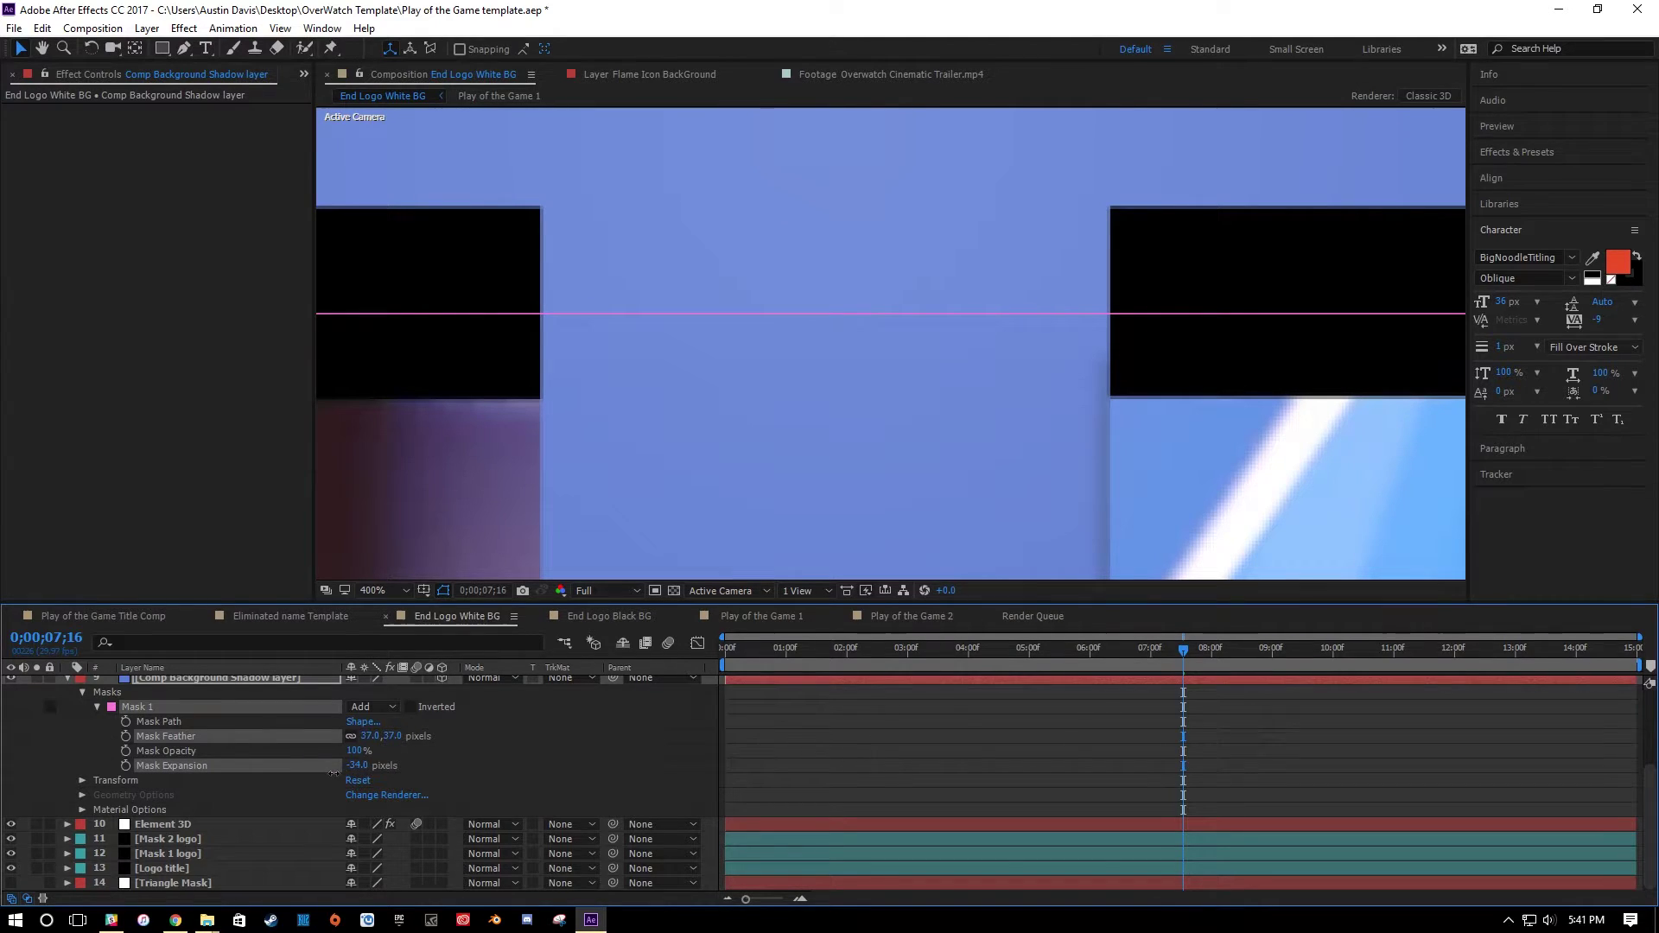
Change the shadow solid's colour to a more saturated blue in Solid Settings.
click(147, 28)
click(193, 67)
click(398, 554)
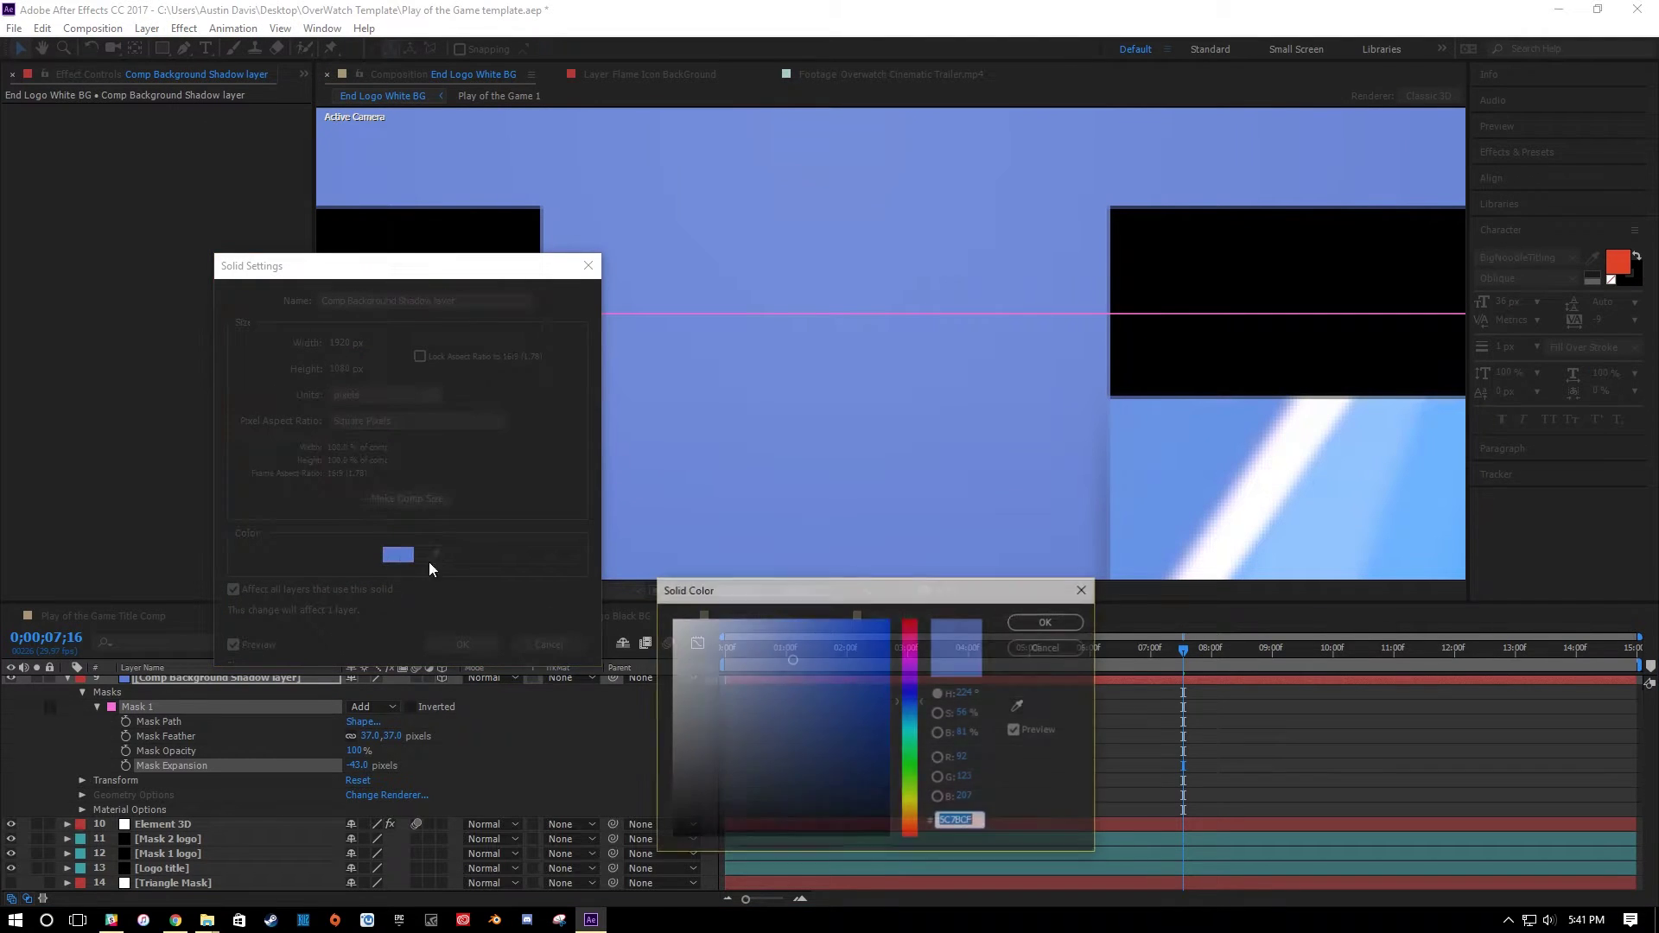
click(833, 647)
click(1048, 621)
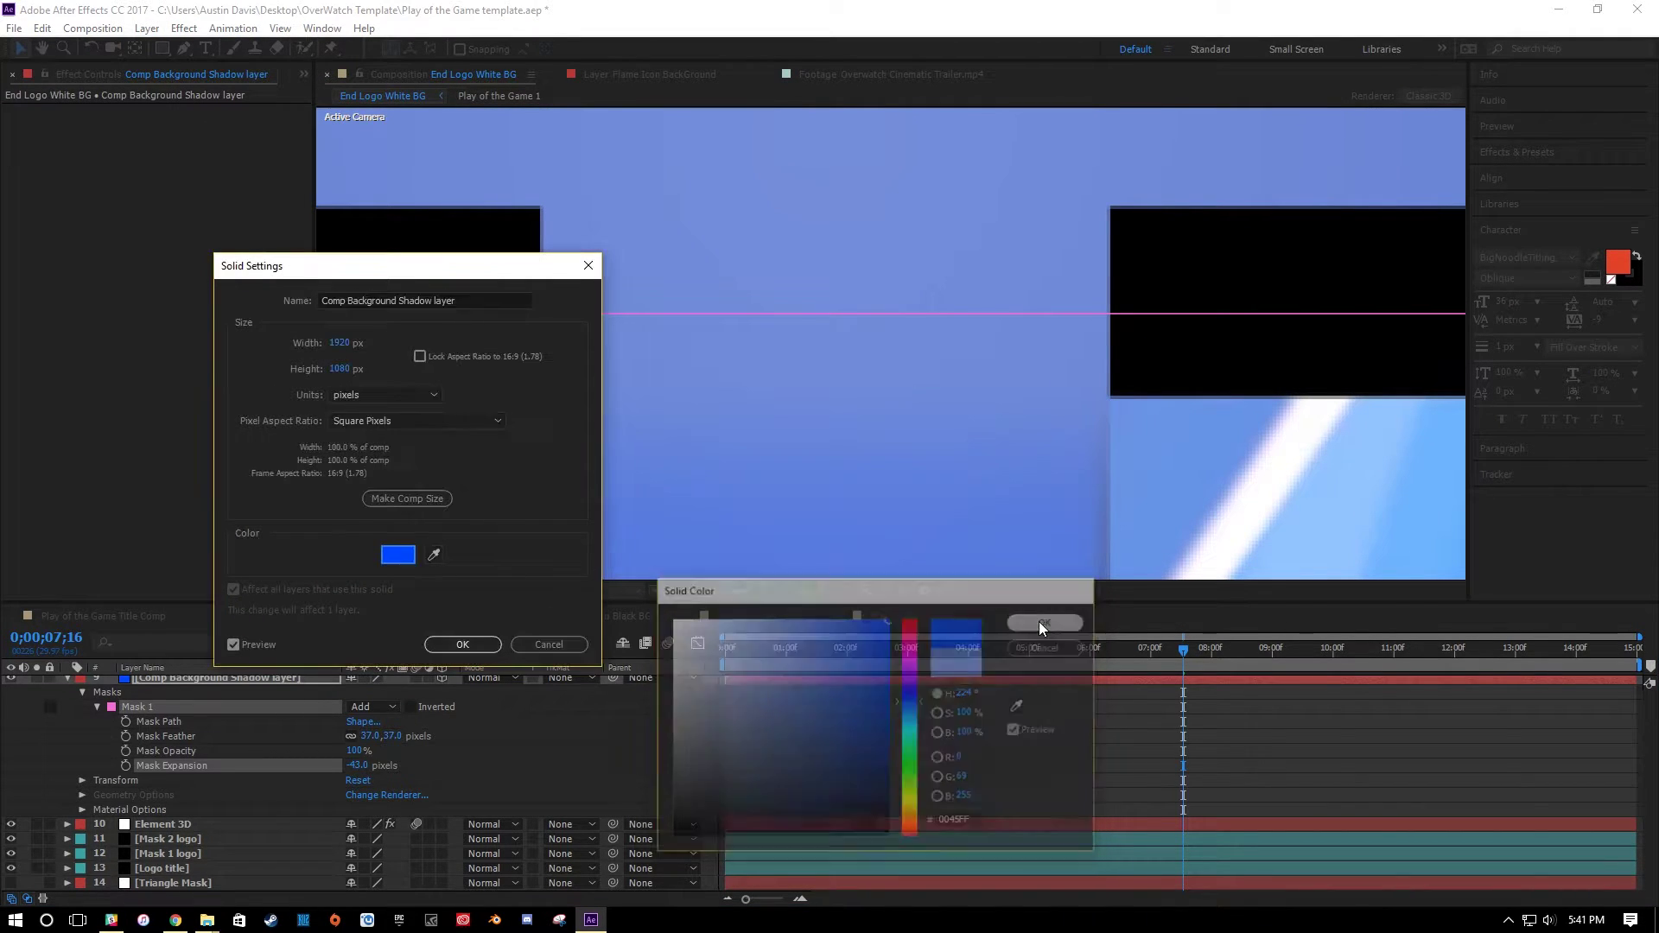
click(462, 644)
Readjust Mask 1's feather, settling at 47 pixels.
drag(869, 453, 860, 374)
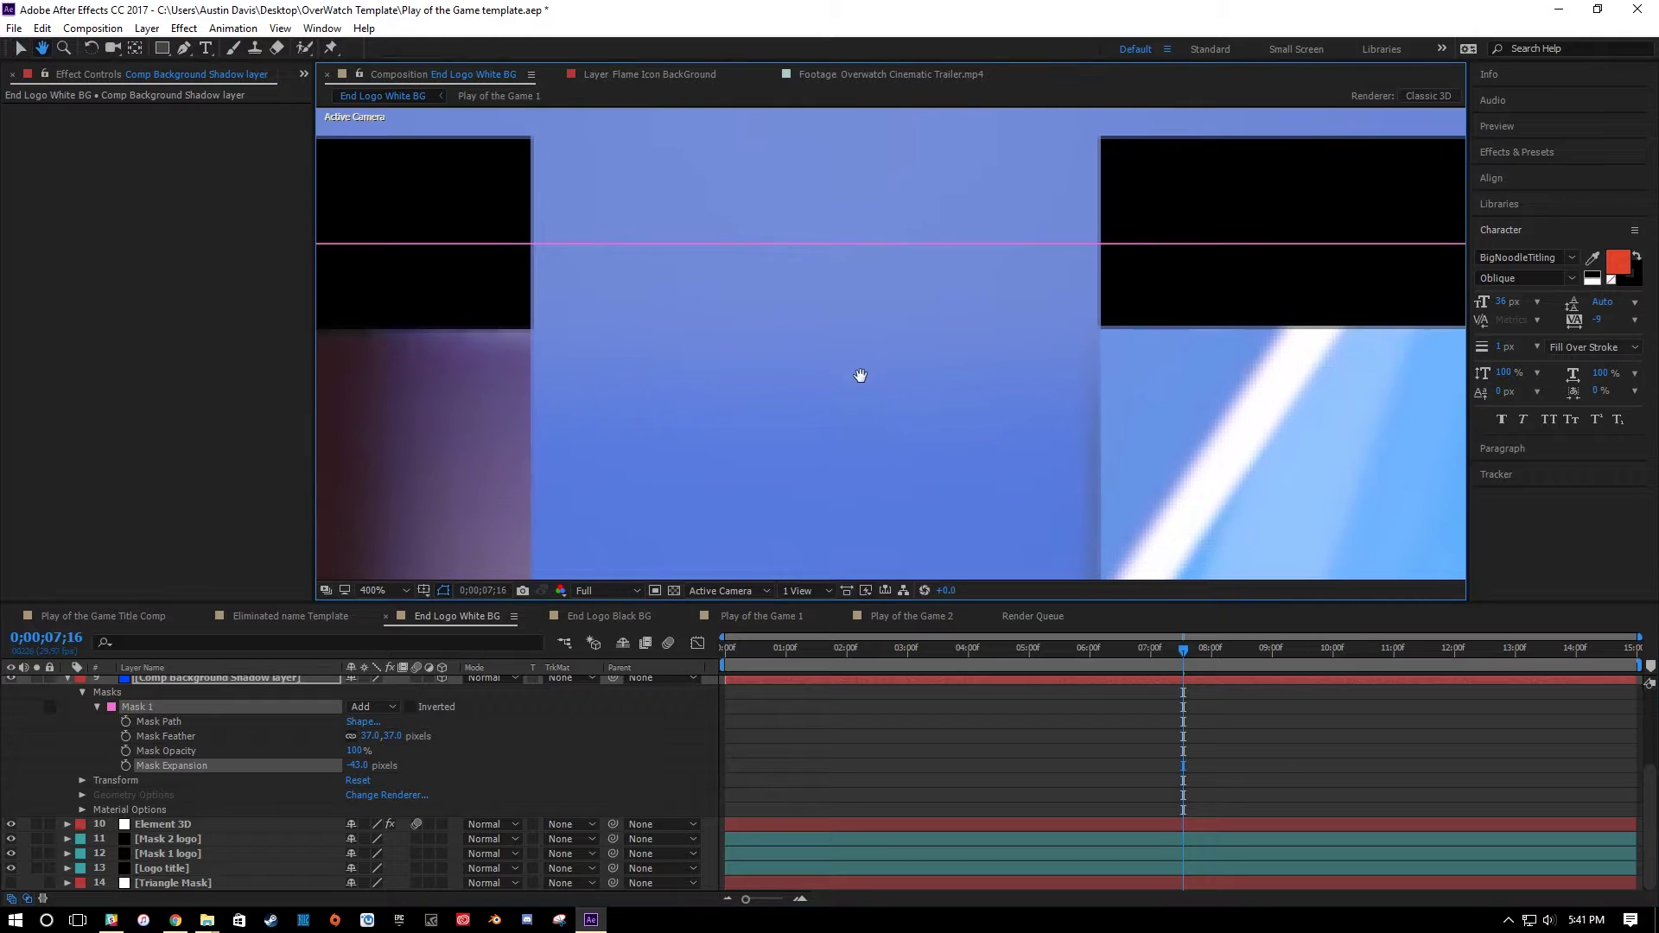
drag(373, 737, 346, 745)
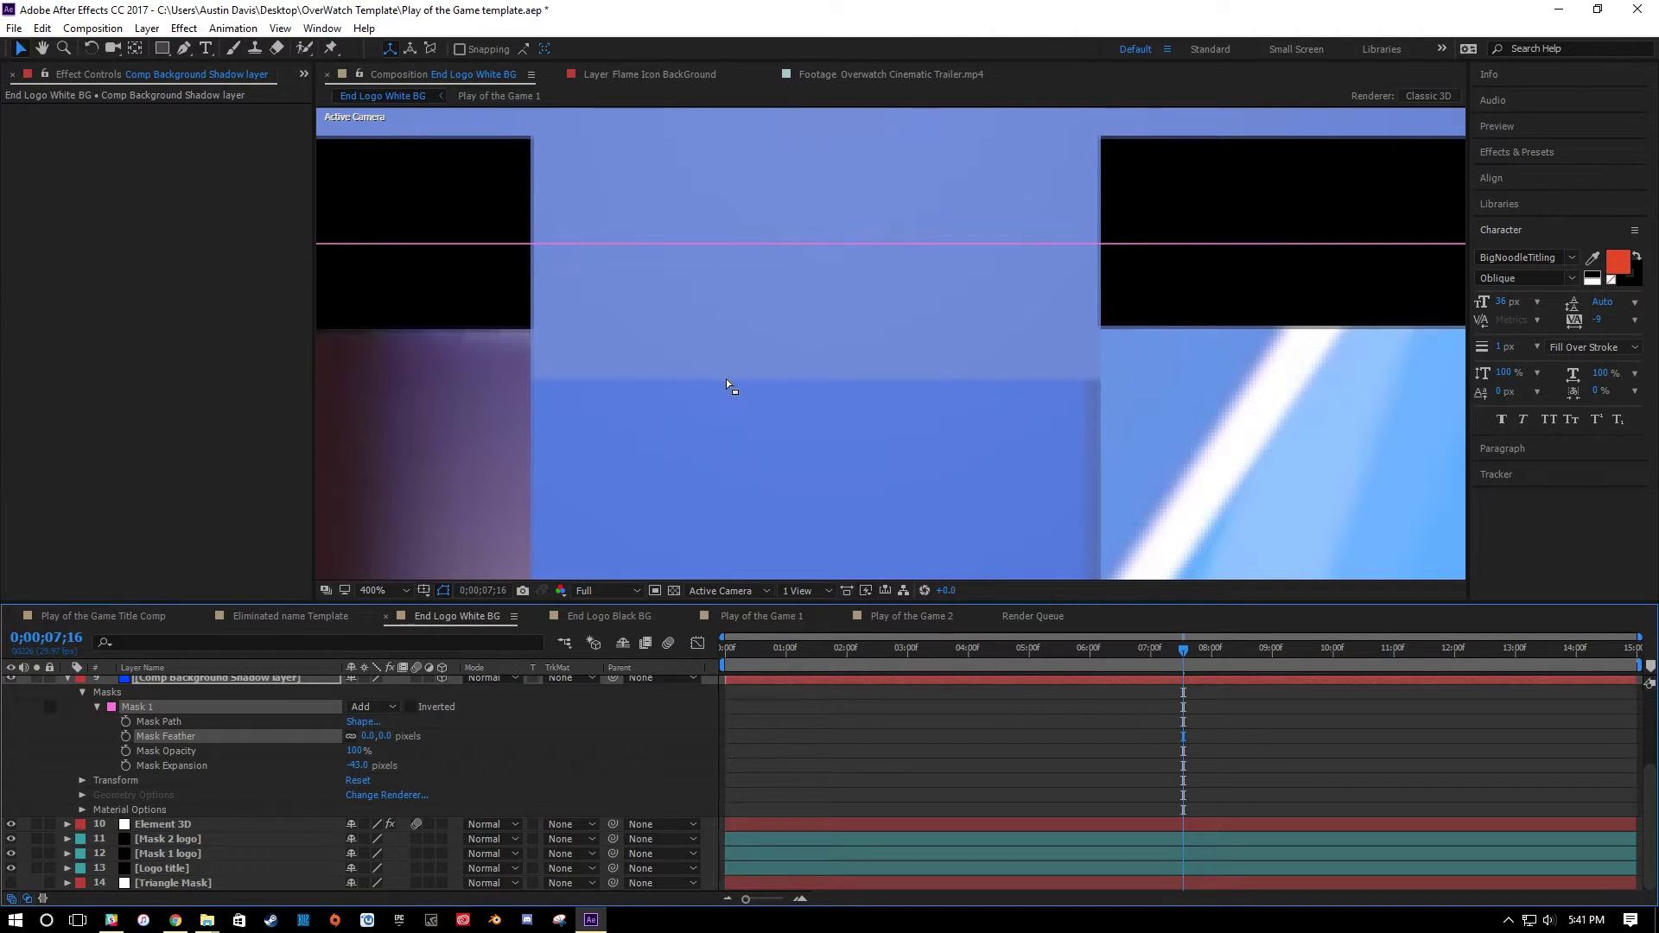
drag(364, 740, 400, 736)
scroll(837, 422, down, 2)
Sample the backdrop's light blue into the shadow solid's settings, then deselect the mask.
scroll(843, 427, down, 3)
scroll(850, 442, up, 1)
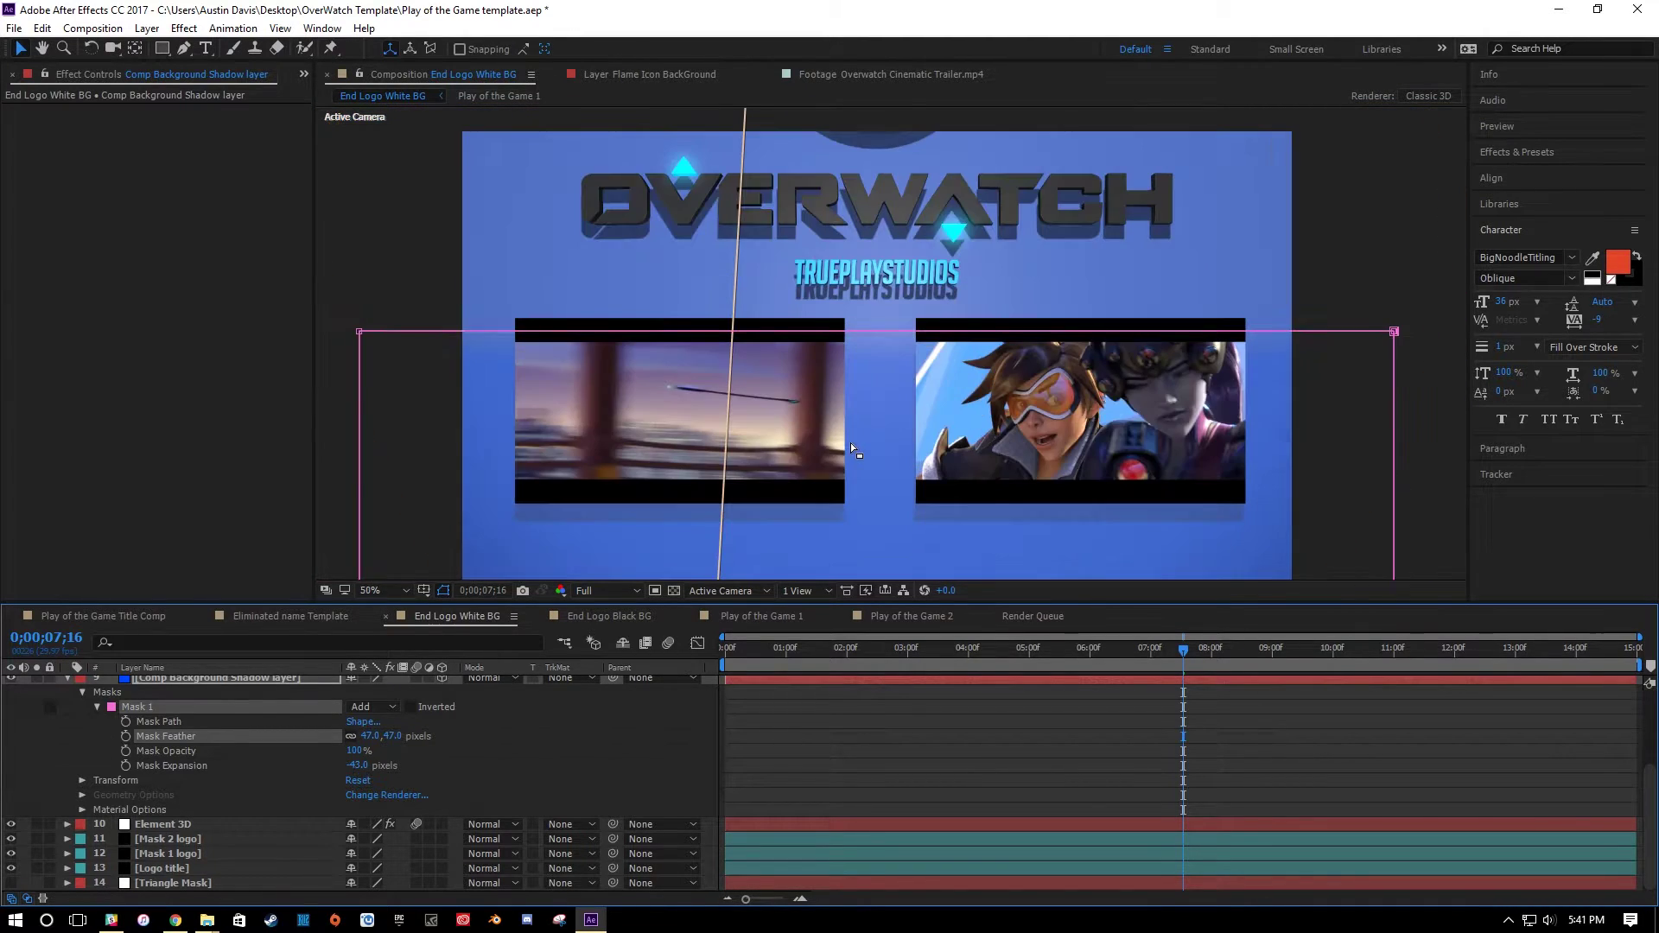
click(147, 26)
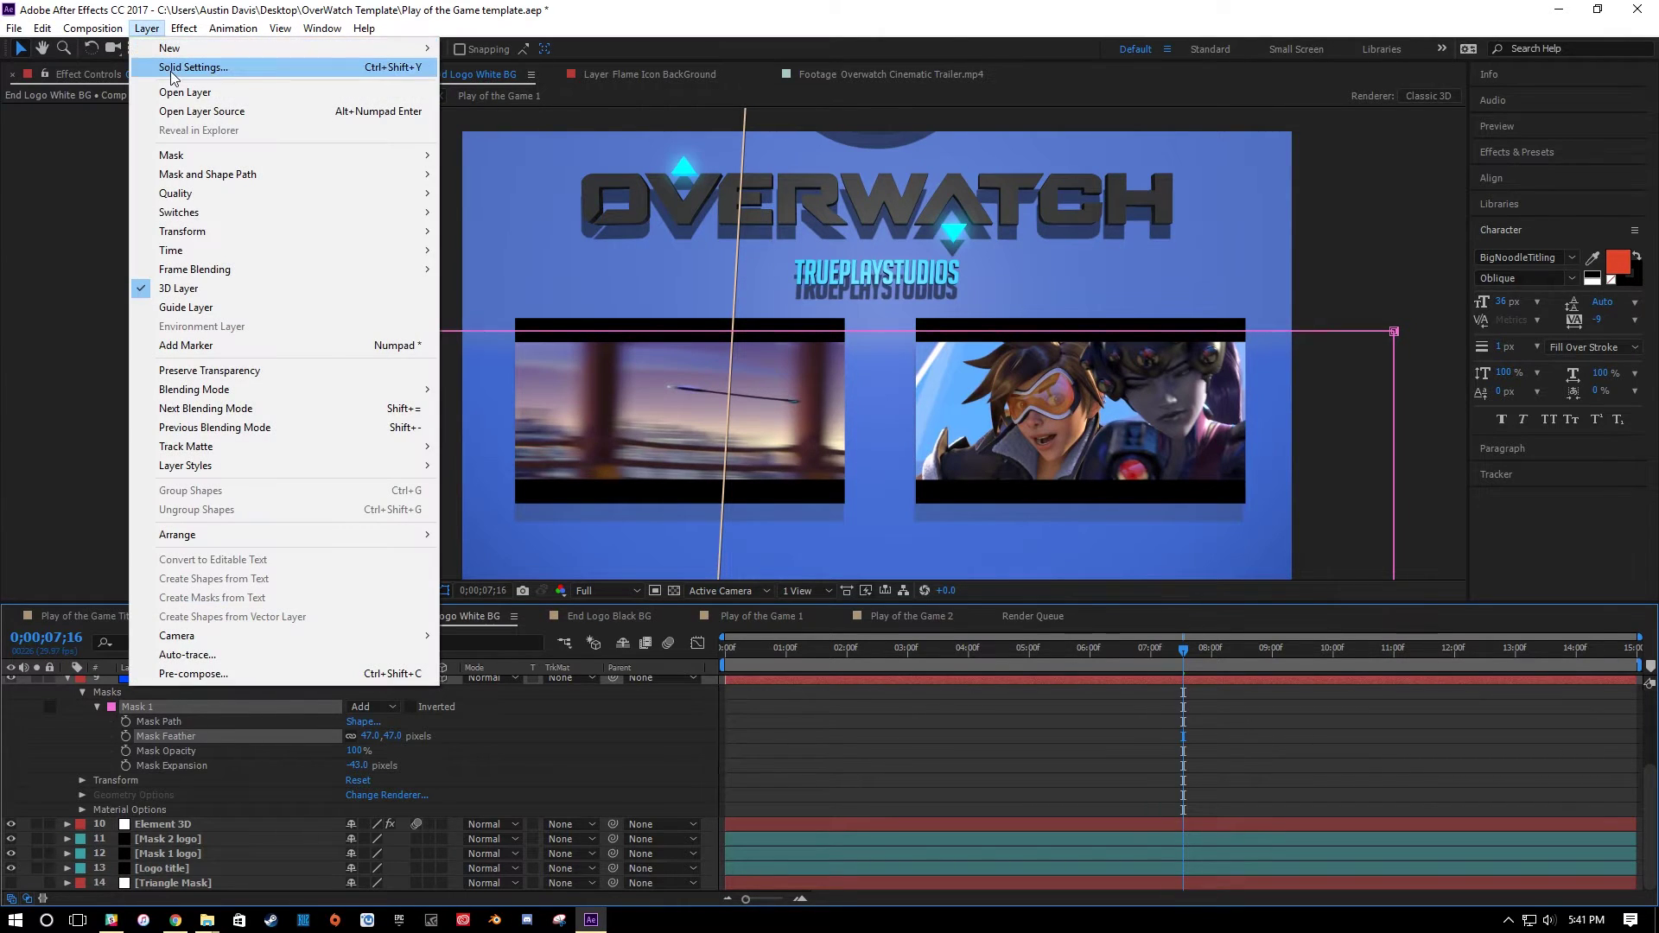
click(170, 69)
click(434, 554)
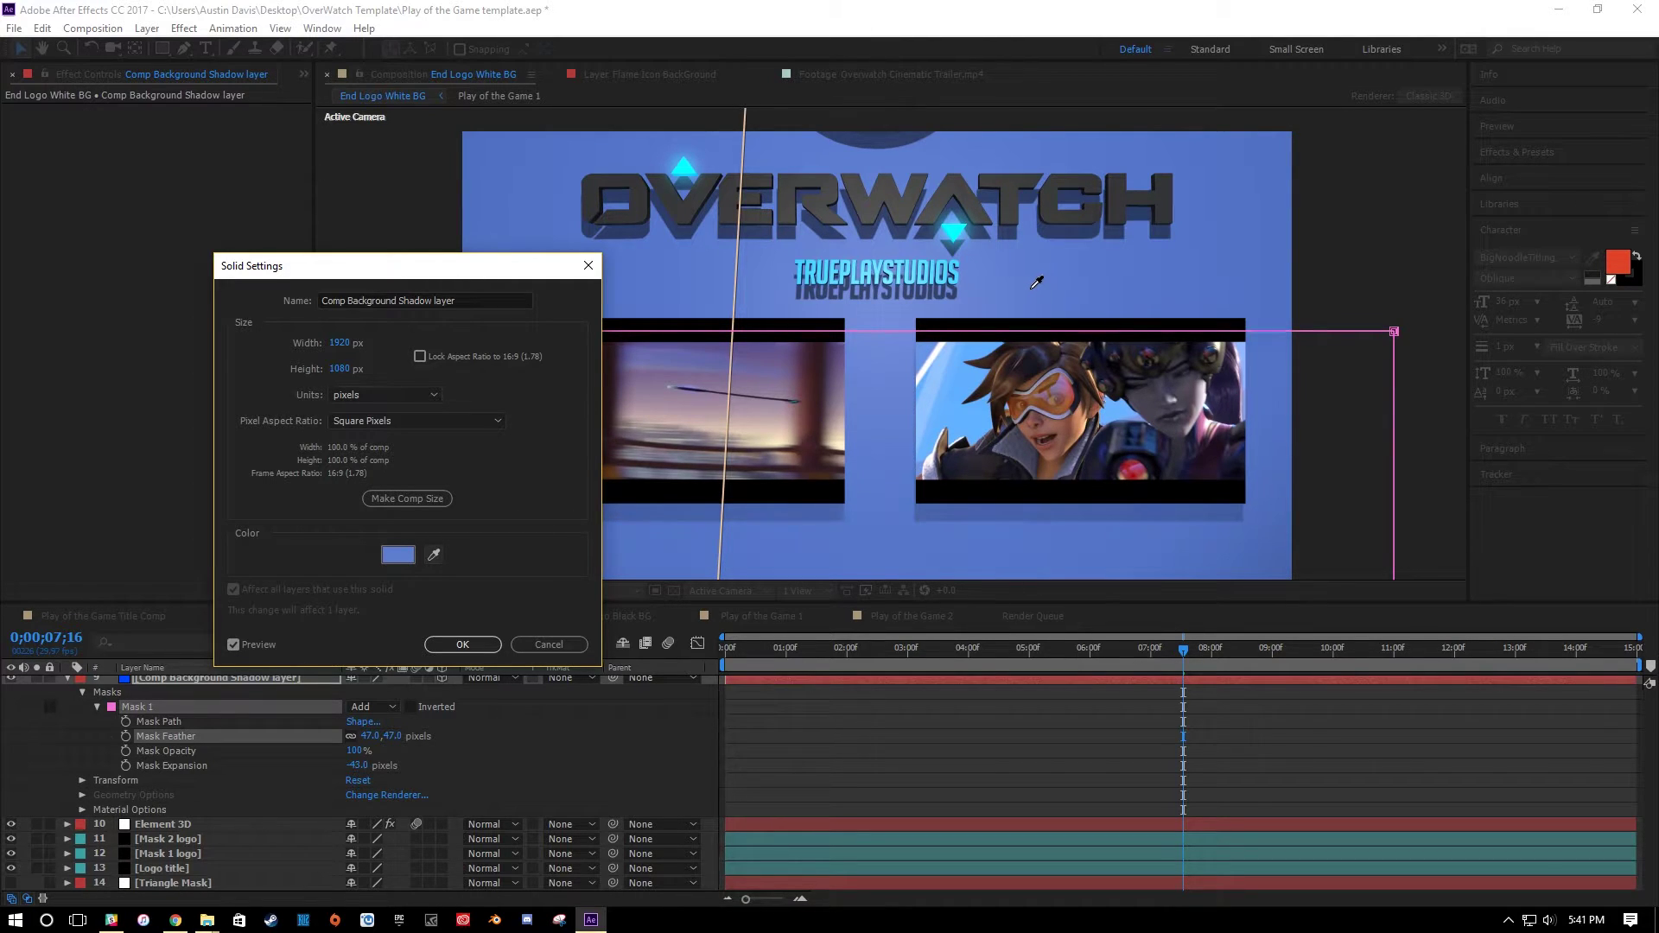
click(1032, 289)
key(Return)
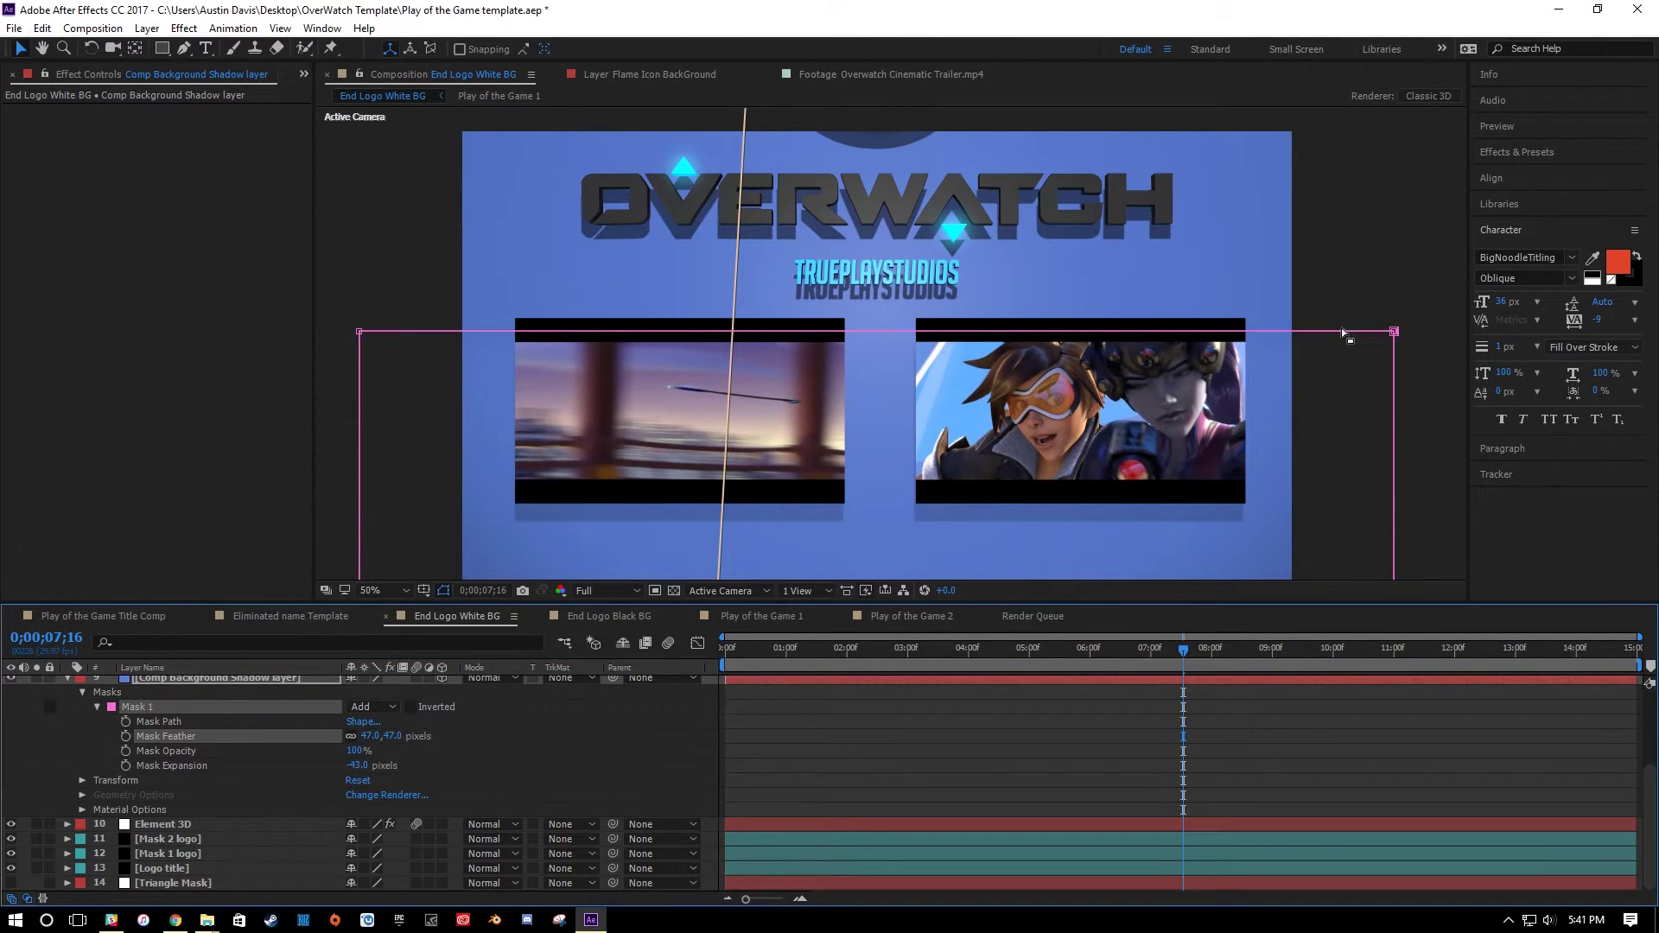
click(1358, 283)
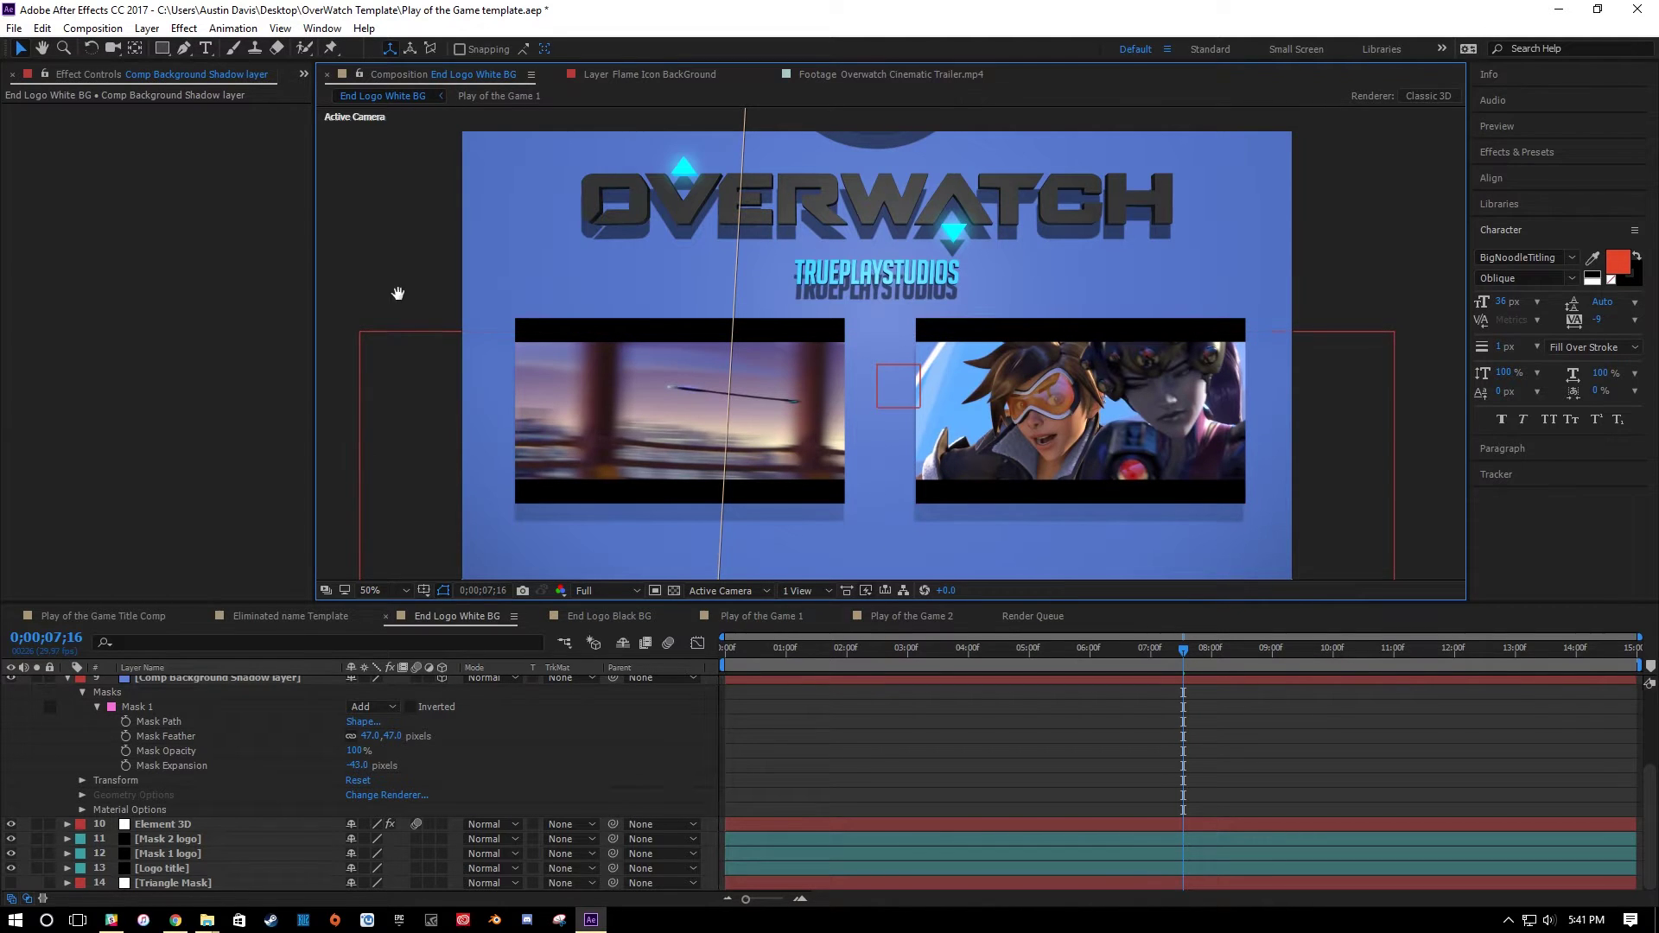
Pan and zoom around End Logo White BG to inspect the TRUEPLAYSTUDIOS text and full frame.
drag(395, 288, 419, 203)
scroll(585, 430, up, 2)
drag(815, 414, 996, 317)
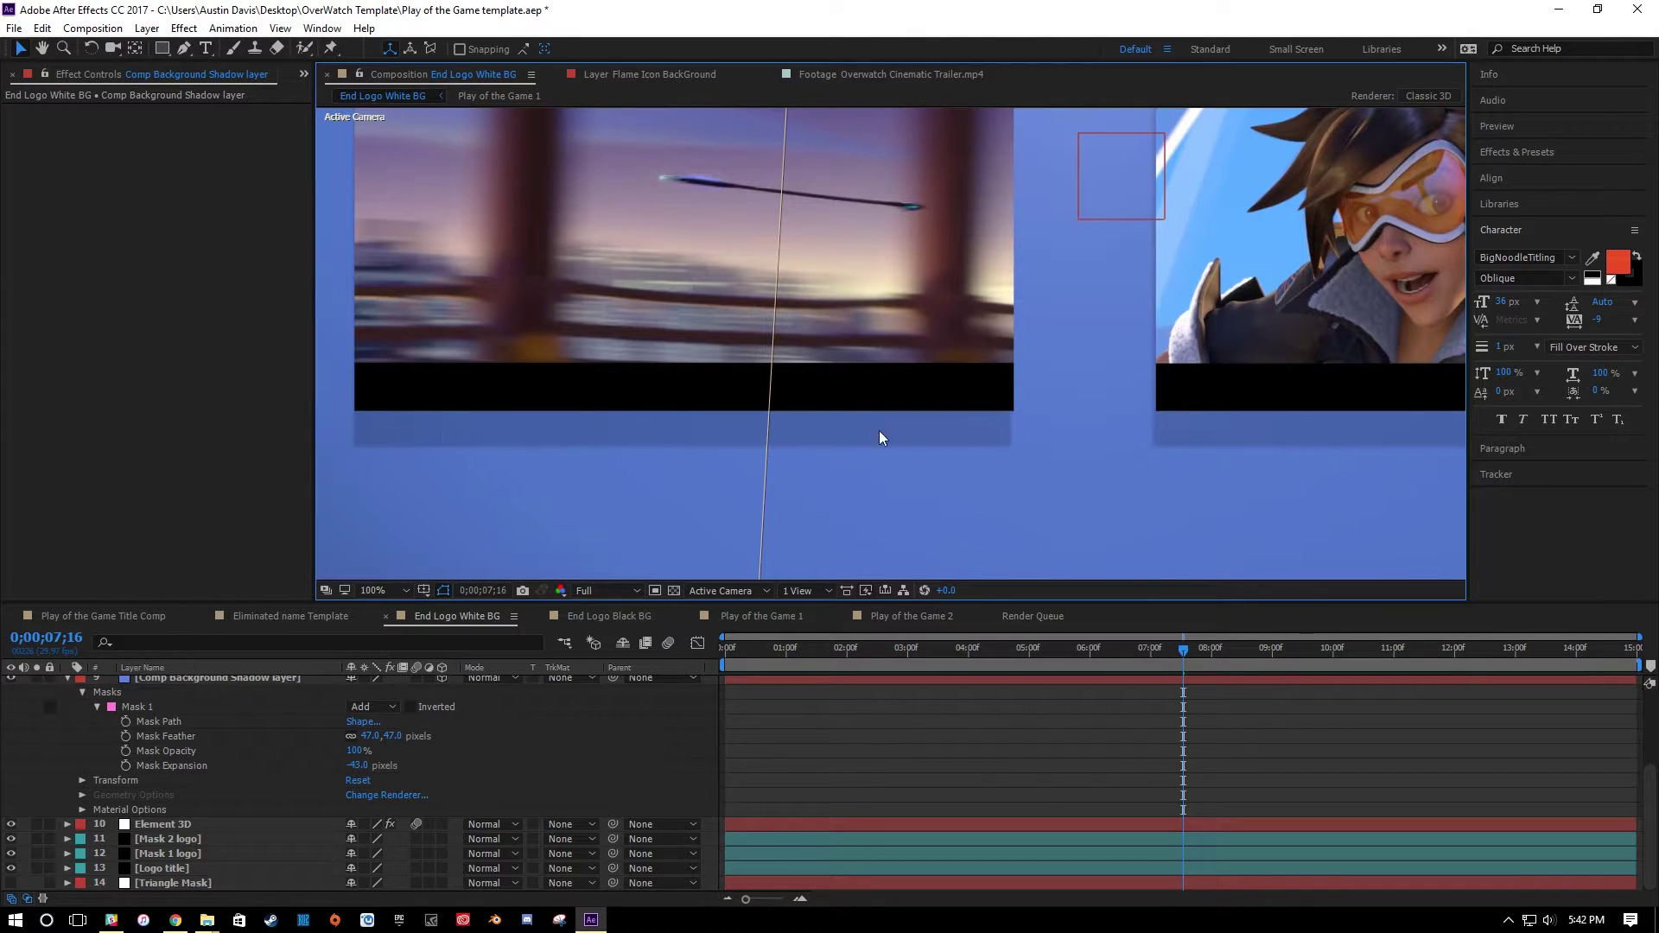
drag(1037, 215, 956, 412)
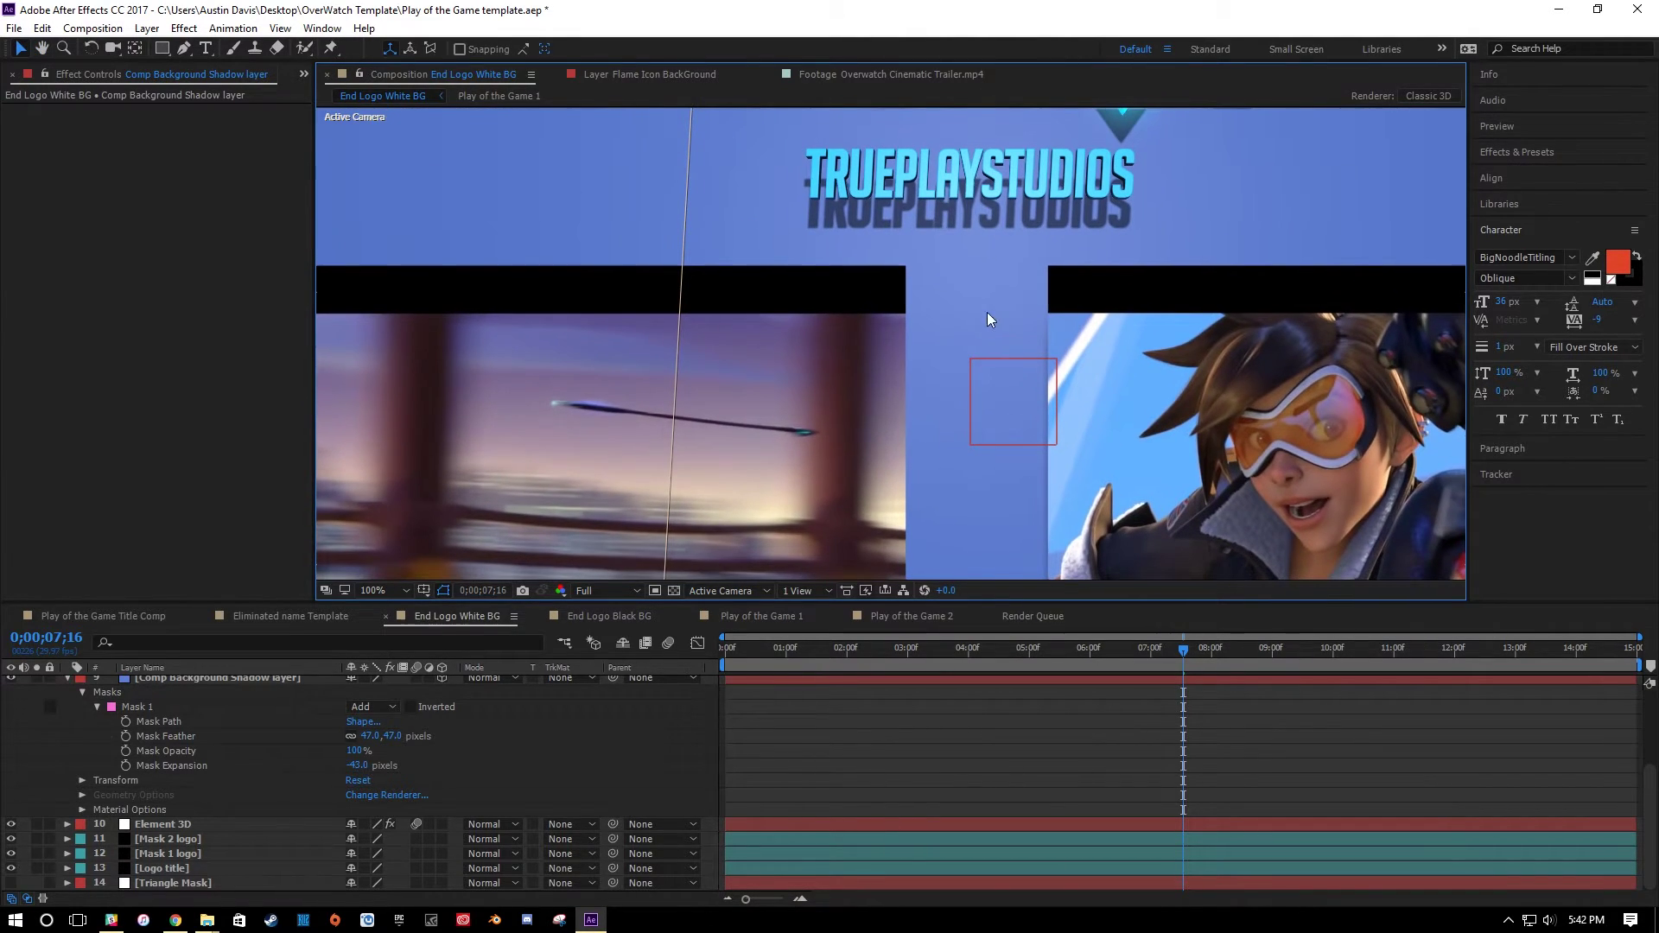
scroll(985, 302, down, 2)
scroll(1226, 249, up, 2)
key(comma)
key(comma)
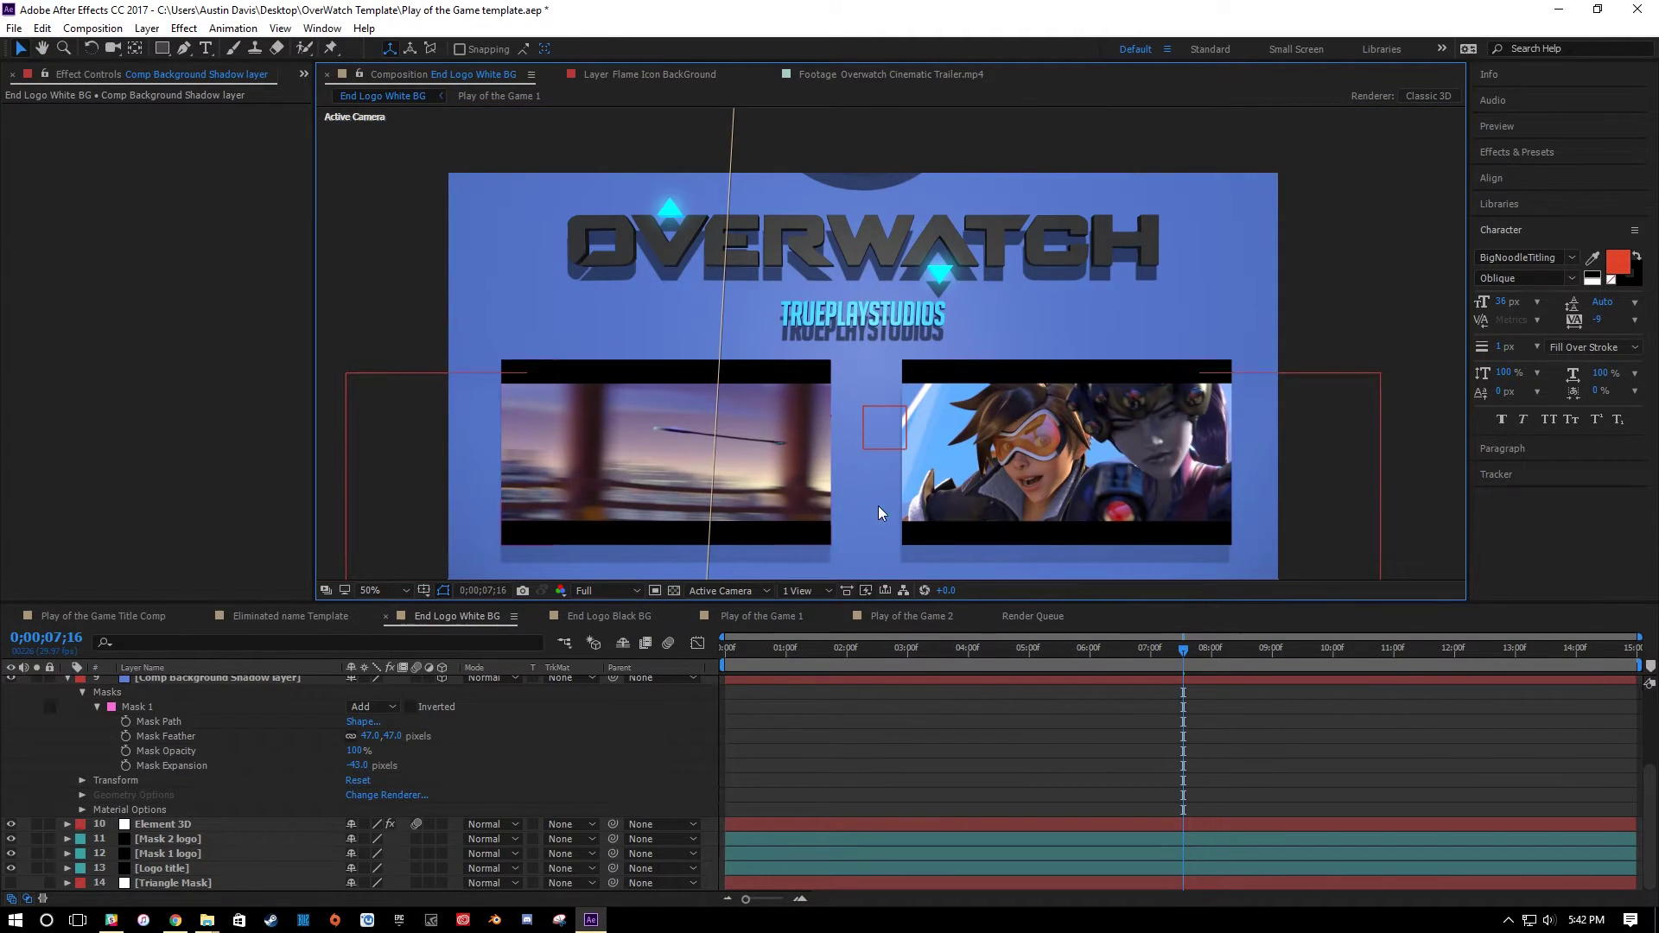
scroll(866, 345, up, 2)
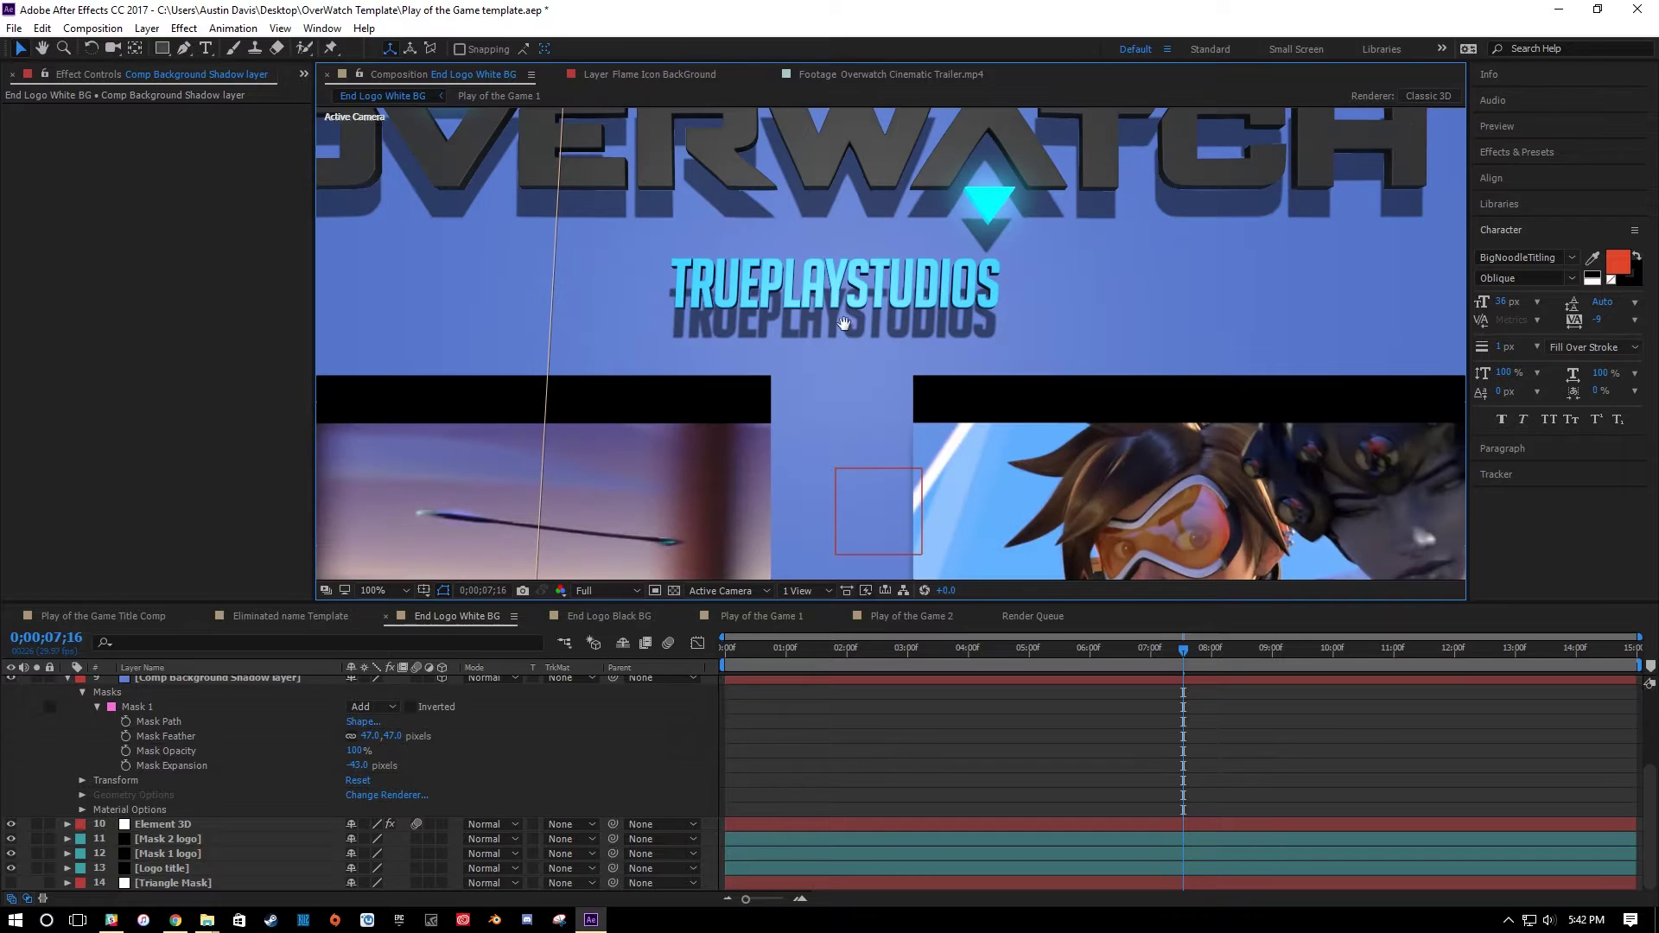
drag(719, 270, 948, 477)
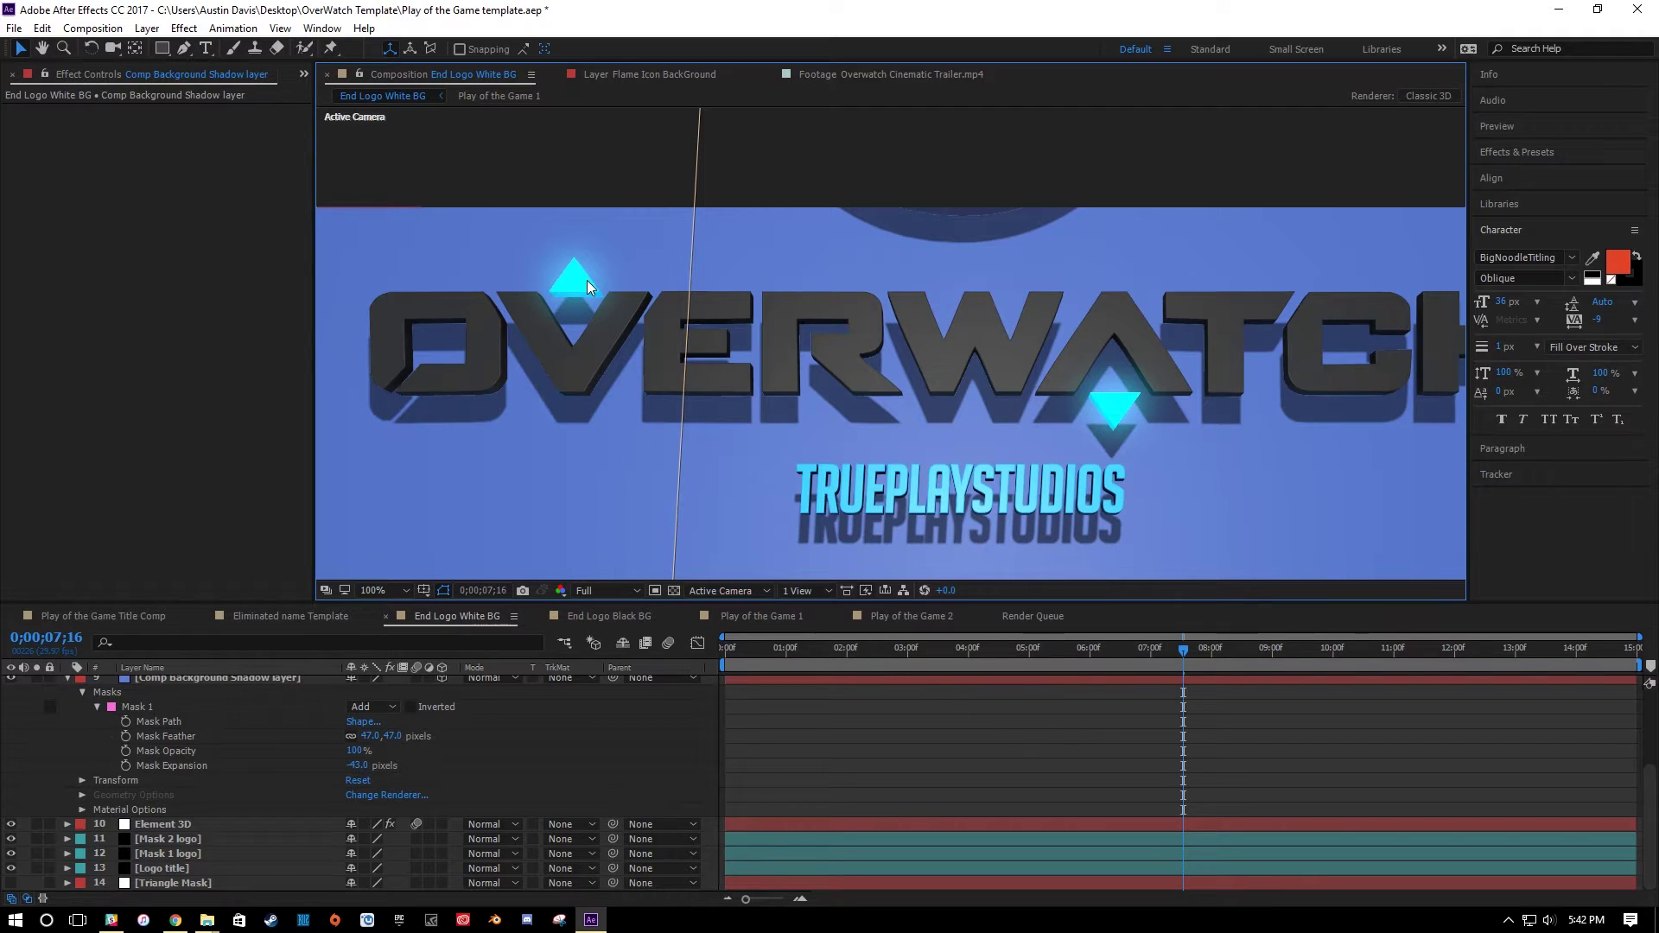
Jump to 0;00;02;24 and frame the emblem and OVERWATCH title in the viewer.
click(894, 648)
drag(925, 510, 870, 259)
scroll(911, 350, down, 2)
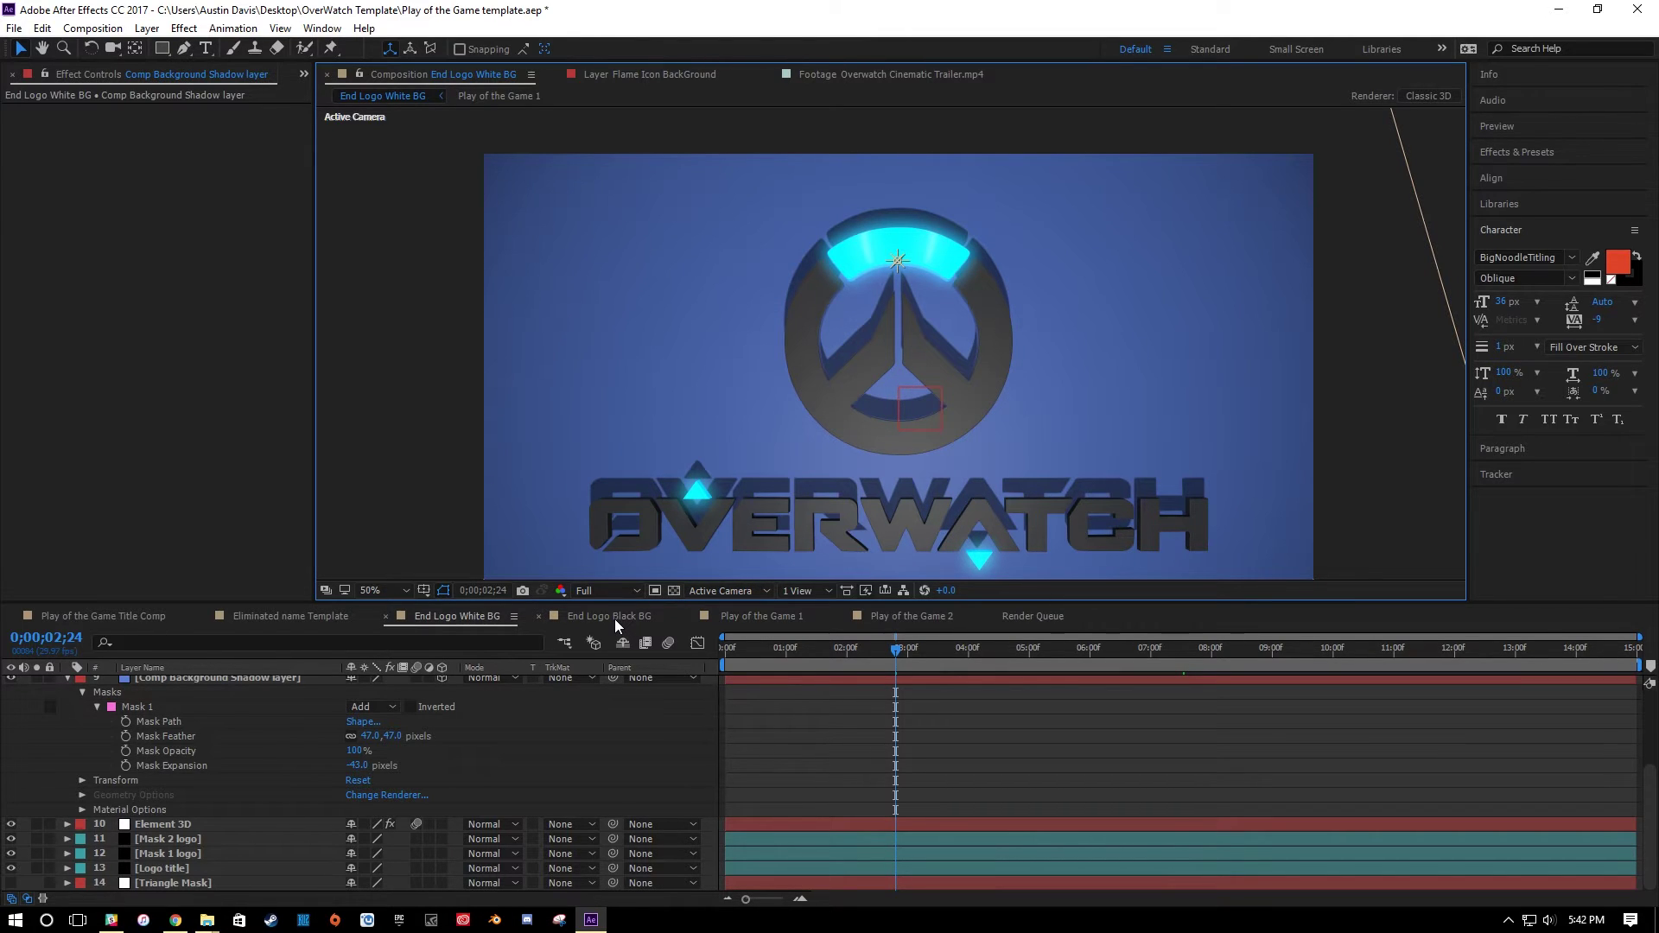
scroll(899, 443, up, 2)
drag(899, 442, 896, 494)
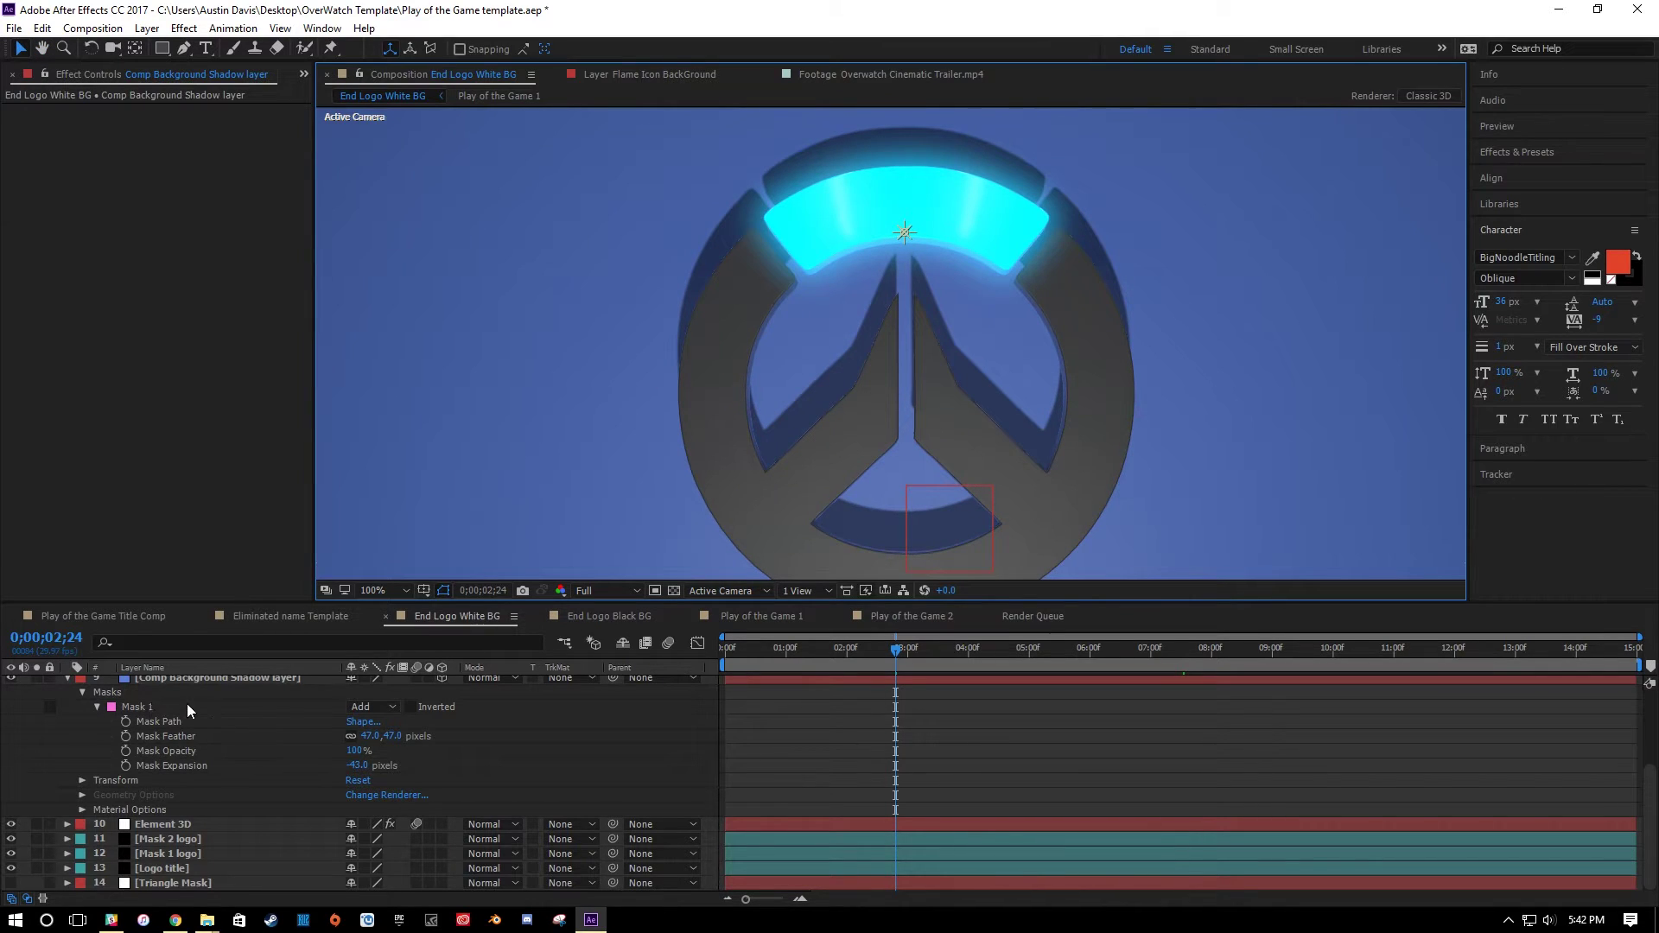
click(246, 765)
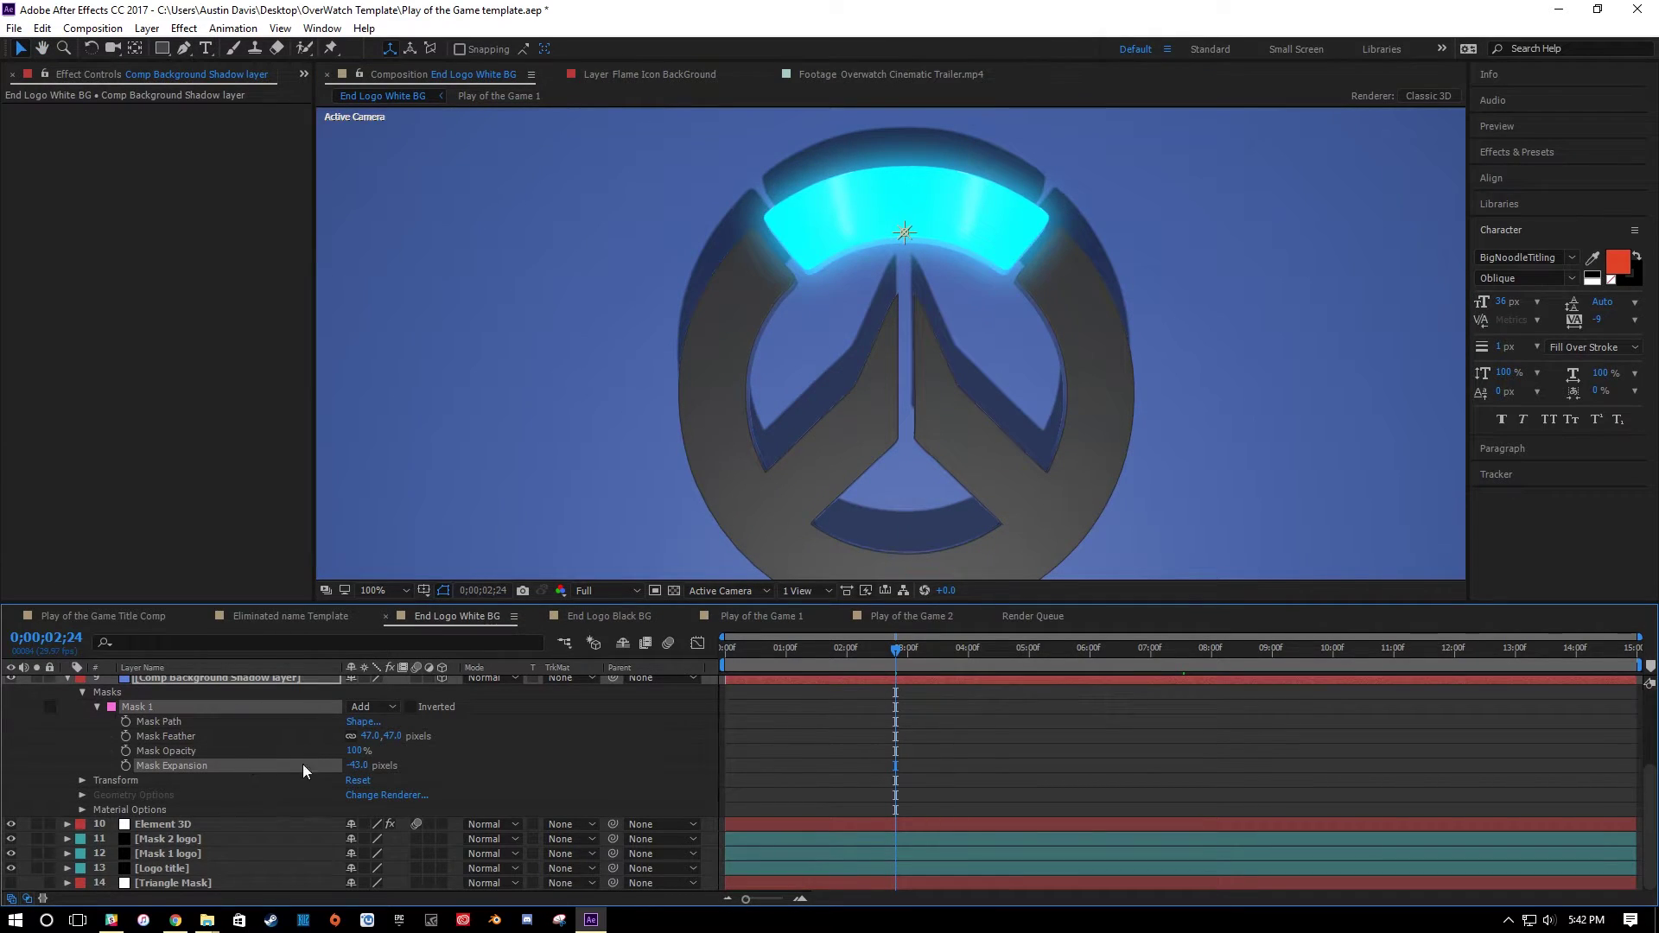
scroll(806, 493, down, 2)
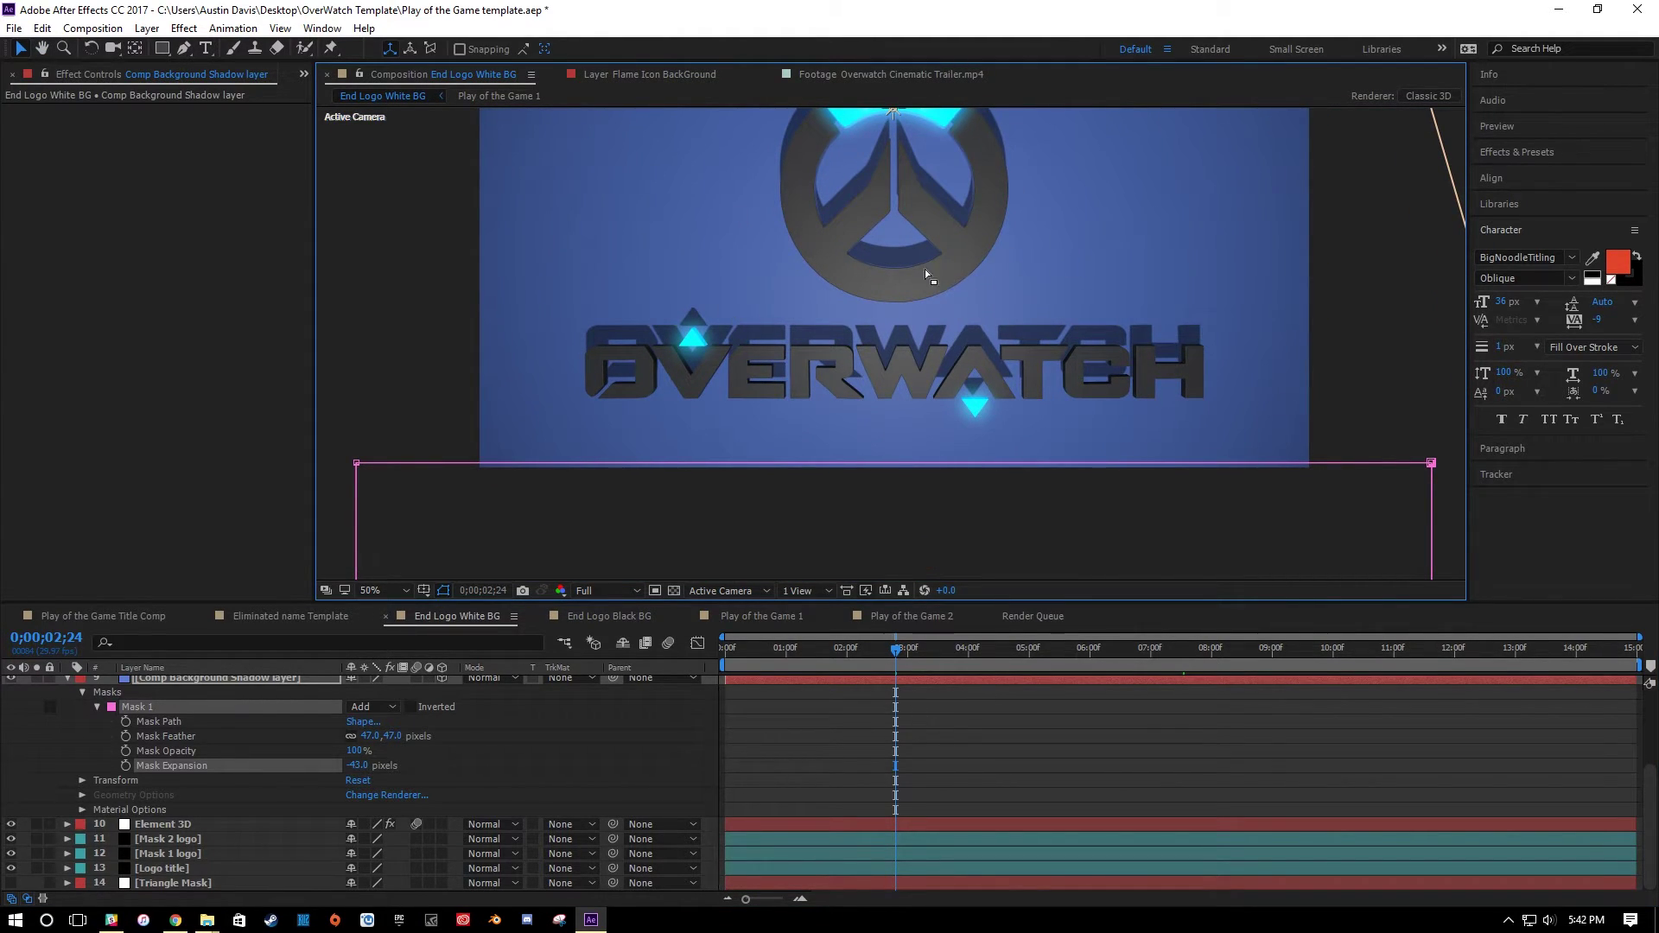
drag(770, 225, 800, 300)
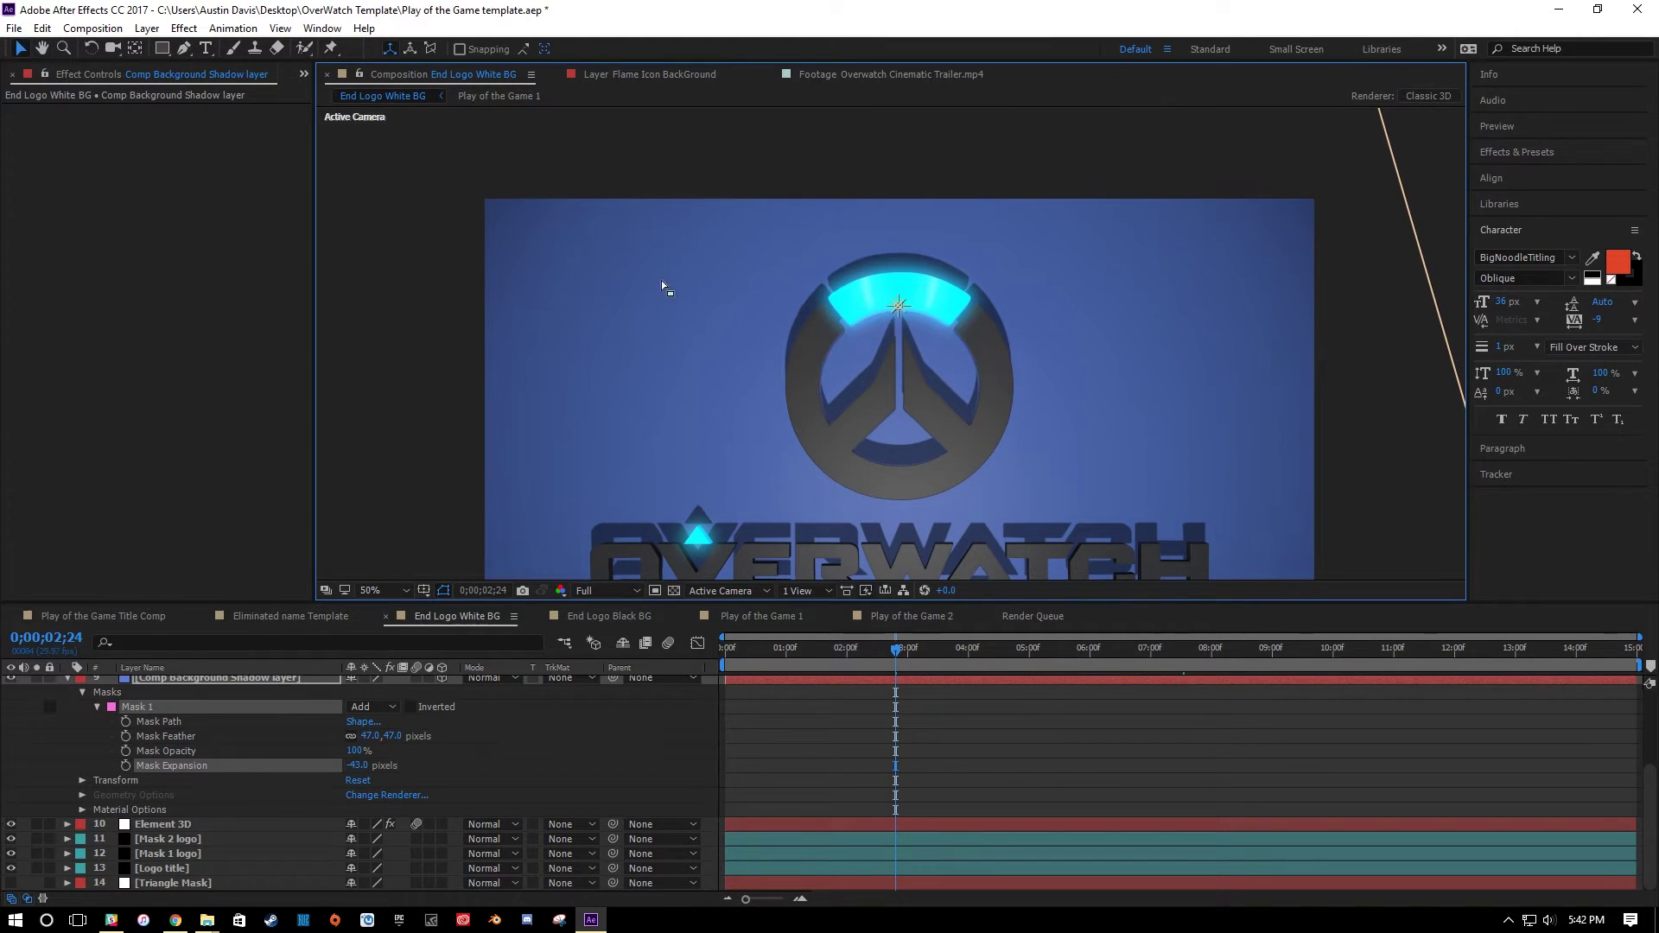
drag(1033, 412, 1037, 342)
key(v)
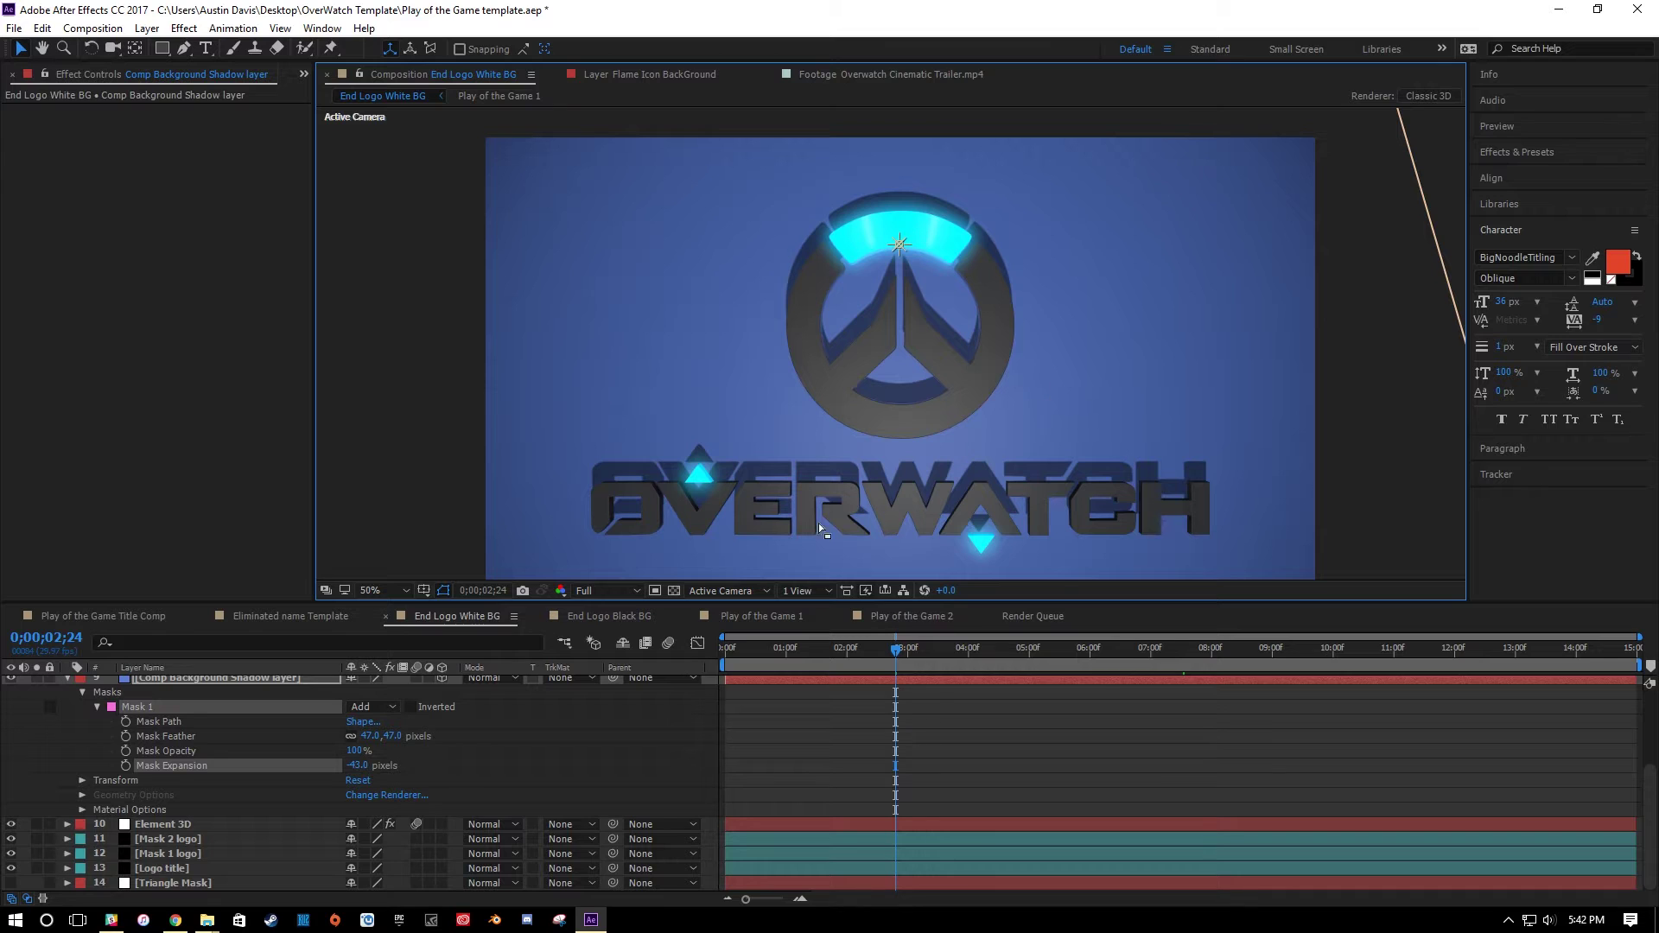
click(586, 619)
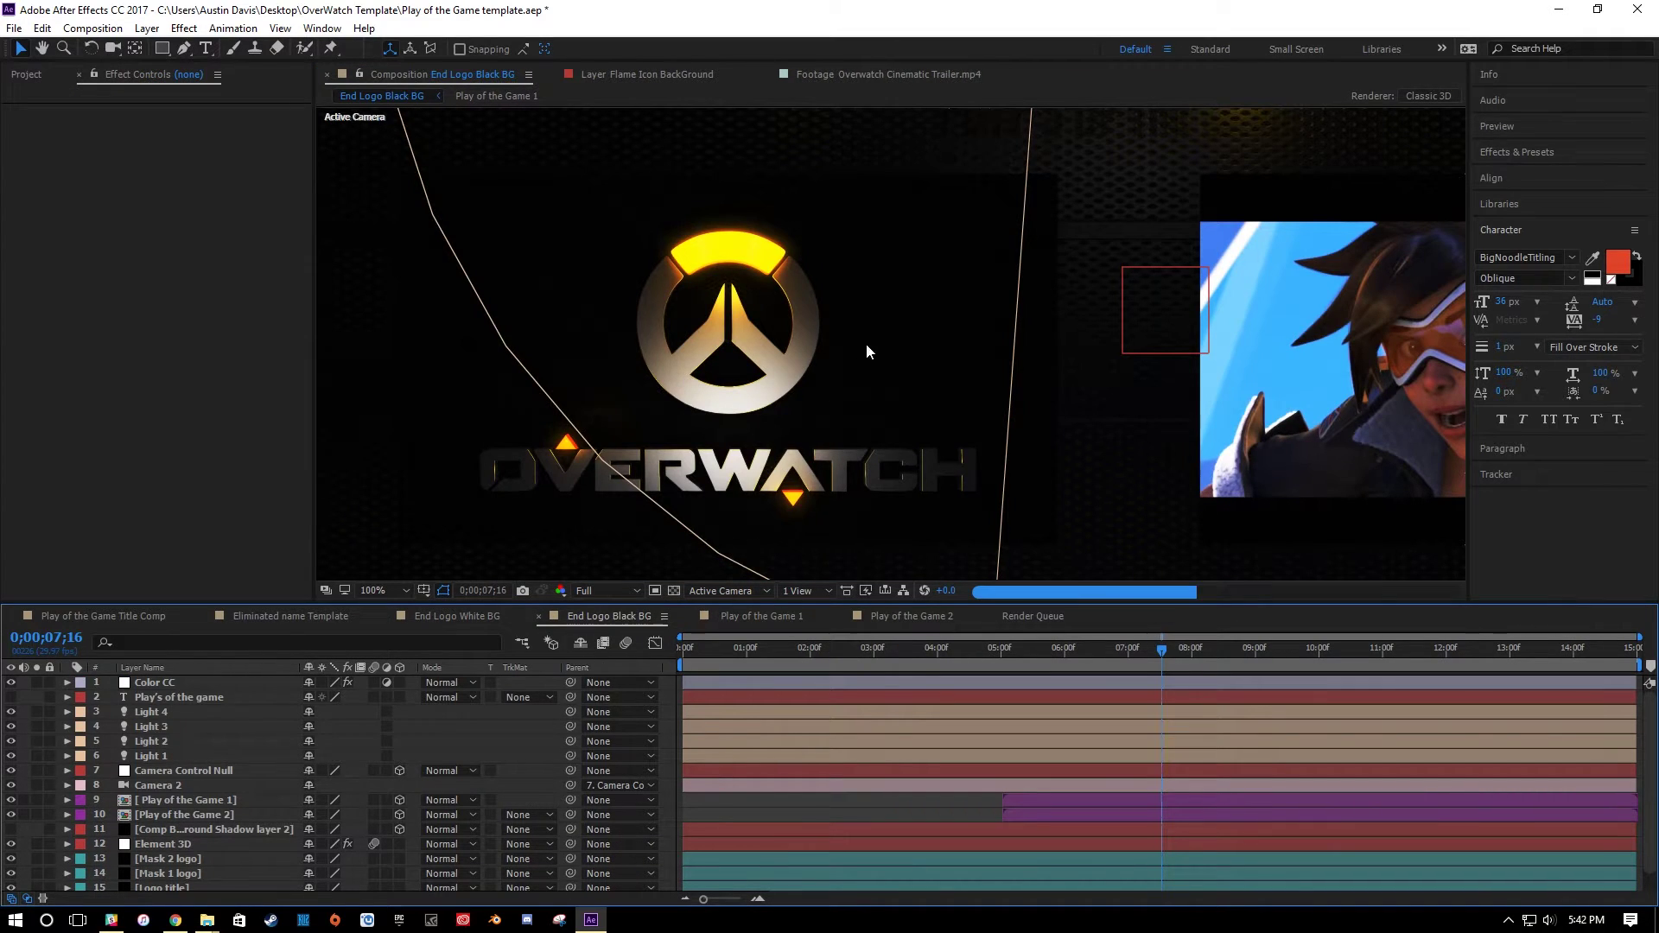
key(h)
drag(890, 325, 890, 502)
scroll(890, 372, down, 2)
click(464, 619)
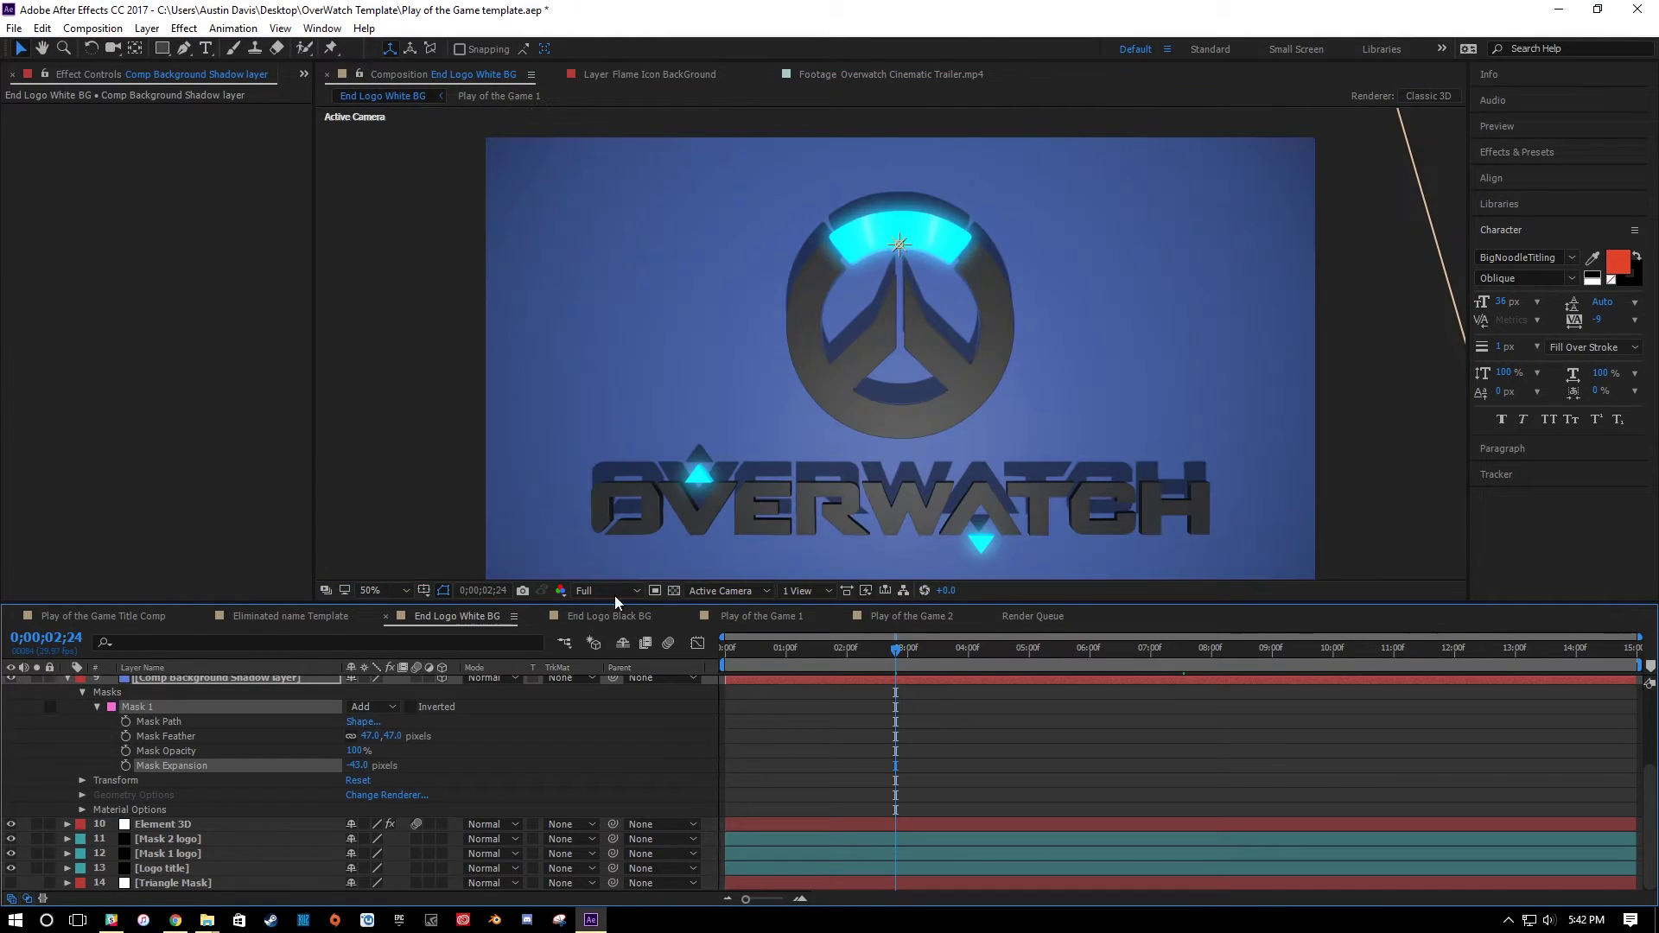
click(584, 621)
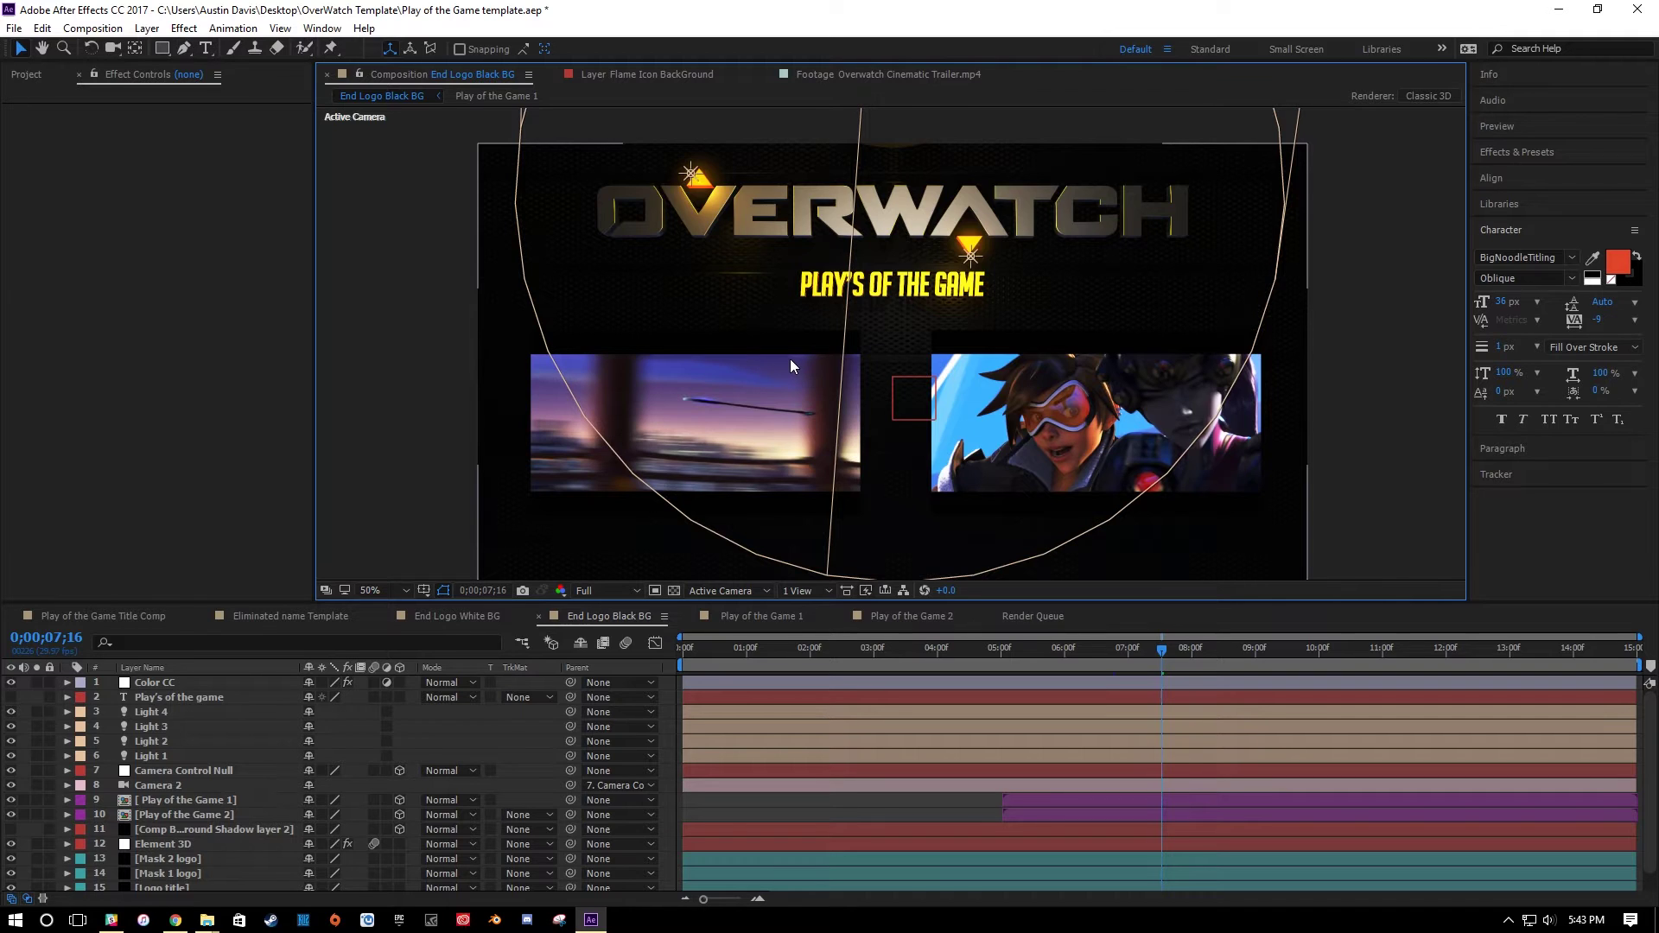
scroll(790, 360, up, 2)
drag(596, 129, 733, 387)
key(space)
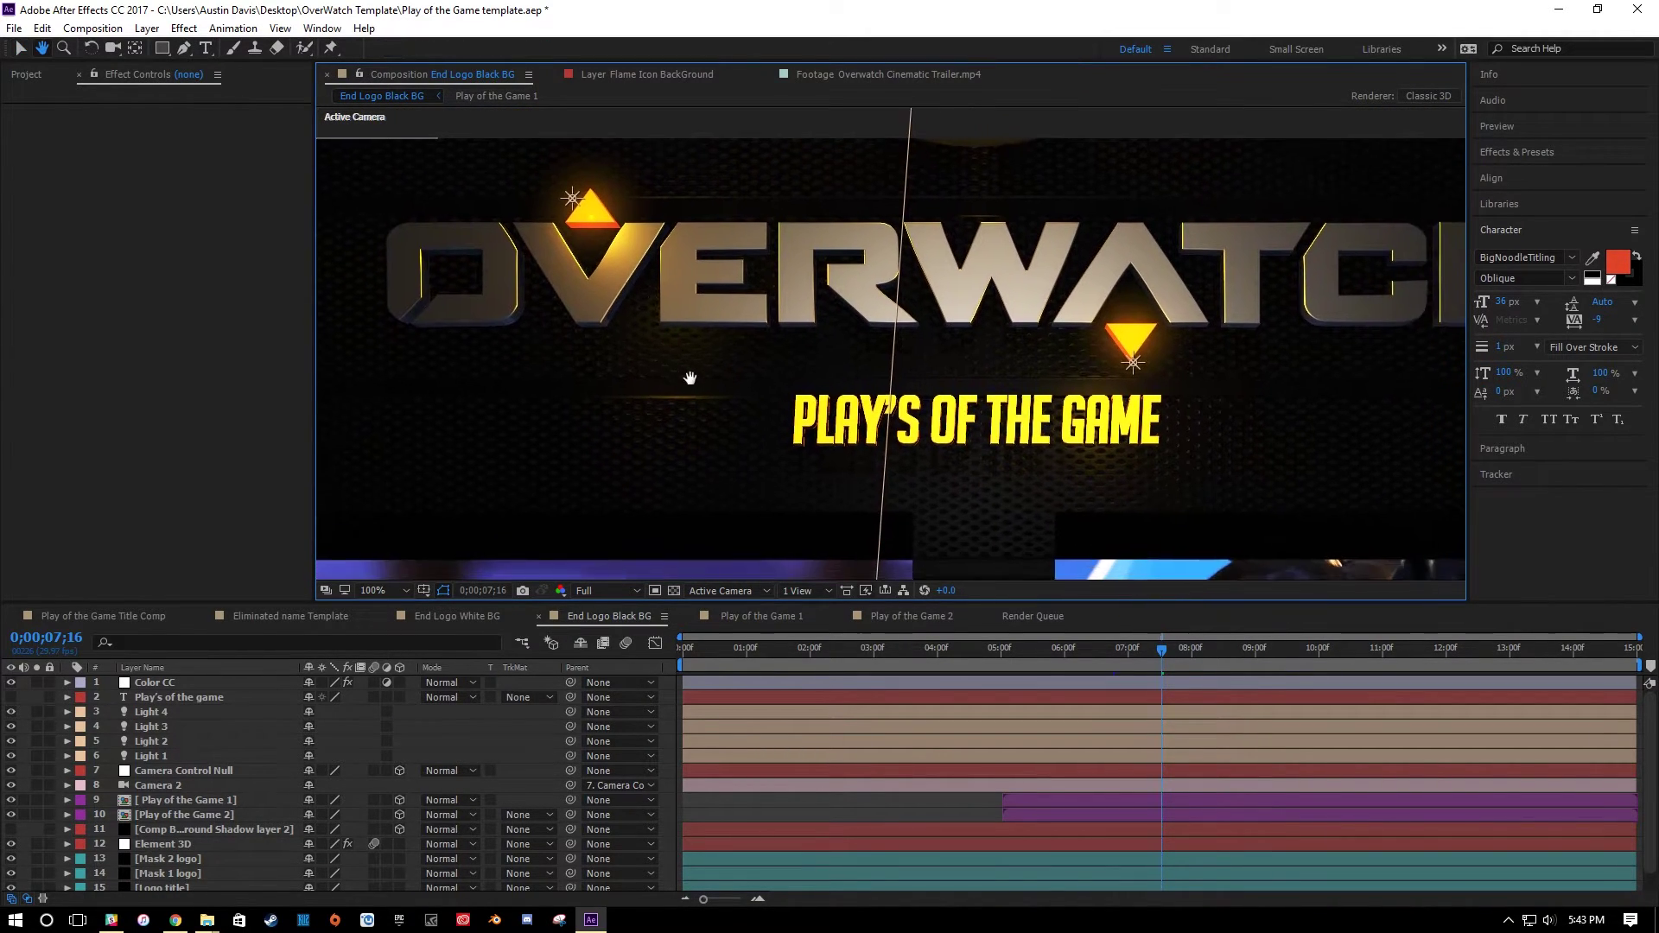
drag(692, 374, 711, 348)
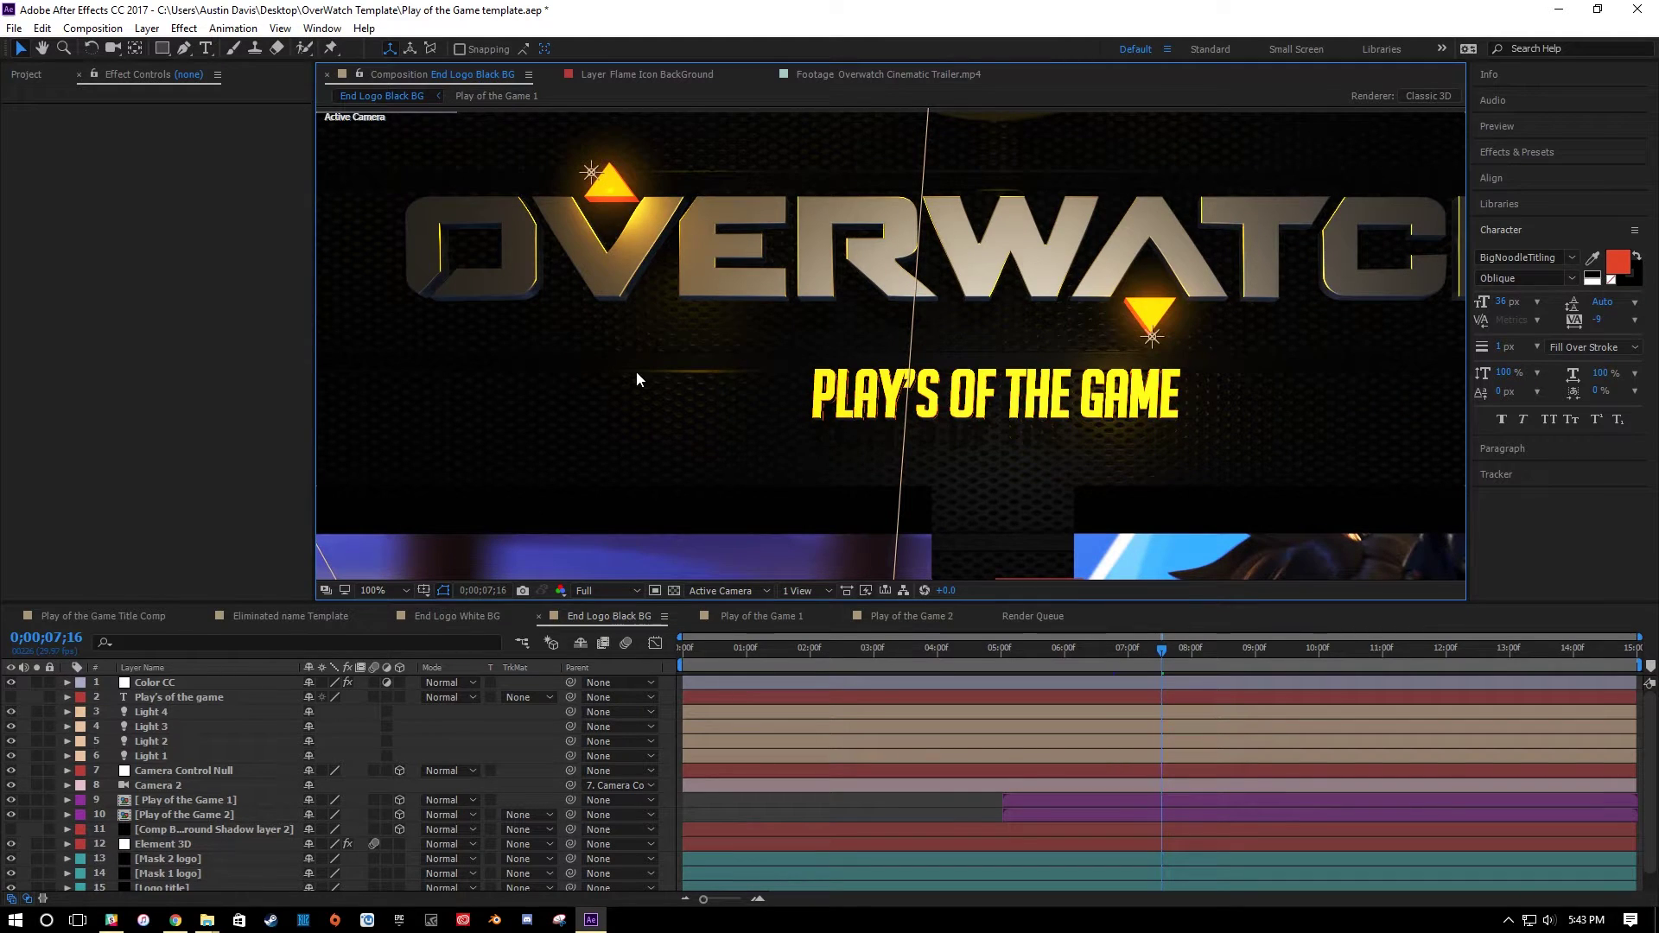
scroll(842, 407, up, 3)
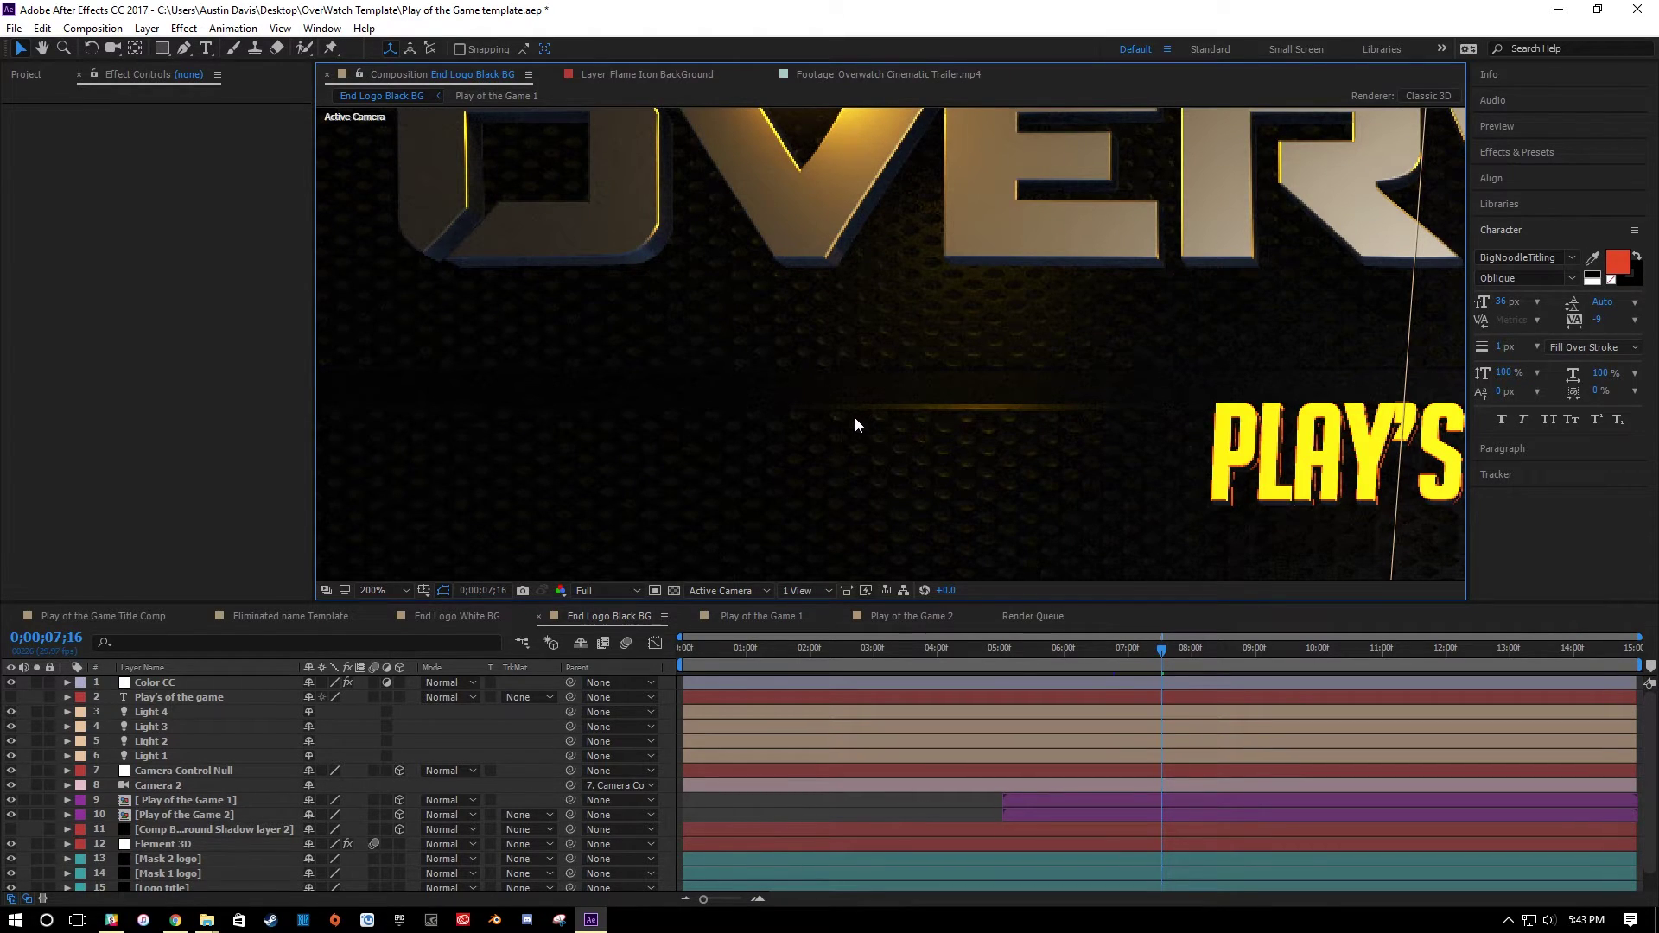
key(h)
drag(826, 419, 777, 389)
key(v)
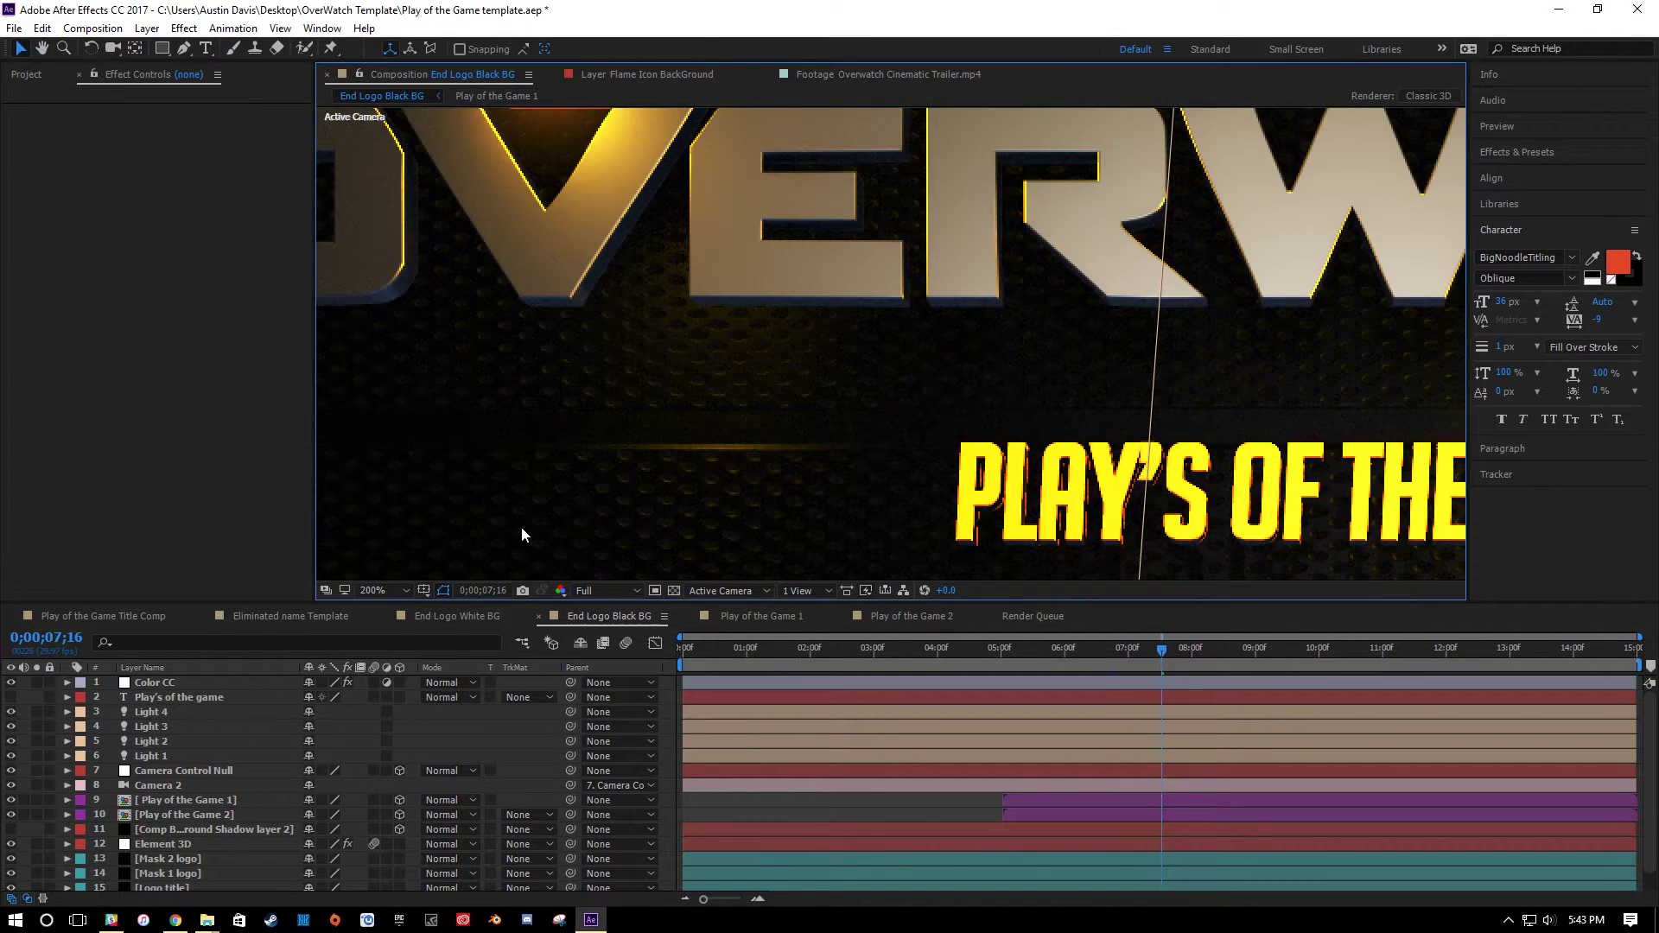
In Element 3D Scene Setup, drag the Physical Black_Gloss preset onto the logo and accept.
click(168, 842)
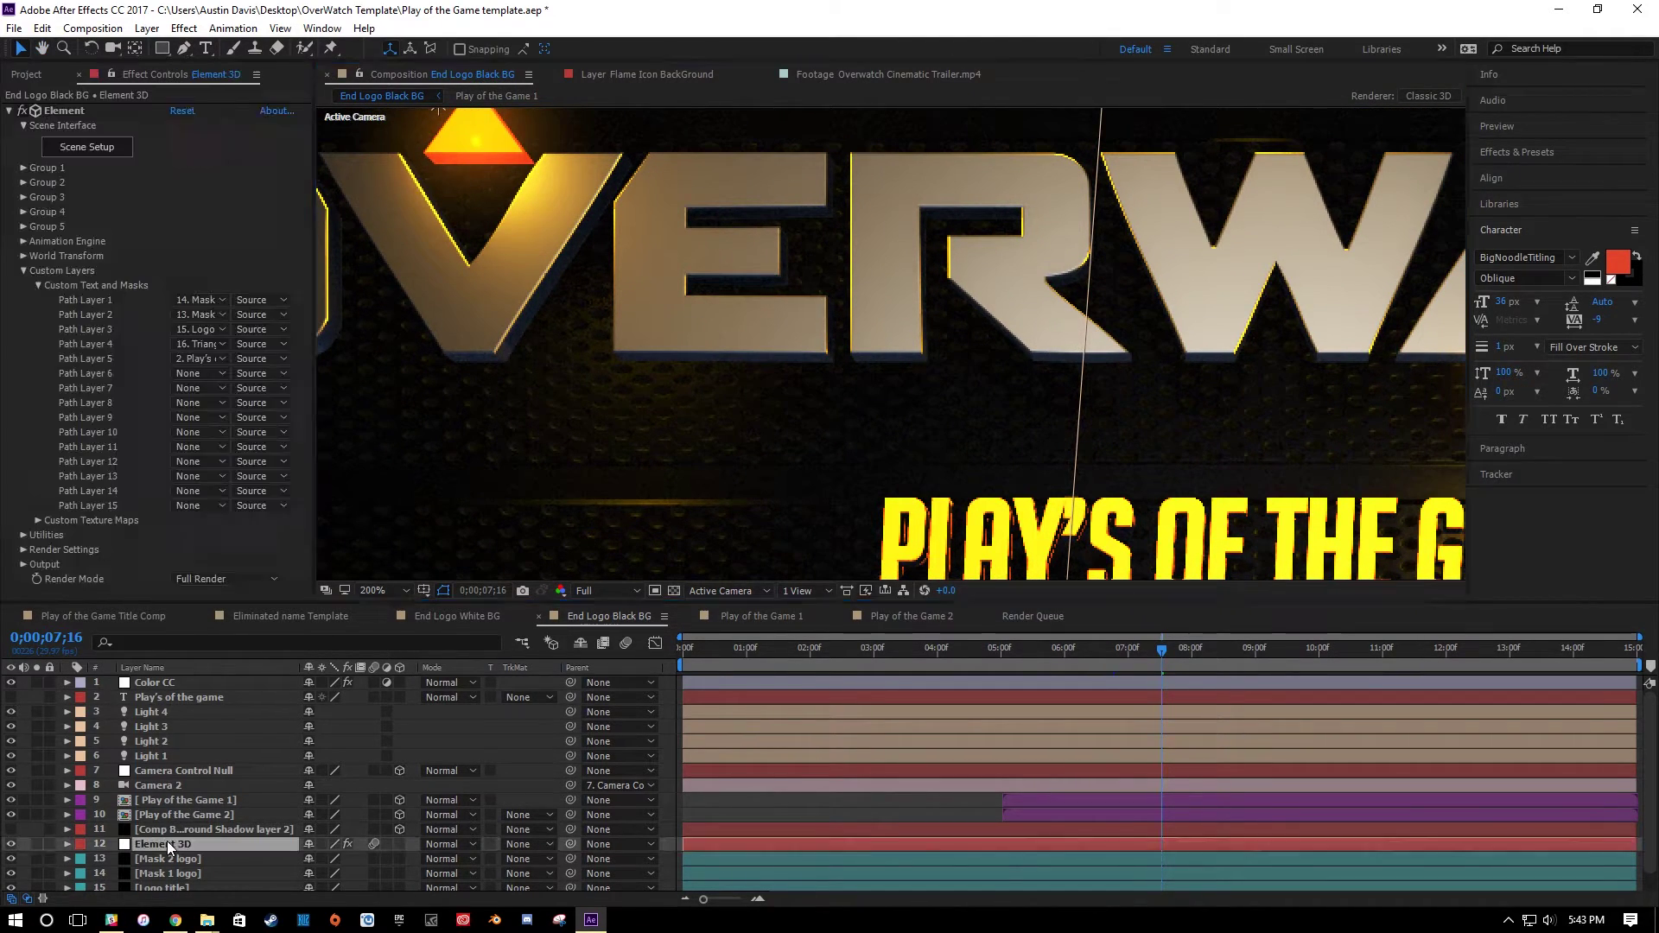
click(106, 148)
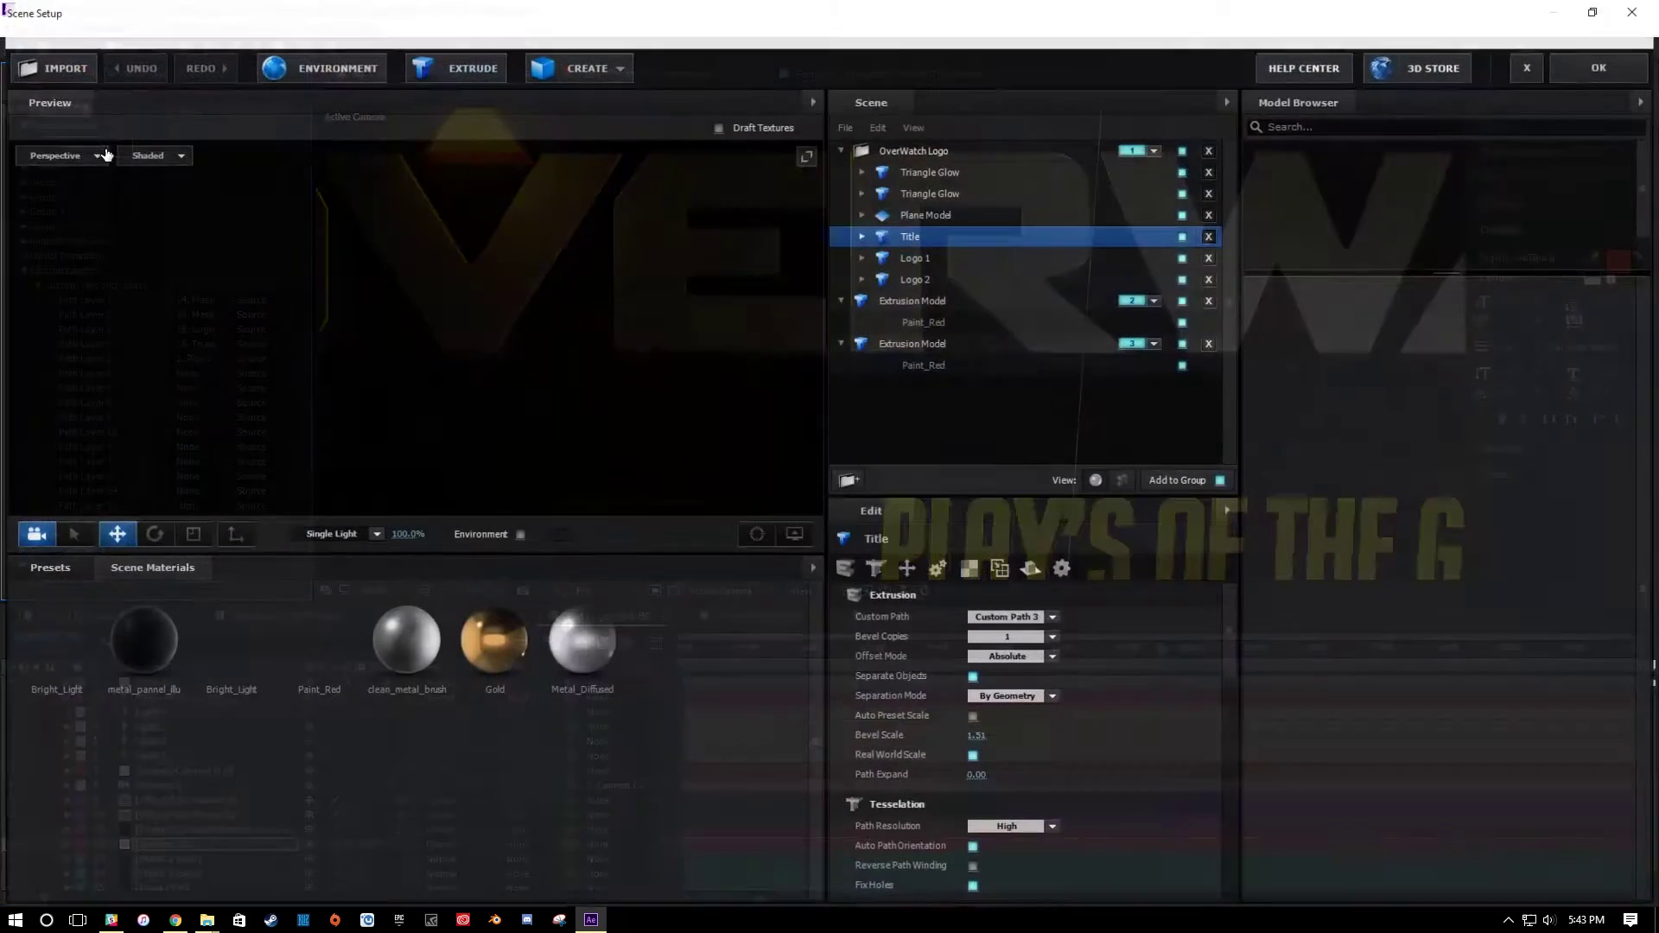
drag(479, 280, 356, 448)
click(52, 571)
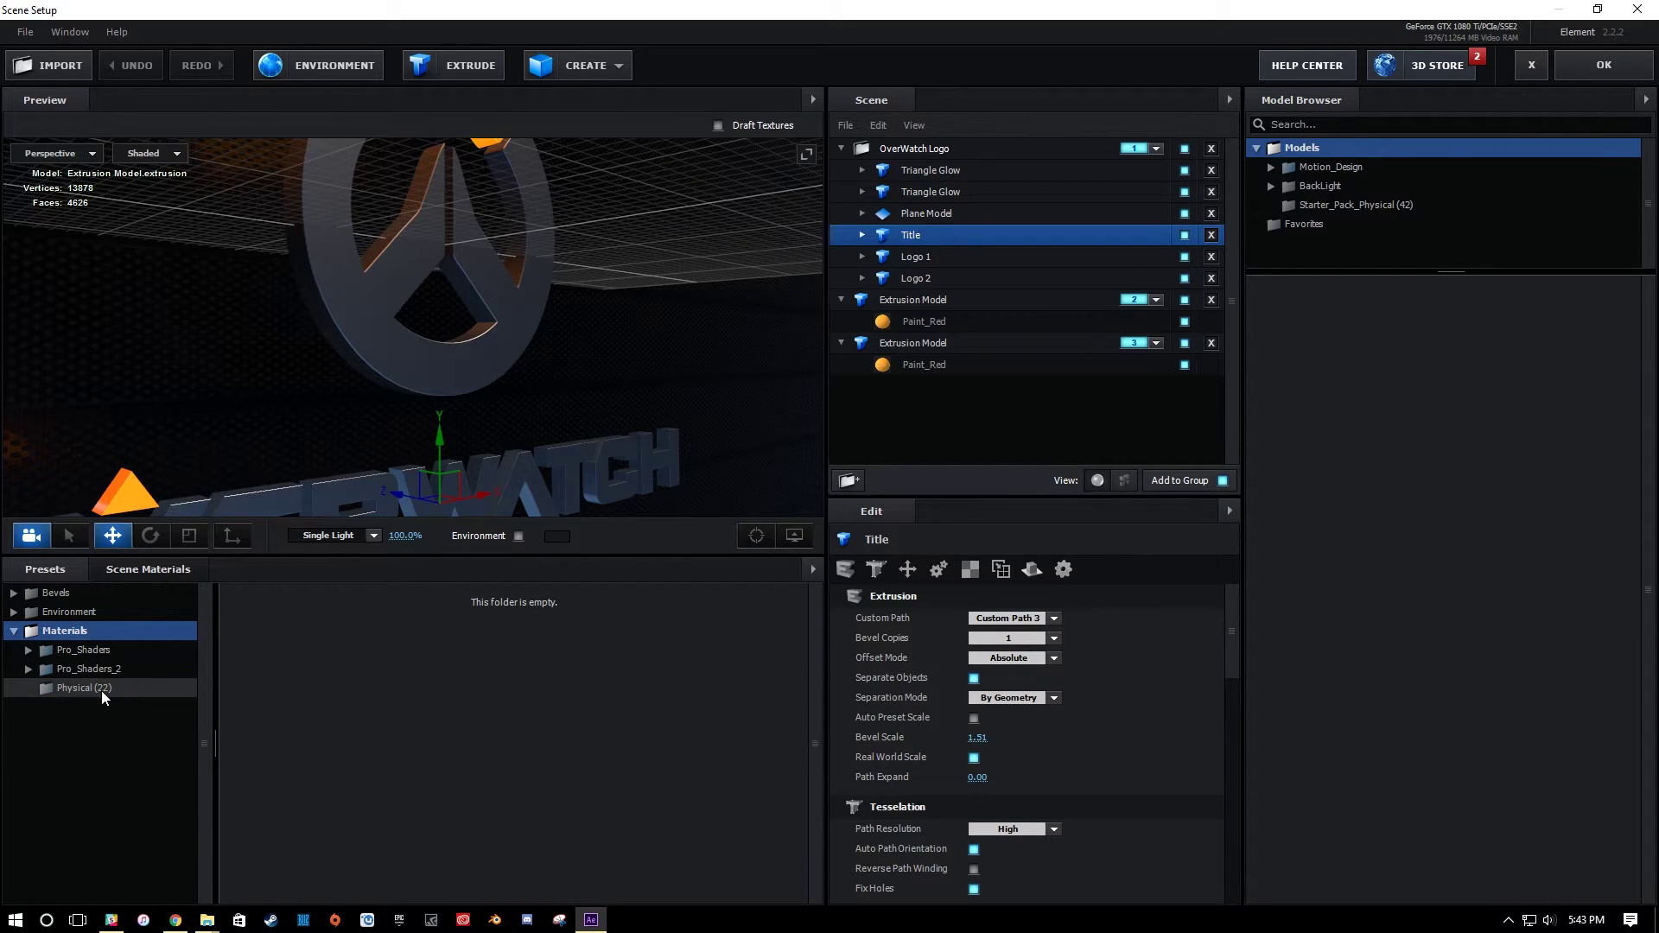
click(63, 692)
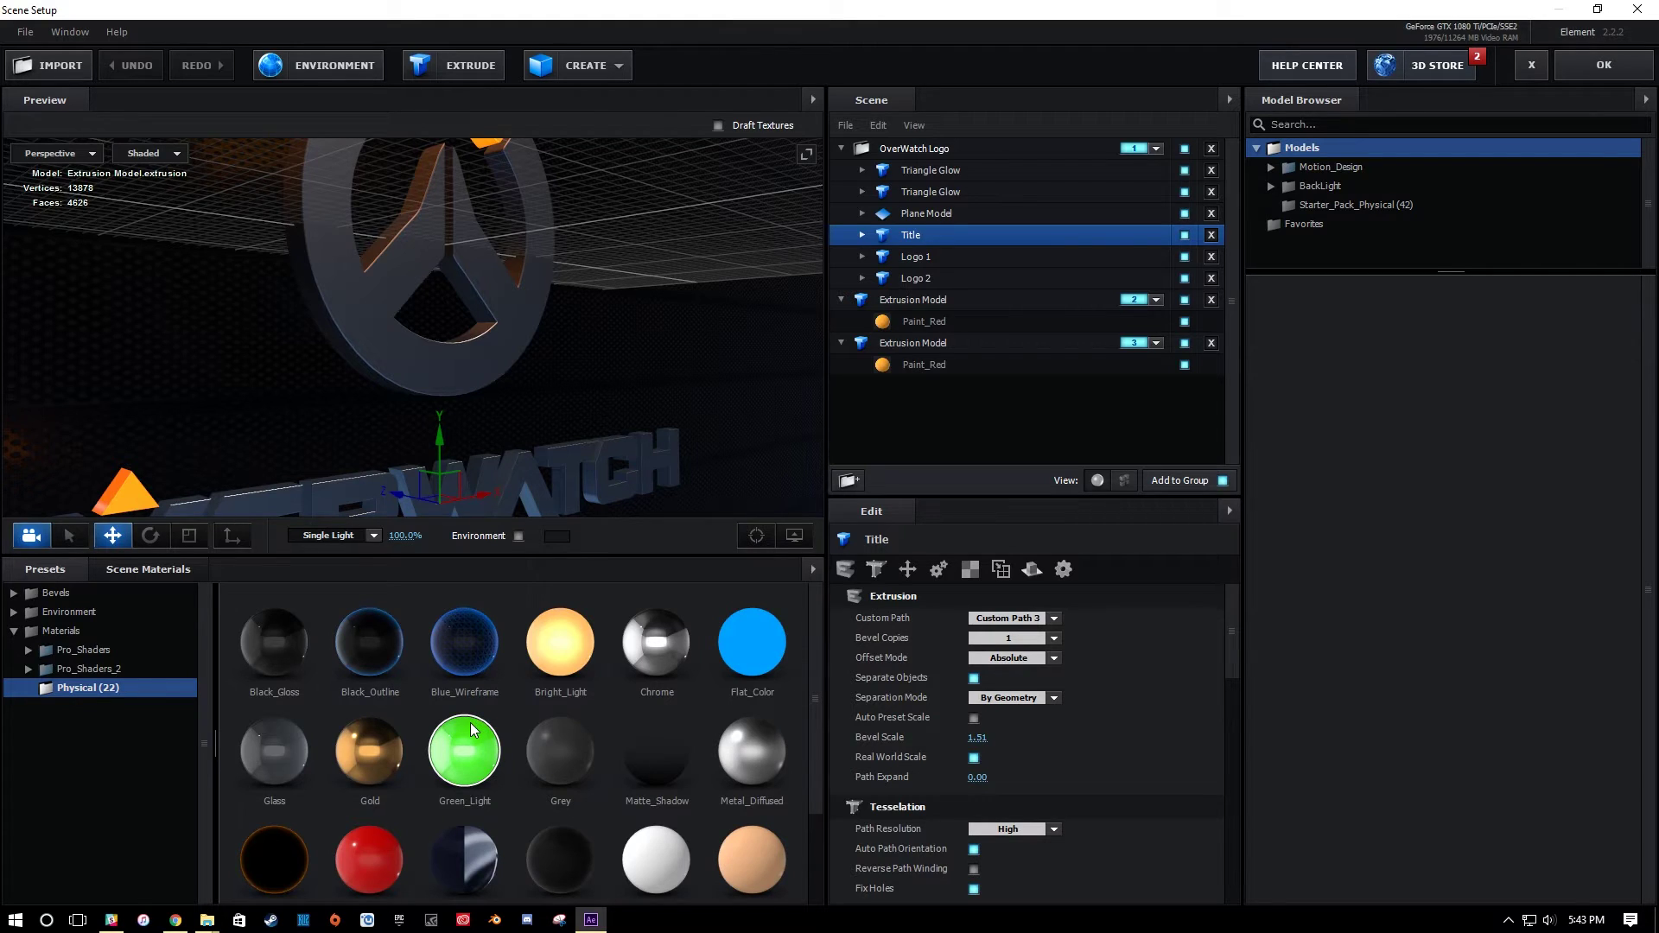
scroll(561, 703, down, 2)
scroll(572, 775, up, 2)
mouse_move(280, 651)
mouse_down()
mouse_move(242, 401)
mouse_move(247, 423)
mouse_move(724, 449)
mouse_move(708, 443)
mouse_move(708, 460)
mouse_up()
drag(506, 369, 646, 406)
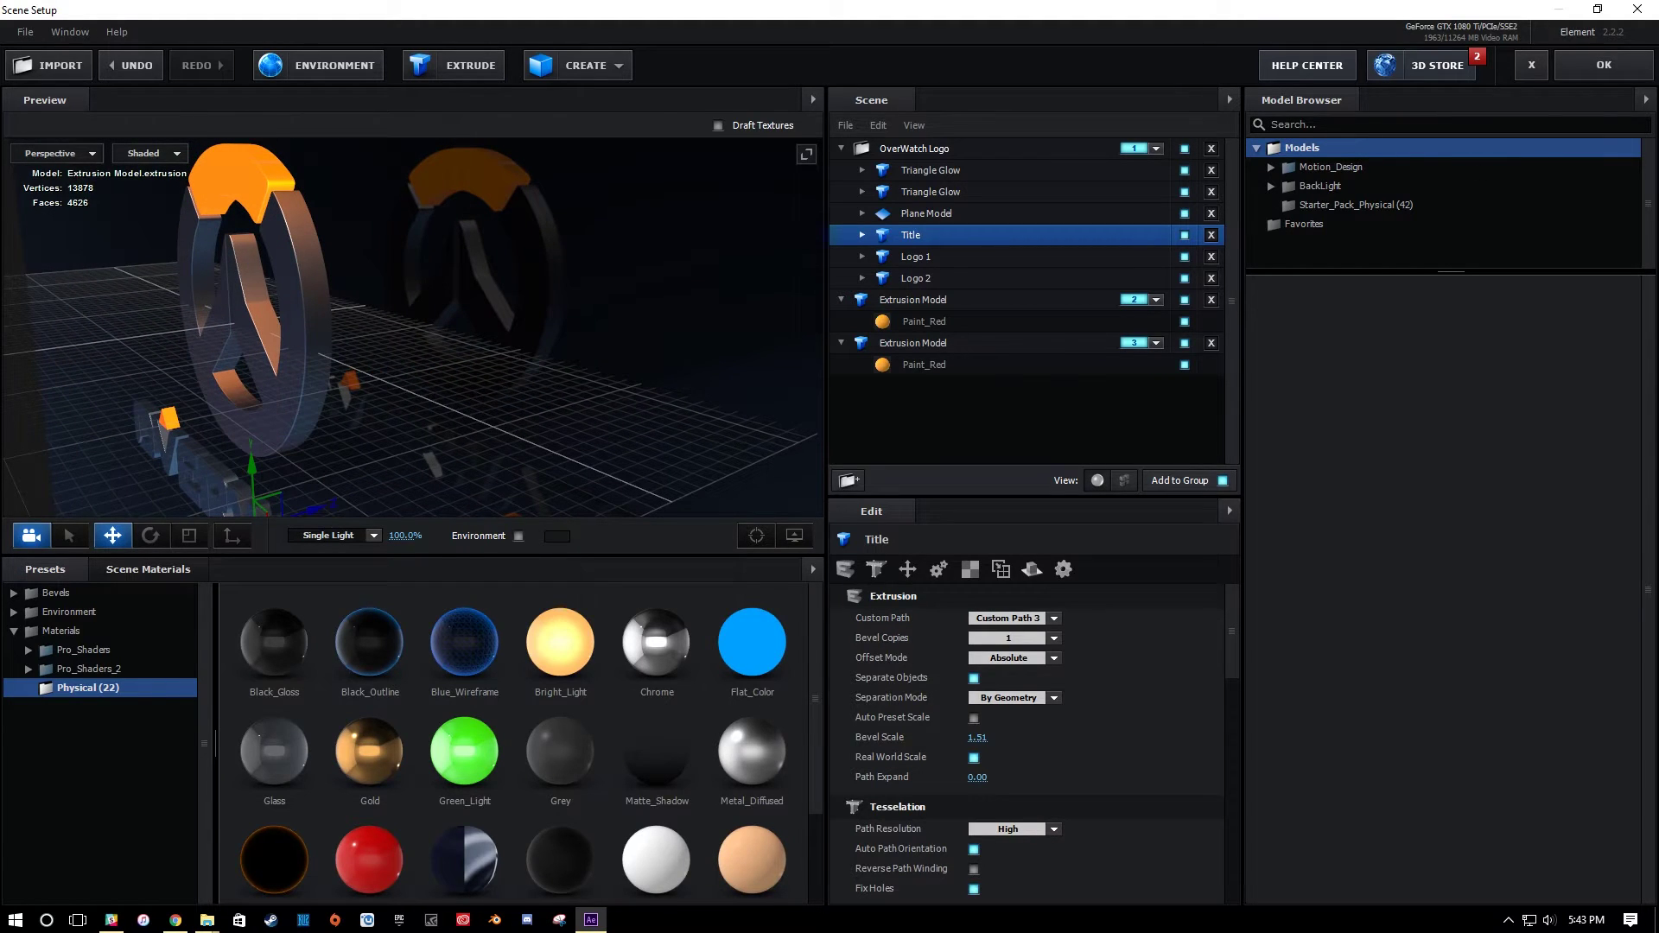
click(1604, 65)
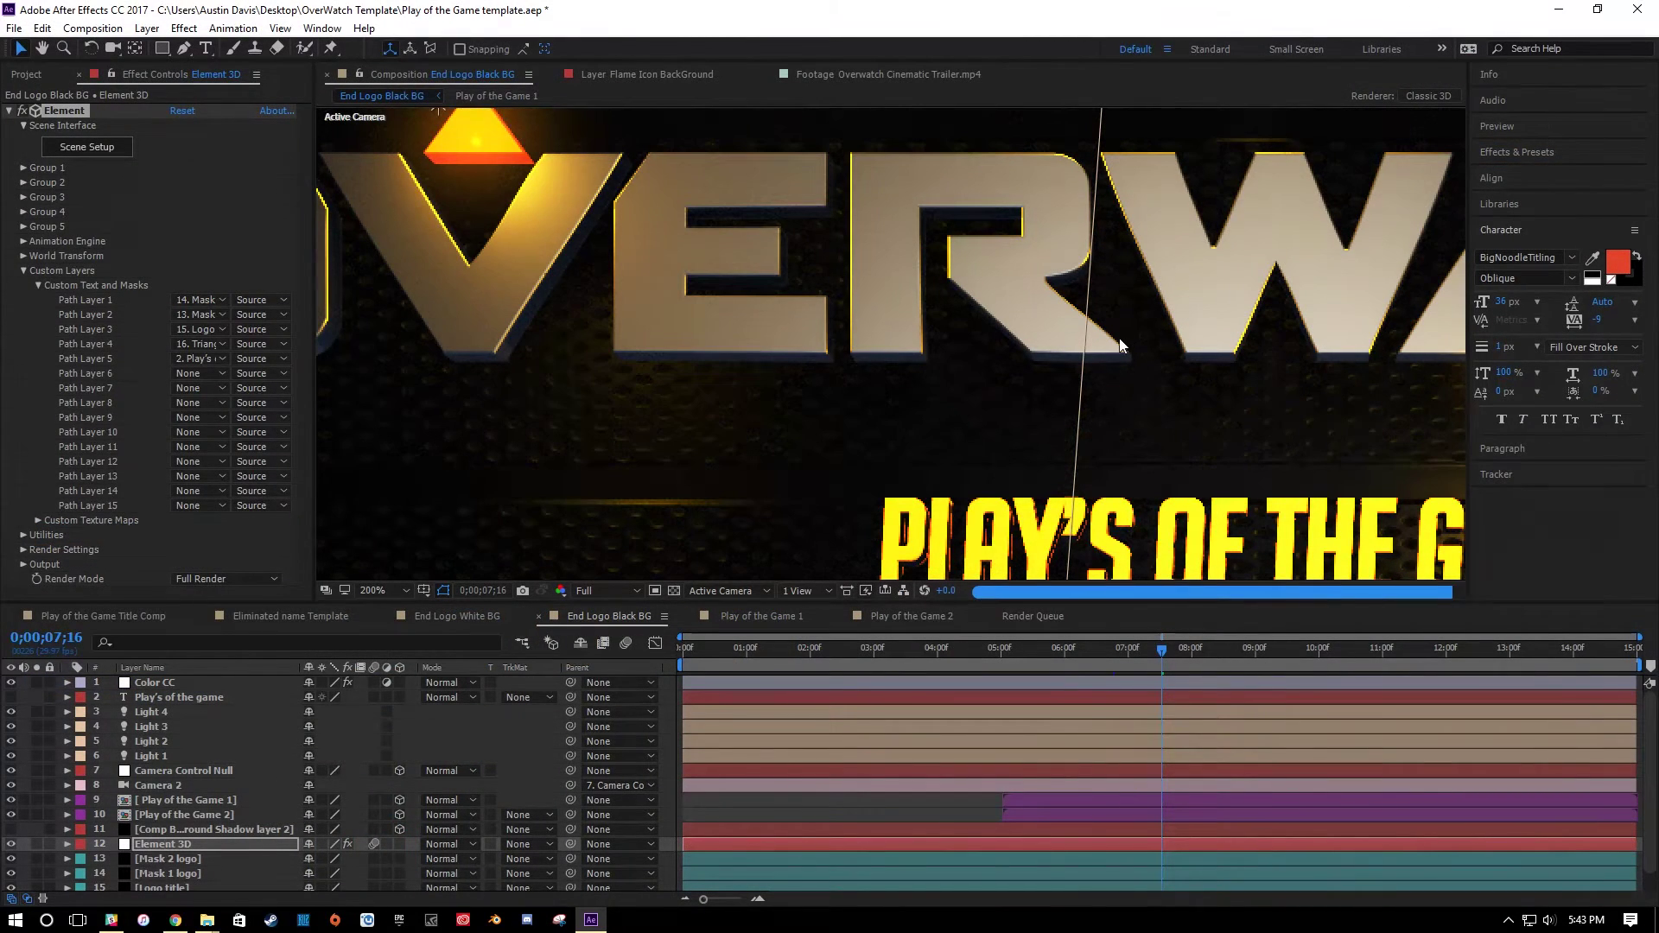
Reopen Scene Setup and apply the Basic_2K_05 environment preset, orbiting to check reflections.
scroll(865, 349, down, 4)
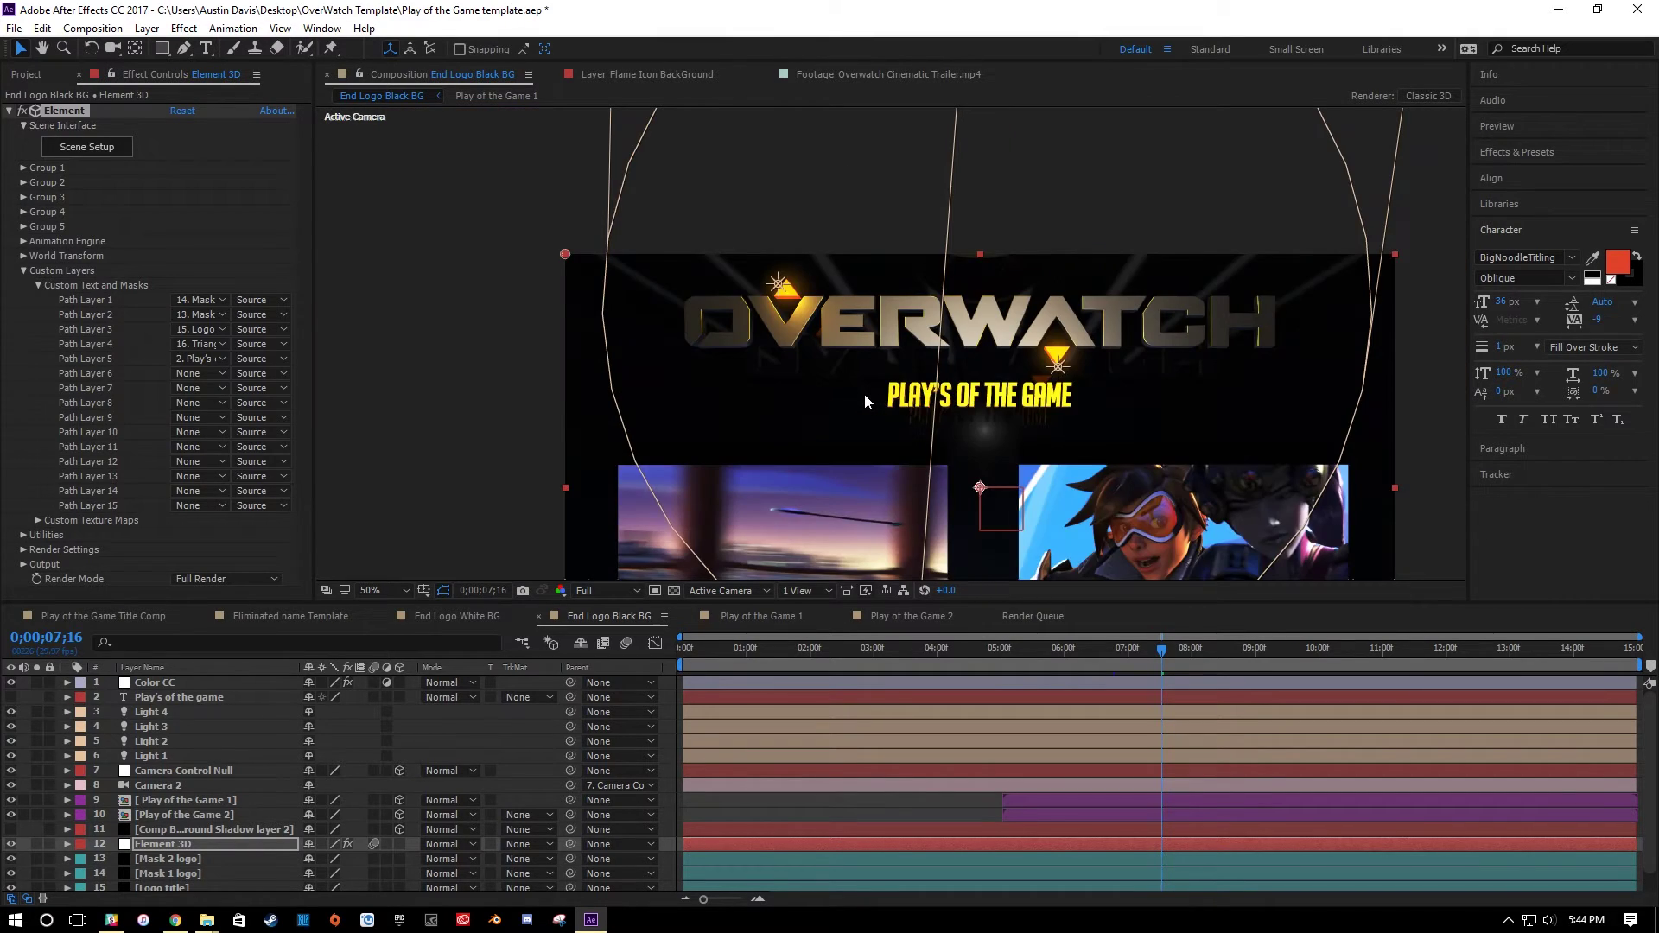
scroll(865, 397, up, 2)
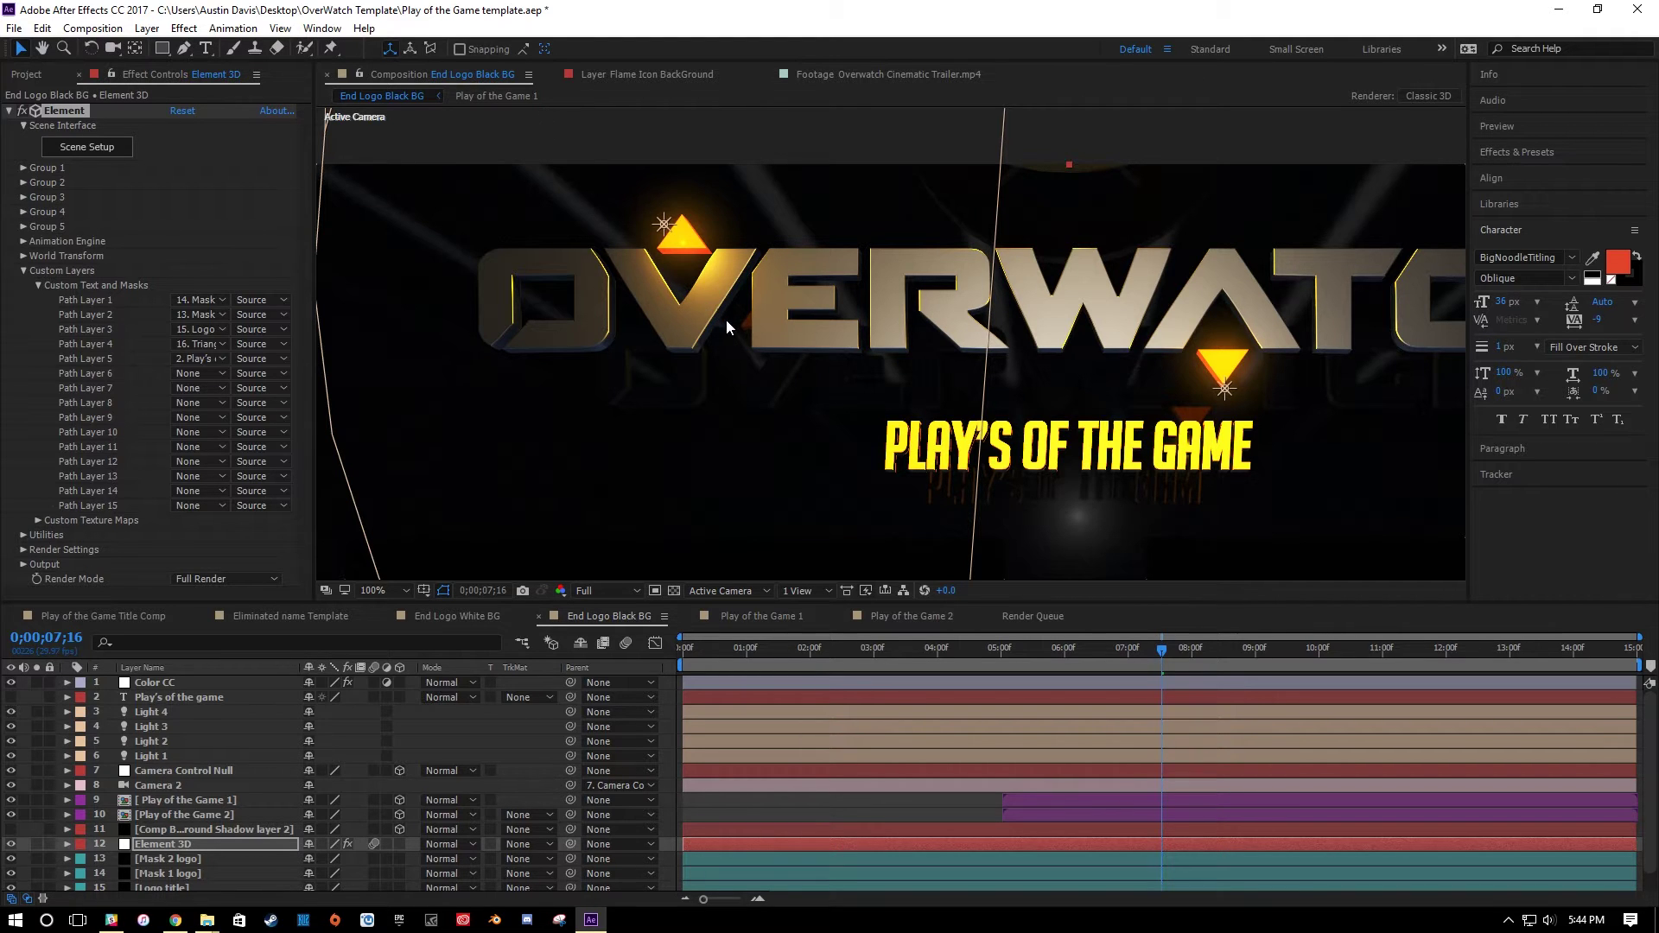
click(79, 149)
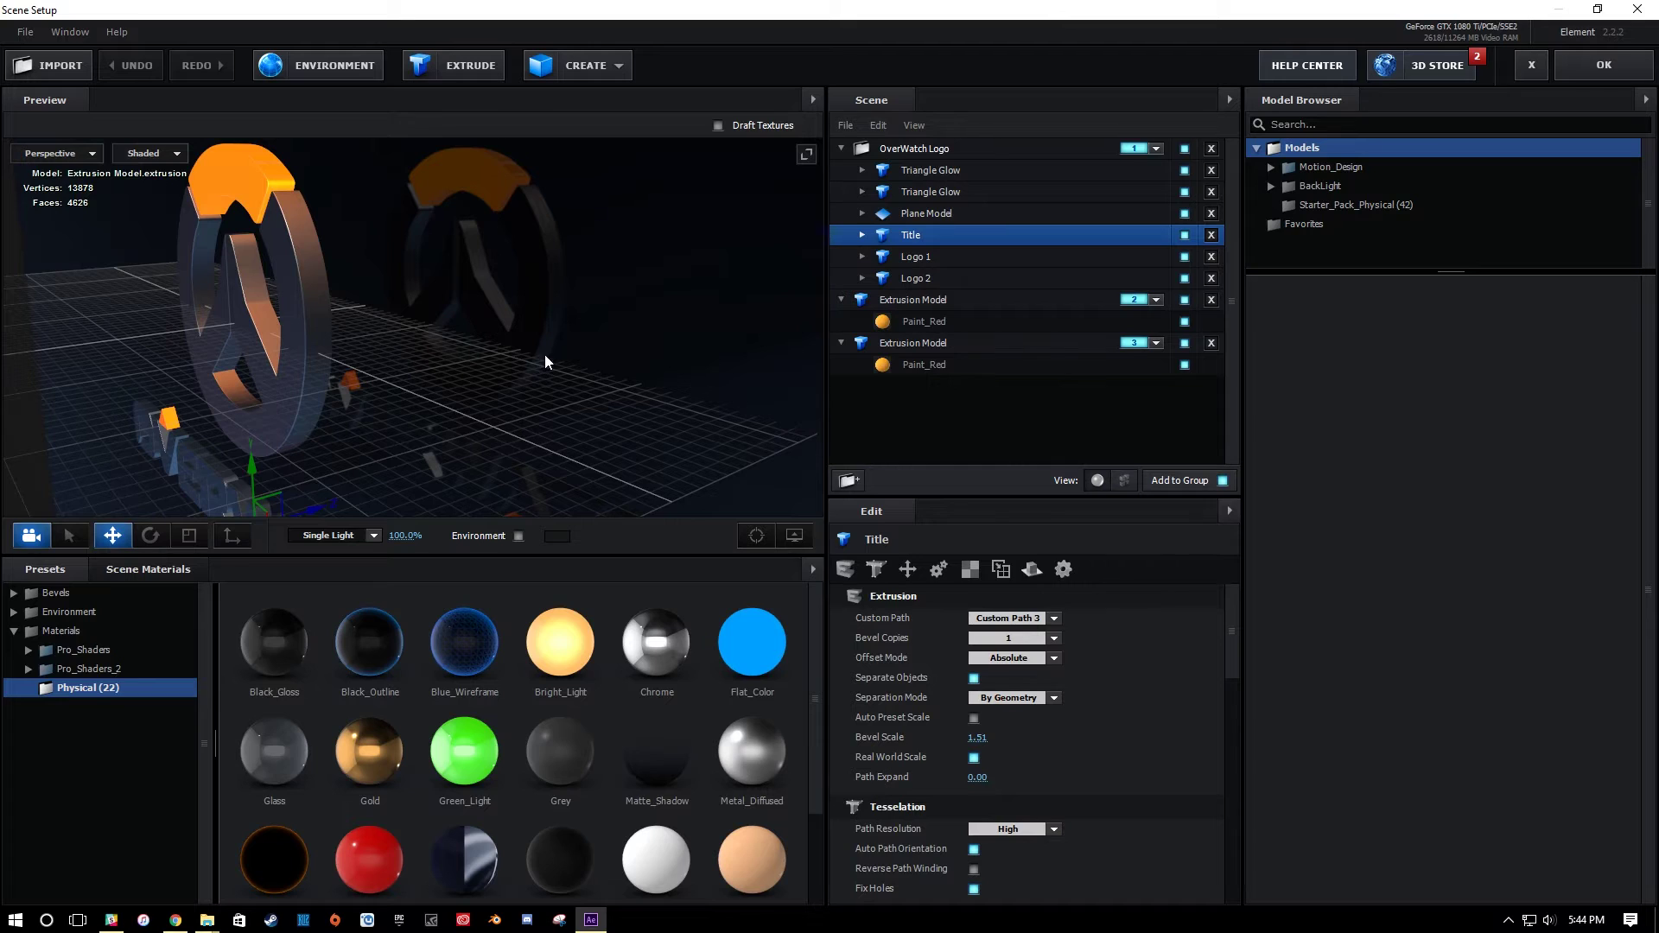
scroll(544, 355, down, 5)
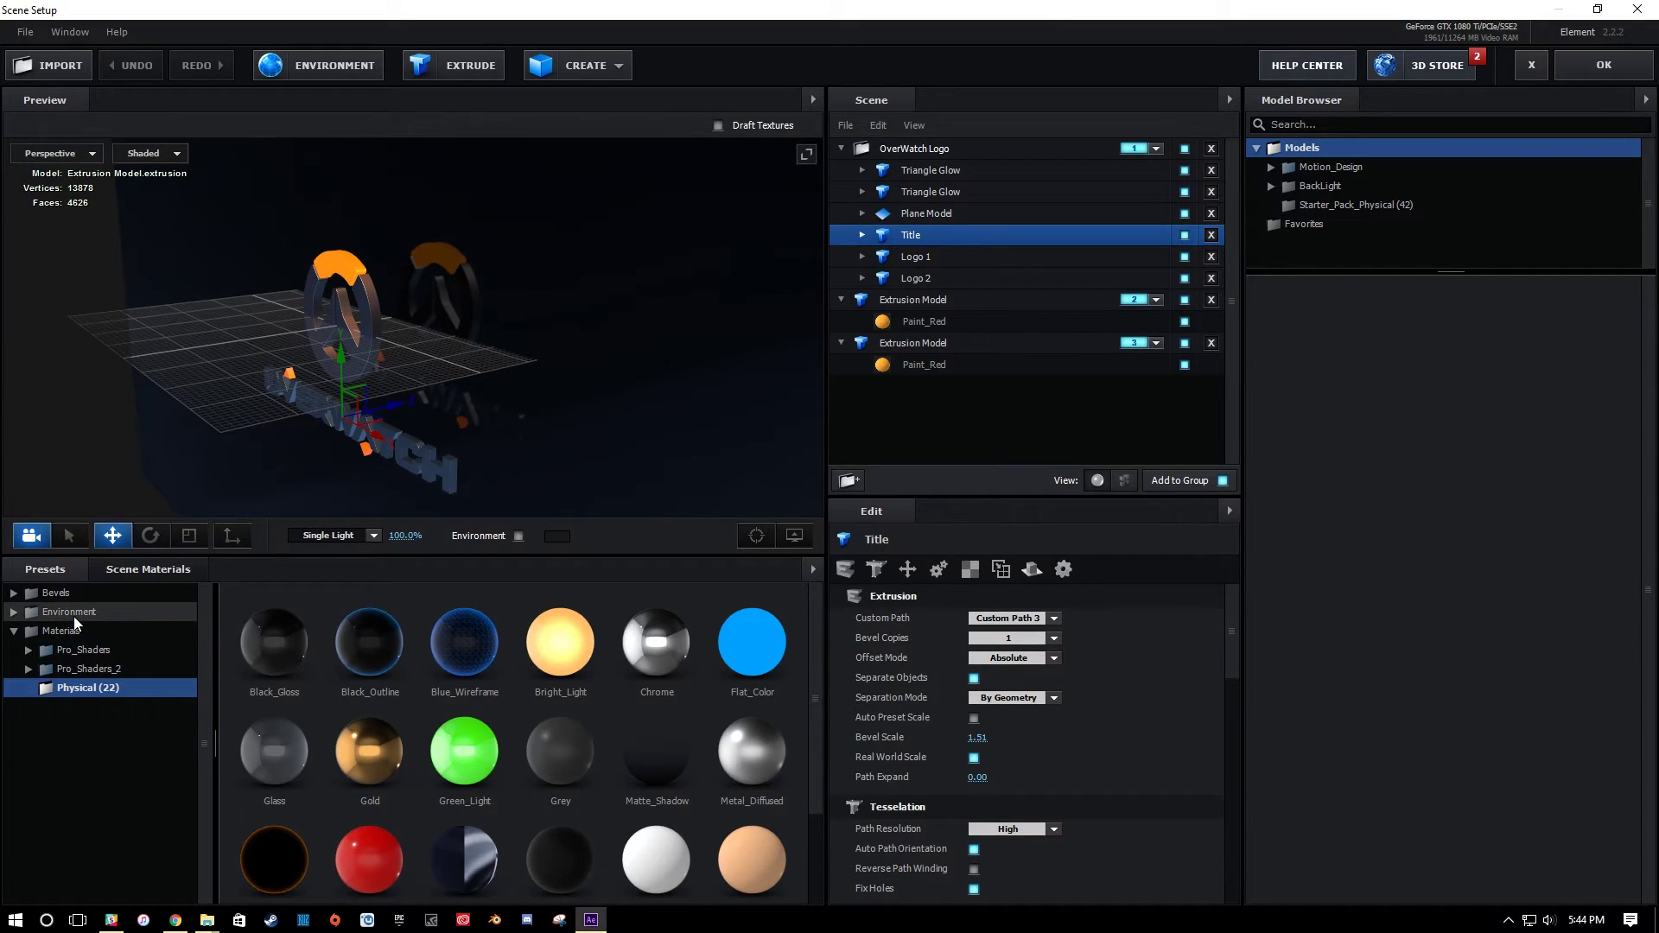
click(74, 614)
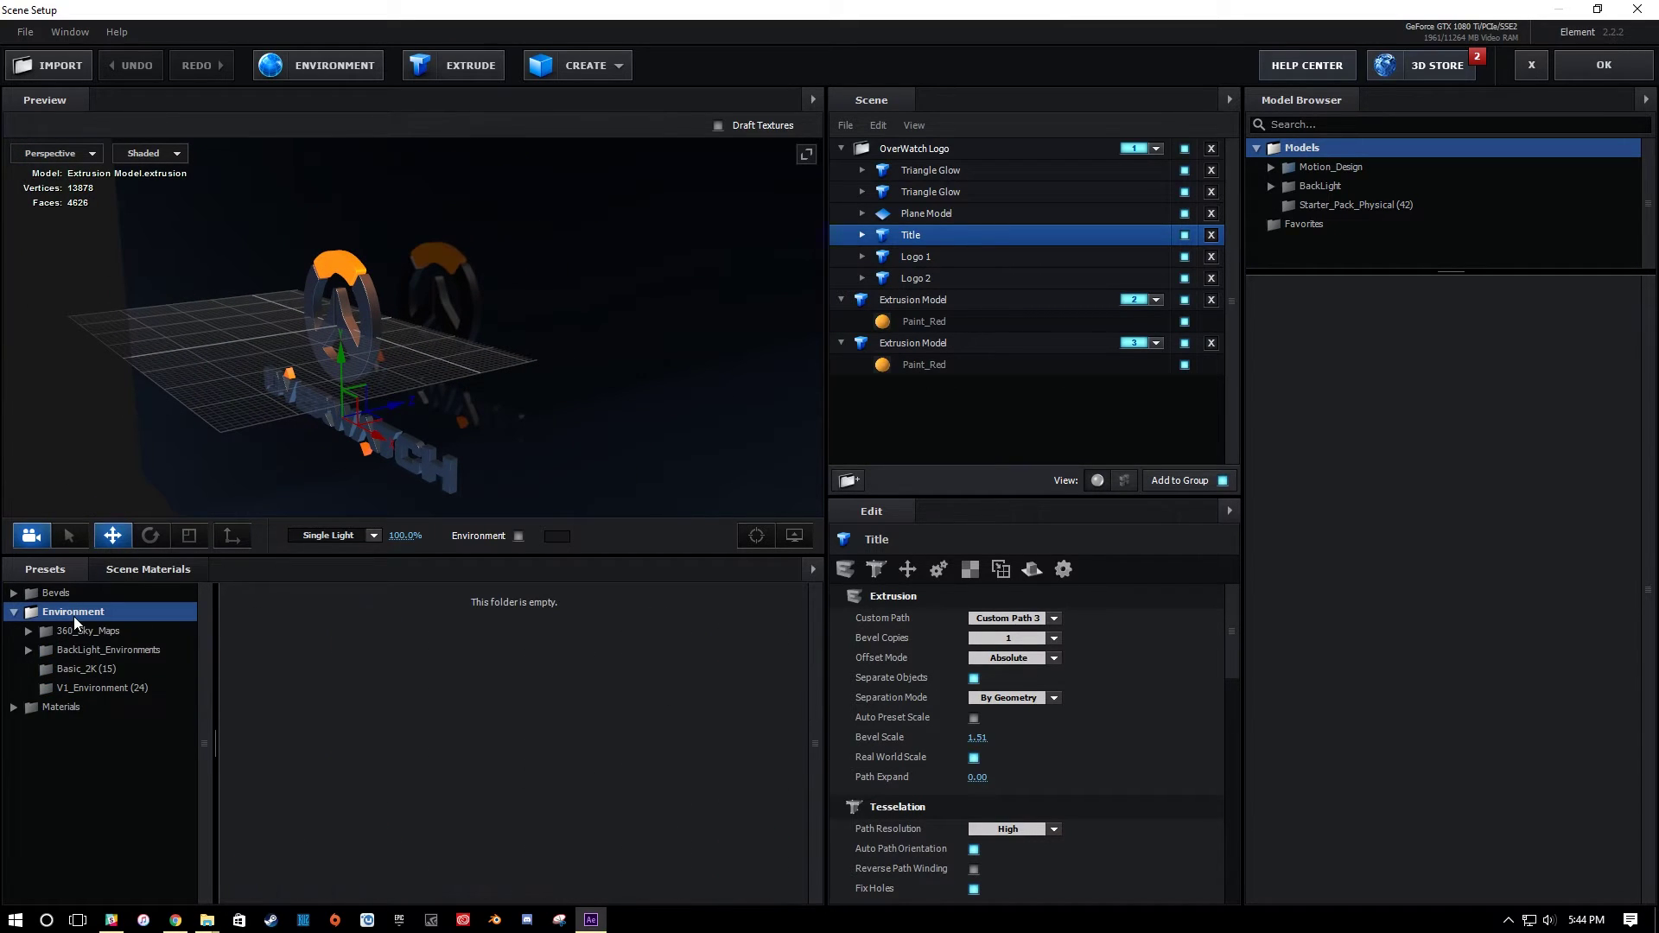
click(91, 670)
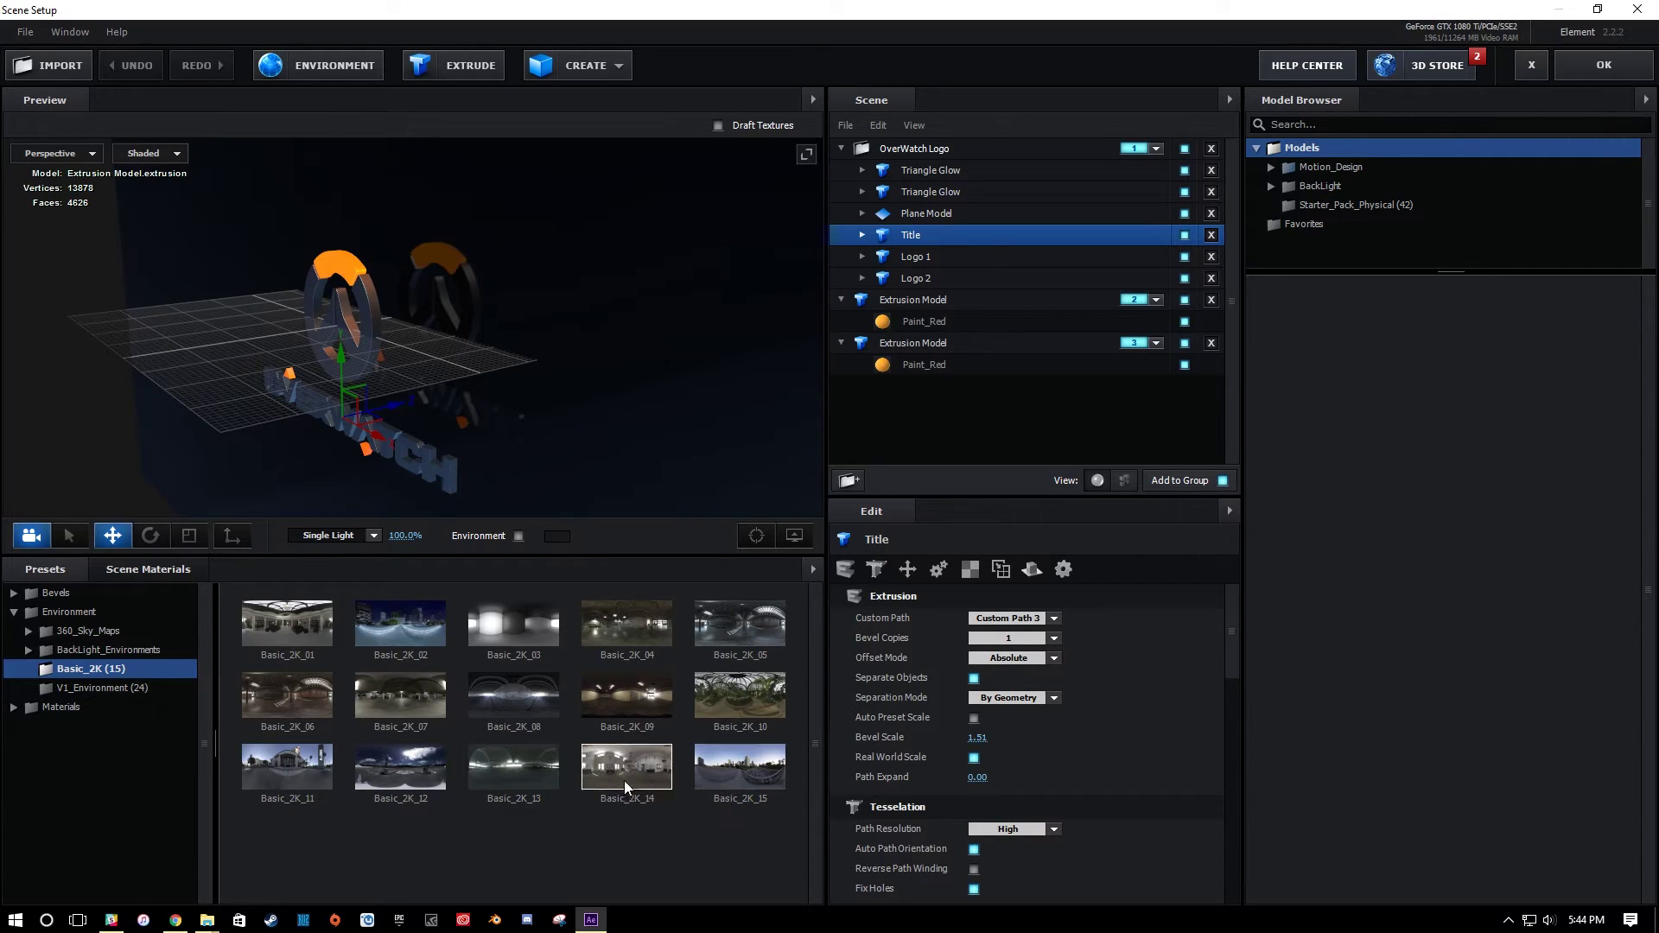
click(750, 627)
mouse_move(531, 339)
mouse_down()
mouse_move(614, 294)
mouse_move(576, 293)
mouse_move(603, 384)
mouse_move(415, 301)
mouse_up()
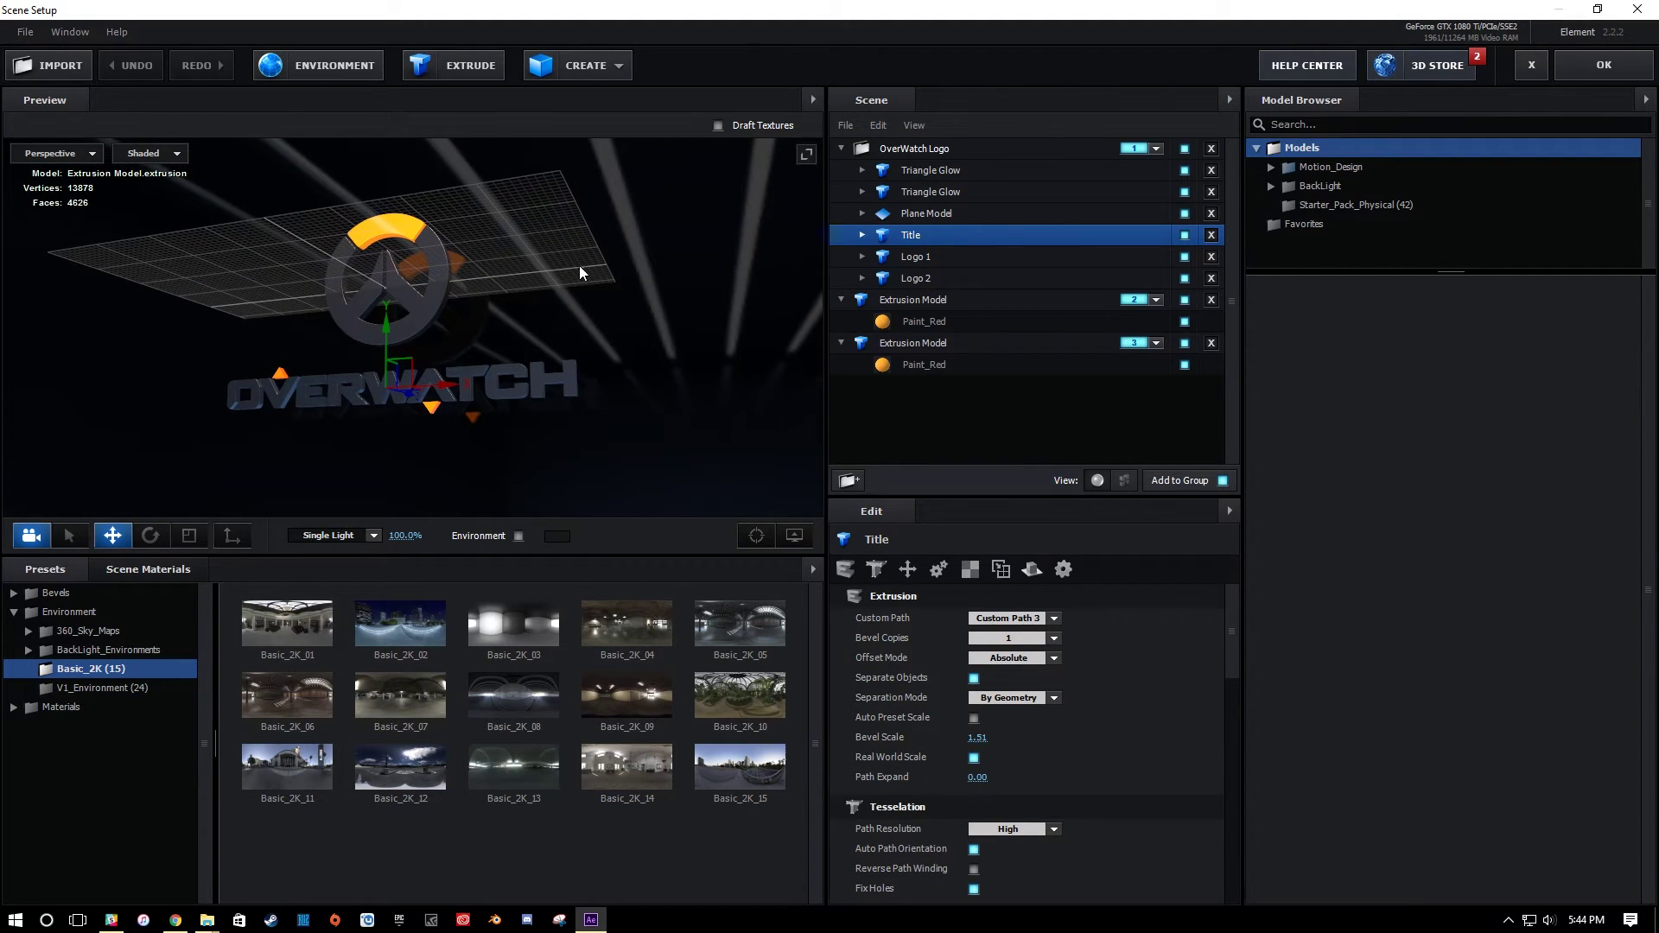
mouse_move(609, 378)
mouse_down()
mouse_move(625, 395)
mouse_move(670, 367)
mouse_move(607, 338)
mouse_move(619, 393)
mouse_move(609, 383)
mouse_move(683, 475)
mouse_up()
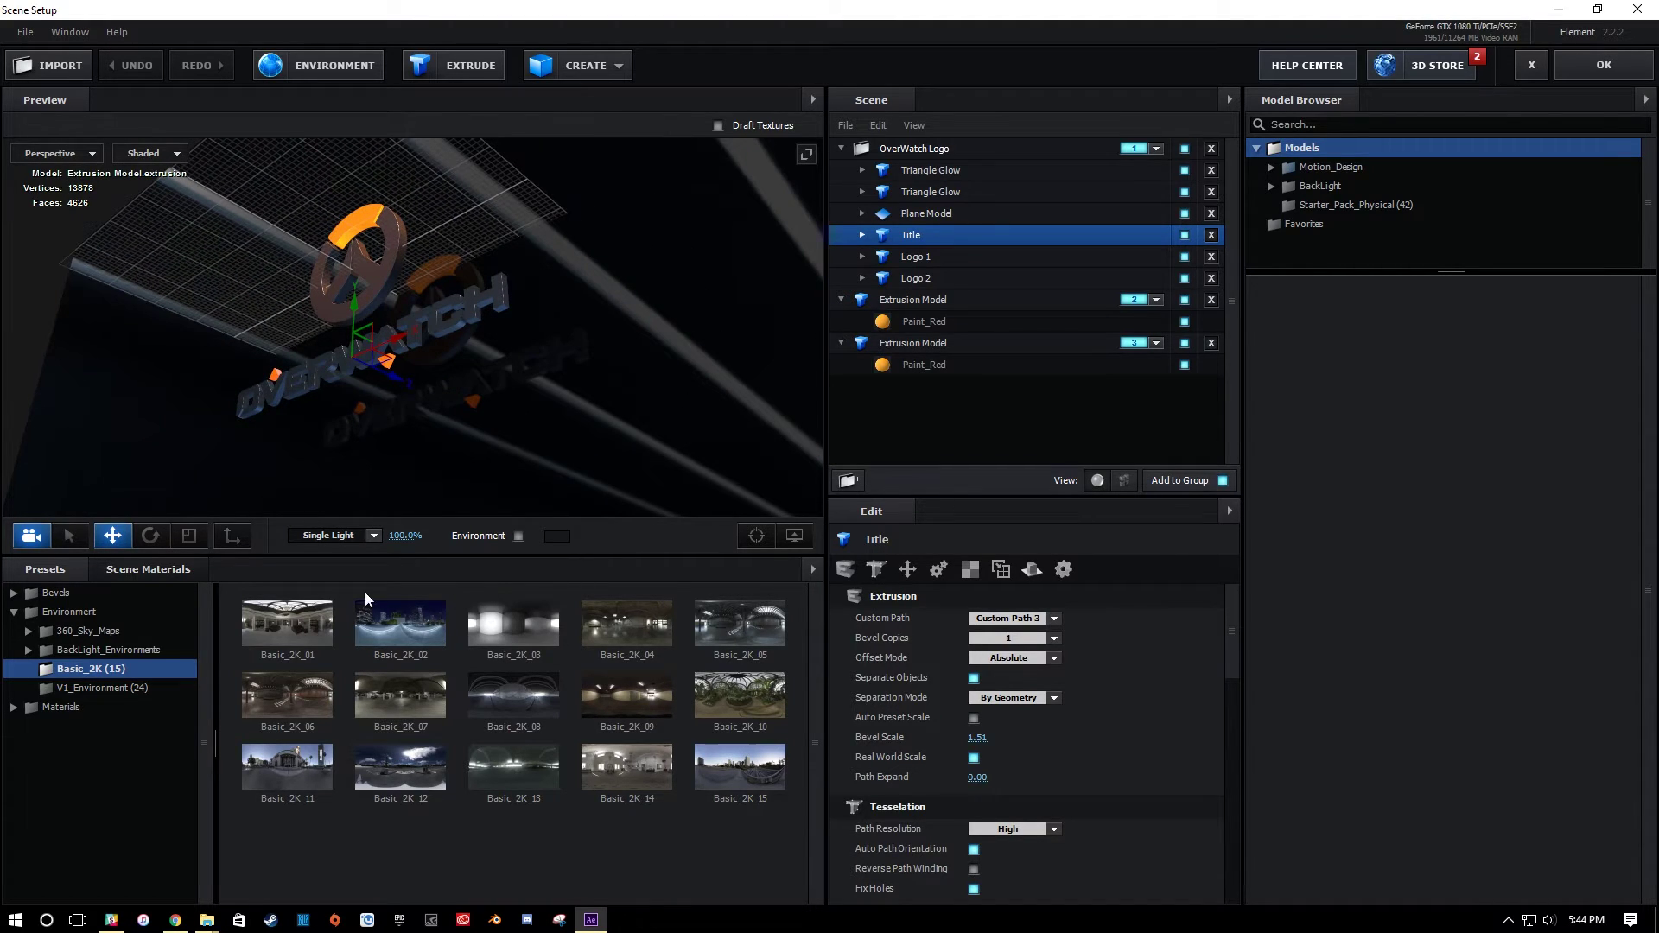
In Scene Materials, scrub Black_Gloss glossiness from 100% down to 72%, then close Scene Setup.
click(177, 568)
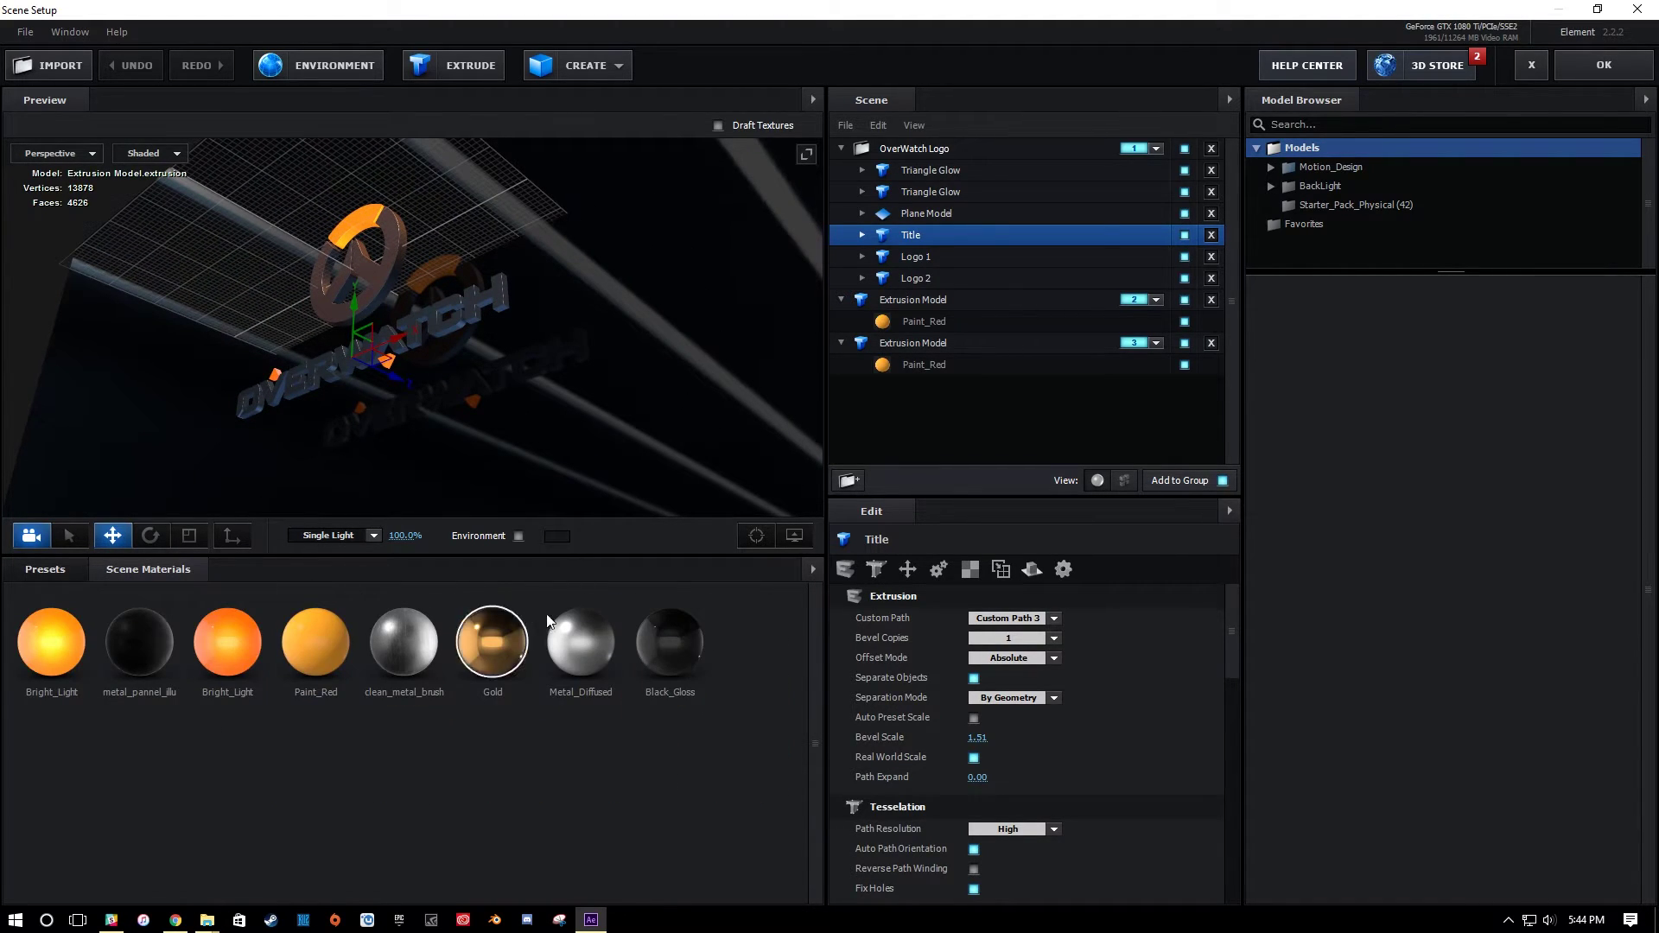
click(670, 636)
scroll(1061, 786, down, 5)
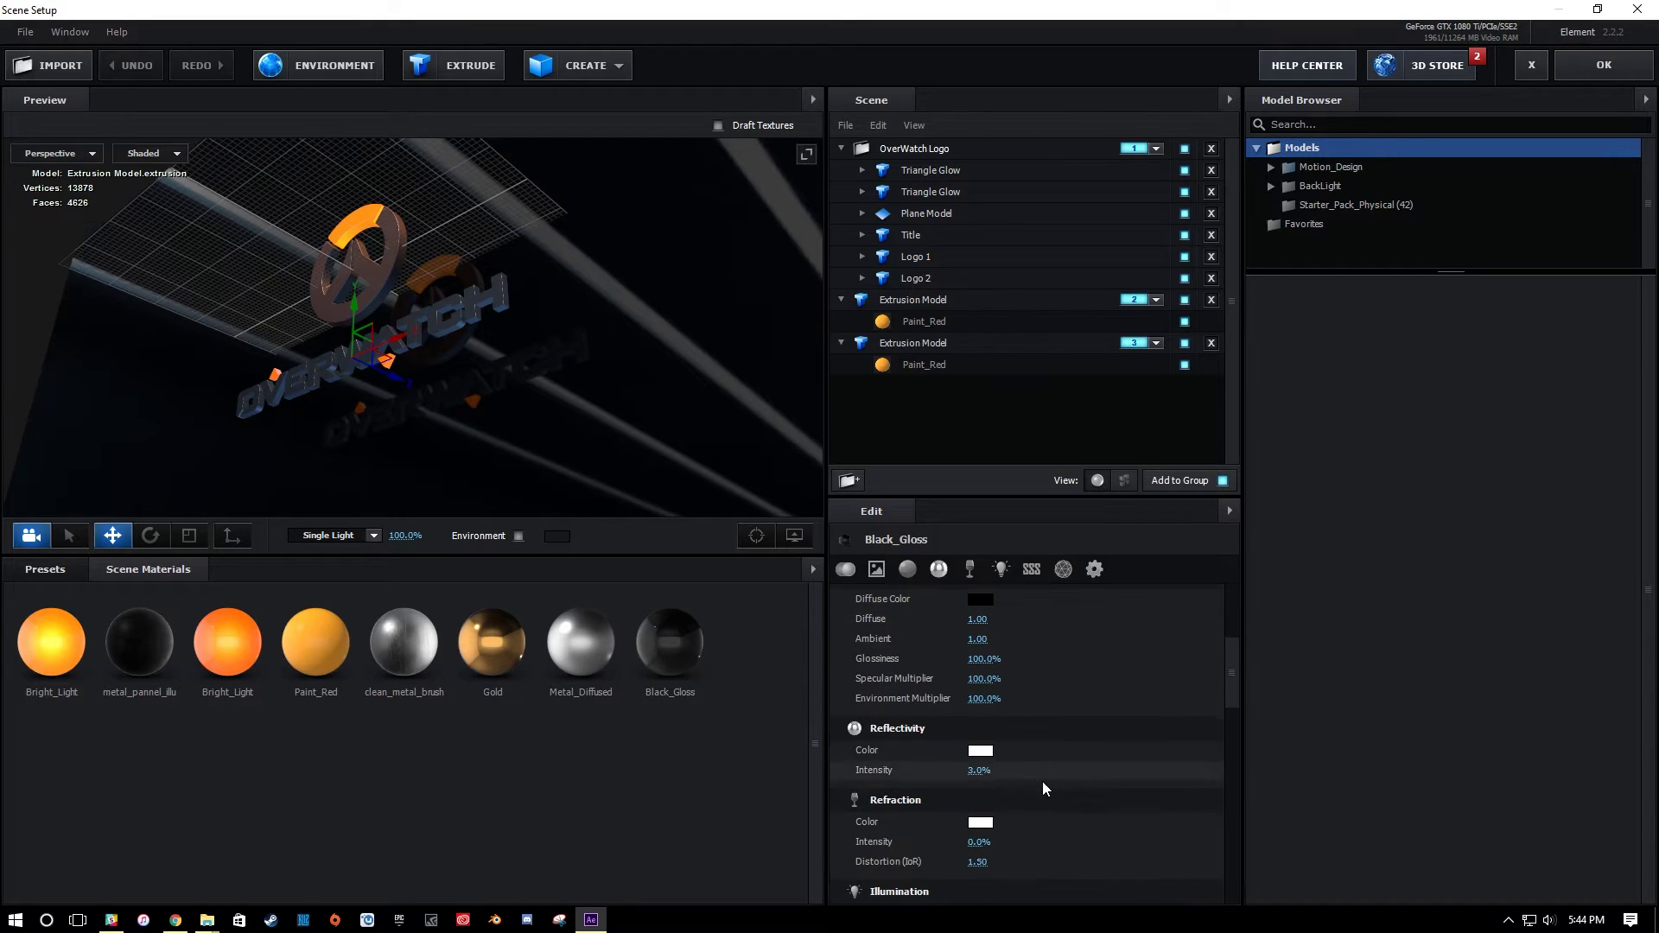
drag(988, 662, 969, 667)
drag(698, 424, 734, 449)
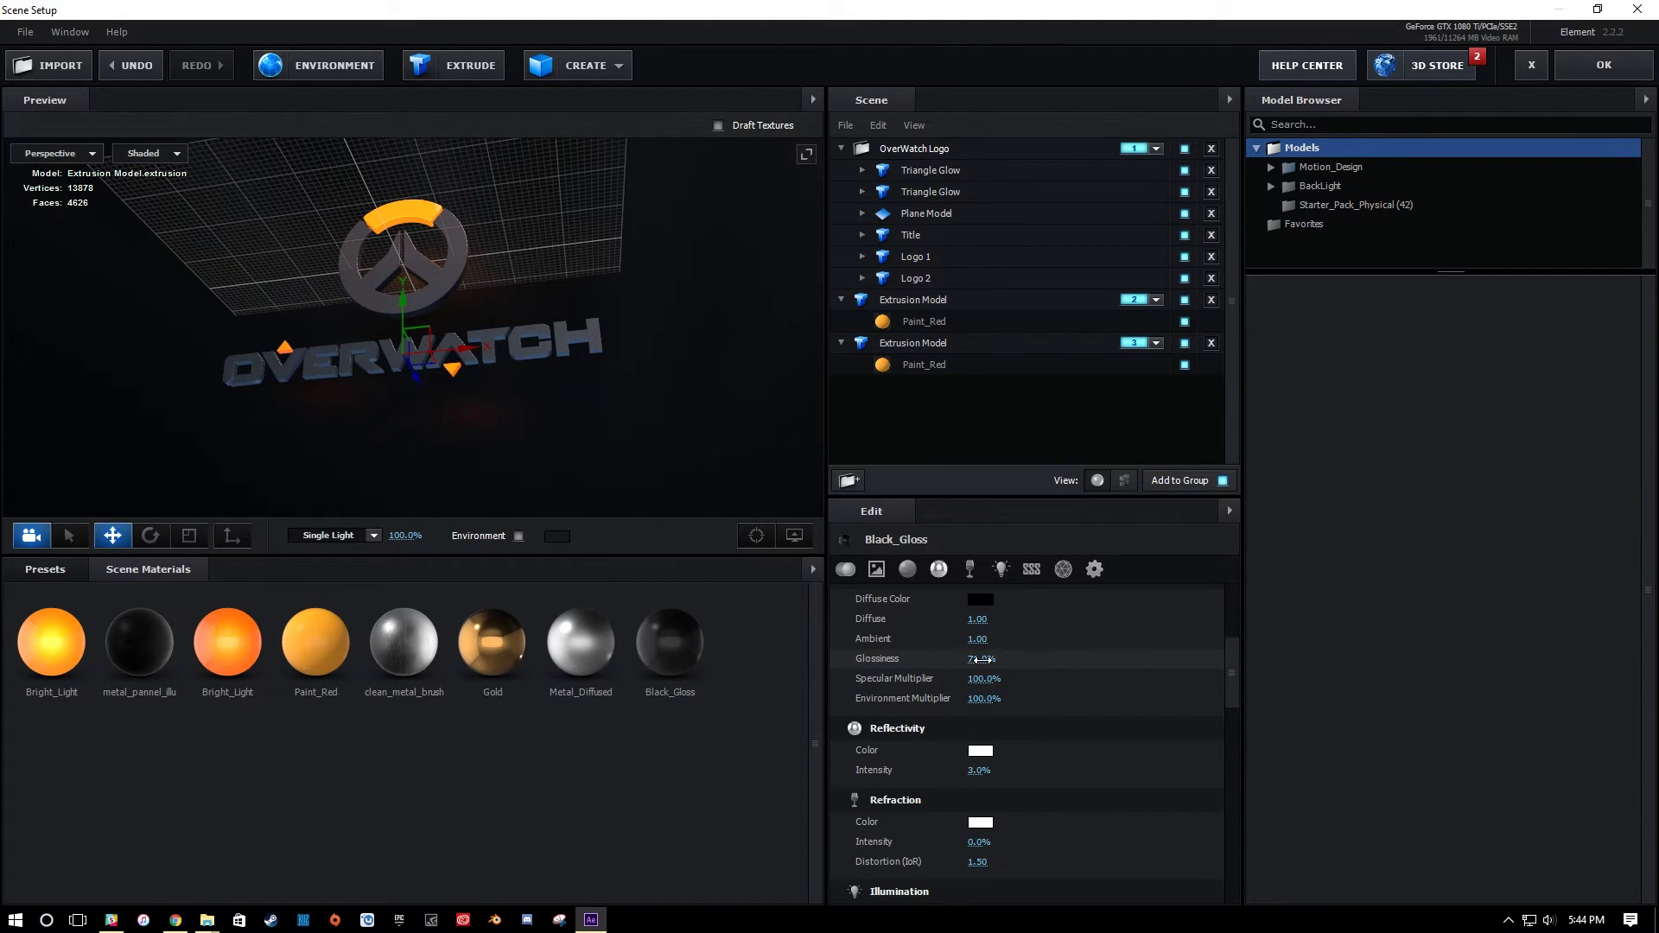
drag(979, 660, 977, 660)
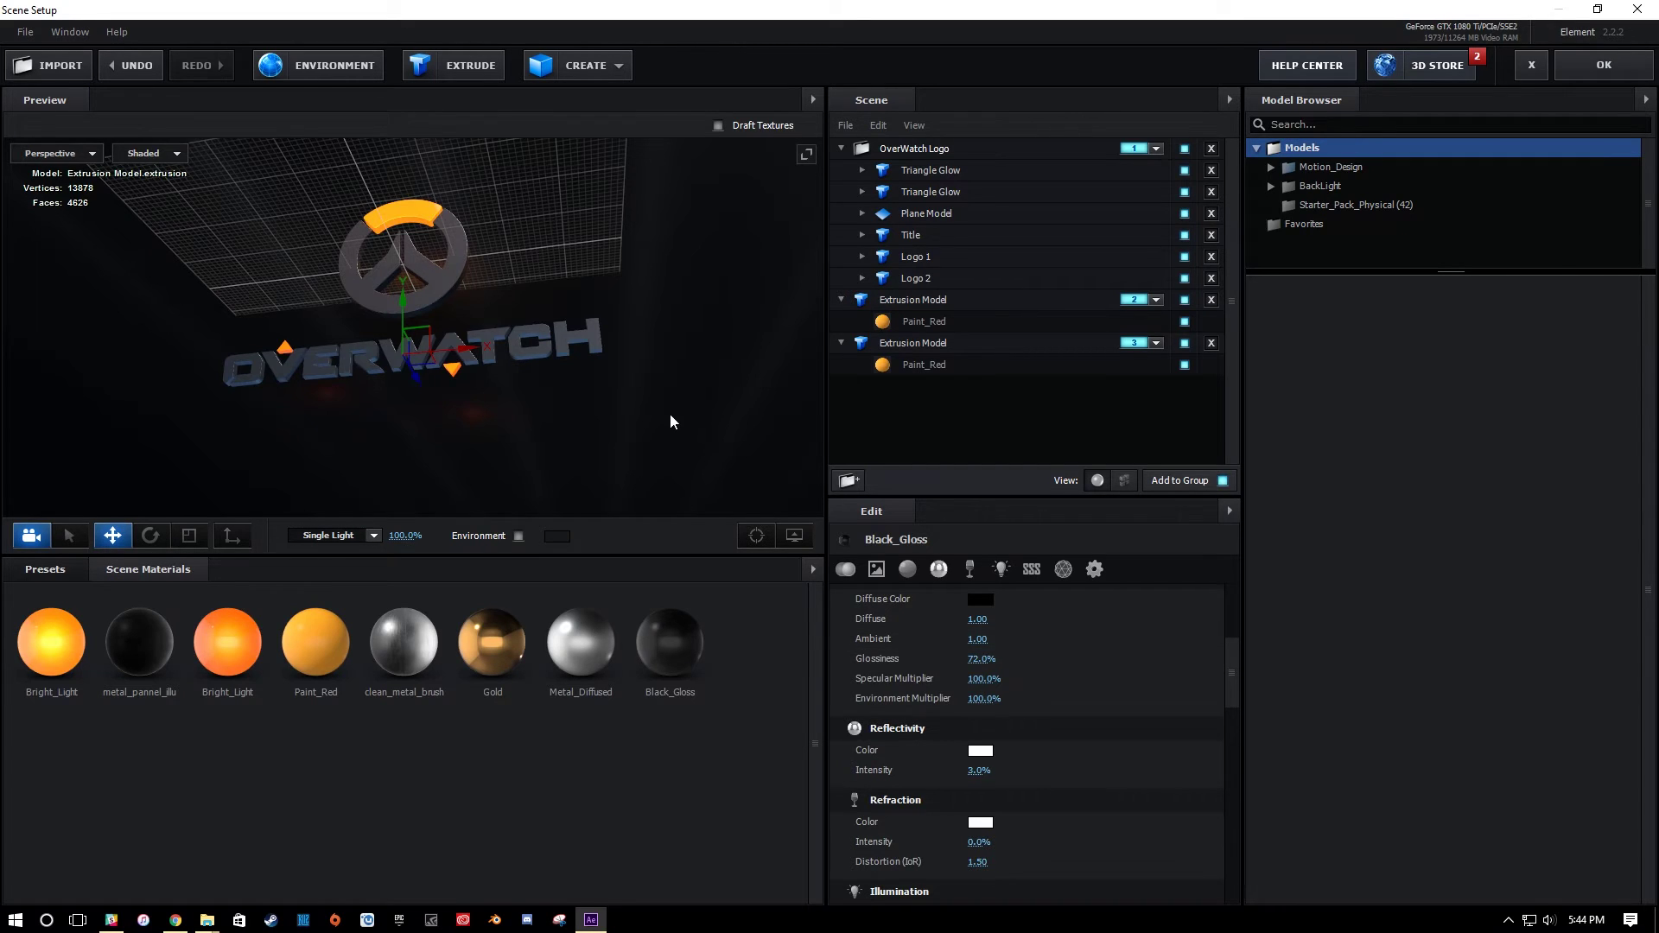
drag(670, 413, 691, 432)
click(1539, 74)
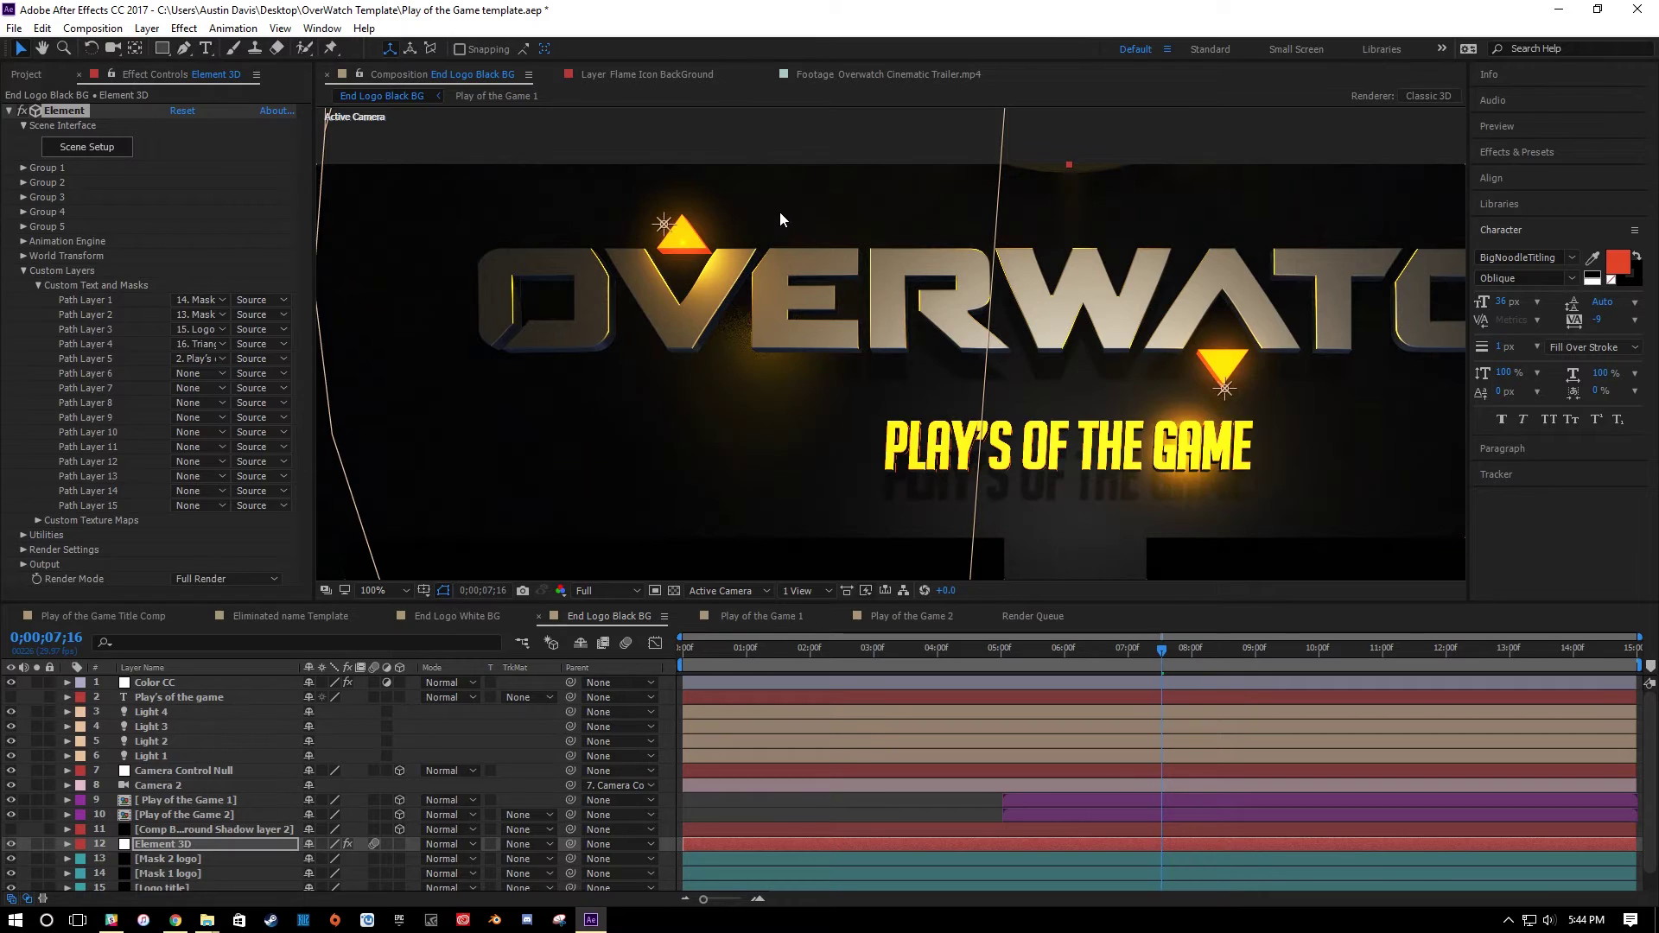
scroll(768, 445, up, 4)
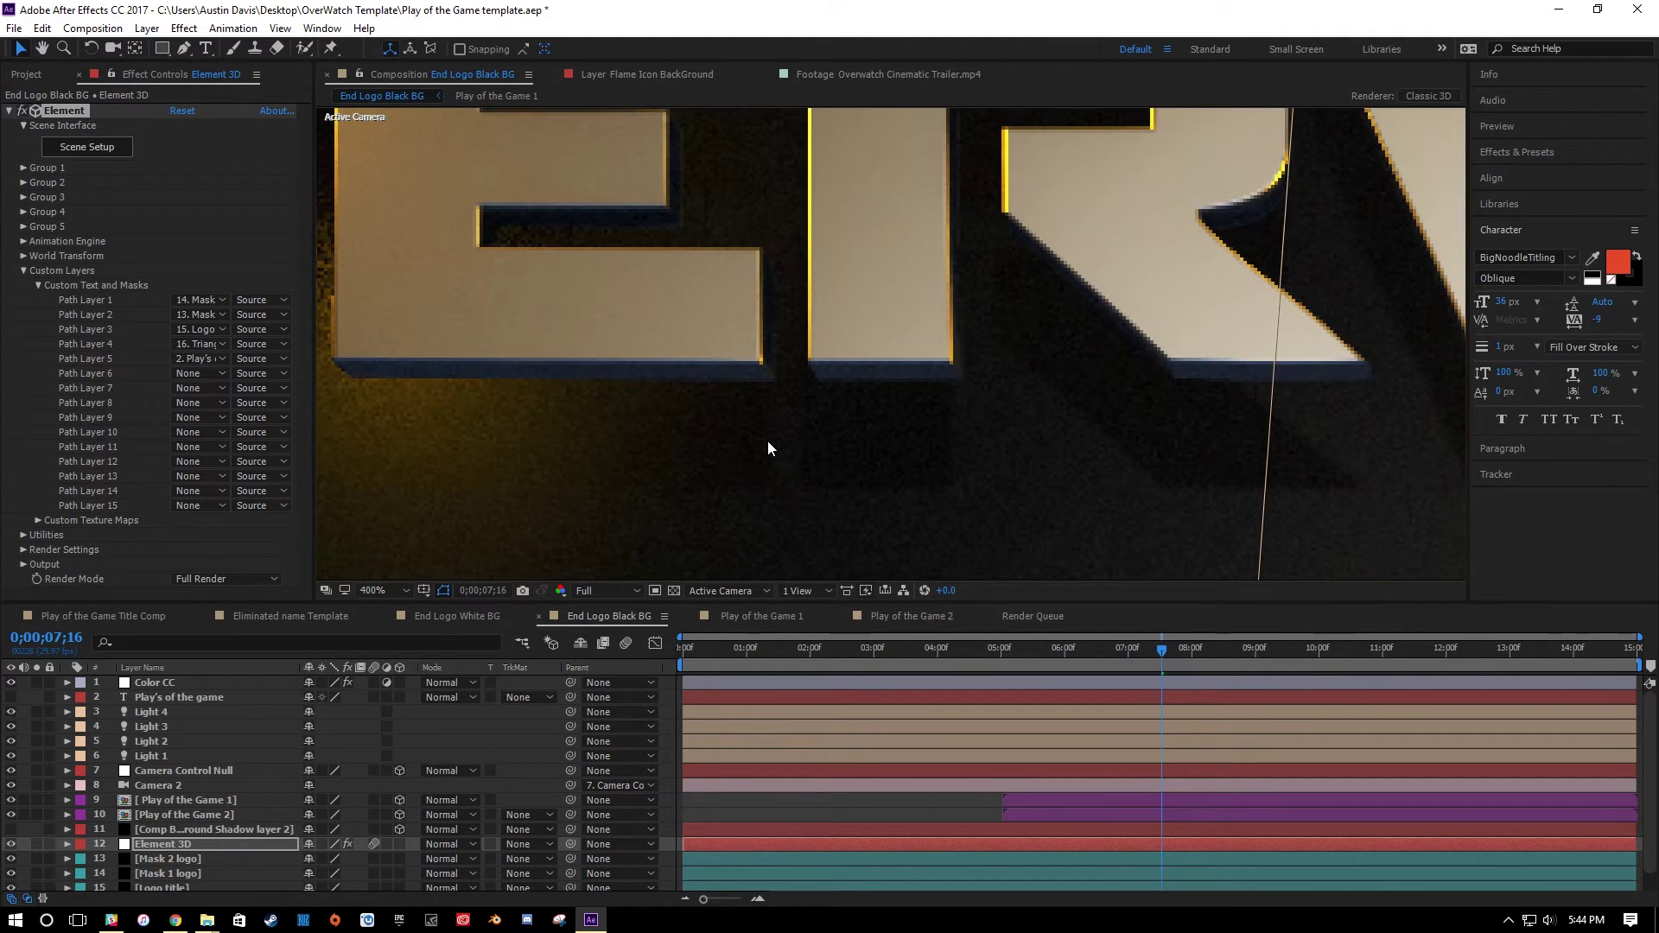
drag(767, 447, 1022, 385)
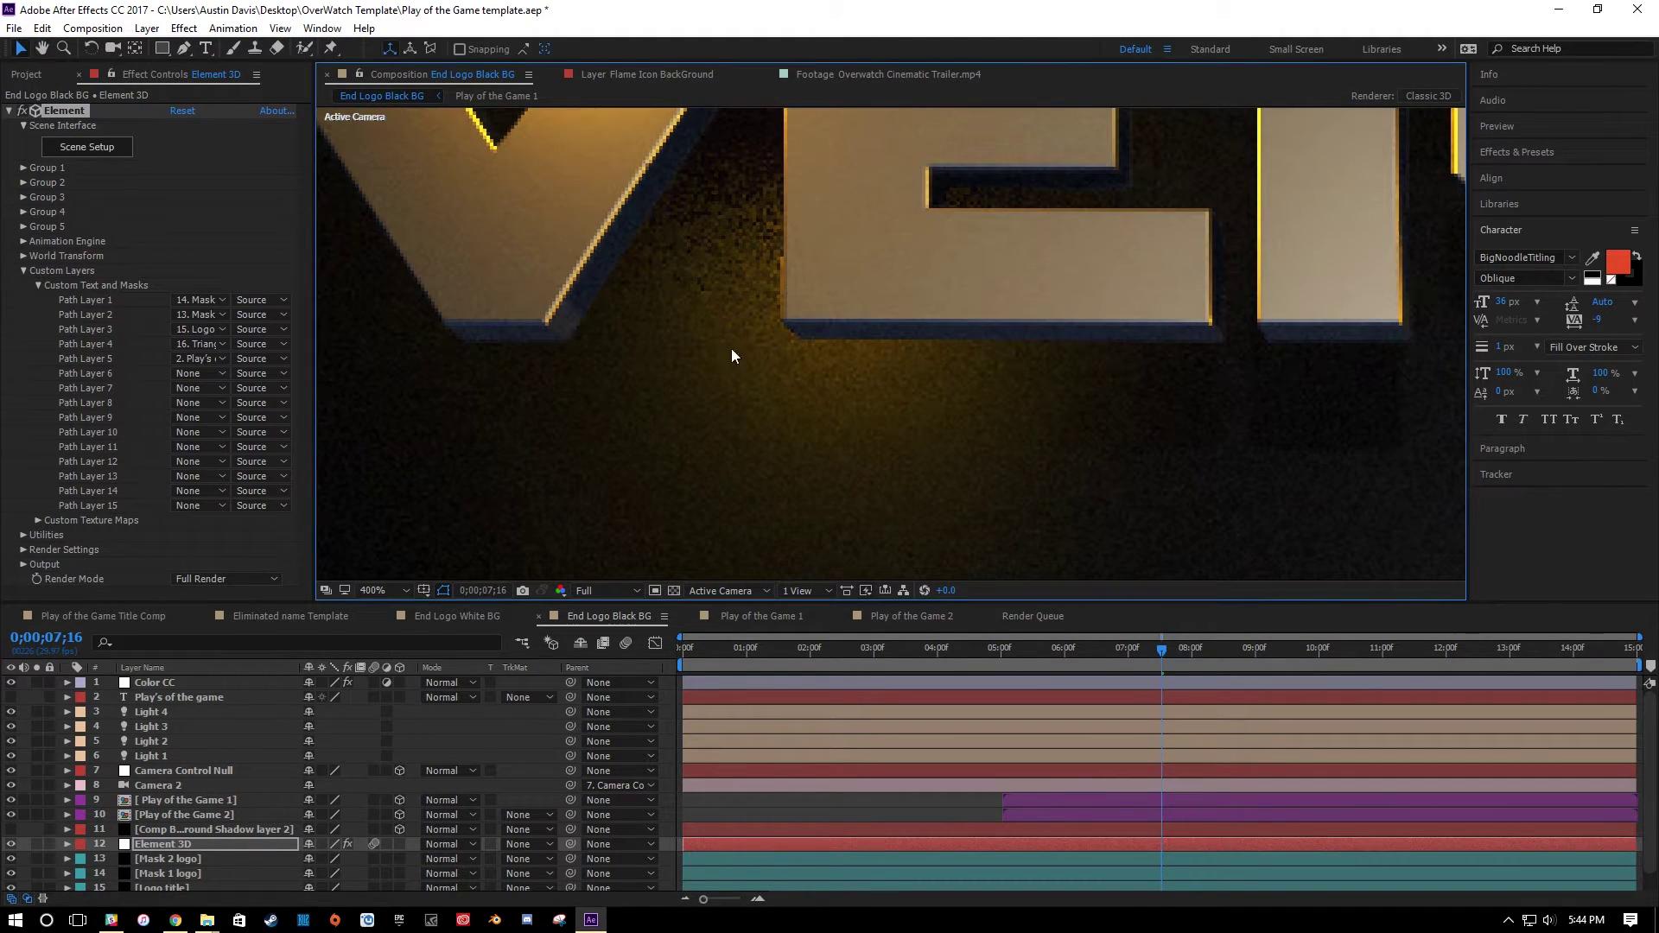
scroll(871, 448, down, 4)
scroll(951, 432, down, 1)
scroll(994, 402, up, 1)
drag(1227, 302, 948, 270)
key(v)
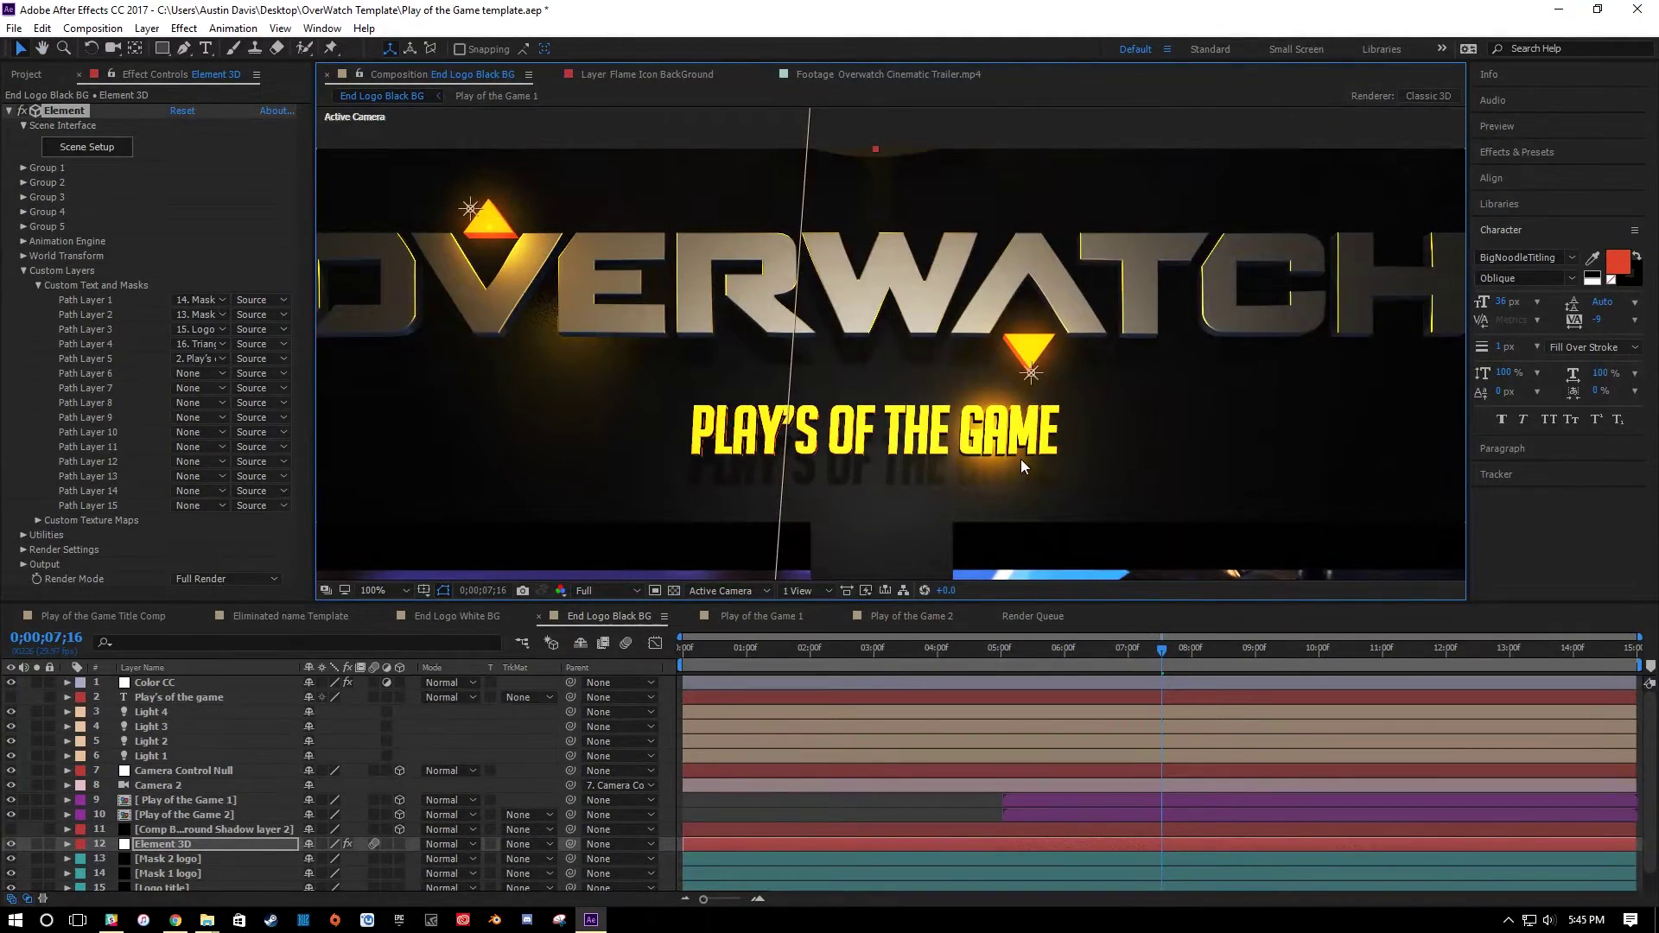
scroll(990, 438, up, 2)
drag(624, 226, 774, 351)
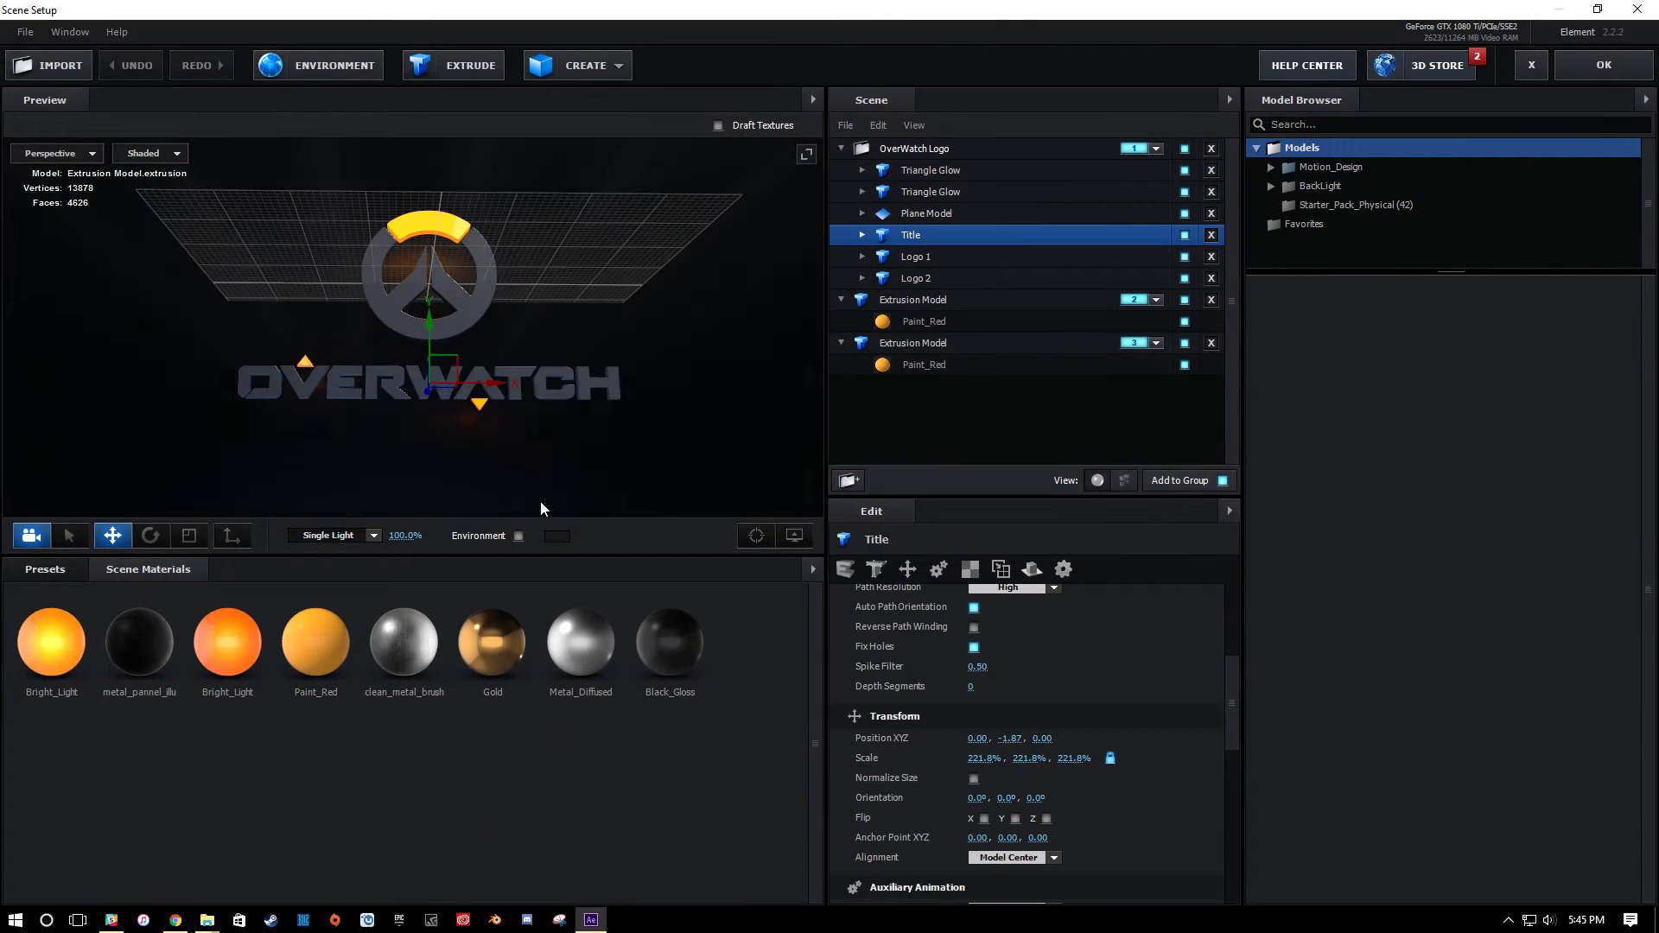
Set the first Bright_Light material's illumination colour to green.
drag(541, 507, 584, 386)
drag(450, 406, 400, 375)
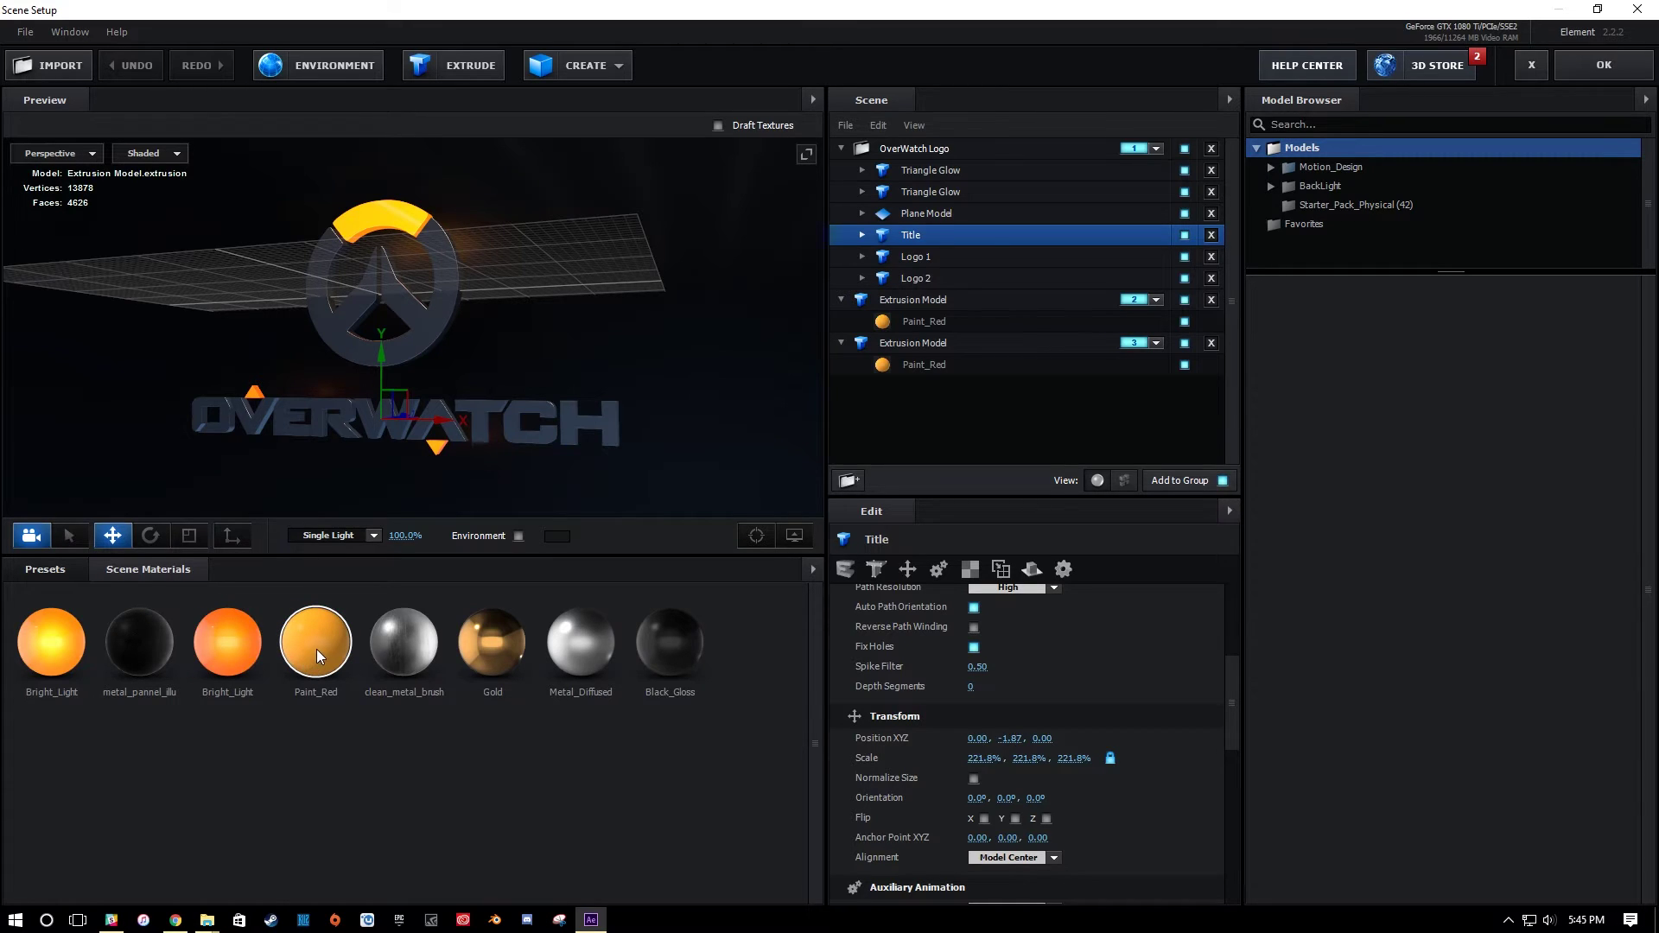
click(235, 650)
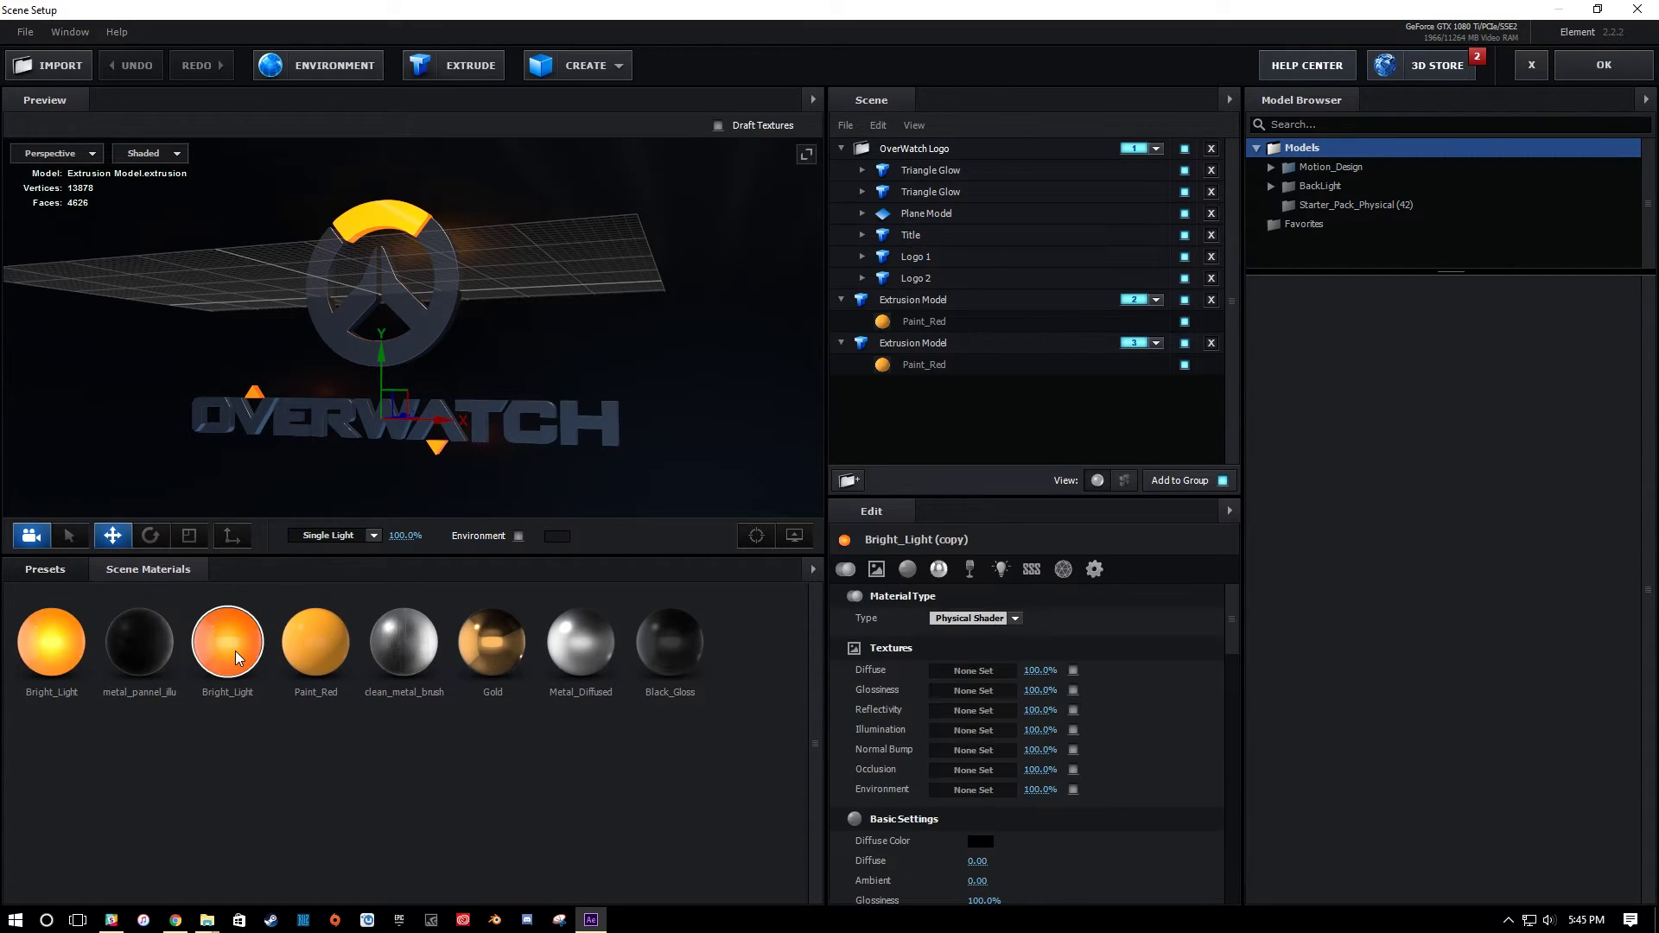
scroll(1060, 795, down, 5)
scroll(1049, 813, down, 1)
click(982, 732)
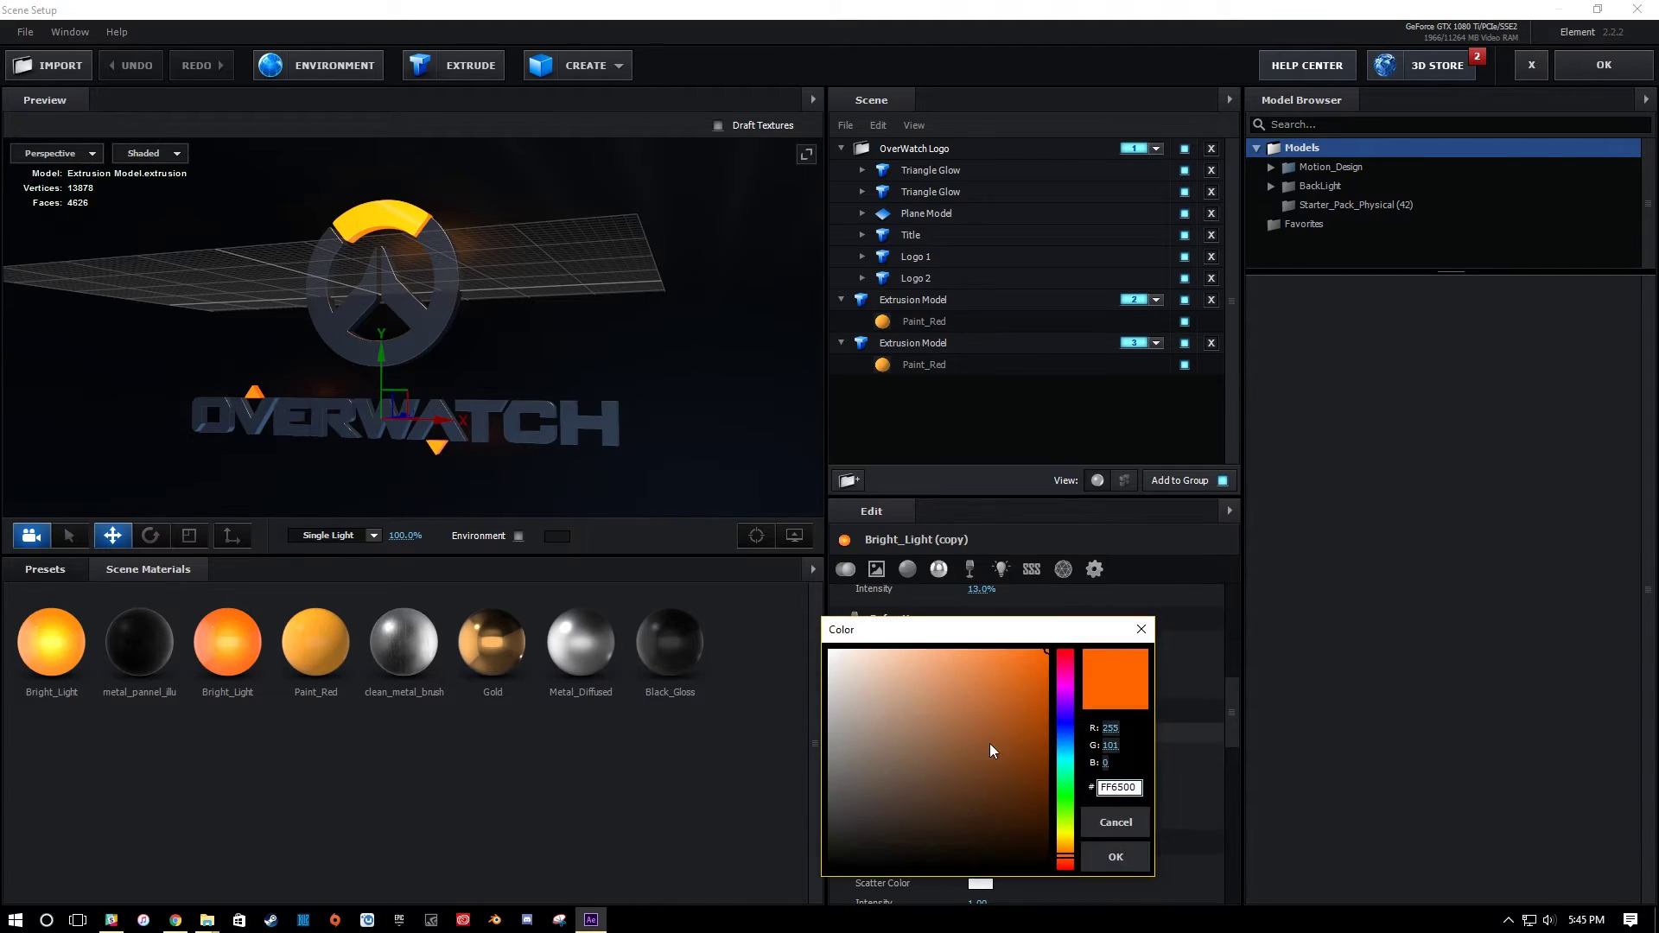
click(1068, 804)
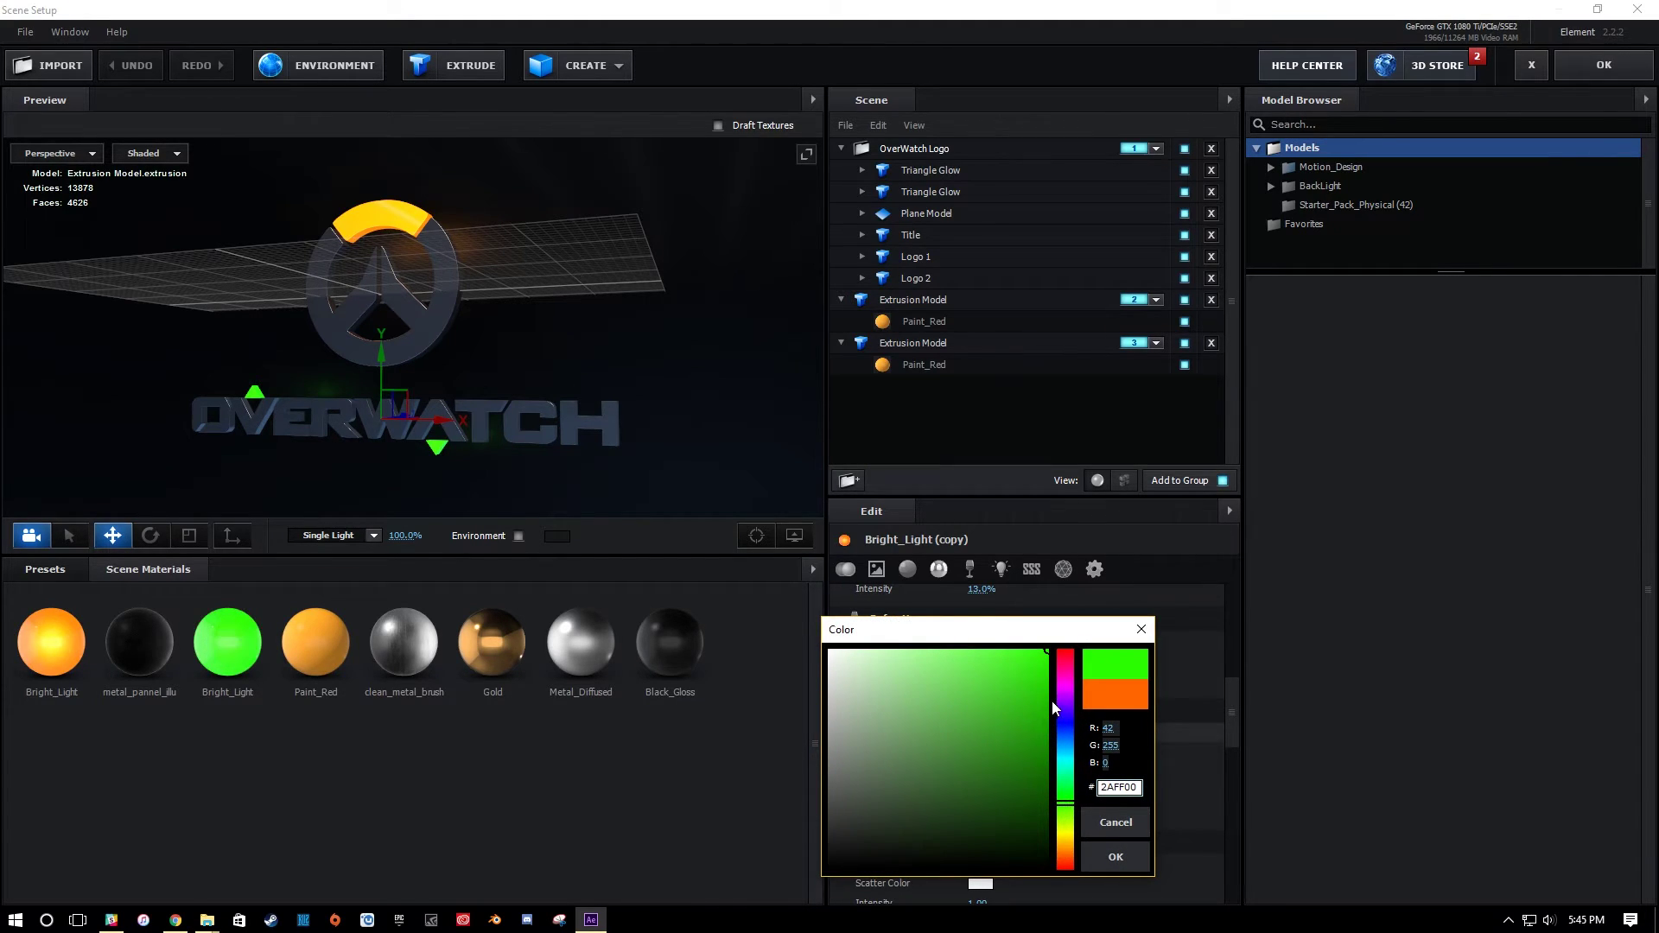
mouse_move(1041, 707)
mouse_down()
mouse_move(999, 645)
mouse_move(1058, 660)
mouse_up()
click(1115, 856)
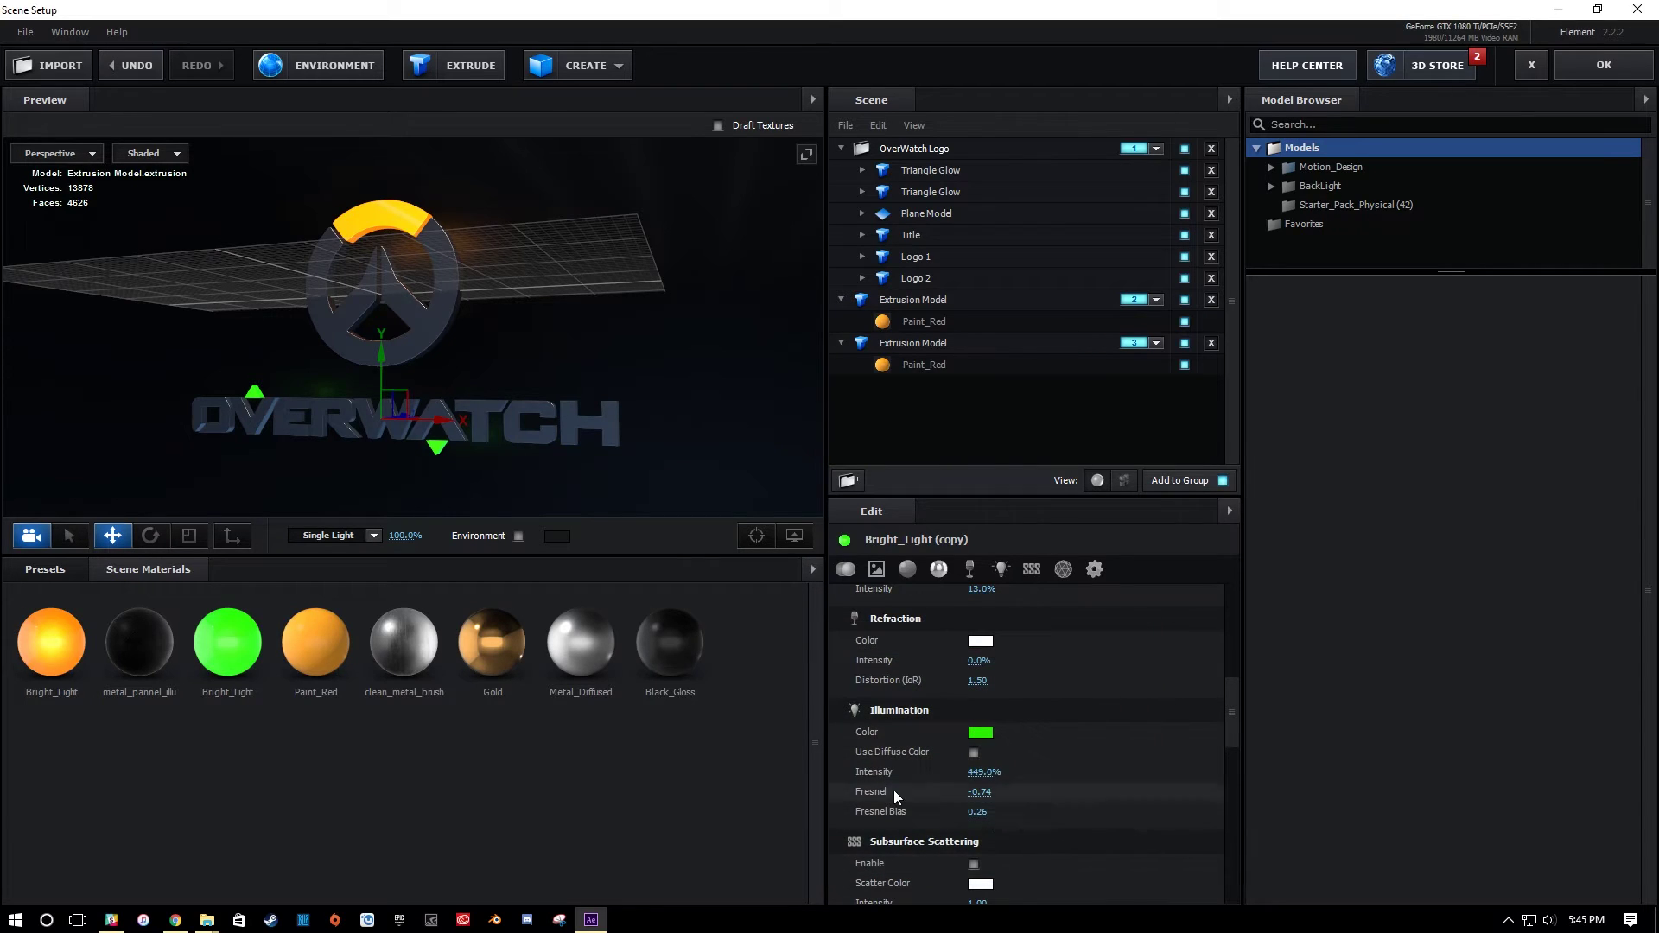
Set the original Bright_Light material's illumination colour to green as well and confirm.
click(41, 646)
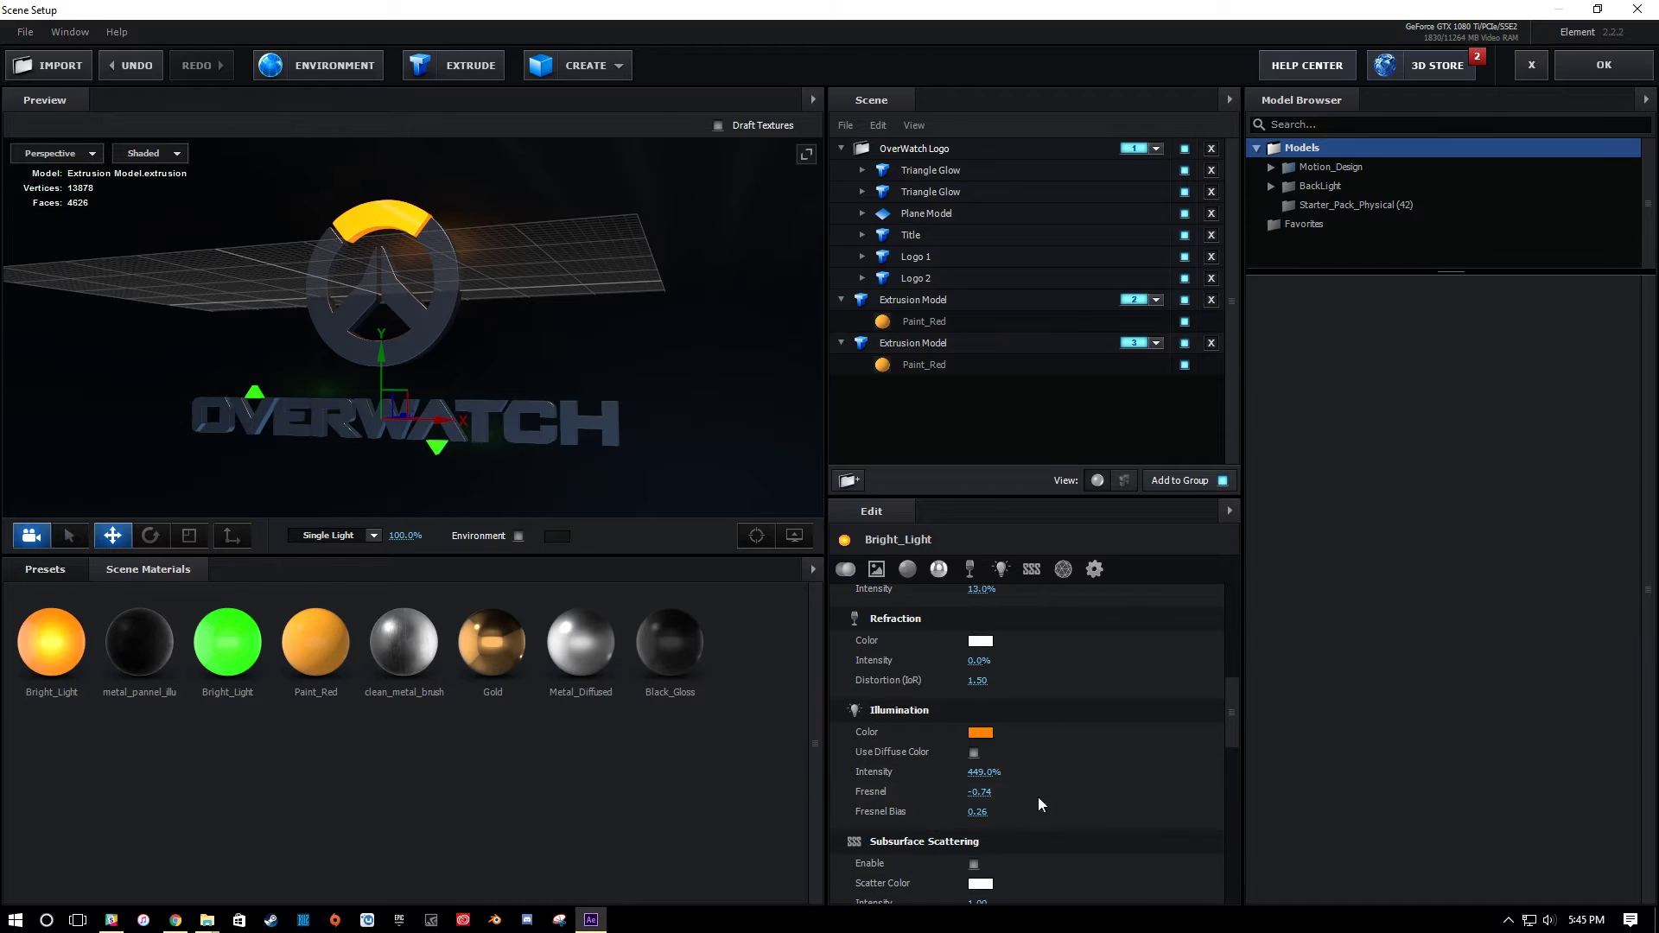
click(981, 732)
click(1066, 801)
click(581, 410)
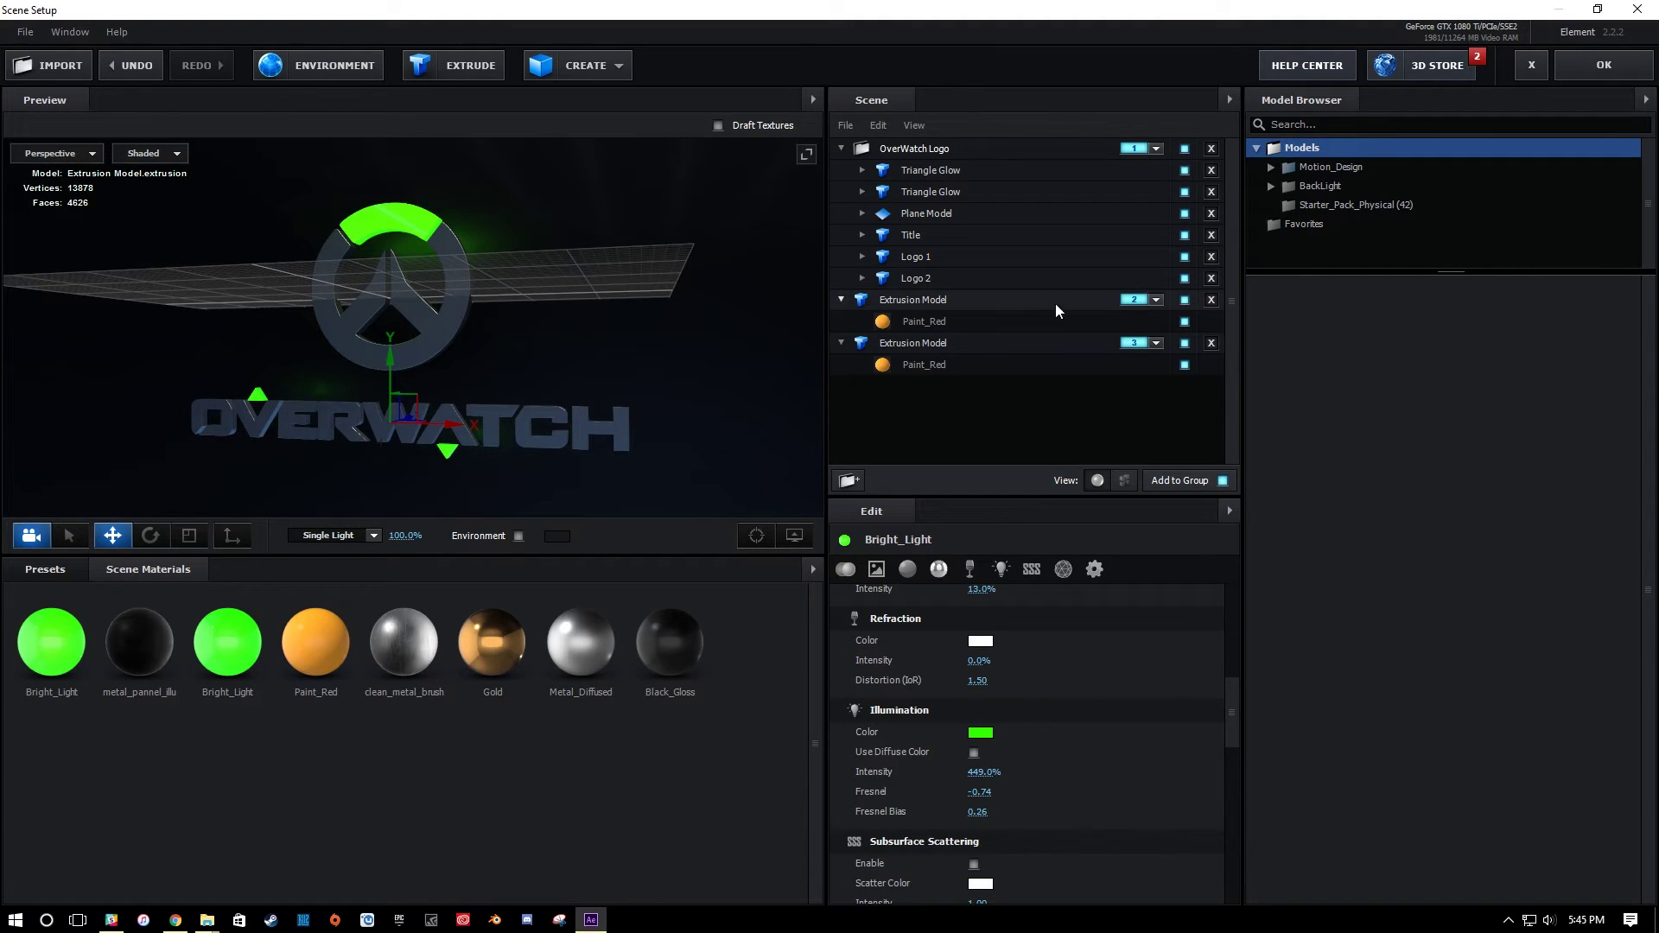
Apply the Element 3D changes and frame the green triangle in the viewer.
click(1594, 75)
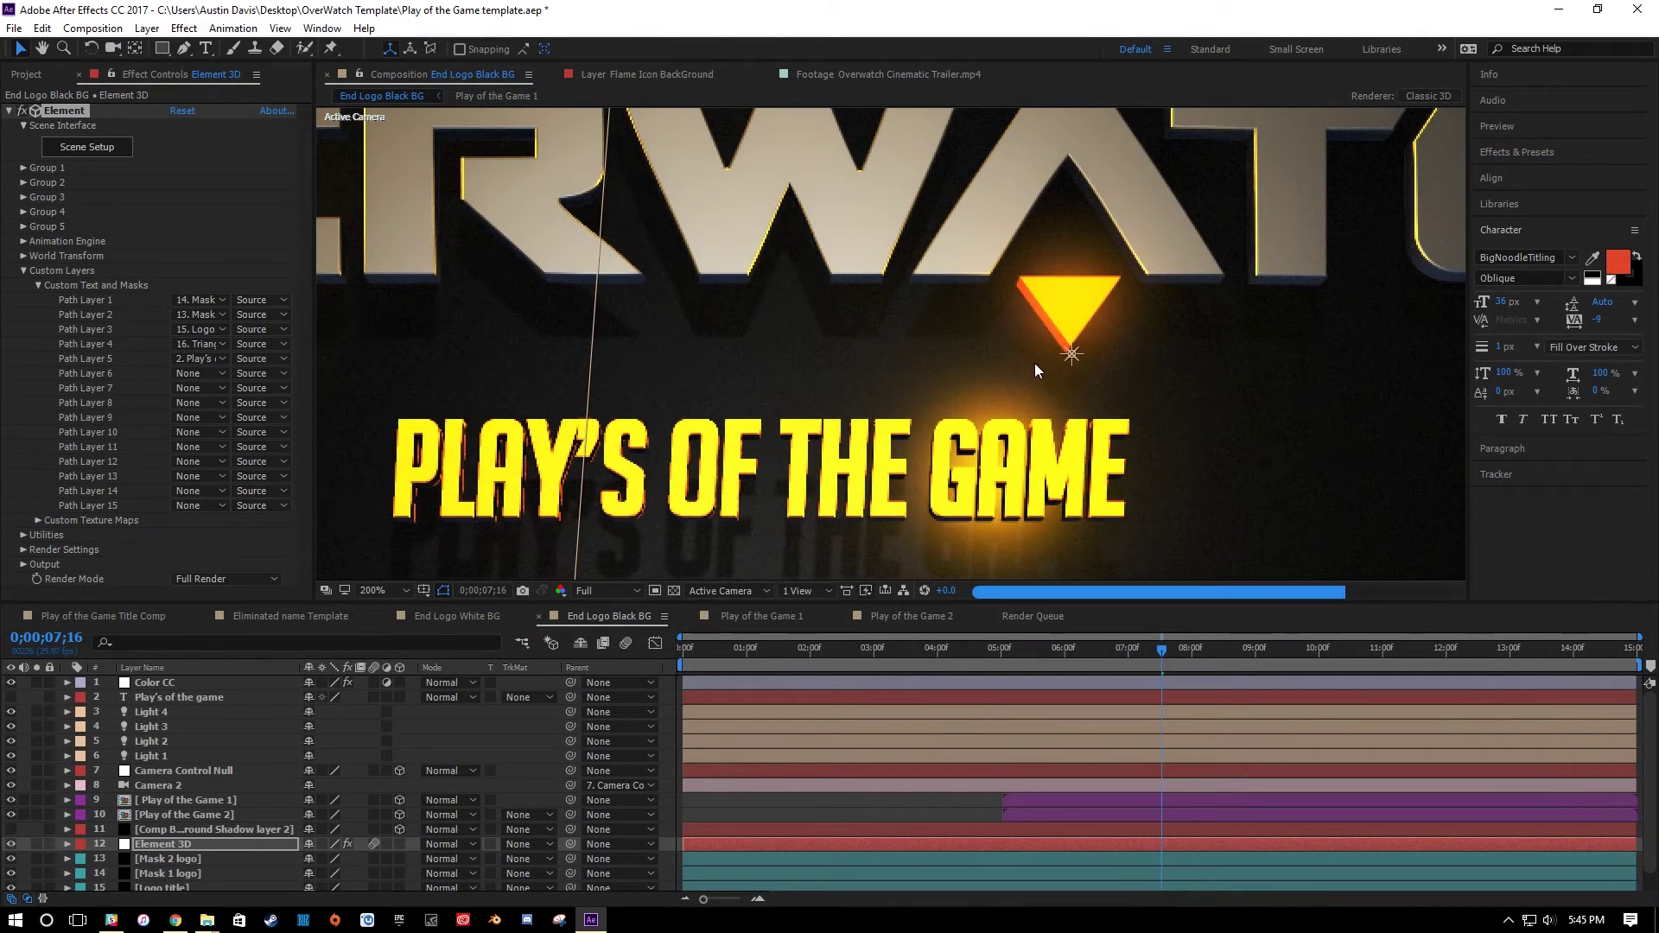
drag(1016, 370, 1233, 413)
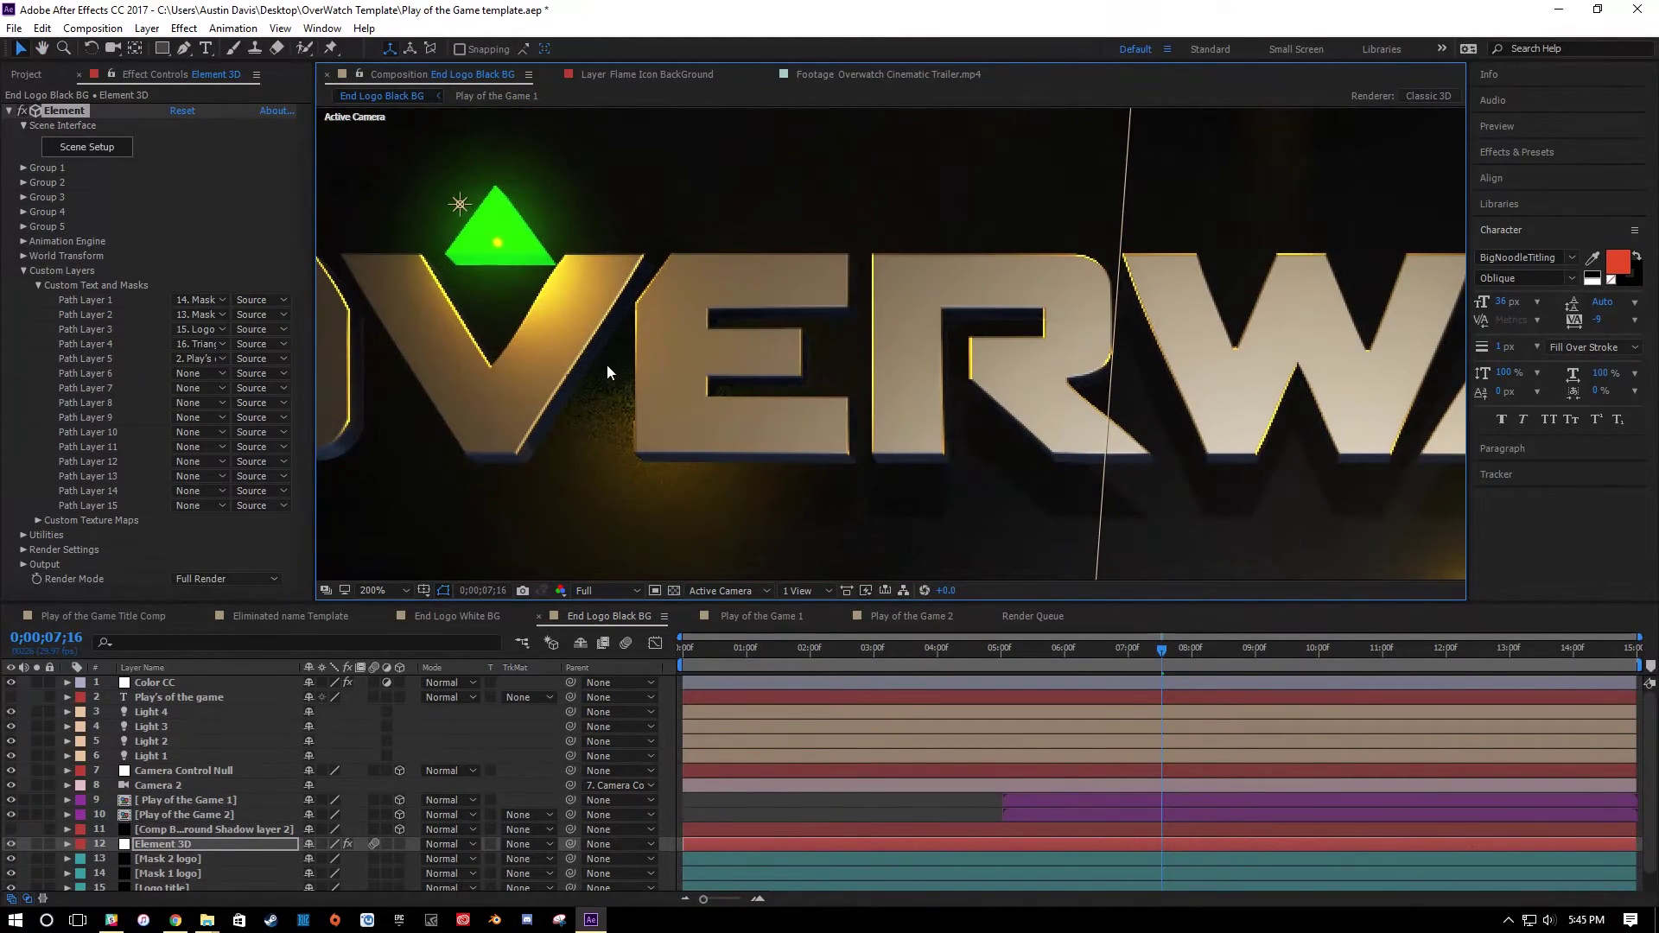
drag(527, 361, 879, 361)
key(v)
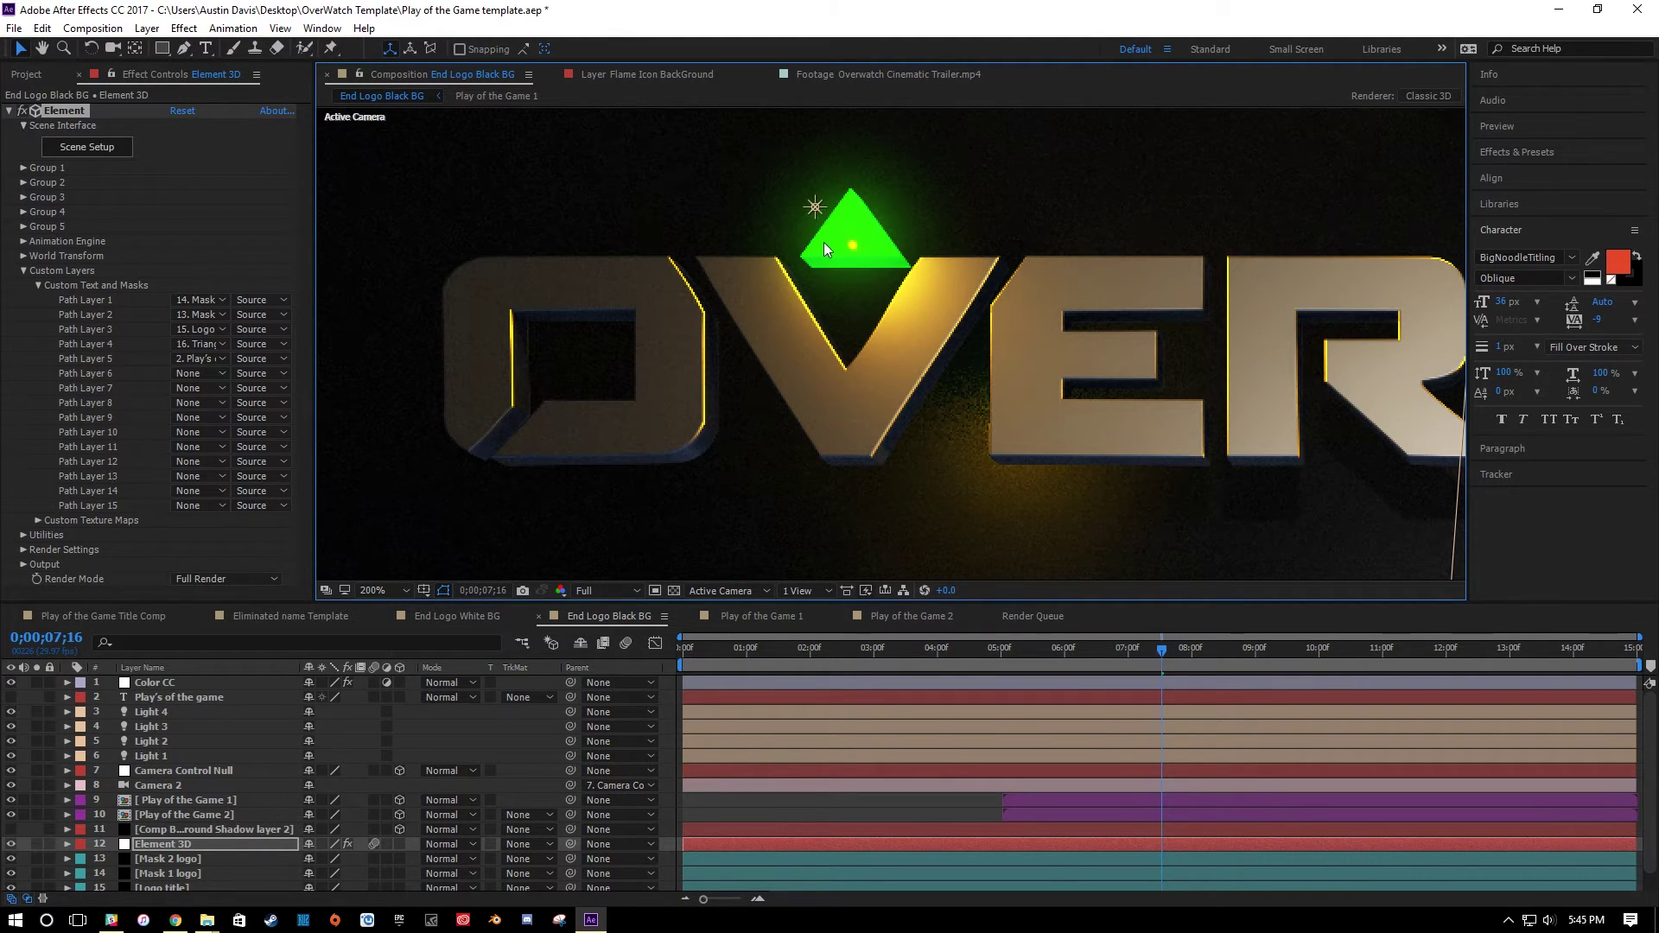
drag(1008, 215, 891, 232)
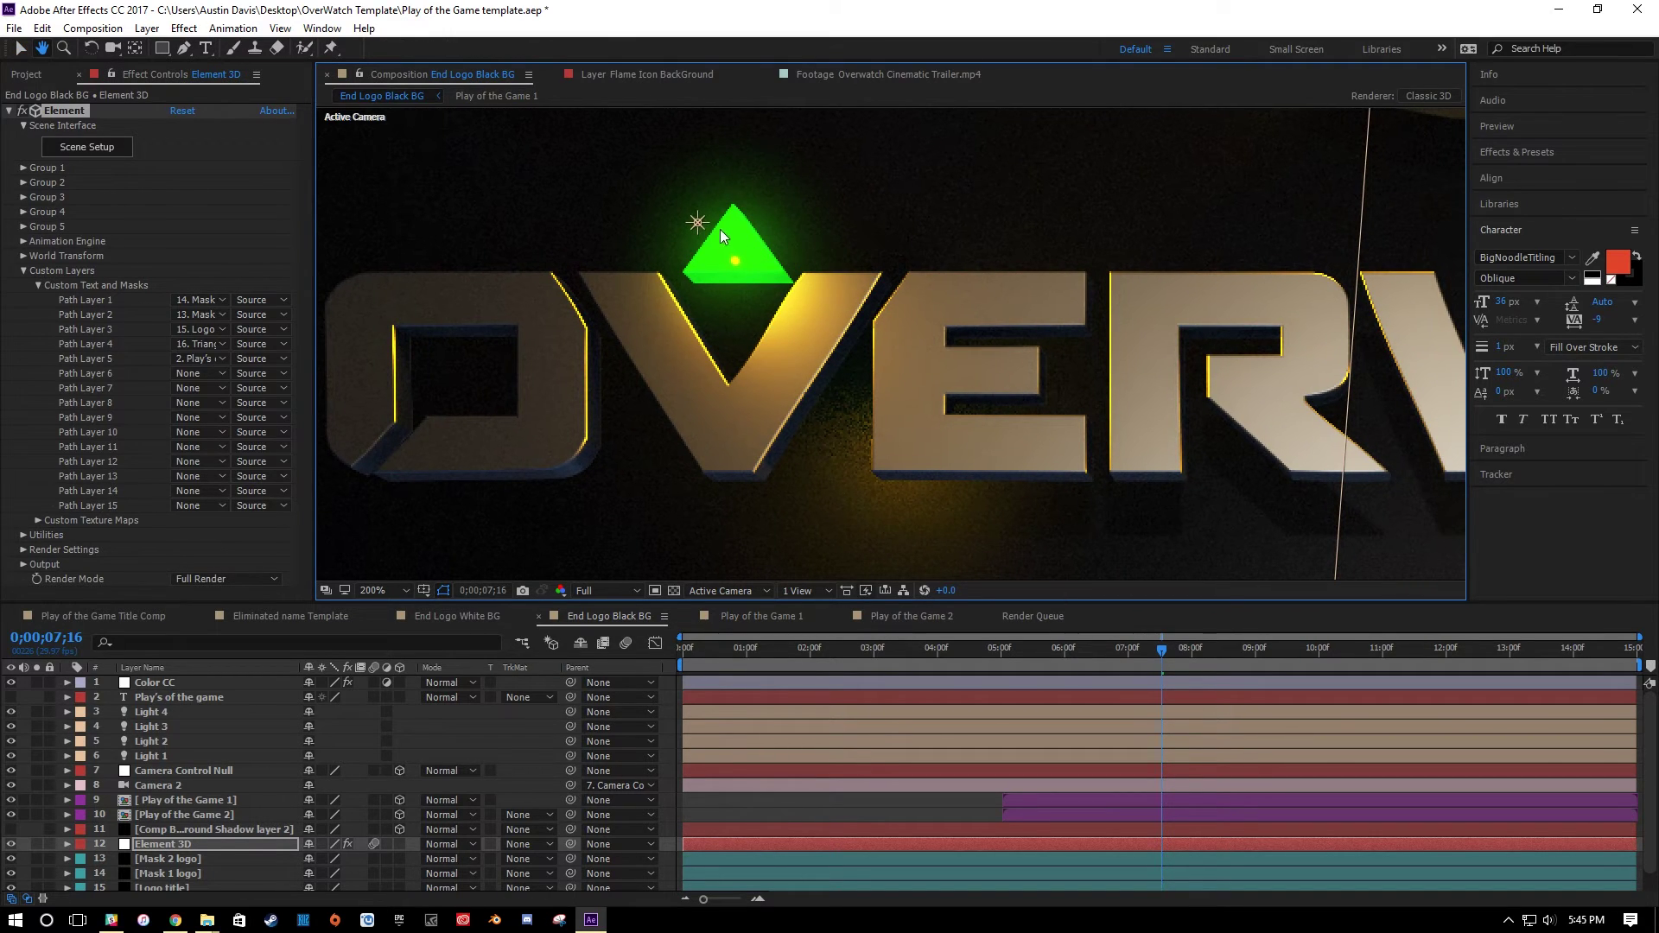
Locate the lights near the triangles, ending with Light 3 by the left triangle selected.
click(698, 224)
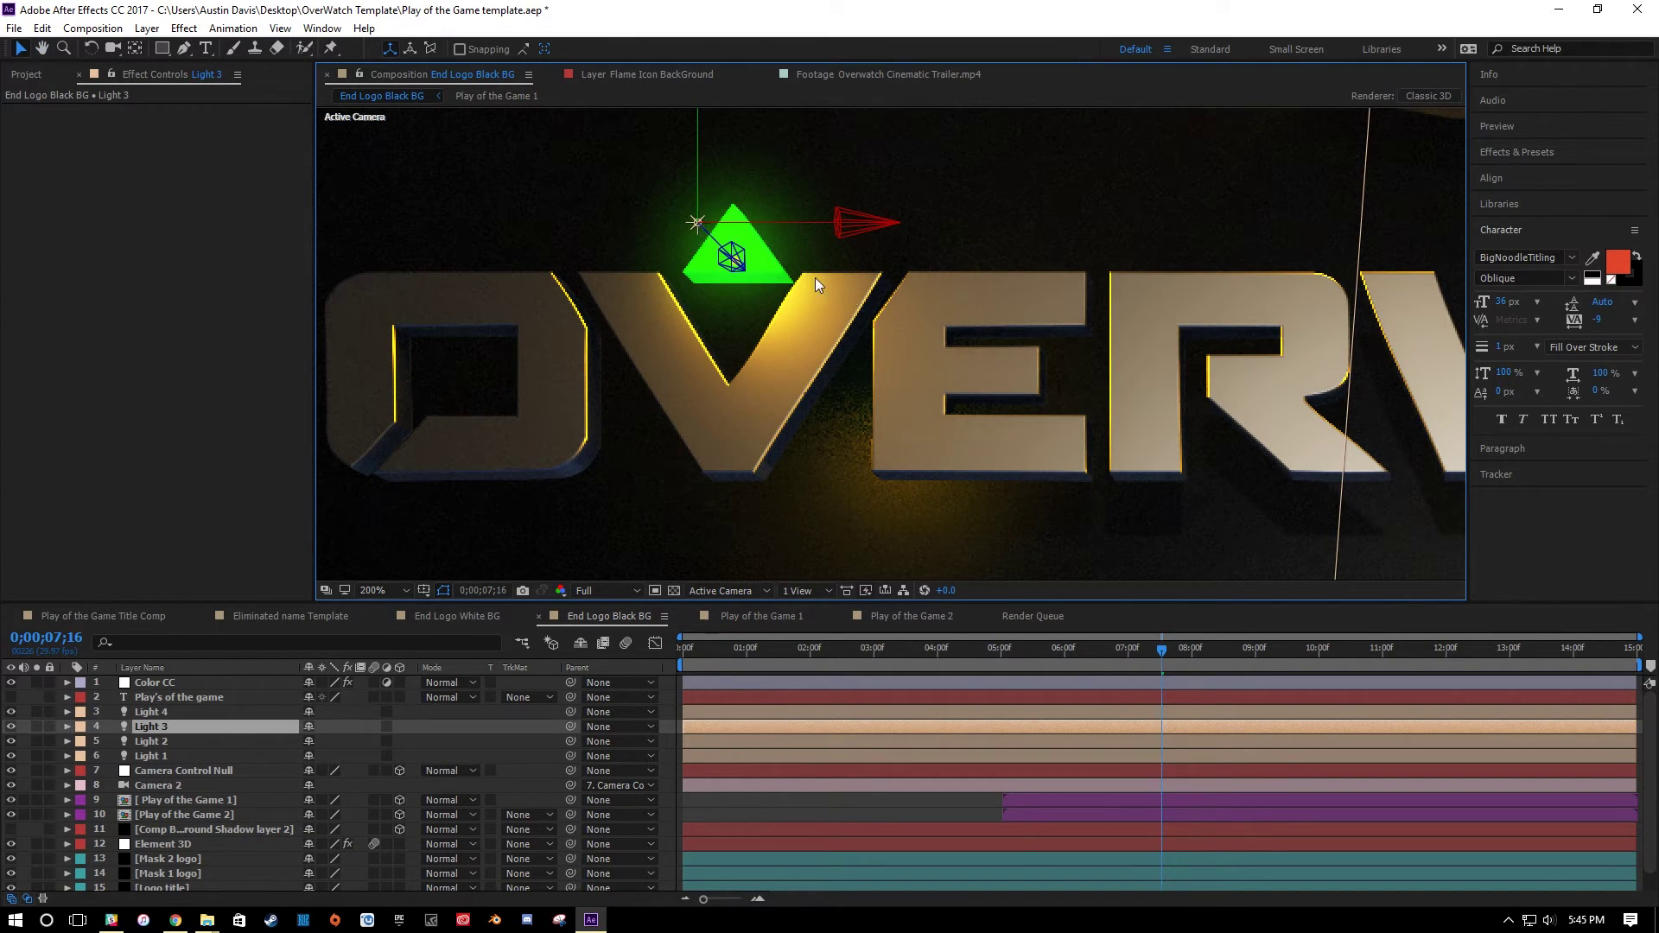
key(space)
drag(1193, 351, 671, 222)
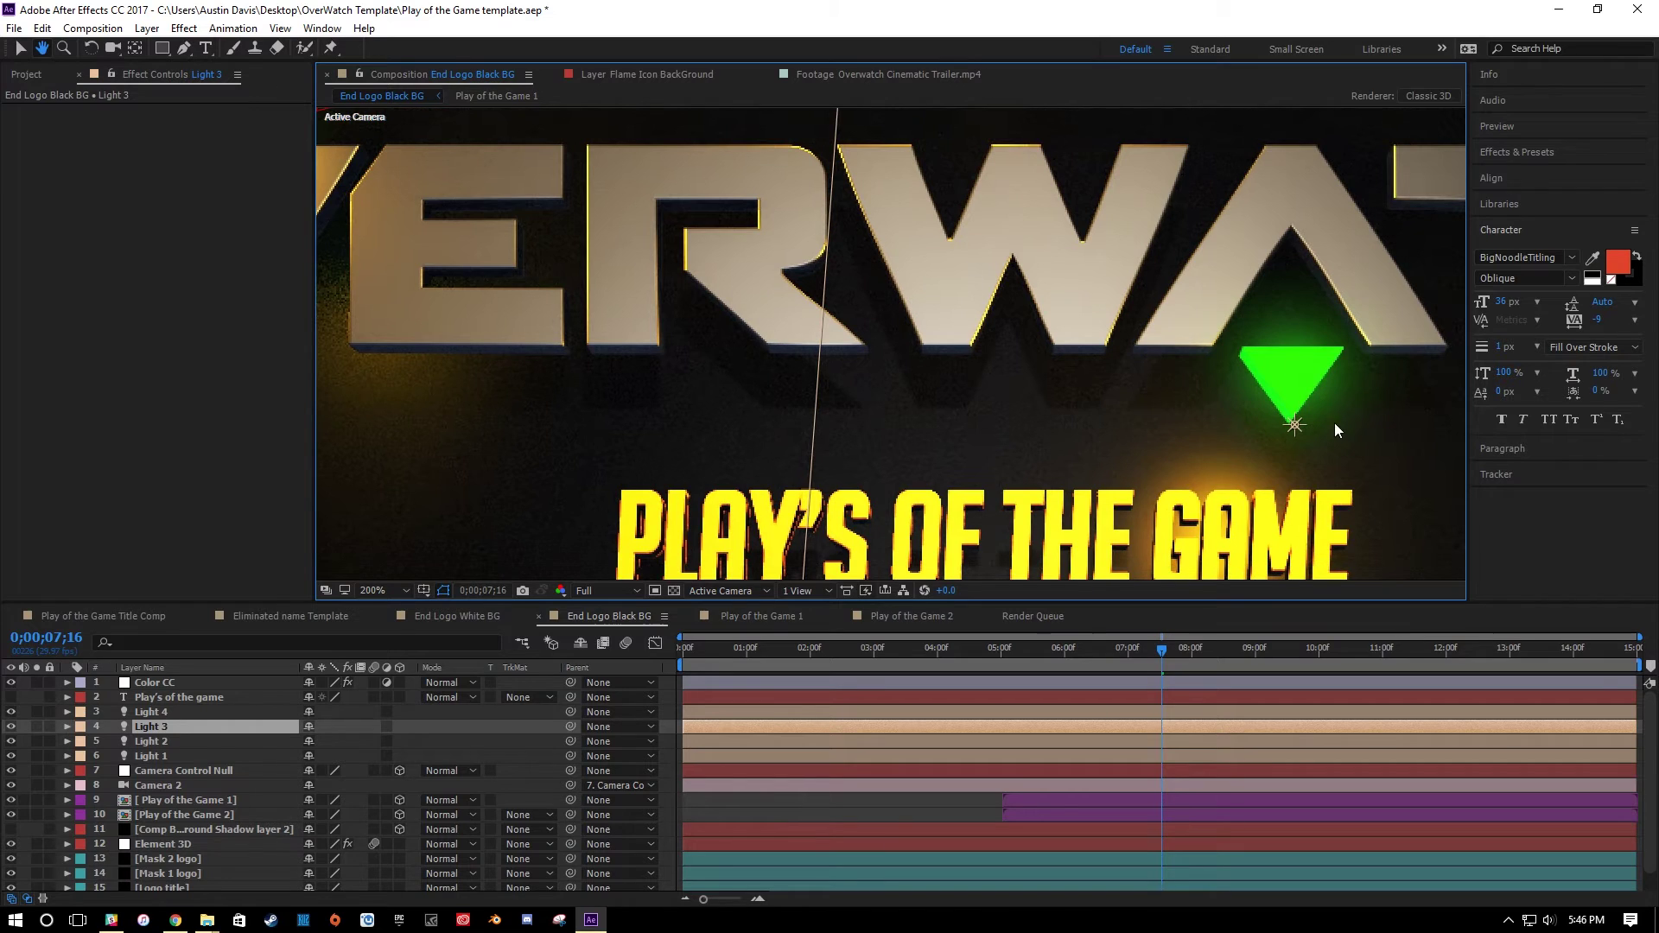
click(1294, 423)
scroll(1050, 405, down, 1)
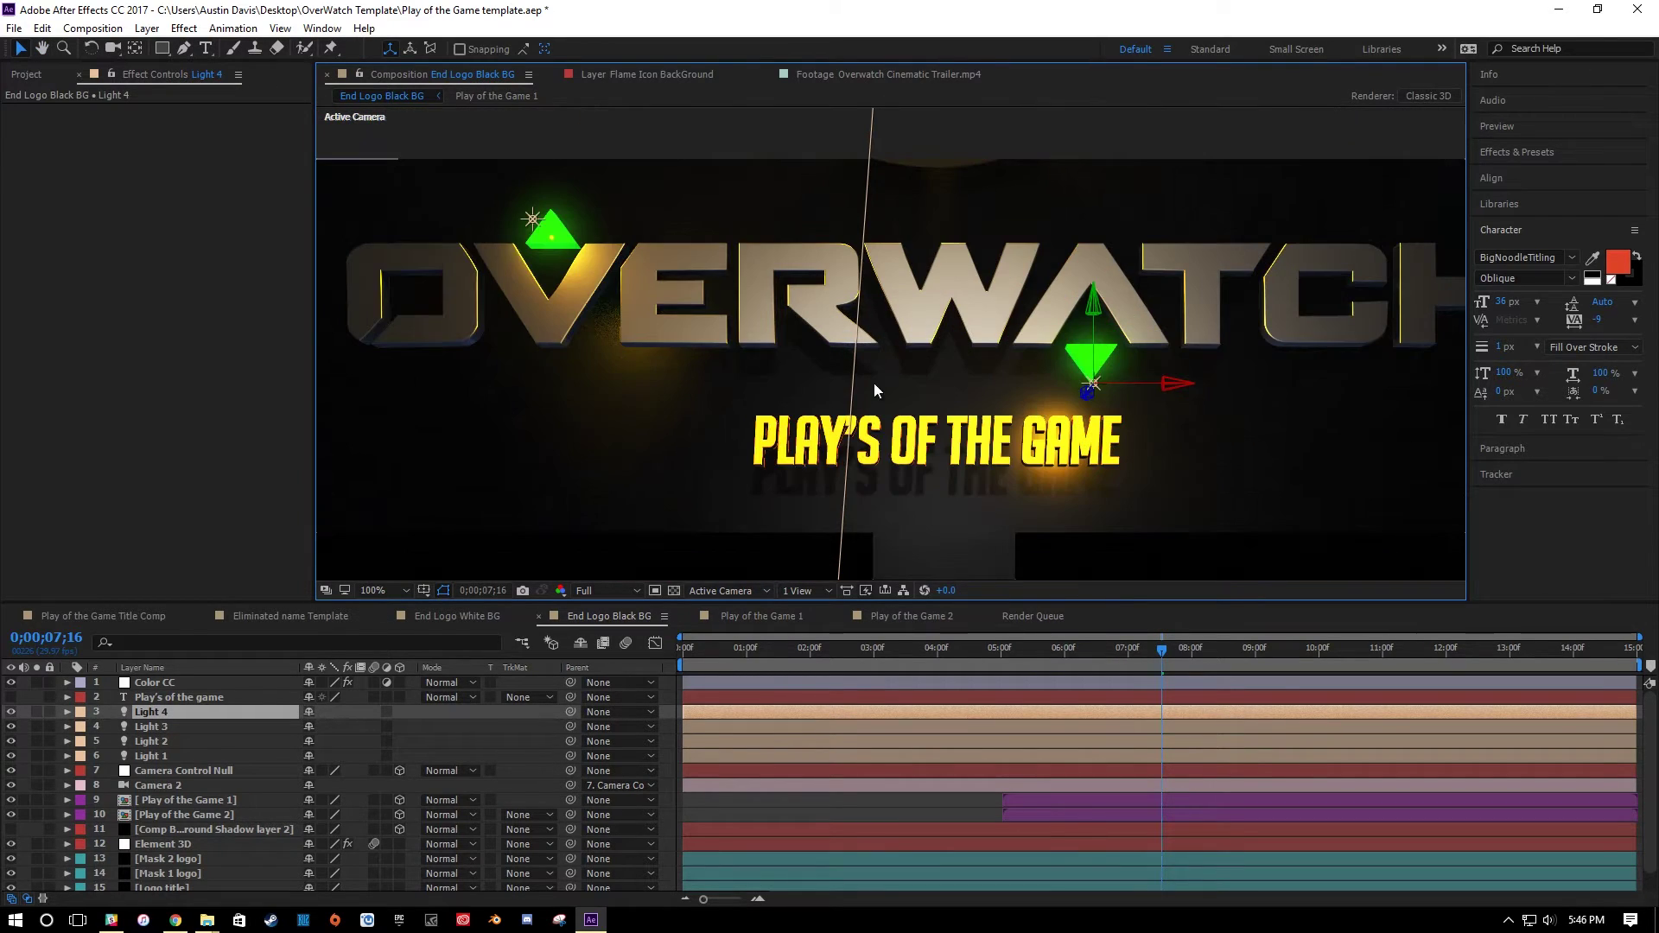
key(space)
drag(815, 380, 865, 409)
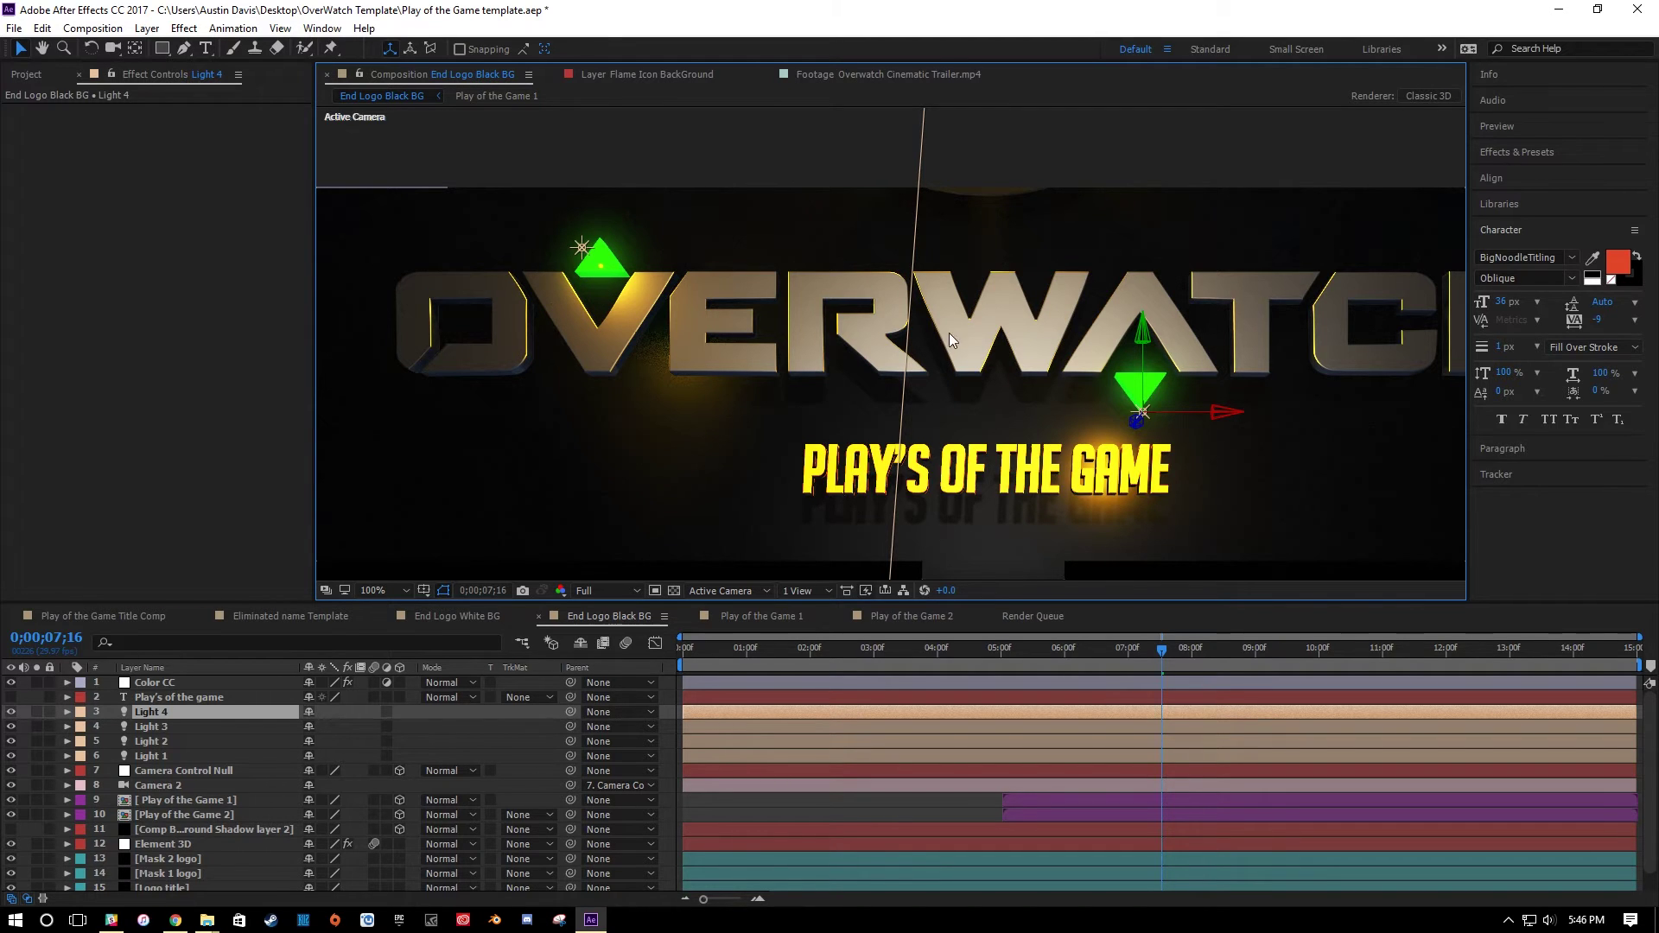
scroll(940, 424, up, 4)
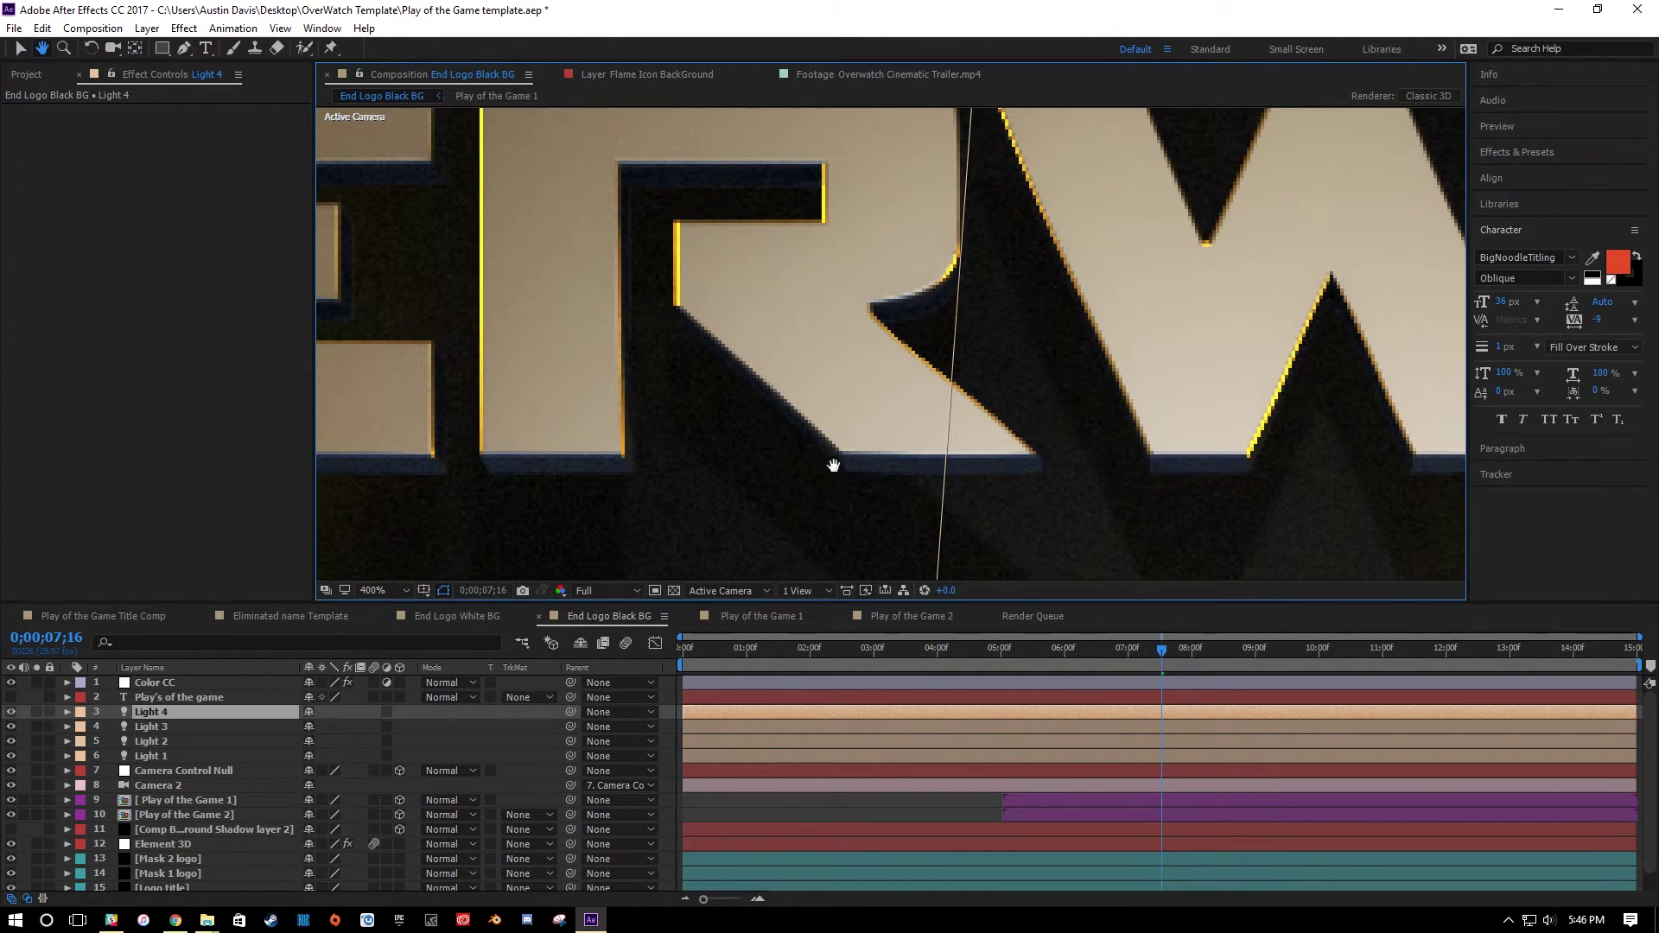
scroll(833, 459, down, 1)
scroll(847, 385, up, 1)
scroll(847, 385, down, 4)
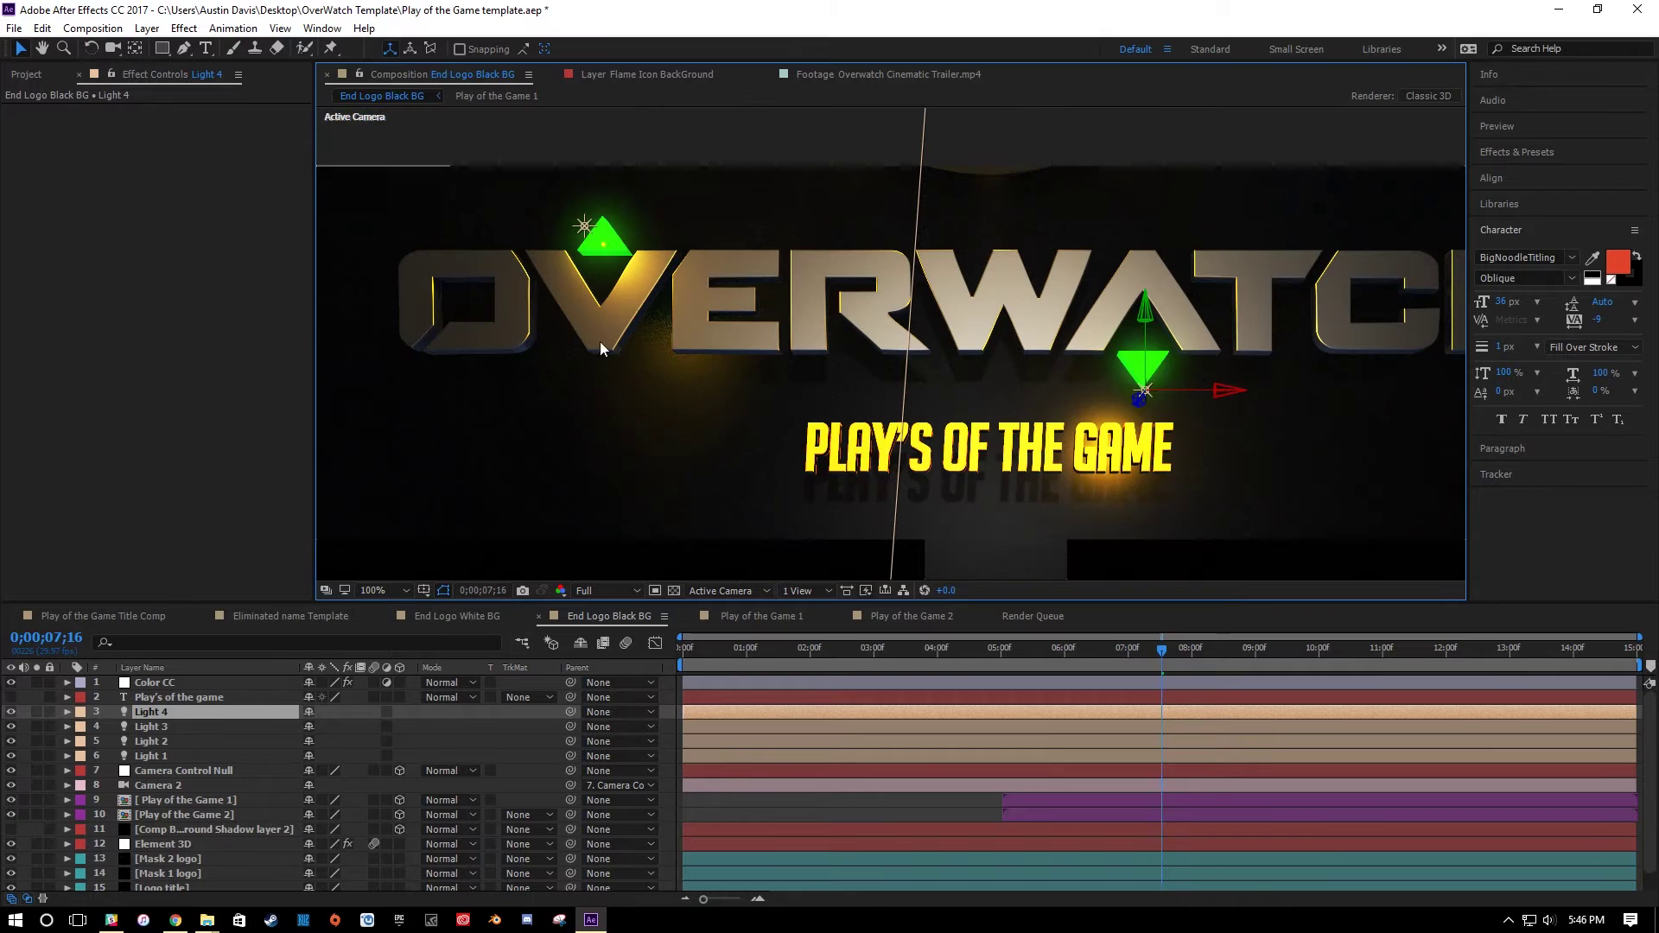
click(585, 228)
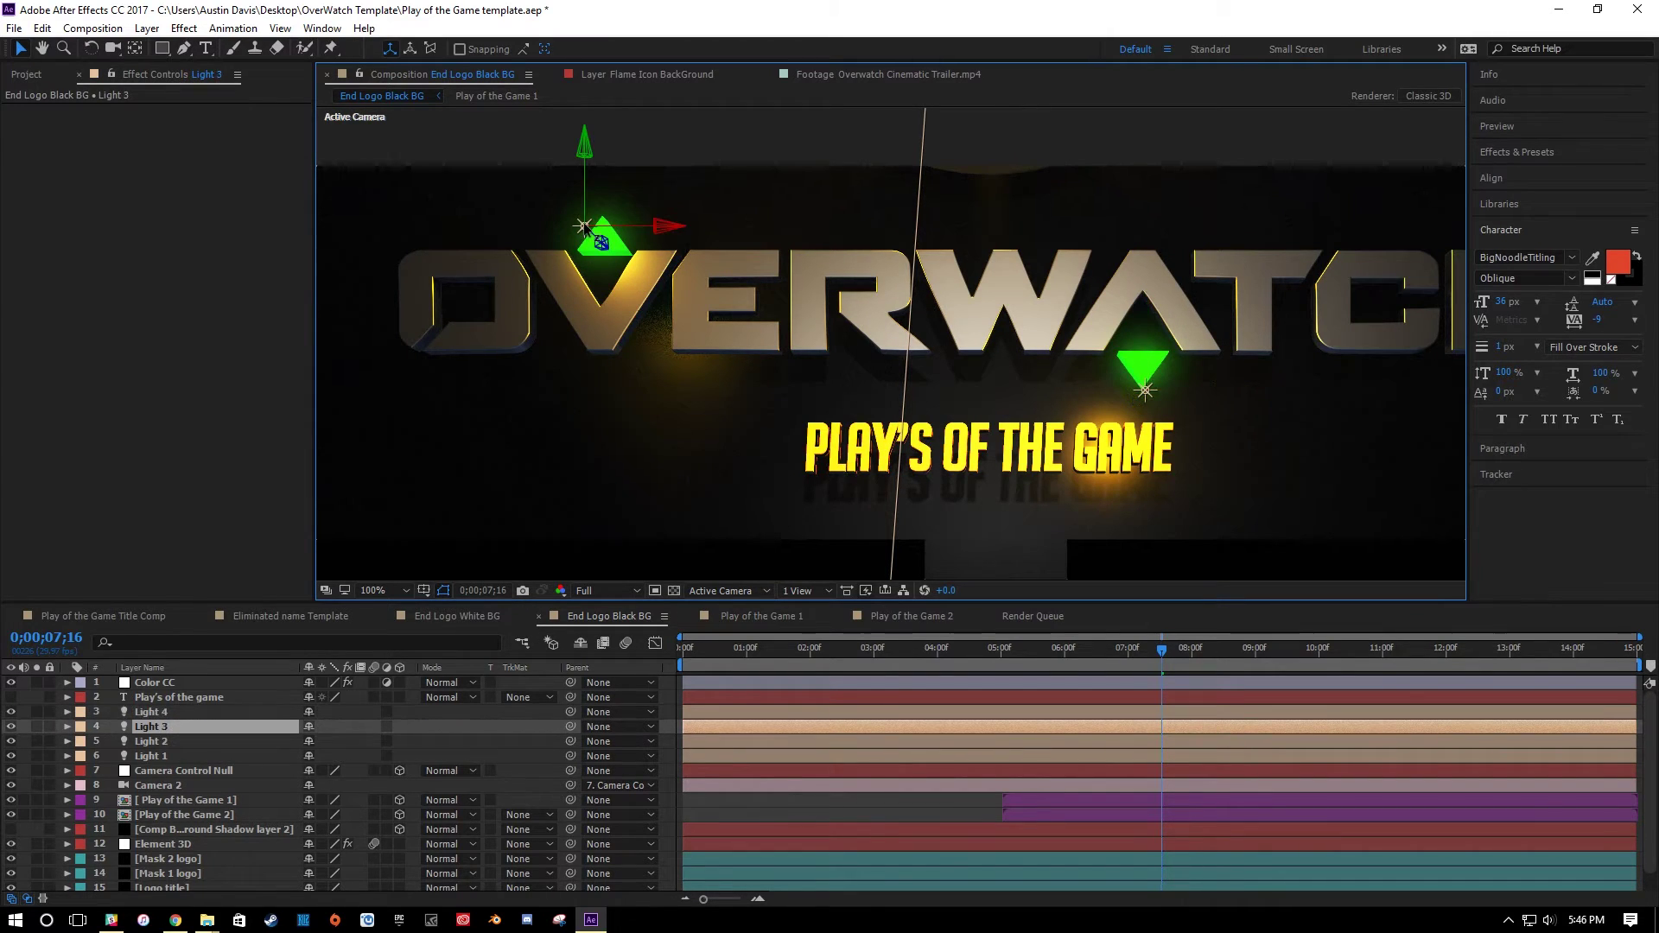
Sample the green triangle as Light 3's colour.
key(a)
key(a)
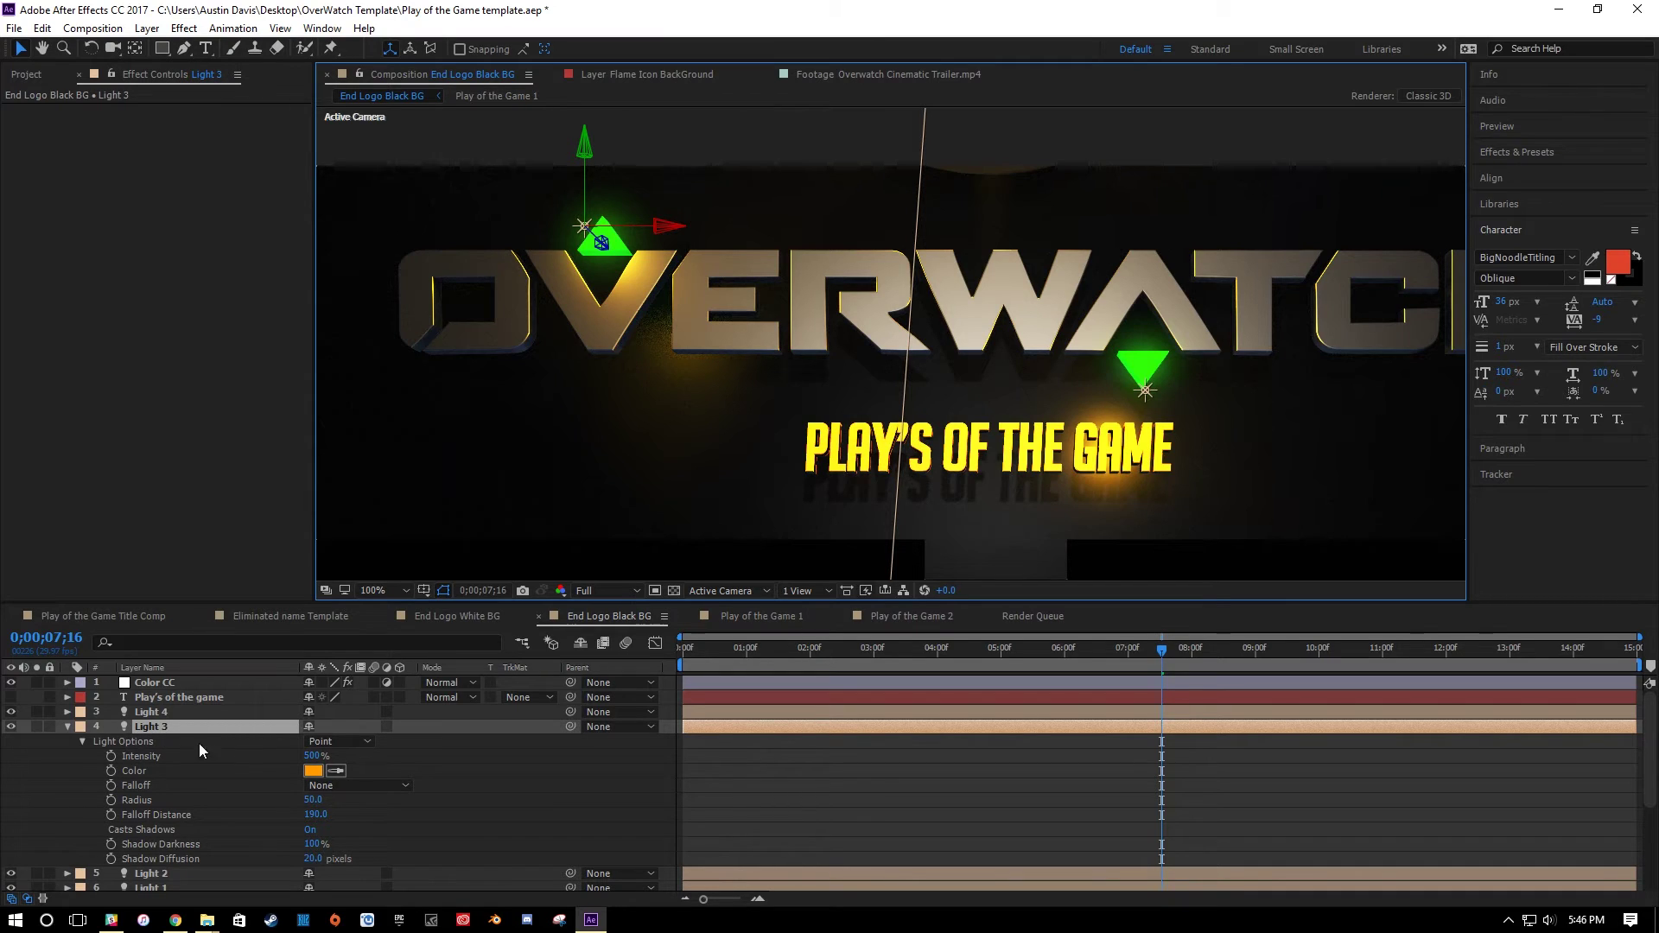
click(334, 770)
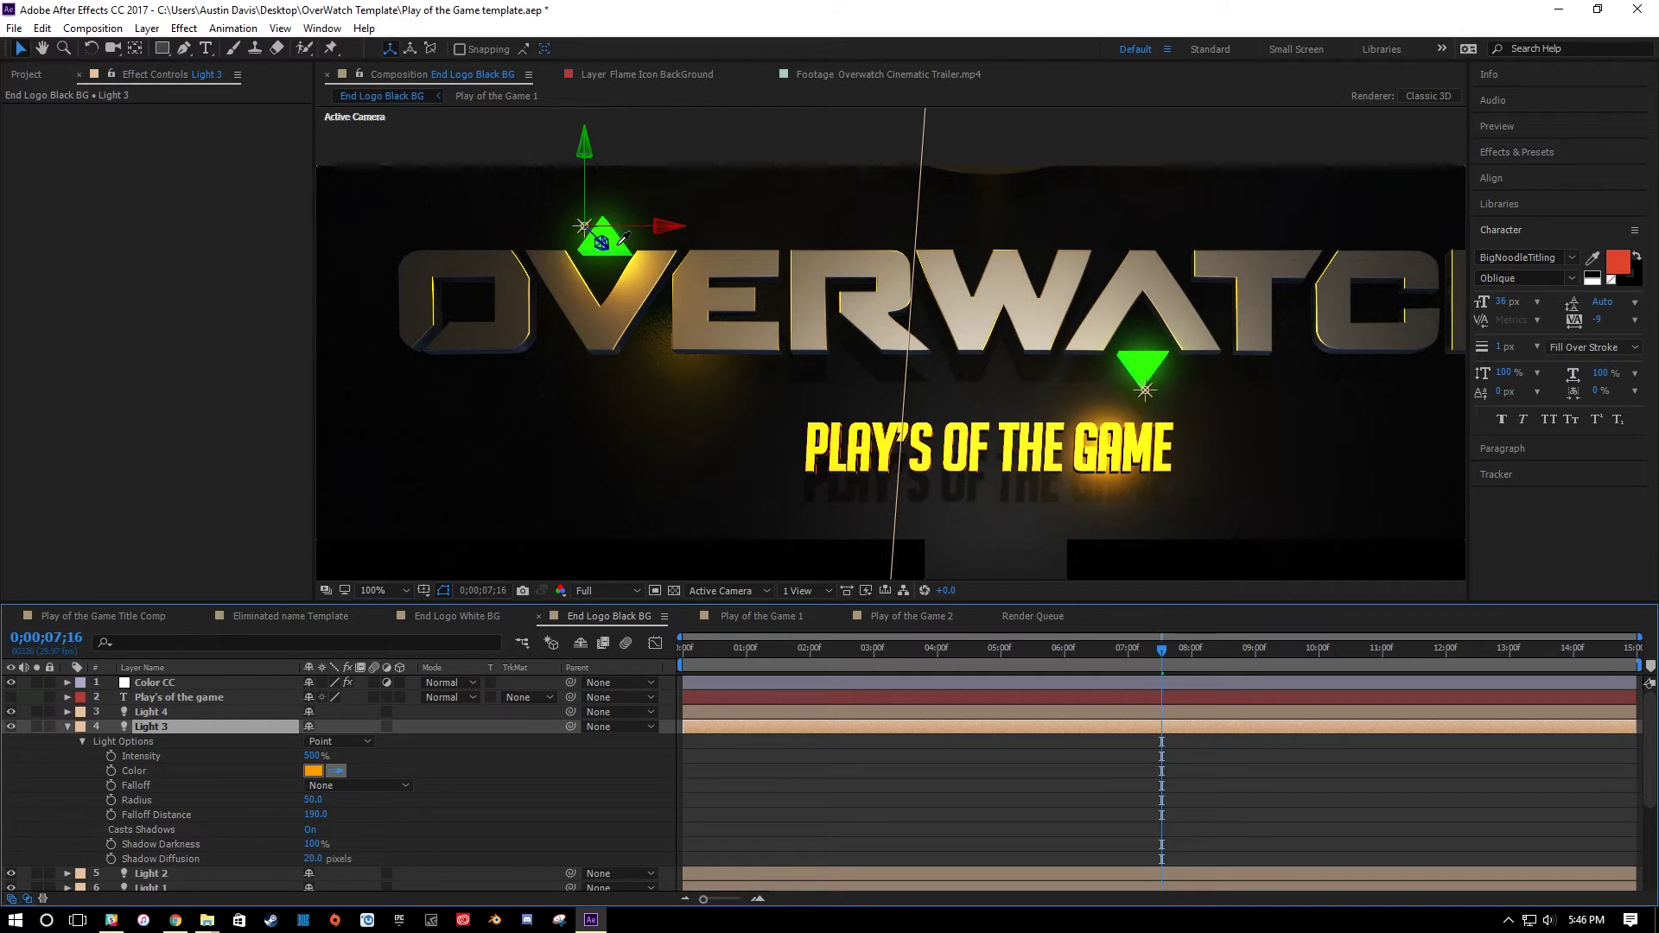
click(617, 245)
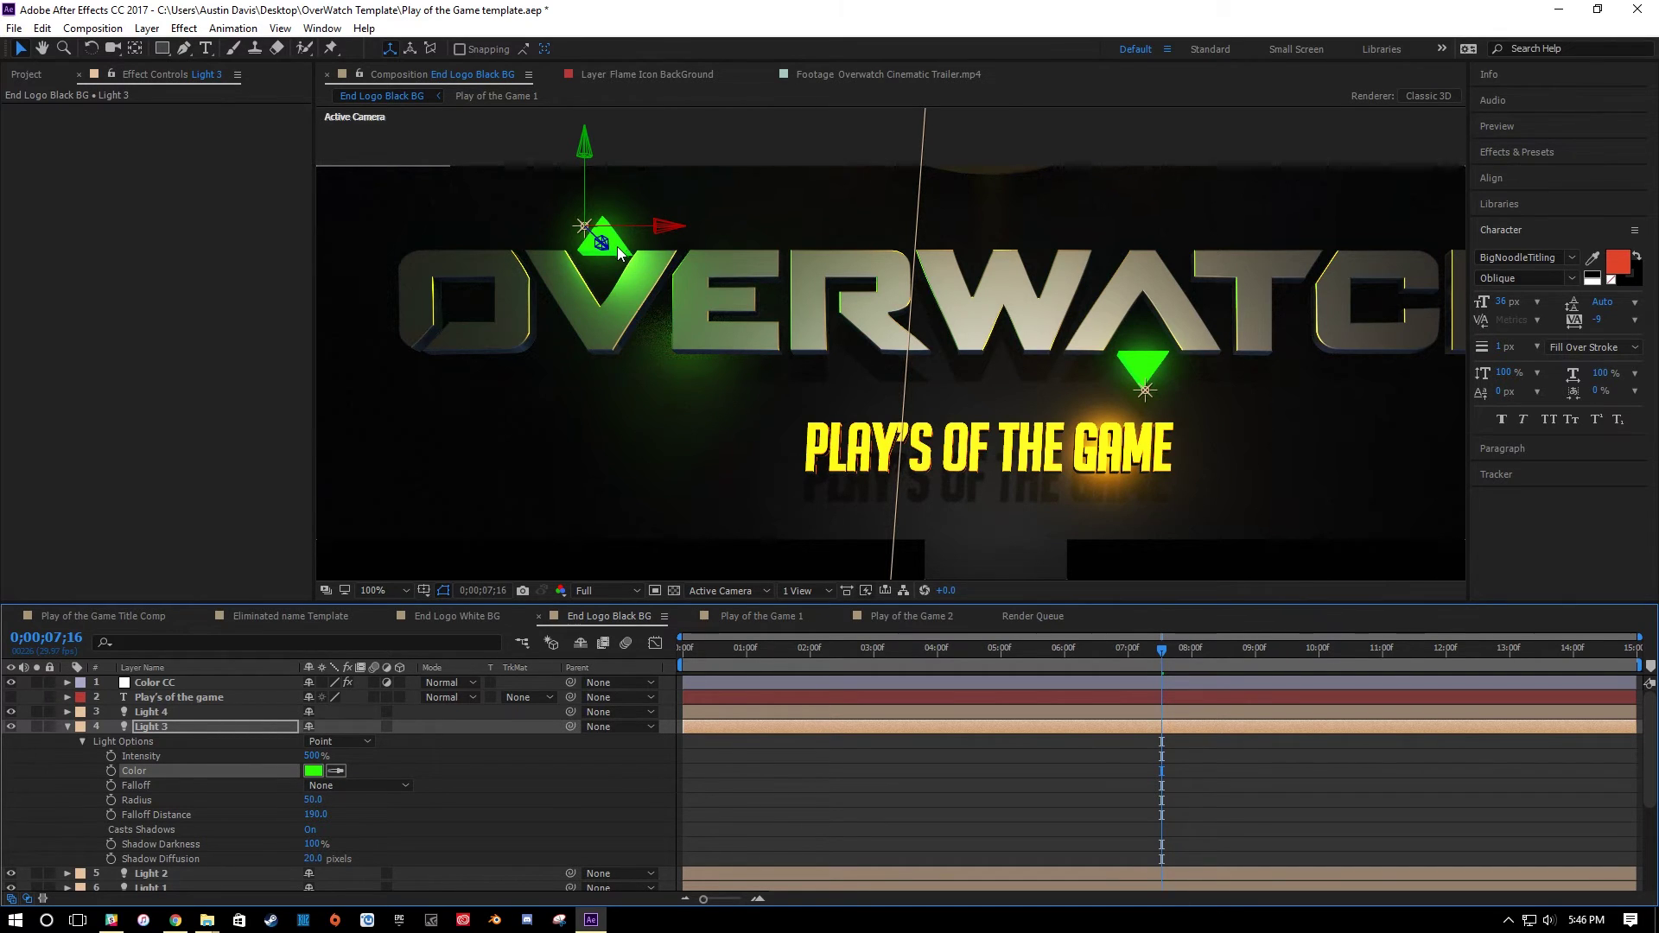
click(67, 727)
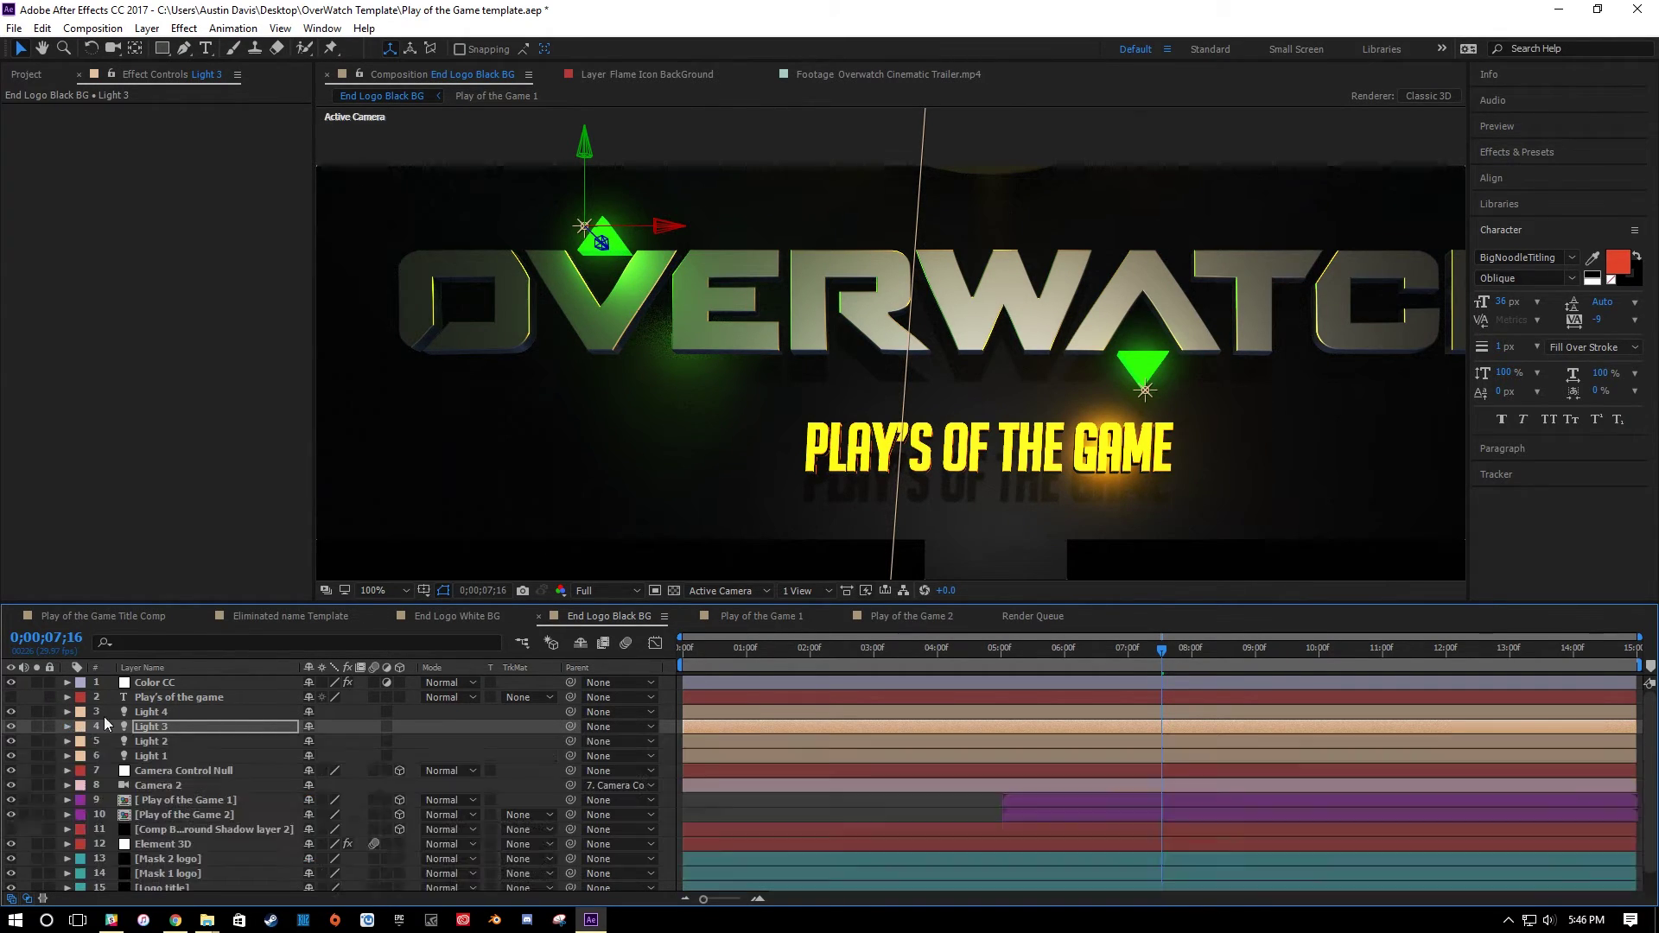
Select Light 4 and sample the green glow as its colour.
click(1143, 394)
key(a)
key(a)
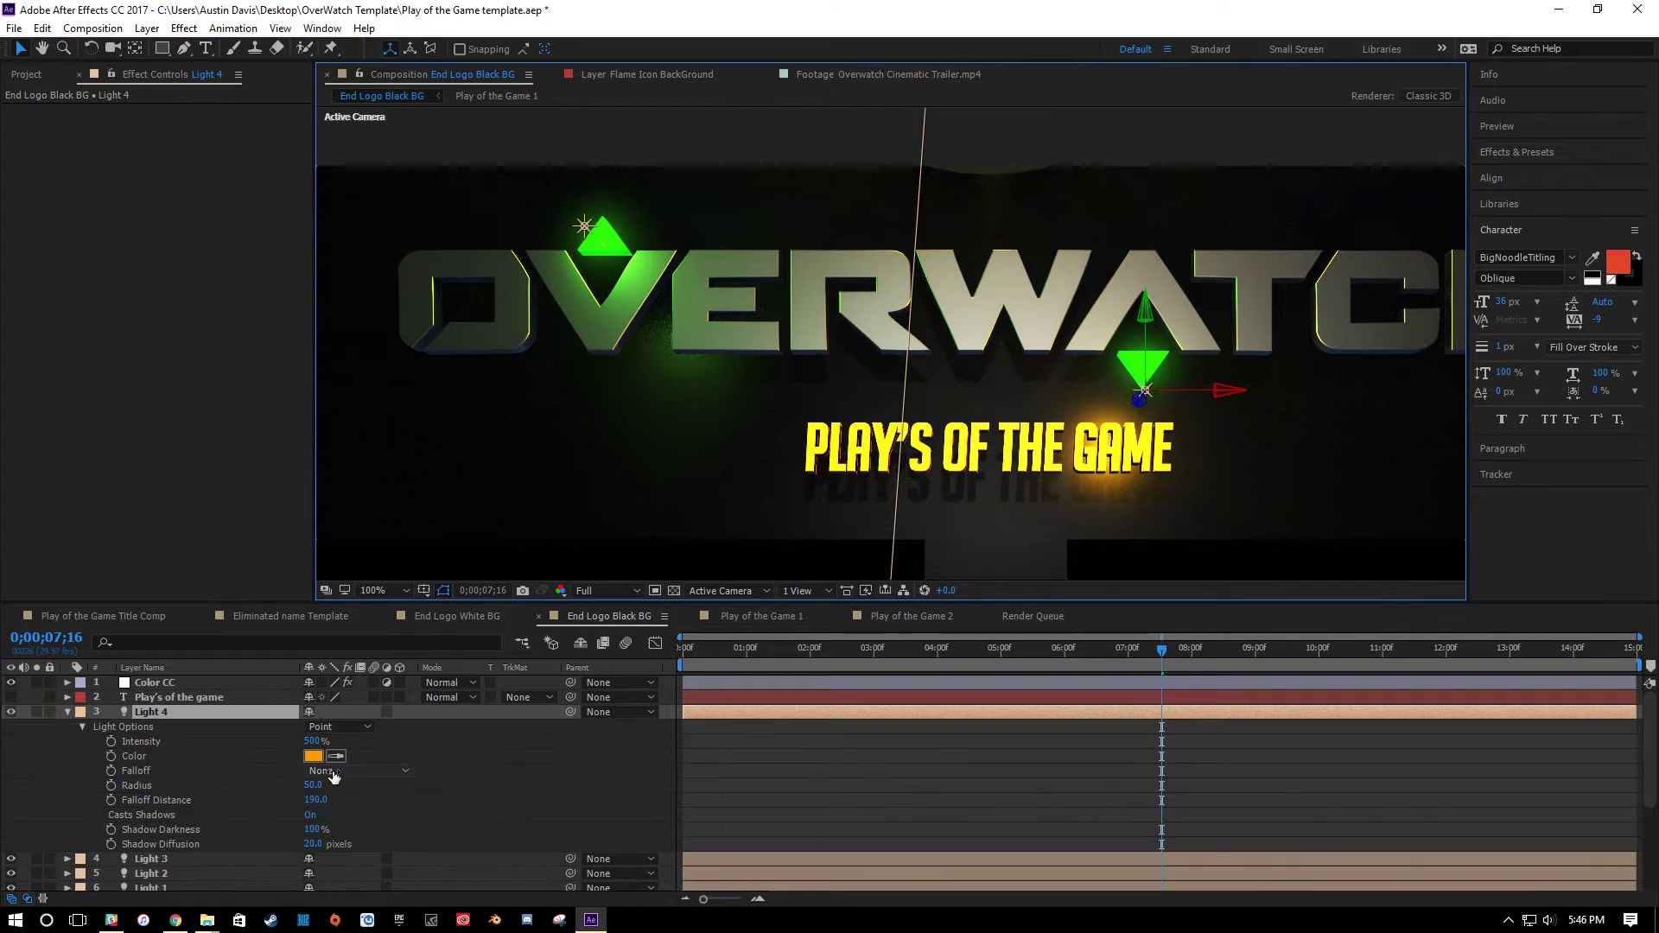
click(337, 756)
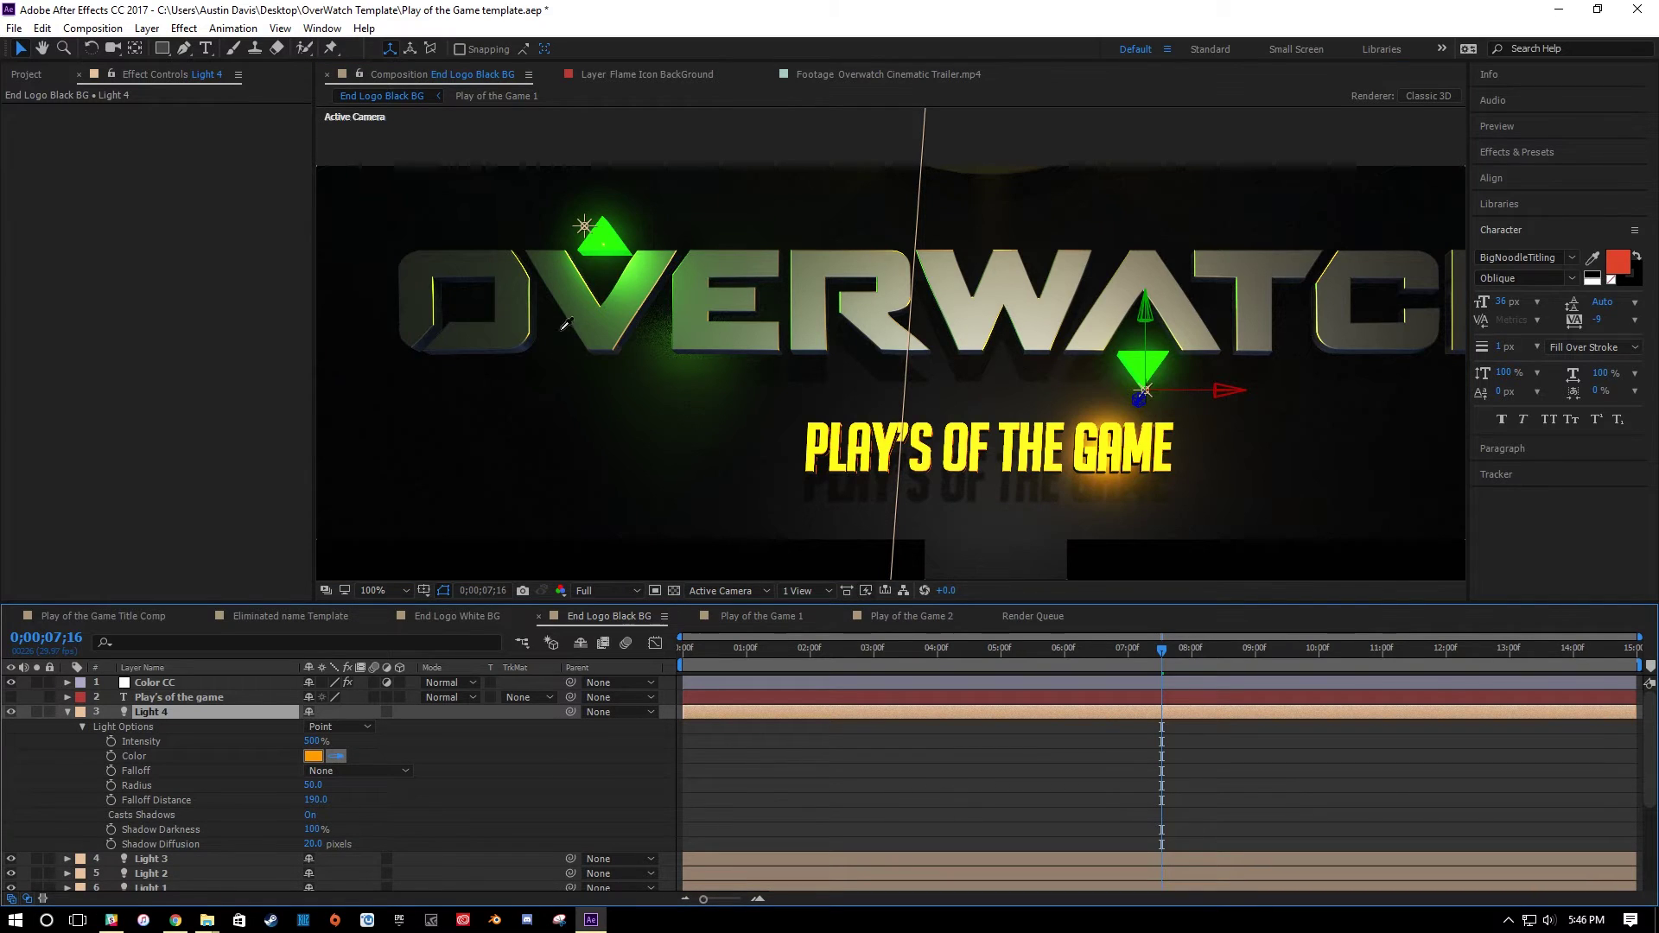
click(613, 245)
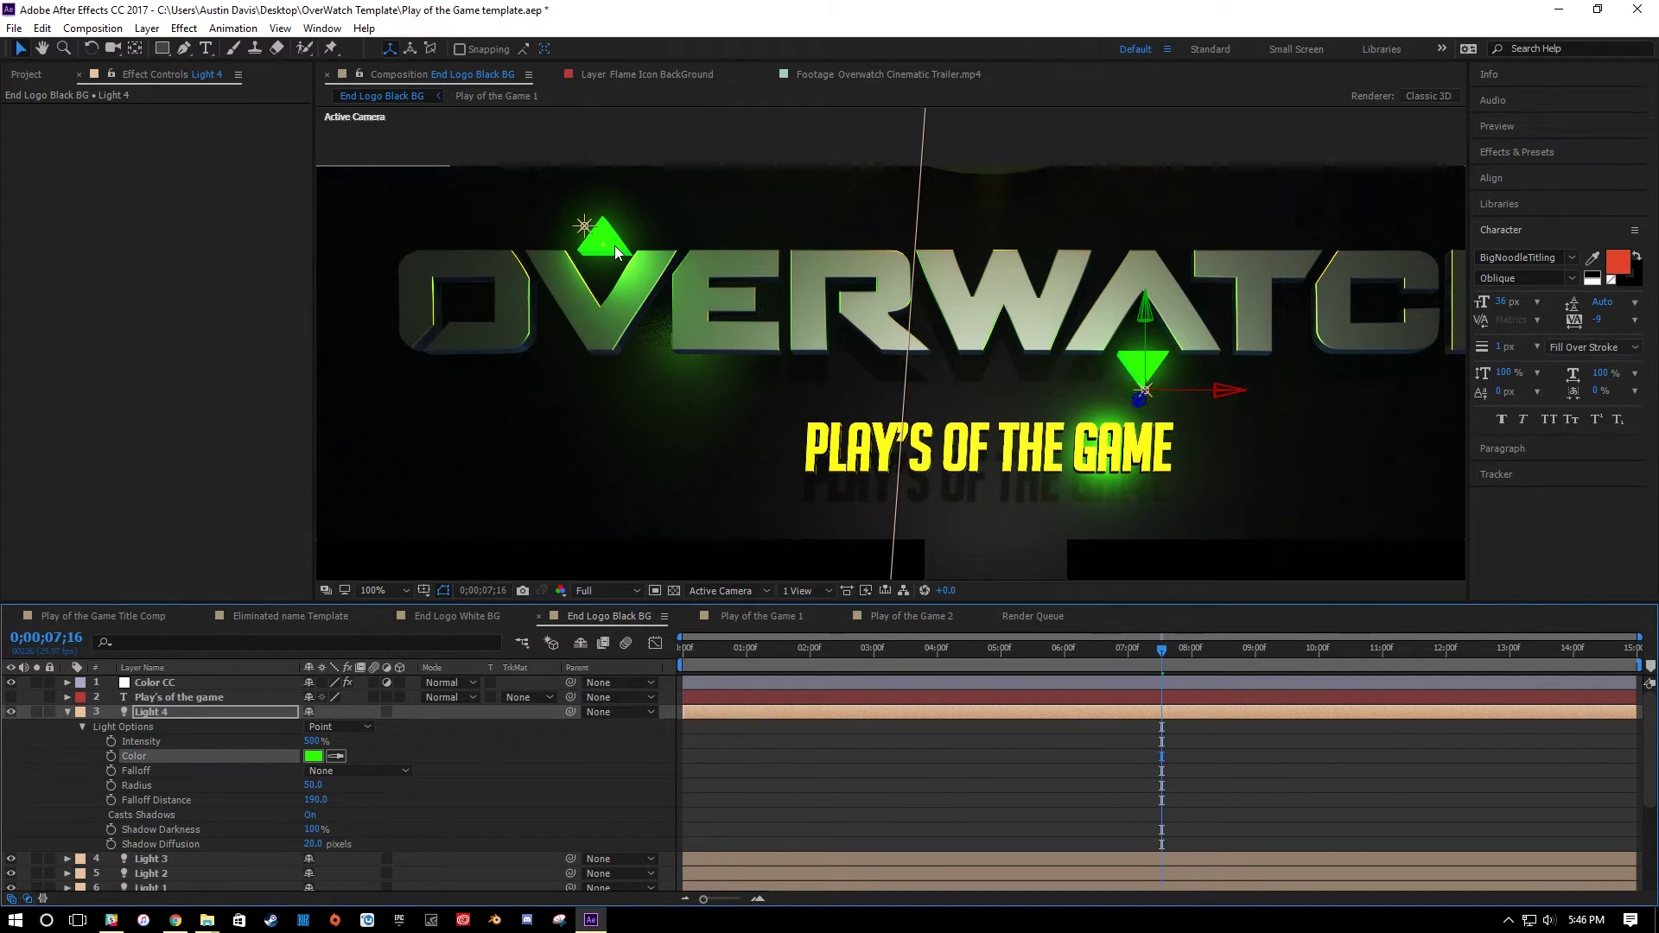
click(68, 712)
At 0;00;01;27, sample the emblem's green as Light 2's colour.
click(804, 646)
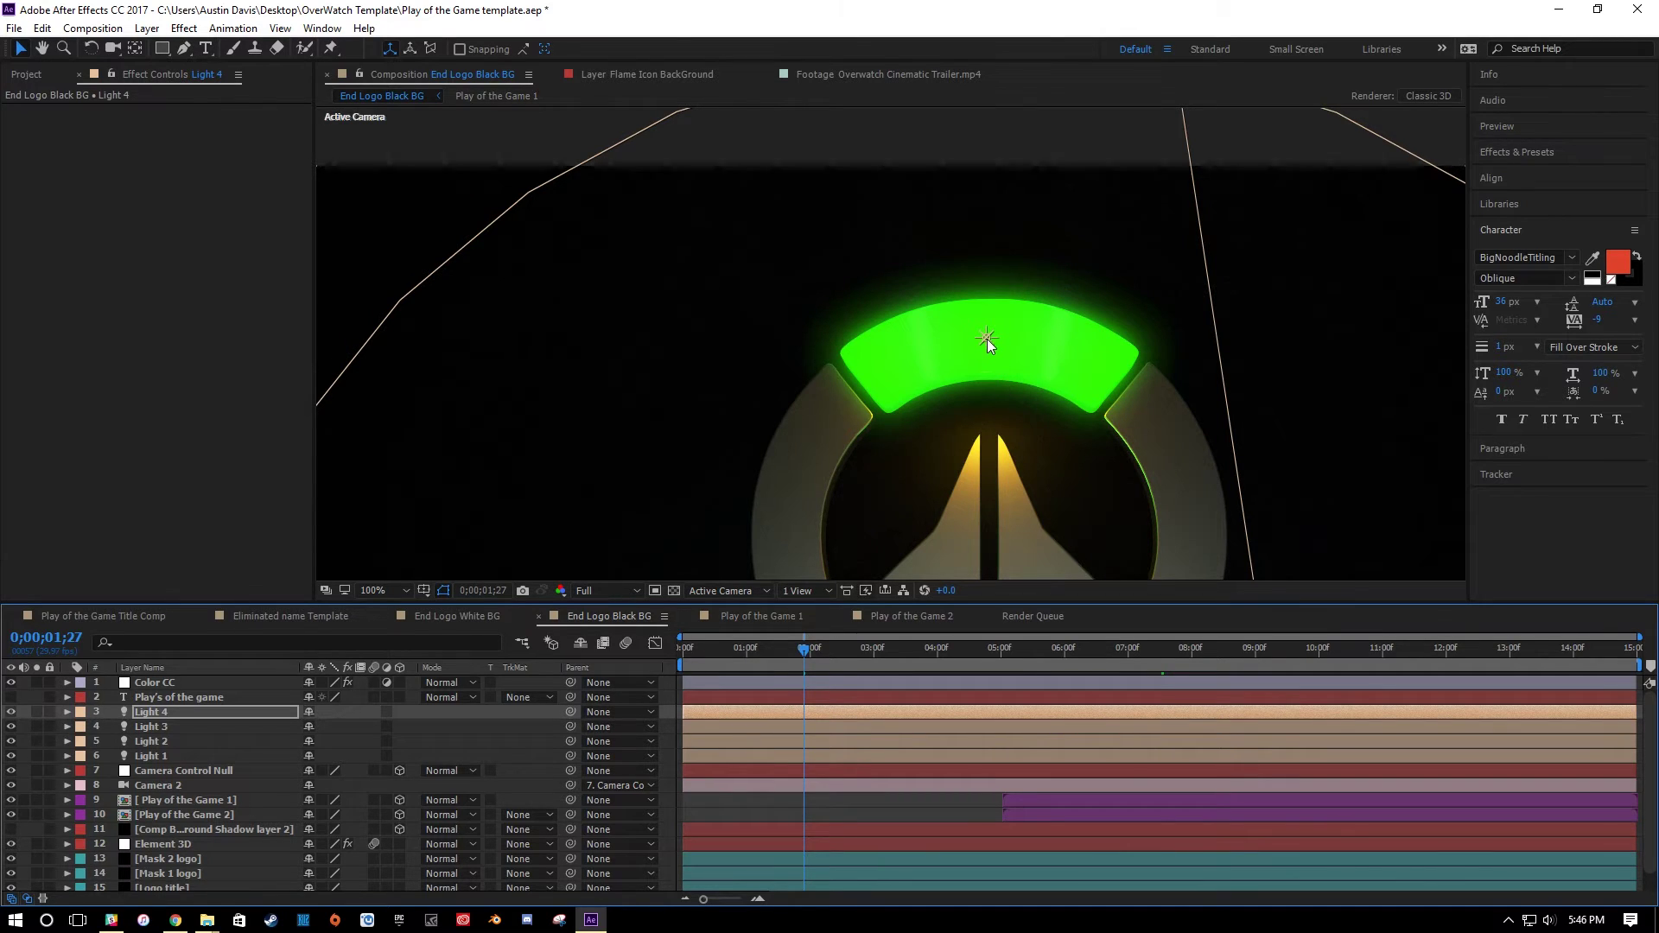
click(987, 338)
key(a)
key(a)
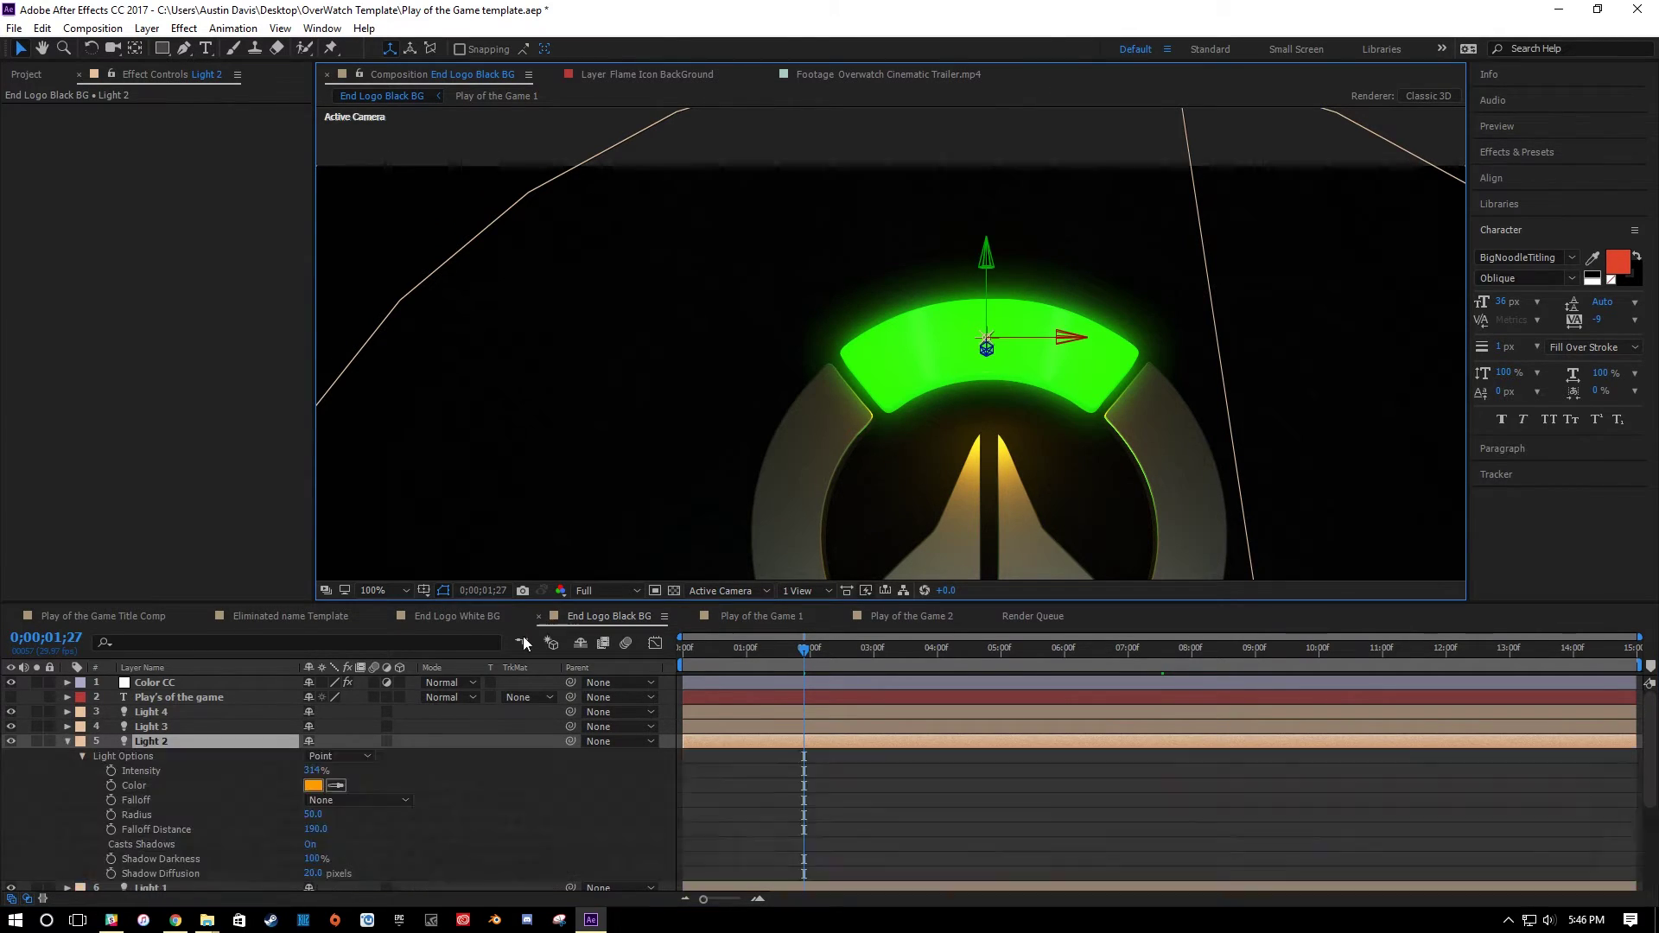
click(337, 783)
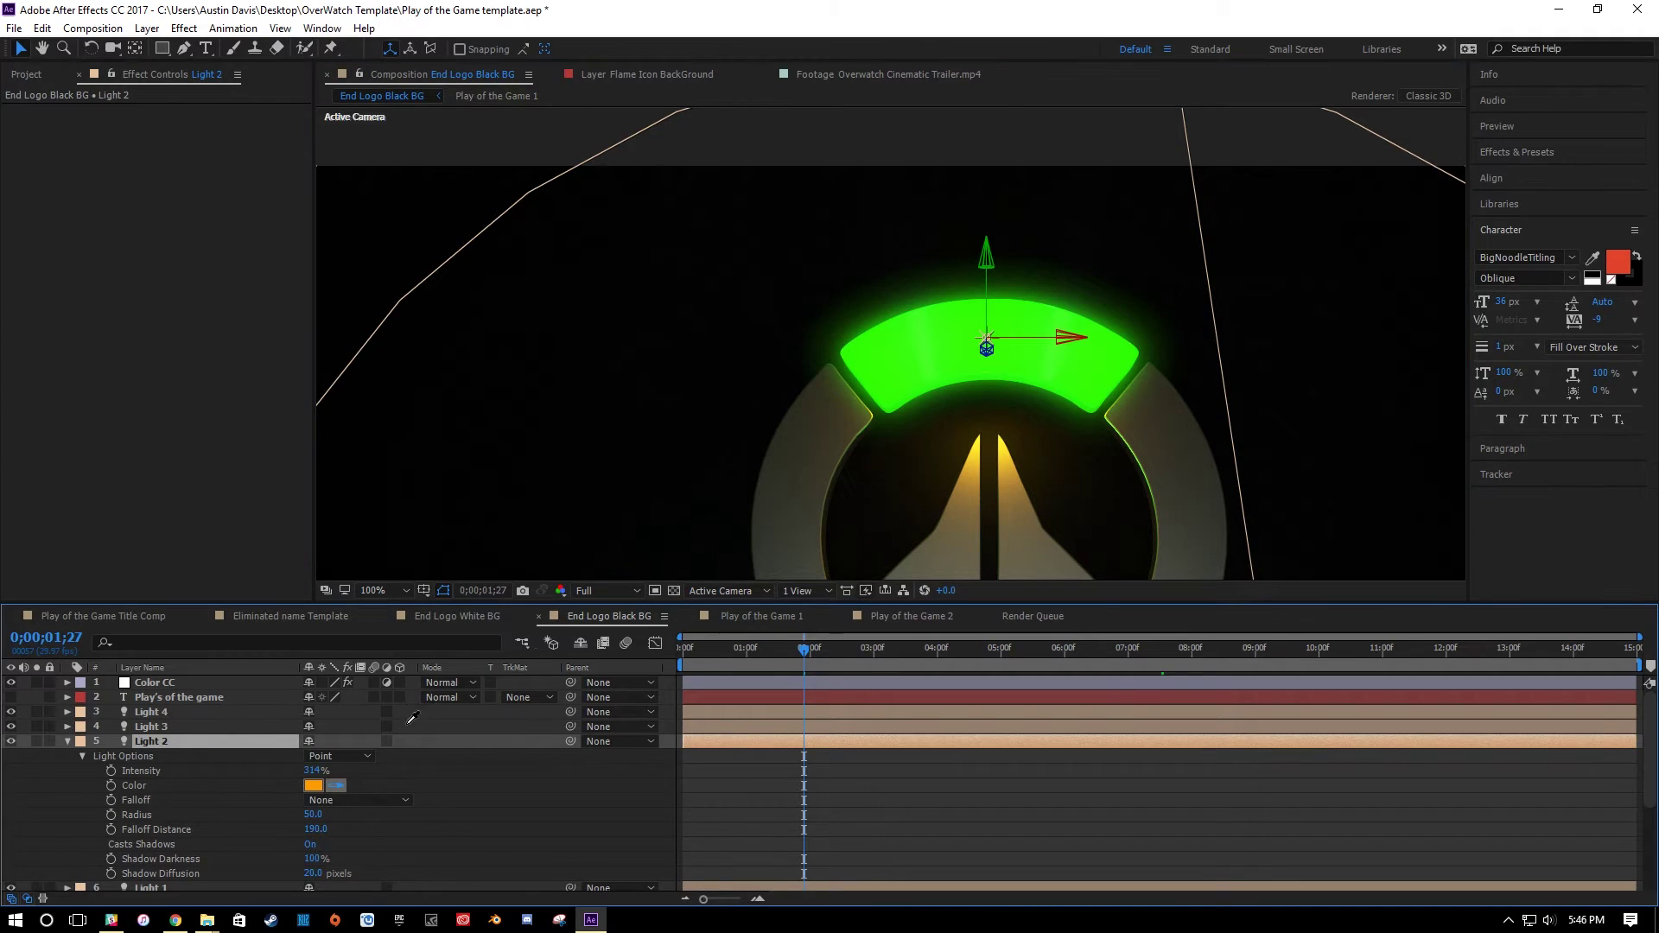
click(926, 348)
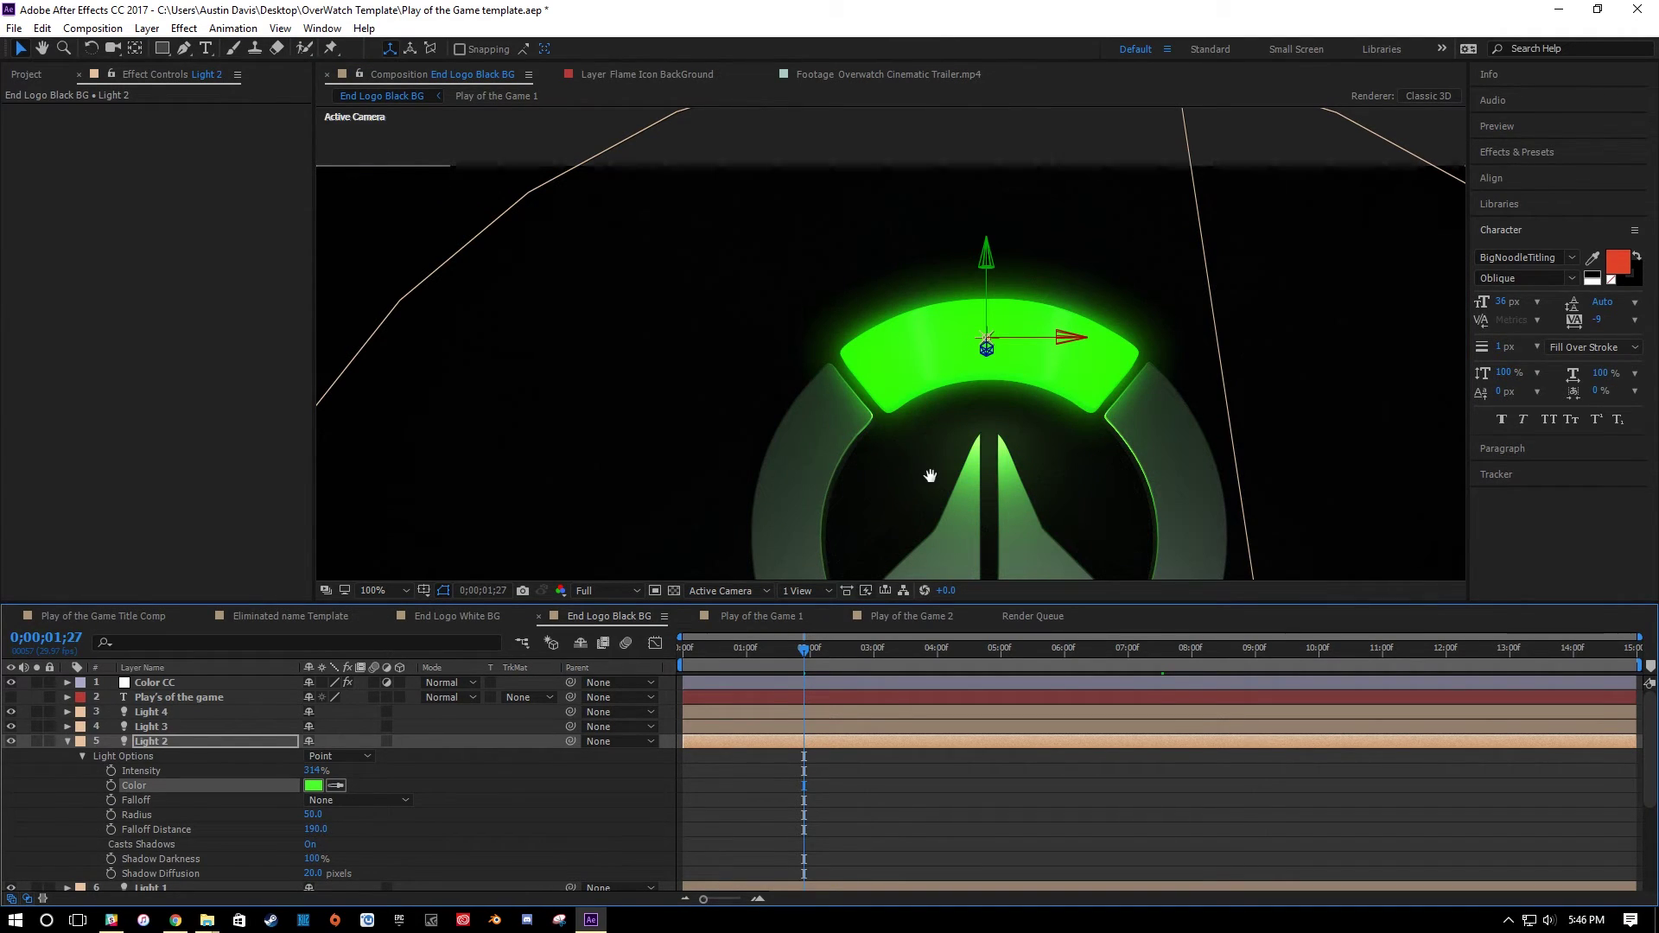
Check the green emblem, collapse Light 2, then open Play of the Game 1 and Eliminated name Template.
drag(925, 470, 904, 327)
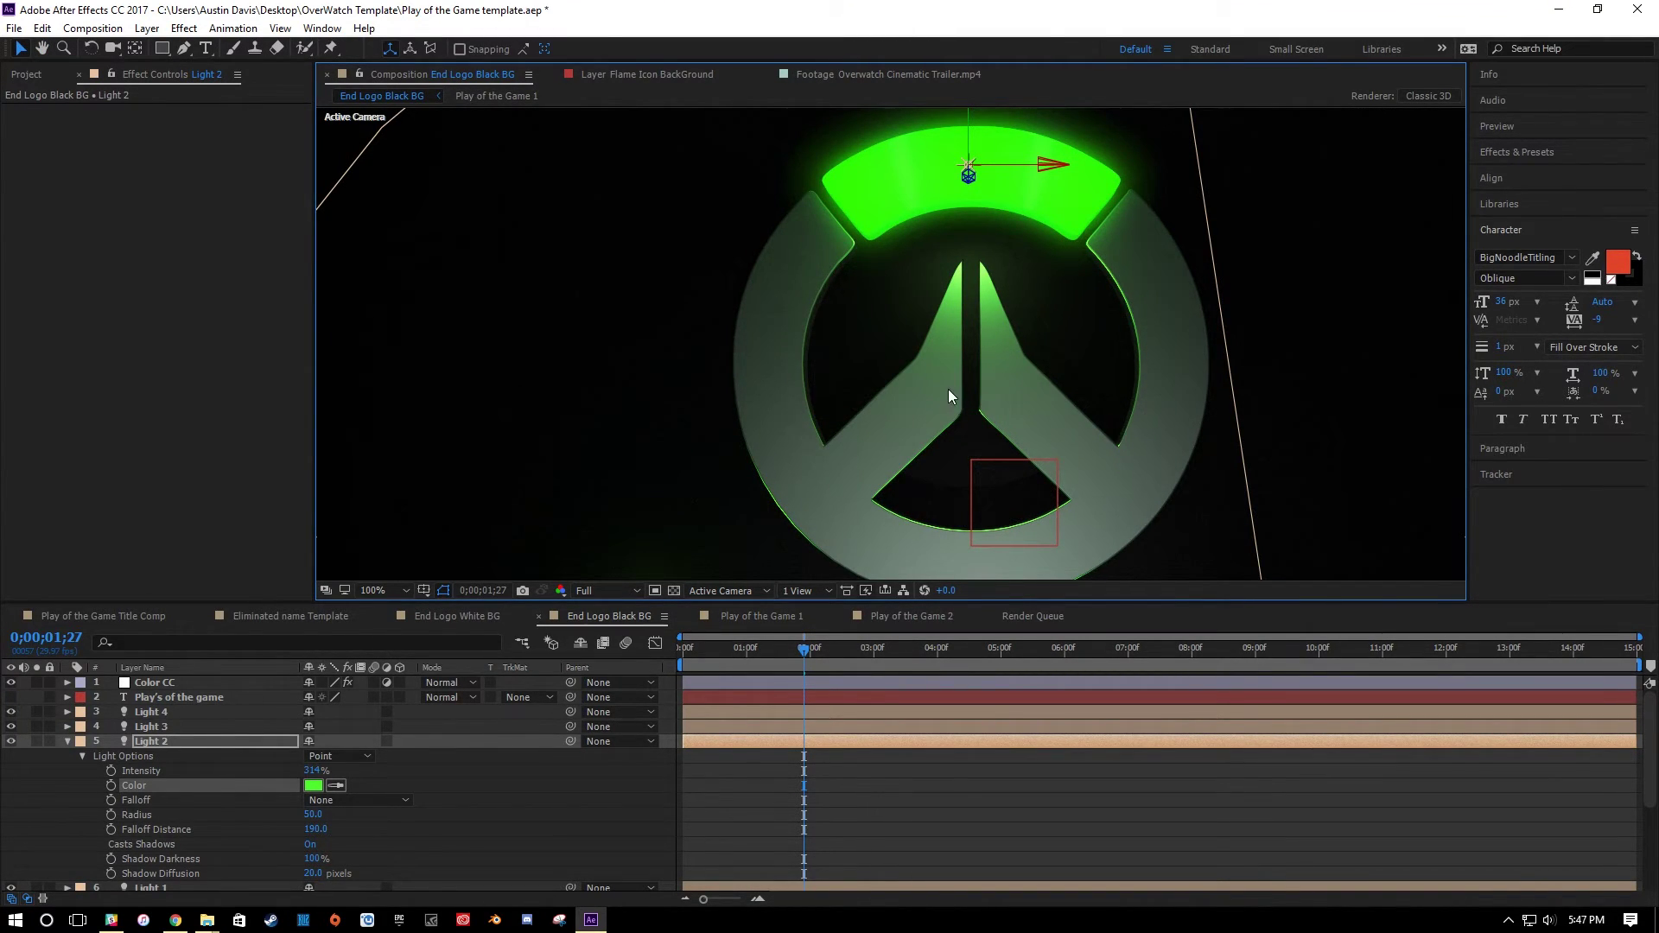
drag(842, 472, 863, 304)
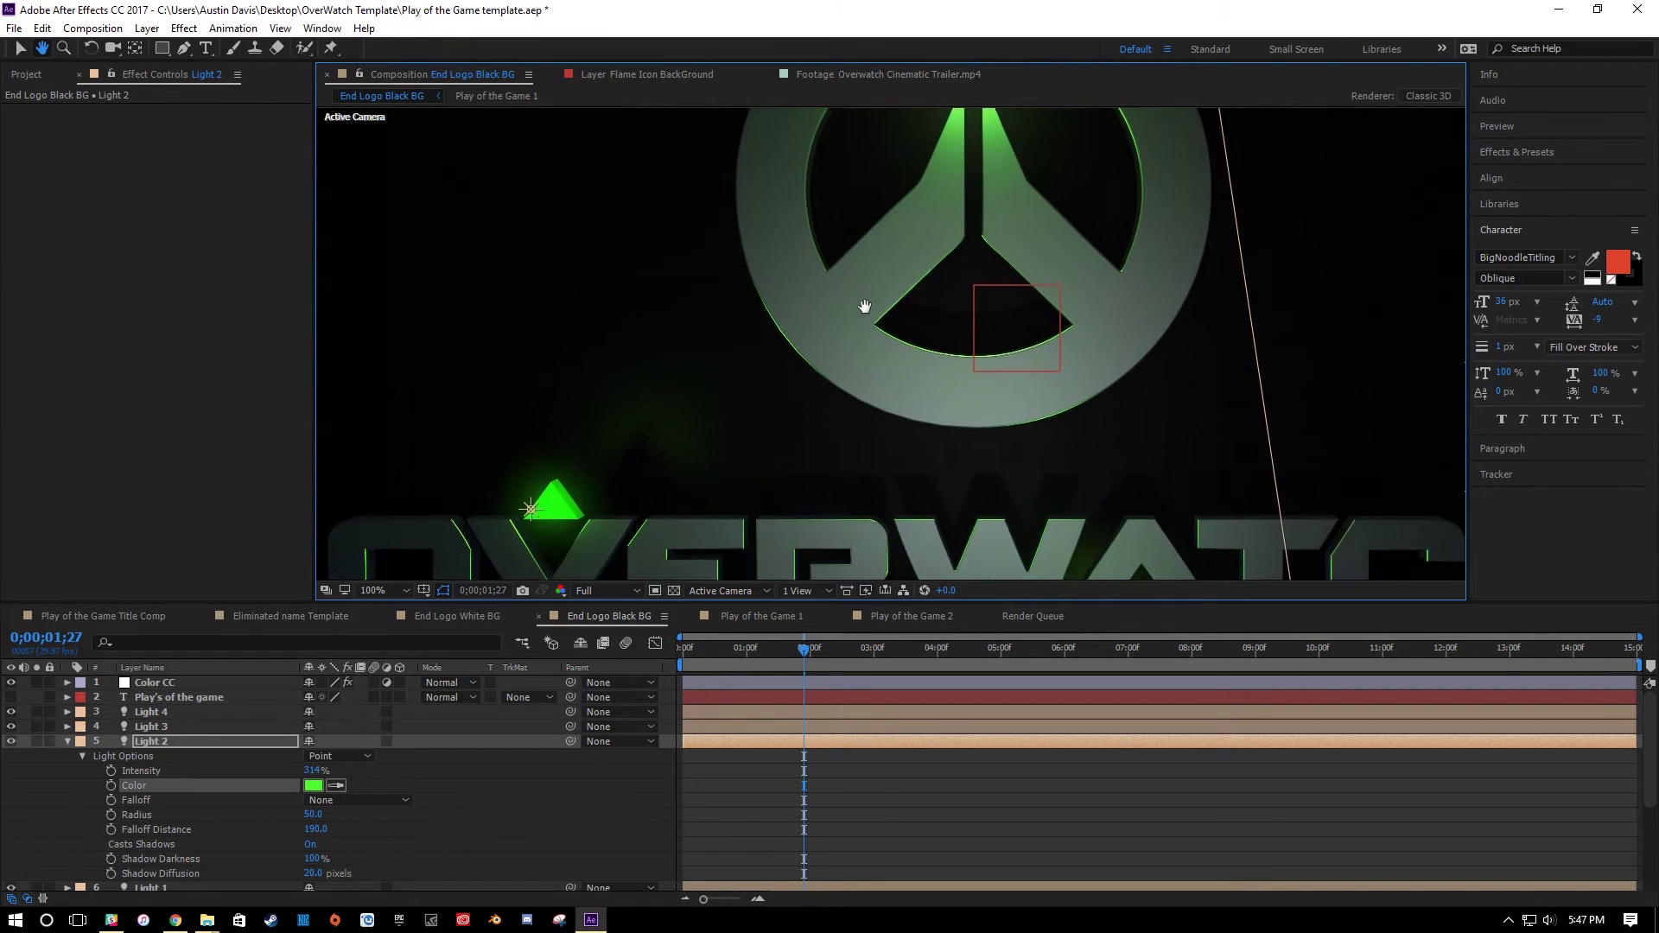
drag(974, 500, 892, 414)
scroll(1002, 396, down, 1)
key(v)
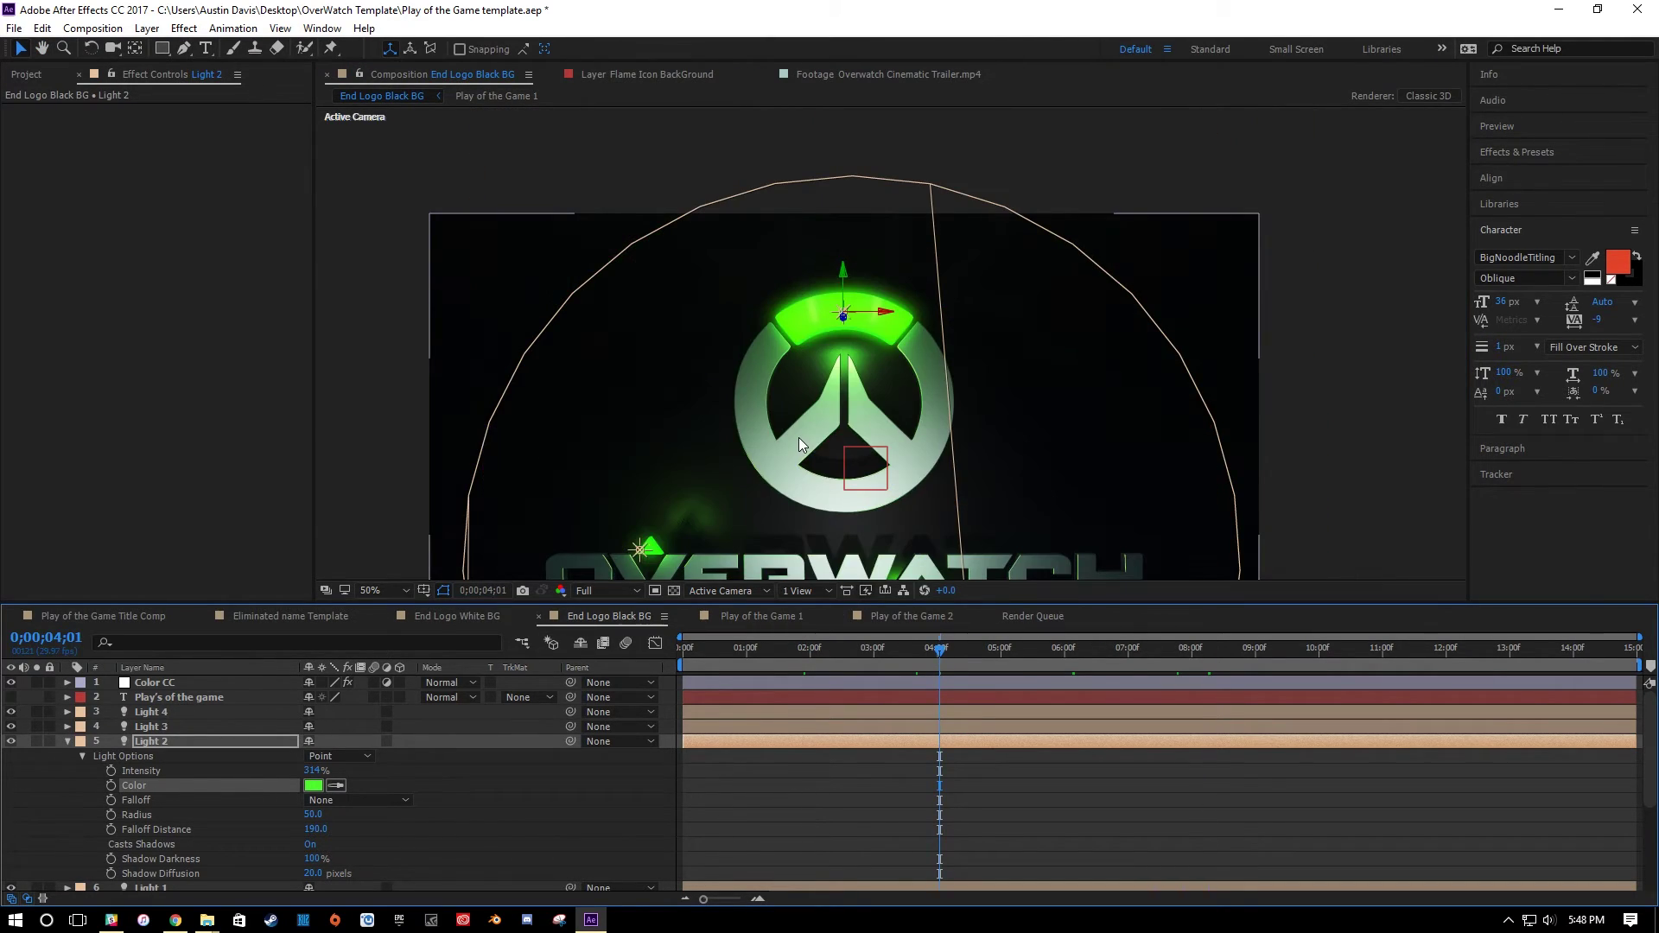
scroll(875, 472, up, 2)
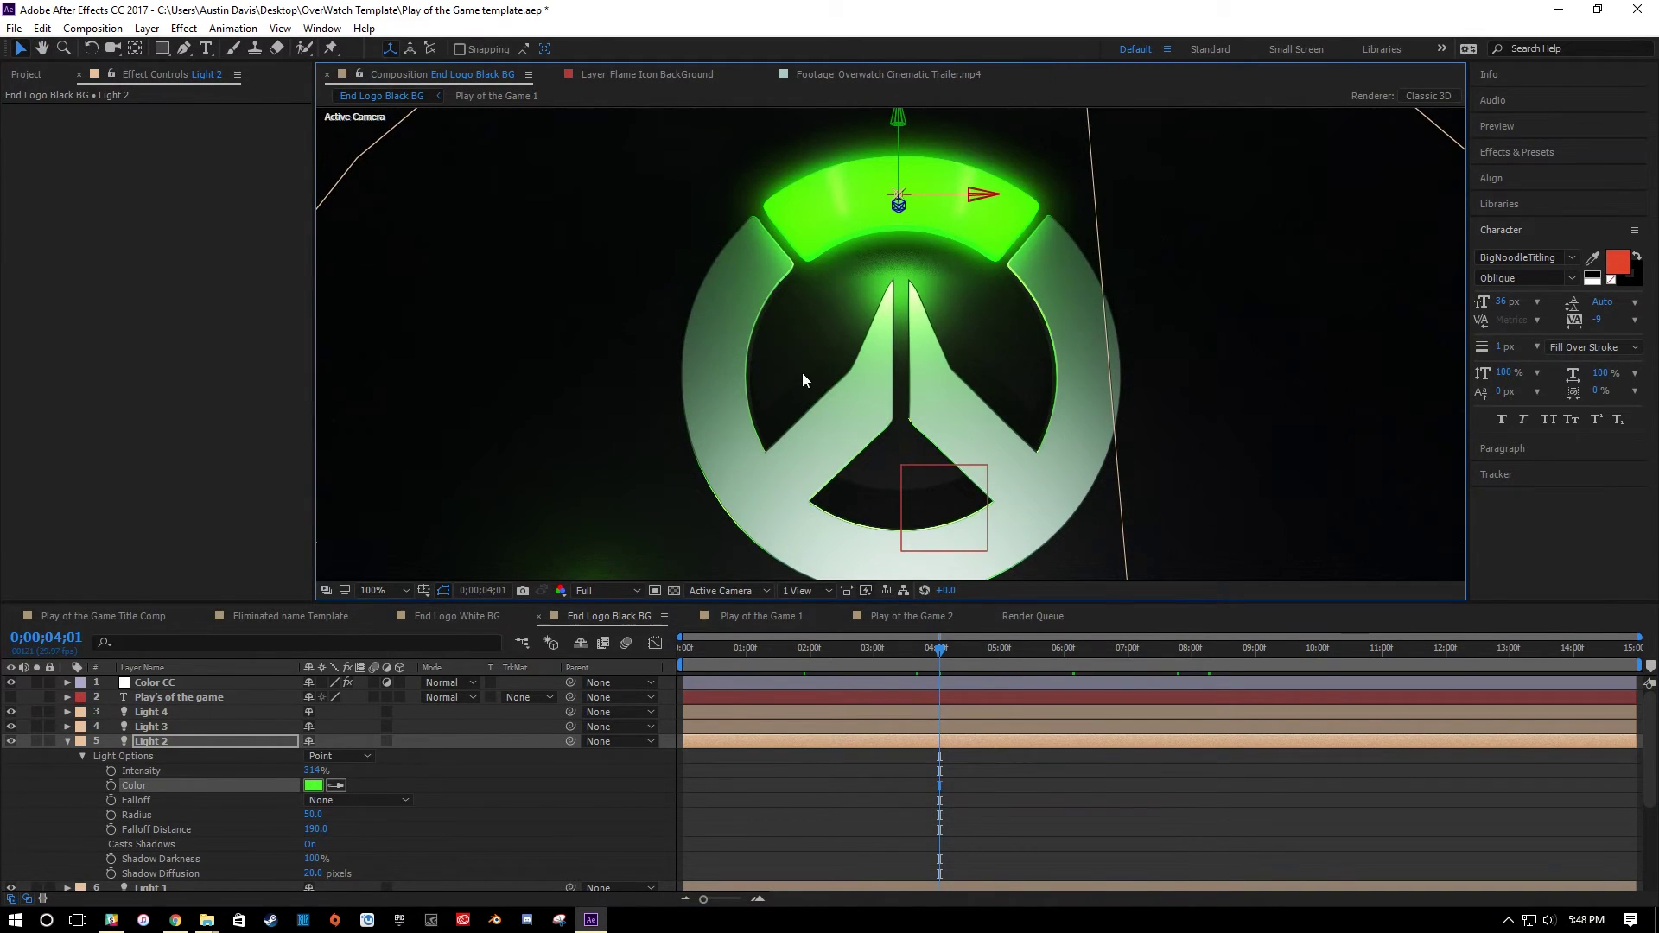
drag(800, 386, 855, 315)
key(v)
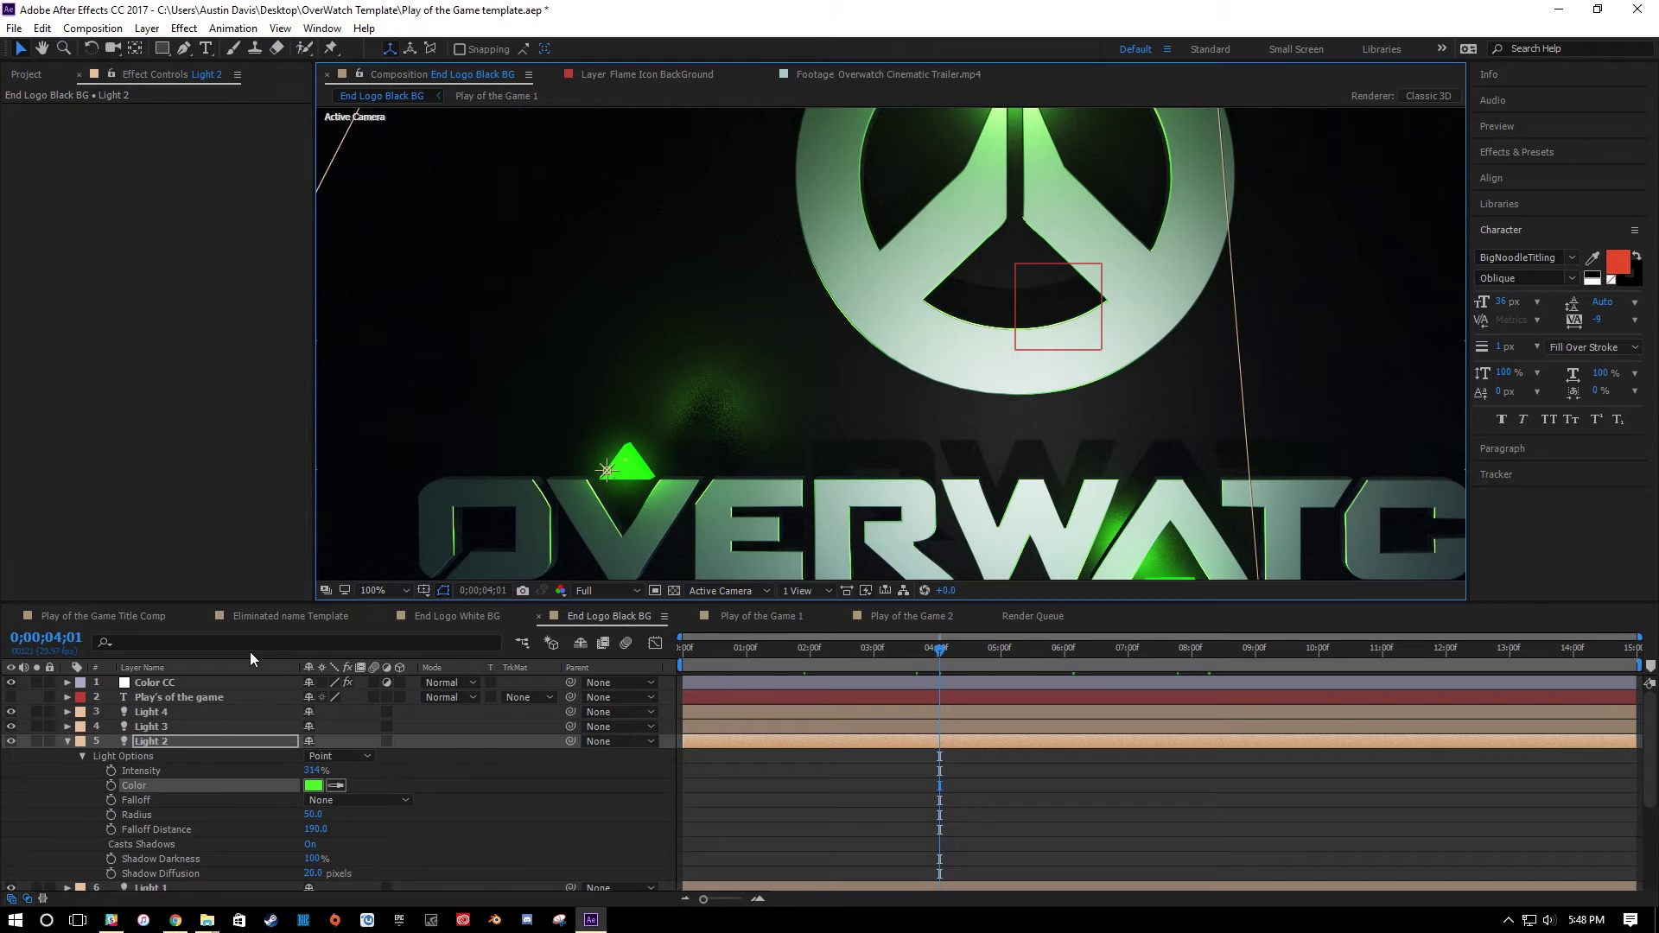
key(u)
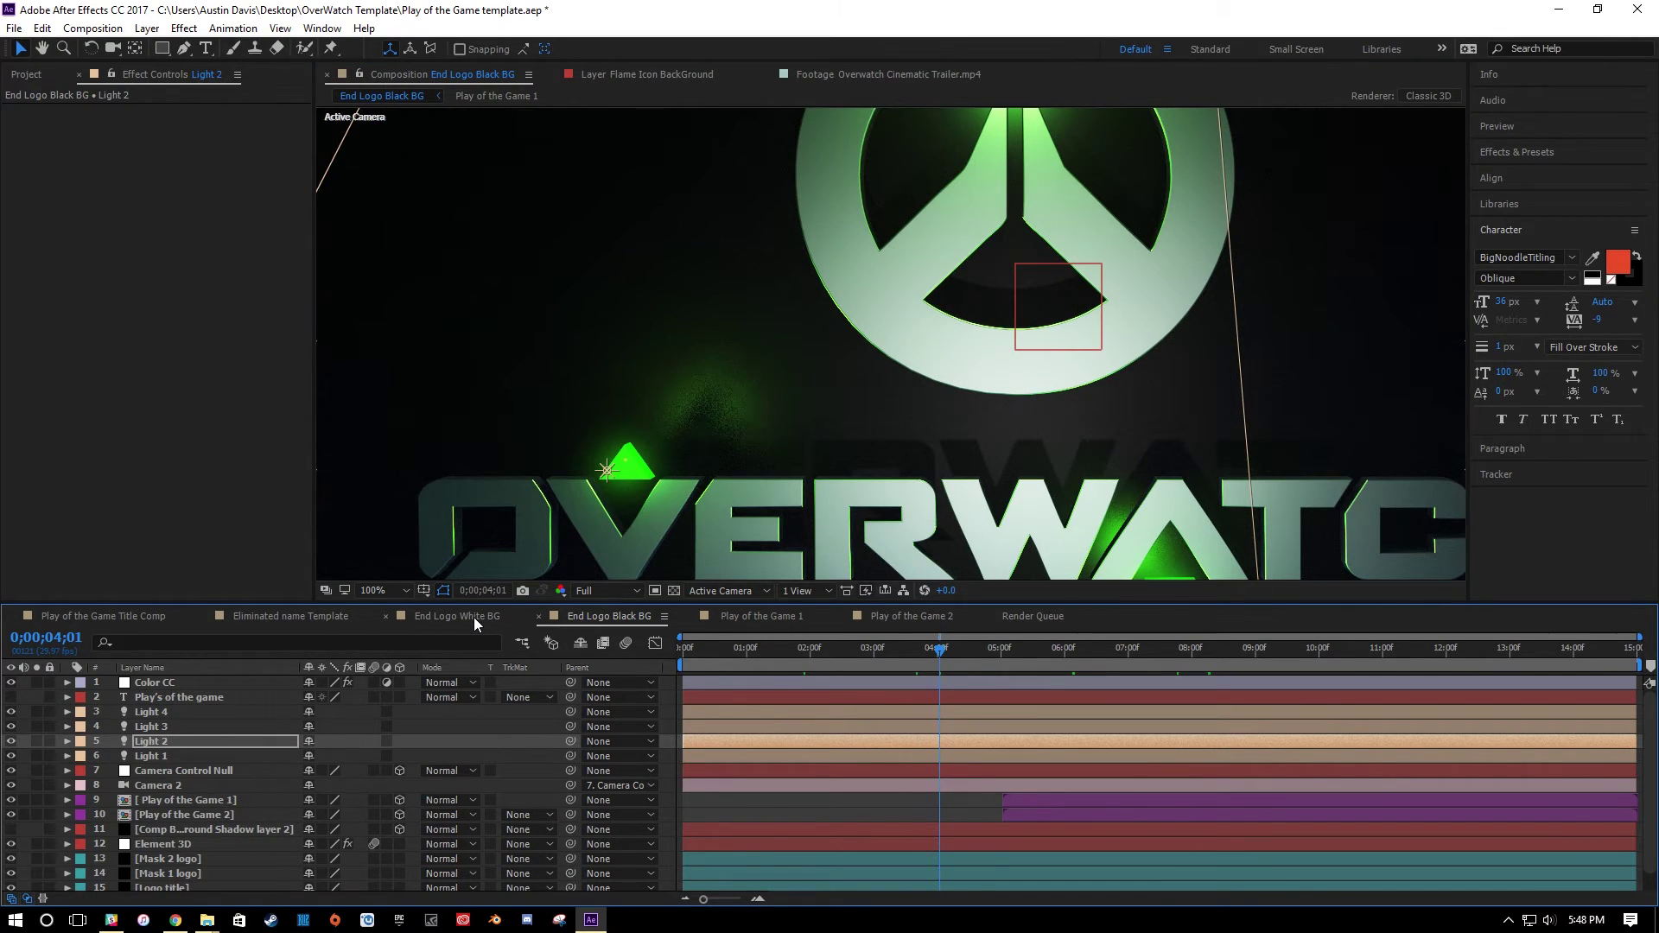
click(749, 615)
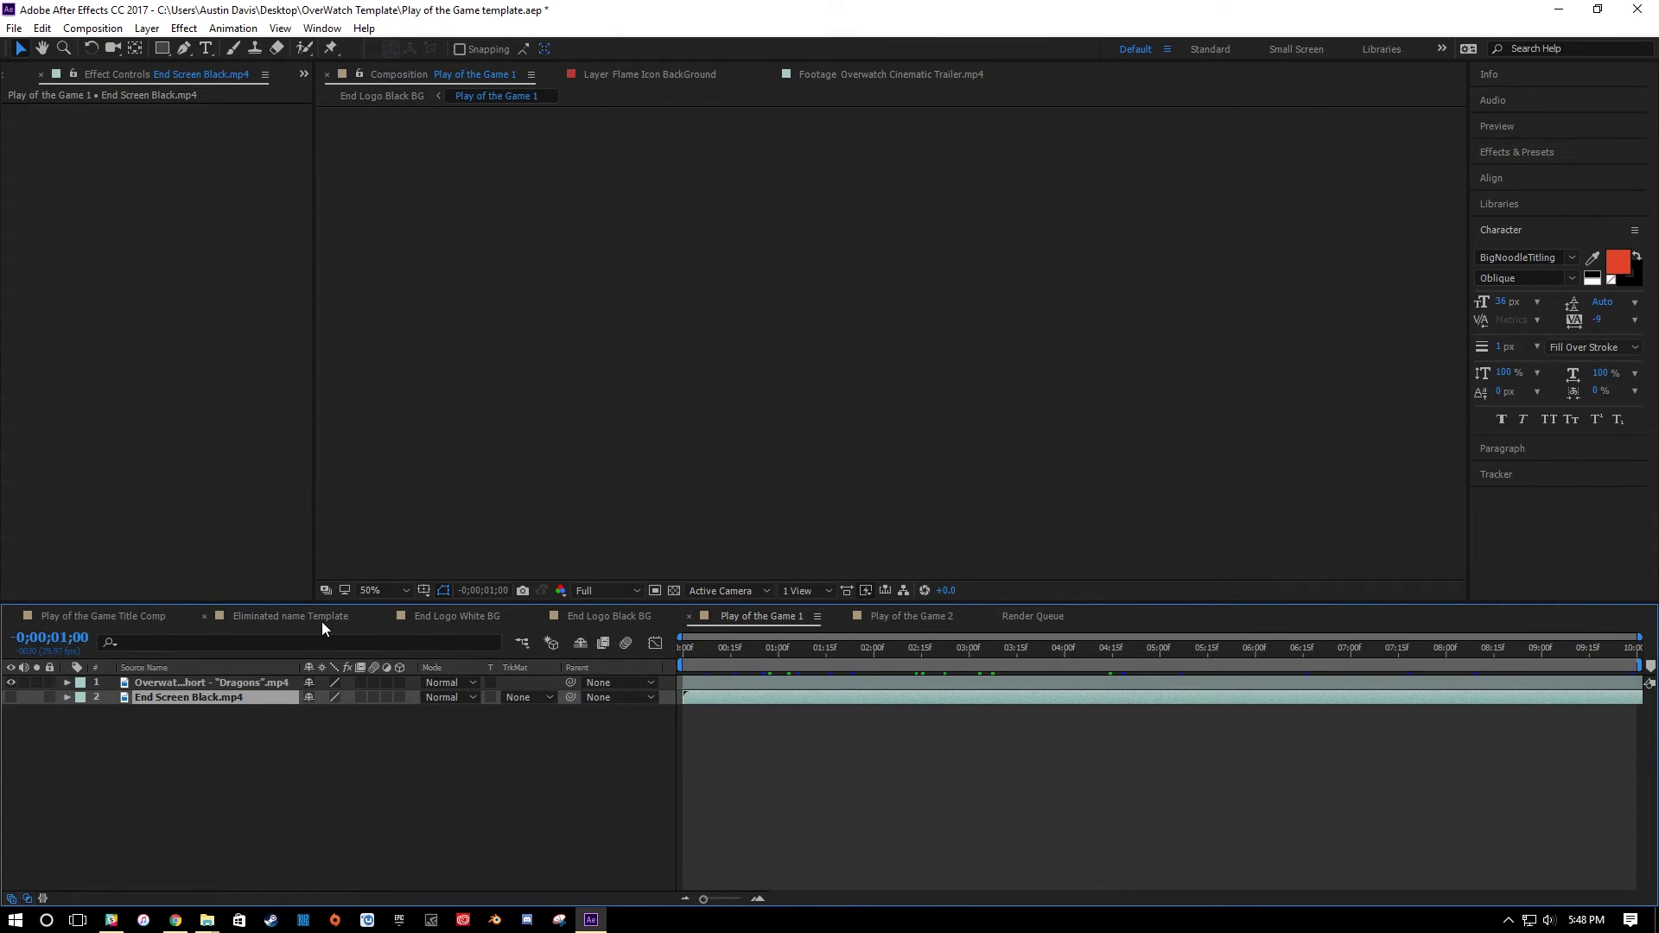
click(316, 618)
Switch to End Logo White BG and show the Project panel's End Screen White and Black clips.
click(482, 619)
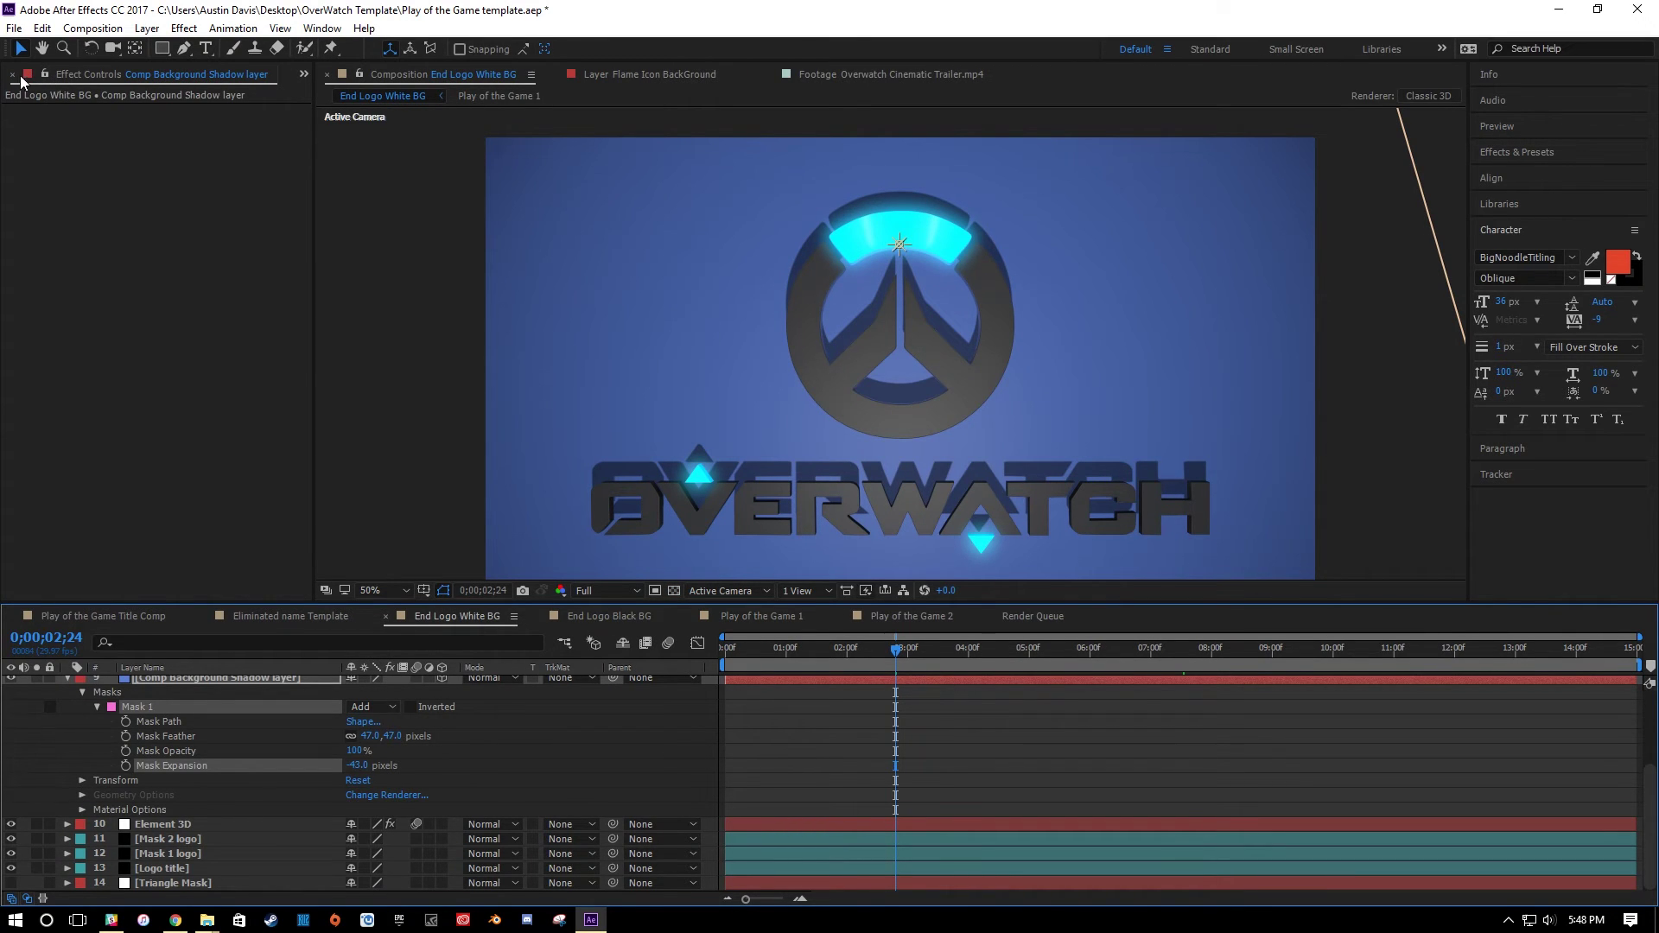
click(75, 79)
click(304, 75)
click(322, 97)
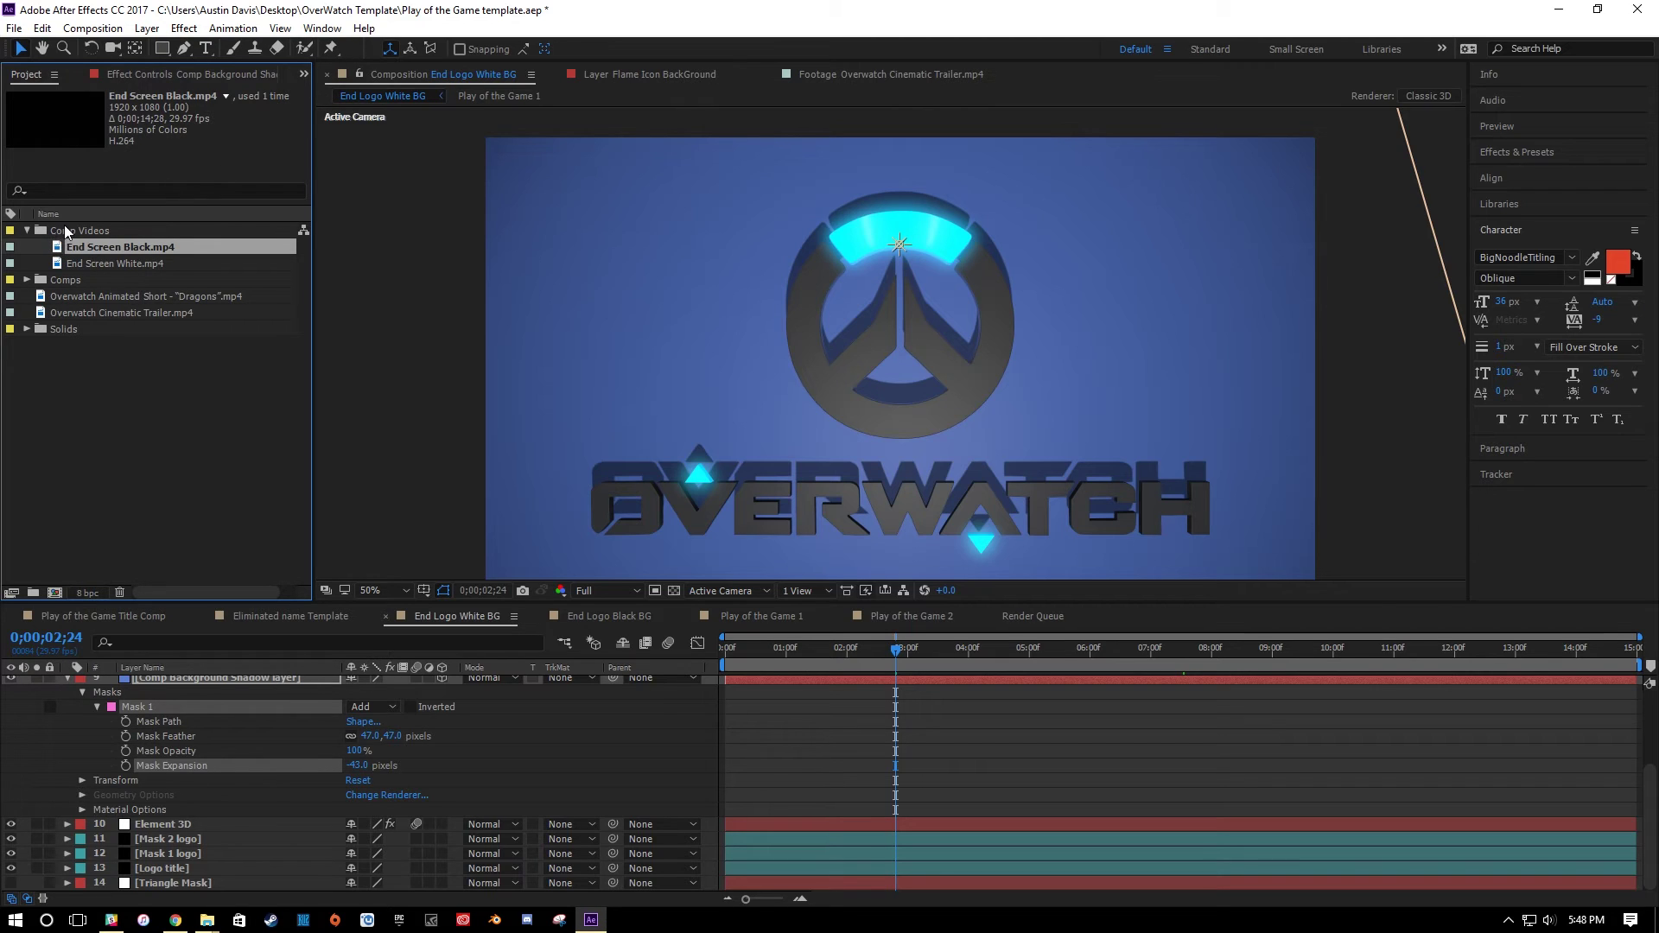
click(92, 263)
click(90, 245)
click(91, 262)
click(92, 248)
Hide Element 3D and place End Screen White.mp4 beneath the Comp Background Shadow layer.
scroll(185, 718, up, 3)
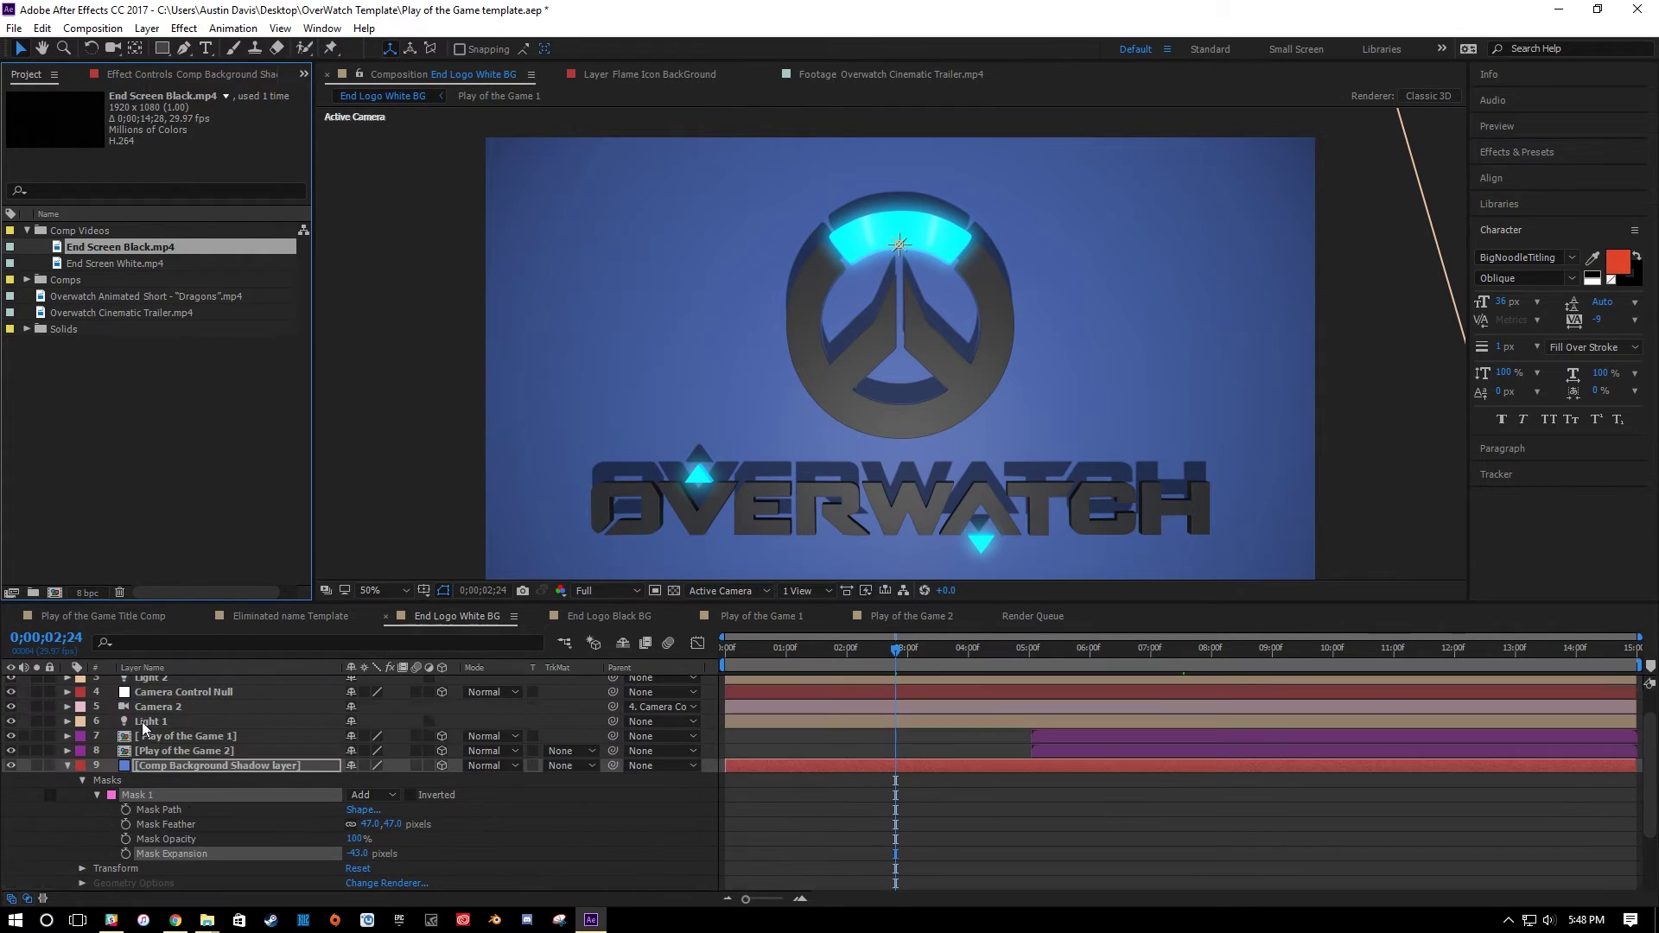
click(69, 766)
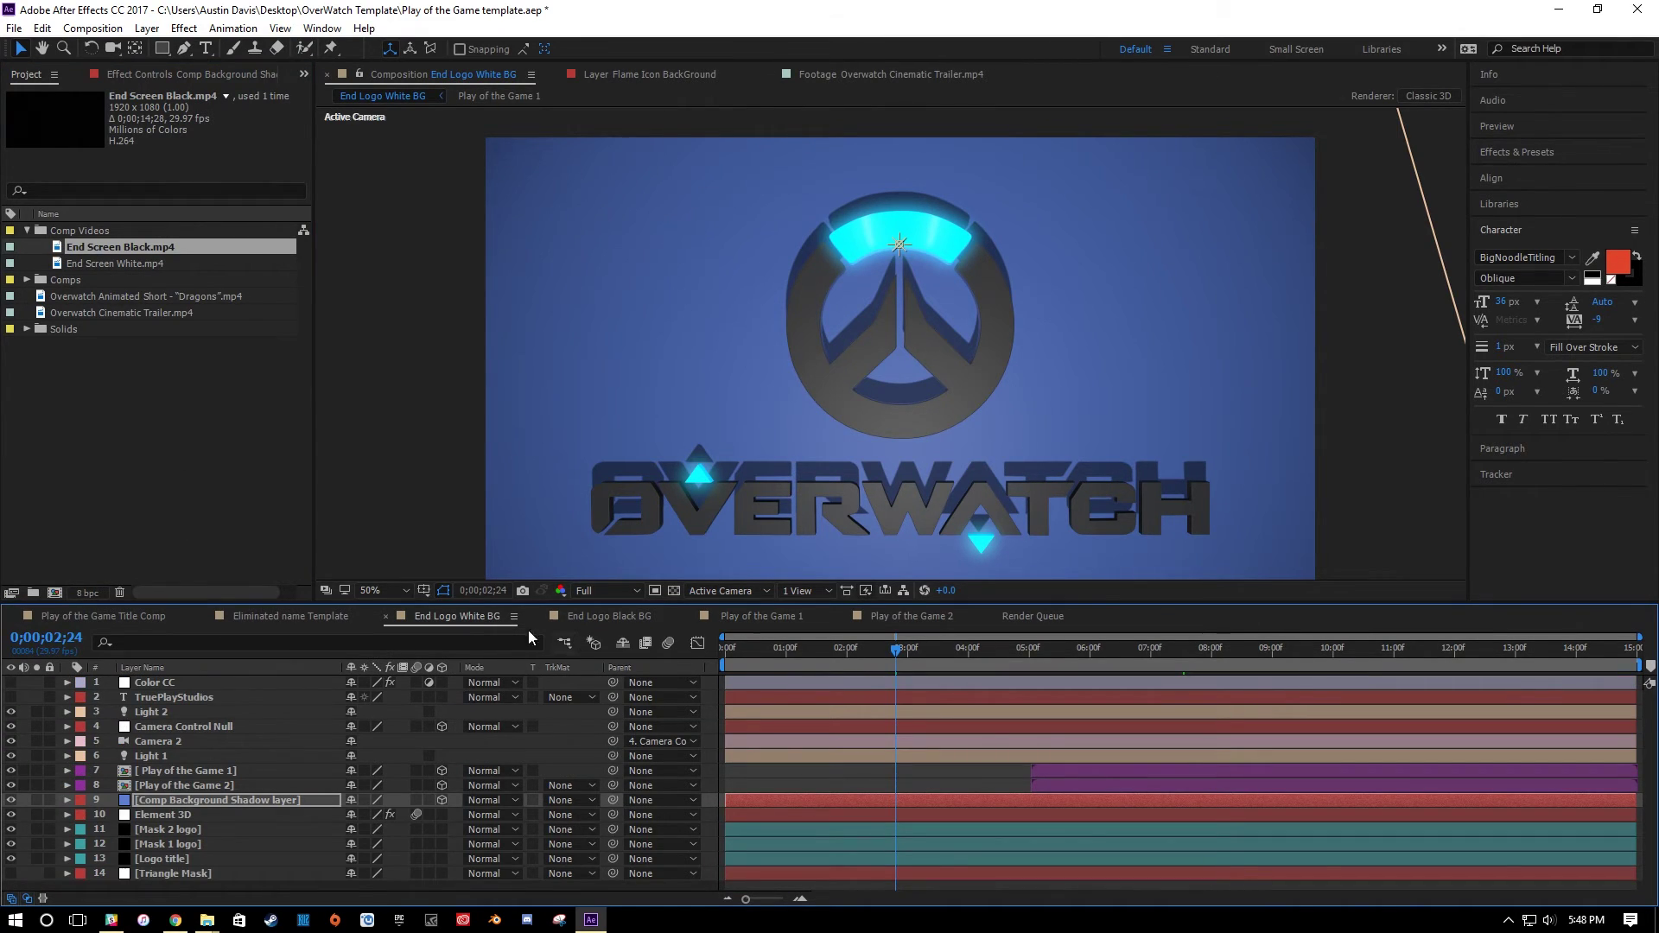
click(11, 815)
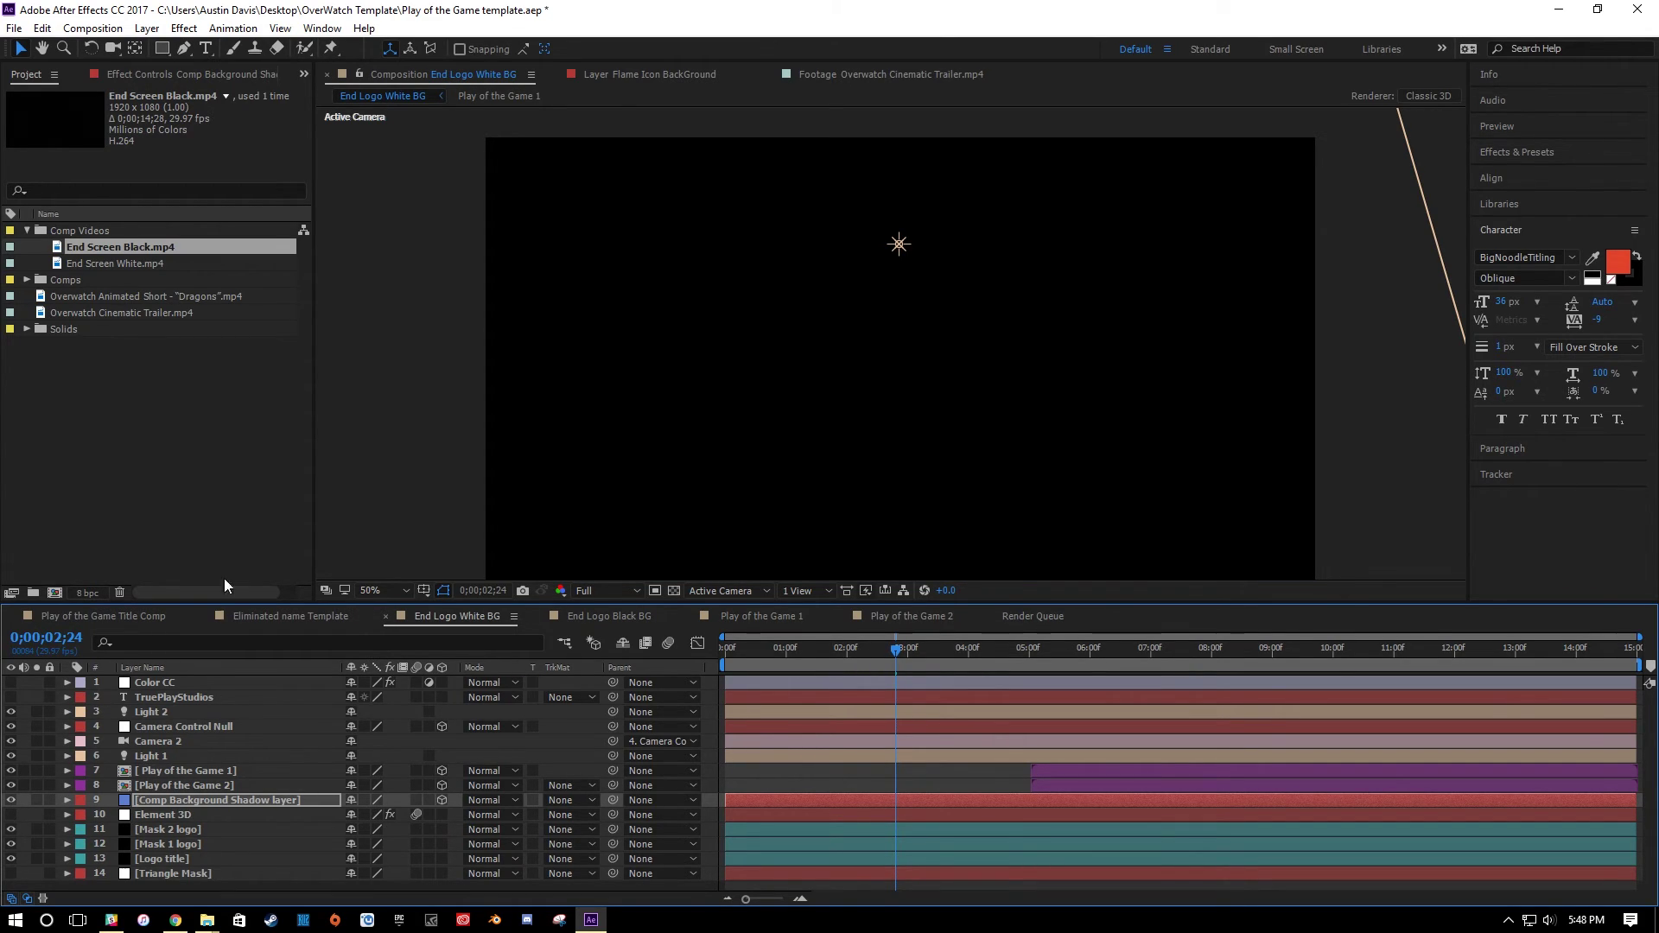
click(84, 249)
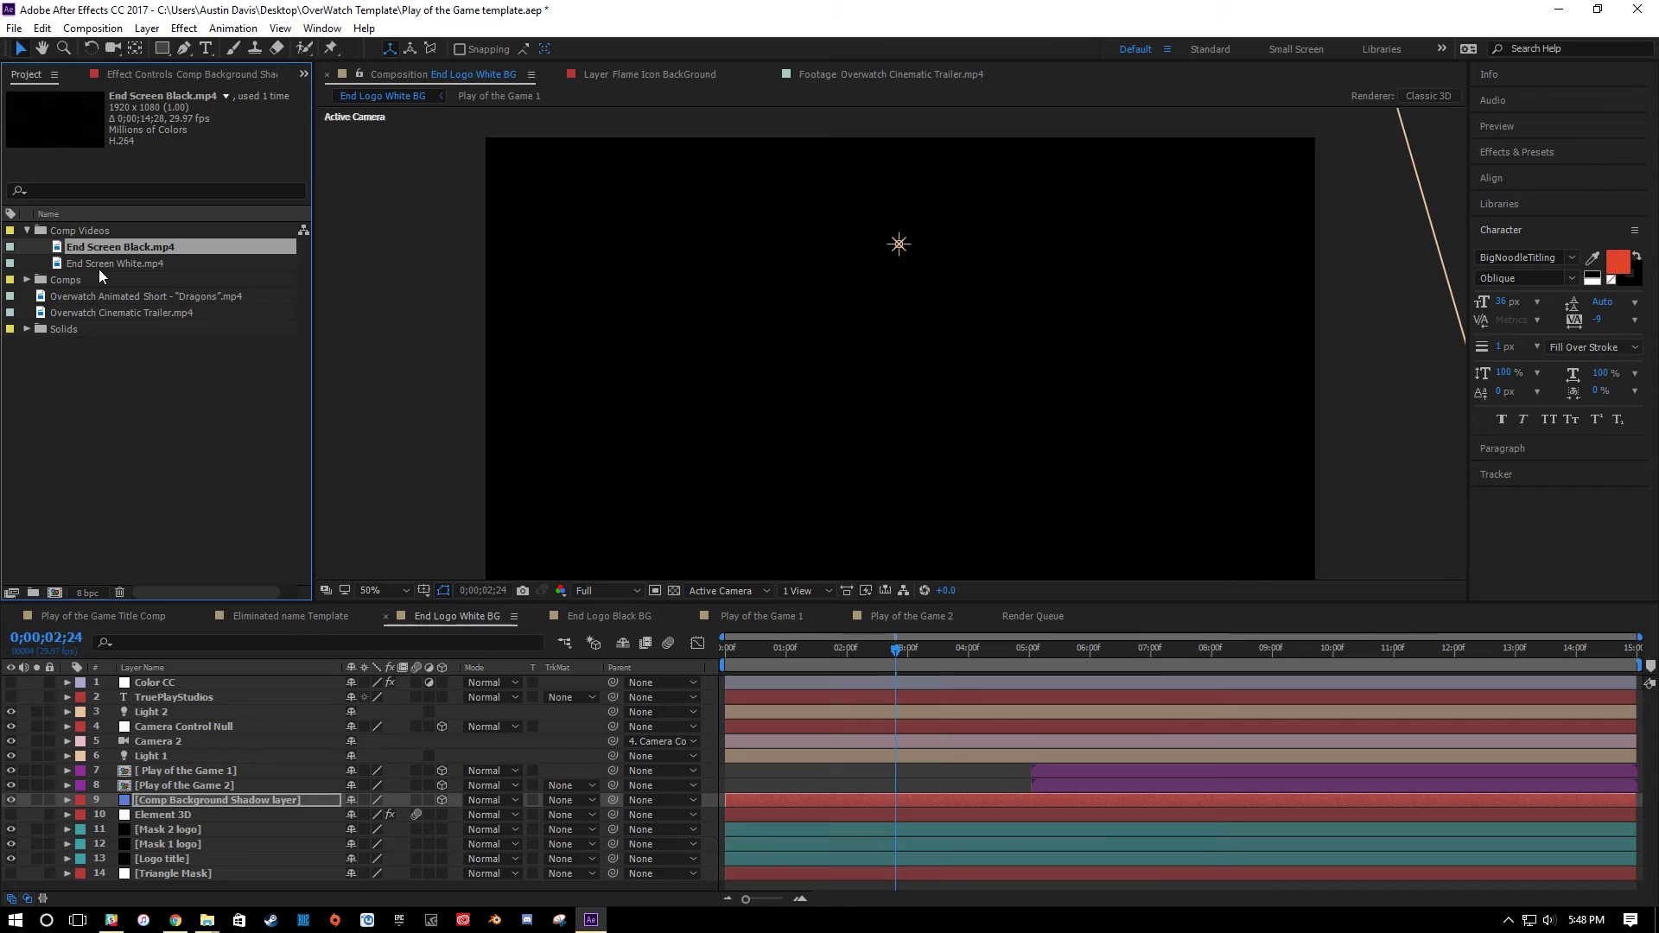
click(88, 267)
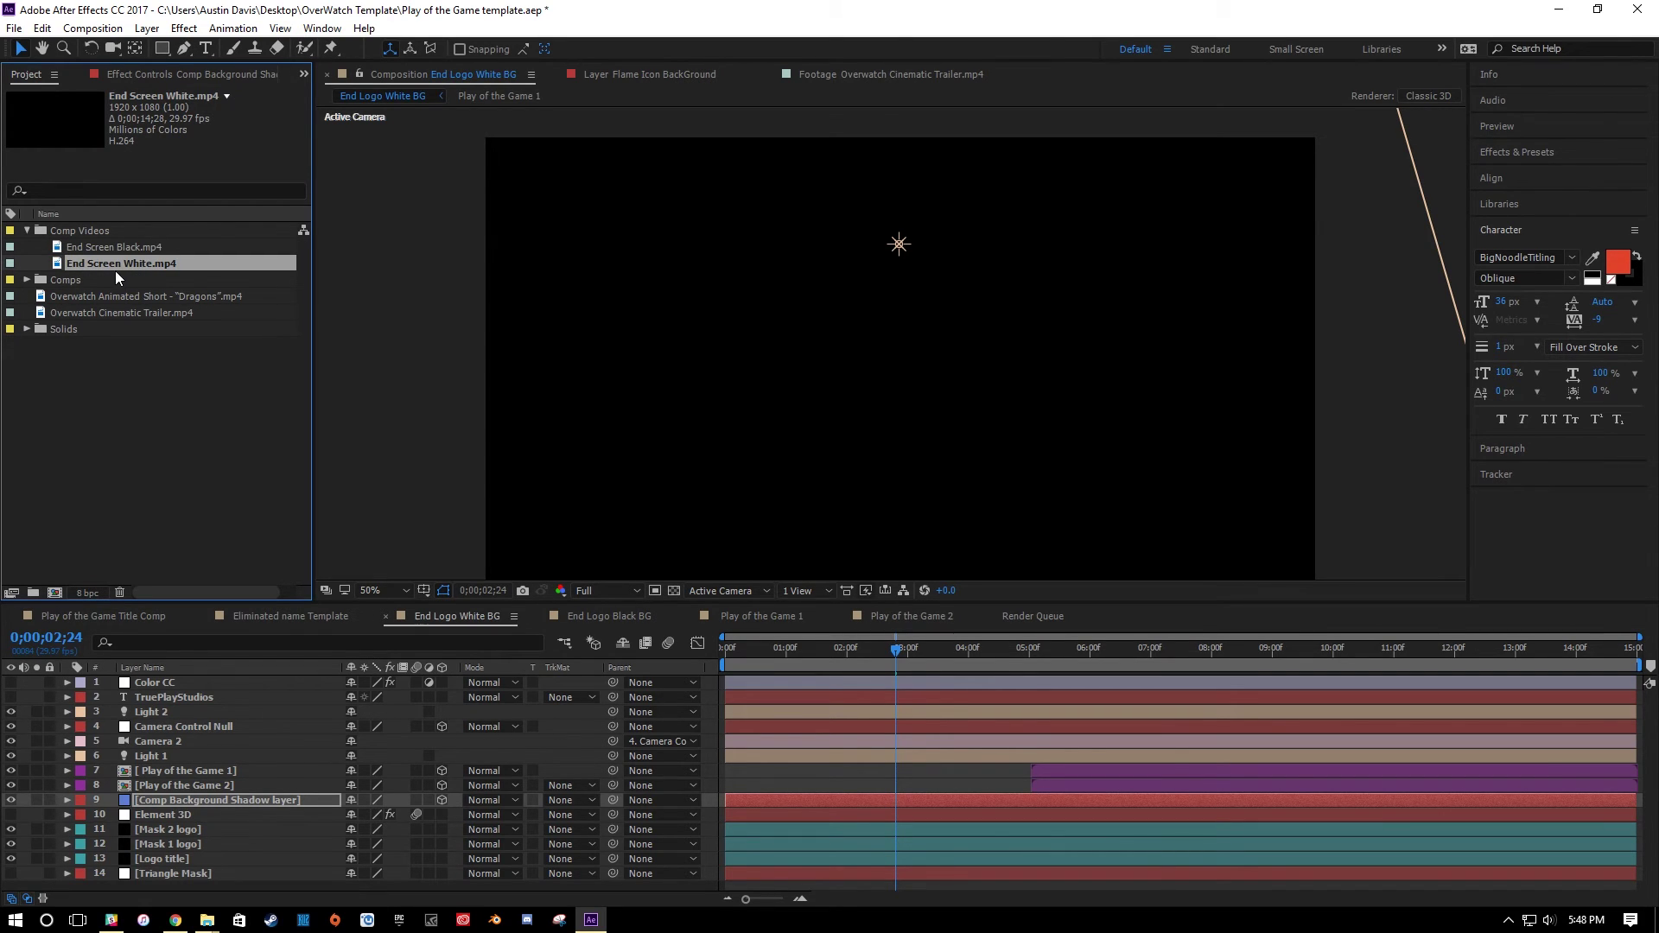
drag(114, 273, 182, 807)
Preview the comp's video panels and title at 0;00;06;05, 0;00;06;26 and 0;00;08;05.
click(205, 802)
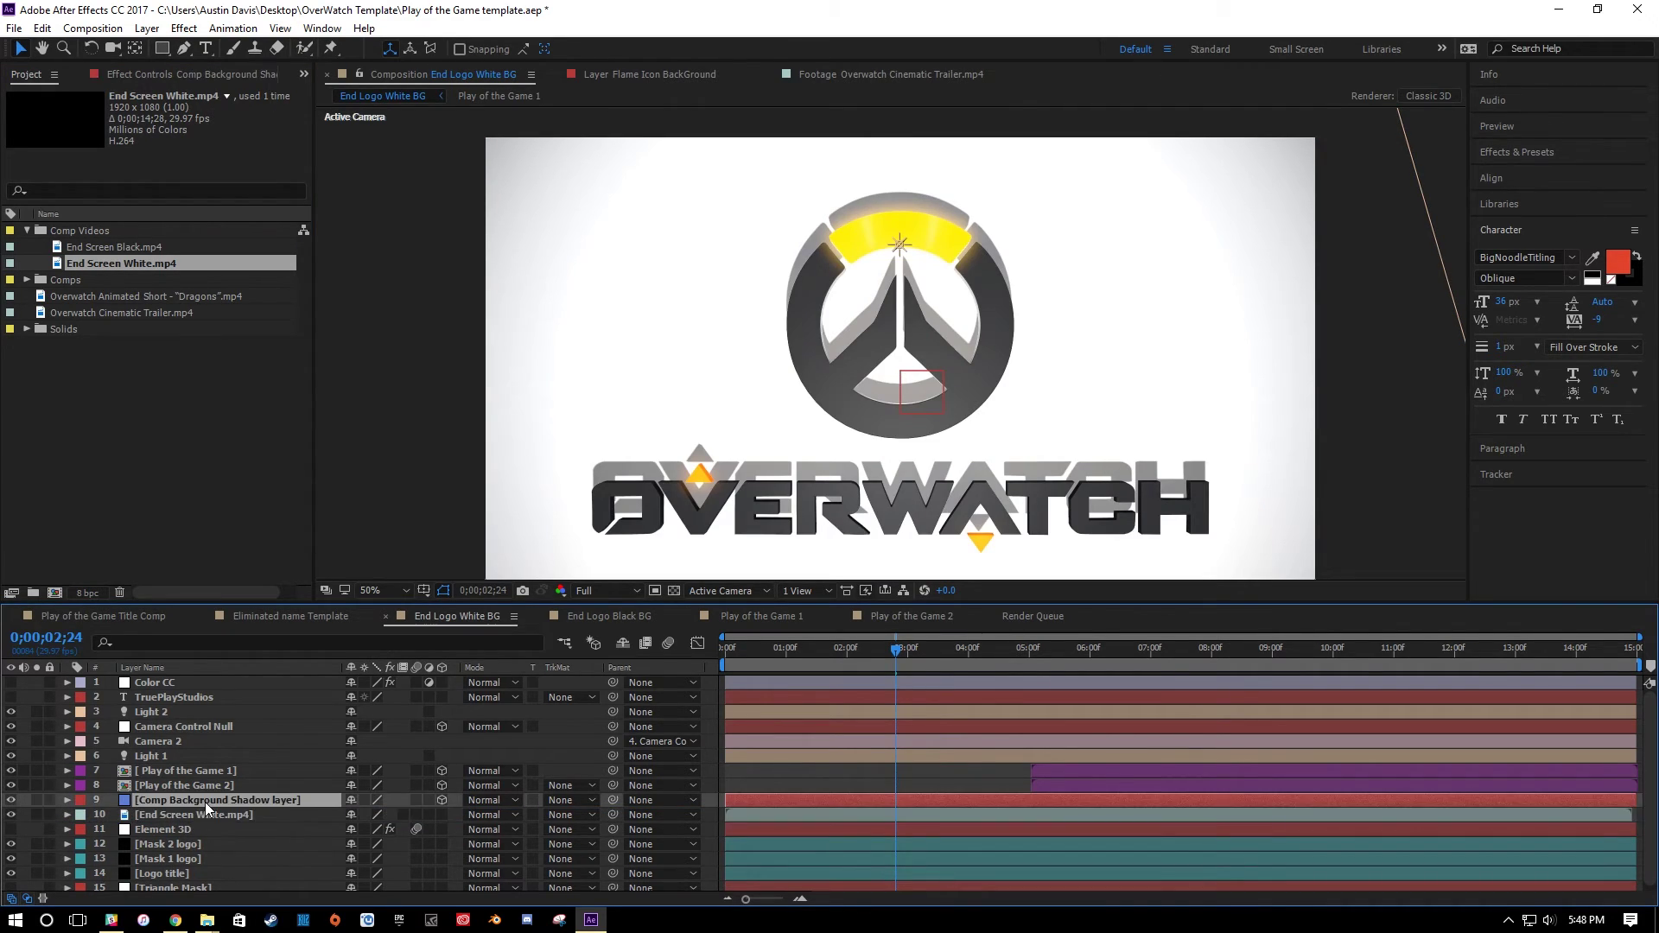
click(173, 819)
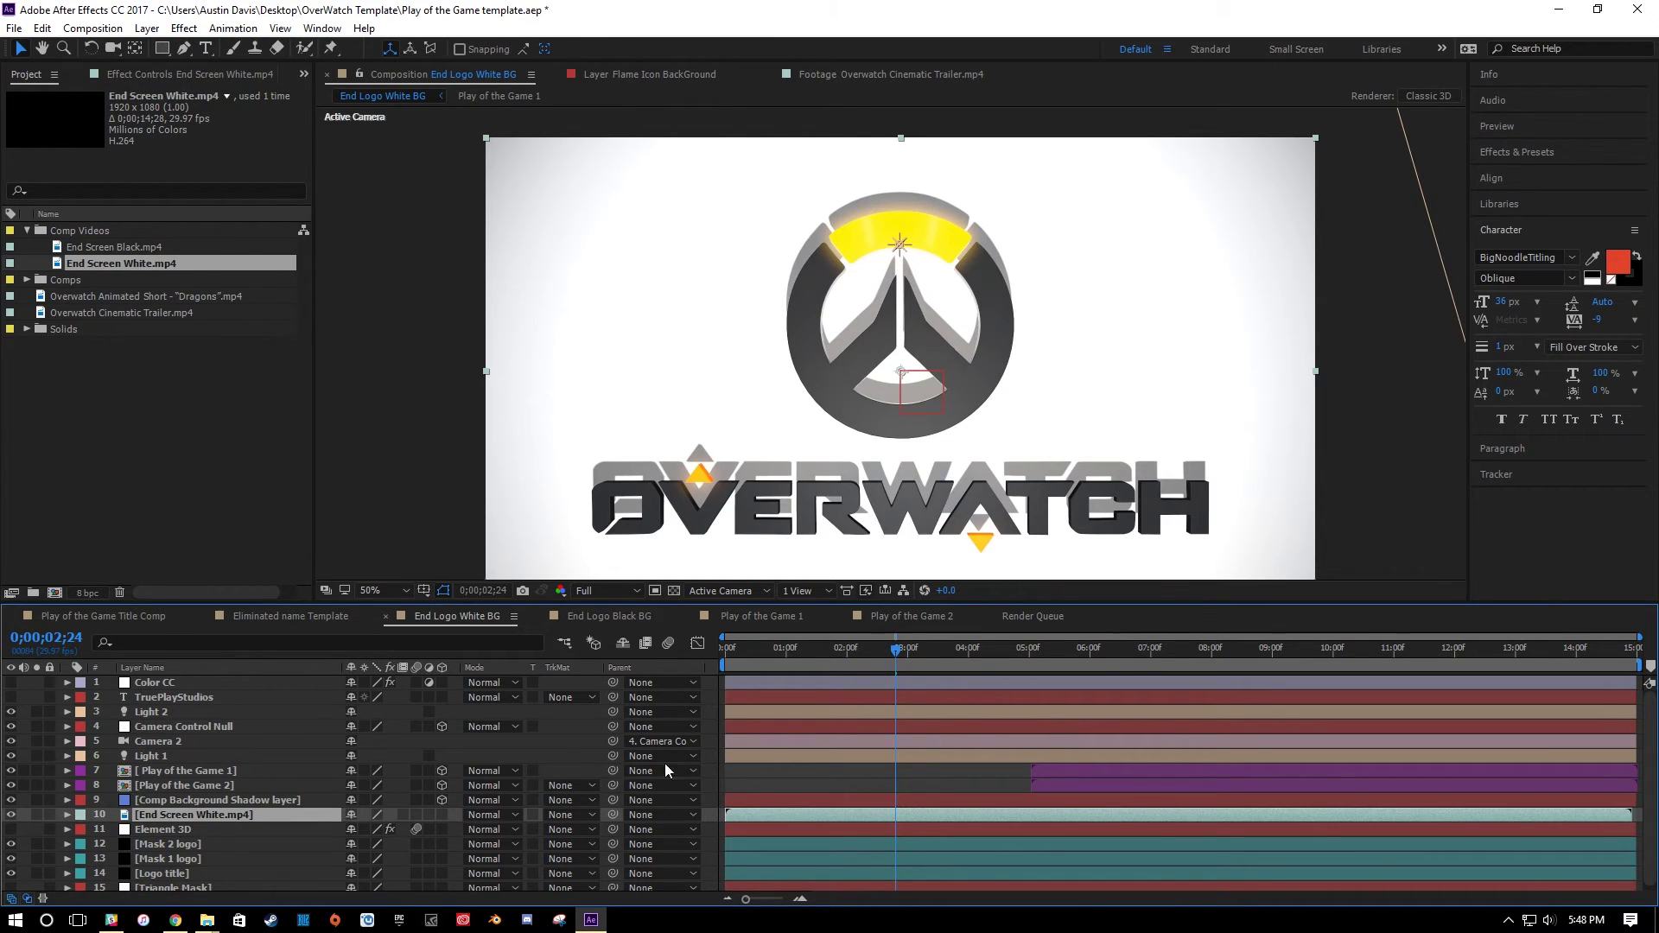
click(978, 651)
click(1050, 655)
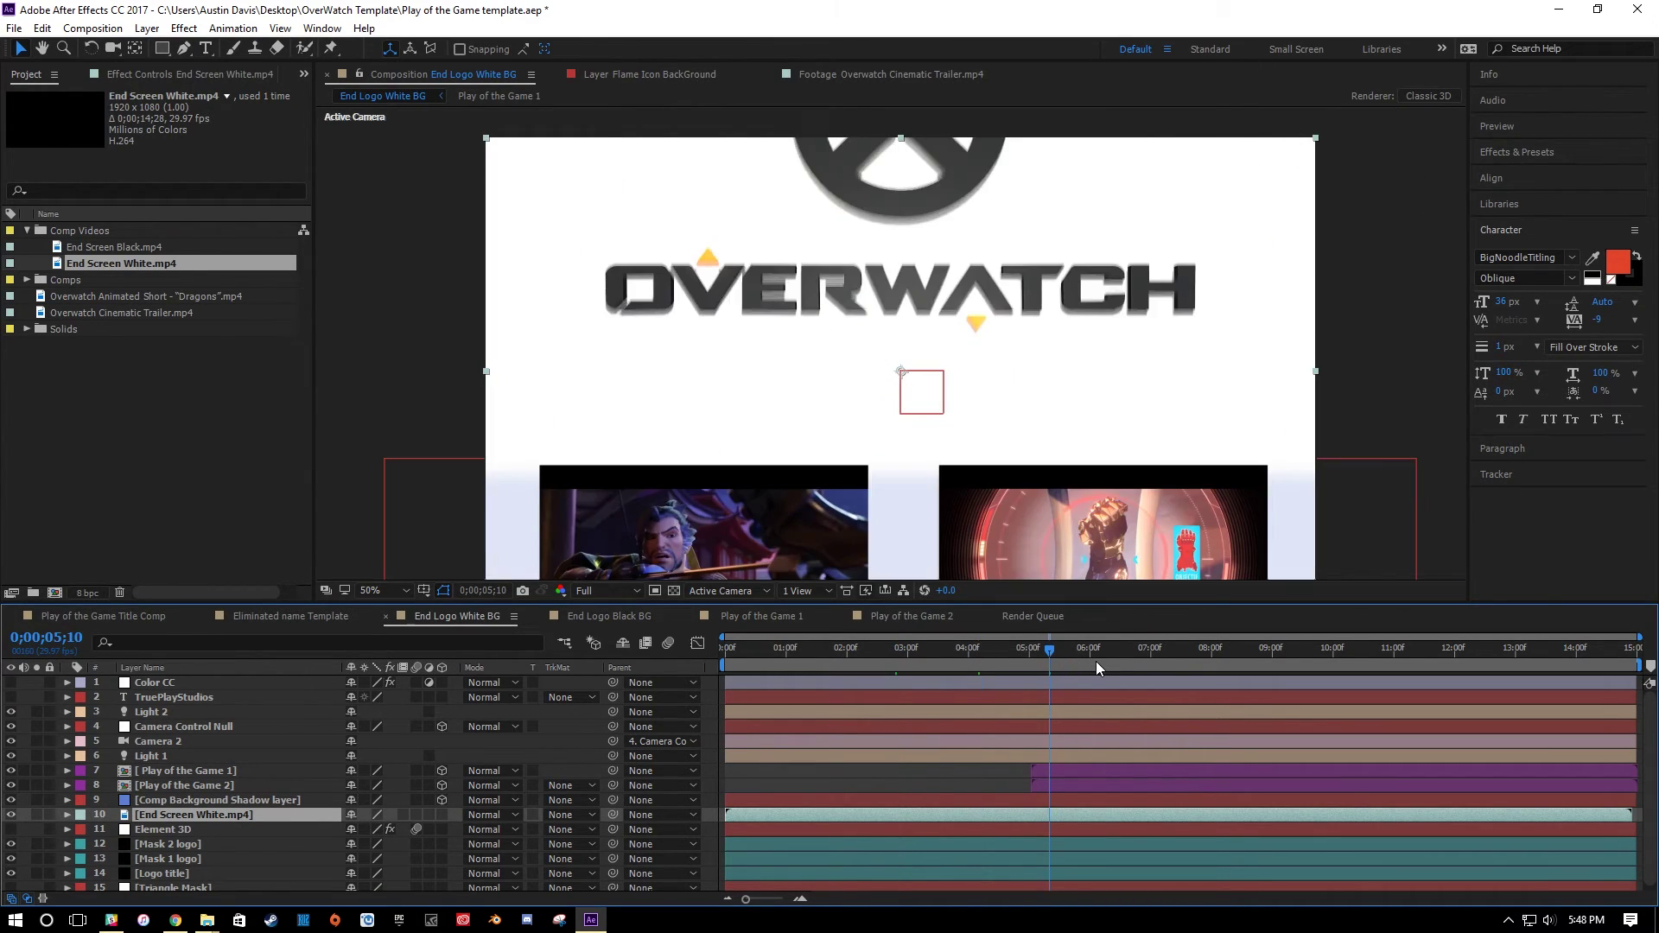
click(1099, 655)
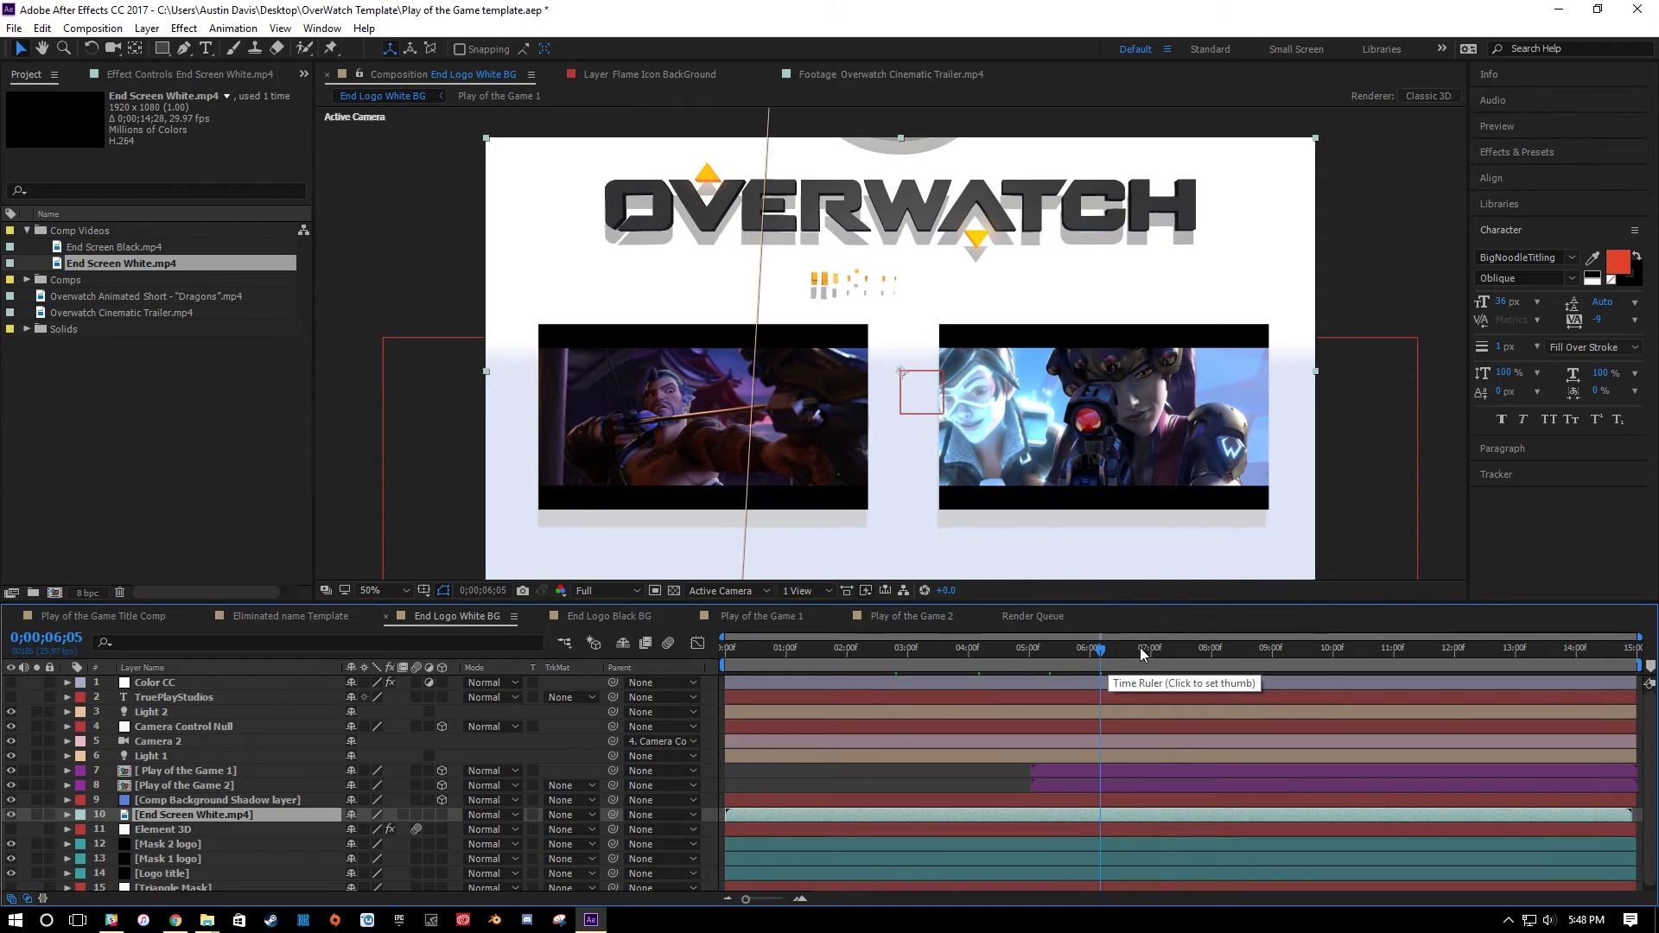
click(1142, 648)
click(1221, 650)
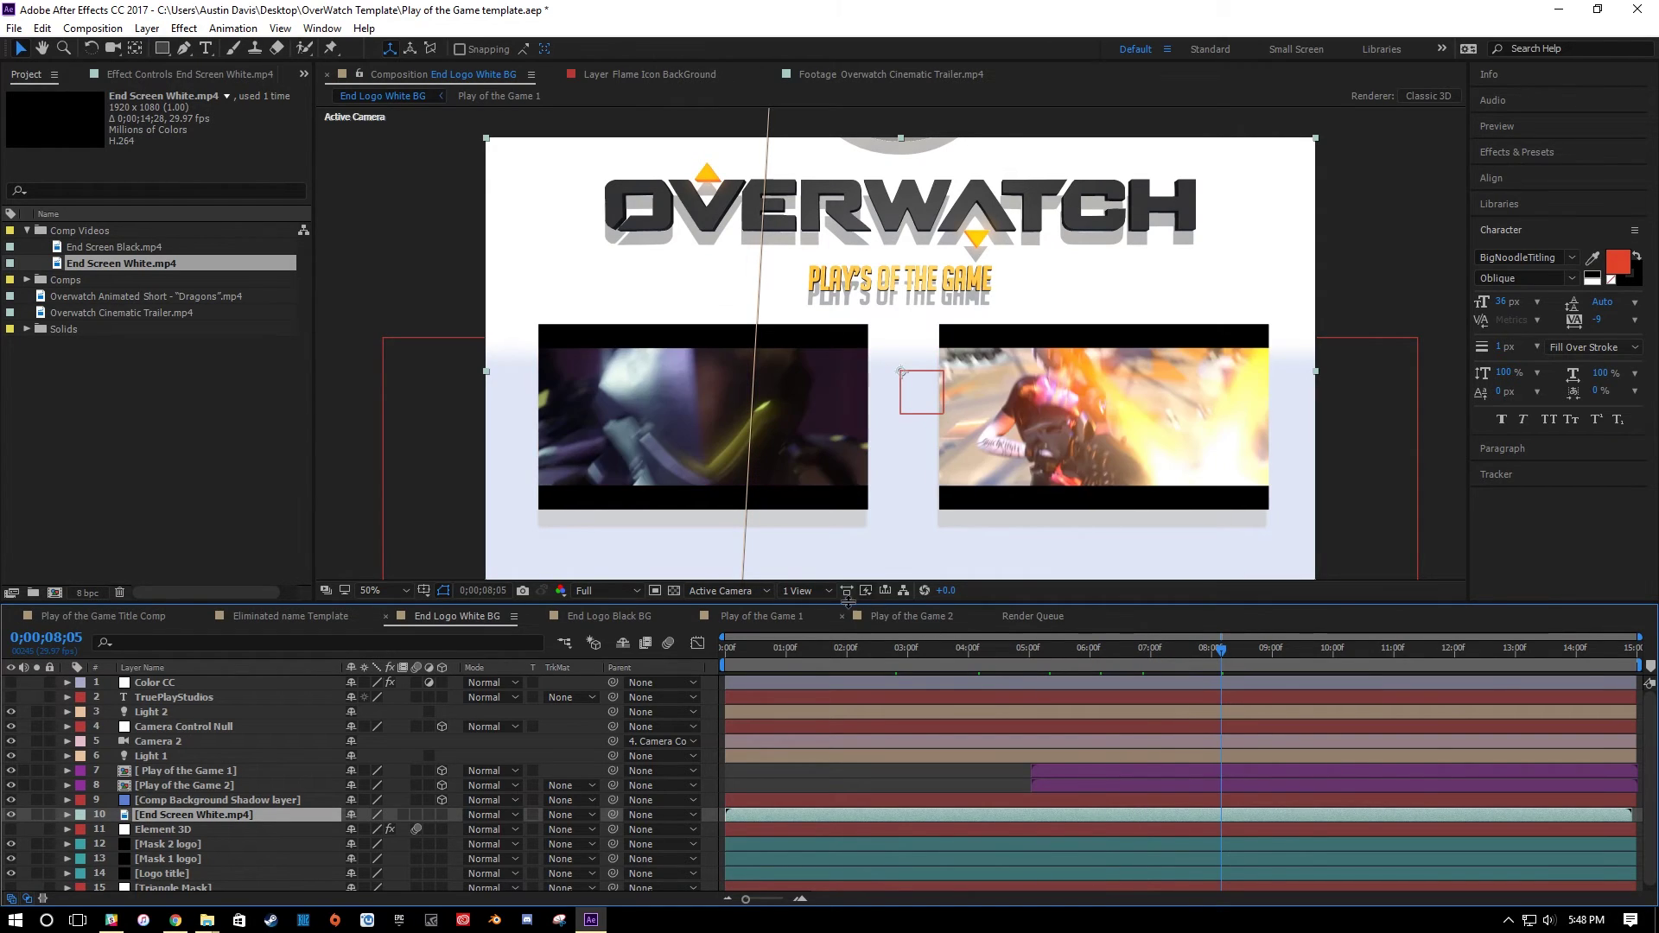
Set the Comp Background Shadow solid's colour to white sampled from the comp.
click(199, 800)
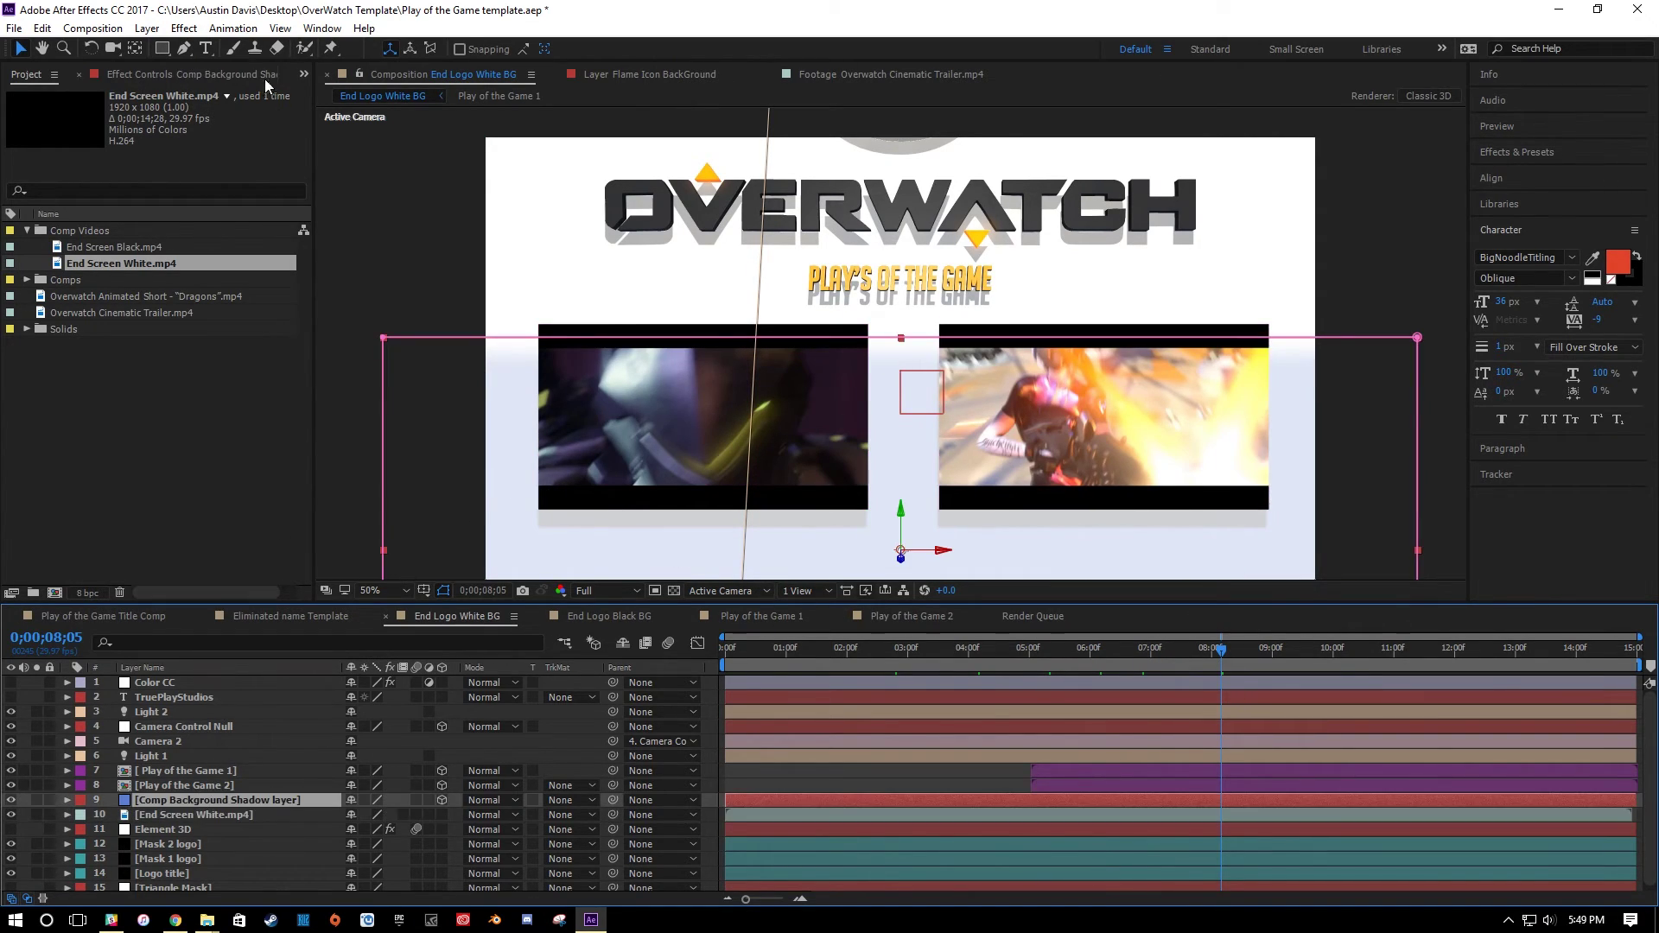
click(147, 28)
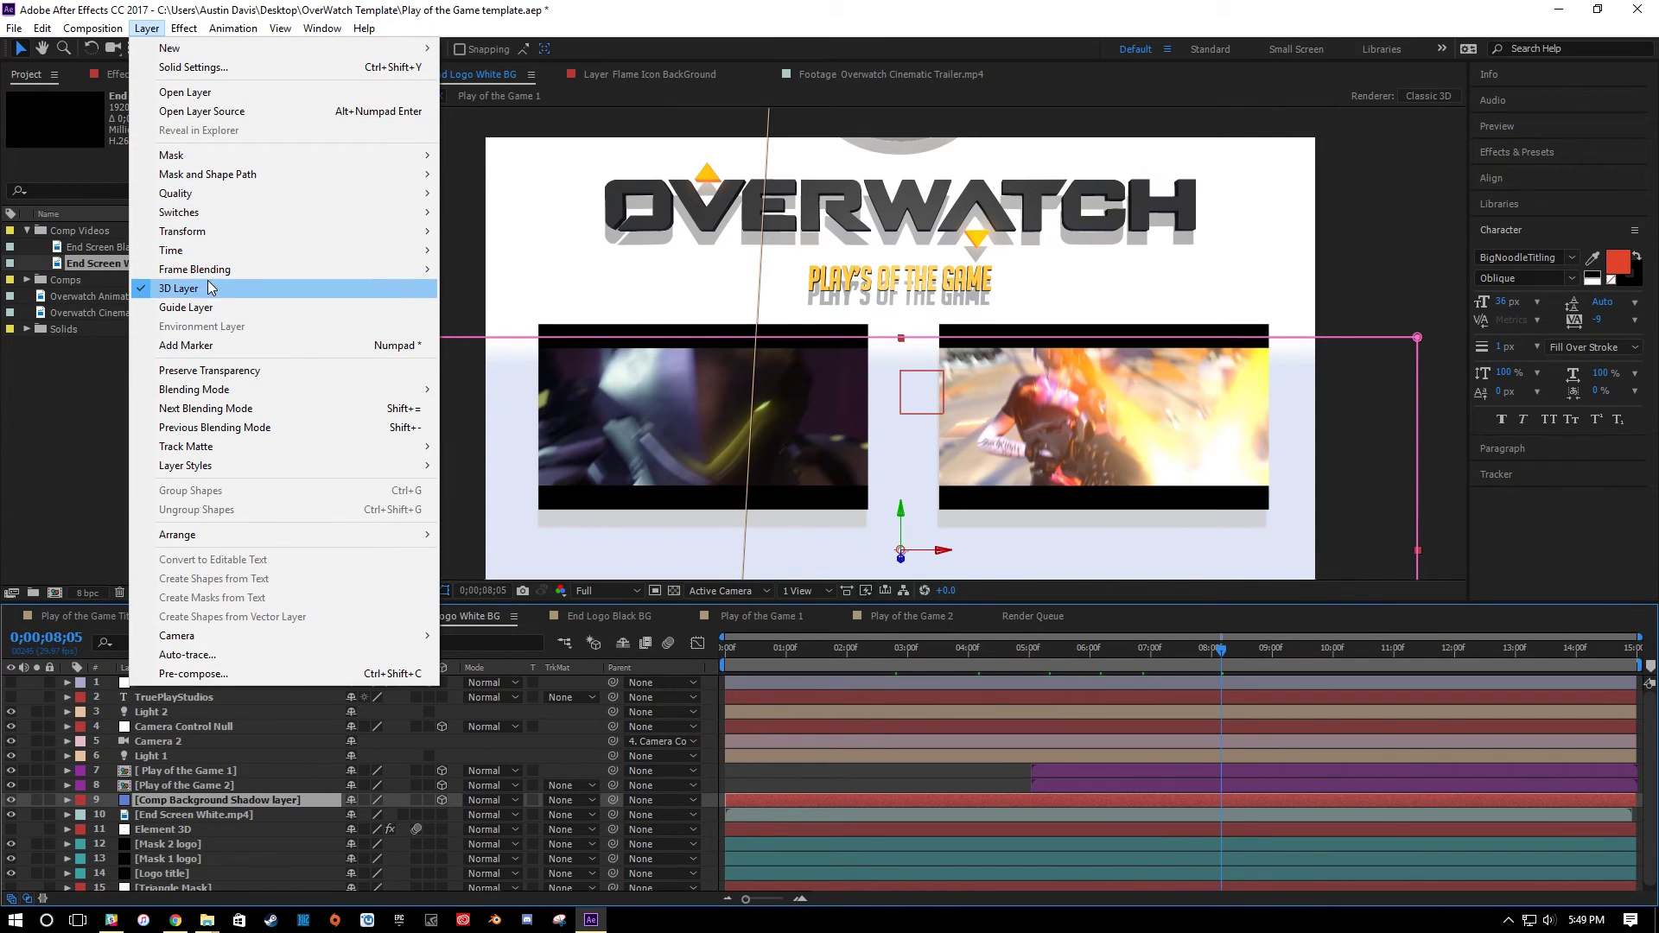
click(193, 68)
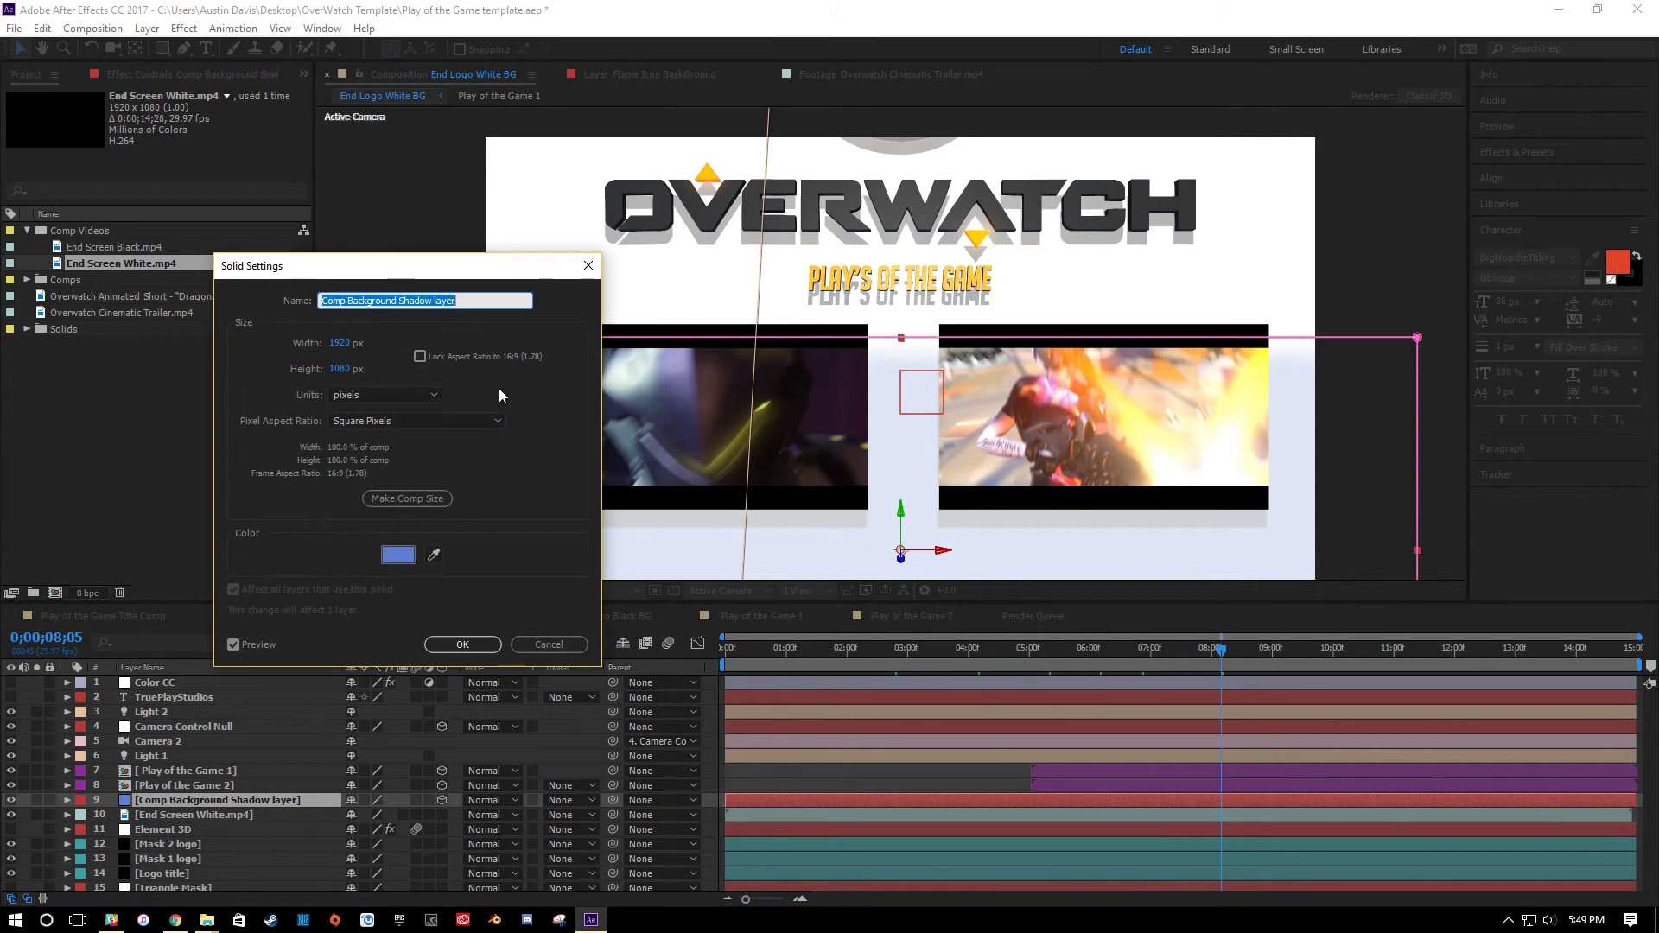
click(436, 556)
click(1117, 294)
click(462, 644)
key(h)
scroll(882, 415, up, 2)
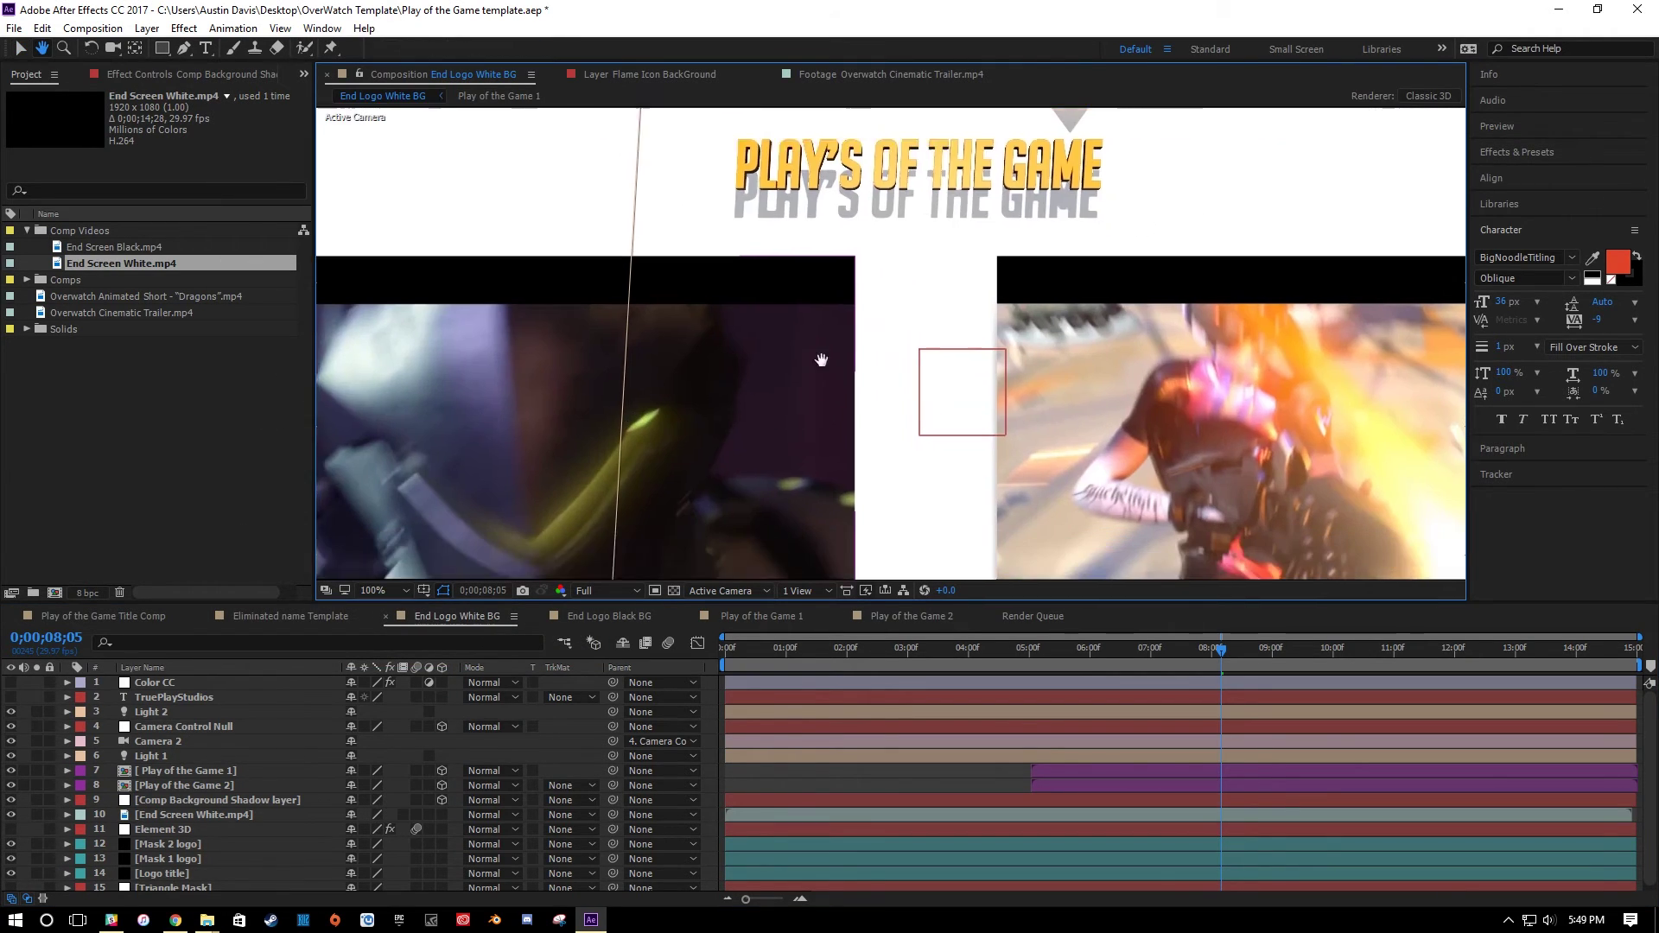
key(v)
scroll(745, 392, down, 2)
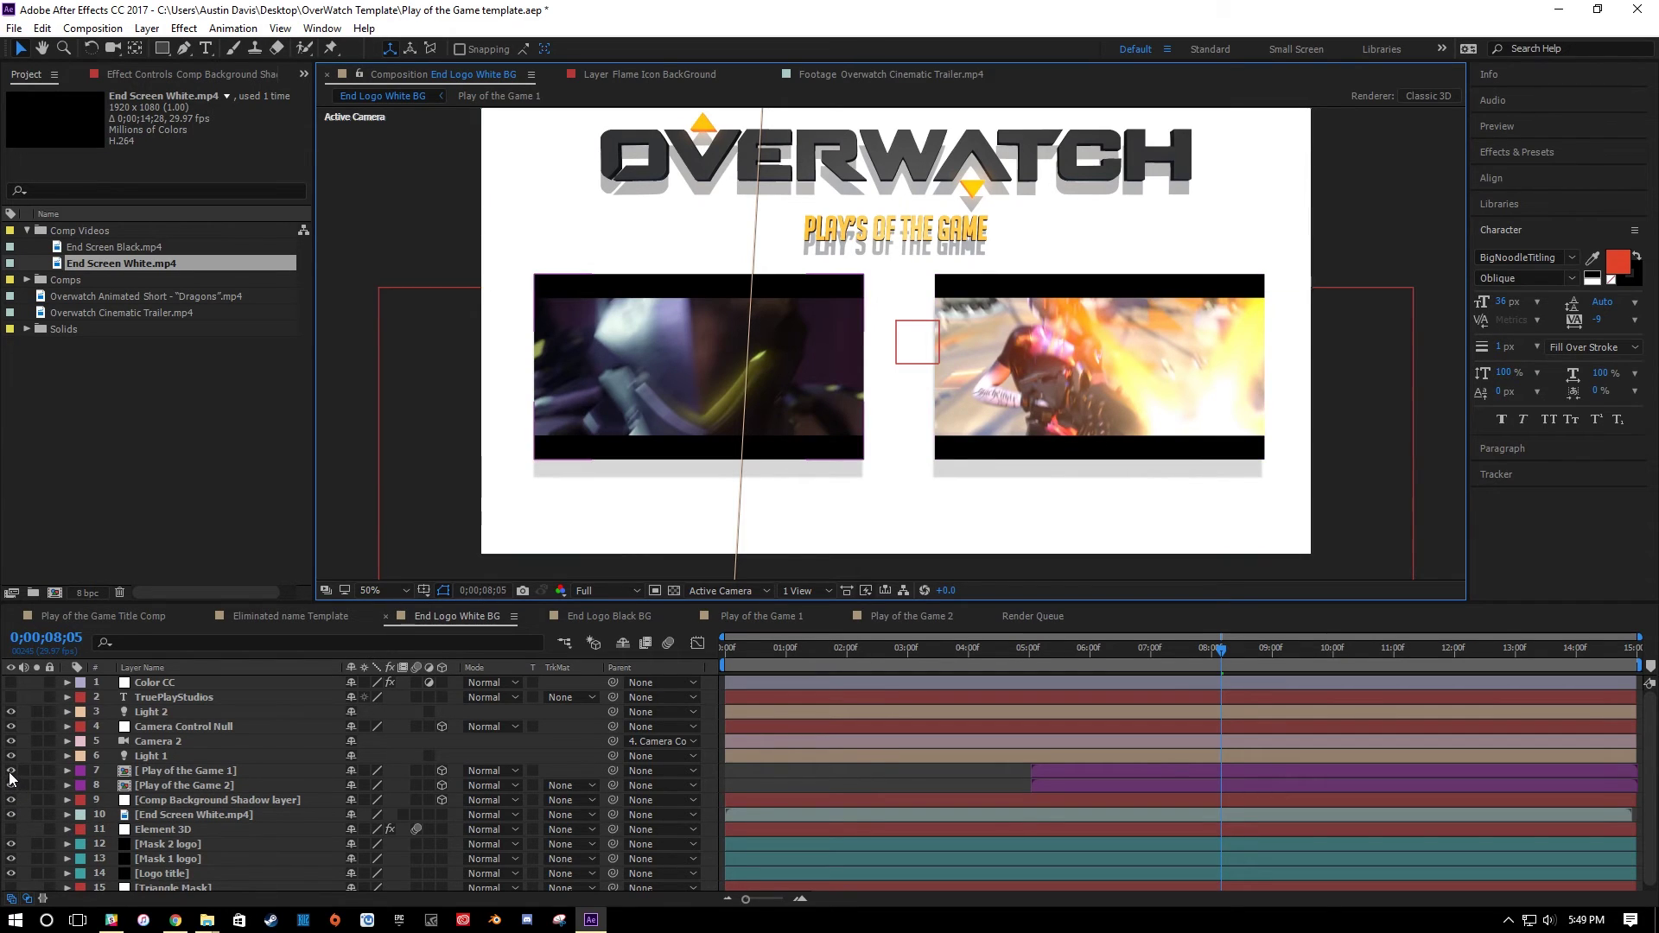
Toggle both Play of the Game clips off and on while previewing frames around 6;23.
drag(10, 771, 10, 785)
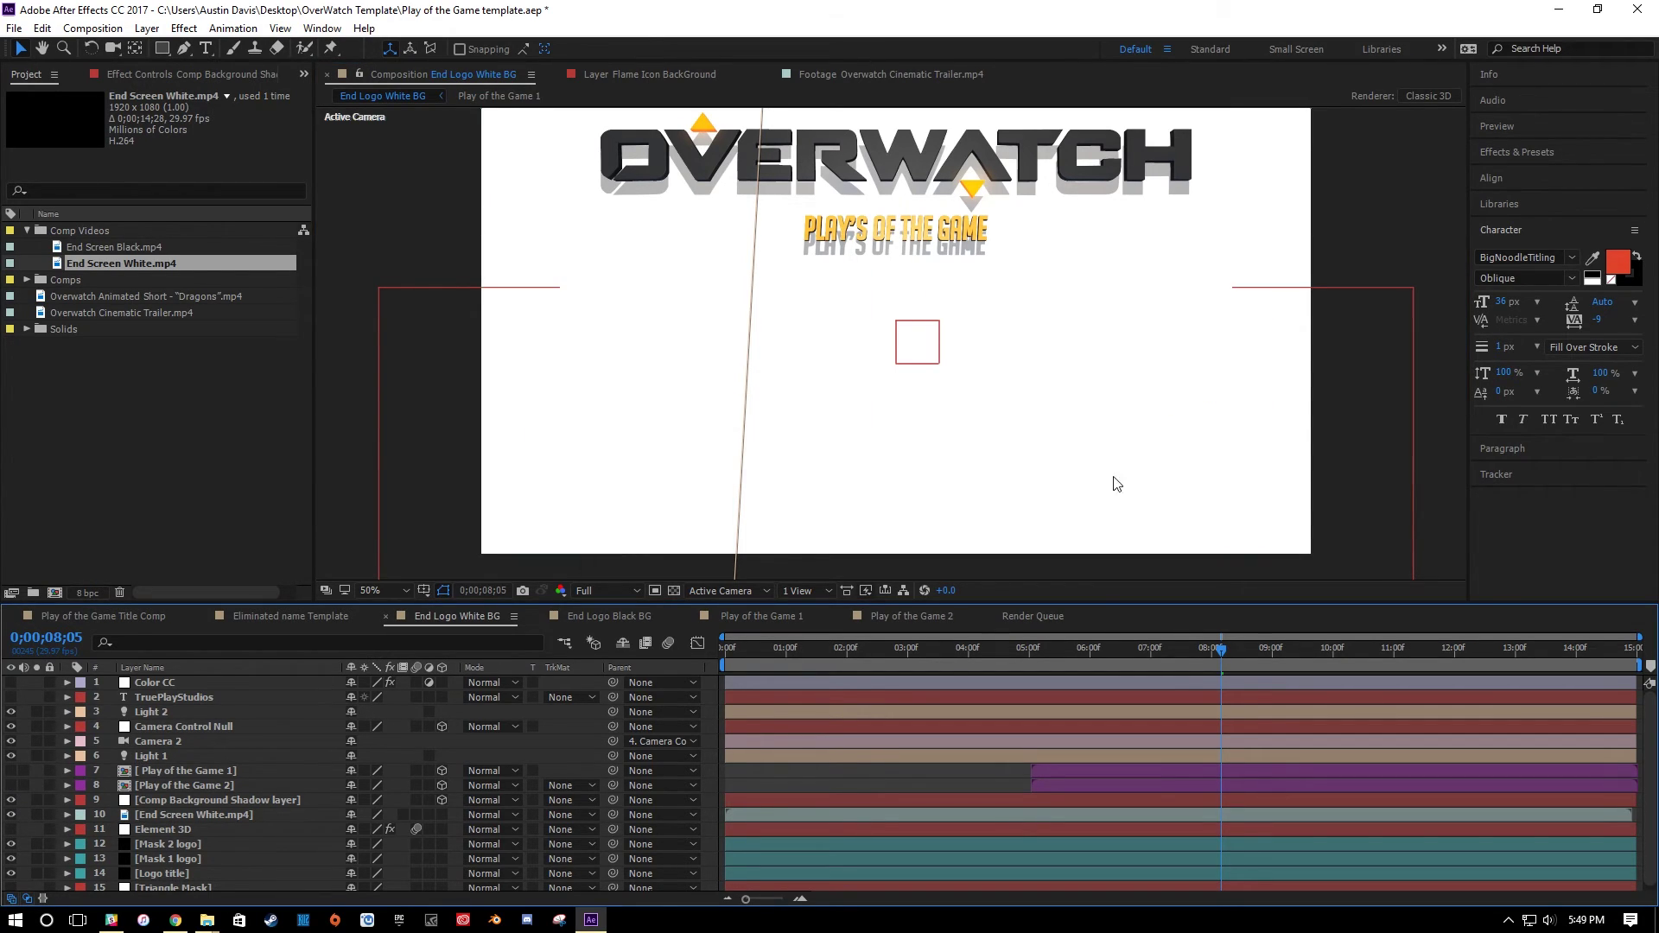
mouse_move(1218, 650)
mouse_down()
mouse_move(975, 656)
mouse_move(1153, 661)
mouse_move(1153, 647)
mouse_move(1214, 661)
mouse_up()
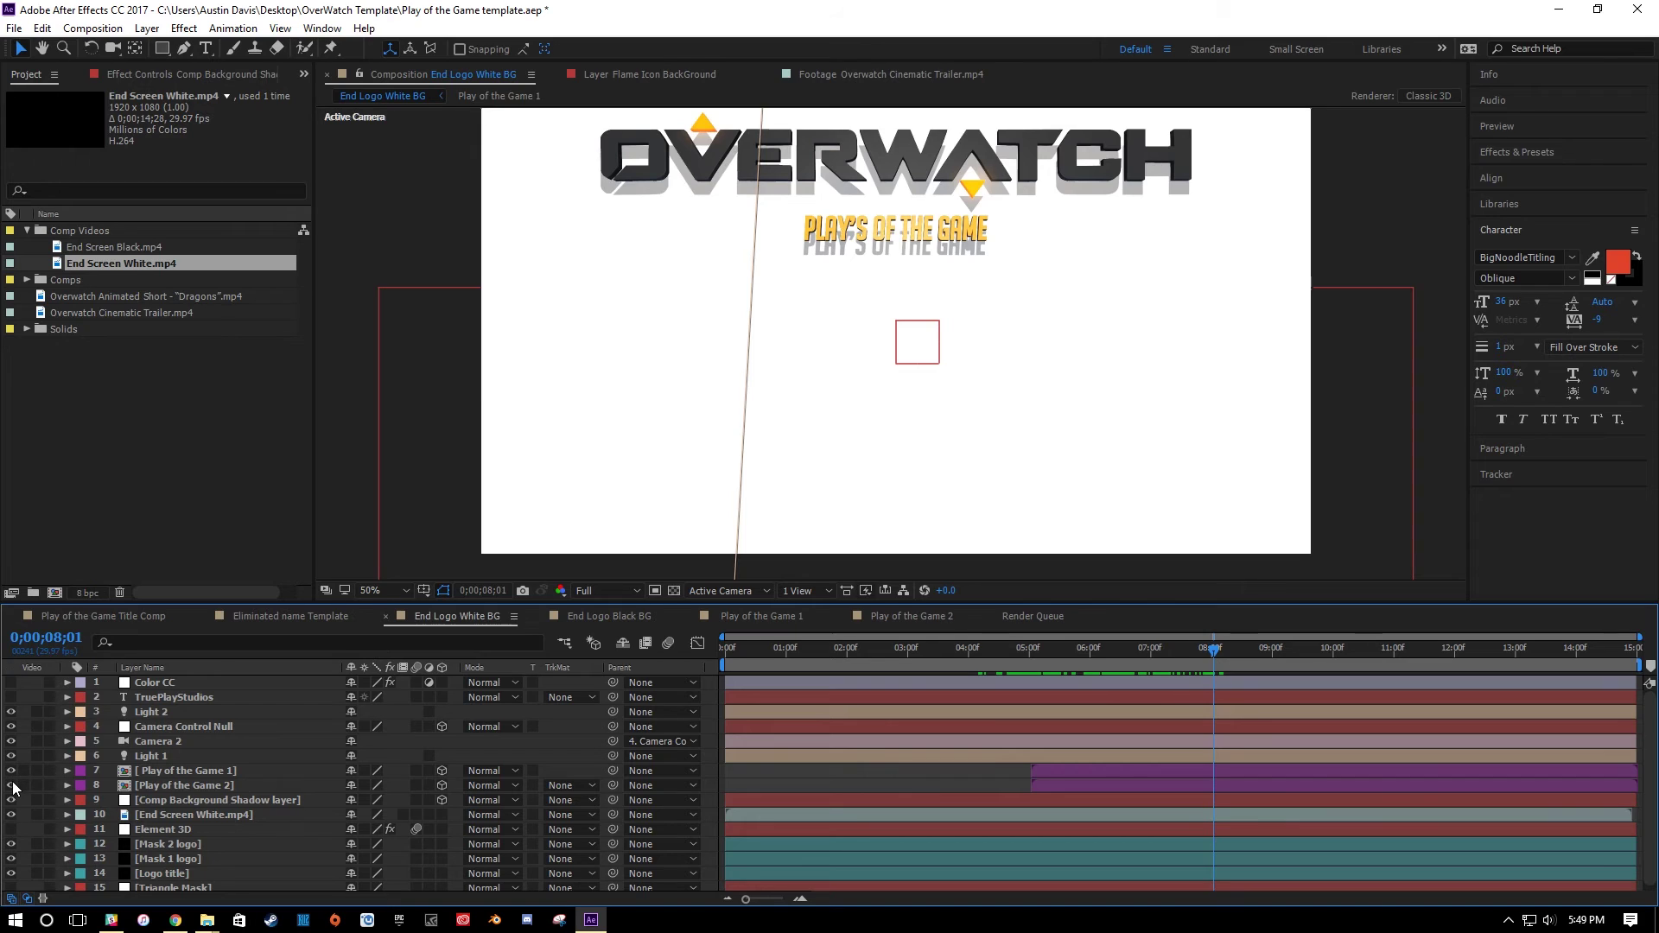
drag(12, 771, 12, 785)
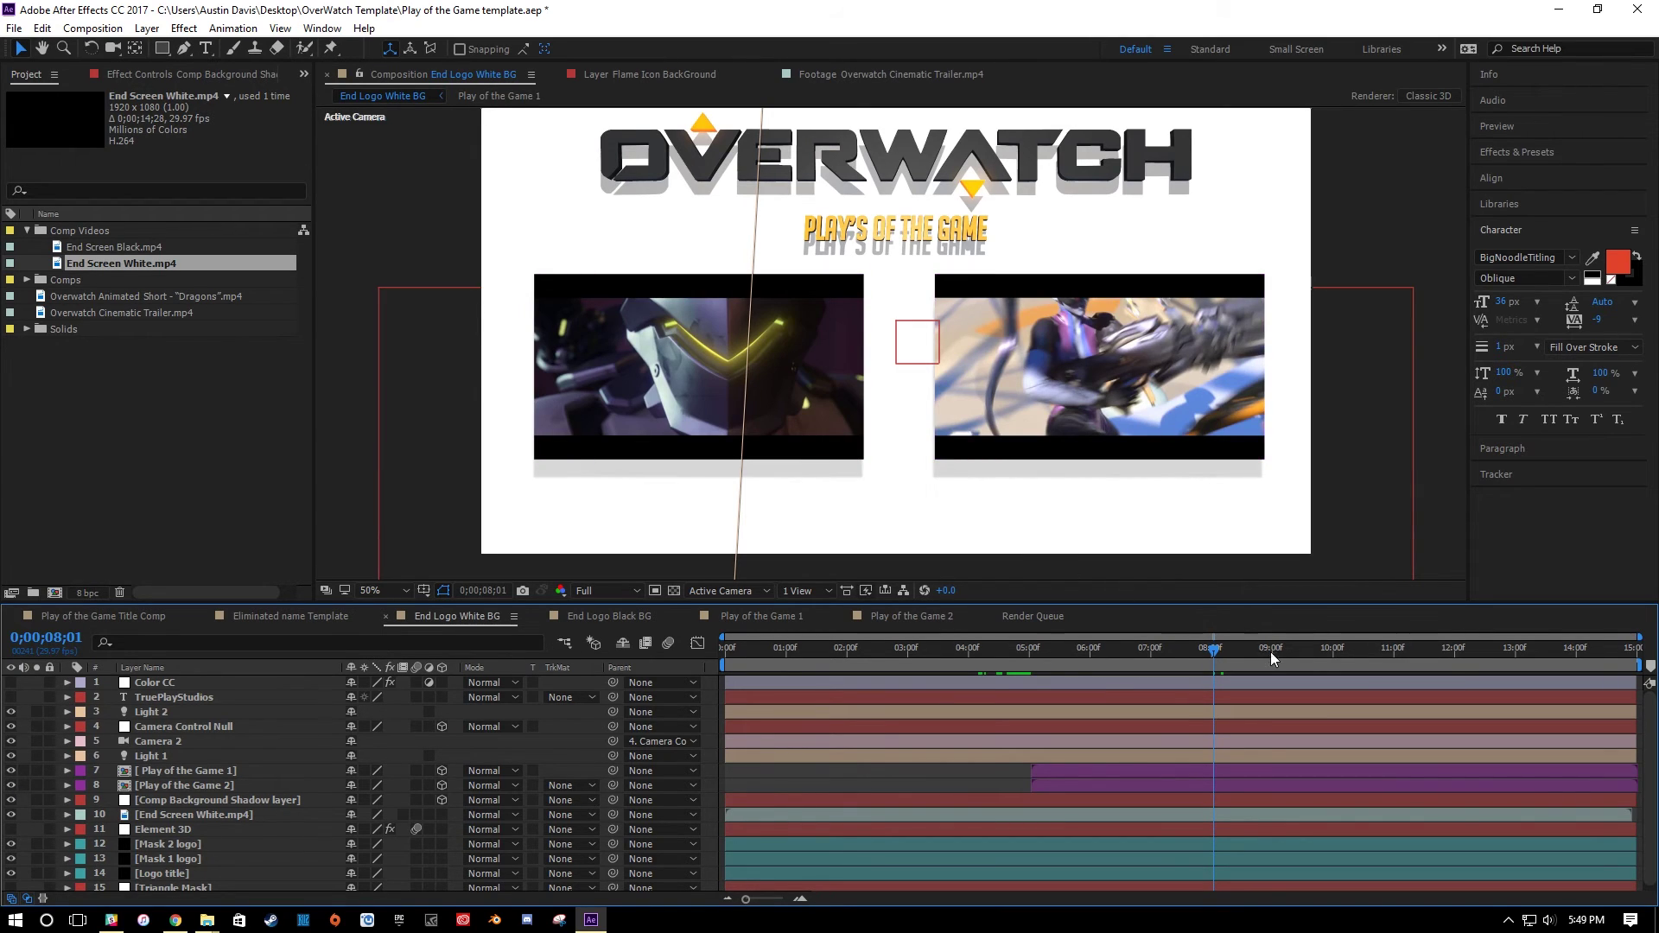
drag(1232, 650, 1271, 660)
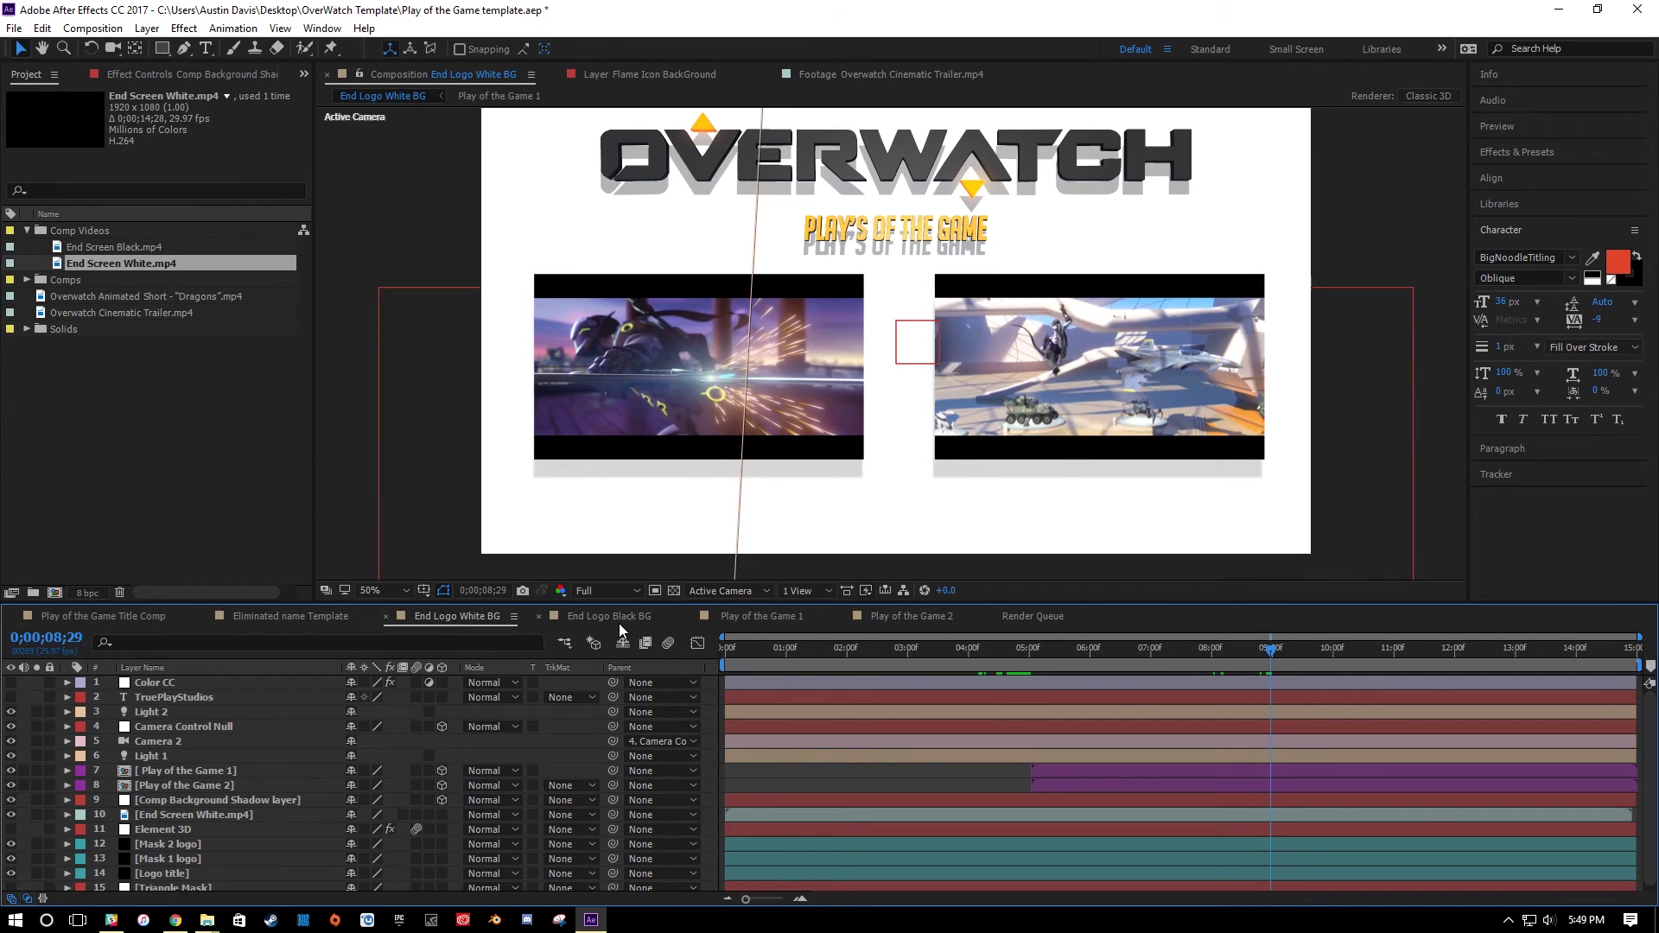
In Play of the Game 1, hide the Dragons layer and show End Screen Black.mp4, then check at 10;05.
click(753, 619)
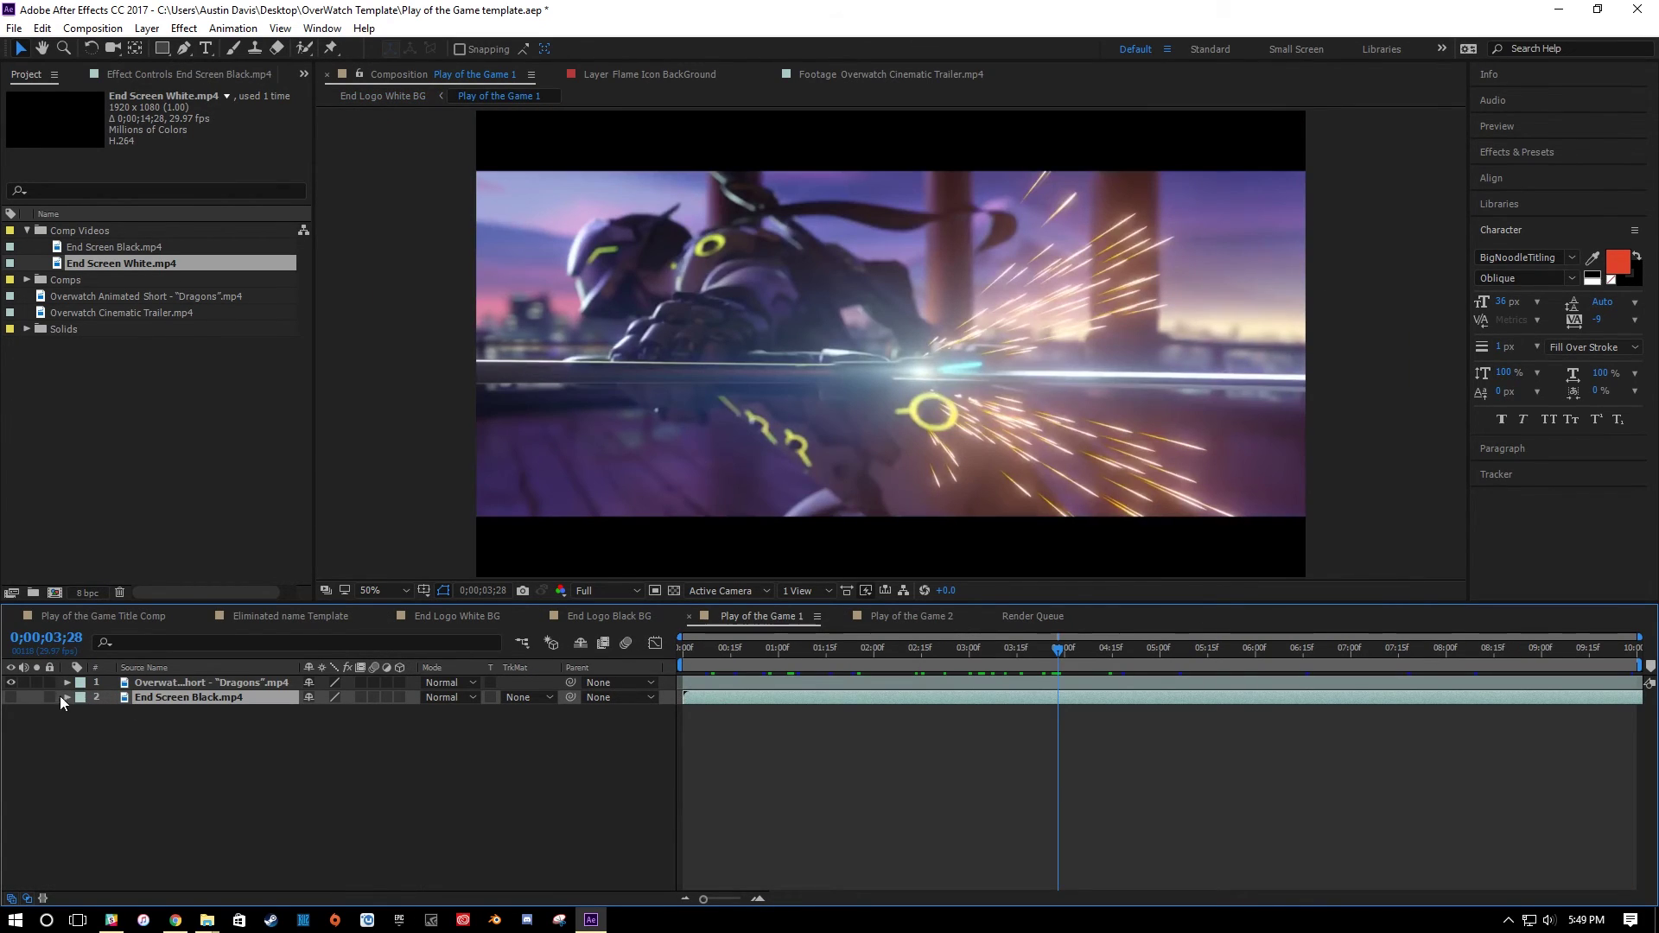
click(11, 682)
click(11, 698)
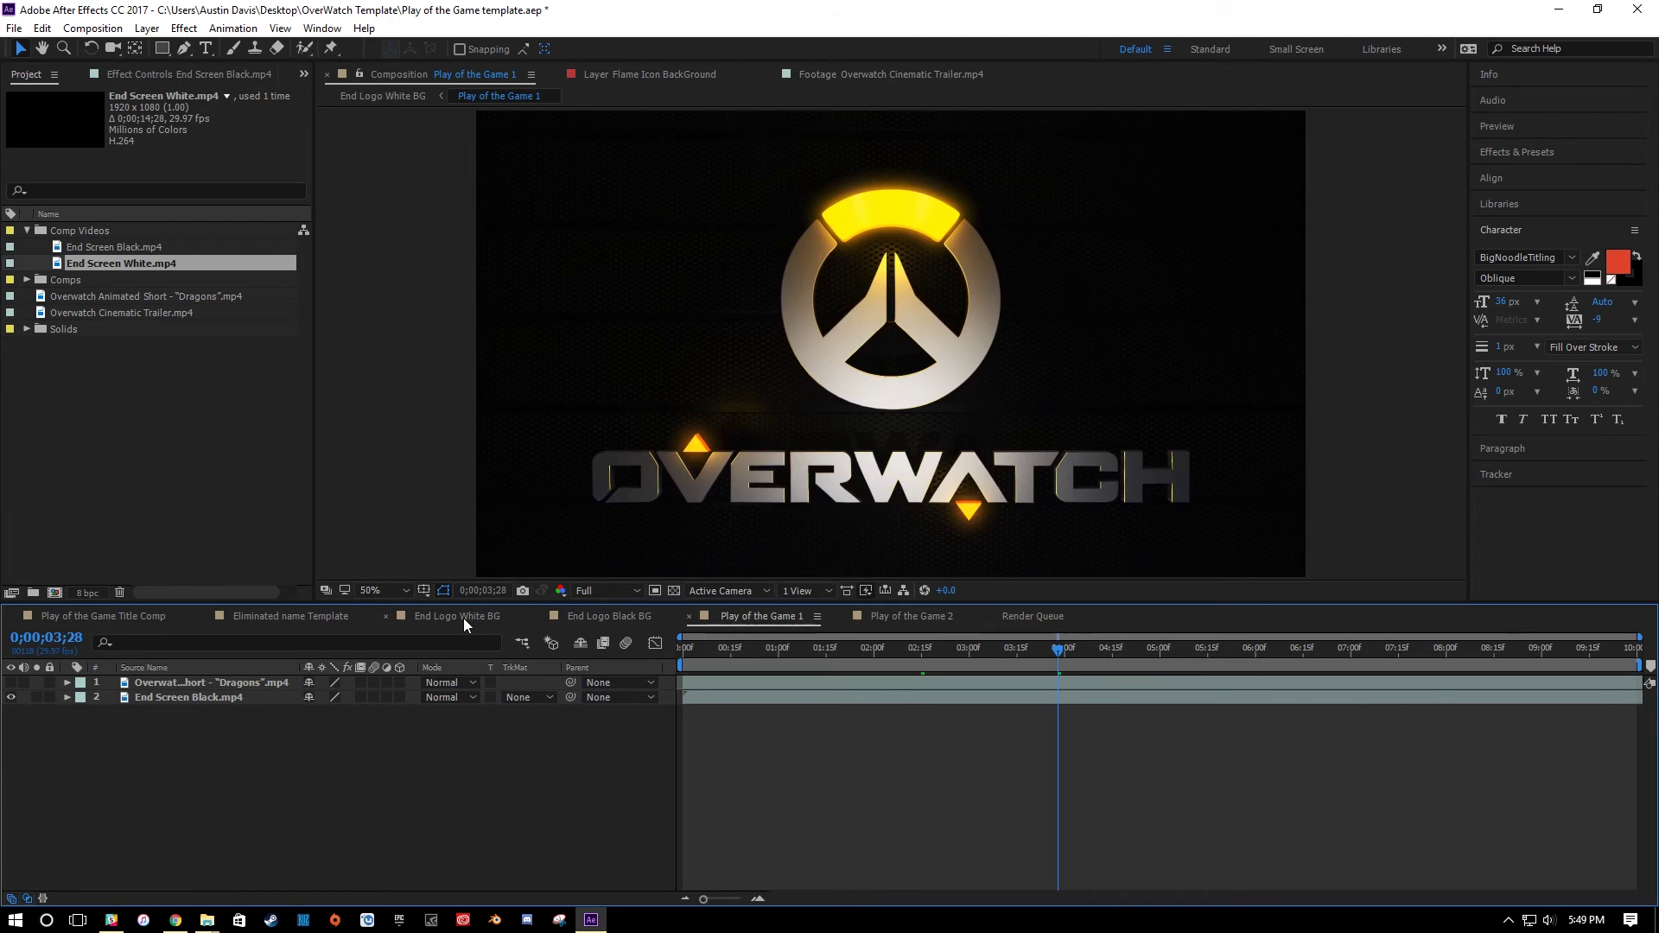
click(441, 619)
click(1344, 661)
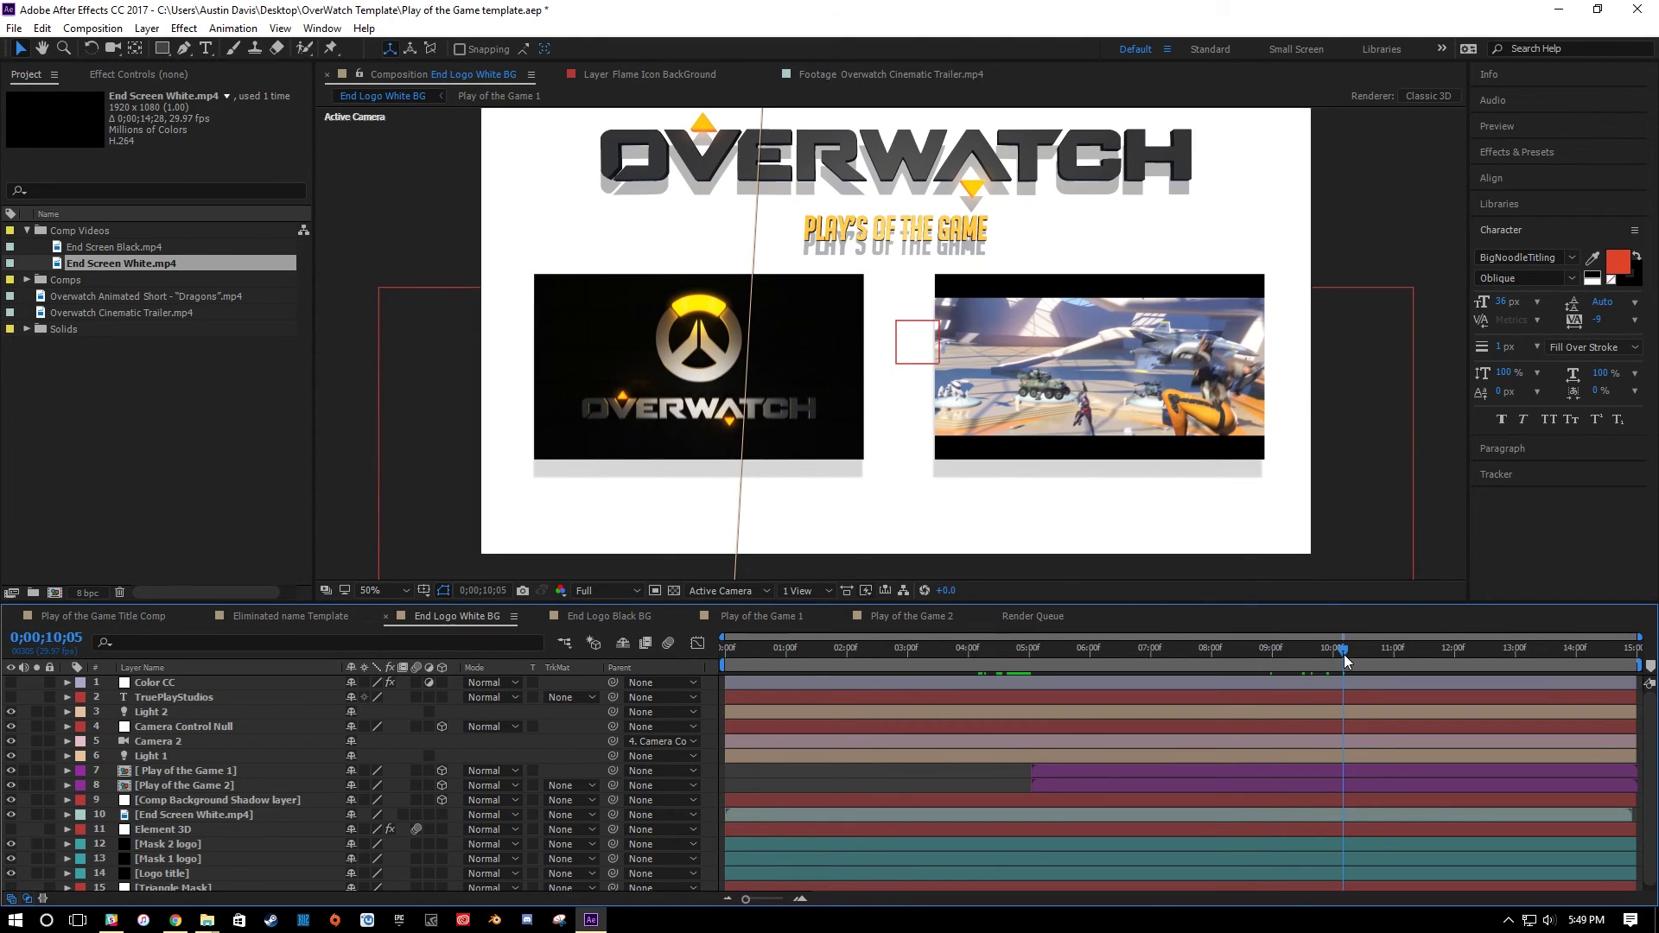
Preview End Screen Black.mp4, then place it below Play of the Game 2 in End Logo Black BG, hiding Element 3D.
double_click(86, 248)
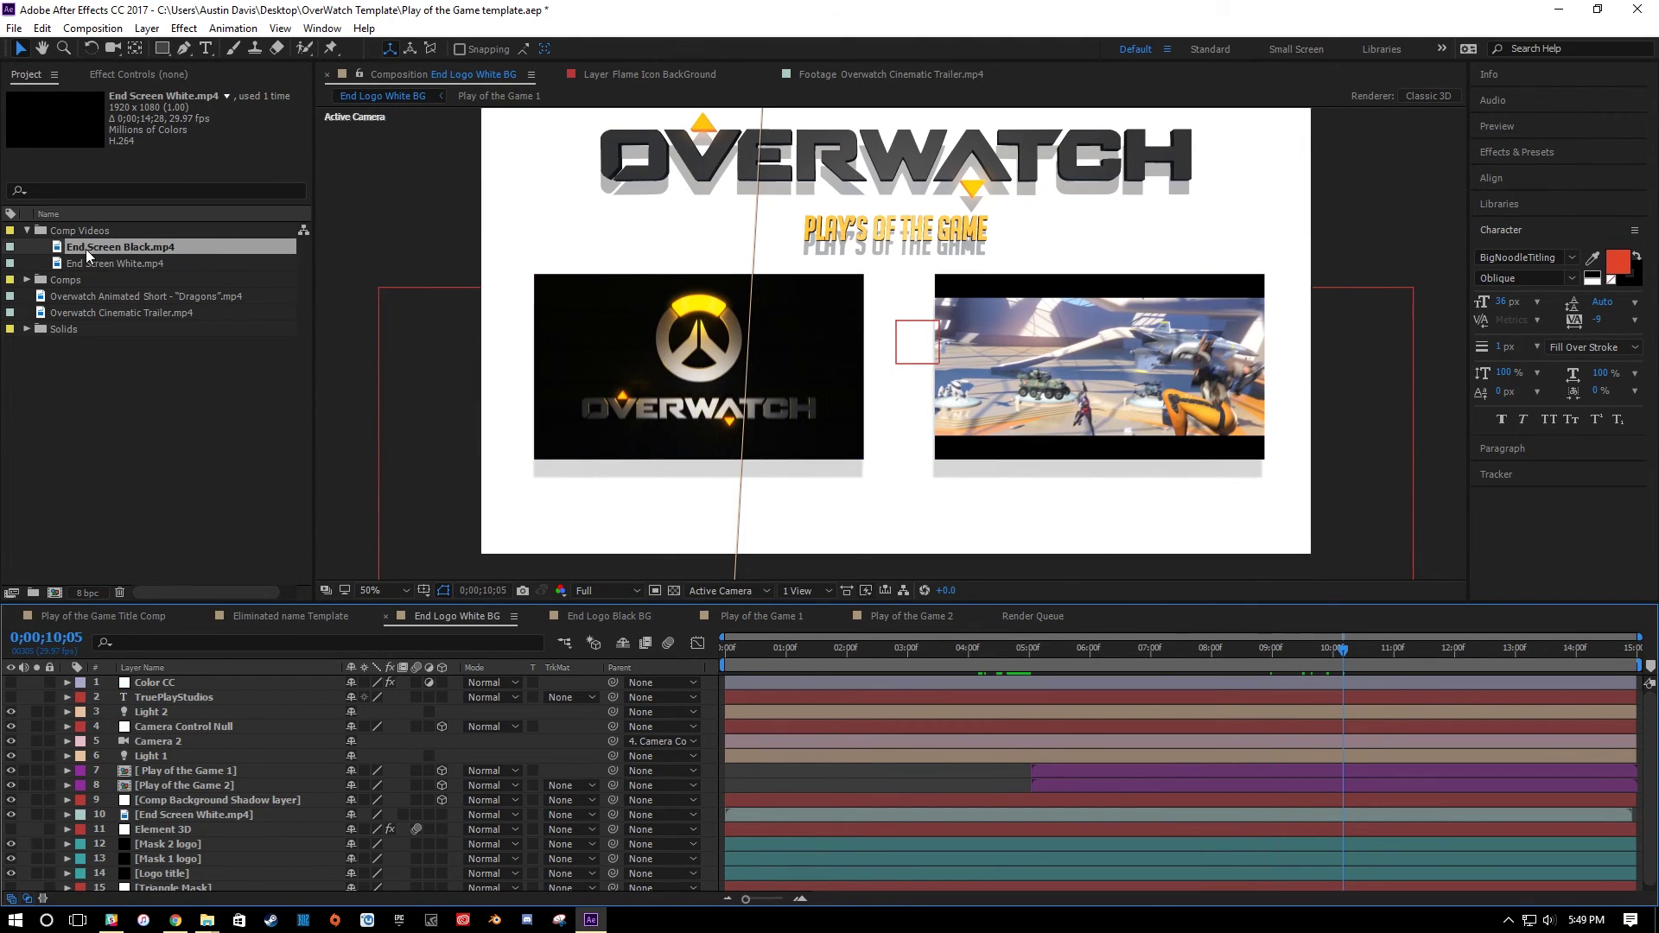
drag(375, 553, 480, 553)
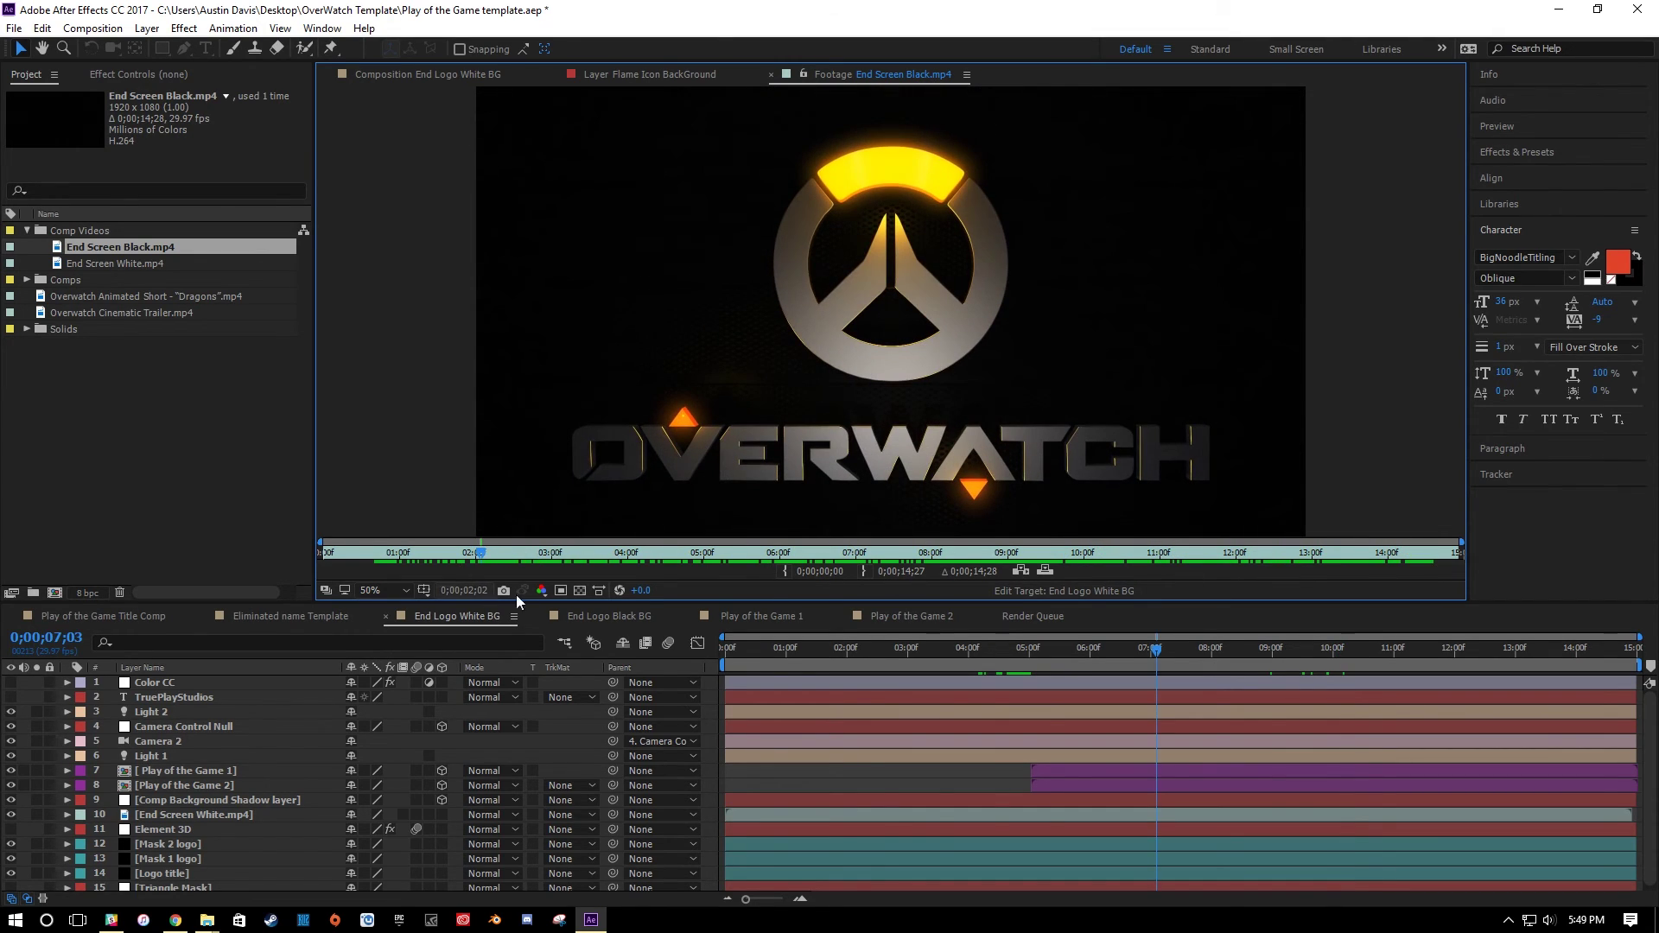
click(610, 617)
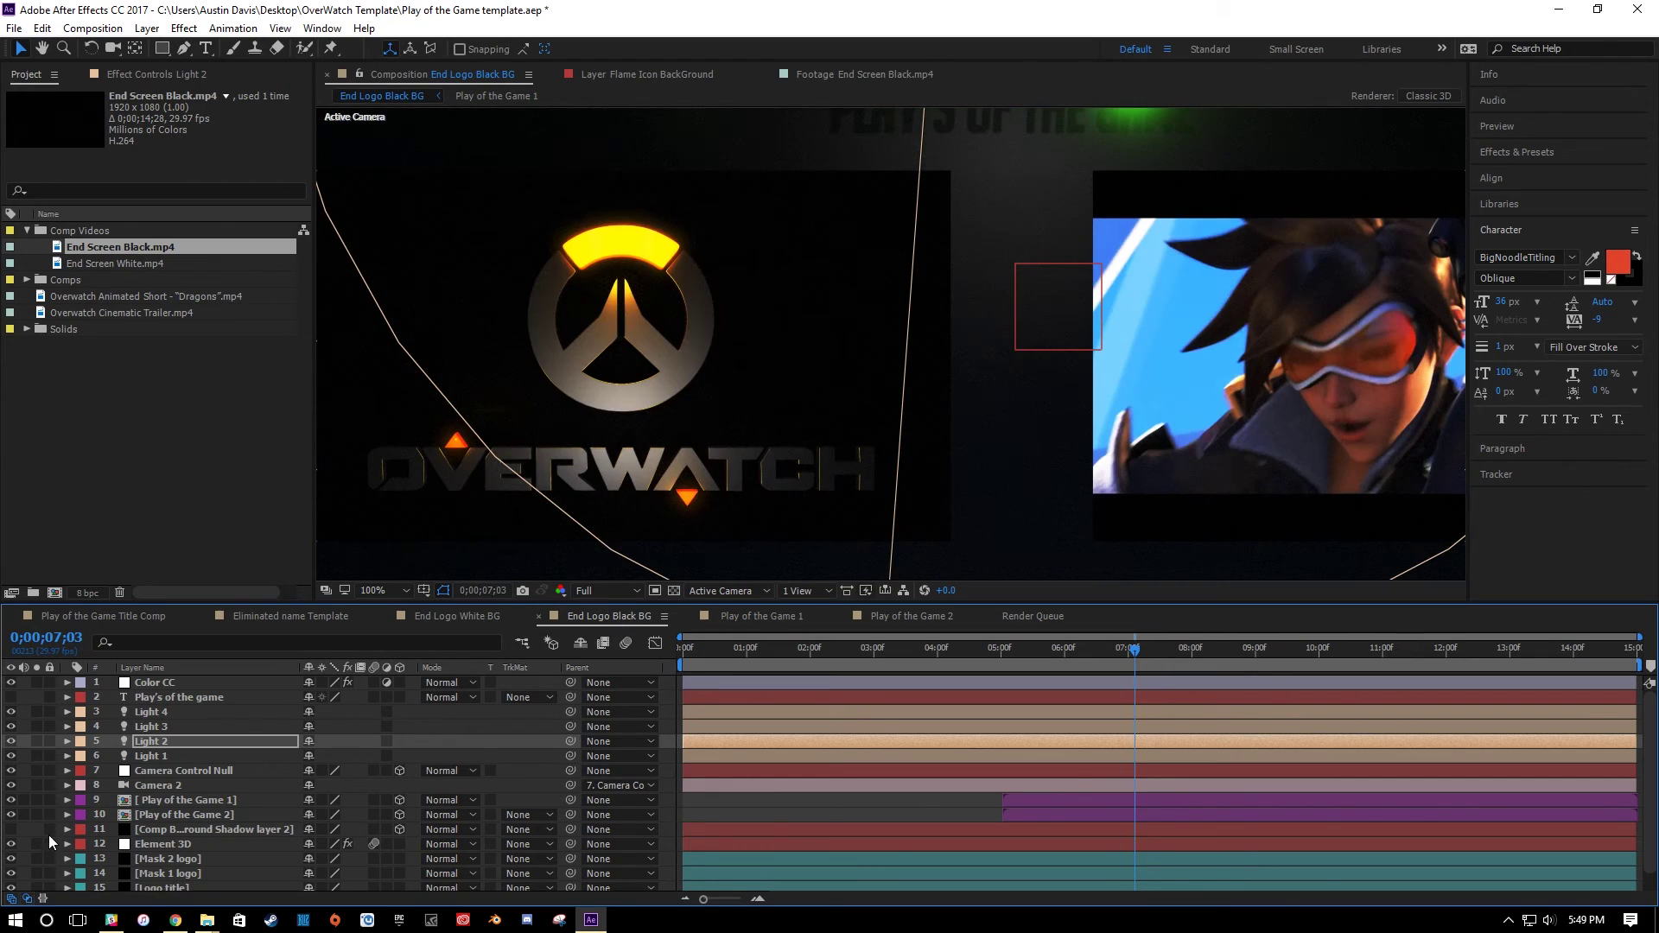
click(10, 844)
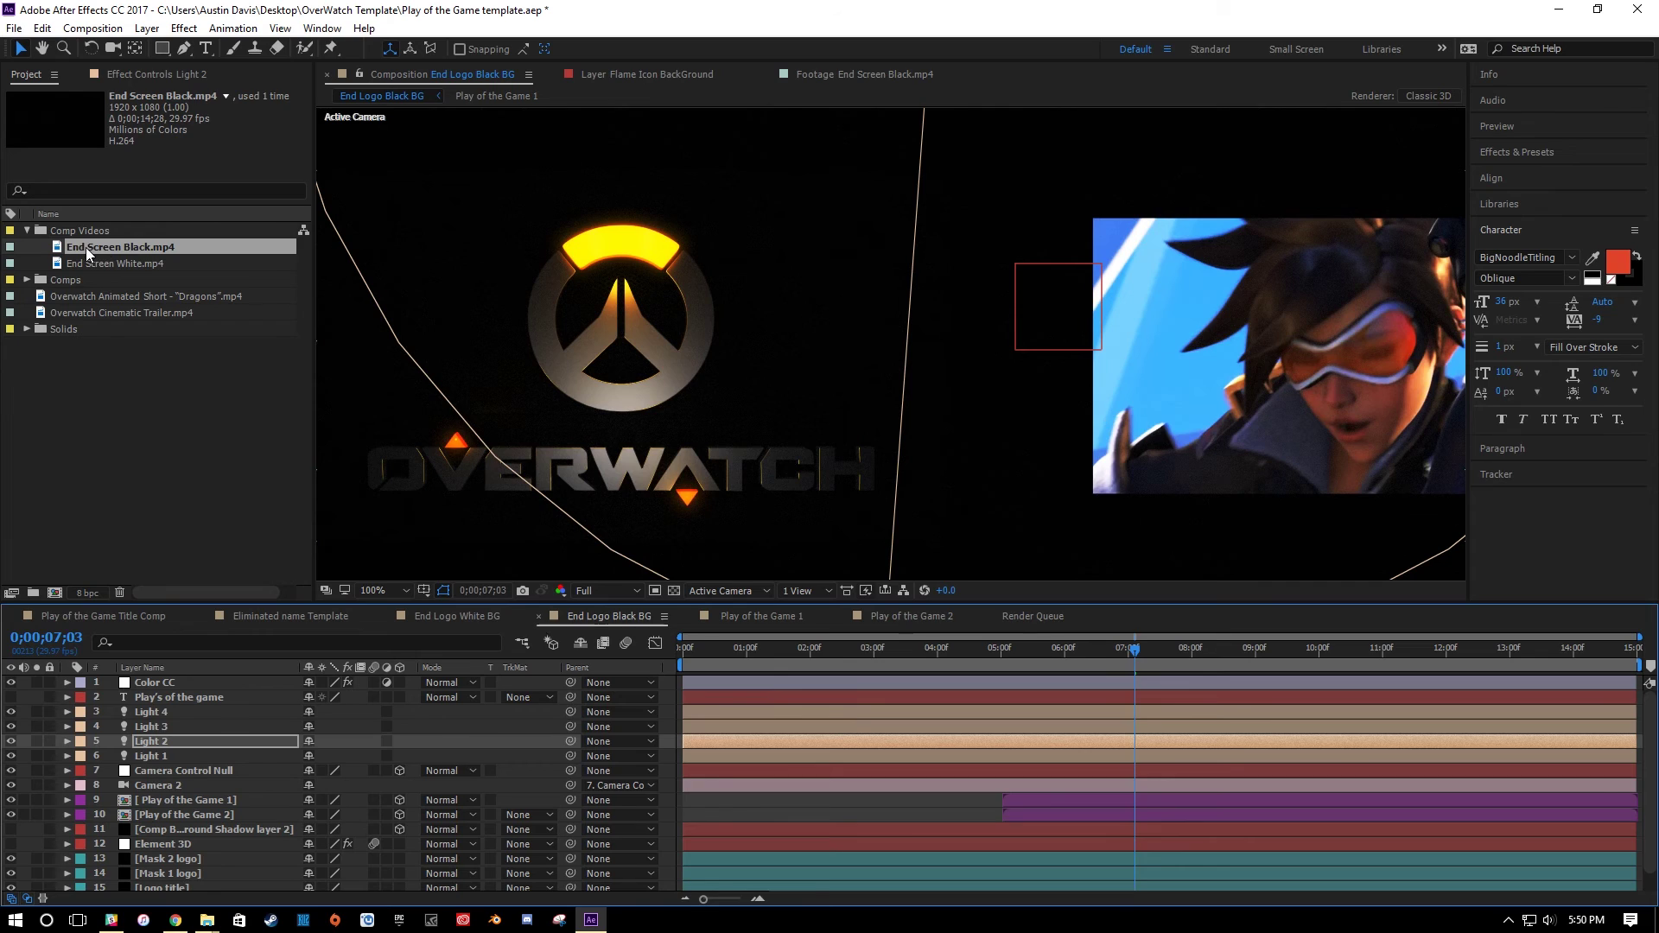
drag(85, 247, 167, 833)
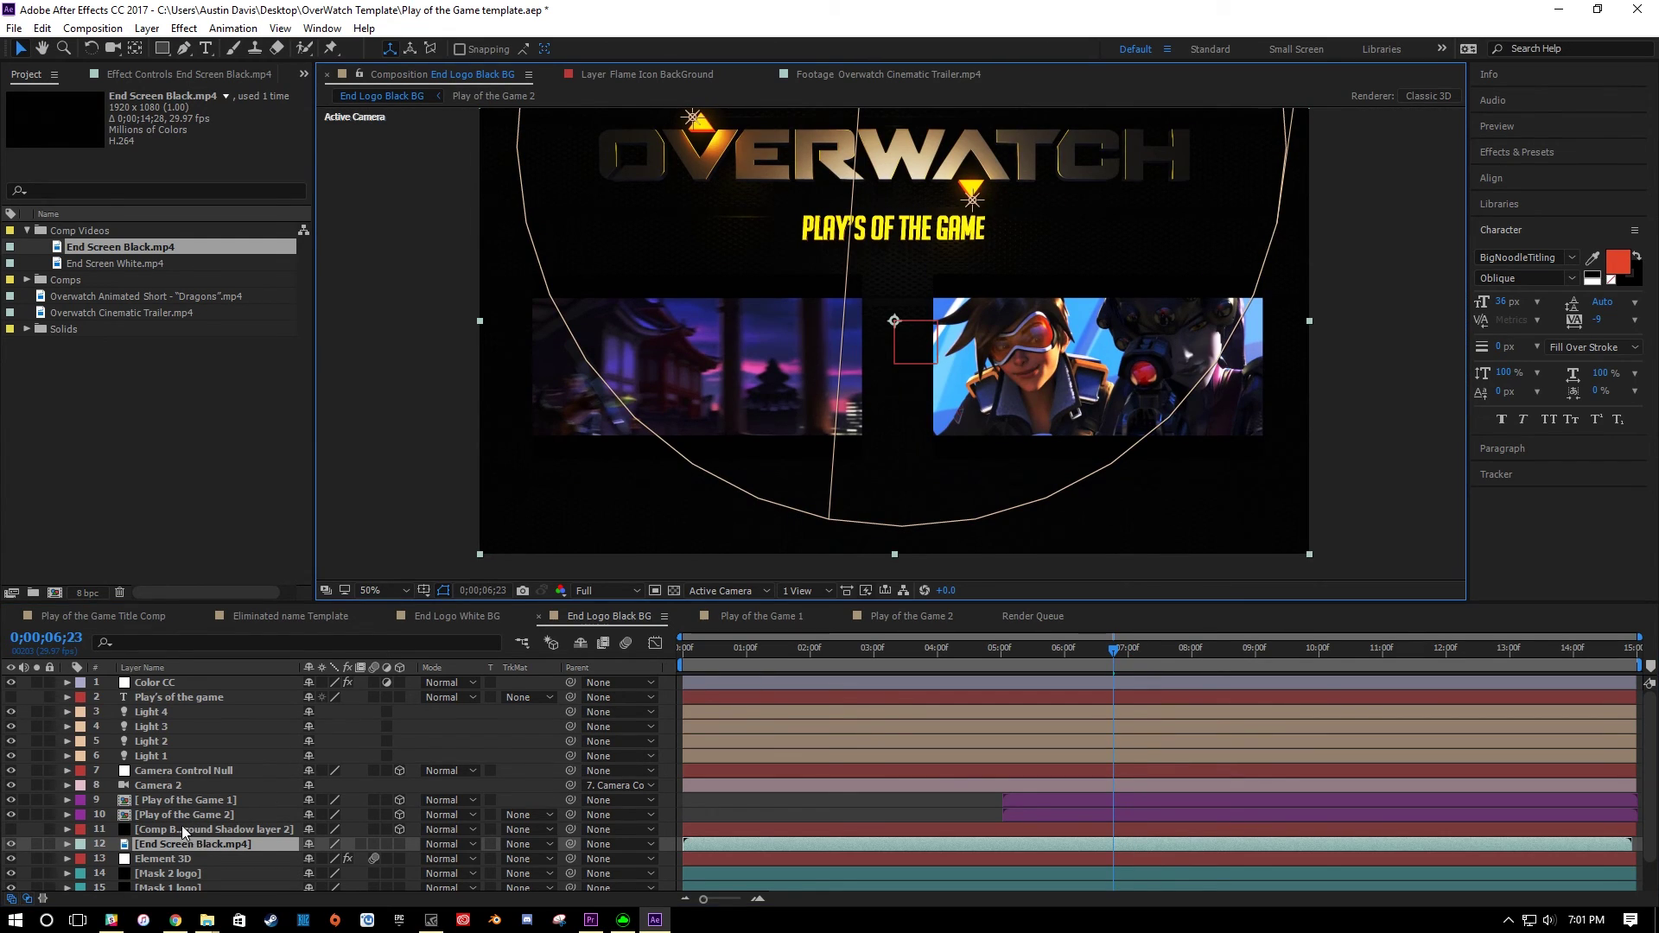
Turn on Comp Background Shadow layer 2 and inspect the shadow at 200% zoom.
click(175, 819)
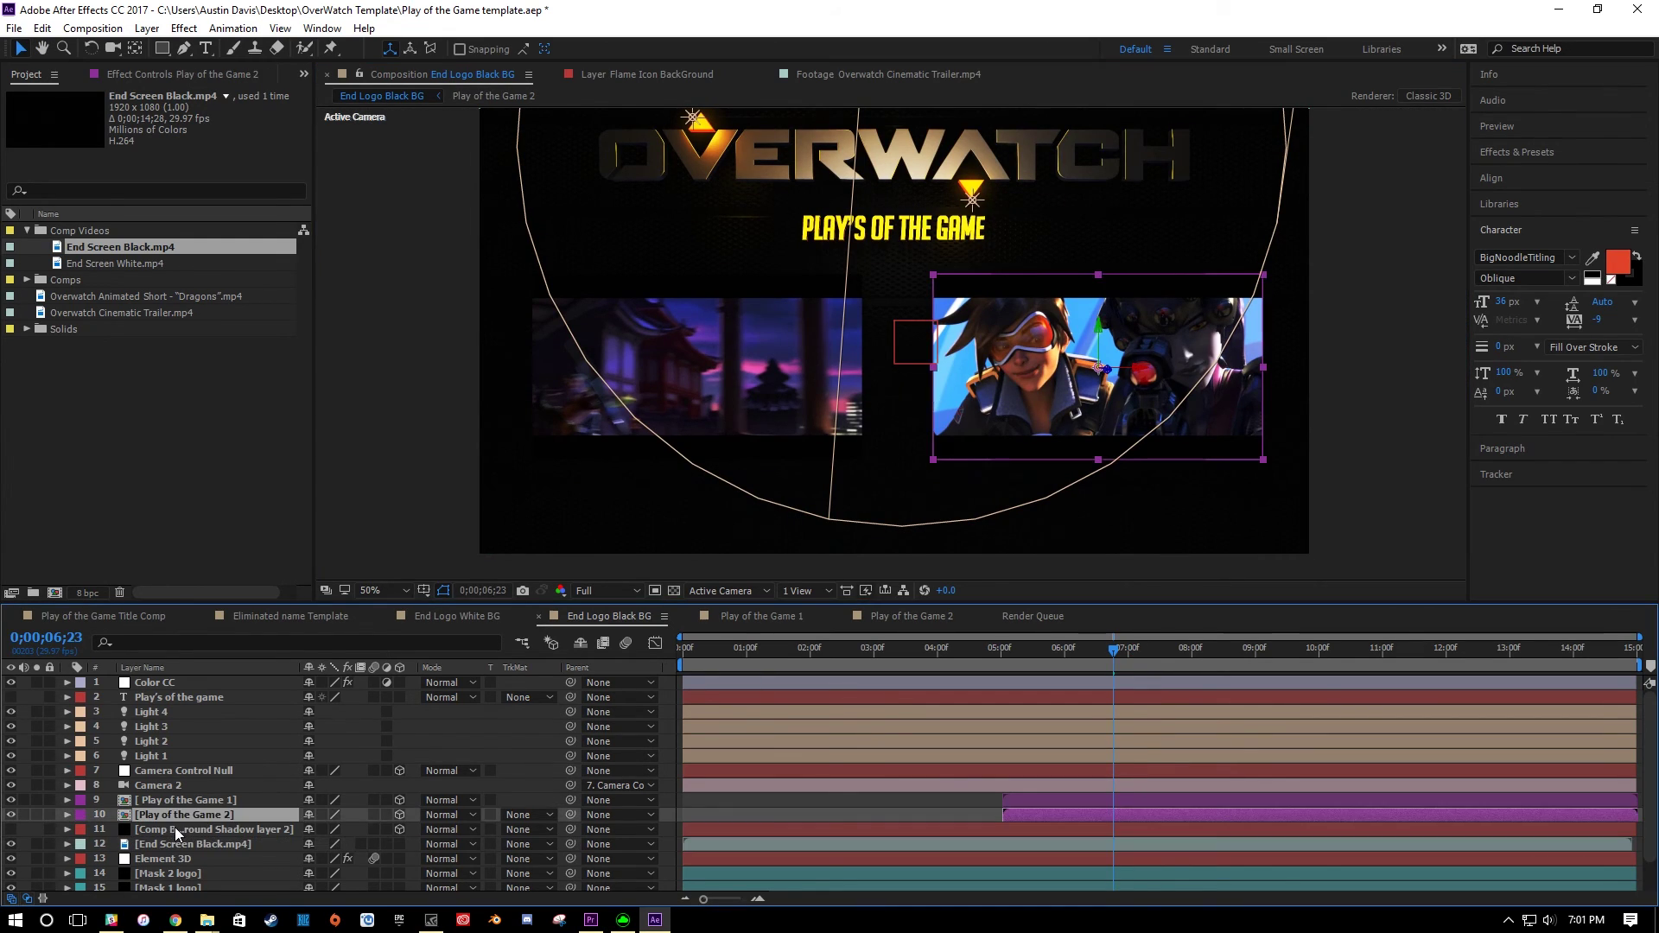
click(174, 827)
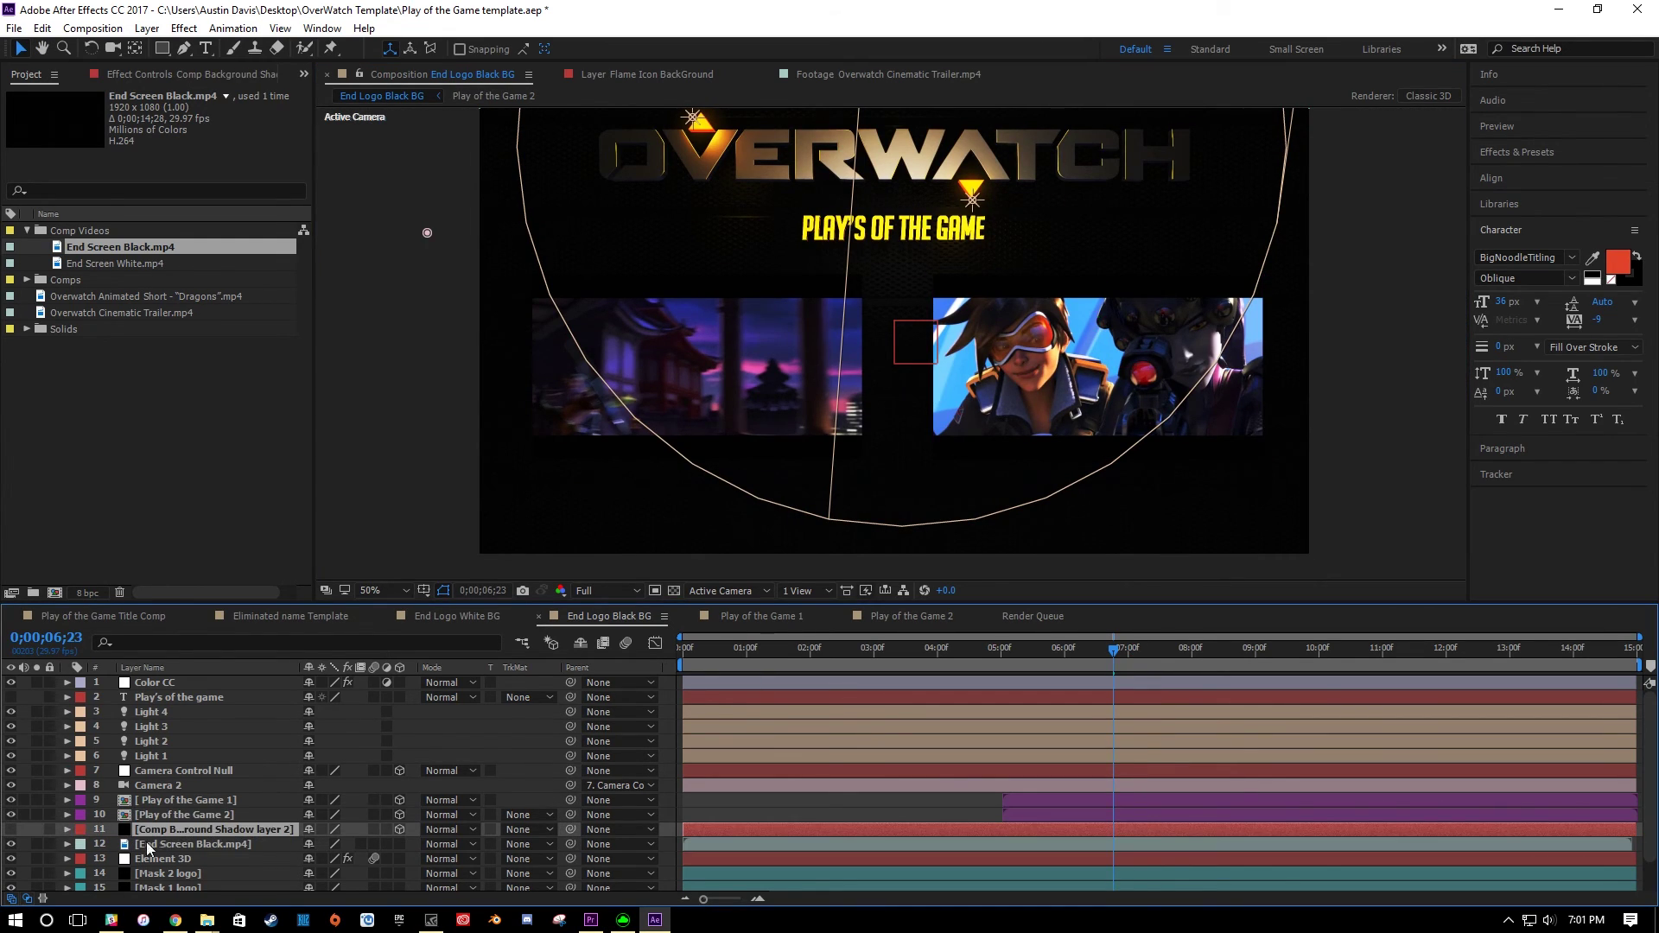
click(11, 831)
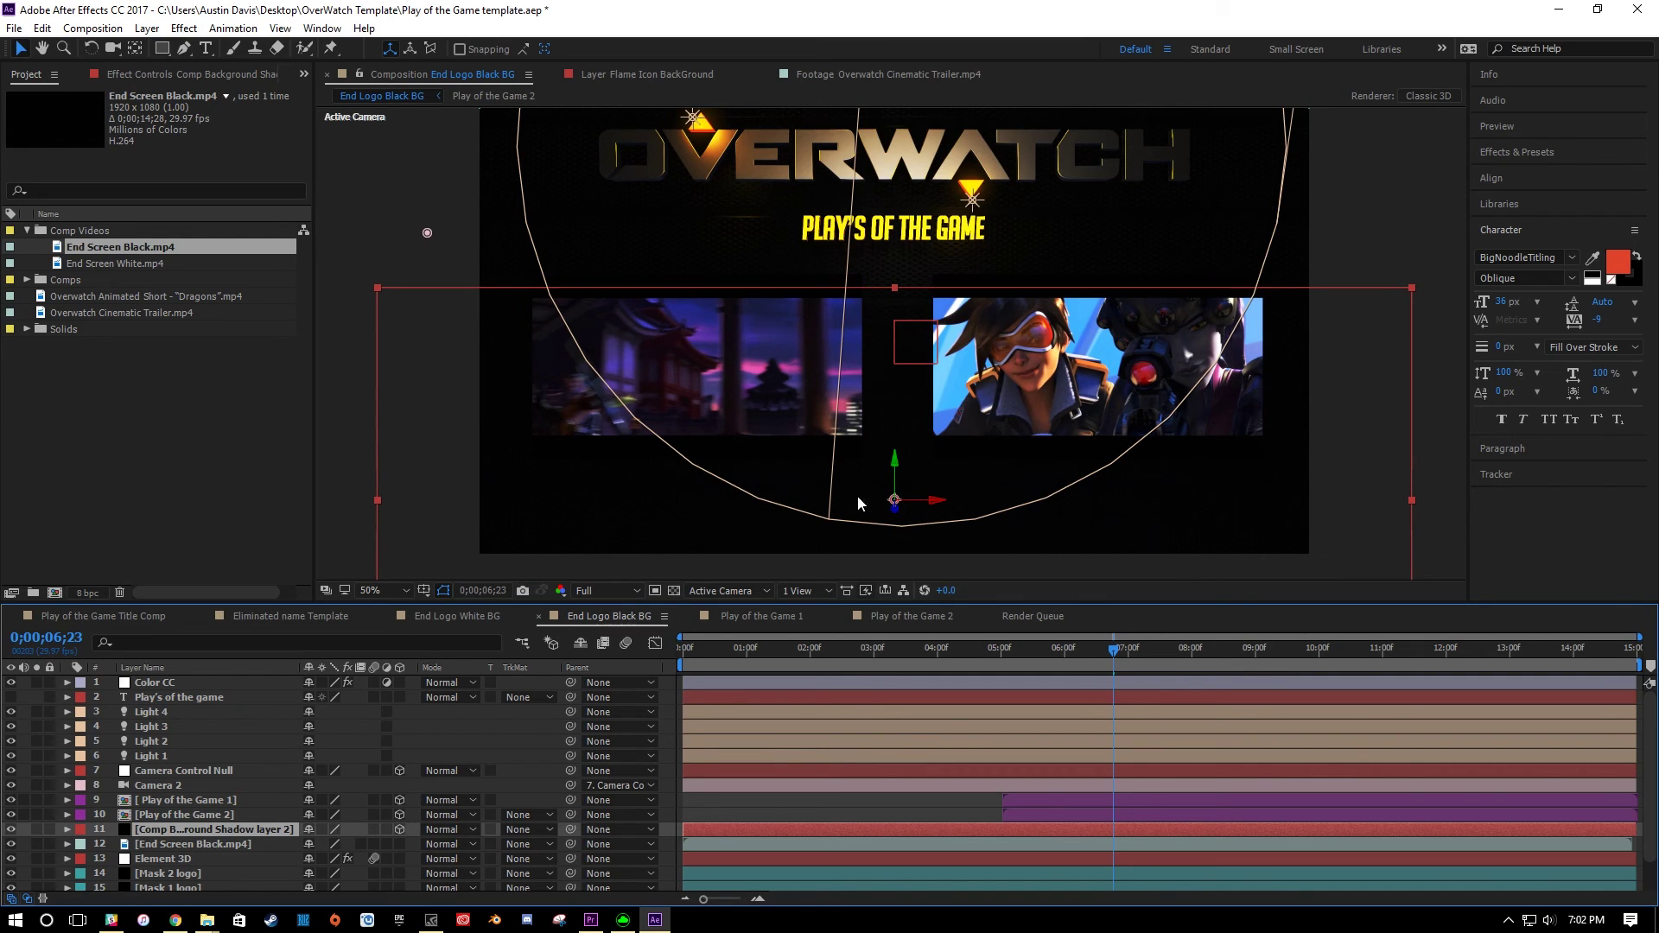
key(period)
key(period)
scroll(865, 491, up, 2)
drag(865, 491, 996, 391)
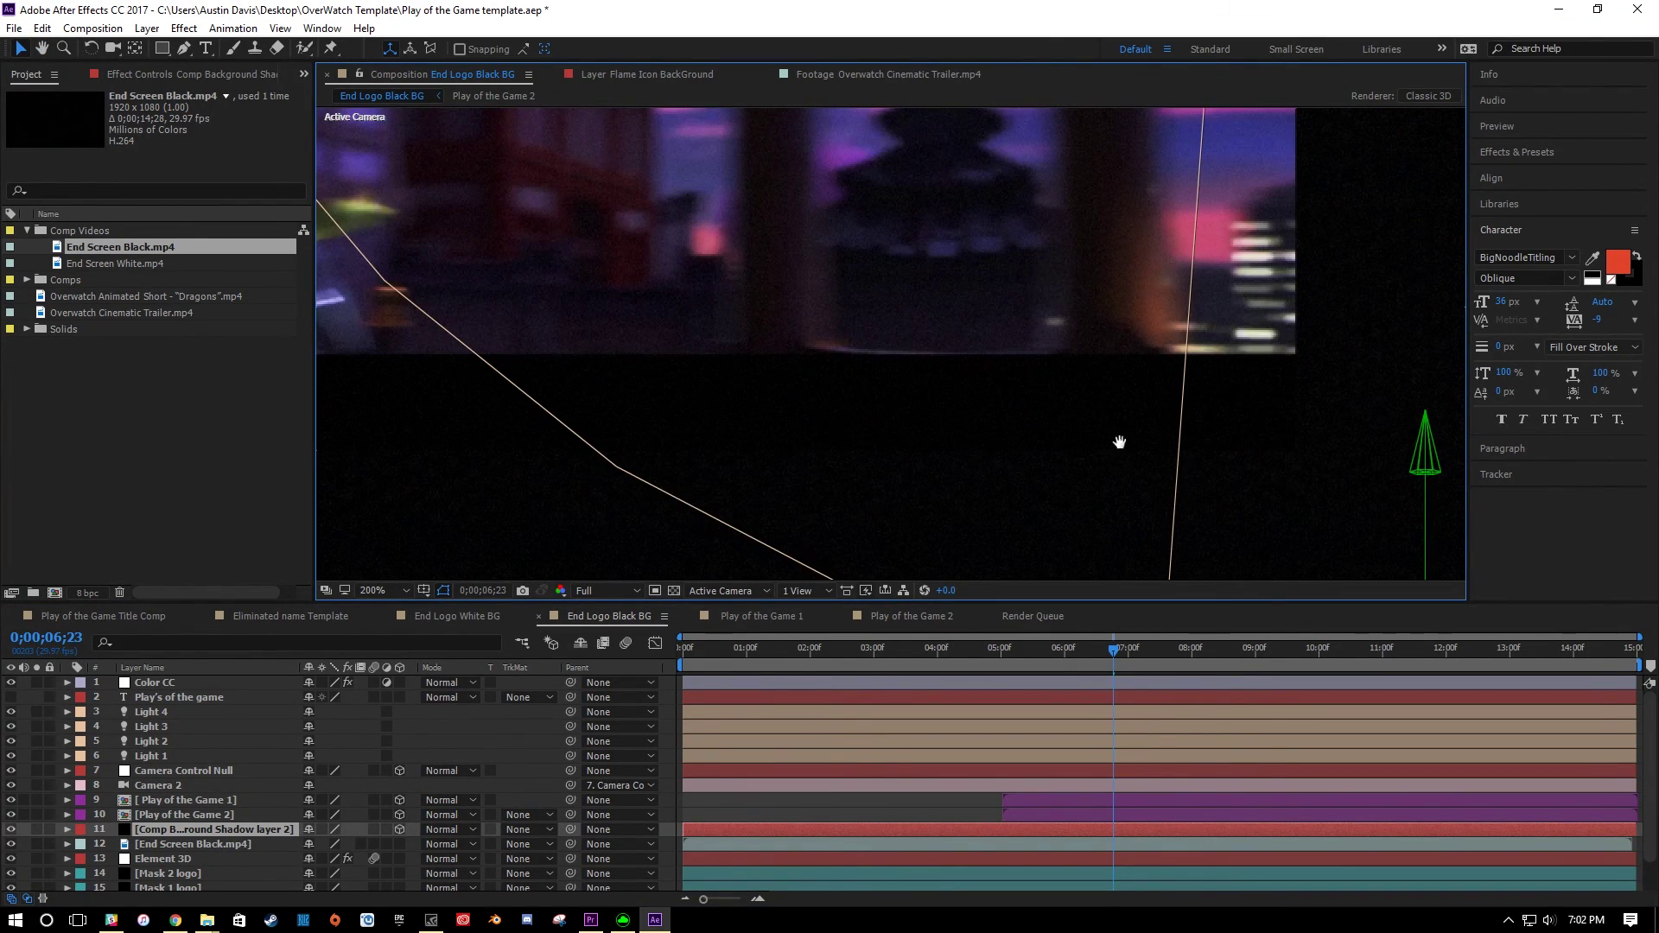
drag(1133, 441, 873, 381)
drag(1226, 414, 762, 432)
key(v)
key(comma)
key(comma)
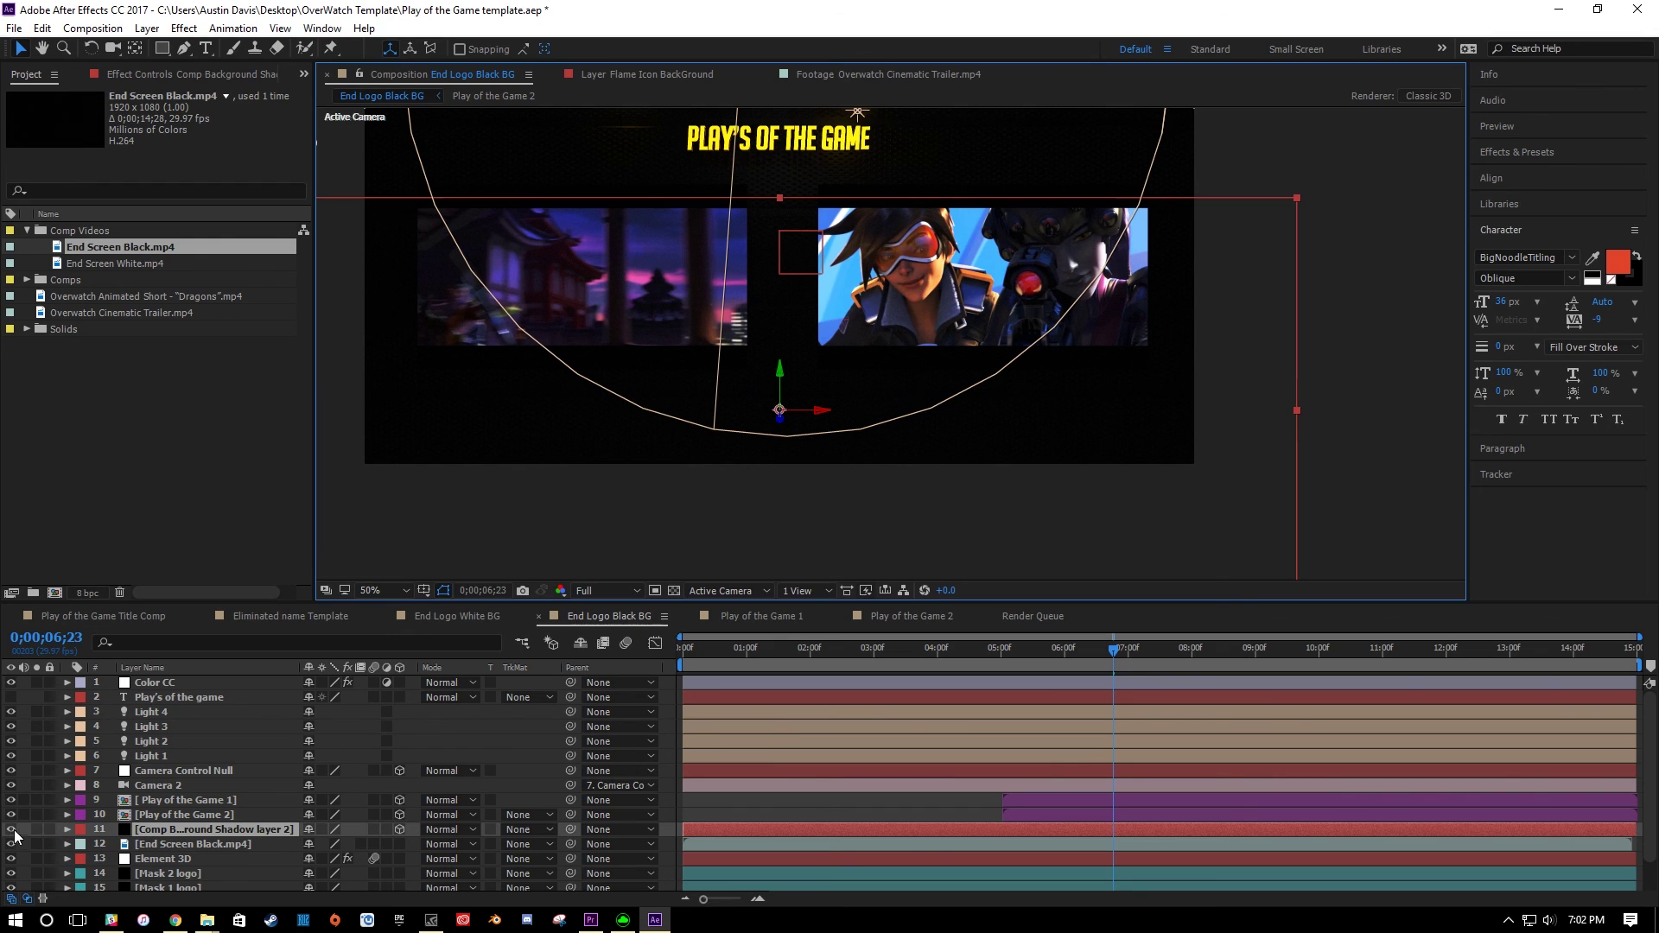
Check the OVERWATCH title at frames 6;03, 6;08 and 6;16.
drag(942, 305, 1000, 423)
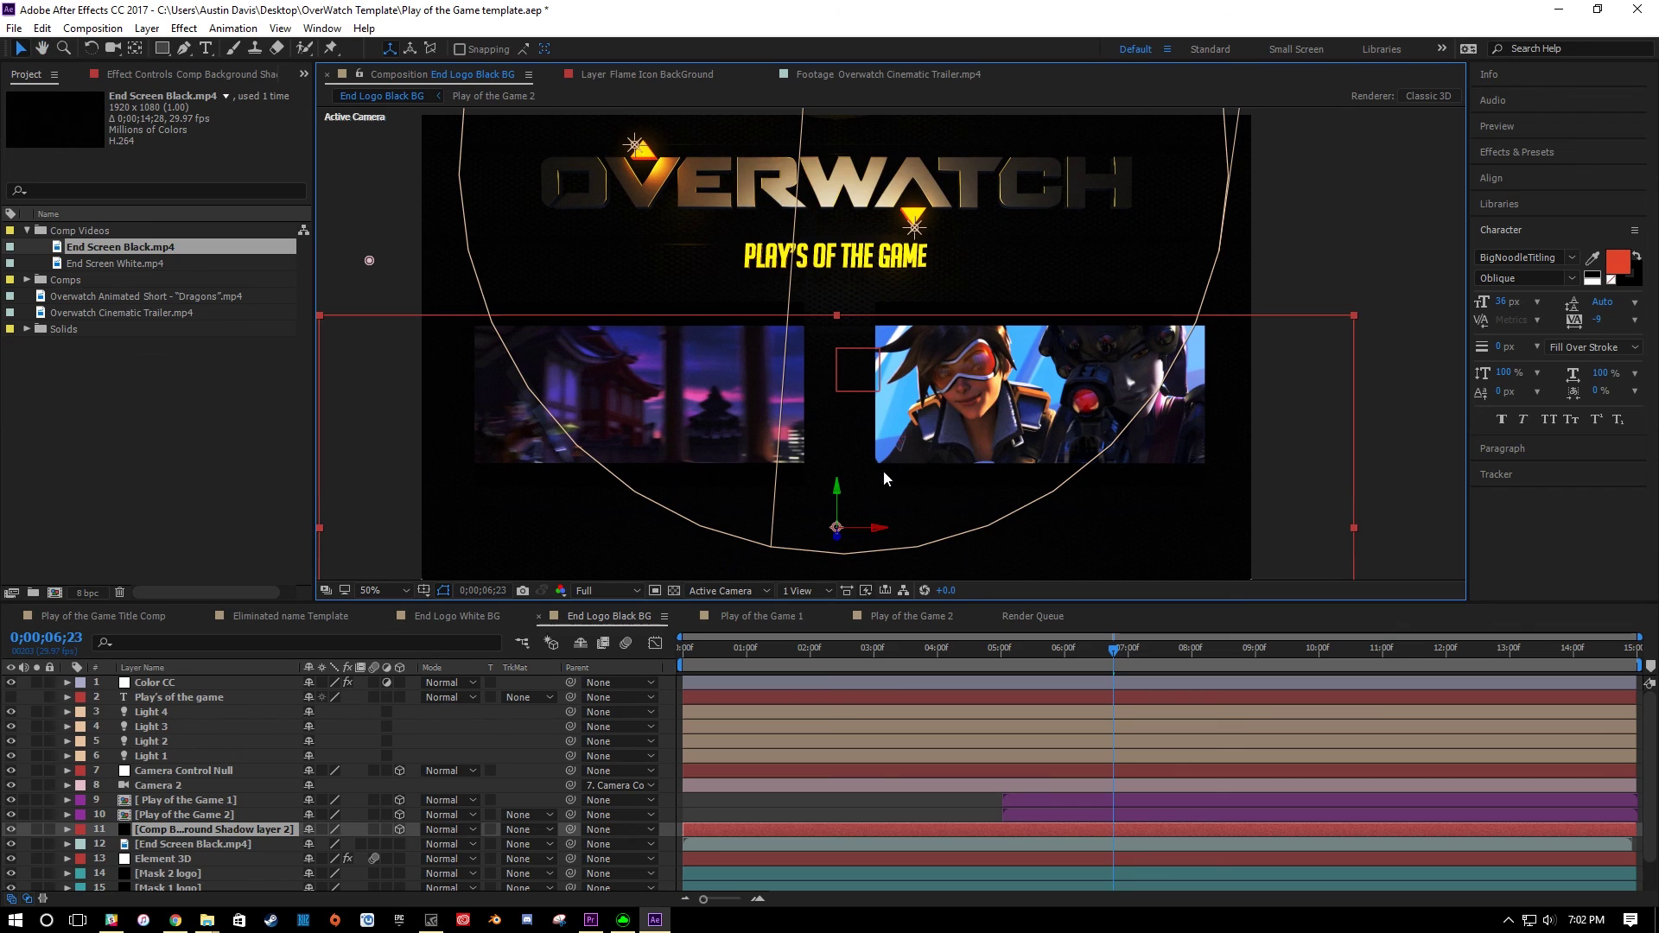
click(800, 683)
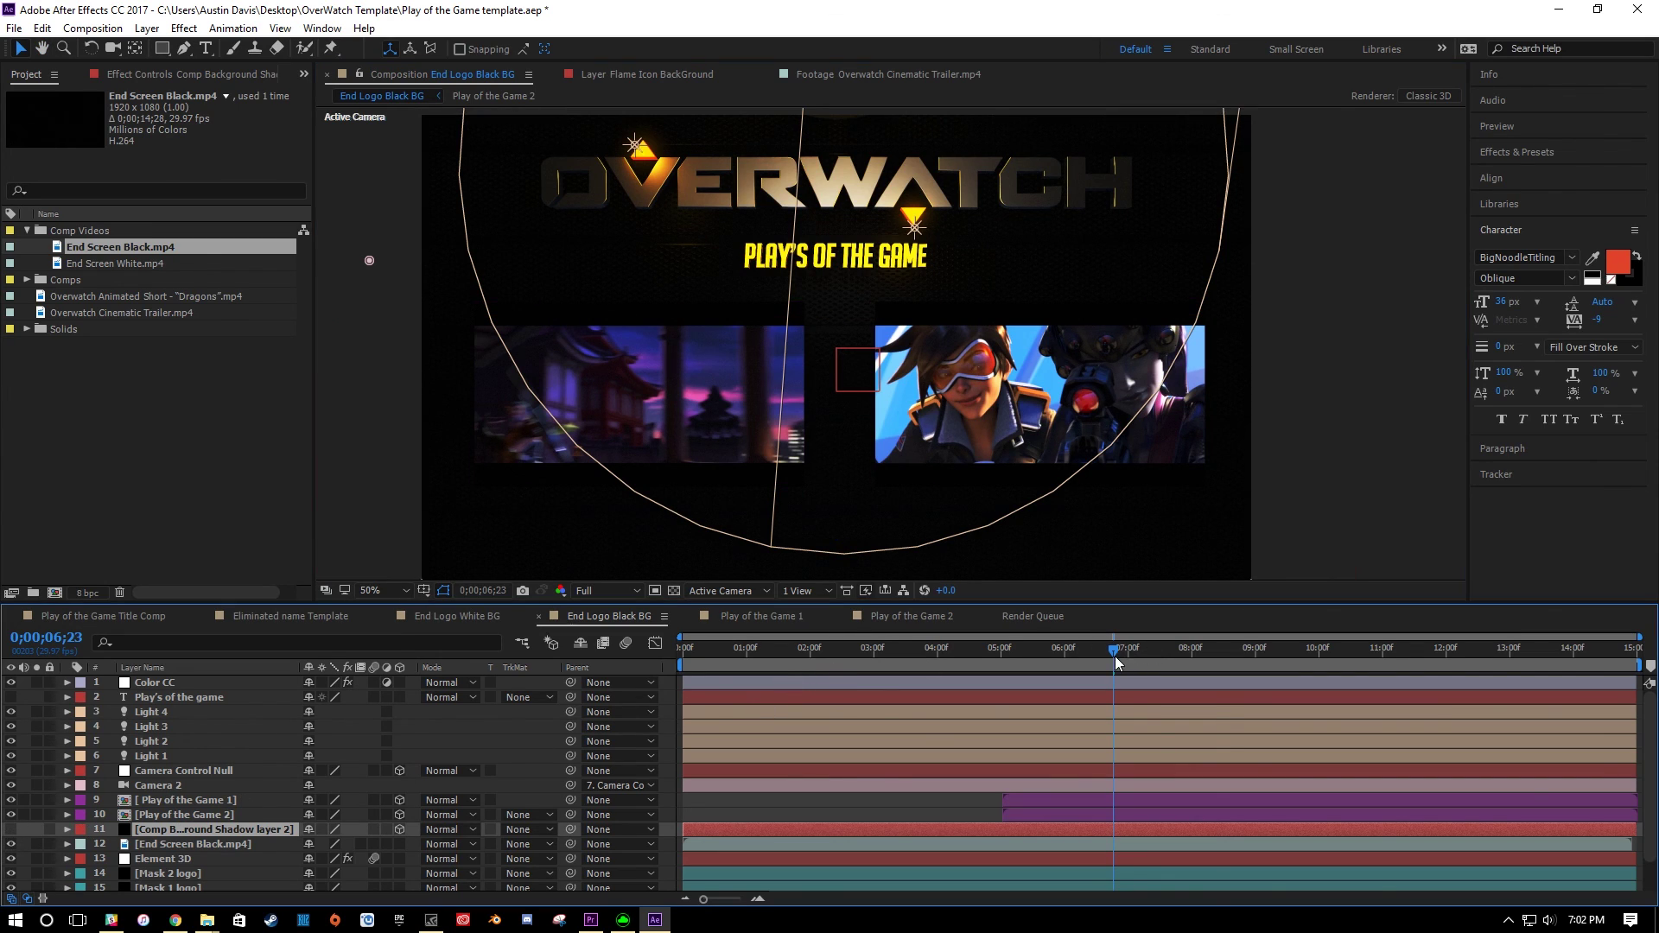
drag(1115, 656, 1068, 666)
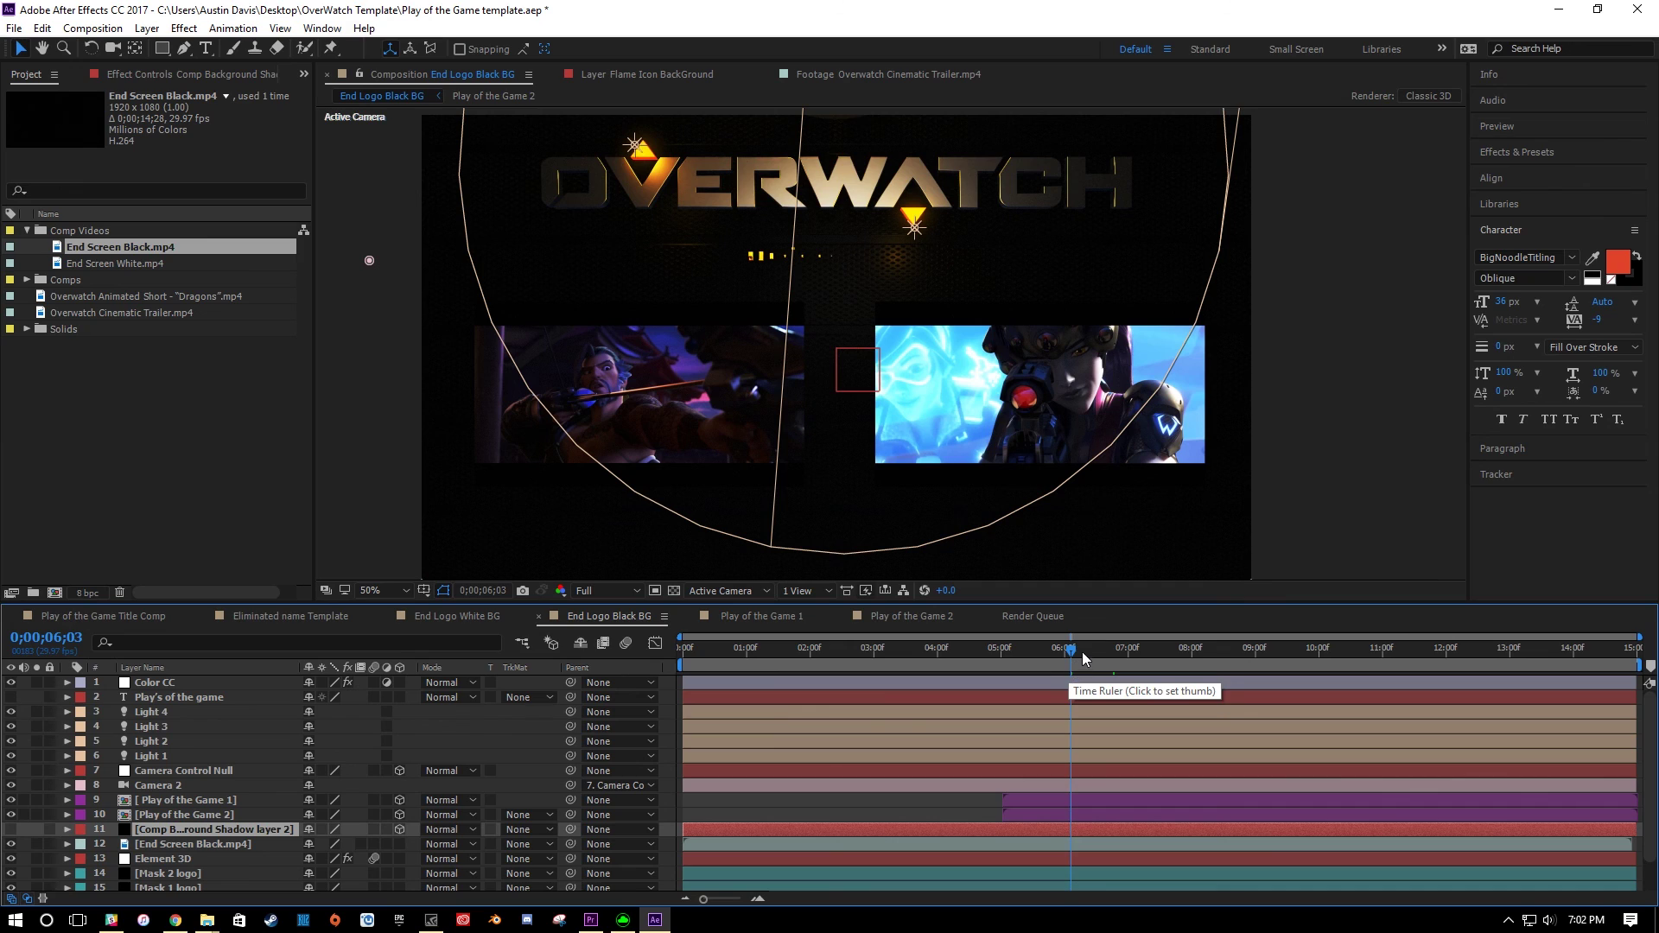
click(1081, 650)
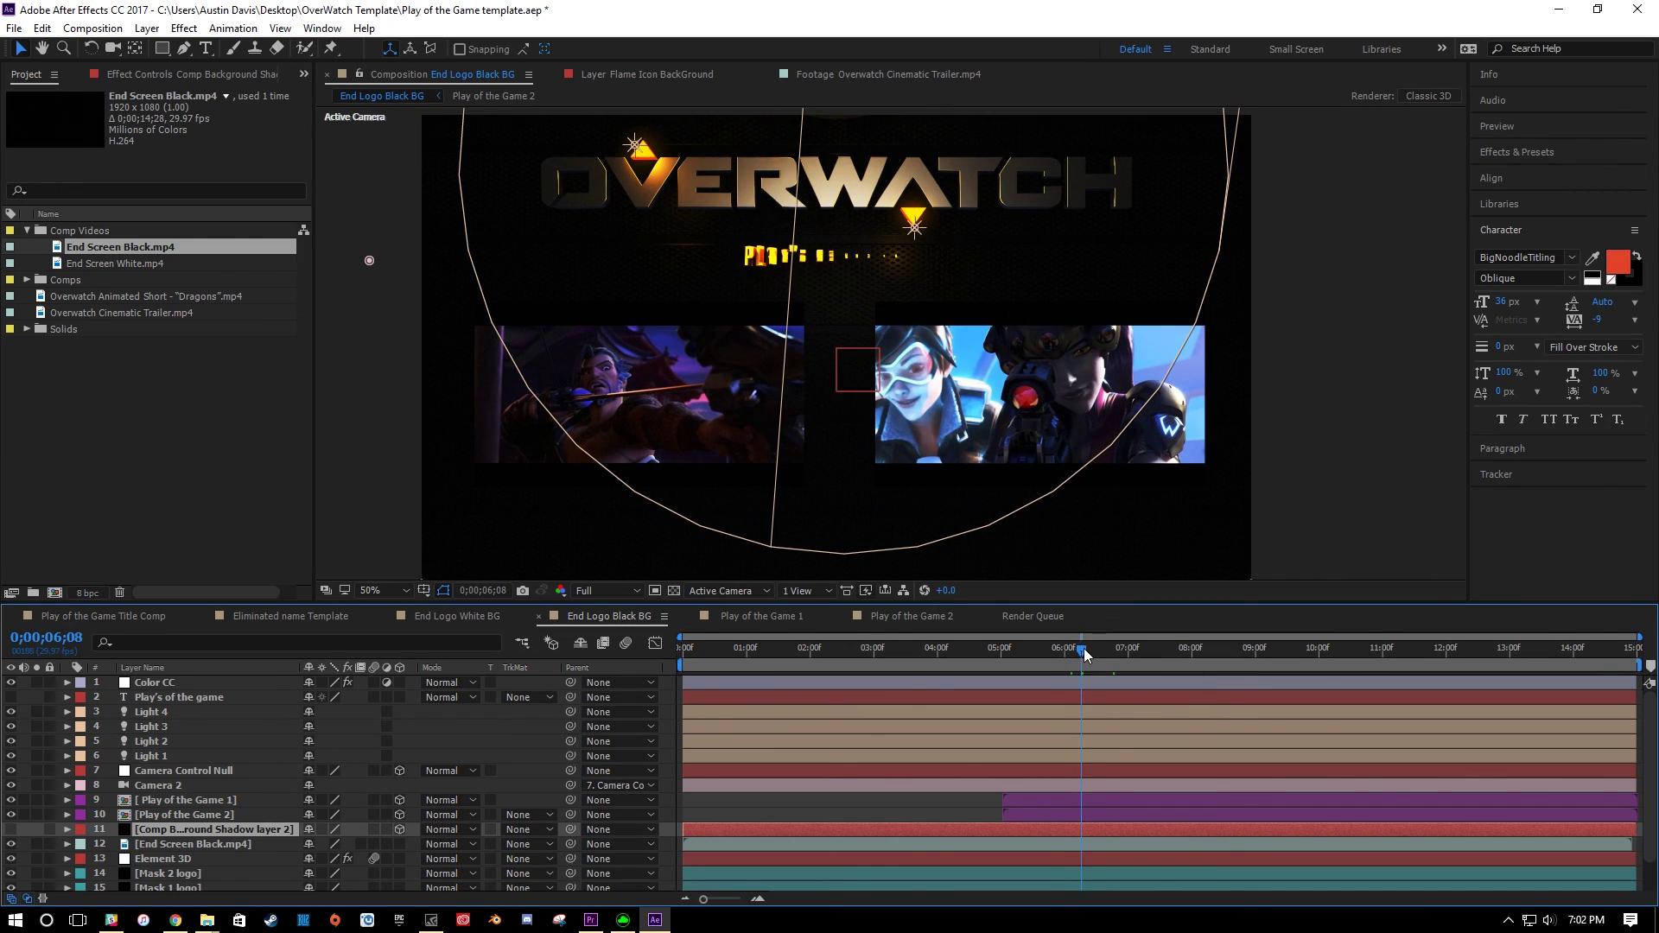
click(1099, 650)
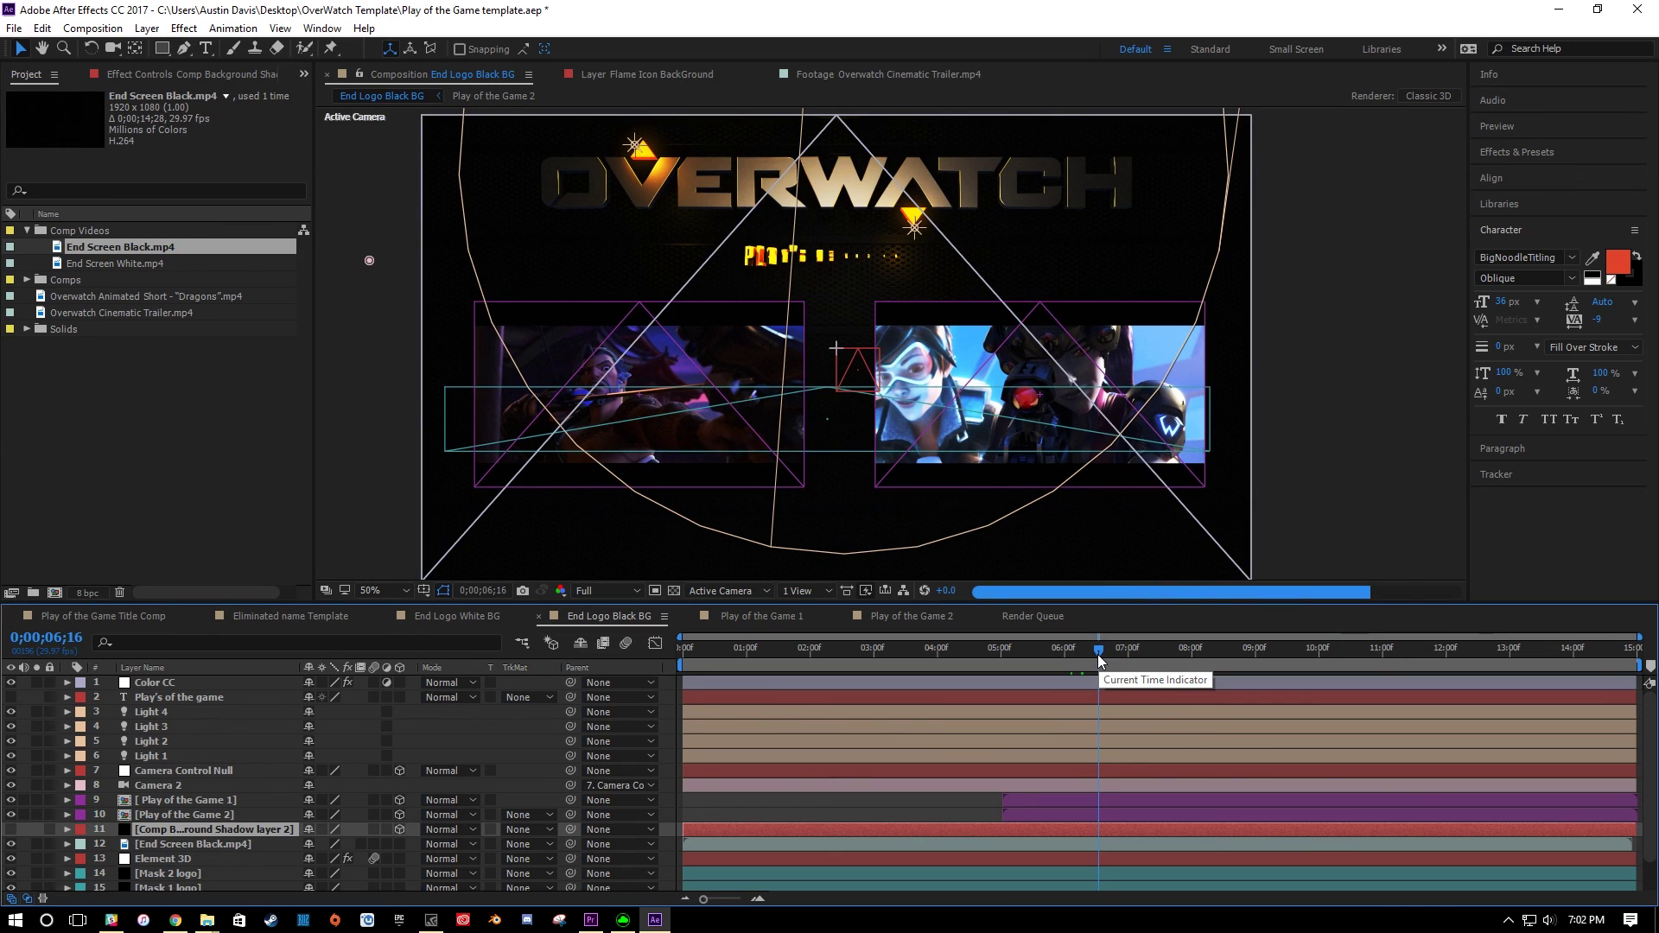